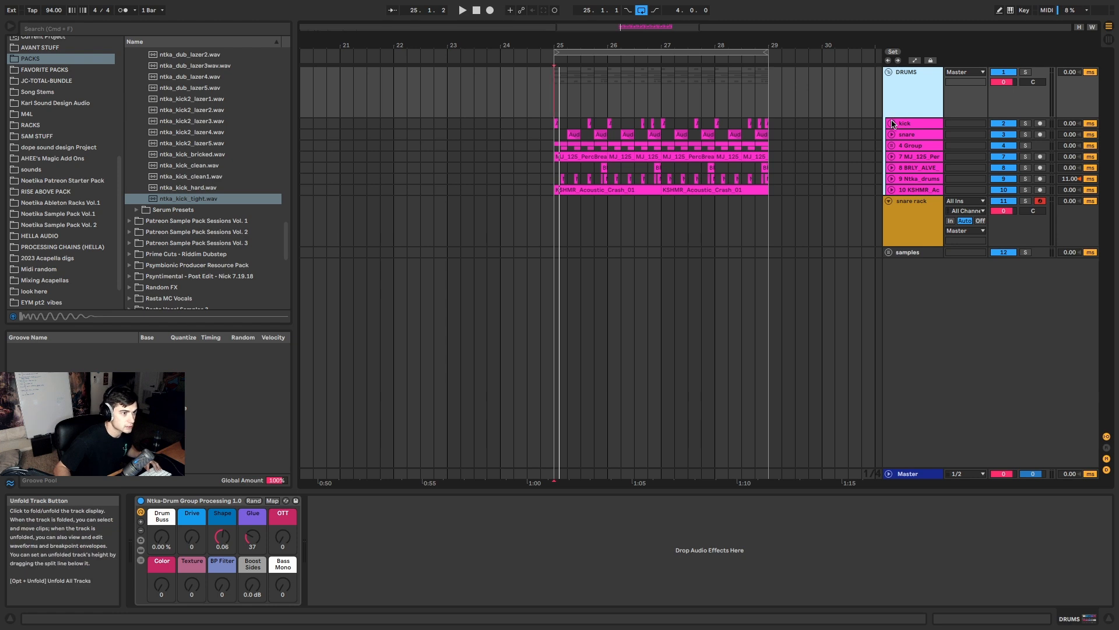
# Step: Select the looped section spanning bars 25 to 29 and play the full drum group
pyautogui.click(892, 123)
pyautogui.click(892, 123)
pyautogui.click(898, 124)
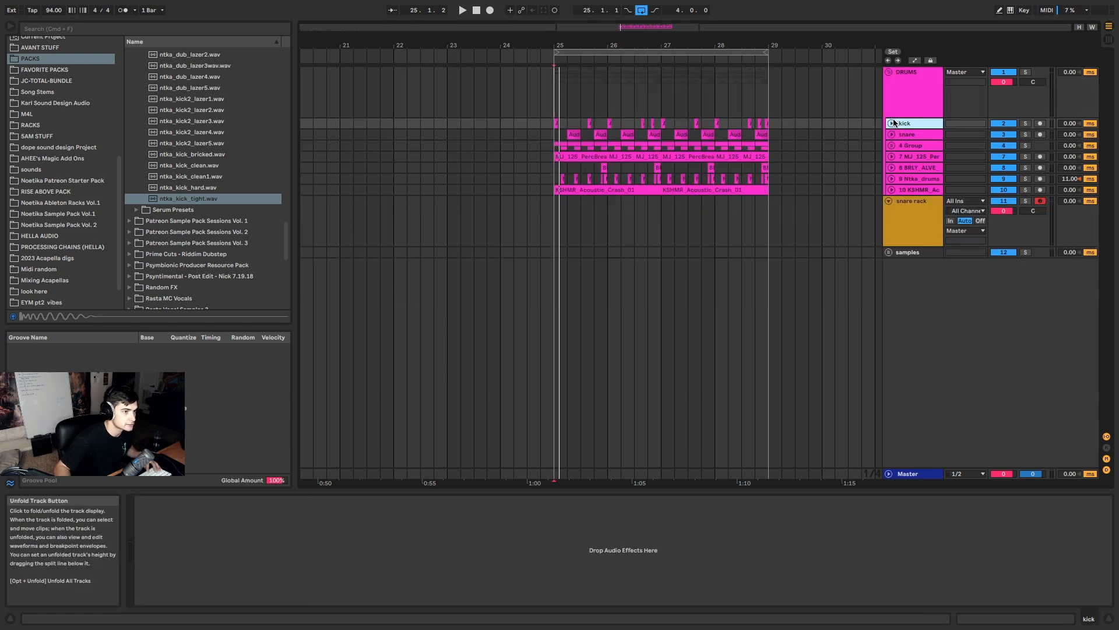
pyautogui.click(892, 123)
pyautogui.click(892, 123)
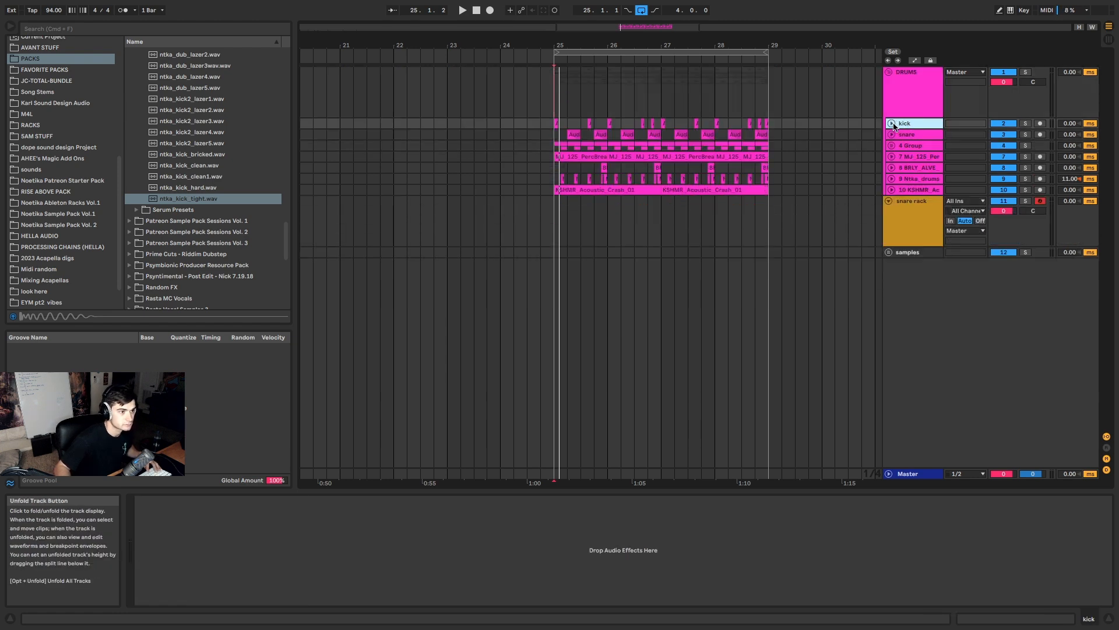
pyautogui.click(583, 52)
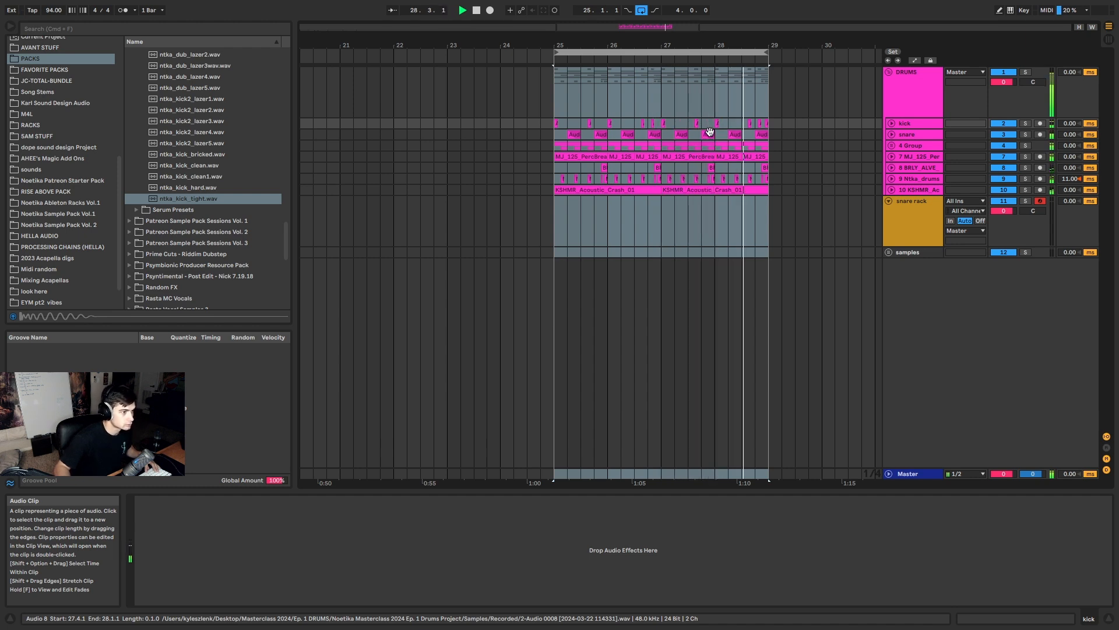
pyautogui.press('space')
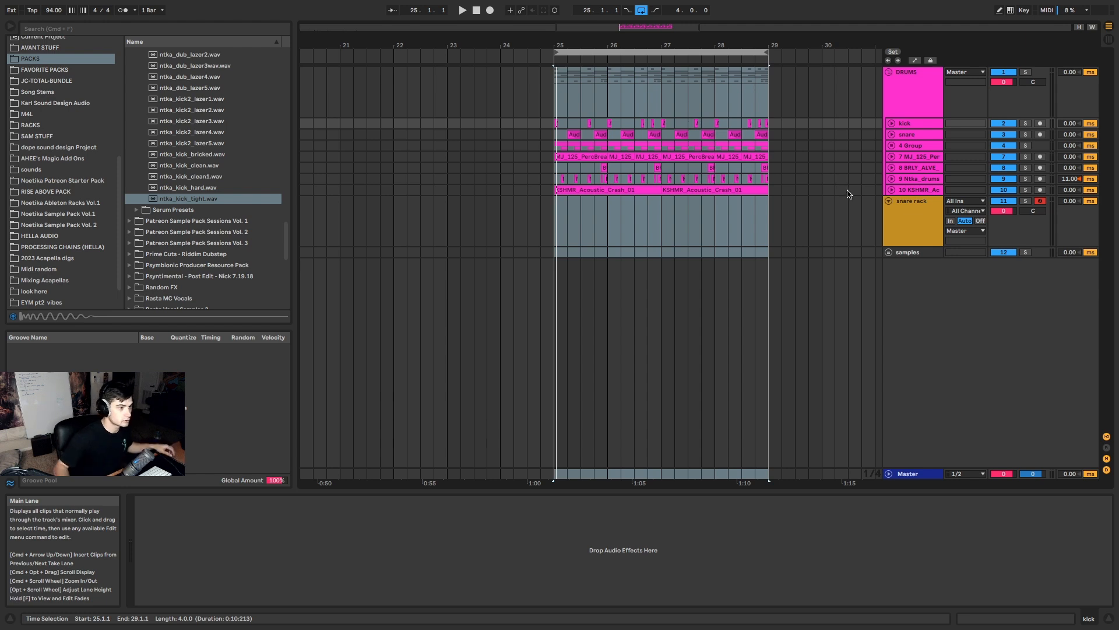
# Step: Expand the kick track, solo it, and play its first clip at bar 25
pyautogui.click(892, 123)
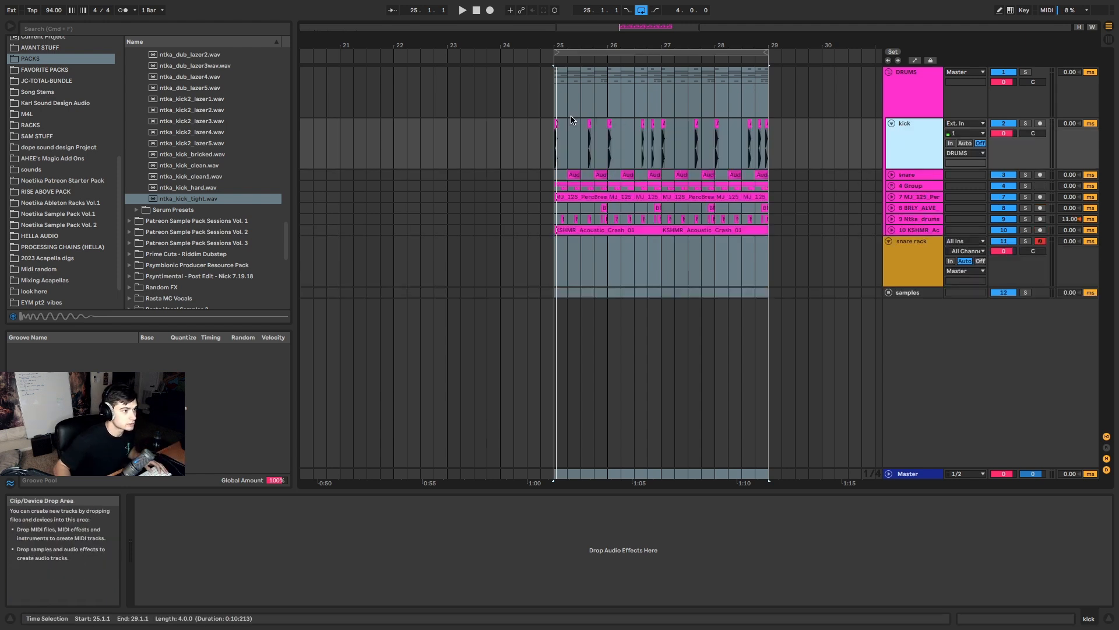
pyautogui.click(557, 124)
pyautogui.scroll(6, 555, 125)
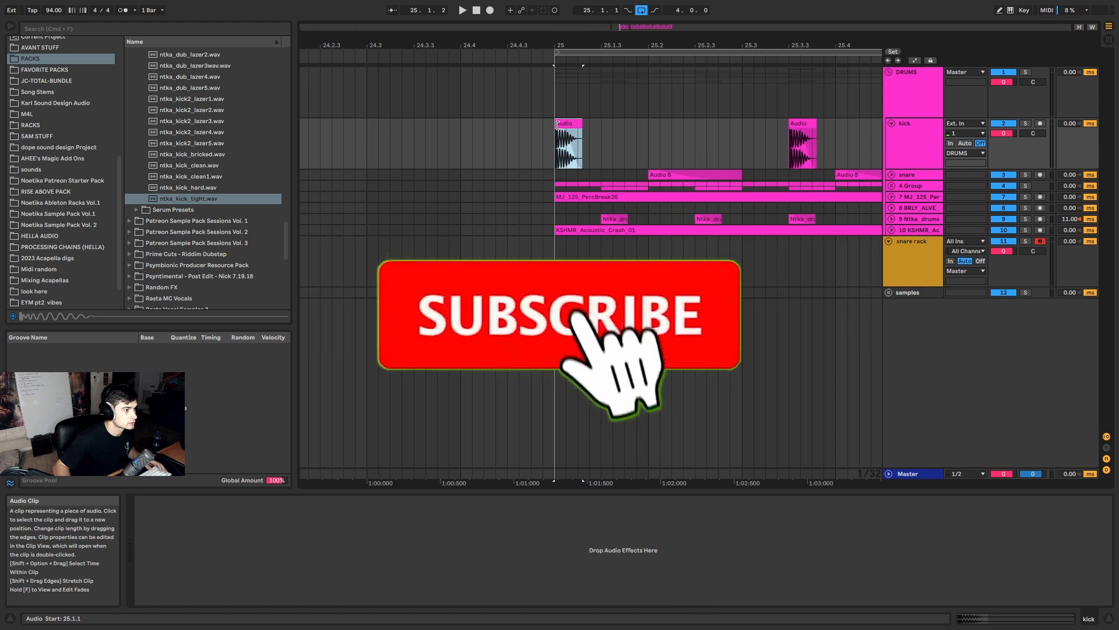
pyautogui.click(1025, 124)
pyautogui.press('space')
pyautogui.press('space')
pyautogui.press('space')
pyautogui.press('space')
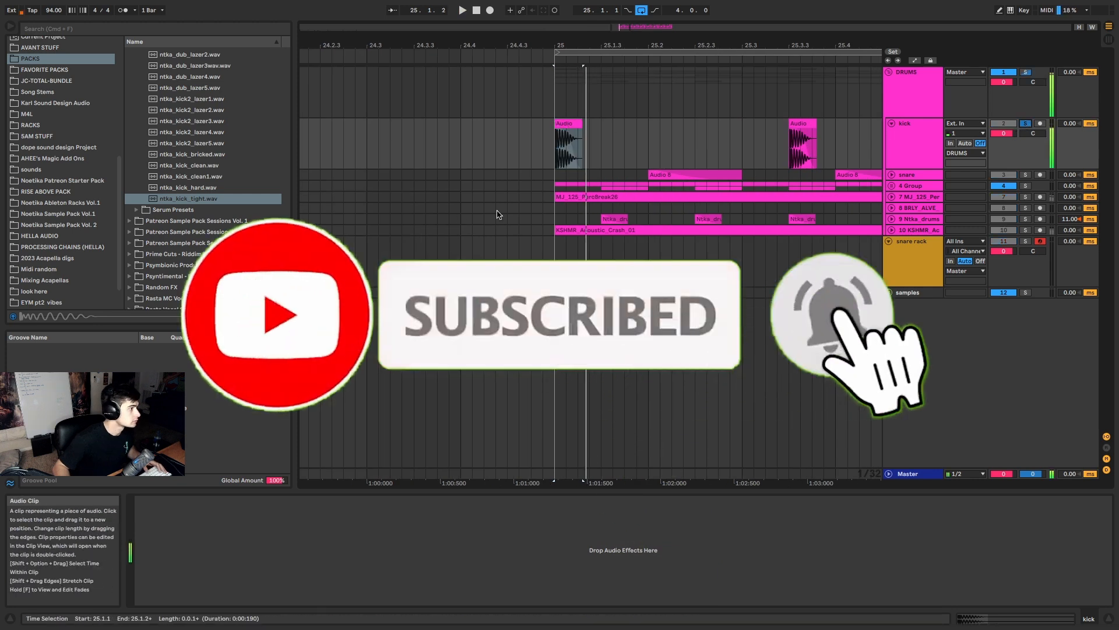
# Step: Replace the recorded kick clips from bar 25 onward with the ntka_kick_tight.wav sample
pyautogui.click(183, 199)
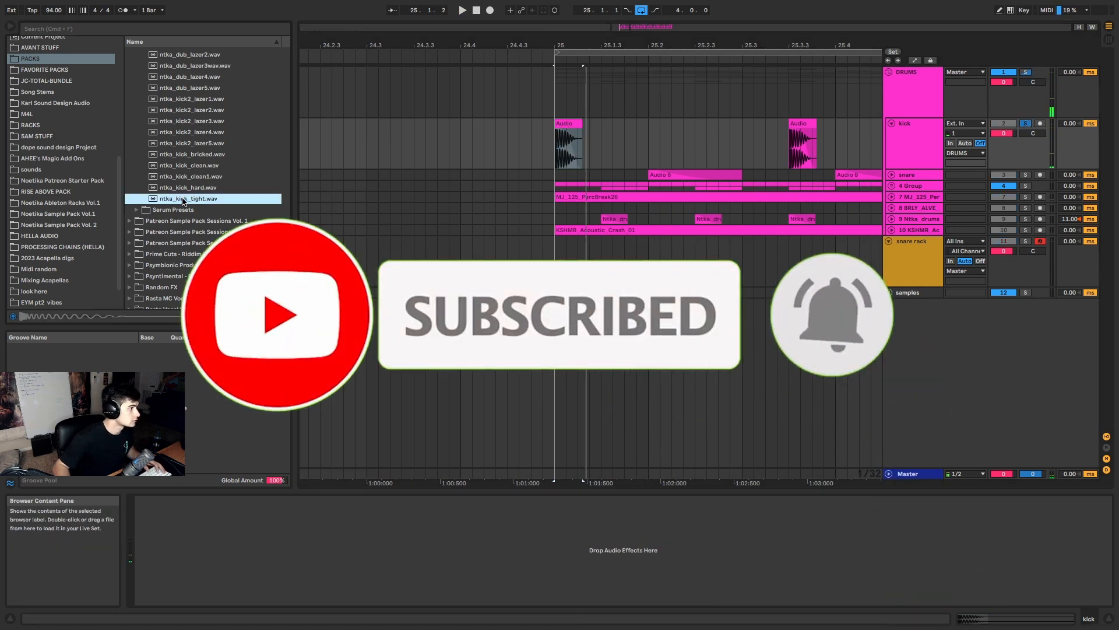
pyautogui.moveTo(183, 200); pyautogui.dragTo(582, 124)
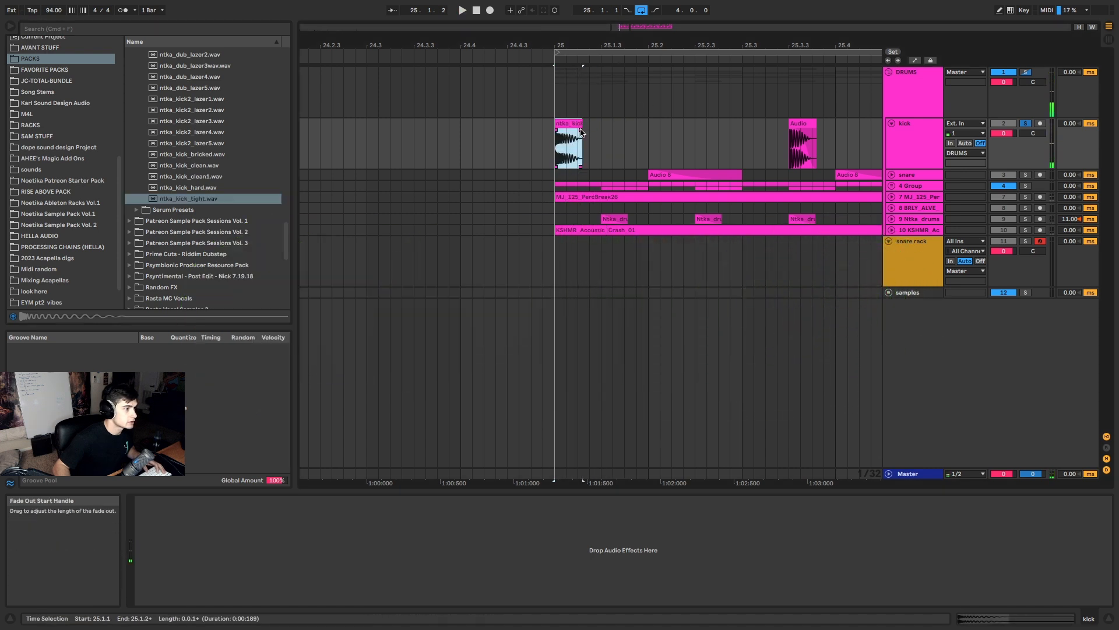
pyautogui.click(581, 133)
pyautogui.moveTo(789, 142); pyautogui.dragTo(552, 154)
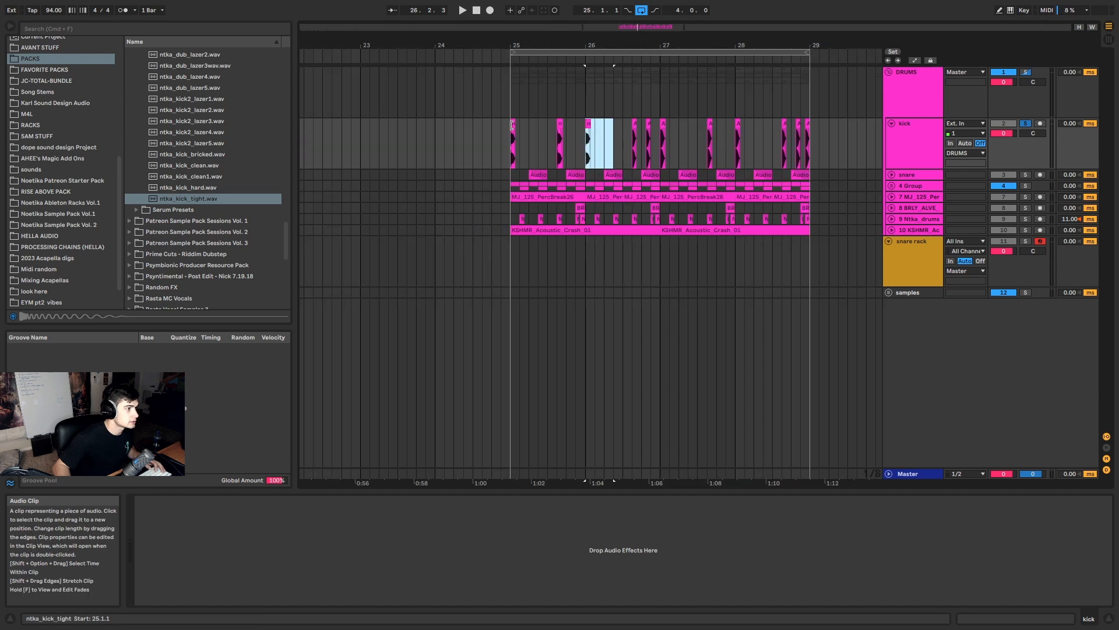
# Step: Open the first kick clip's details and show the list of referenced sample files for replacement
pyautogui.click(512, 124)
pyautogui.scroll(5, 512, 124)
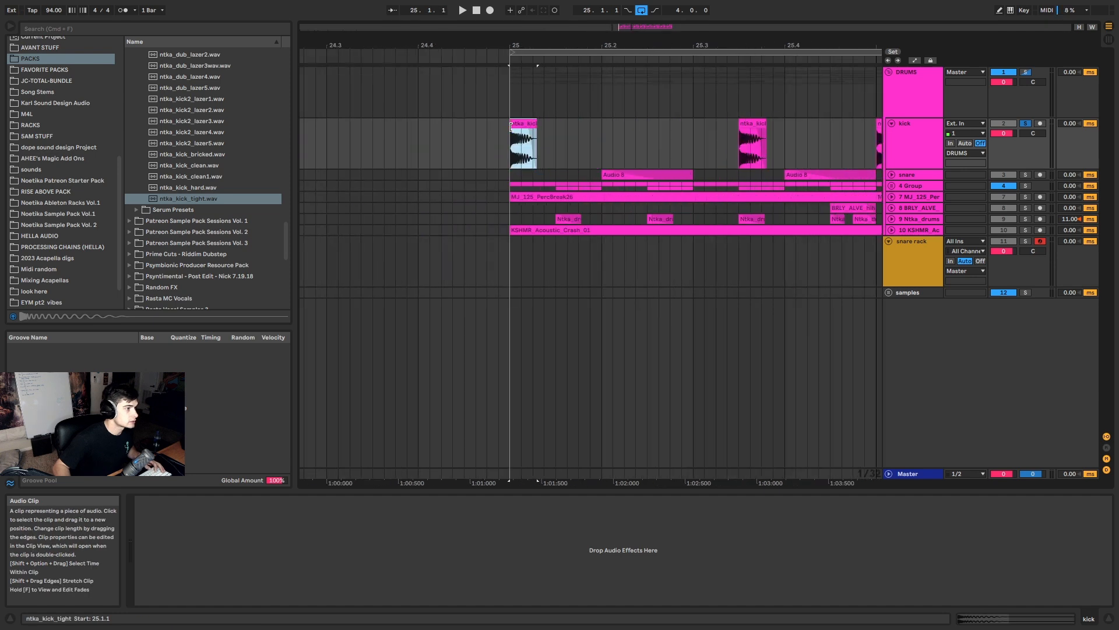
pyautogui.click(1028, 628)
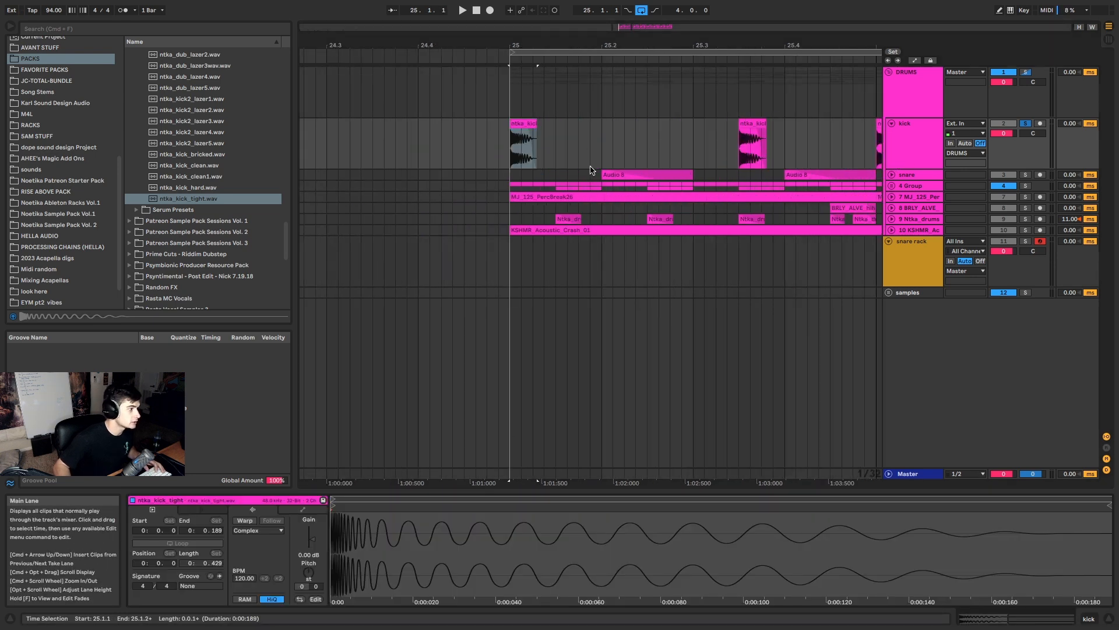
pyautogui.click(524, 125)
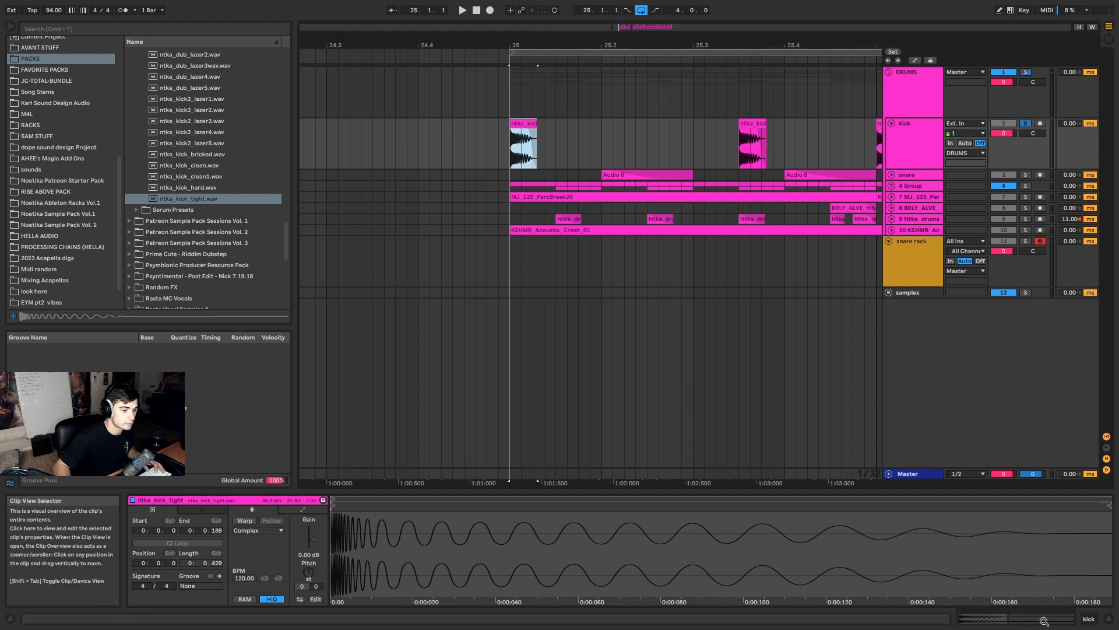
pyautogui.moveTo(1009, 620)
pyautogui.mouseDown()
pyautogui.moveTo(1009, 601)
pyautogui.moveTo(1009, 622)
pyautogui.mouseUp()
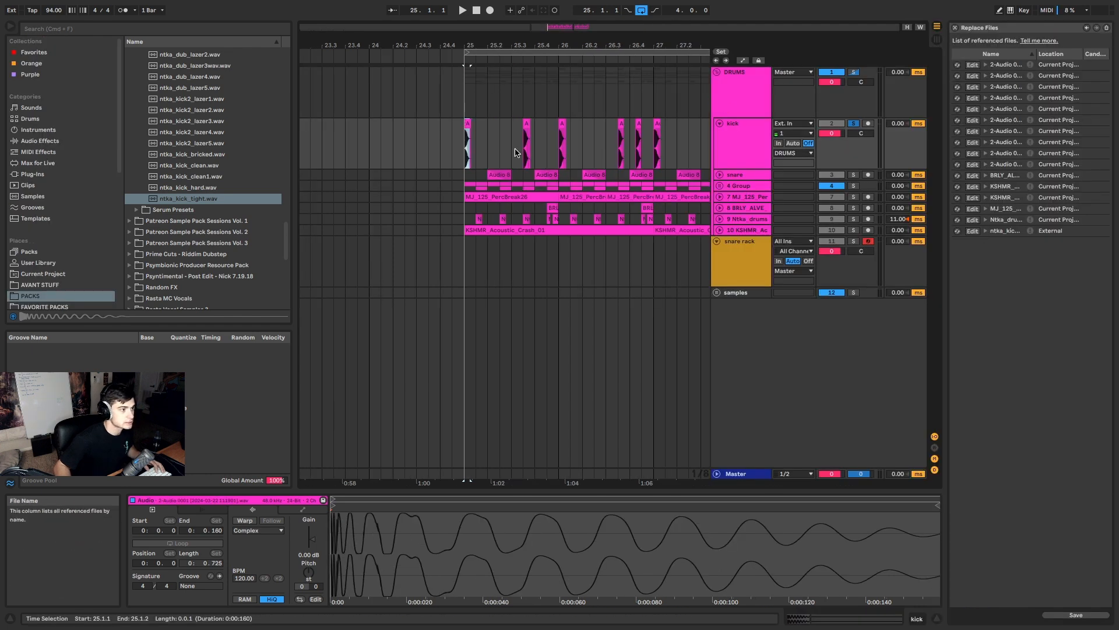
pyautogui.rightClick(208, 500)
pyautogui.click(251, 507)
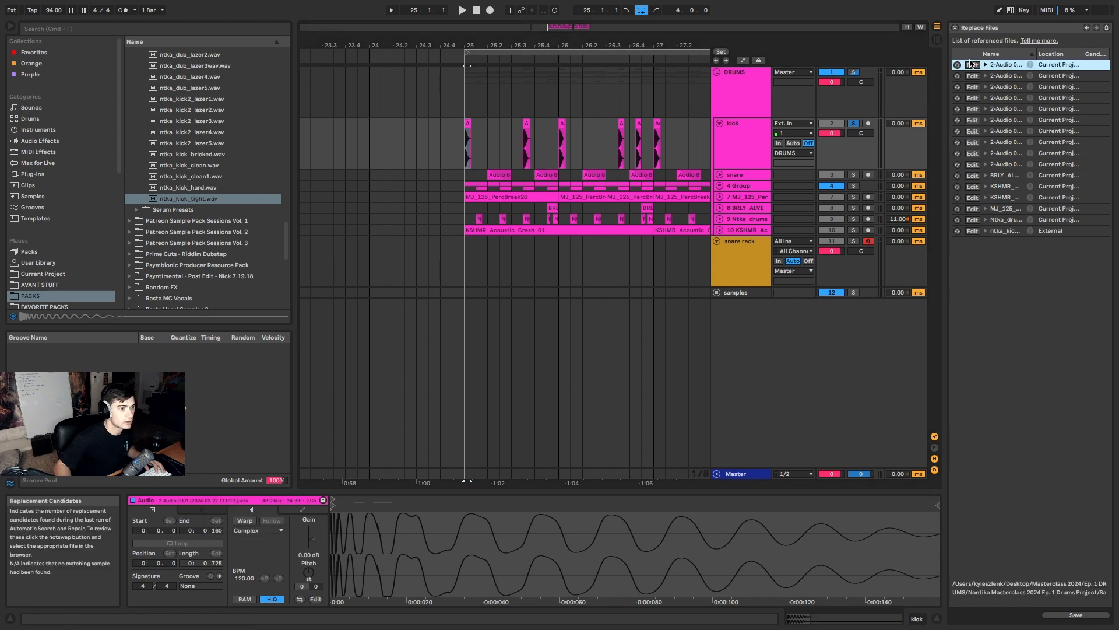
# Step: Hot-swap the first referenced kick recording with BHD_KICK_SATURATED.wav, searching the library for "kick bhd"
pyautogui.click(957, 66)
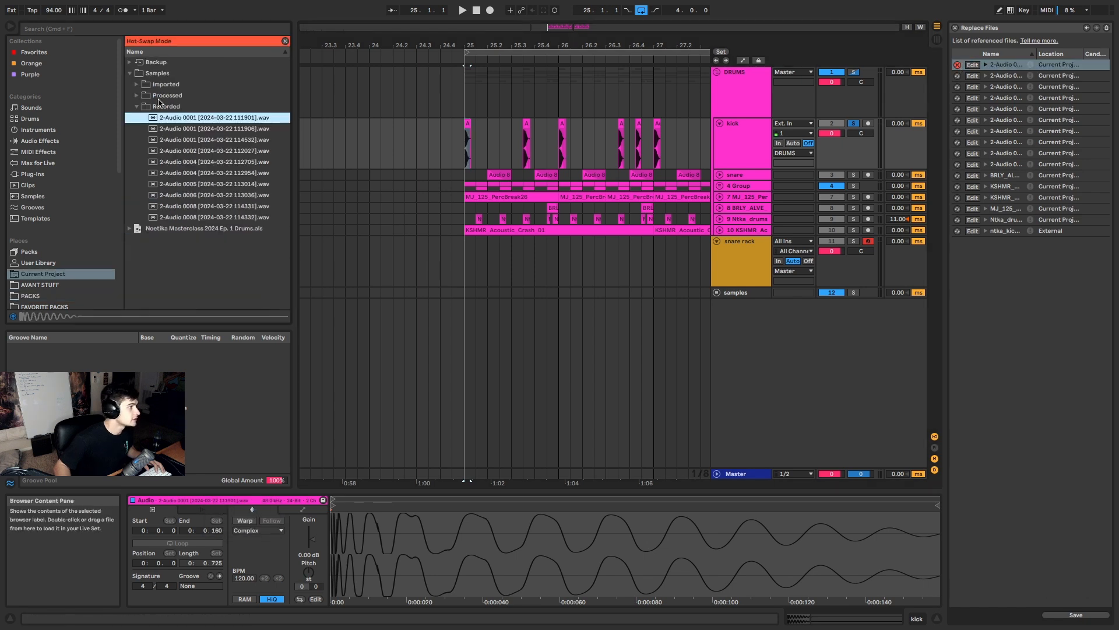
pyautogui.write('kick')
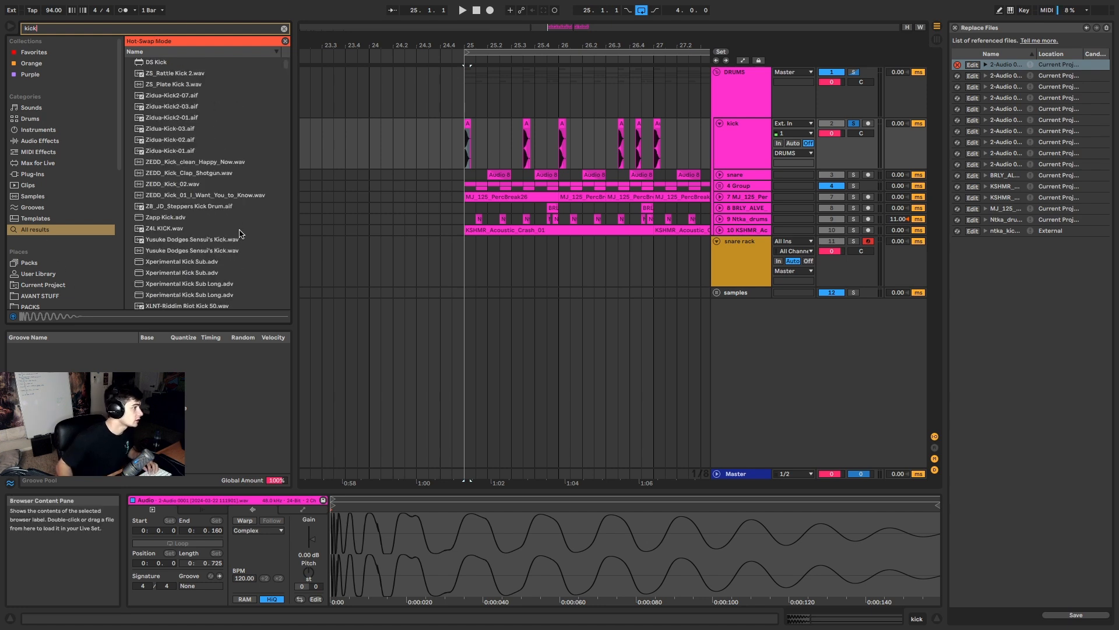
pyautogui.scroll(-20, 208, 239)
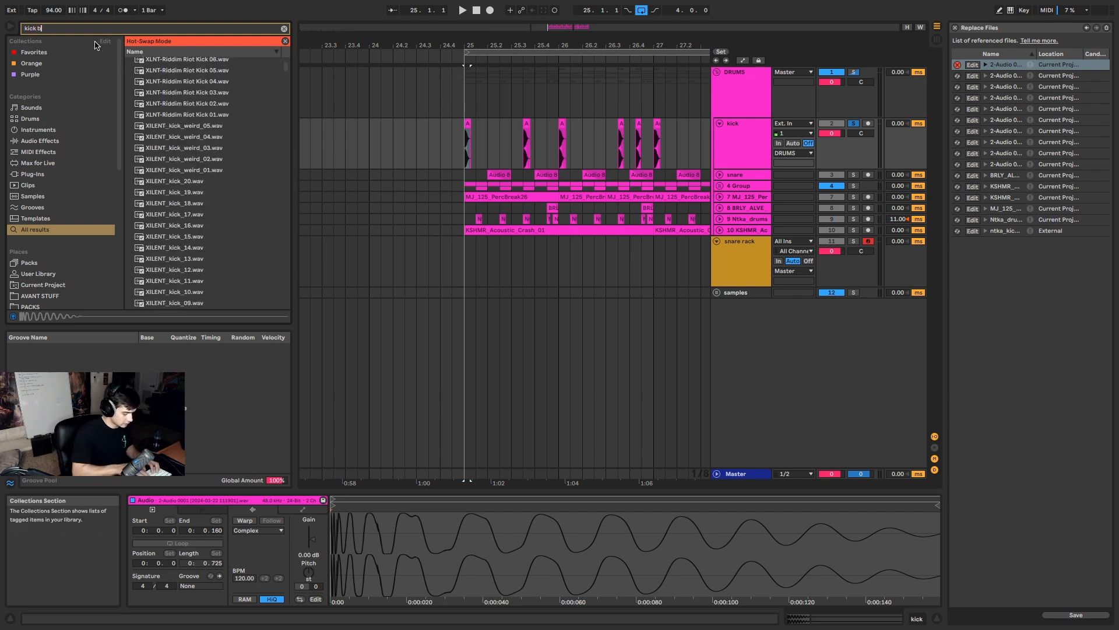
pyautogui.write('bhd')
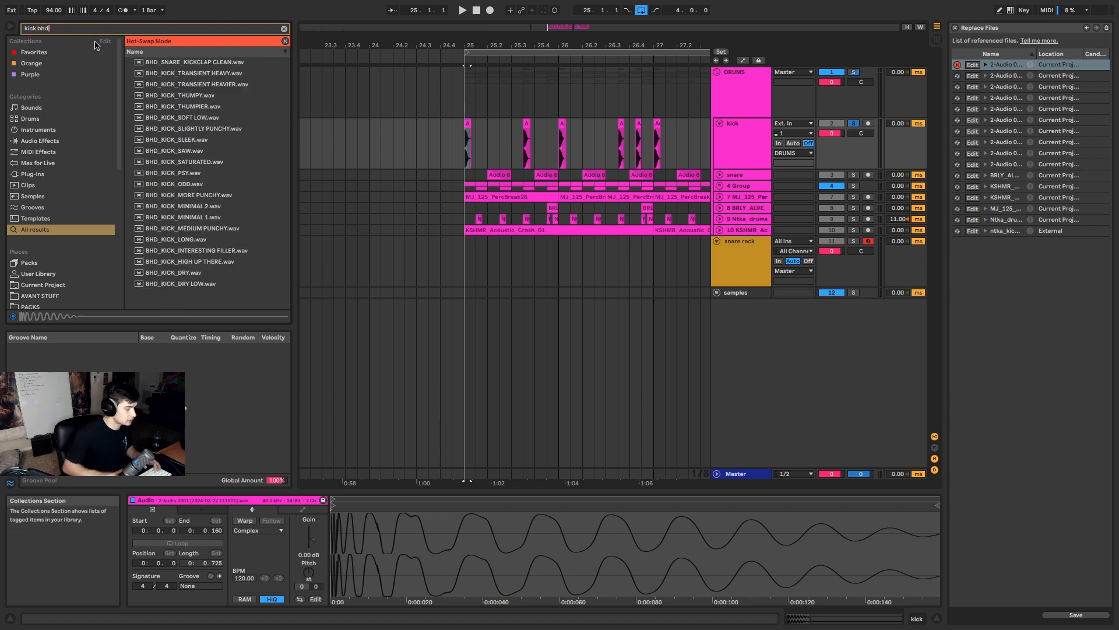
pyautogui.doubleClick(200, 163)
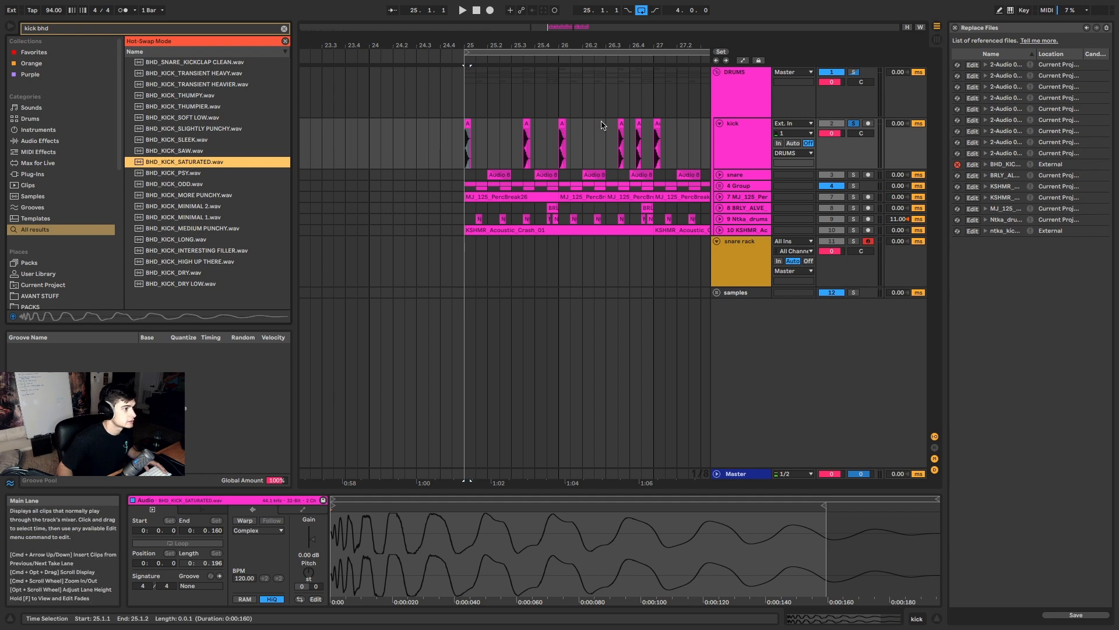
# Step: Play the soloed kick track from bar 25 to audition the swapped sample
pyautogui.press('space')
pyautogui.scroll(5, 538, 153)
pyautogui.scroll(-6, 511, 156)
pyautogui.scroll(8, 511, 155)
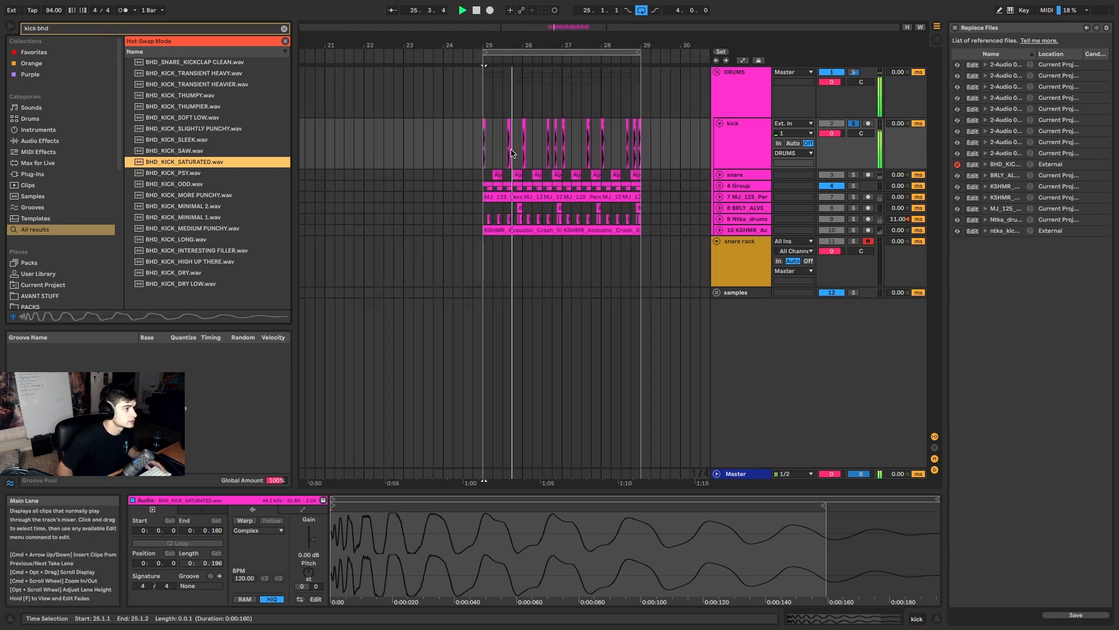
pyautogui.press('space')
# Step: Delete the leftover ntka_kick_tight slivers directly behind the first three kick clips
pyautogui.click(511, 122)
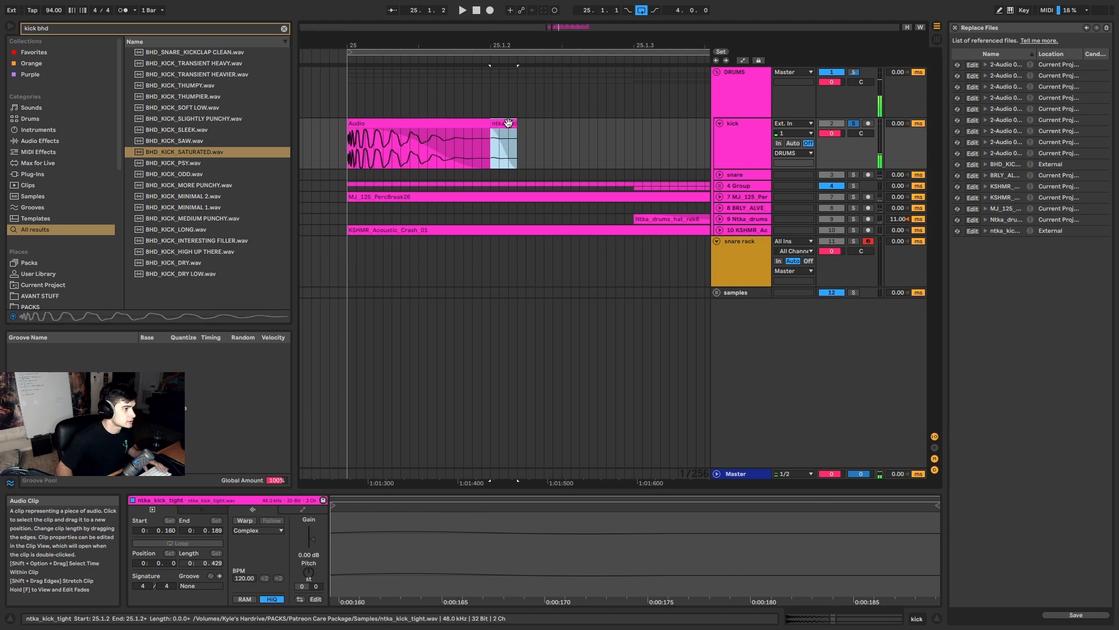
pyautogui.press('Delete')
pyautogui.scroll(-6, 506, 126)
pyautogui.scroll(8, 633, 140)
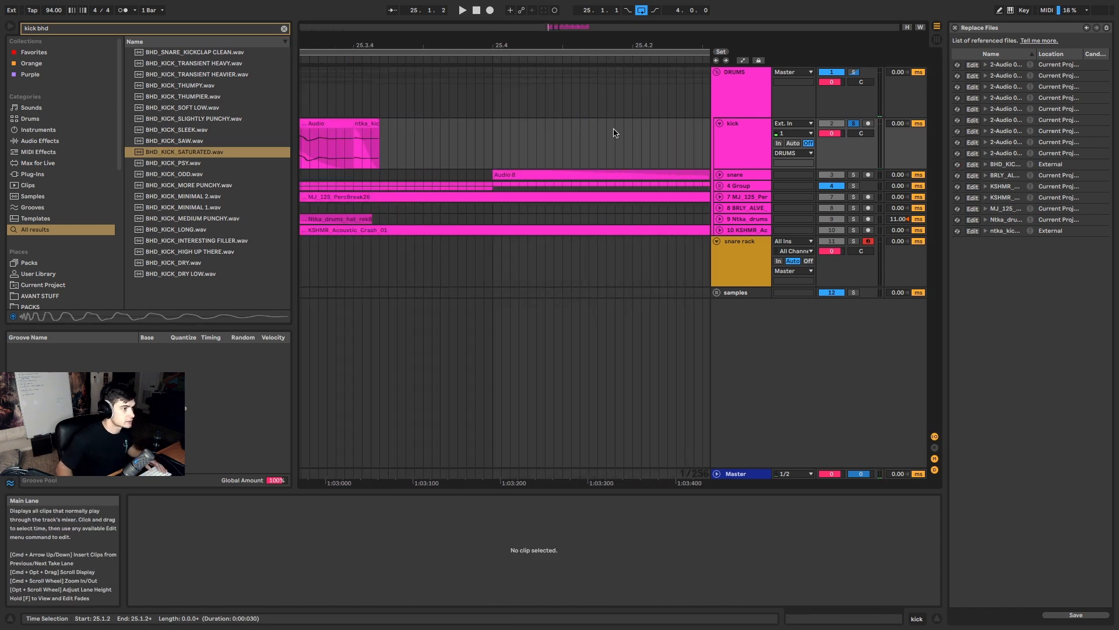
pyautogui.click(366, 124)
pyautogui.press('Delete')
pyautogui.scroll(-6, 427, 127)
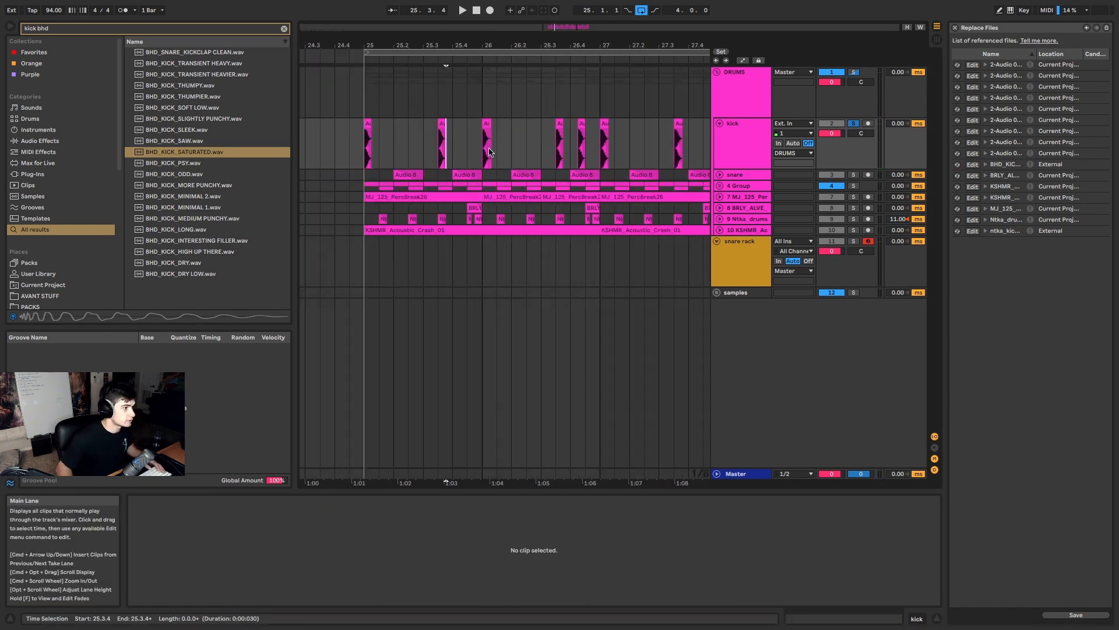
pyautogui.scroll(6, 466, 125)
pyautogui.click(486, 124)
pyautogui.press('Delete')
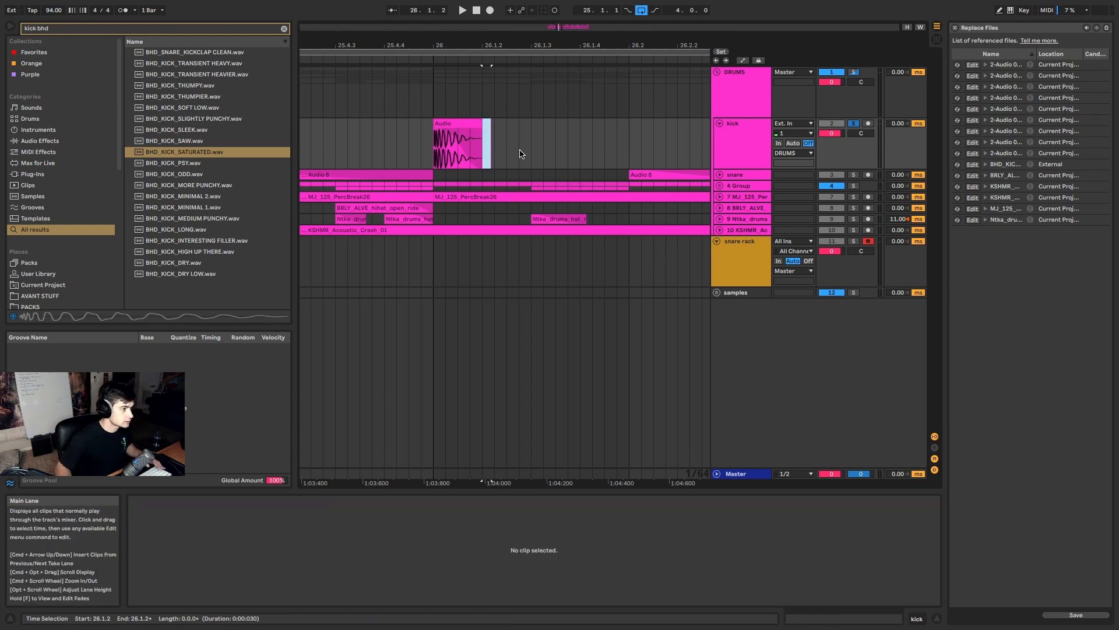
# Step: Inspect the kick clips around bar 27 for leftovers and play the kick track from bar 25
pyautogui.scroll(-6, 521, 155)
pyautogui.scroll(5, 613, 156)
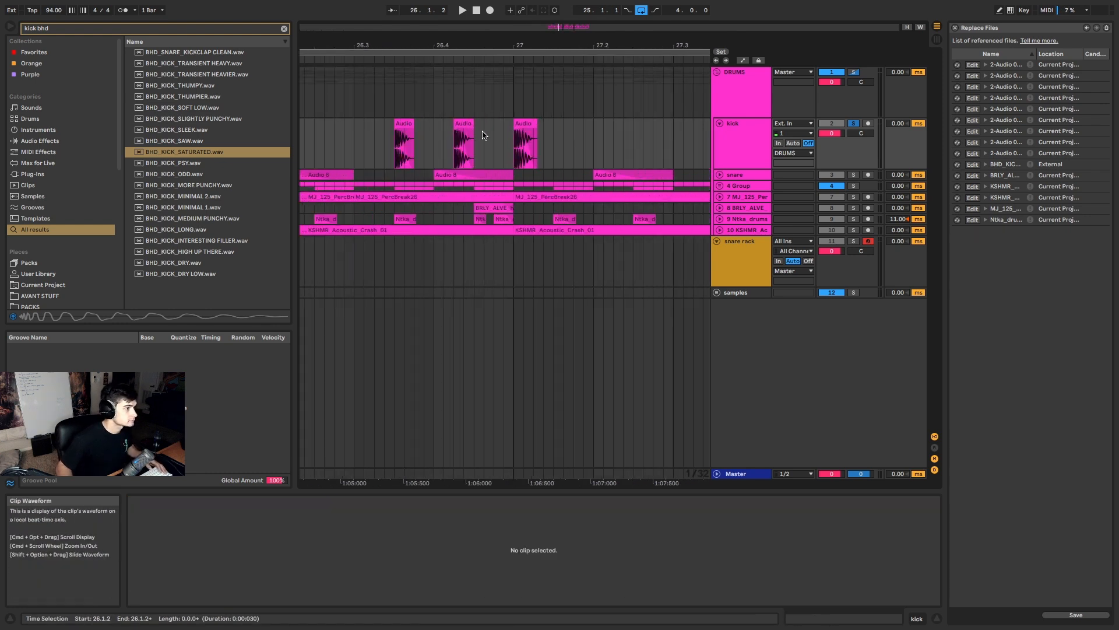
pyautogui.scroll(-8, 606, 139)
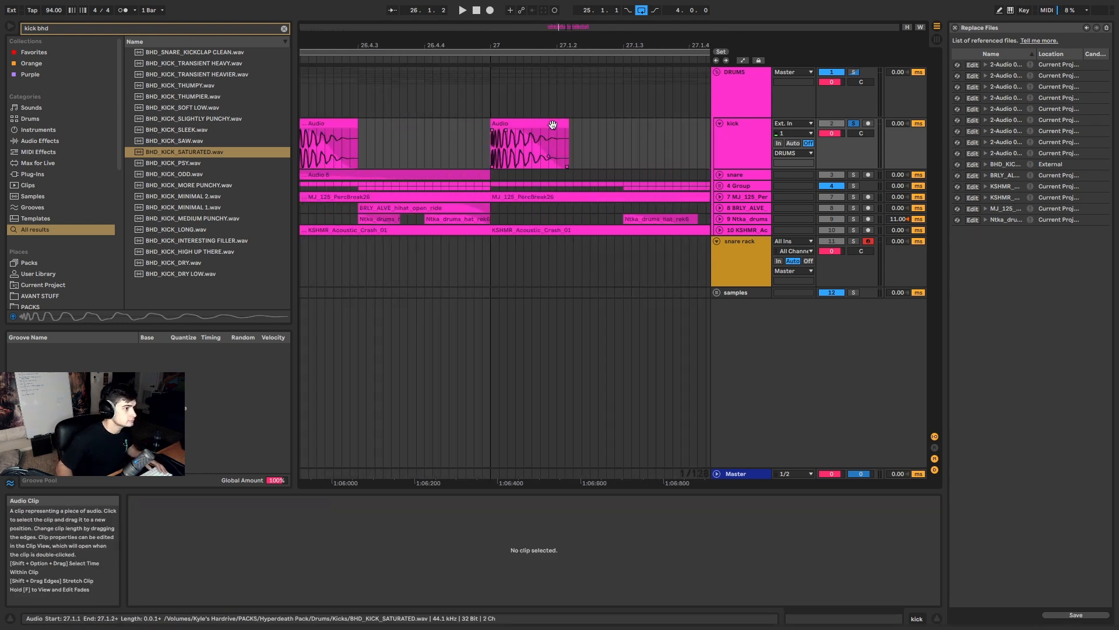
pyautogui.click(580, 133)
pyautogui.press('space')
pyautogui.scroll(6, 598, 138)
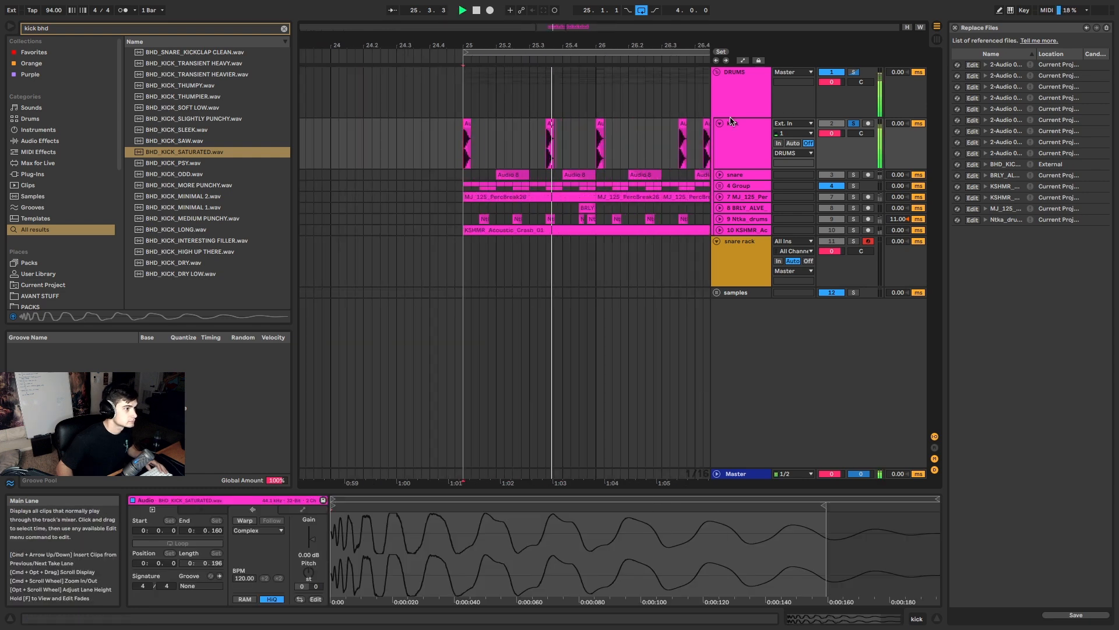
# Step: Clear the thin clip remnants right after the kick clips at 25.3.3 and bar 26
pyautogui.scroll(5, 569, 134)
pyautogui.click(530, 137)
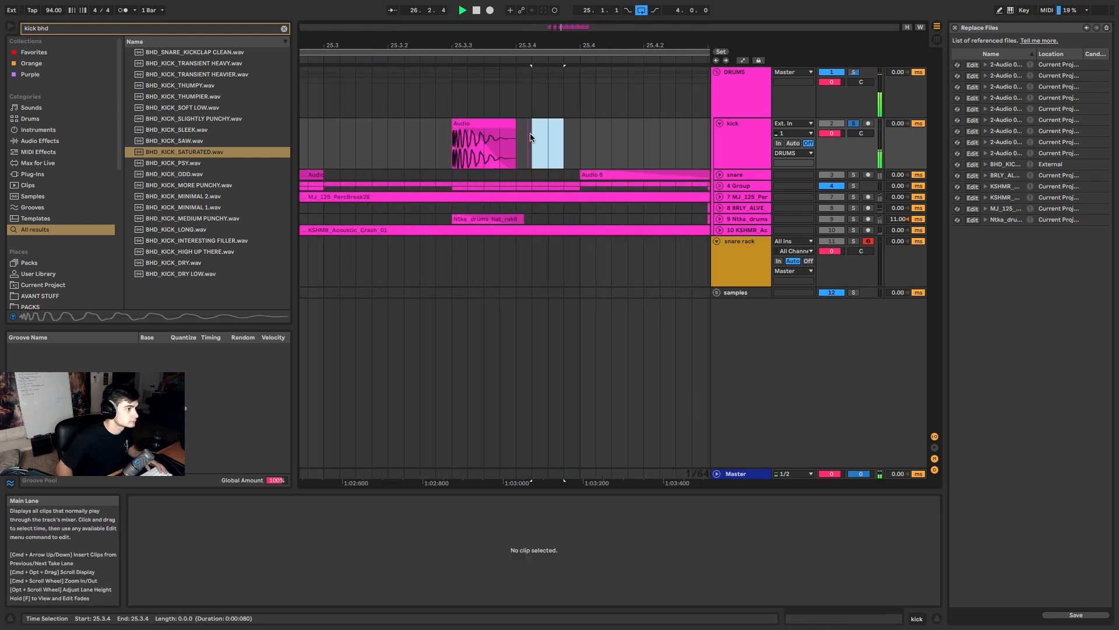
pyautogui.moveTo(531, 137); pyautogui.dragTo(523, 139)
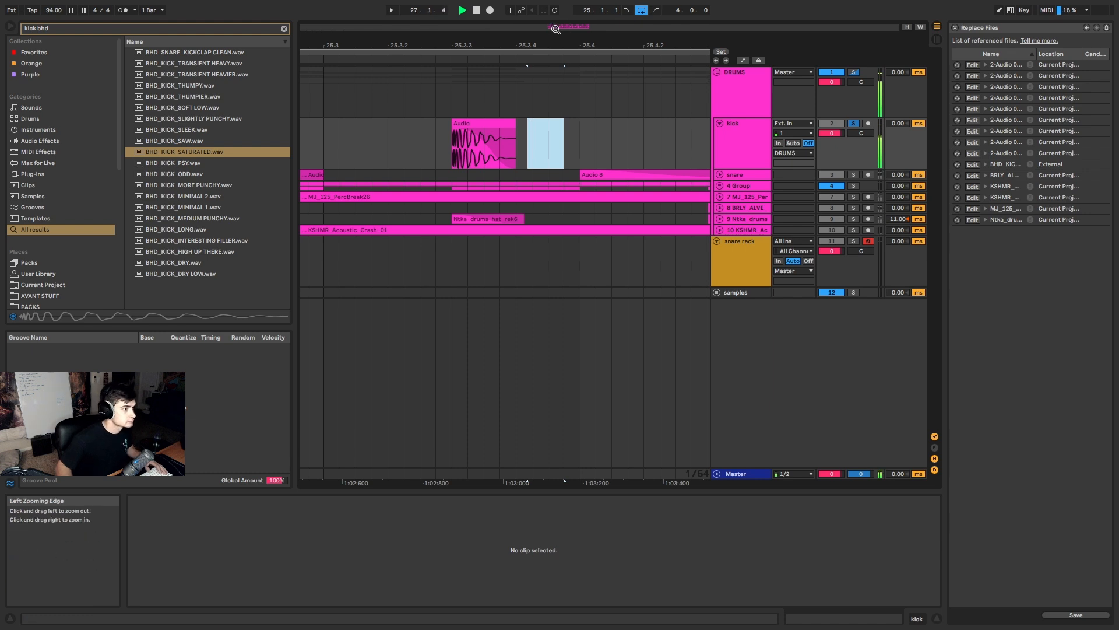
pyautogui.moveTo(555, 28); pyautogui.dragTo(559, 15)
pyautogui.moveTo(629, 143); pyautogui.dragTo(586, 153)
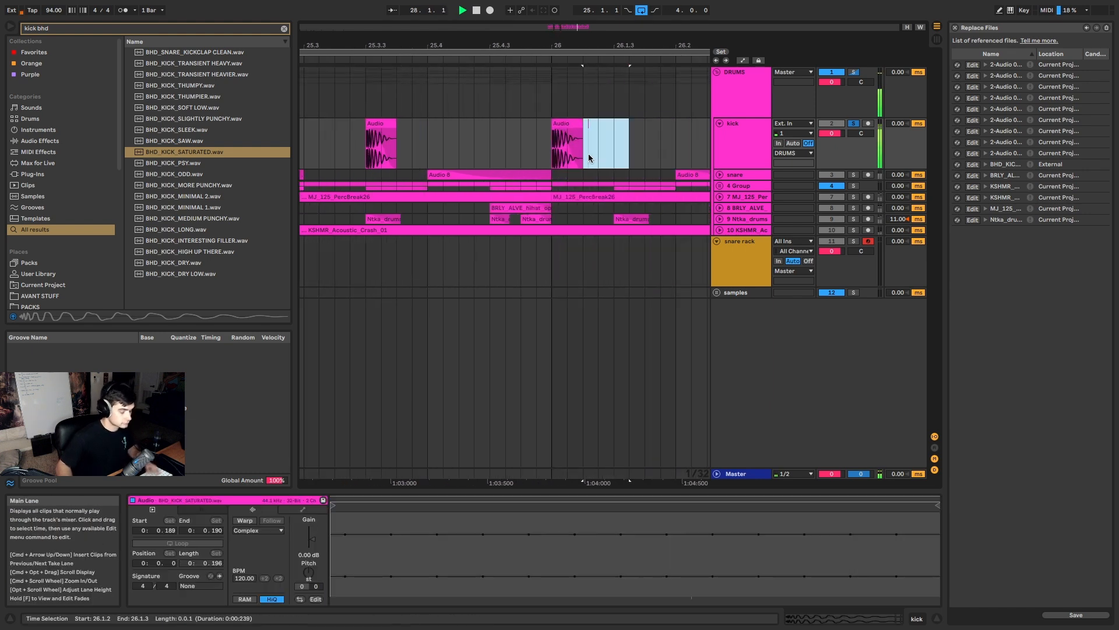
pyautogui.press('Delete')
pyautogui.scroll(-5, 583, 145)
pyautogui.scroll(-3, 579, 144)
pyautogui.click(579, 144)
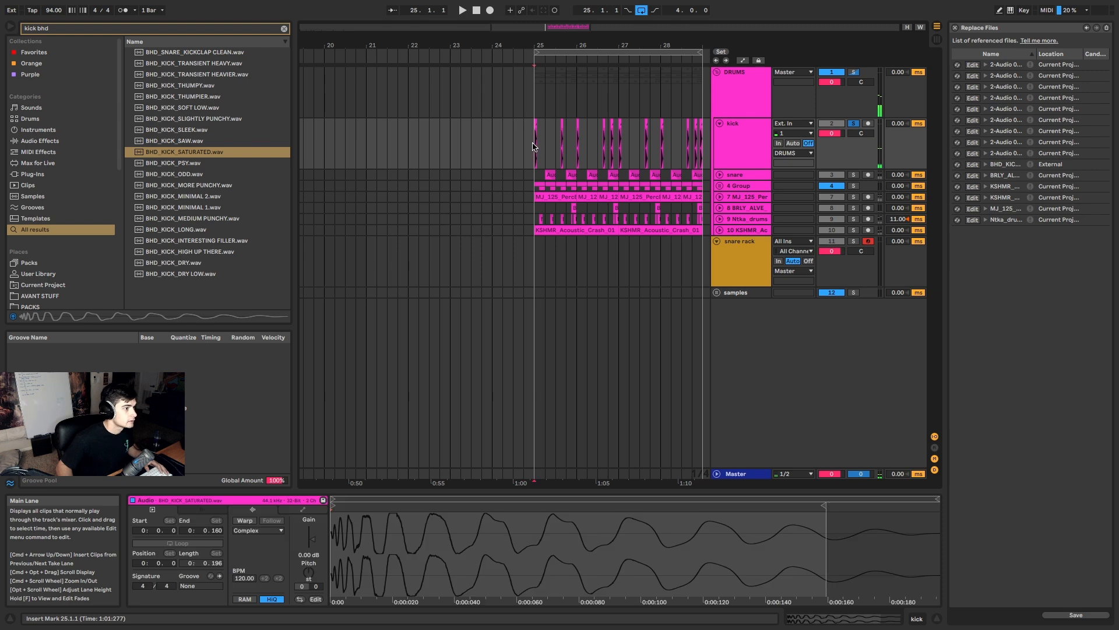
# Step: Close the file replacement list, and add an audio track below the expanded snare track
pyautogui.click(954, 31)
pyautogui.scroll(3, 595, 155)
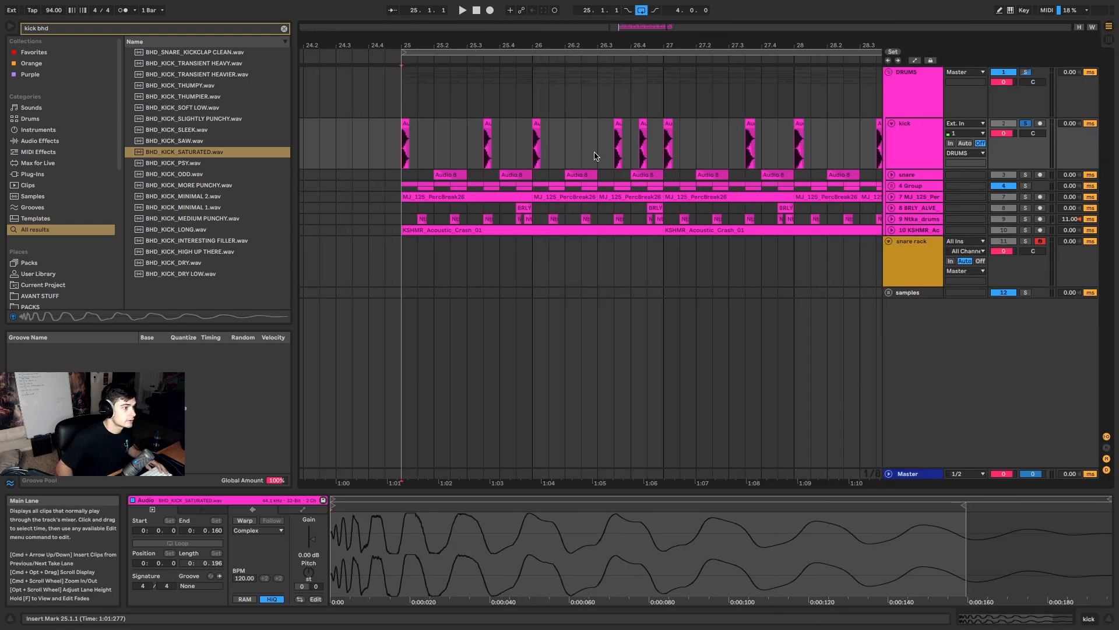
pyautogui.click(892, 174)
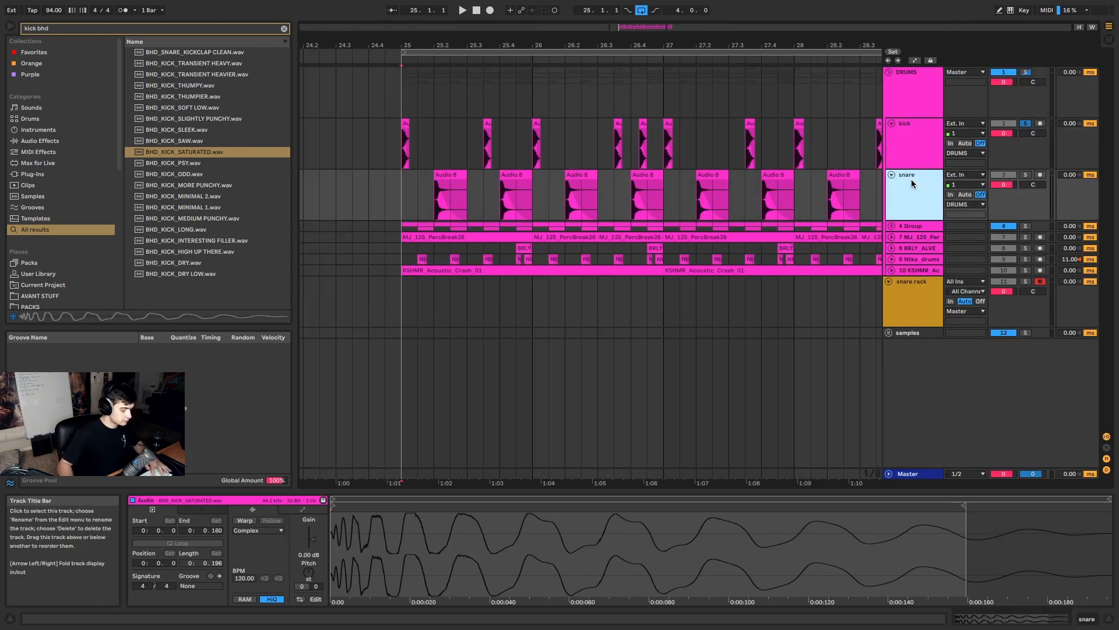
pyautogui.hotkey('ctrl', 't')
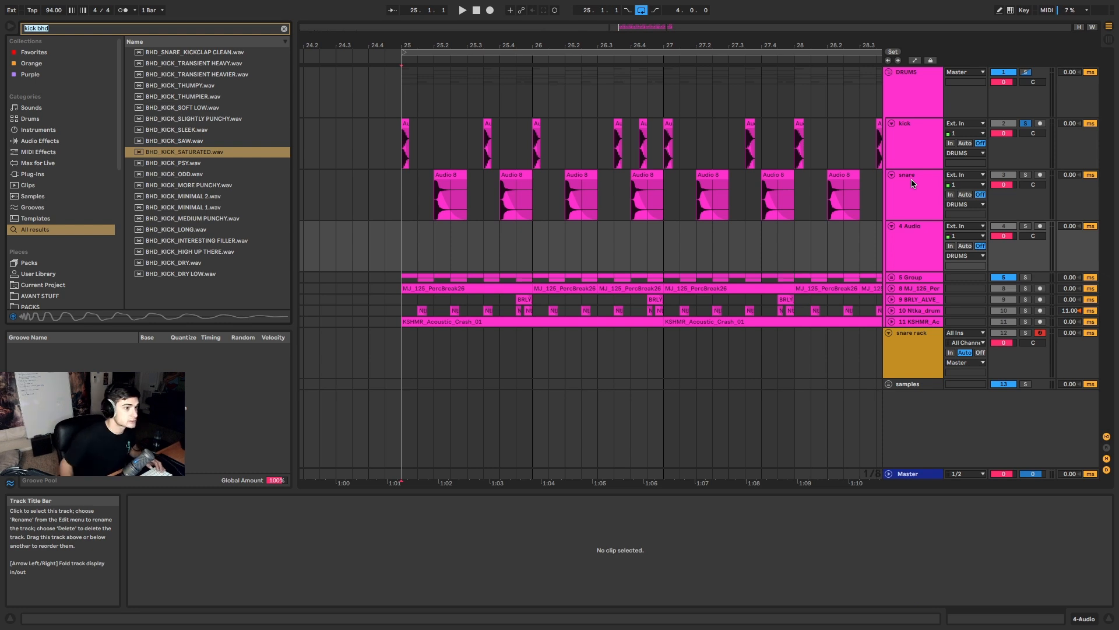
# Step: Show the contents of the PACKS folder in the browser with the kick search cleared
pyautogui.click(923, 254)
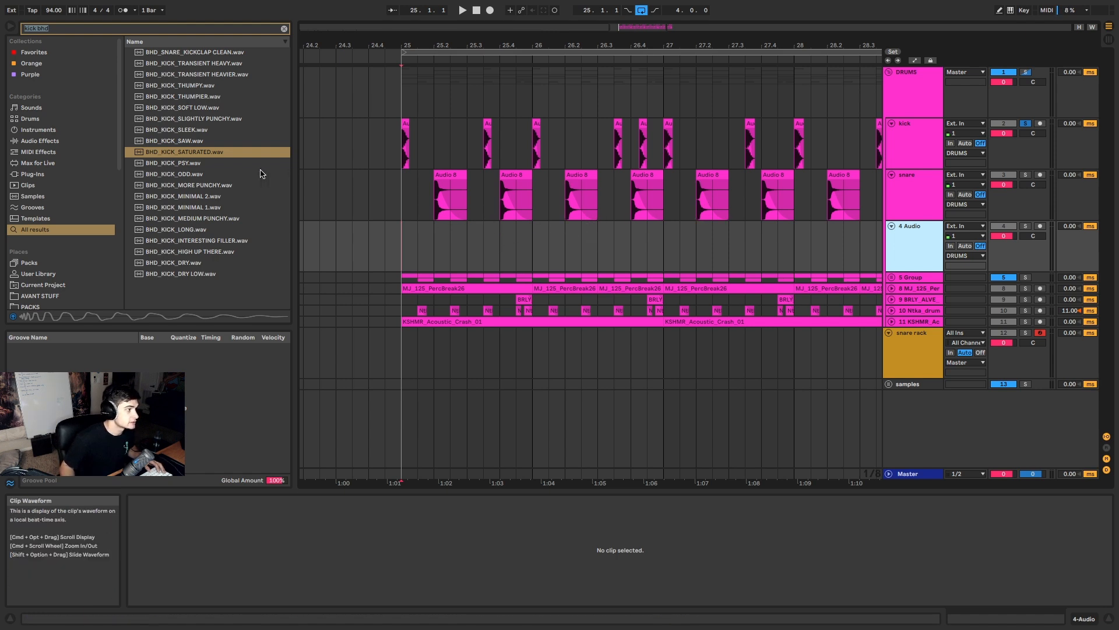
pyautogui.scroll(-7, 37, 273)
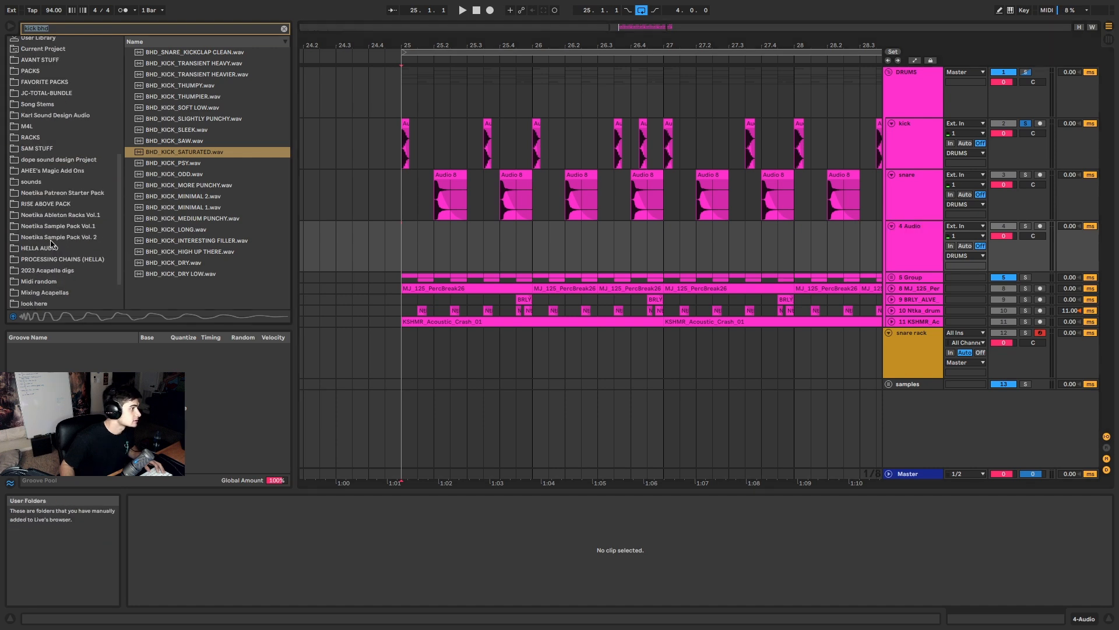
pyautogui.click(53, 197)
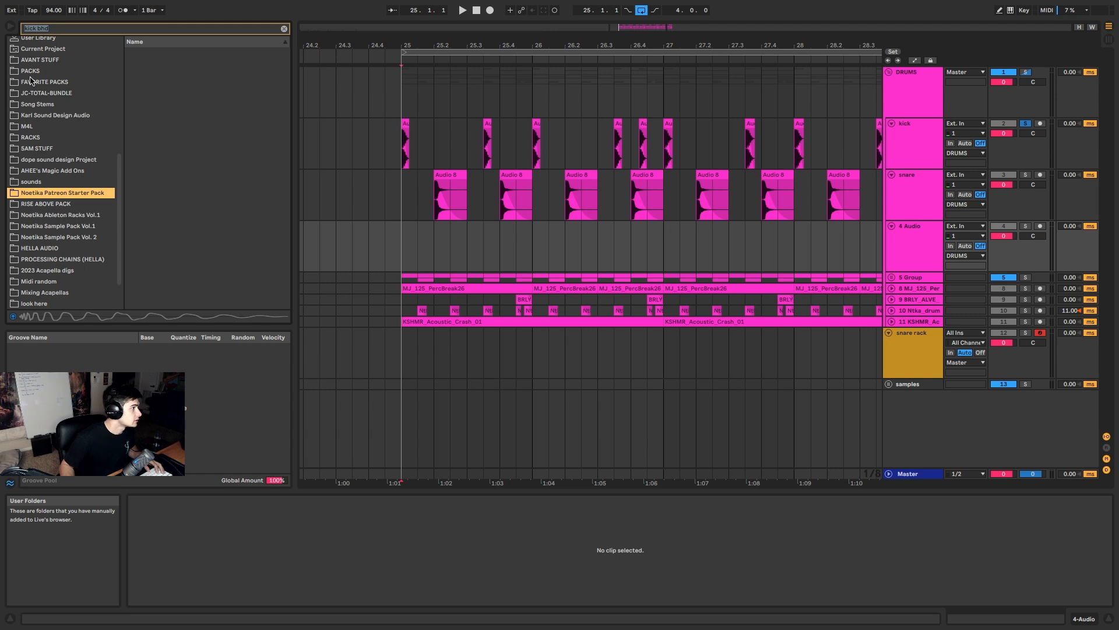
pyautogui.scroll(1, 32, 87)
pyautogui.click(36, 102)
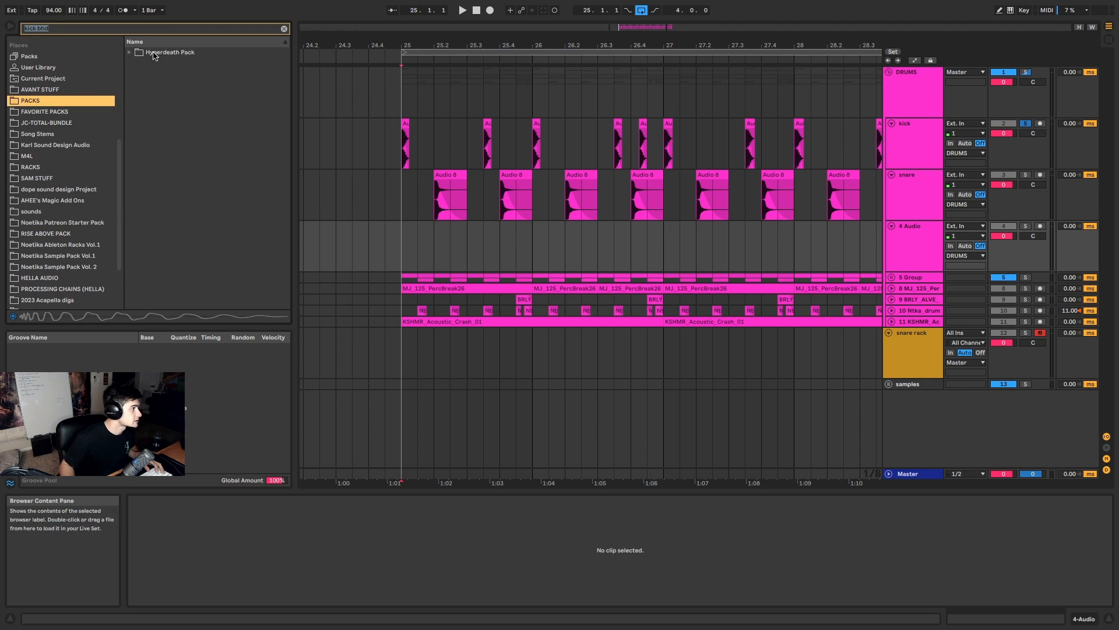
pyautogui.click(283, 28)
pyautogui.scroll(3, 186, 204)
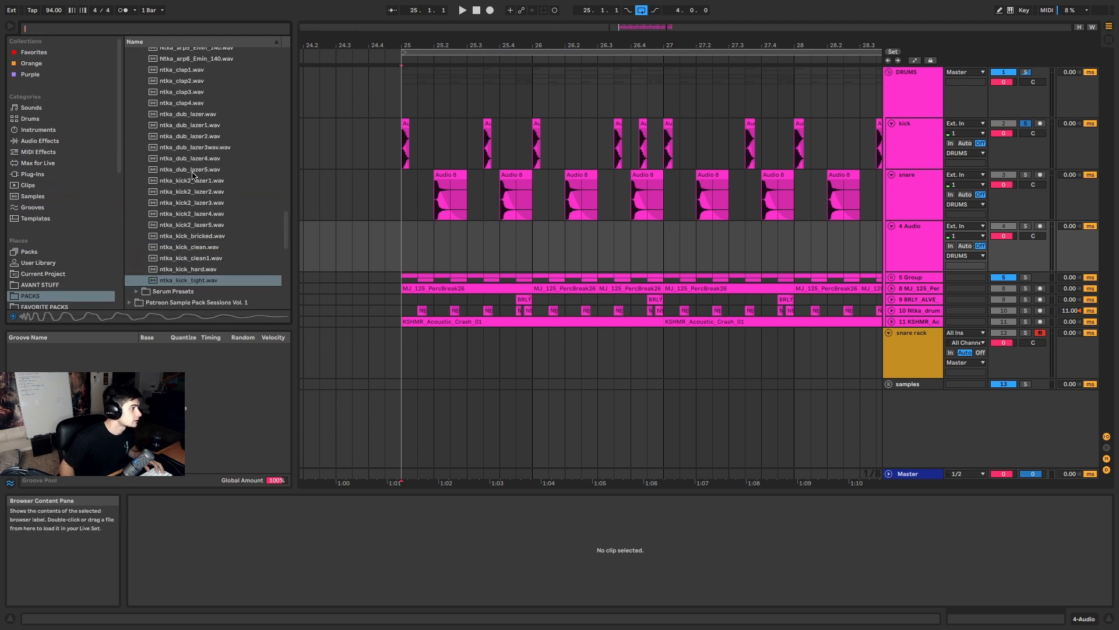
# Step: Audition the ntka_clap samples and place ntka_clap3.wav on the new audio track at beat 25.2
pyautogui.click(192, 170)
pyautogui.scroll(1, 196, 149)
pyautogui.click(190, 104)
pyautogui.click(193, 95)
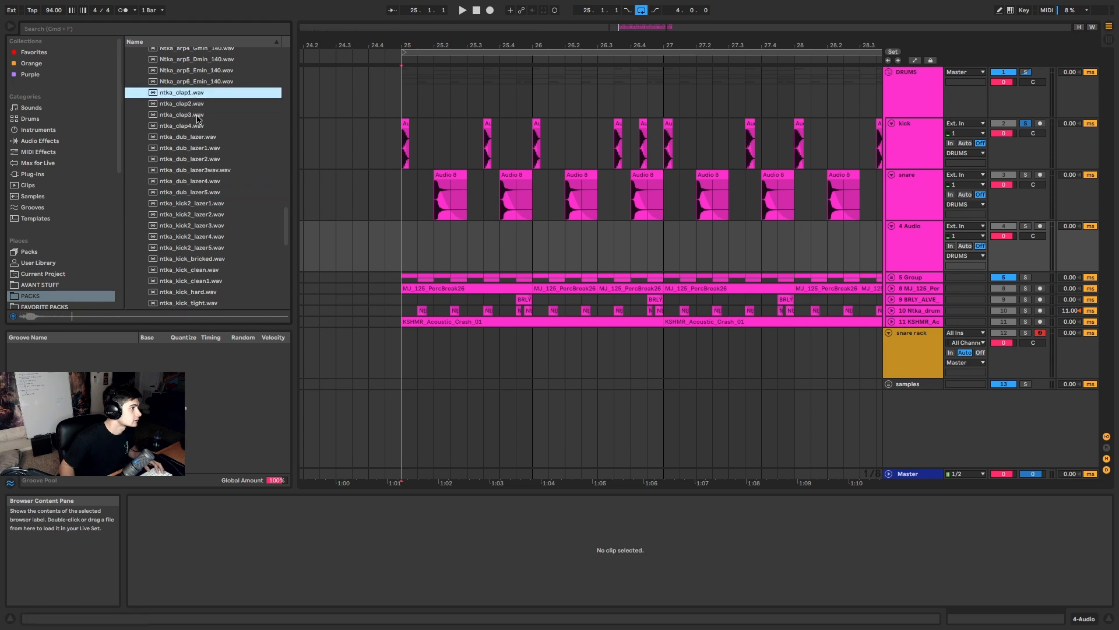
pyautogui.click(196, 115)
pyautogui.click(195, 127)
pyautogui.click(197, 117)
pyautogui.click(197, 126)
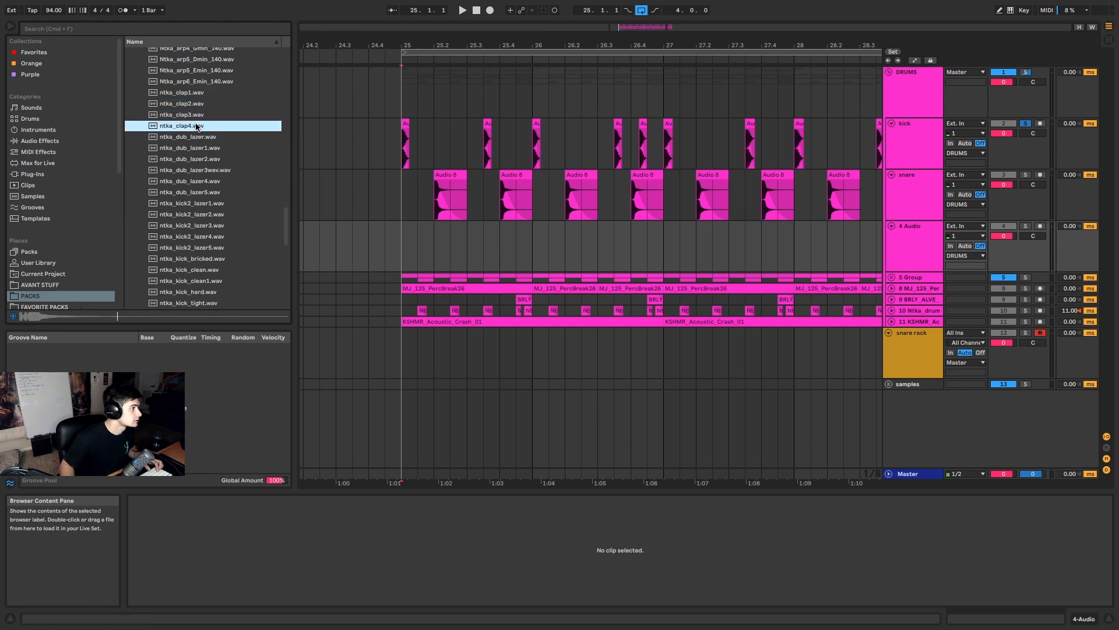
pyautogui.moveTo(197, 116); pyautogui.dragTo(443, 228)
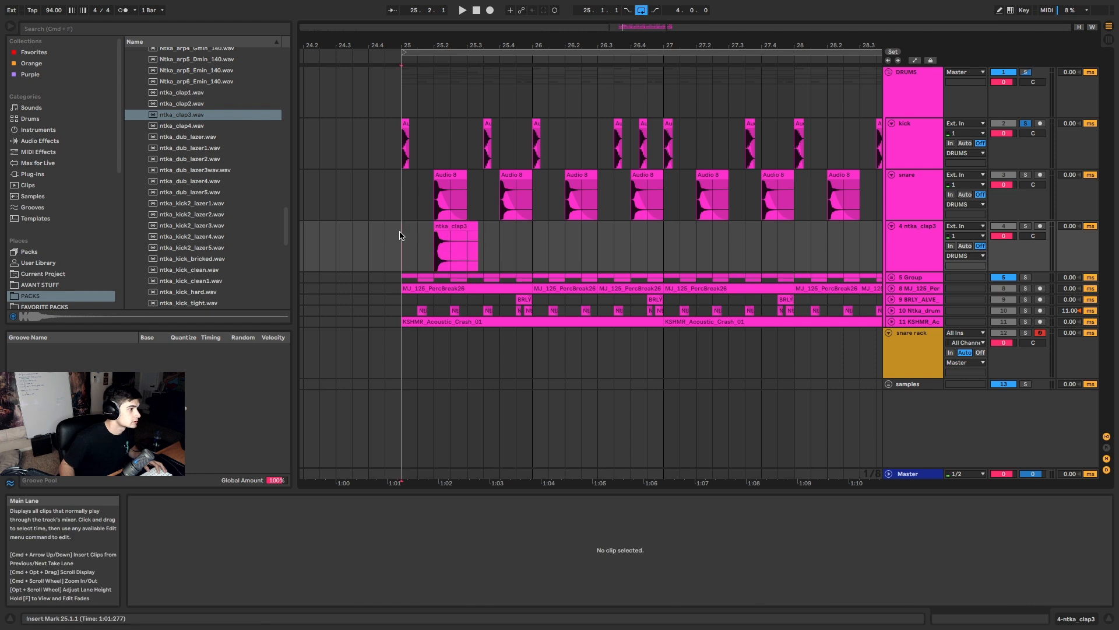
# Step: With the kick track unsoloed, place ntka_clap4.wav at beat 25.4 and lower the clap track's volume to -3.1 dB during playback
pyautogui.press('space')
pyautogui.click(1026, 125)
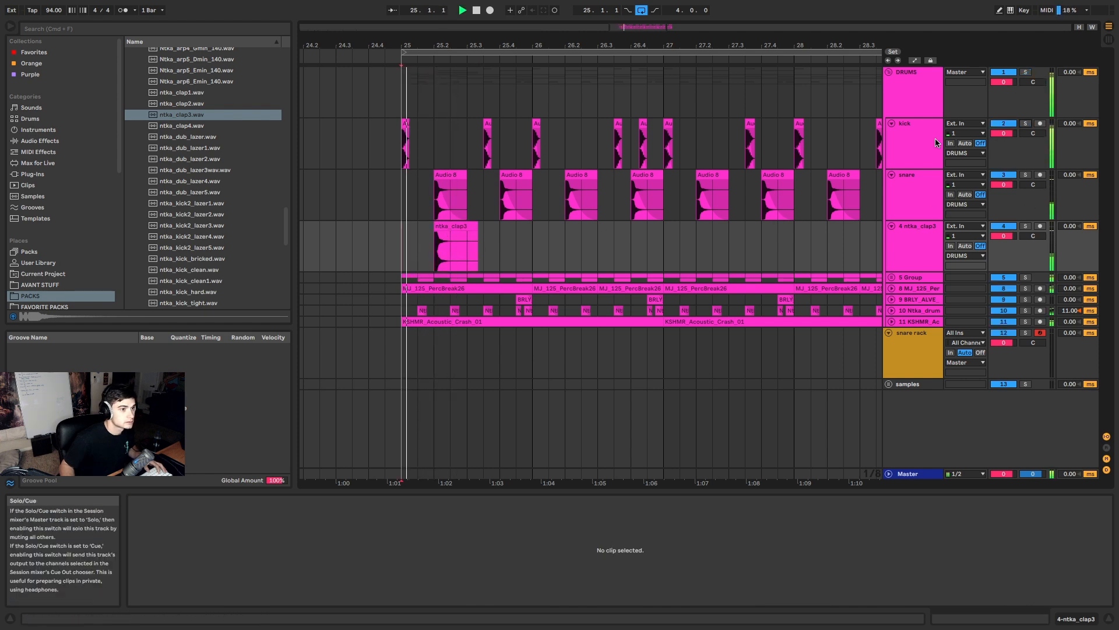
pyautogui.click(218, 106)
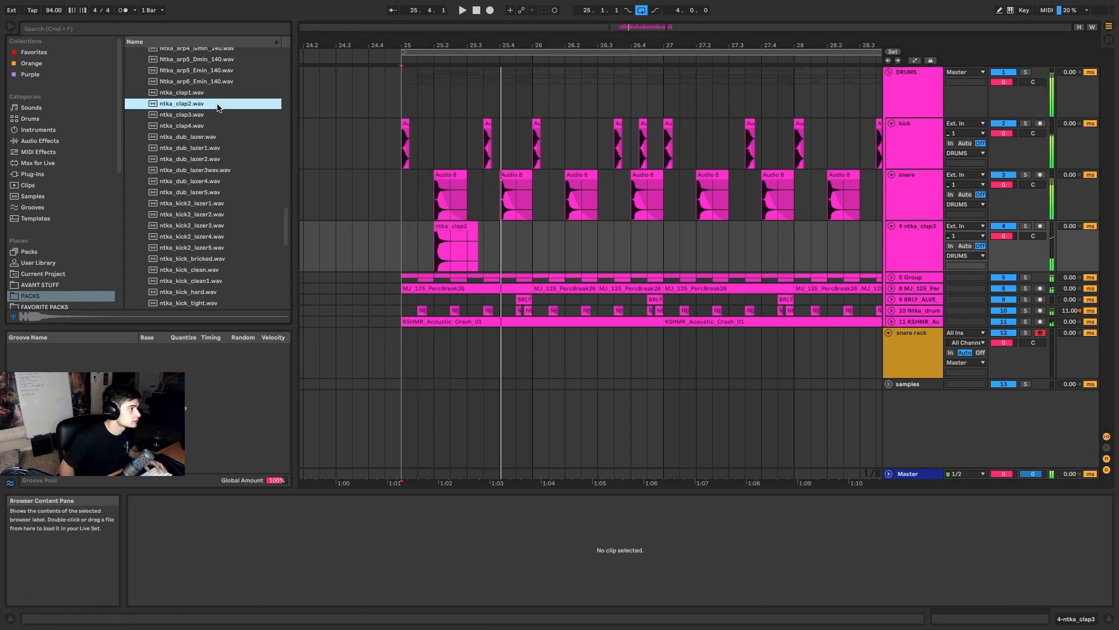
pyautogui.moveTo(184, 125); pyautogui.dragTo(506, 232)
pyautogui.click(420, 235)
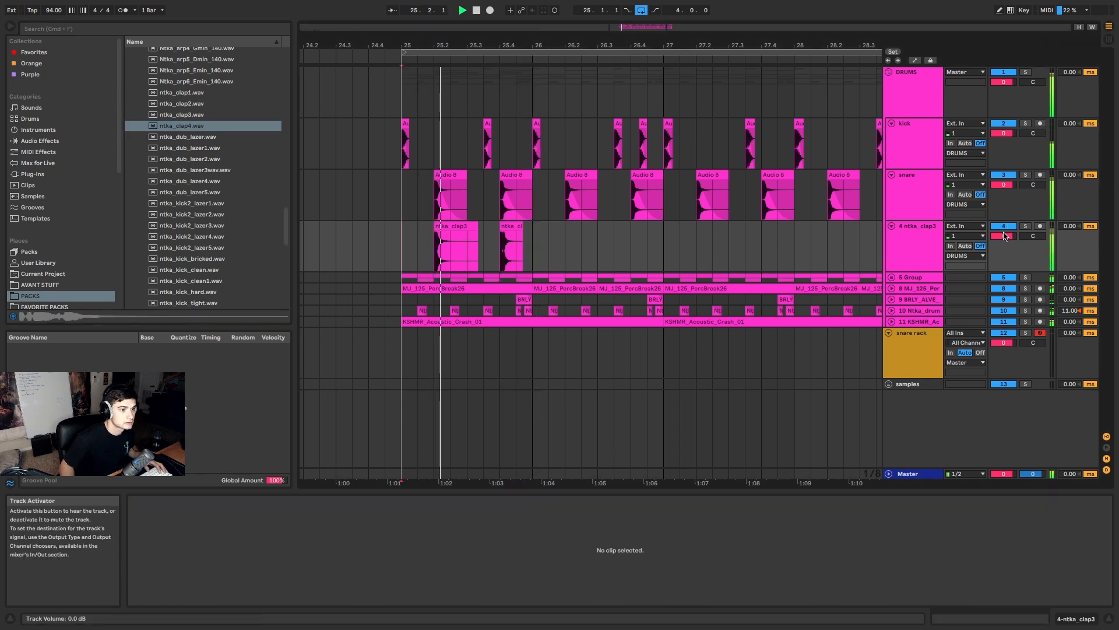
pyautogui.moveTo(1003, 236); pyautogui.dragTo(1003, 245)
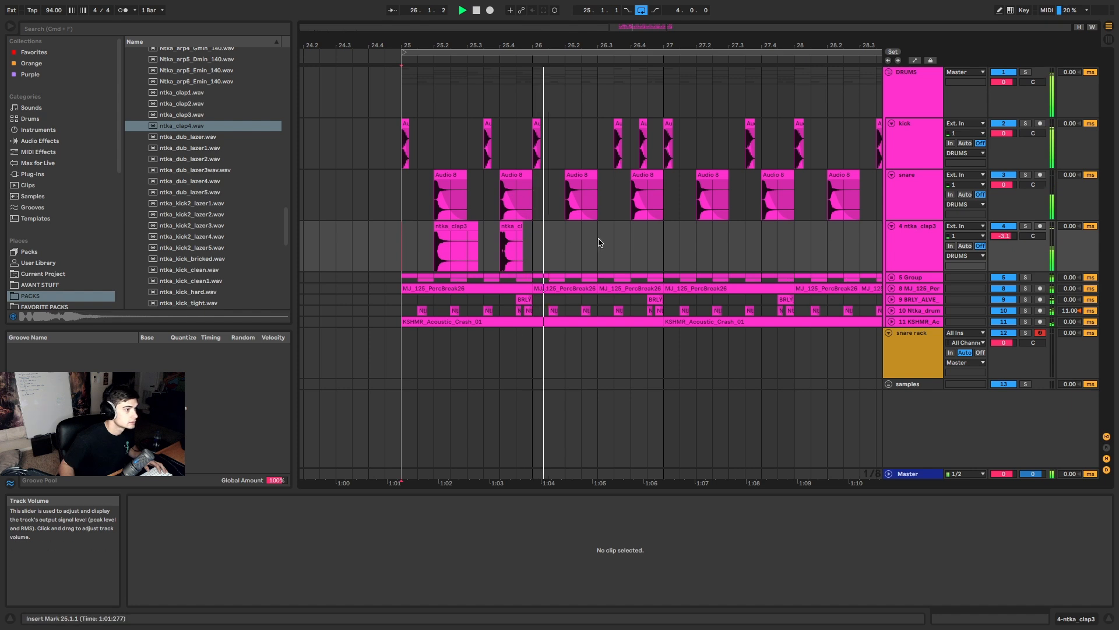
# Step: Copy the ntka_clap3 clip to beat 26.2 and duplicate bars 25 to 27 of the clap track
pyautogui.moveTo(463, 226); pyautogui.dragTo(595, 227)
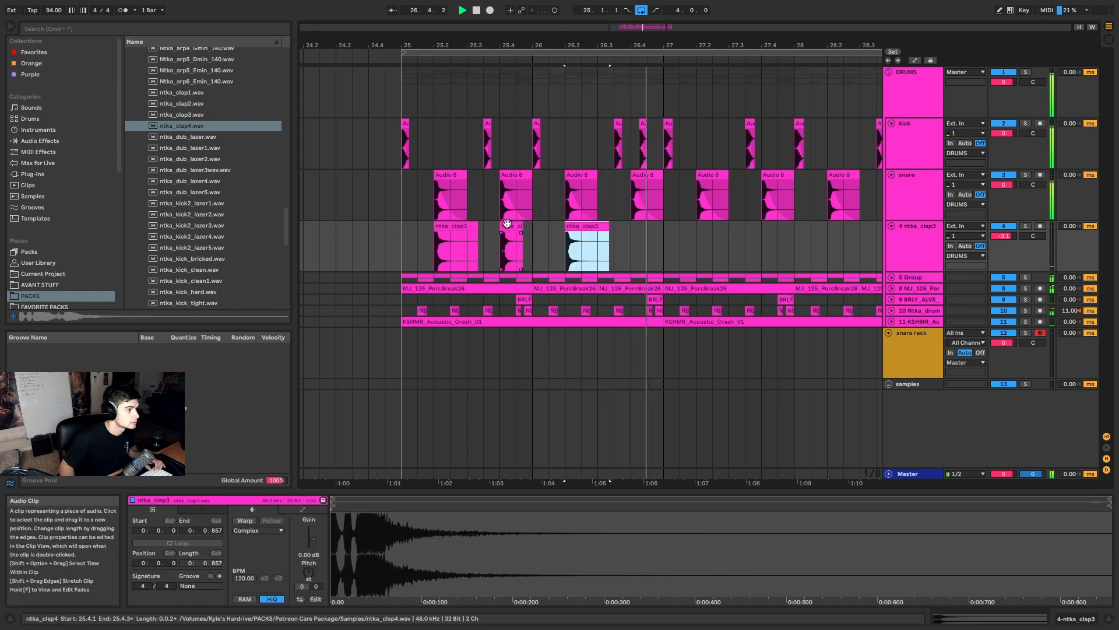
pyautogui.click(512, 251)
pyautogui.moveTo(664, 243); pyautogui.dragTo(402, 241)
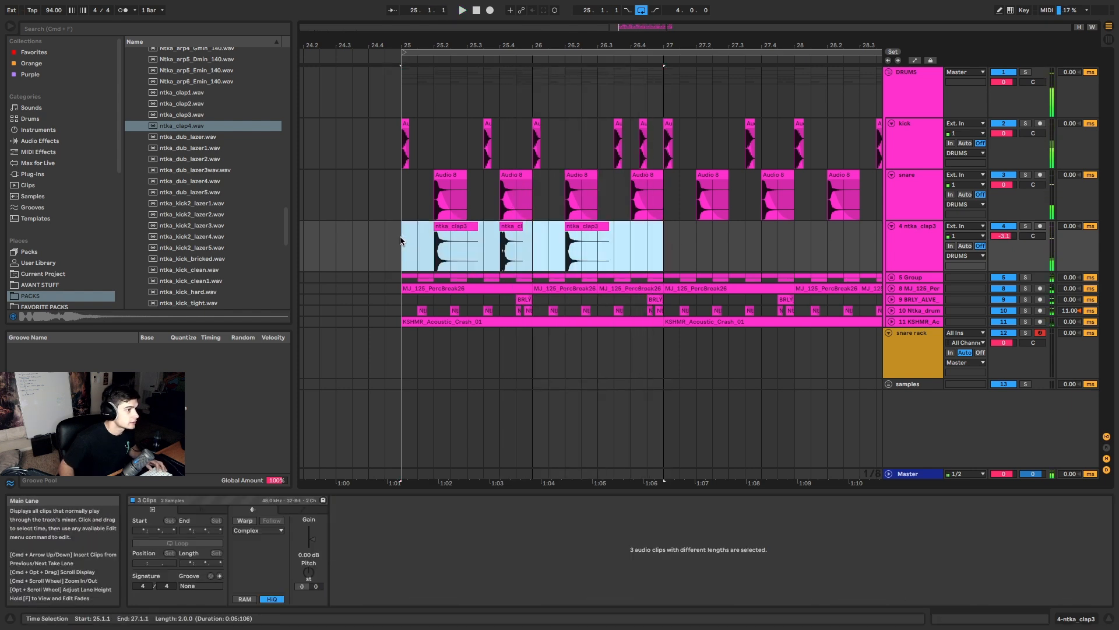
pyautogui.press('super+d')
pyautogui.scroll(-5, 434, 235)
# Step: Play the loop from bar 25 and set the clap track's delay to 3.00 ms
pyautogui.click(400, 238)
pyautogui.press('space')
pyautogui.scroll(5, 408, 238)
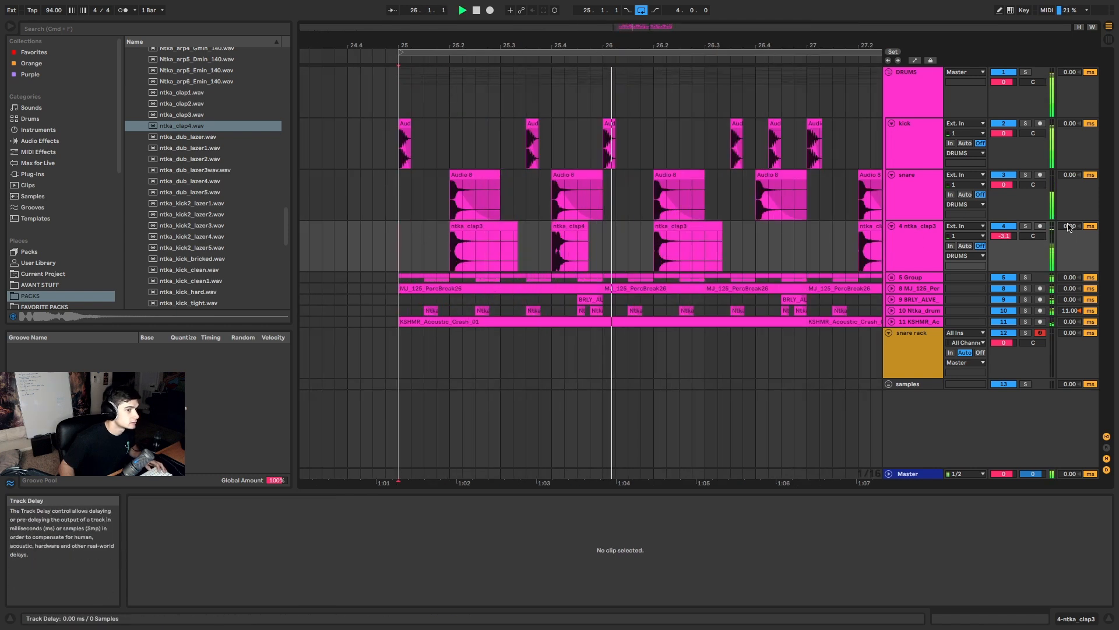
pyautogui.moveTo(1066, 226); pyautogui.dragTo(1066, 221)
pyautogui.scroll(-5, 709, 235)
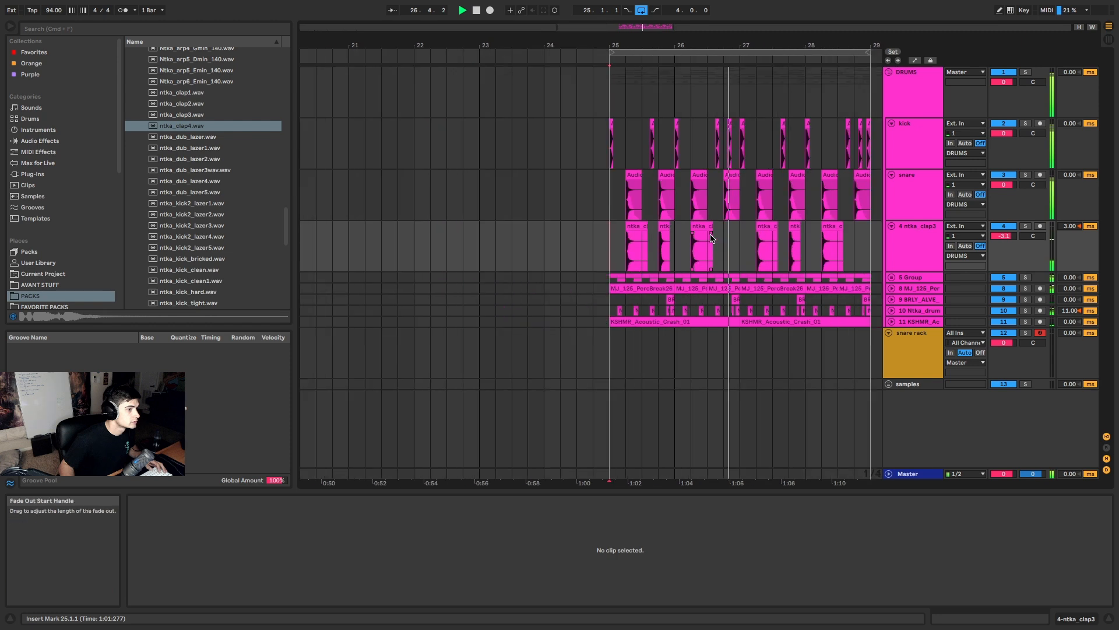
# Step: Fold the clap and snare tracks, and play the expanded MJ_125_PercBreak26 track soloed from bar 25
pyautogui.click(892, 226)
pyautogui.click(892, 174)
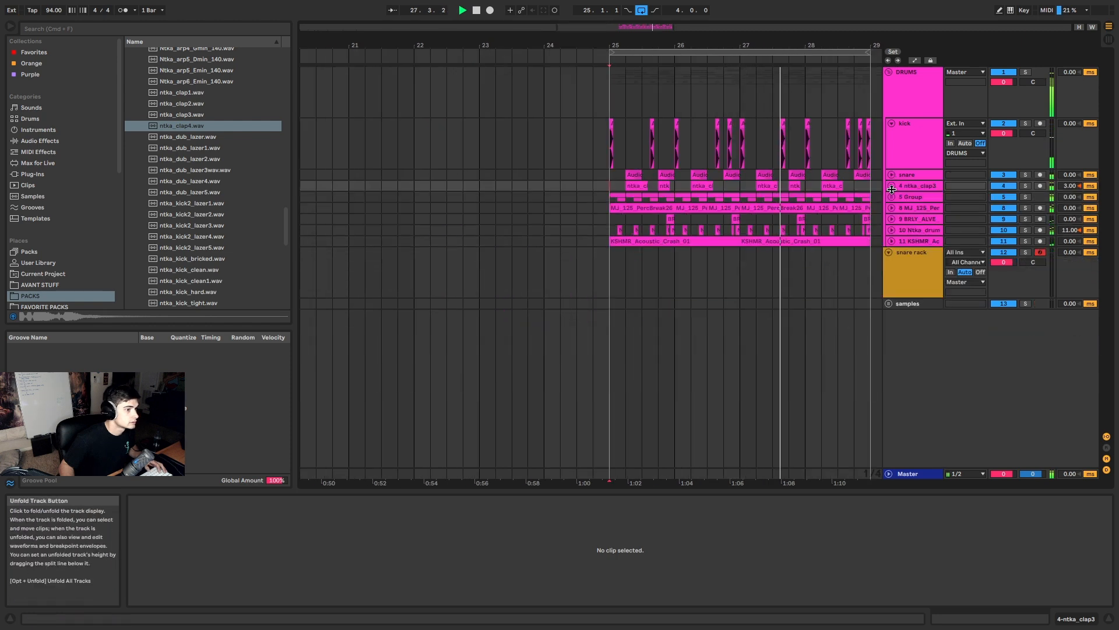
pyautogui.click(892, 208)
pyautogui.click(913, 211)
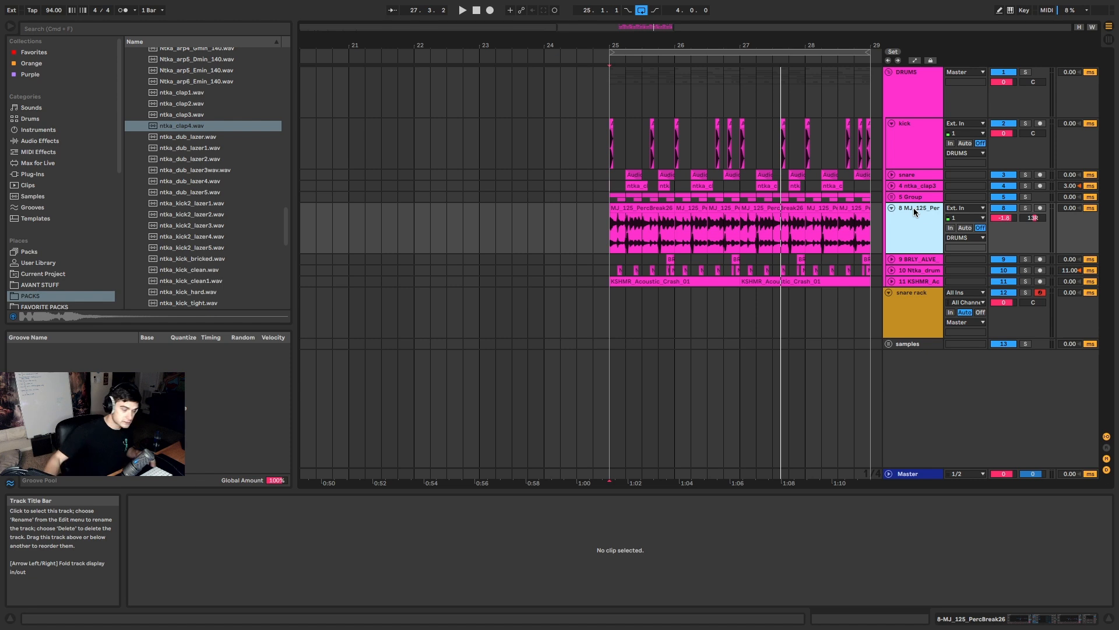
pyautogui.click(643, 208)
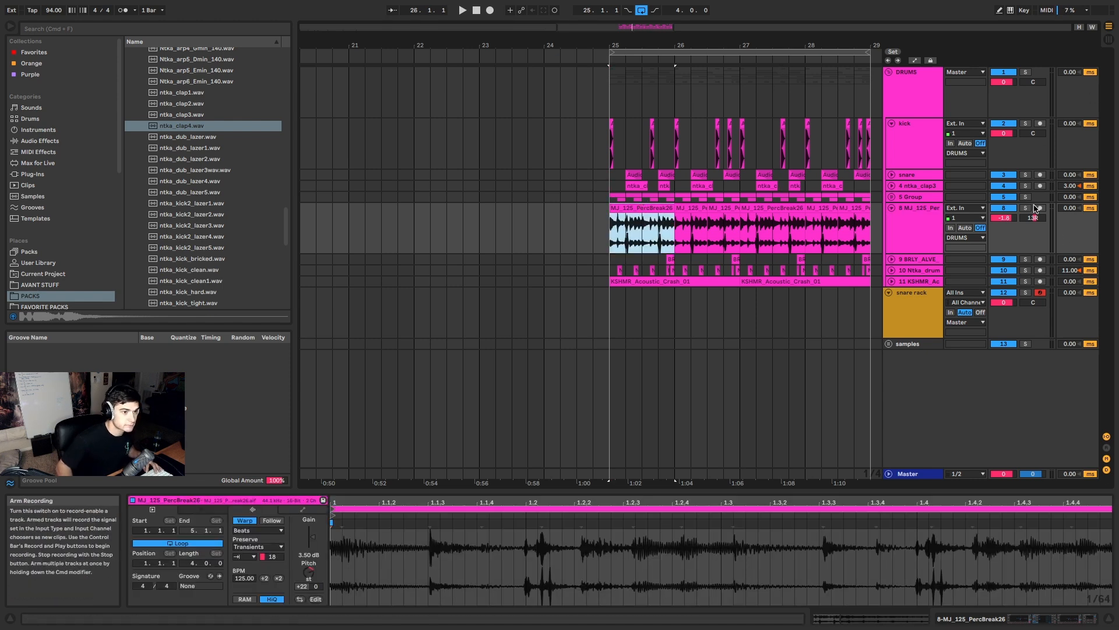
pyautogui.click(632, 216)
pyautogui.press('space')
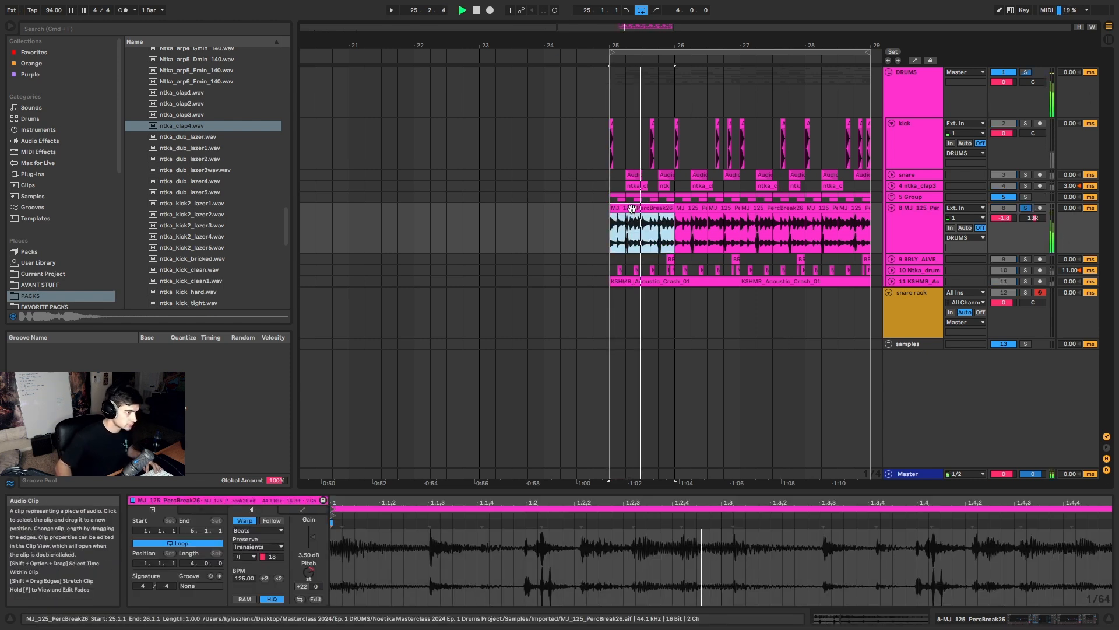
# Step: Search the browser for "khs tran" and load kHs Transient Shaper onto the MJ_125_PercBreak26 track
pyautogui.press('super+f')
pyautogui.write('khs tran')
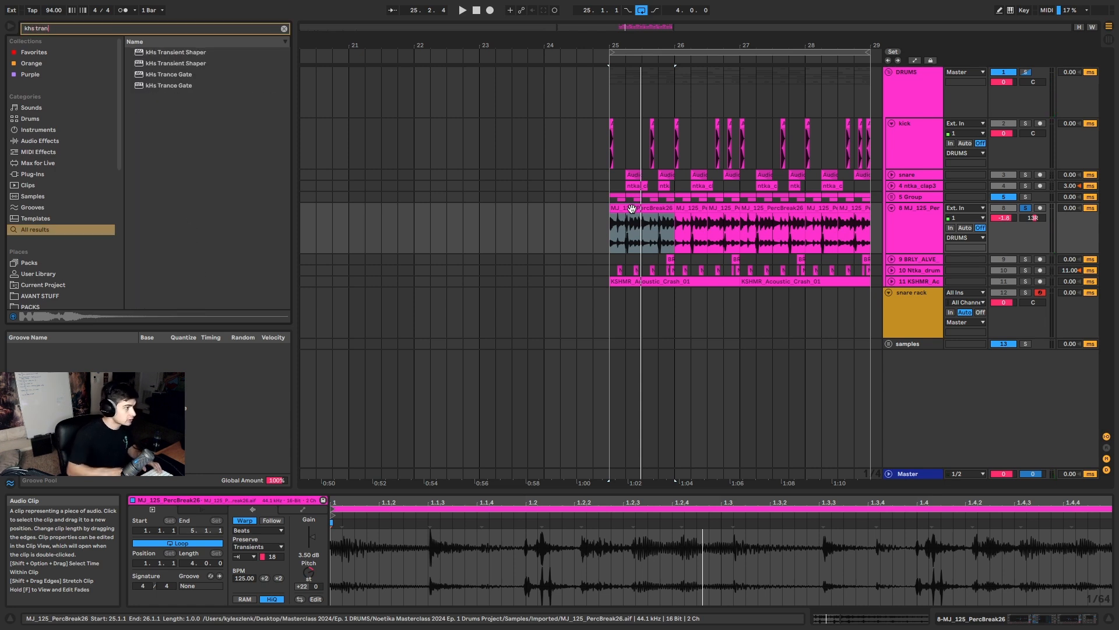
pyautogui.click(184, 63)
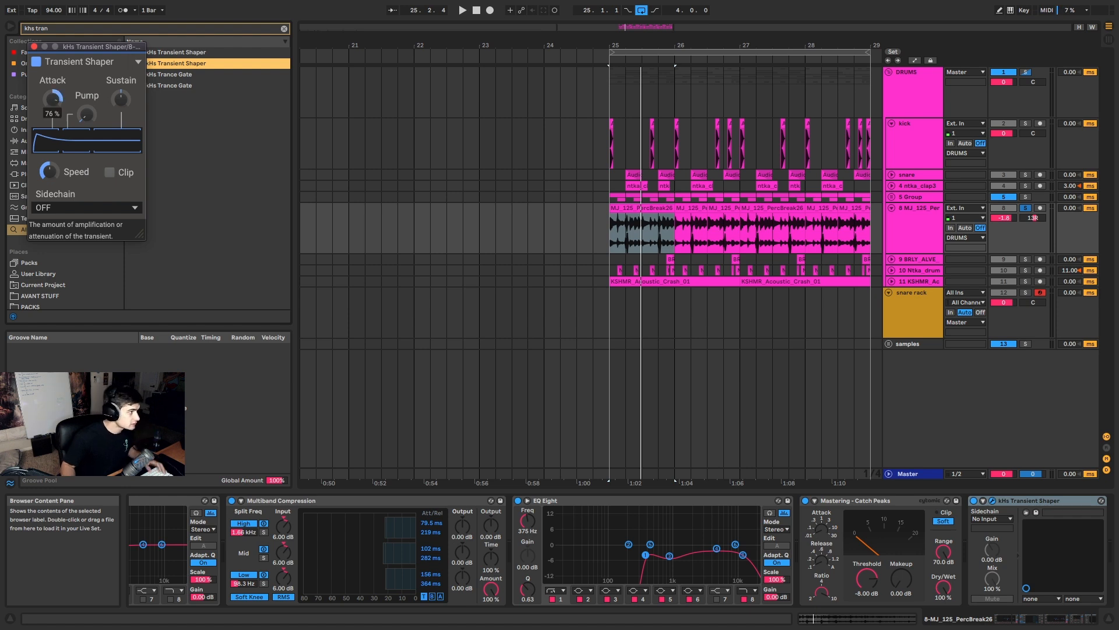
# Step: Set the Transient Shaper's Attack to -41 % during playback, close its window and unsolo the percussion break track
pyautogui.press('space')
pyautogui.moveTo(52, 99); pyautogui.dragTo(52, 187)
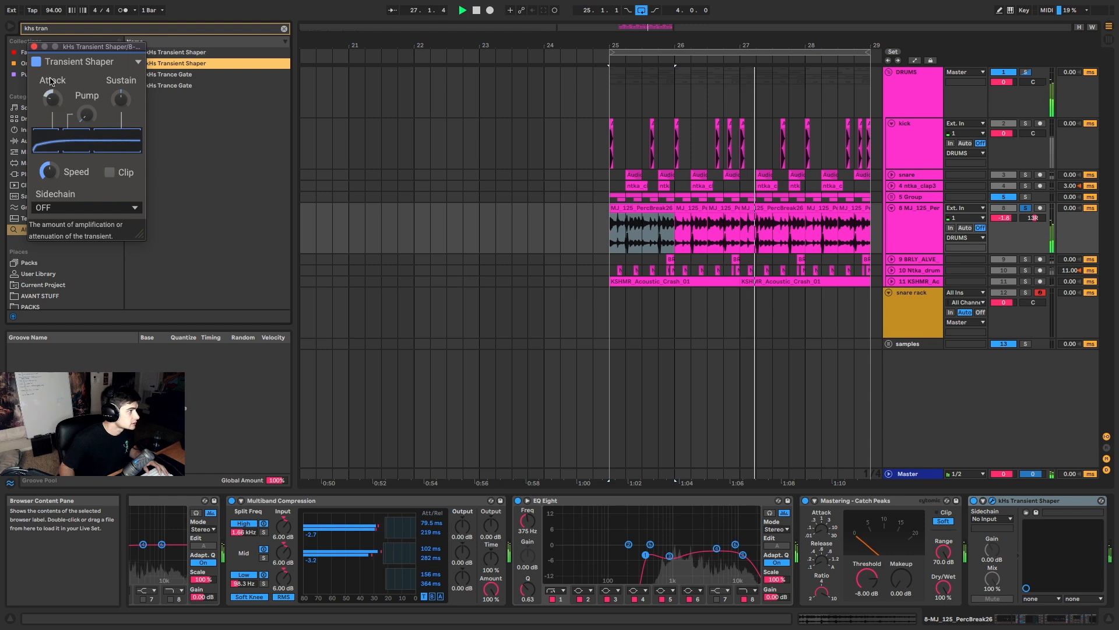
pyautogui.moveTo(52, 98)
pyautogui.mouseDown()
pyautogui.moveTo(52, 70)
pyautogui.moveTo(52, 85)
pyautogui.mouseUp()
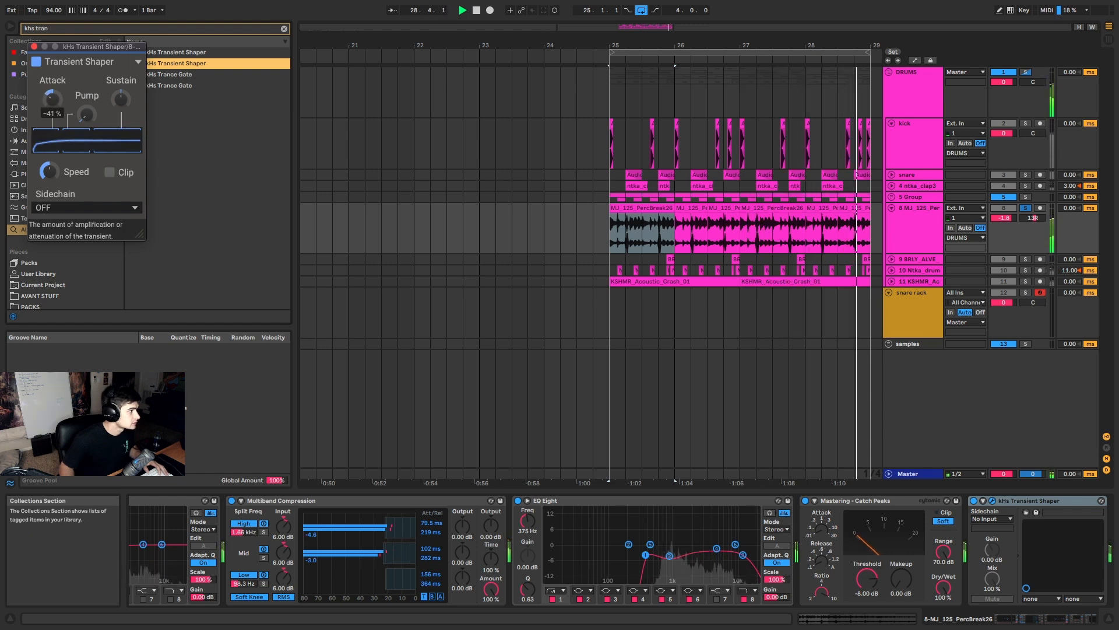
pyautogui.click(34, 46)
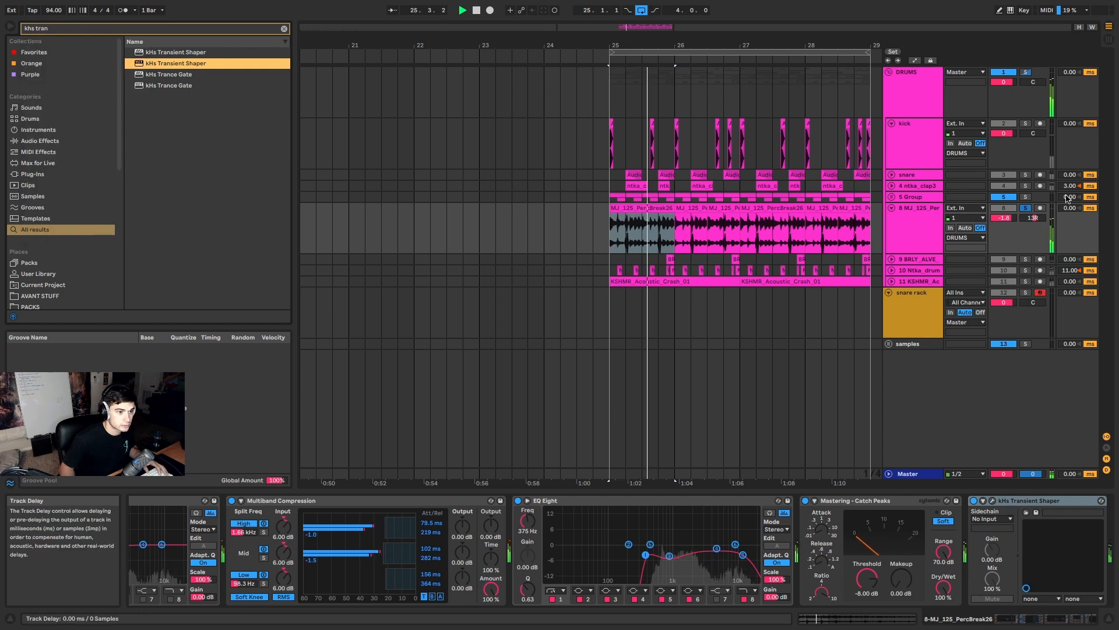
pyautogui.click(1025, 208)
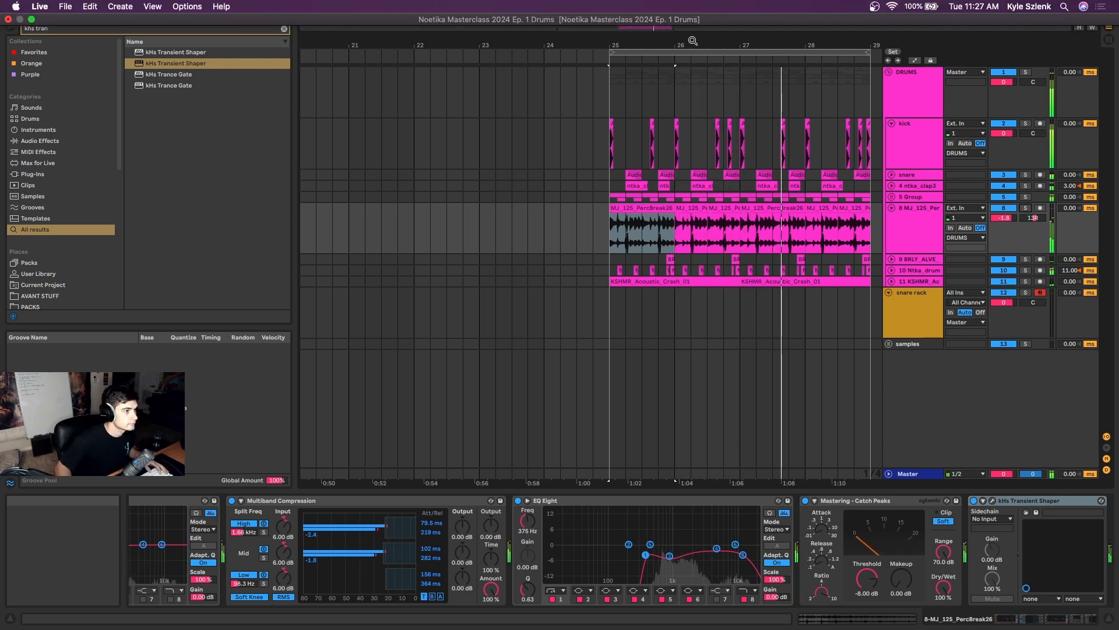
# Step: Select the first kick clip at bar 25, and fold the snare rack, MJ_125_PercBreak26 and kick tracks
pyautogui.moveTo(651, 42); pyautogui.dragTo(491, 121)
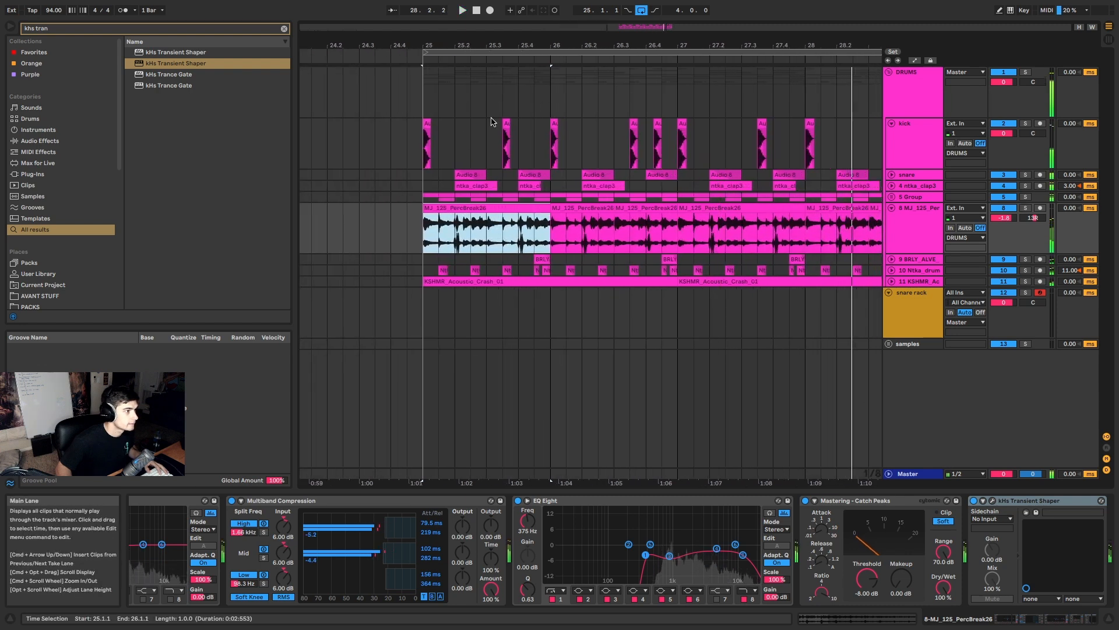
pyautogui.click(428, 124)
pyautogui.scroll(5, 431, 126)
pyautogui.scroll(-2, 430, 126)
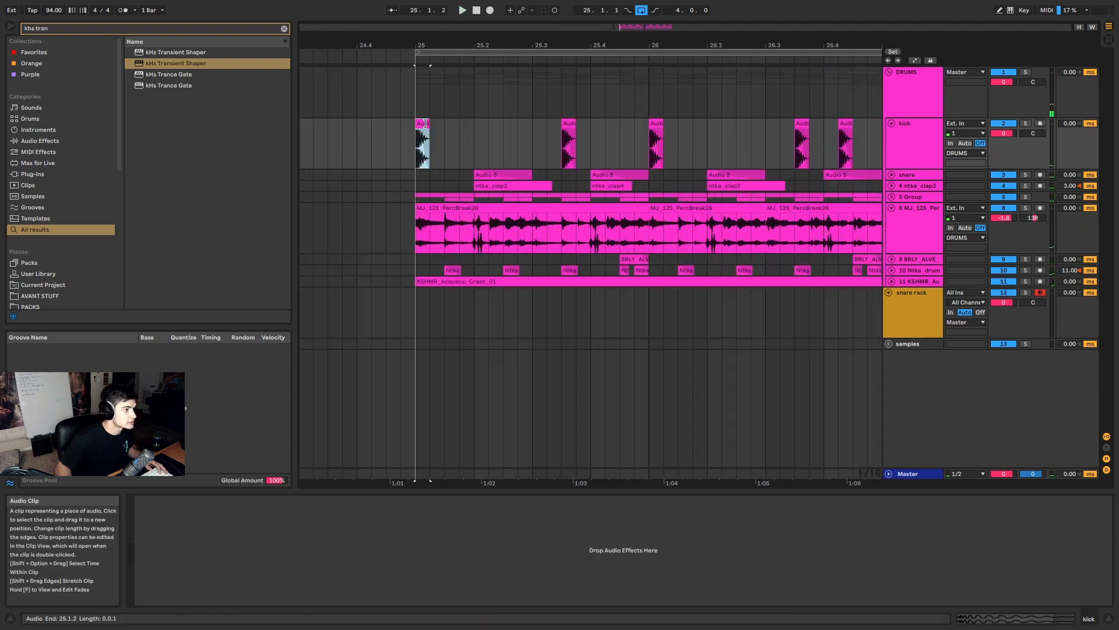
pyautogui.click(890, 292)
pyautogui.click(892, 209)
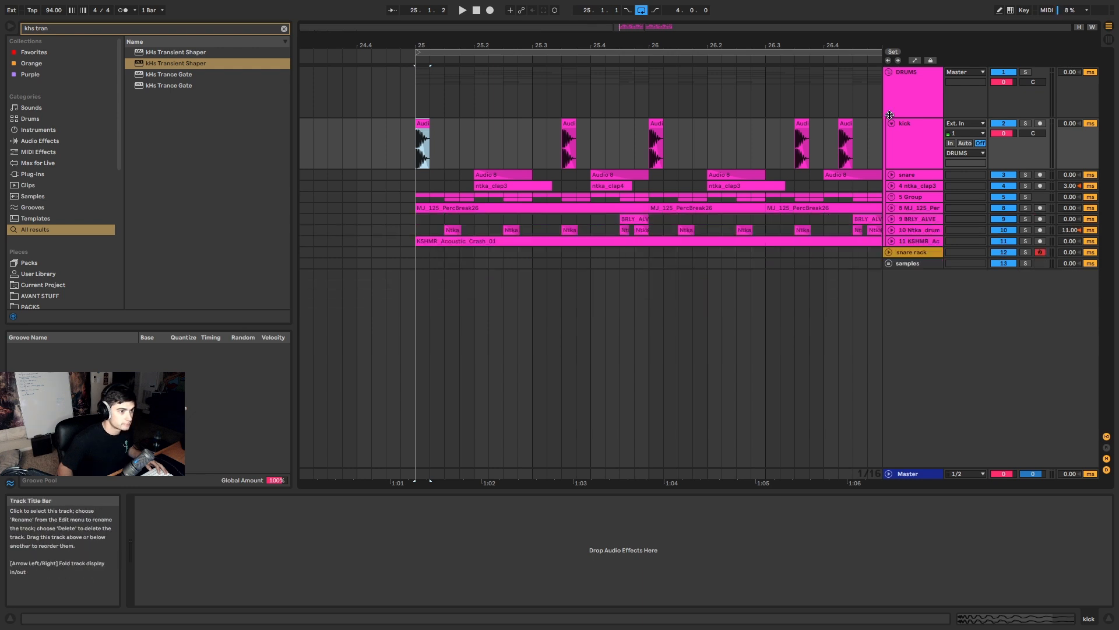
pyautogui.click(891, 123)
# Step: Insert a MIDI track below the KSHMR crash track and put it in a new group named basses
pyautogui.click(895, 86)
pyautogui.hotkey('ctrl', 'shift', 't')
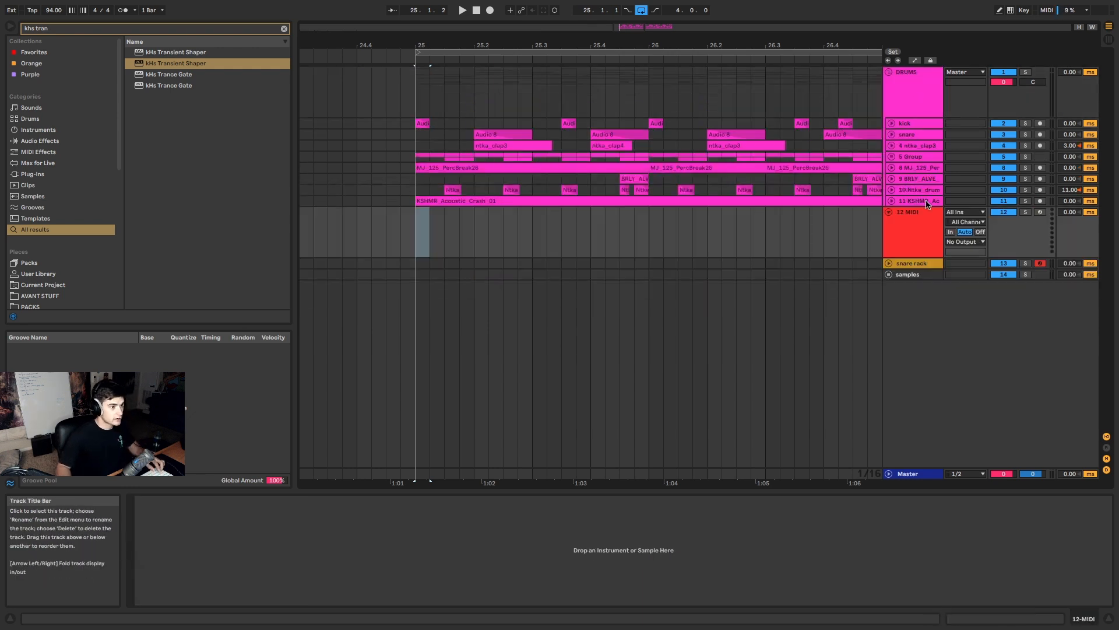
pyautogui.hotkey('ctrl', 'g')
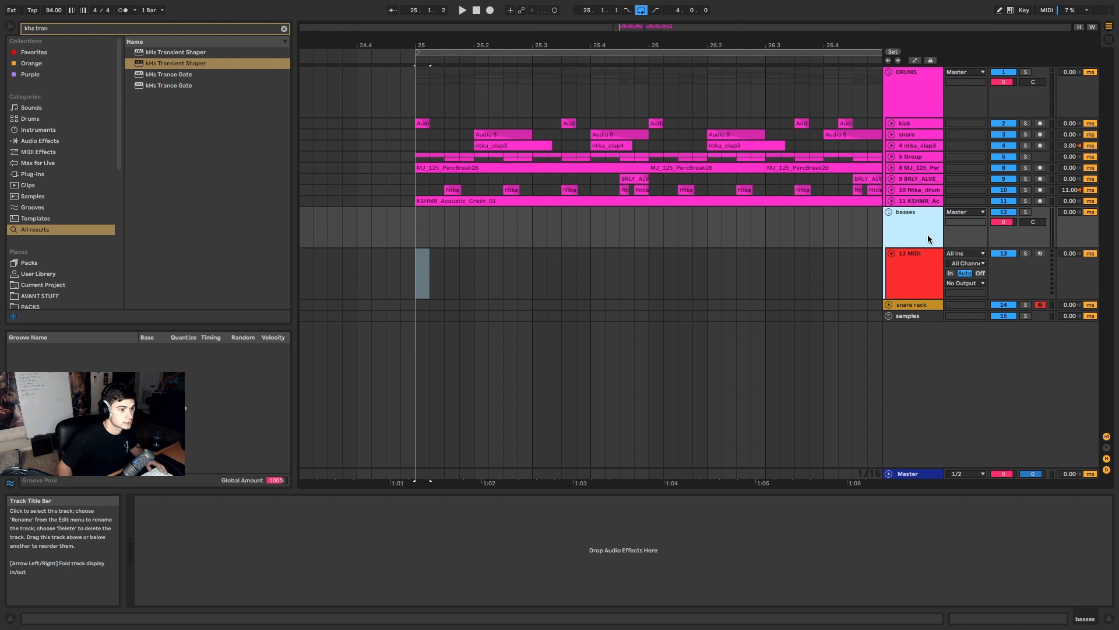
# Step: Select the one-bar range from 25 to 26 on the MIDI track in the basses group
pyautogui.click(922, 287)
pyautogui.scroll(-5, 531, 289)
pyautogui.moveTo(504, 274); pyautogui.dragTo(557, 277)
pyautogui.scroll(5, 557, 276)
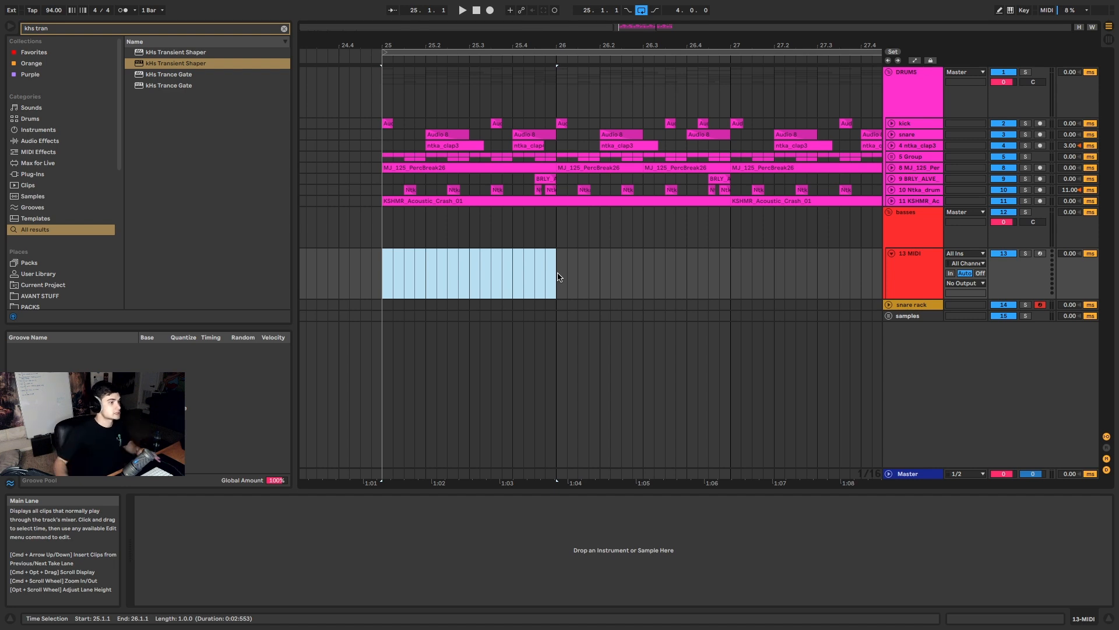
# Step: Expand the MJ_125_PercBreak26 track with its effects shown, and switch its solo on and back off
pyautogui.click(891, 168)
pyautogui.click(917, 169)
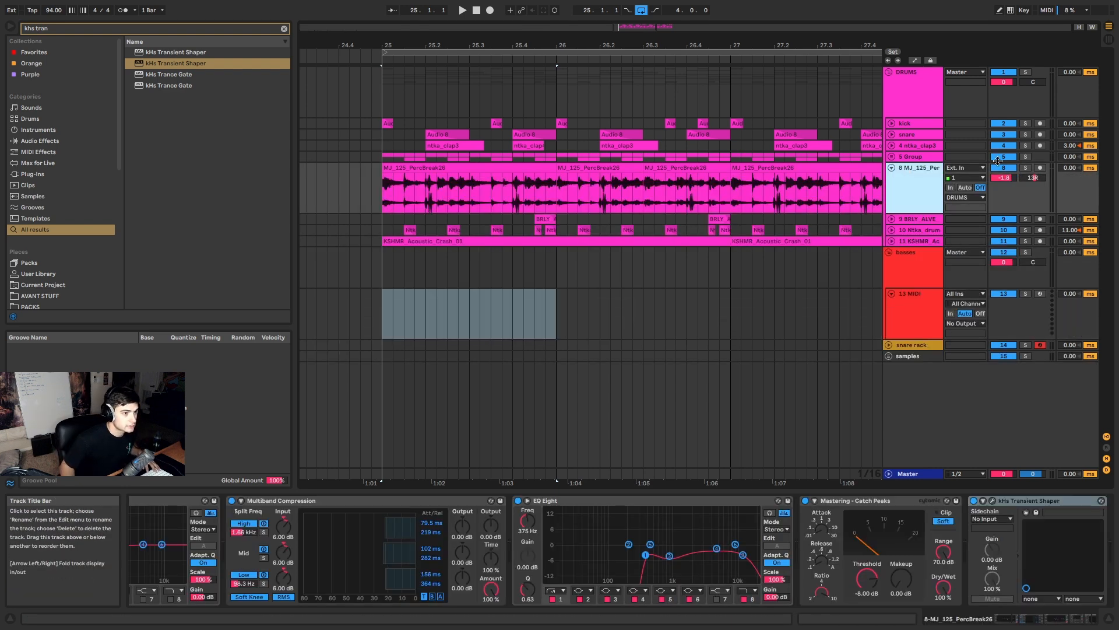
pyautogui.click(1027, 168)
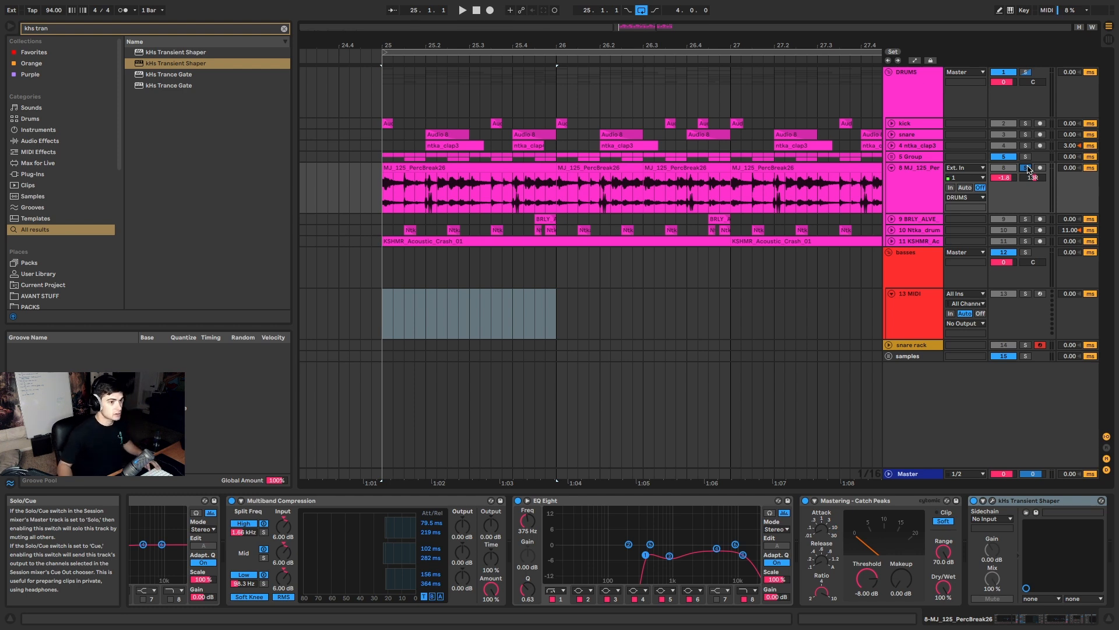
pyautogui.click(1028, 168)
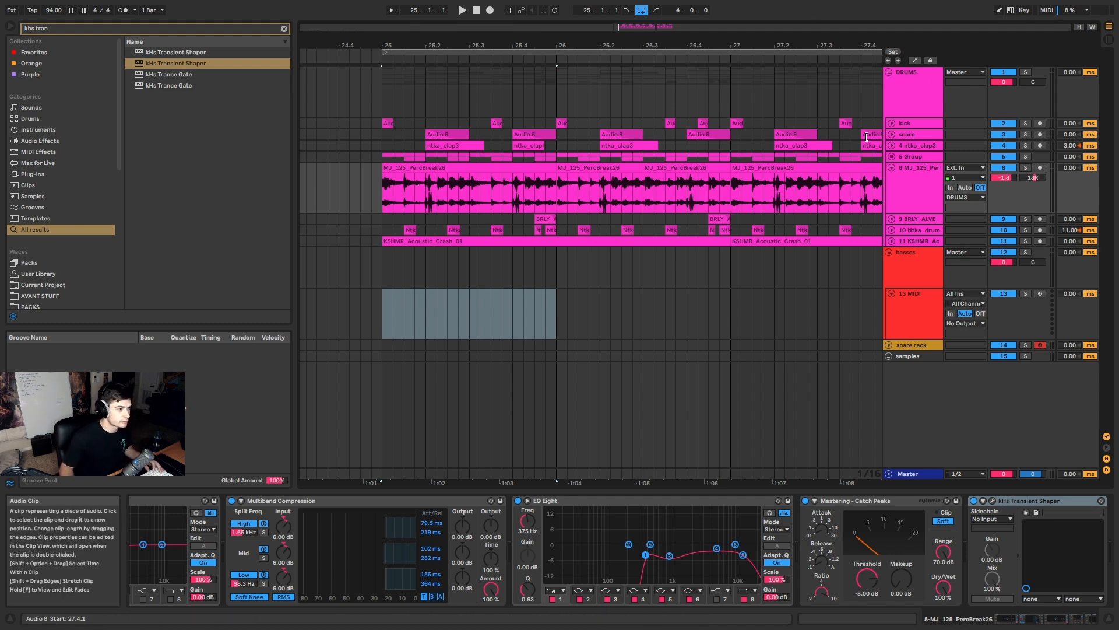
# Step: Solo the MJ_125_PercBreak26 track to listen to it, and unsolo it to hear it within the full drum loop
pyautogui.click(1026, 167)
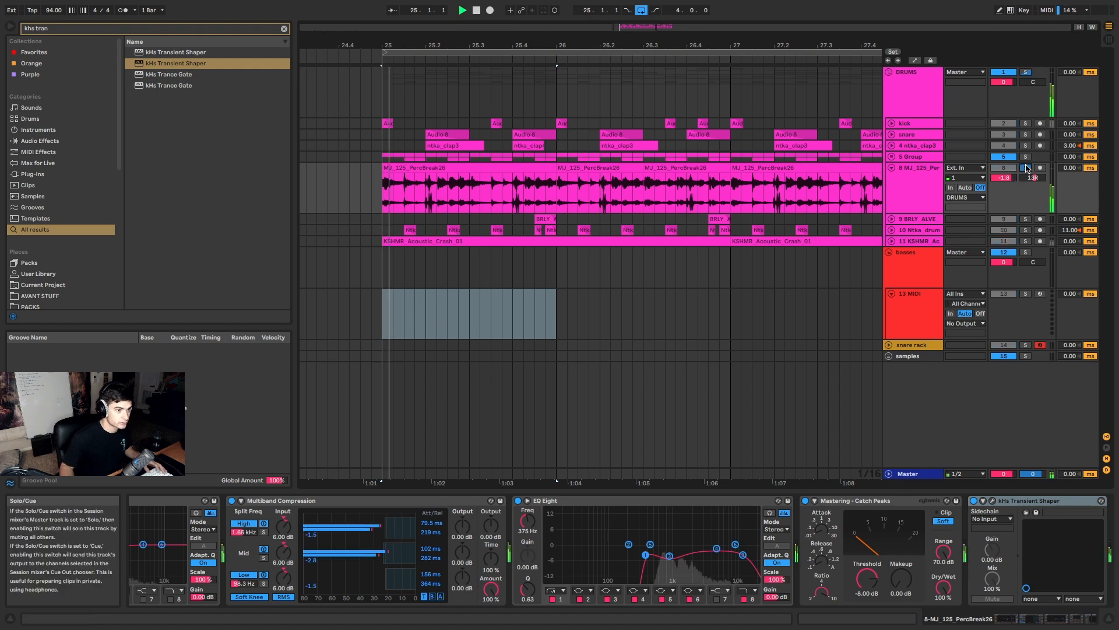
pyautogui.press('space')
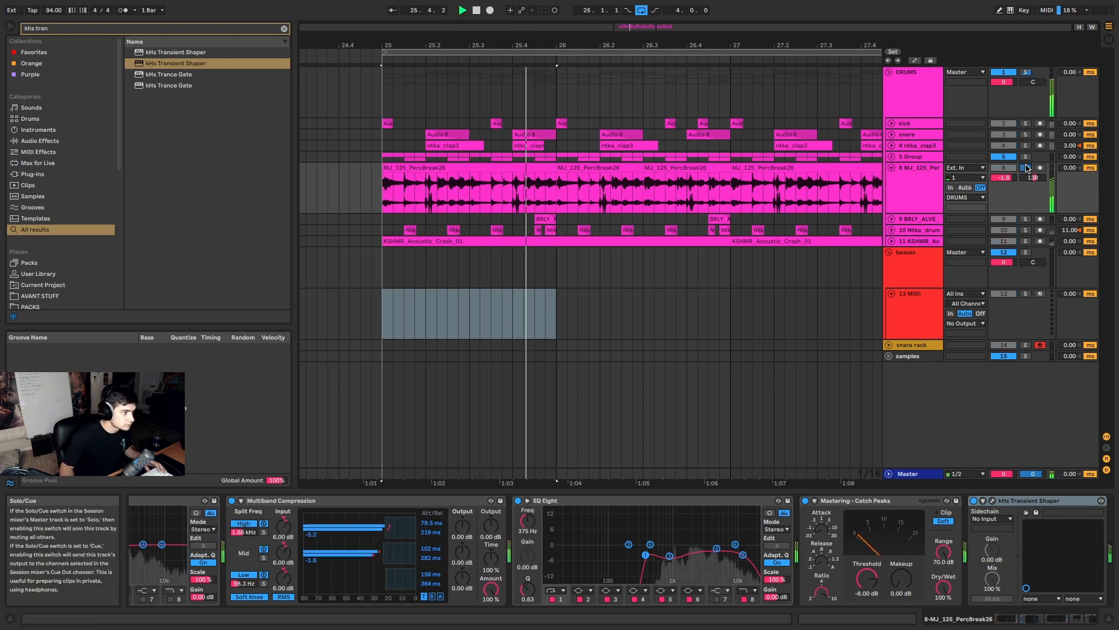
pyautogui.click(1027, 168)
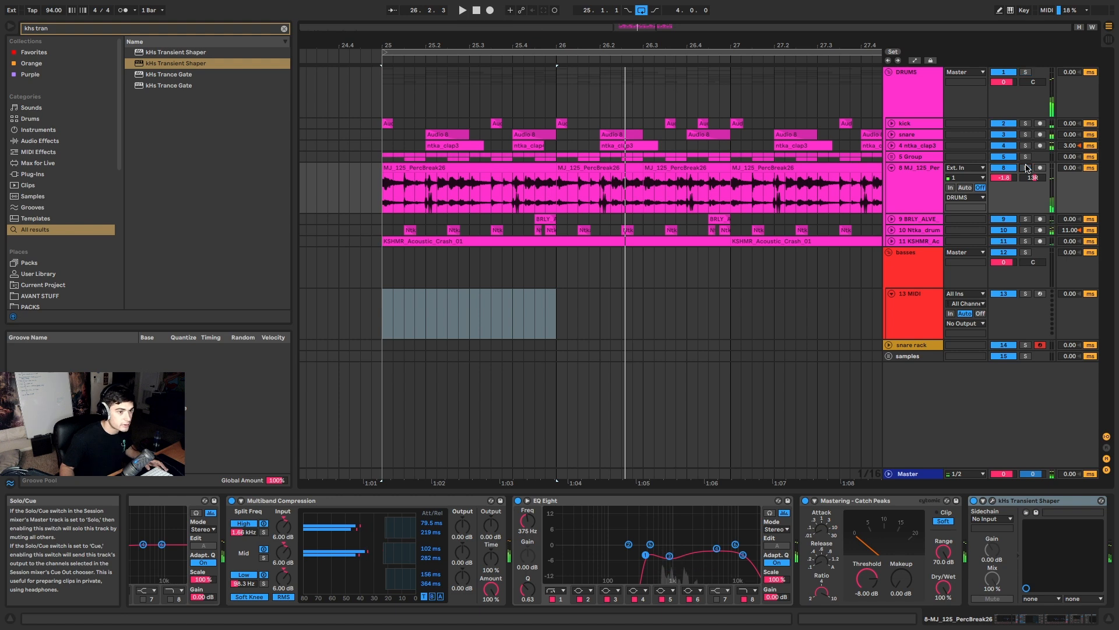
pyautogui.press('space')
# Step: Create a one-bar MIDI clip from bar 25 to 26 in the basses group and fill it with one bar-long D#0 note
pyautogui.moveTo(385, 318); pyautogui.dragTo(556, 295)
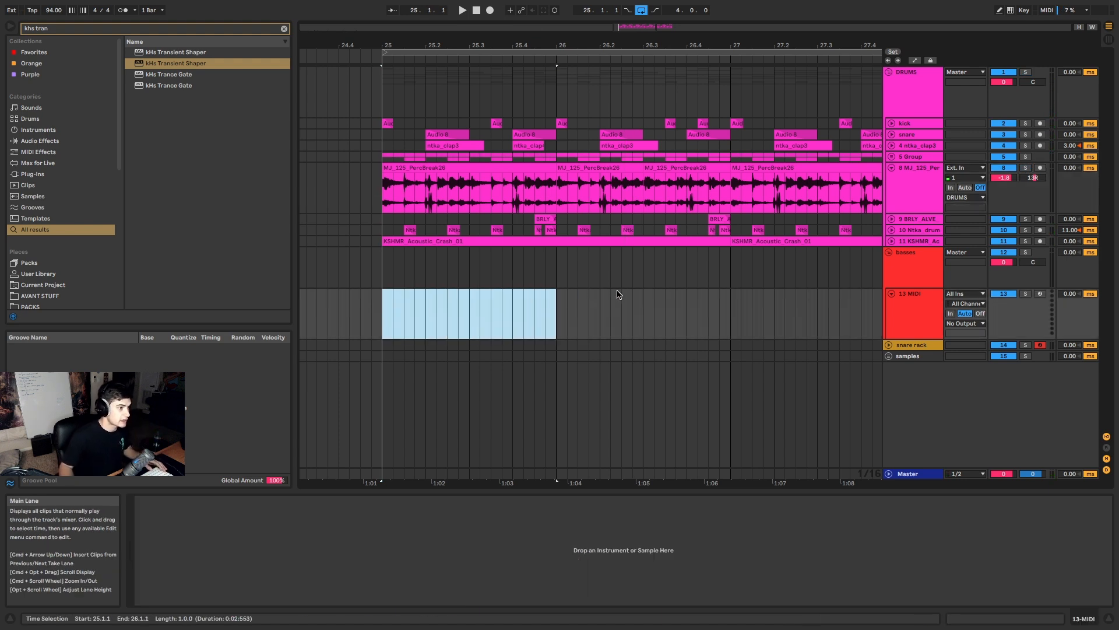
pyautogui.press('super+shift+m')
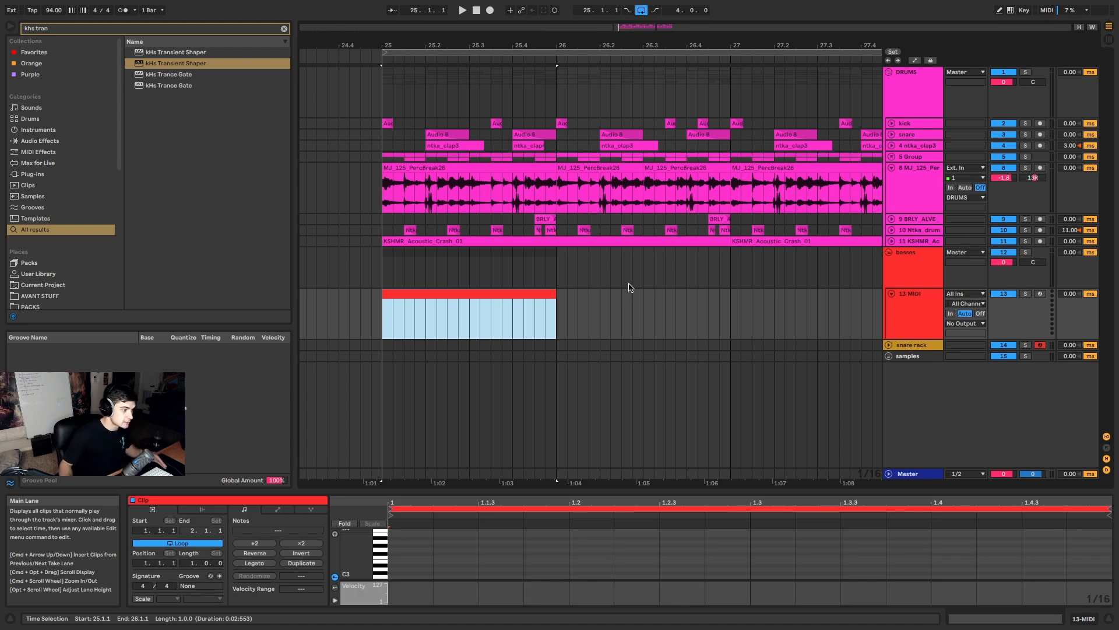
pyautogui.click(397, 566)
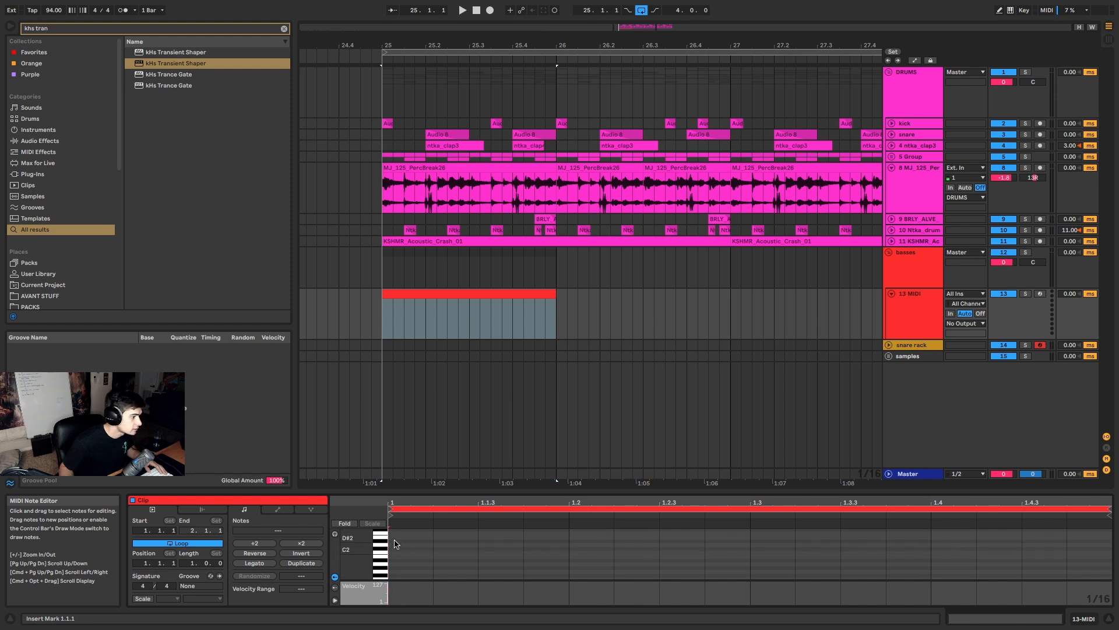
pyautogui.doubleClick(395, 540)
pyautogui.moveTo(432, 541); pyautogui.dragTo(1110, 539)
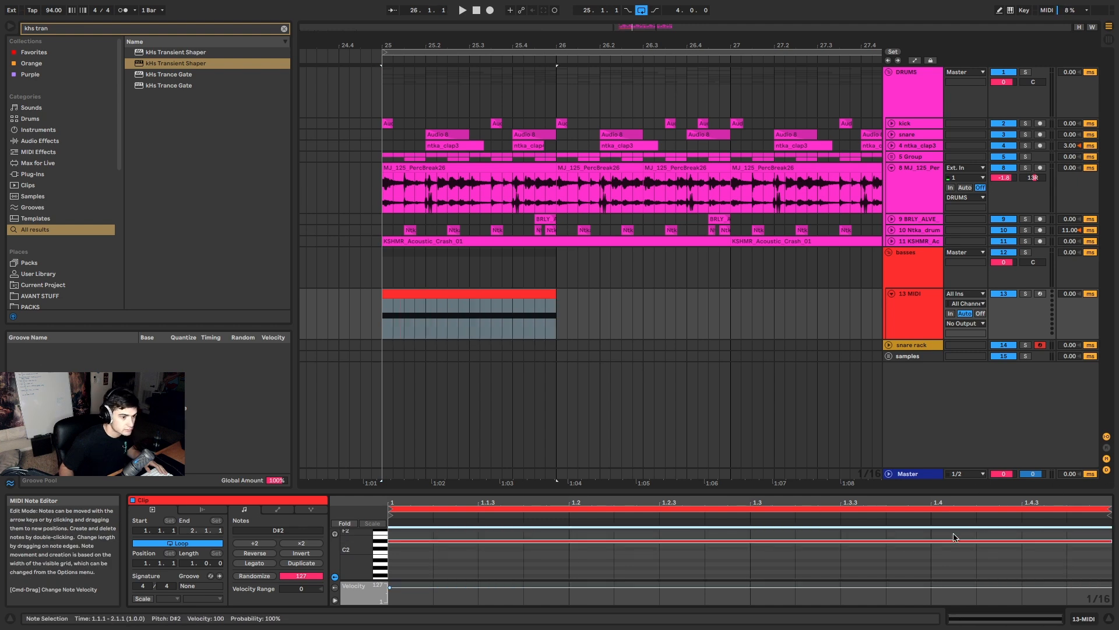
pyautogui.click(900, 530)
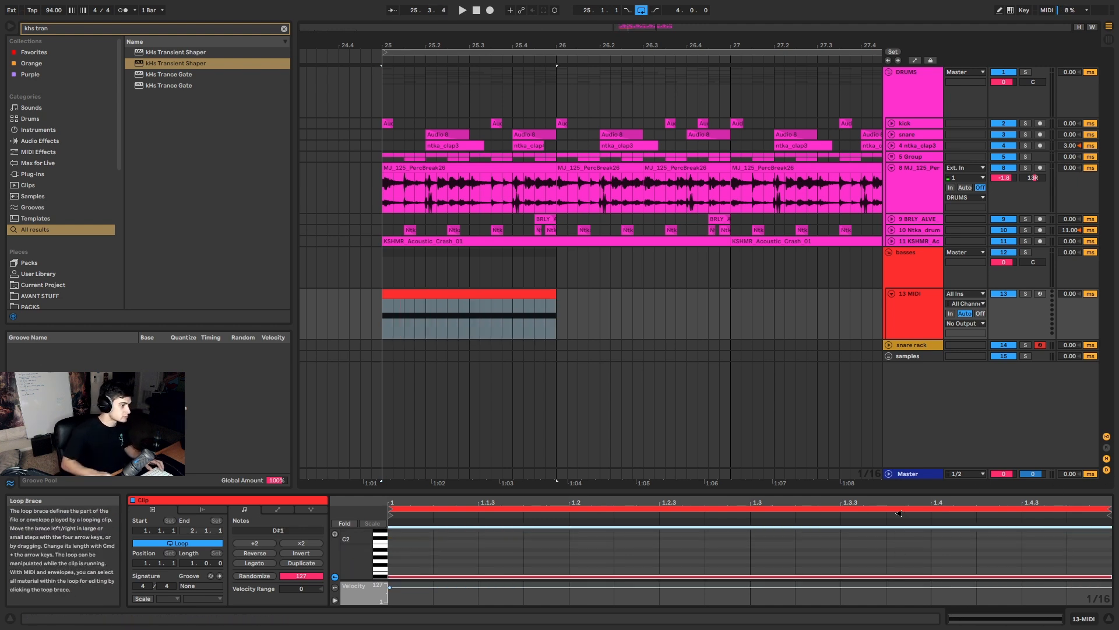
pyautogui.click(489, 296)
# Step: Search the browser for "serum vst", load the Serum instrument onto the MIDI track, and close its plug-in window
pyautogui.press('super+f')
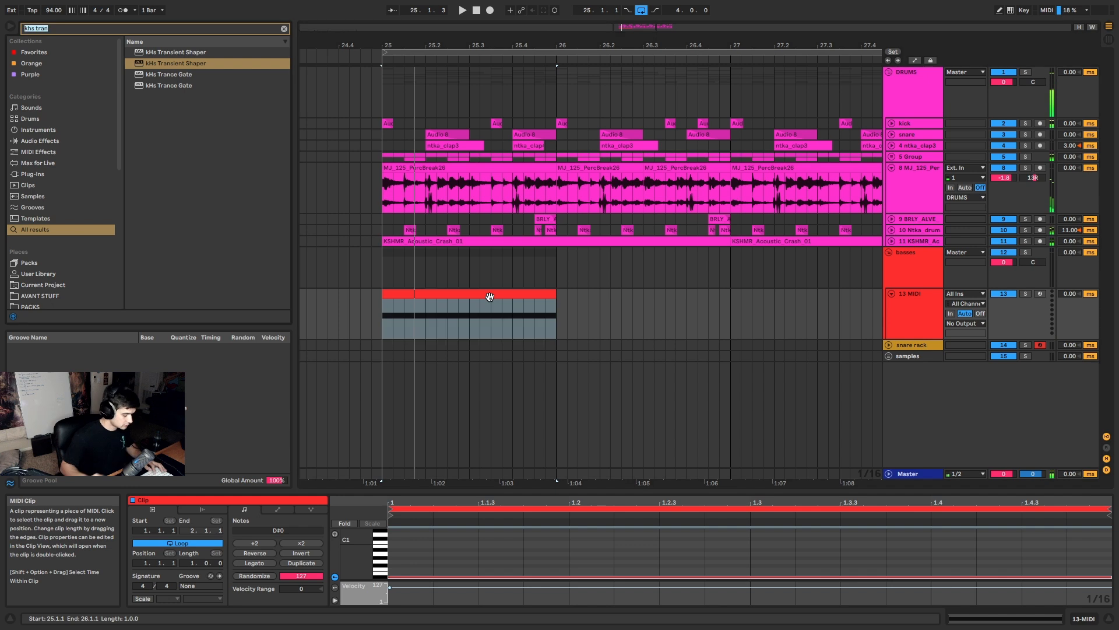
pyautogui.write('serum vst')
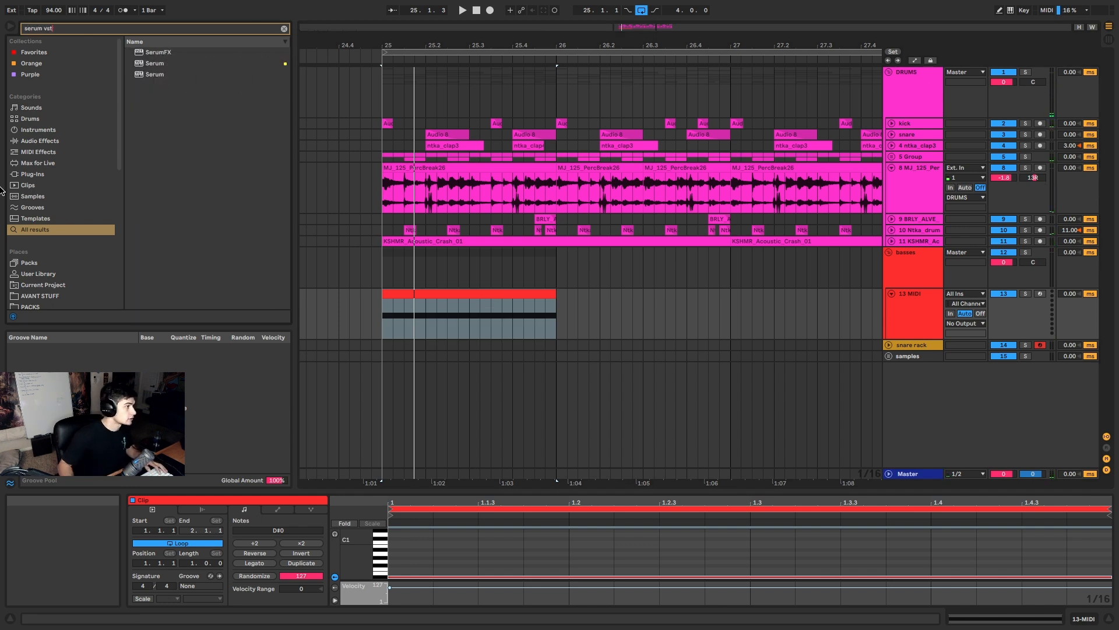
pyautogui.press('Down')
pyautogui.press('Down')
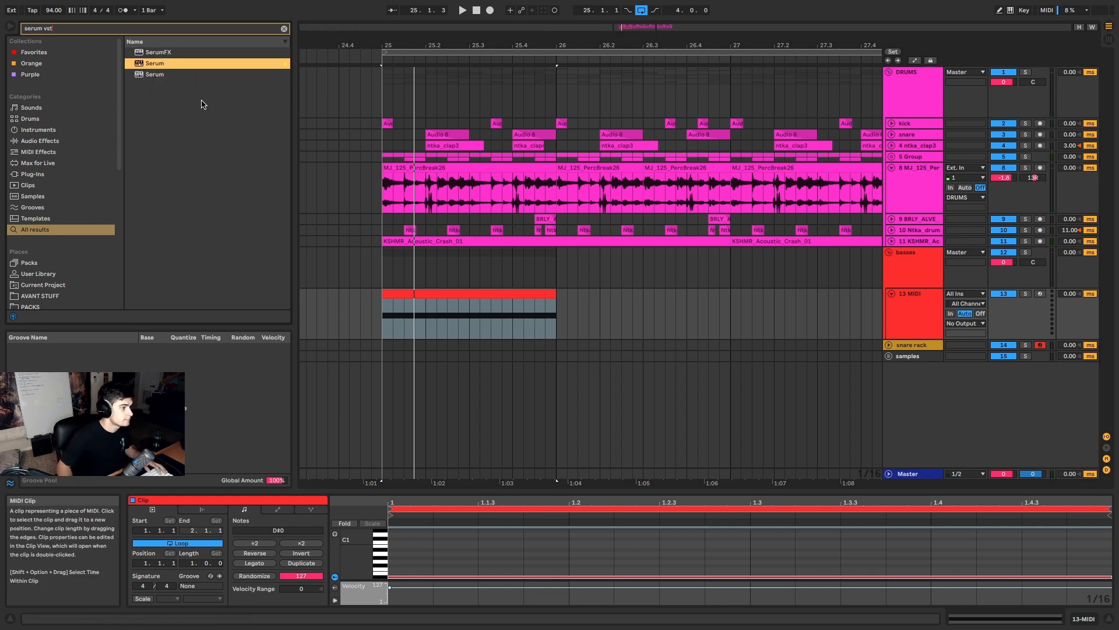
pyautogui.doubleClick(154, 64)
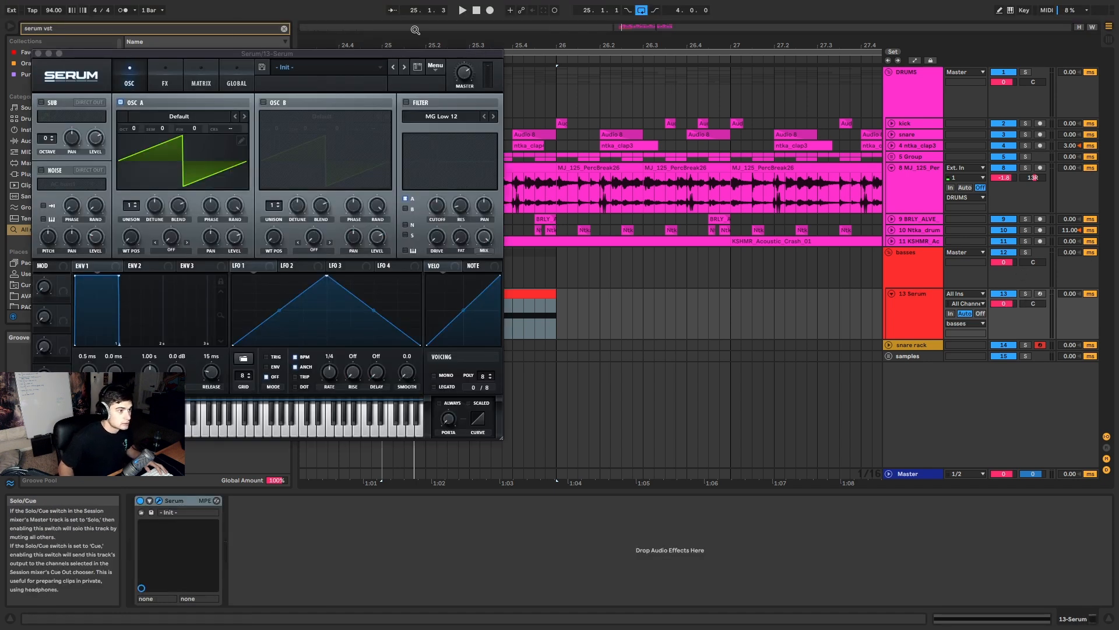
pyautogui.click(37, 54)
# Step: Play the bass clip with the drums from bar 25, and solo the Serum track to hear it alone
pyautogui.scroll(5, 374, 193)
pyautogui.press('space')
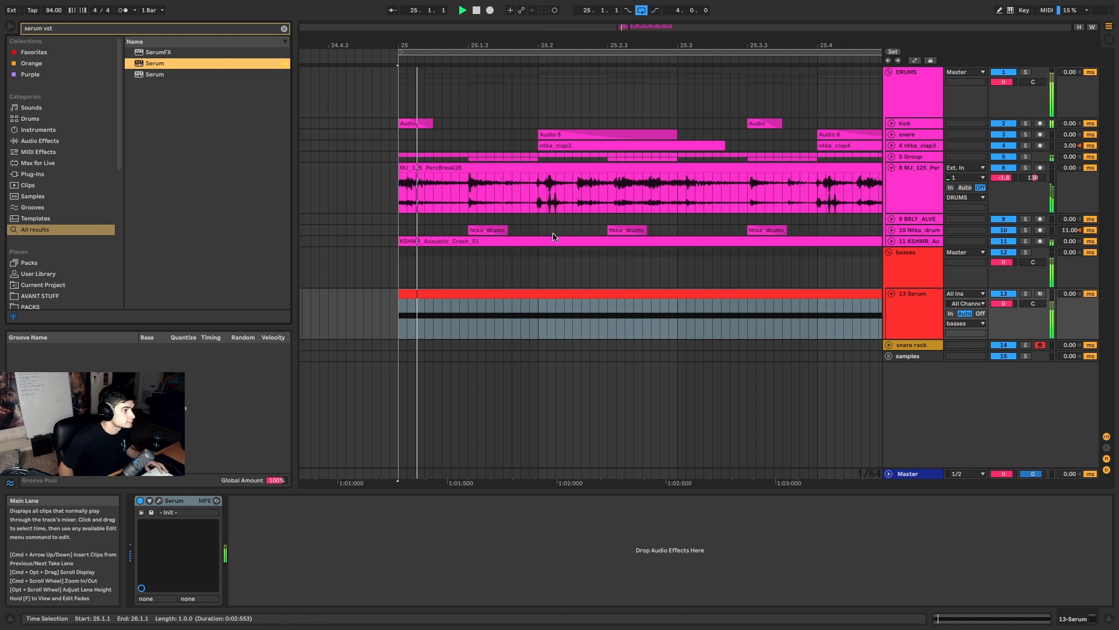
pyautogui.scroll(-5, 549, 236)
pyautogui.click(632, 295)
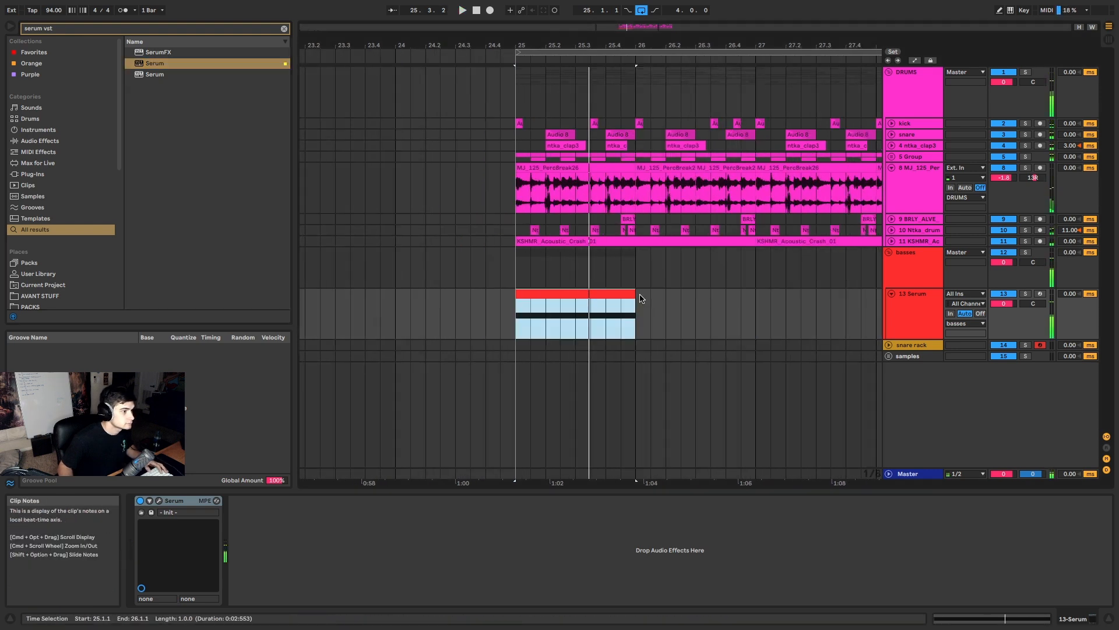
pyautogui.click(625, 303)
pyautogui.press('space')
pyautogui.click(560, 297)
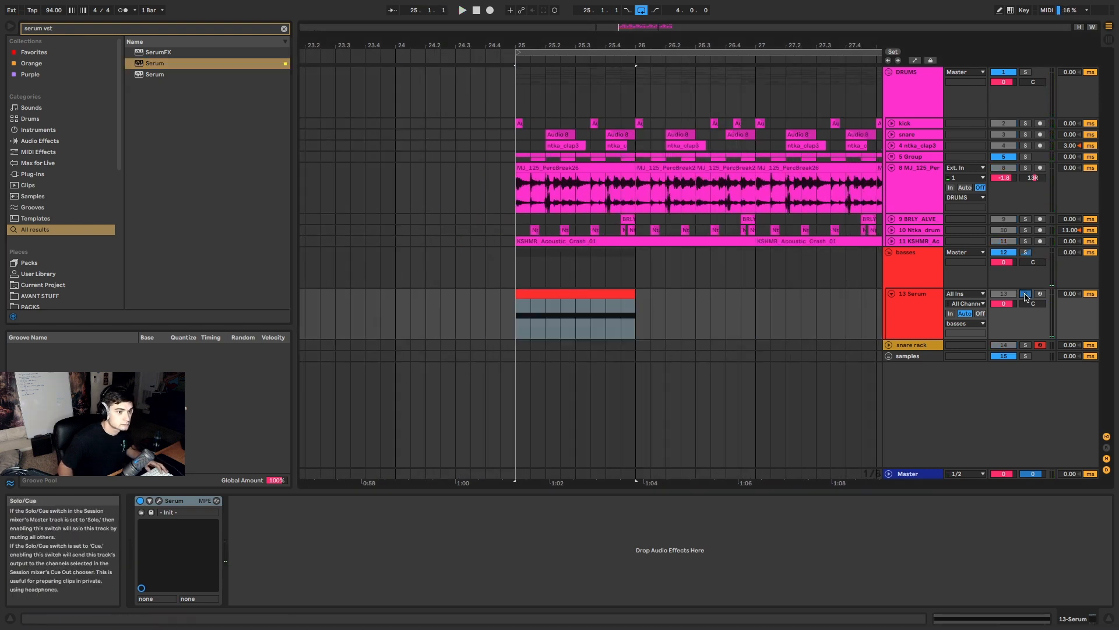
pyautogui.press('space')
# Step: In Serum, assign LFO 1 to the OSC A level, shift its peak earlier, and set the LFO mode to TRIG
pyautogui.click(158, 501)
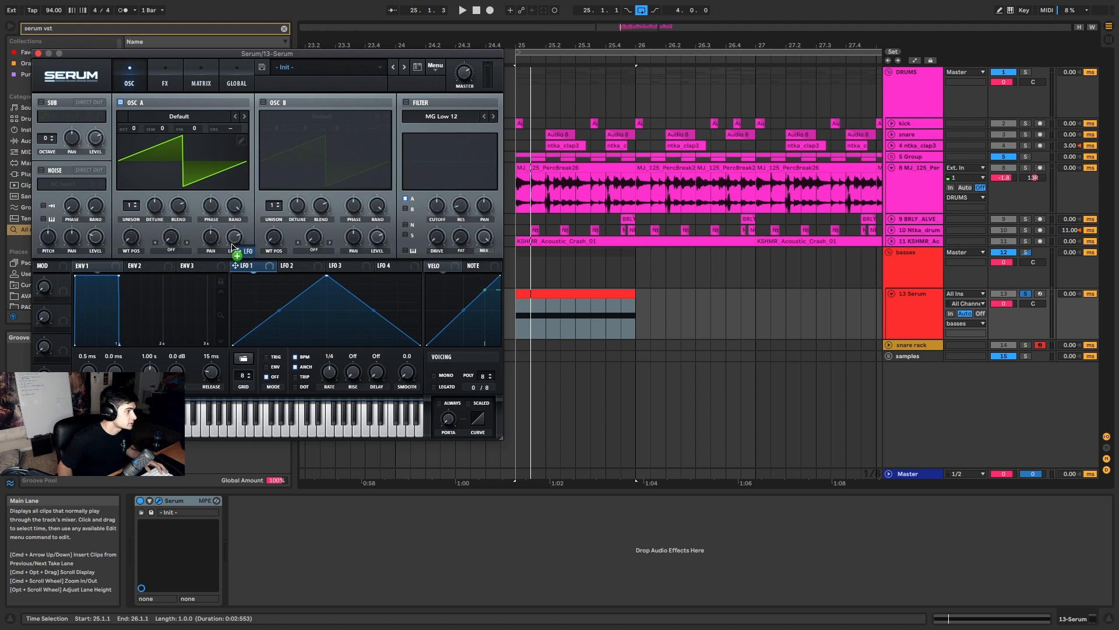
pyautogui.moveTo(232, 245); pyautogui.dragTo(233, 240)
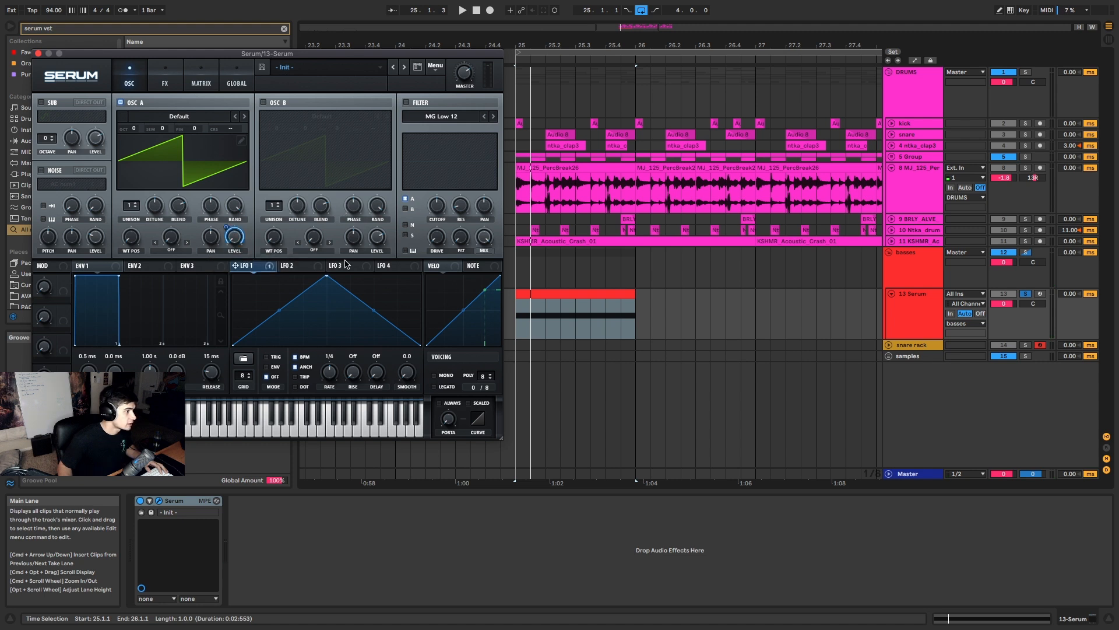
pyautogui.moveTo(325, 278); pyautogui.dragTo(266, 277)
pyautogui.click(266, 356)
pyautogui.press('space')
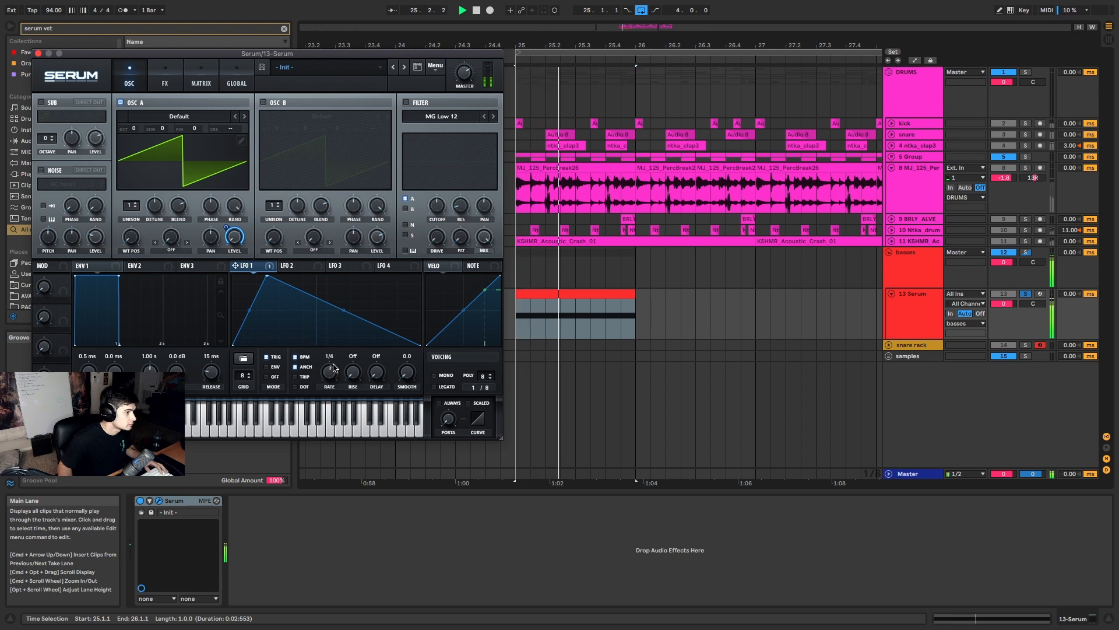
# Step: Enable triplet and dotted rates for LFO 1, set its rate to 1/8 triplet, and move the Serum window clear of the clip
pyautogui.moveTo(333, 369); pyautogui.dragTo(336, 356)
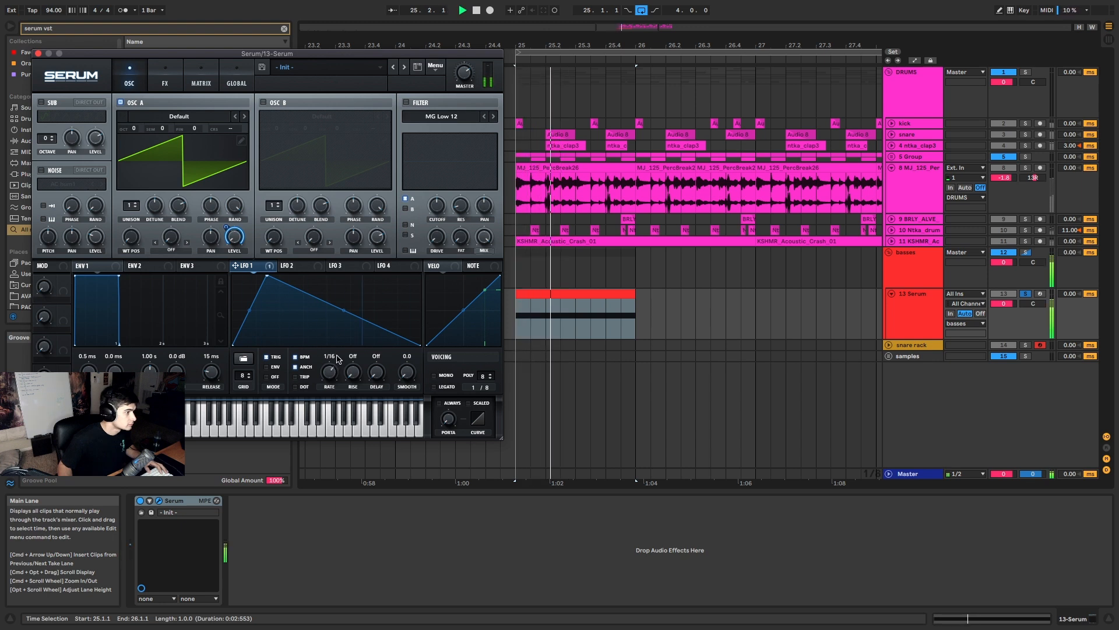
pyautogui.click(296, 378)
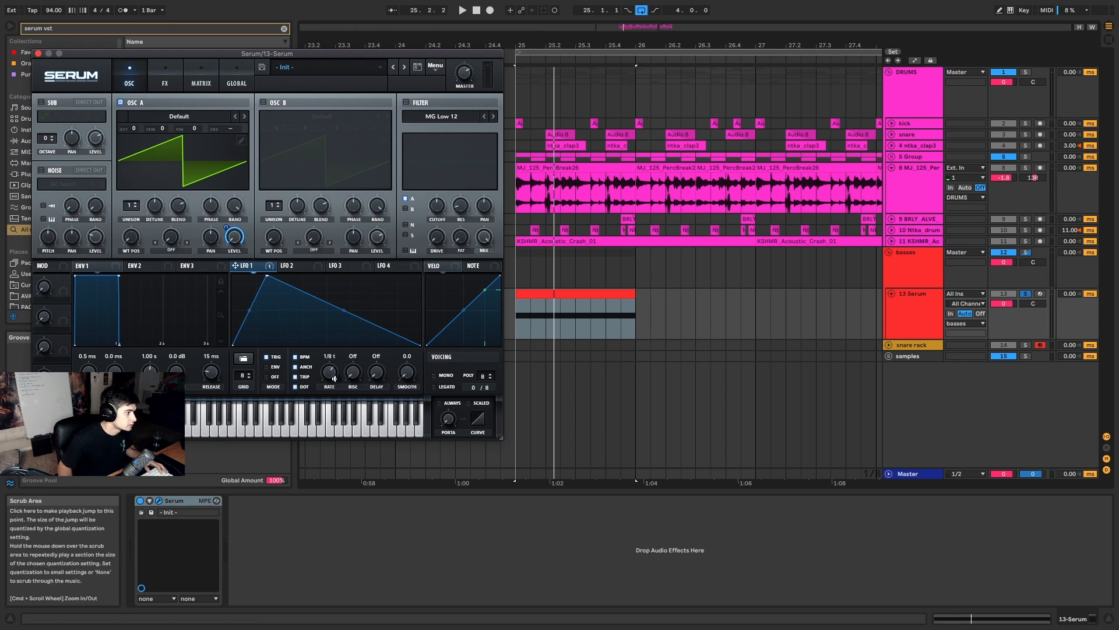
pyautogui.moveTo(431, 56); pyautogui.dragTo(359, 99)
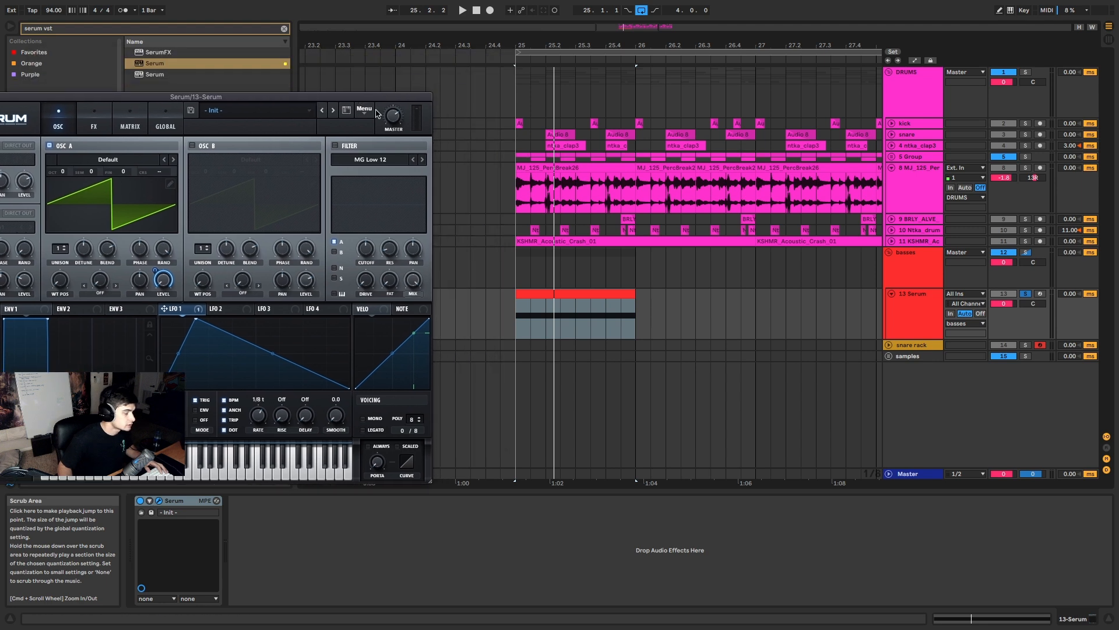
# Step: Set the LFO 1 rate to 1/8 and audition the bass clip repeatedly from bar 25
pyautogui.click(535, 301)
pyautogui.press('z')
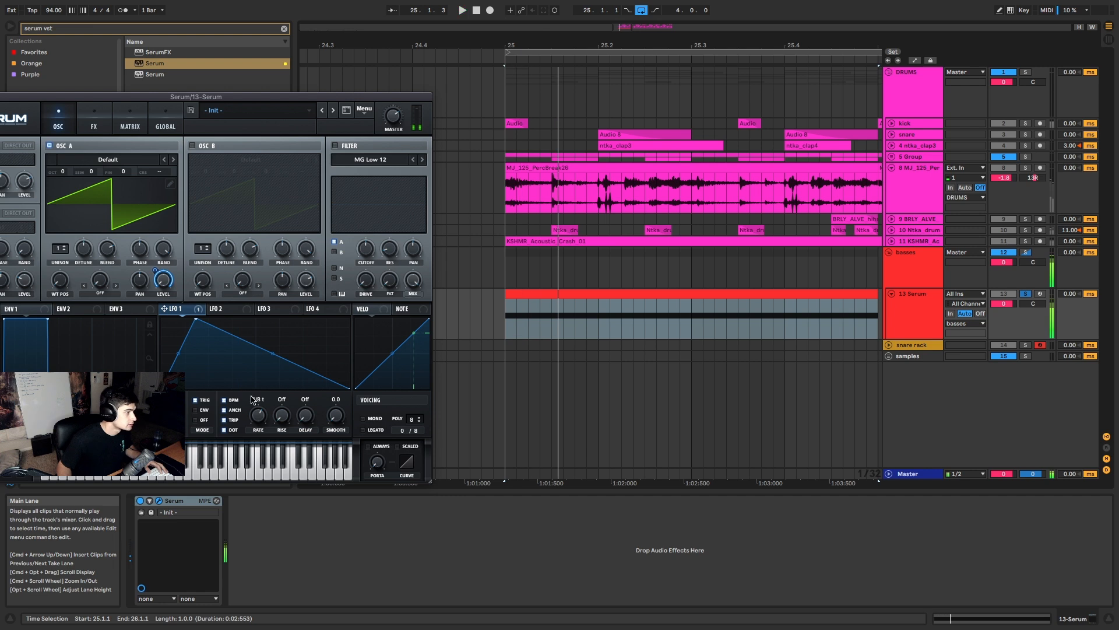
pyautogui.moveTo(259, 417); pyautogui.dragTo(260, 433)
pyautogui.press('space')
pyautogui.press('space')
pyautogui.press('space')
pyautogui.press('space')
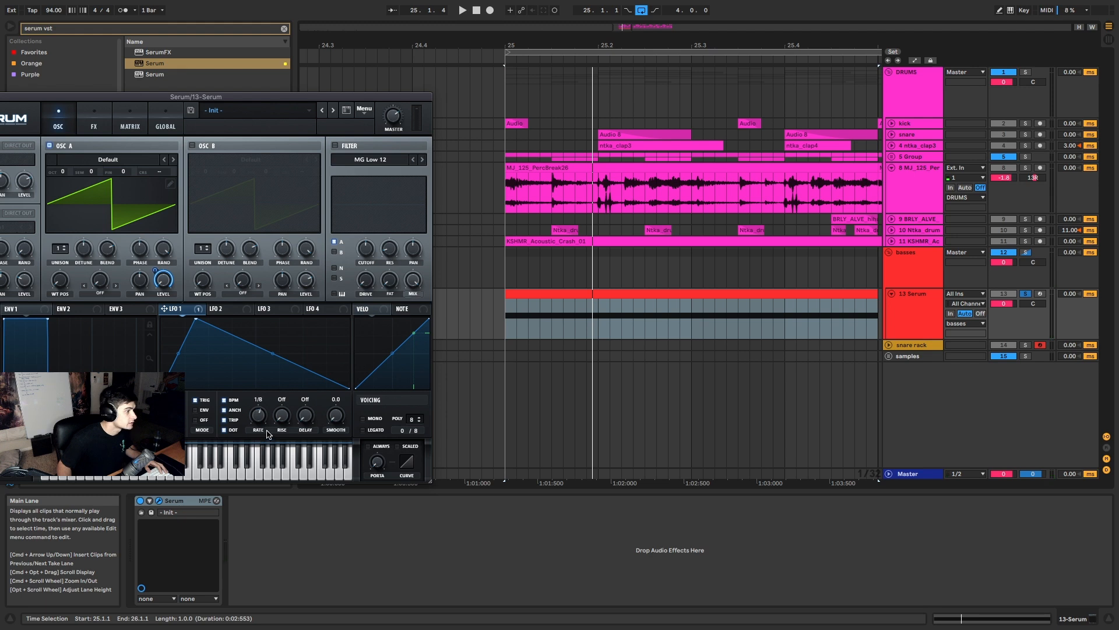
pyautogui.press('space')
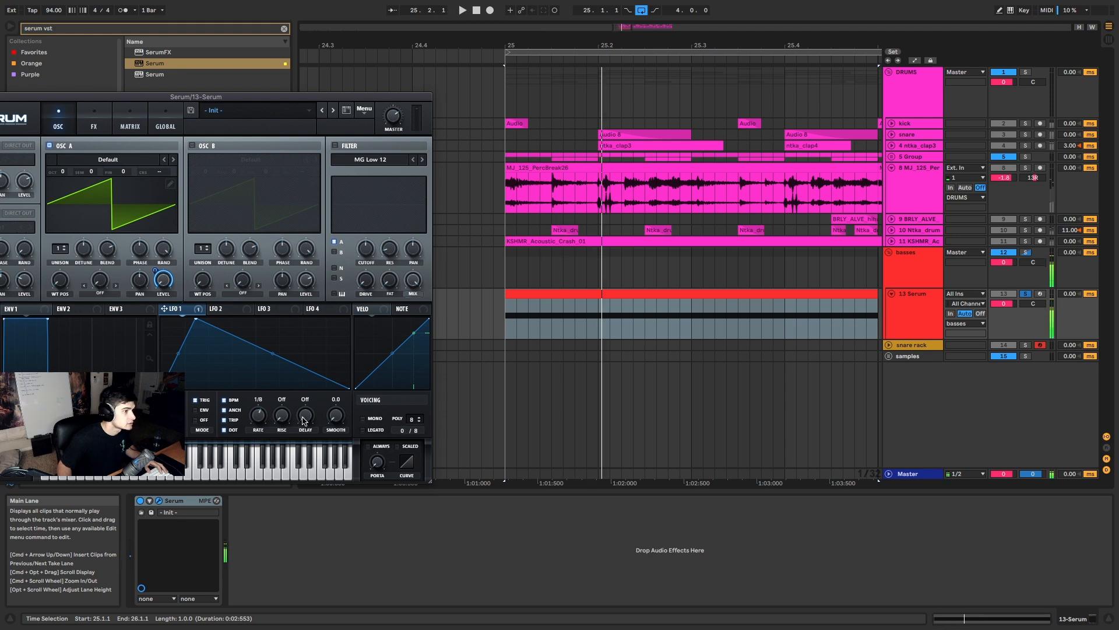
pyautogui.press('space')
pyautogui.press('space')
pyautogui.press('space')
pyautogui.press('space')
pyautogui.press('space')
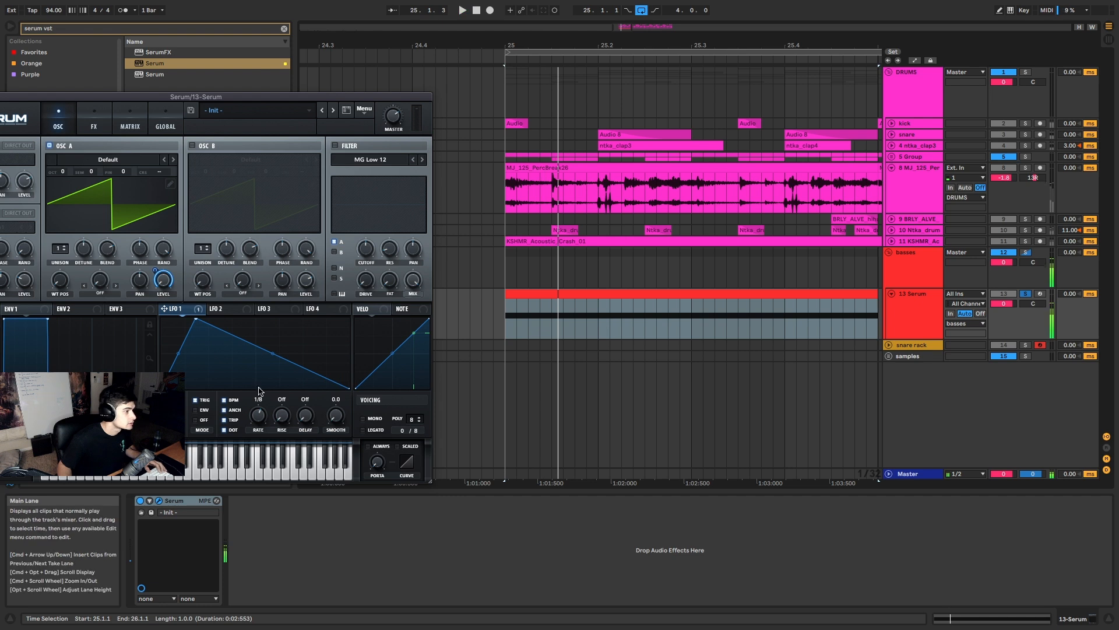
# Step: Show automation and raise the Serum track's LFO1 Rate envelope to about 0.70 between 25.2.1 and 25.2.2
pyautogui.press('a')
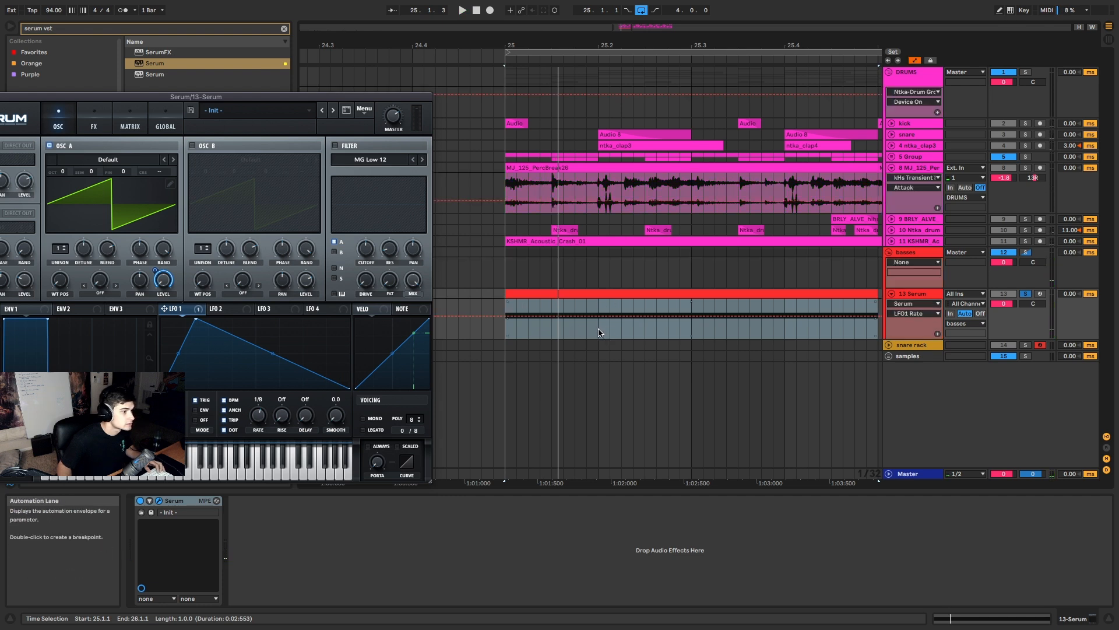
pyautogui.click(598, 333)
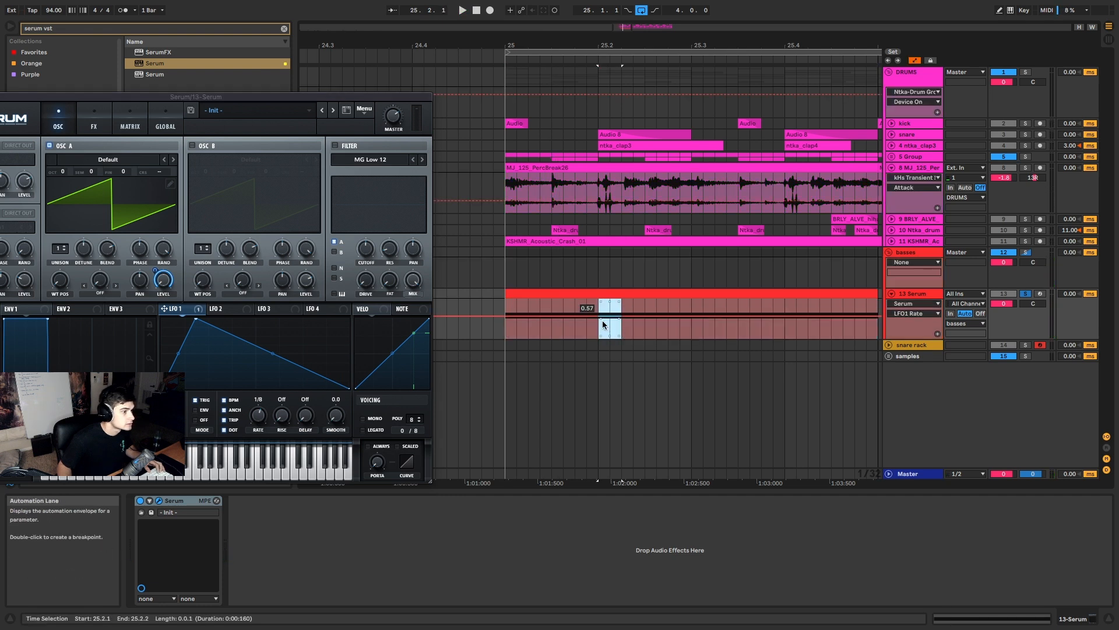
pyautogui.moveTo(609, 321); pyautogui.dragTo(609, 310)
# Step: Audition the bass clip from bar 25 to check the raised LFO1 Rate section
pyautogui.press('space')
pyautogui.press('space')
pyautogui.press('space')
pyautogui.press('space')
pyautogui.press('space')
pyautogui.press('space')
pyautogui.press('space')
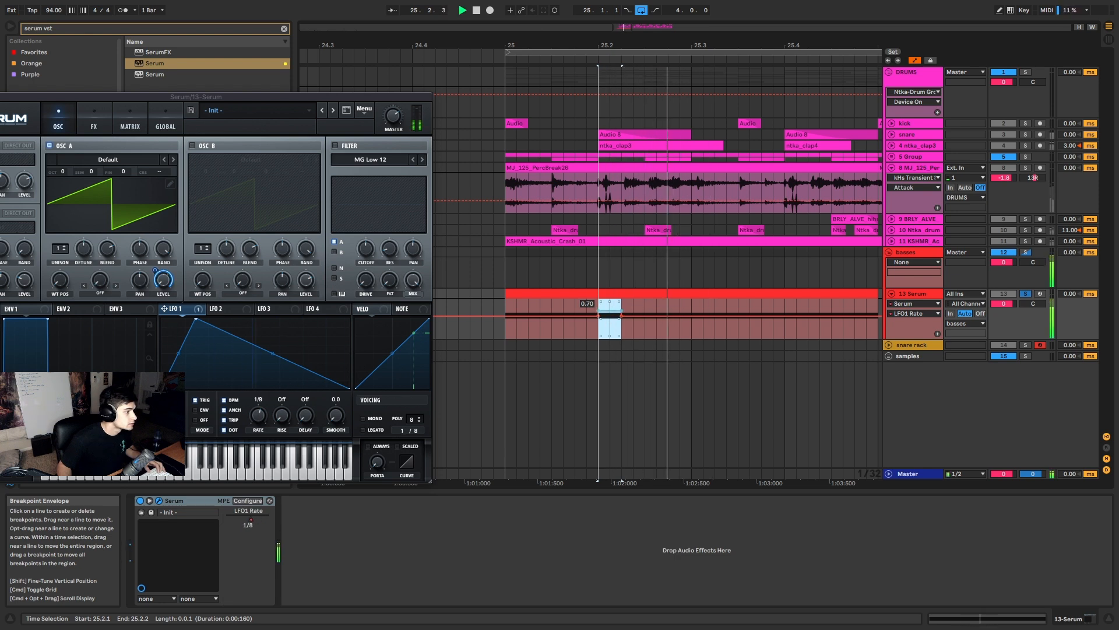
pyautogui.press('space')
pyautogui.press('space')
pyautogui.click(576, 292)
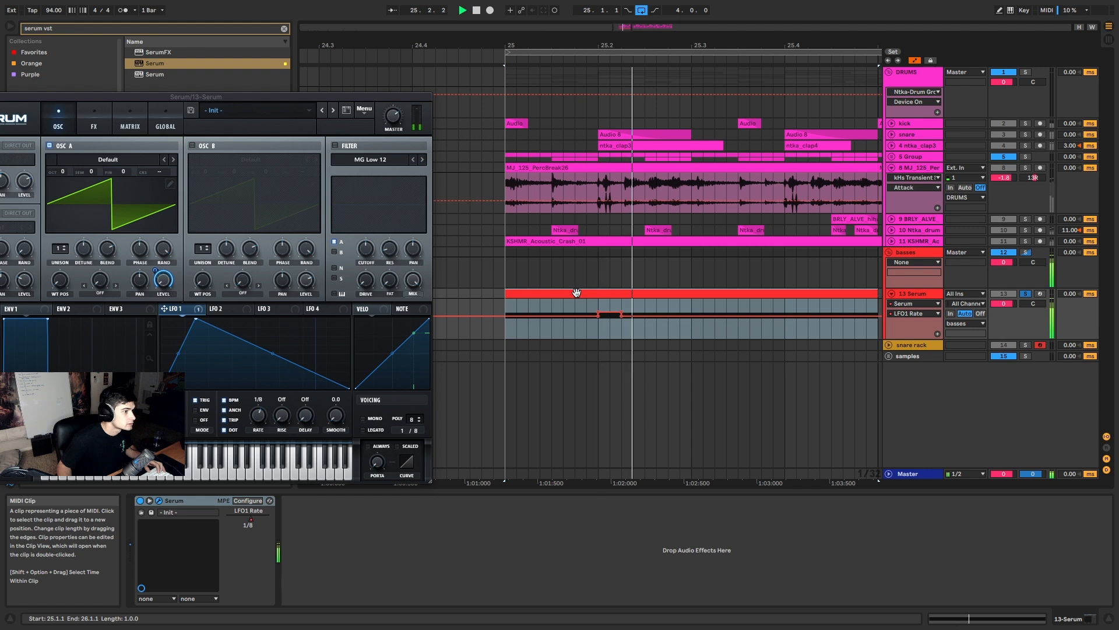
pyautogui.press('space')
# Step: Play the loop again to compare the bass rhythm with the percussion break, and reselect the Serum clip
pyautogui.click(626, 331)
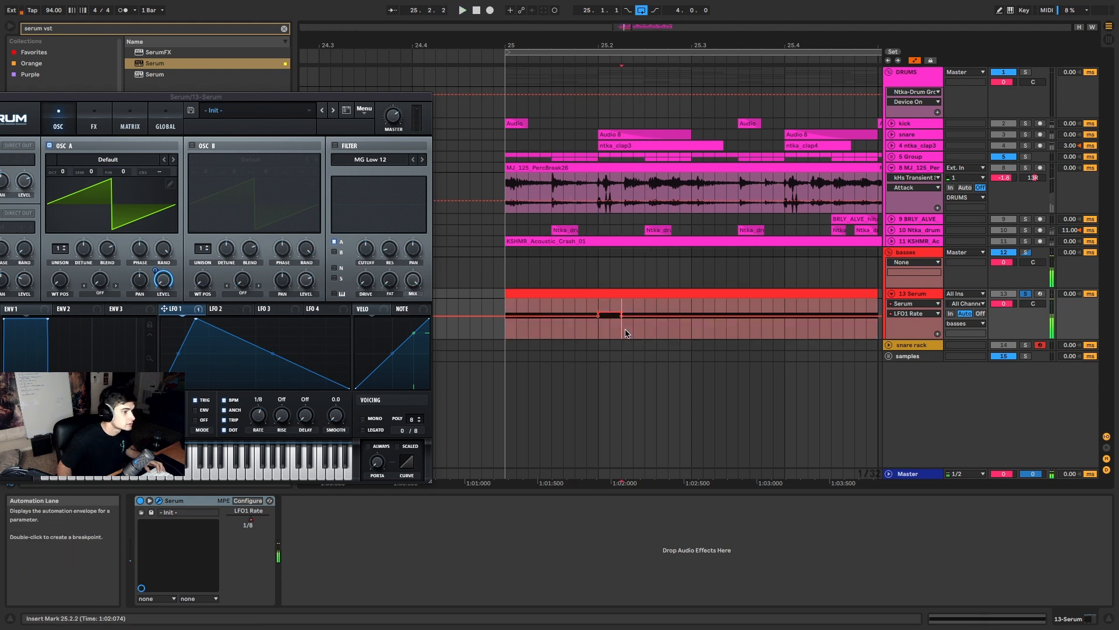
pyautogui.moveTo(621, 333); pyautogui.dragTo(694, 336)
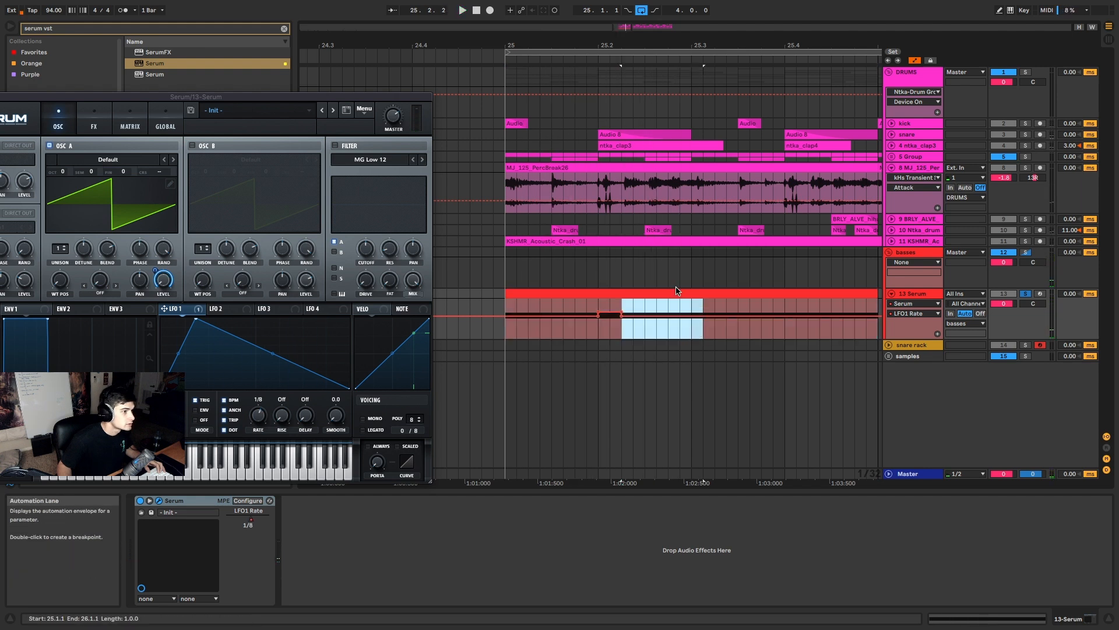
pyautogui.click(628, 200)
pyautogui.press('space')
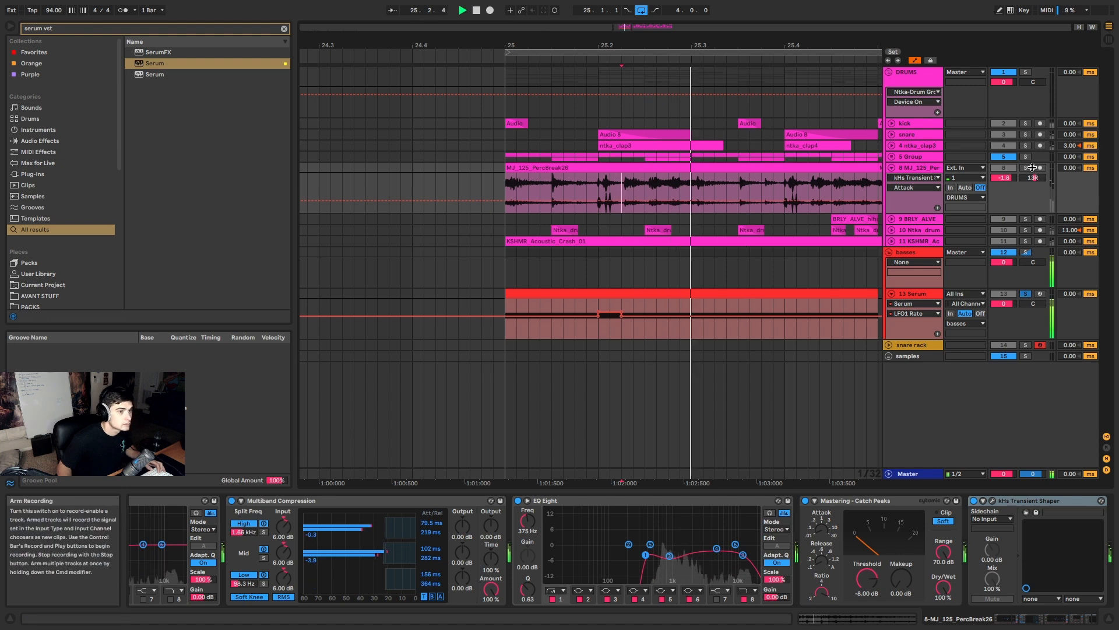
pyautogui.click(608, 295)
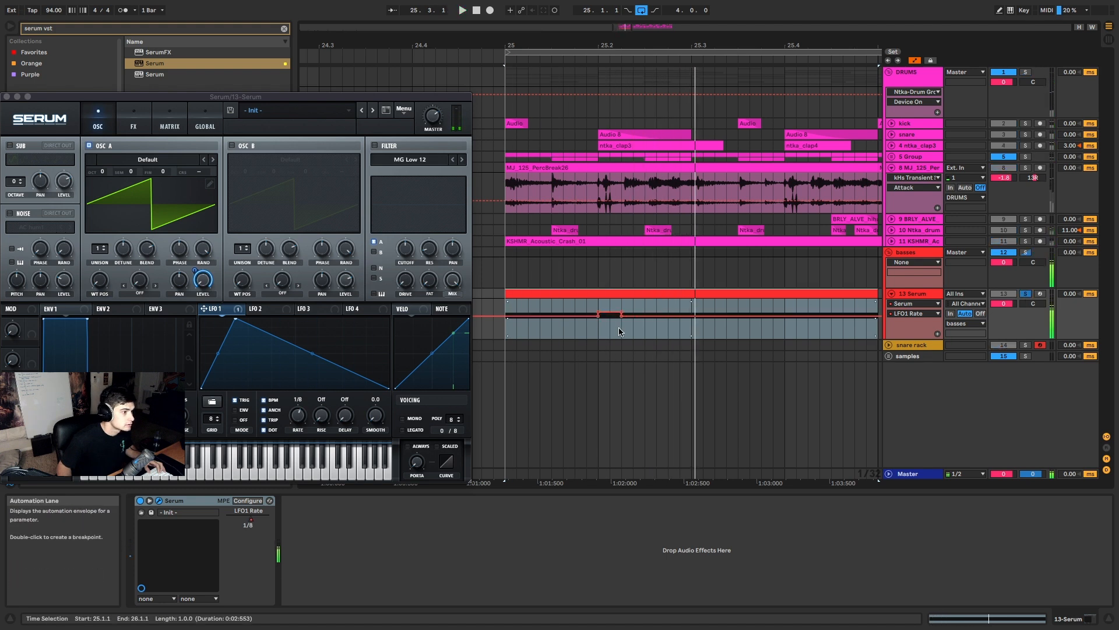
pyautogui.press('space')
pyautogui.press('space')
pyautogui.press('space')
# Step: Extend the raised LFO1 Rate section earlier to start between 25.1.3 and 25.1.4, and audition the change
pyautogui.moveTo(596, 313); pyautogui.dragTo(563, 316)
pyautogui.press('space')
pyautogui.press('space')
pyautogui.press('space')
pyautogui.press('space')
pyautogui.press('space')
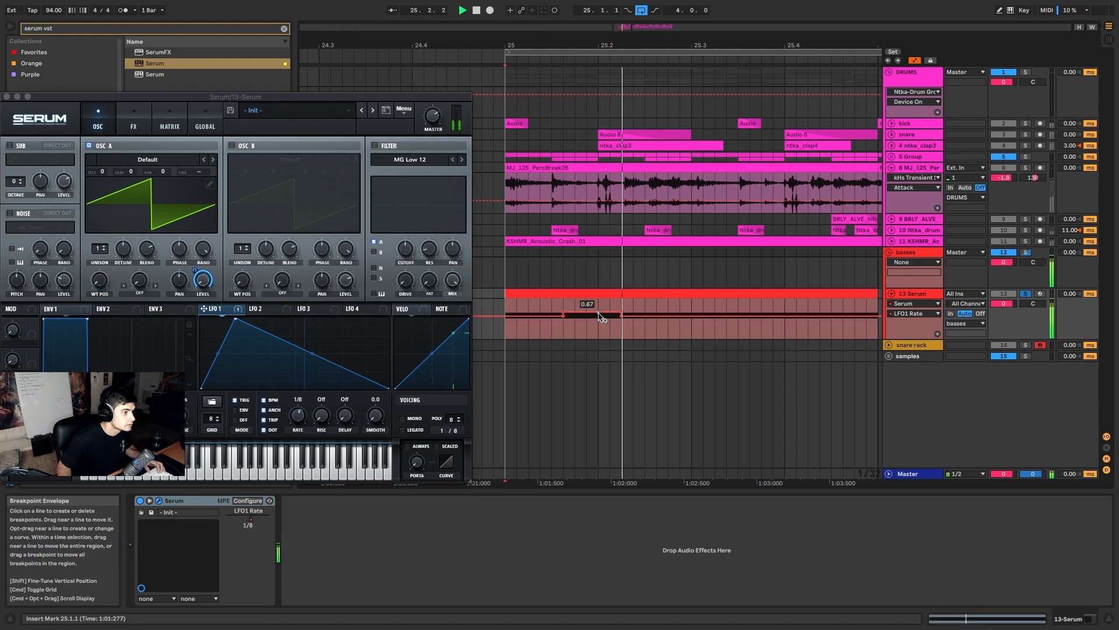
pyautogui.press('space')
pyautogui.press('space')
# Step: Add an LFO1 Rate breakpoint at 25.2 and remove the upper one at 25.2.2 so the envelope slopes down between them
pyautogui.click(597, 313)
pyautogui.click(622, 312)
pyautogui.press('space')
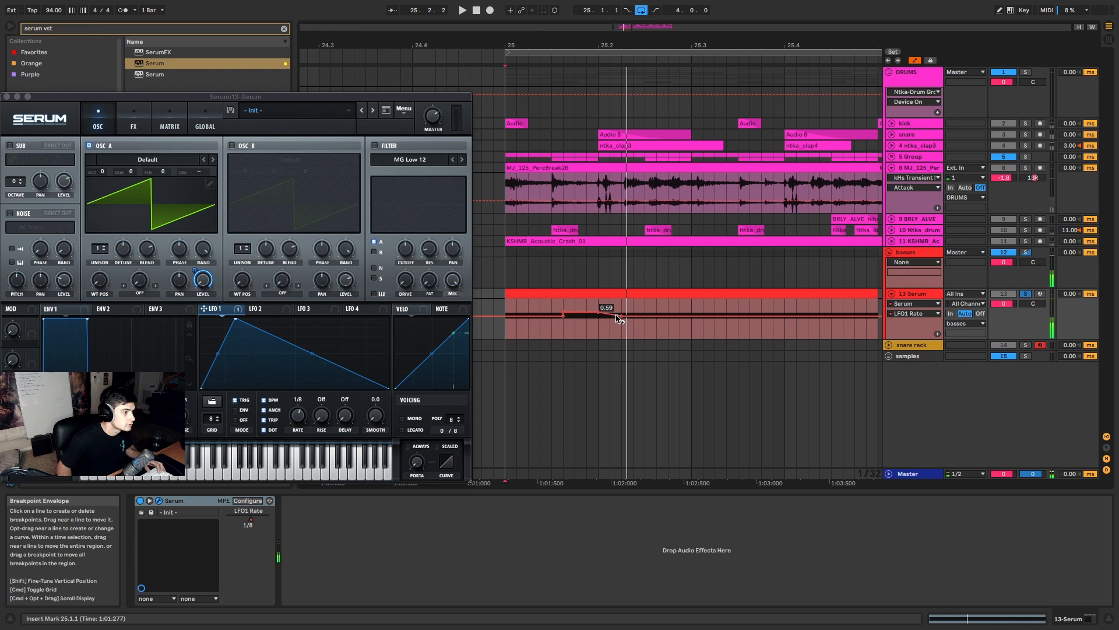
# Step: Audition the edited bass rhythm and duplicate the LFO1 Rate automation of 25.1–25.3 onto 25.3–26.1
pyautogui.press('space')
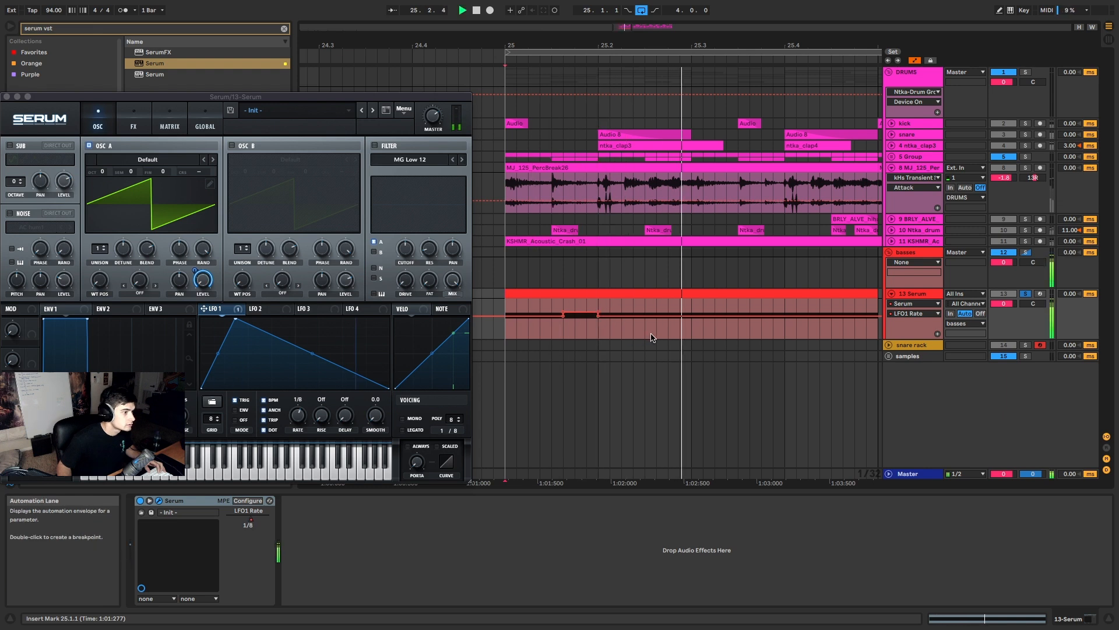
pyautogui.press('space')
pyautogui.press('space')
pyautogui.moveTo(690, 335); pyautogui.dragTo(505, 329)
pyautogui.press('super+d')
pyautogui.scroll(-5, 505, 326)
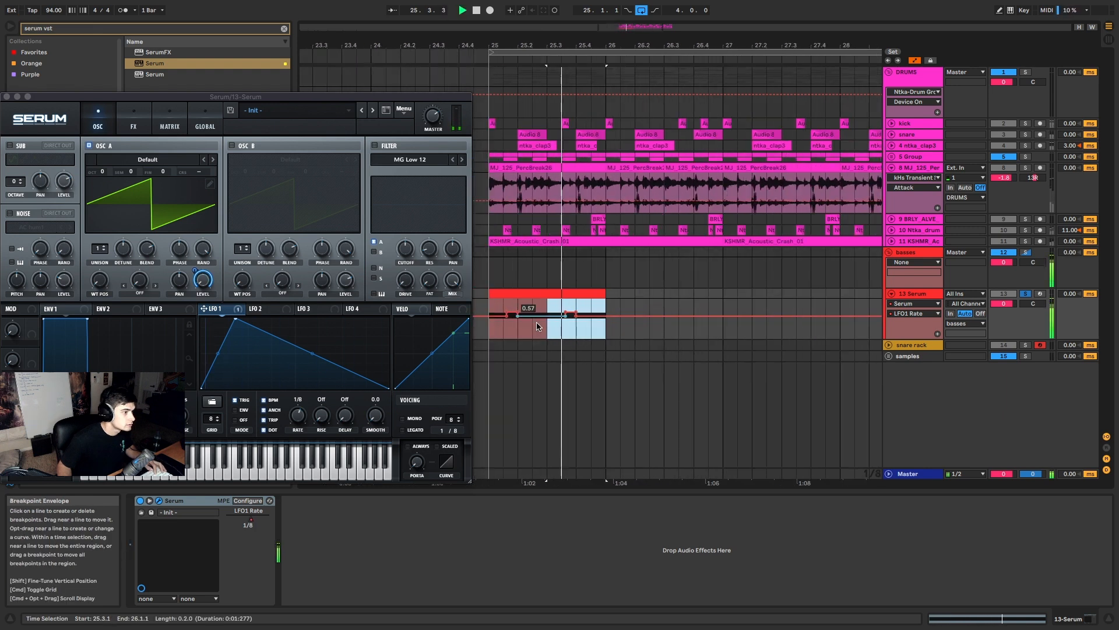
# Step: Play the Serum clip from bar 25 and solo the percussion break track to hear it with the bass
pyautogui.click(538, 294)
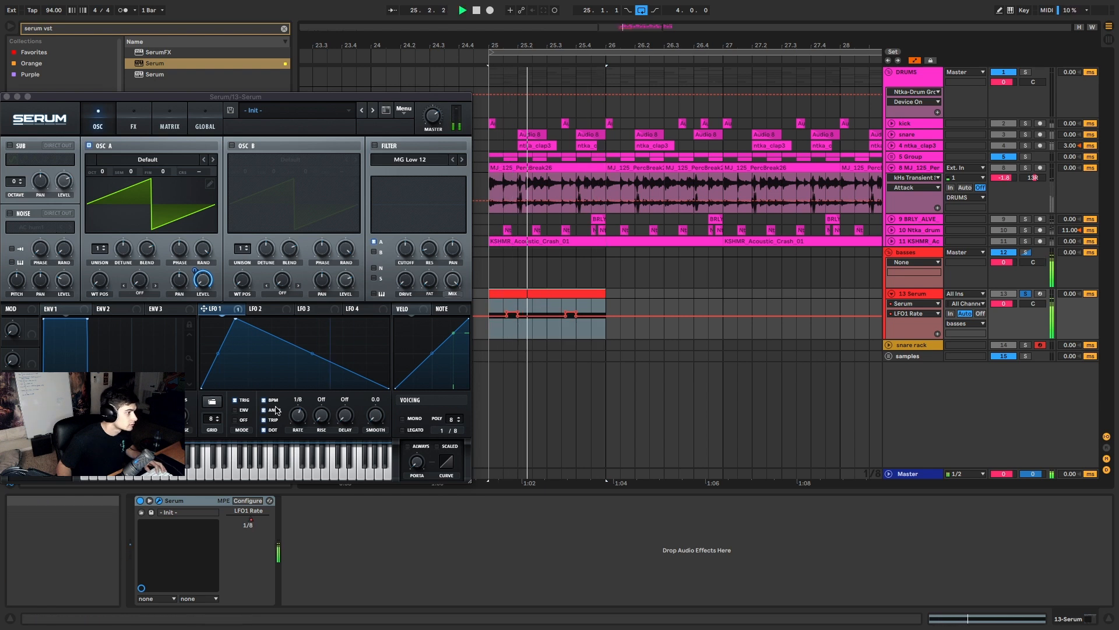
pyautogui.click(264, 430)
pyautogui.press('space')
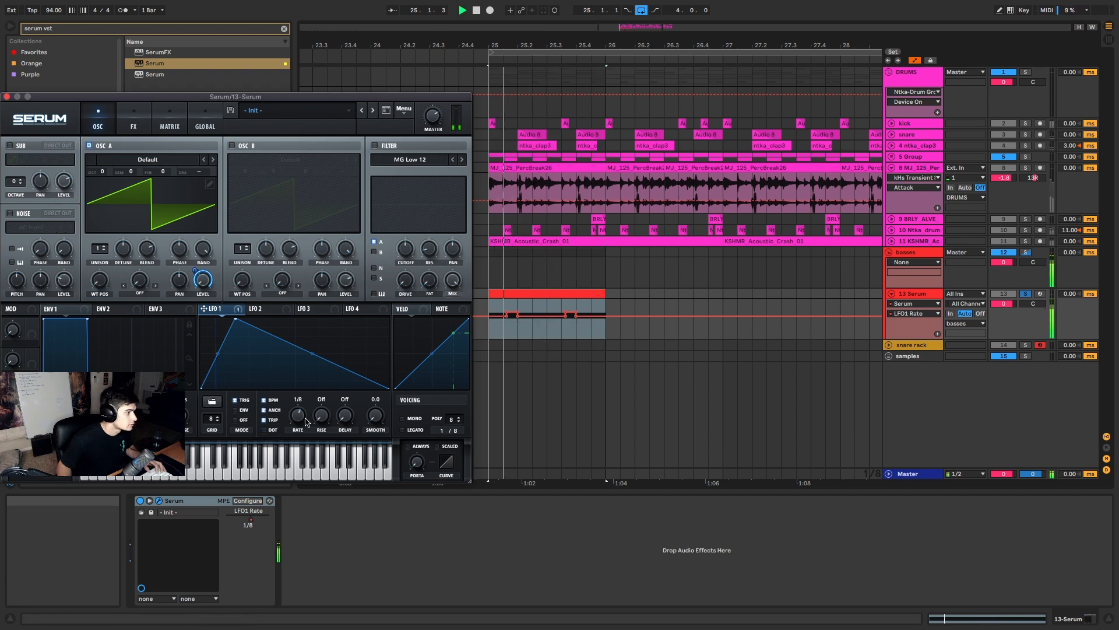
pyautogui.click(540, 296)
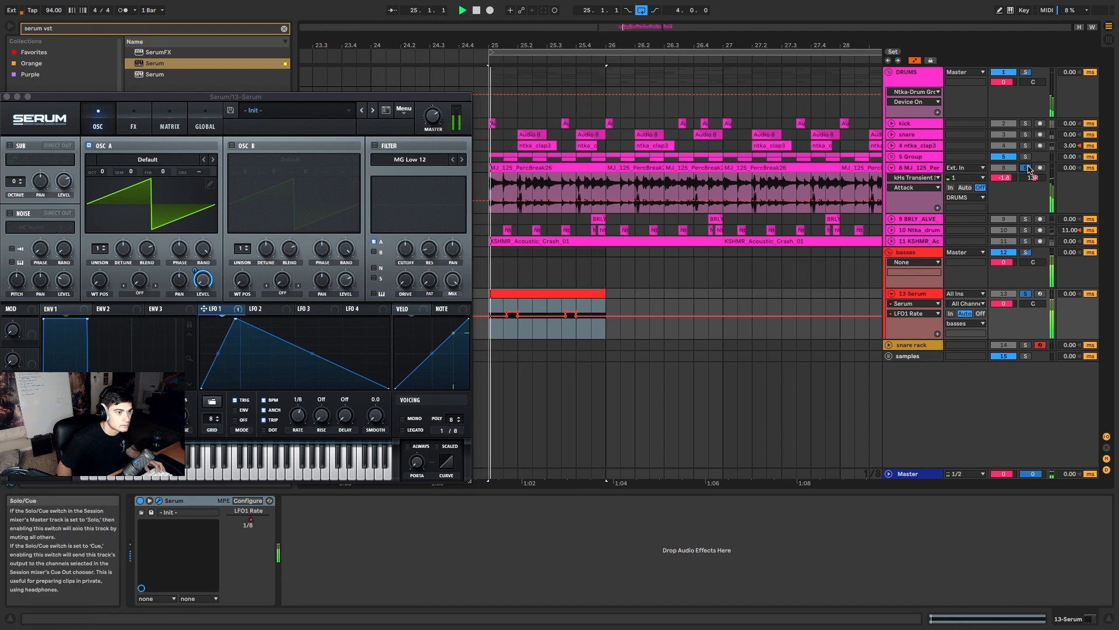
pyautogui.press('space')
pyautogui.press('space')
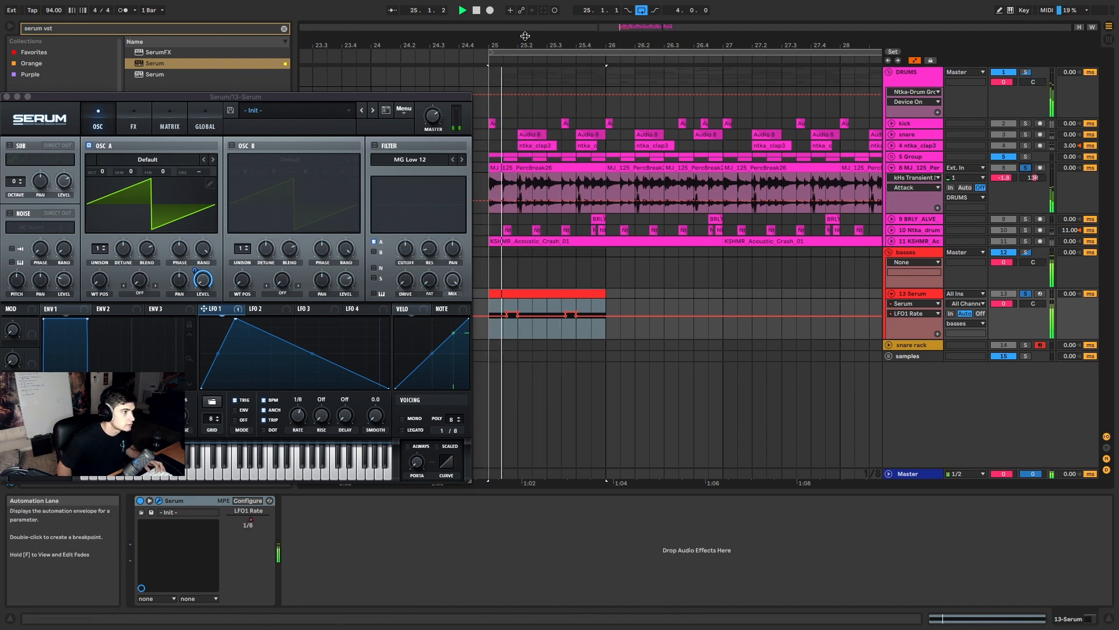
# Step: Extend the first raised LFO1 Rate section to end at 25.2.2, and audition the change
pyautogui.scroll(4, 762, 275)
pyautogui.hscroll(-4, 763, 276)
pyautogui.press('space')
pyautogui.press('space')
pyautogui.press('space')
pyautogui.press('space')
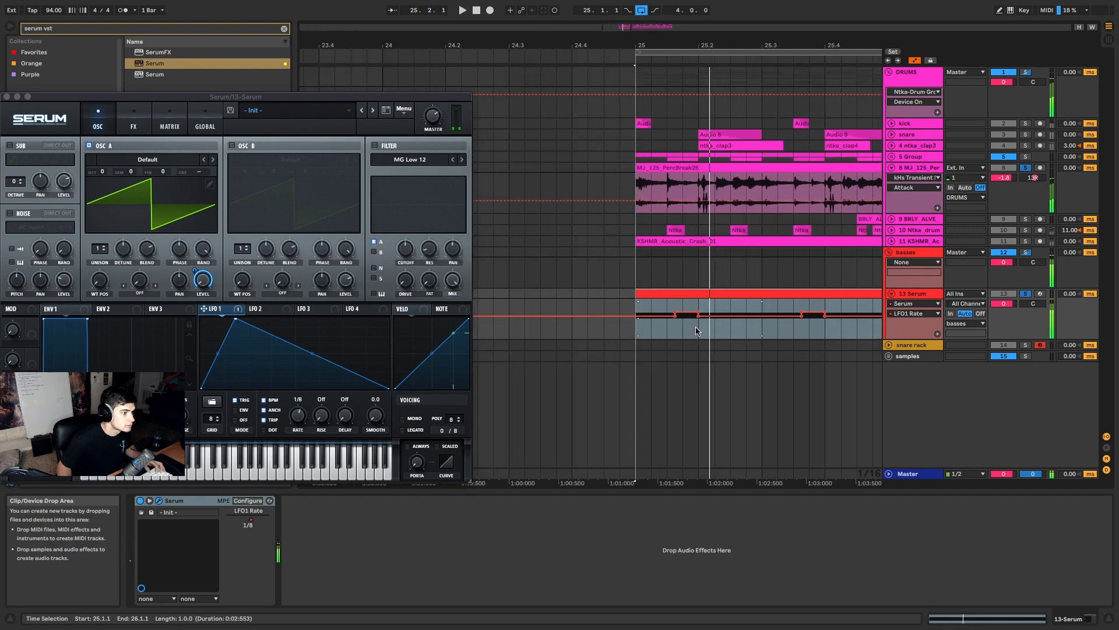
pyautogui.click(716, 328)
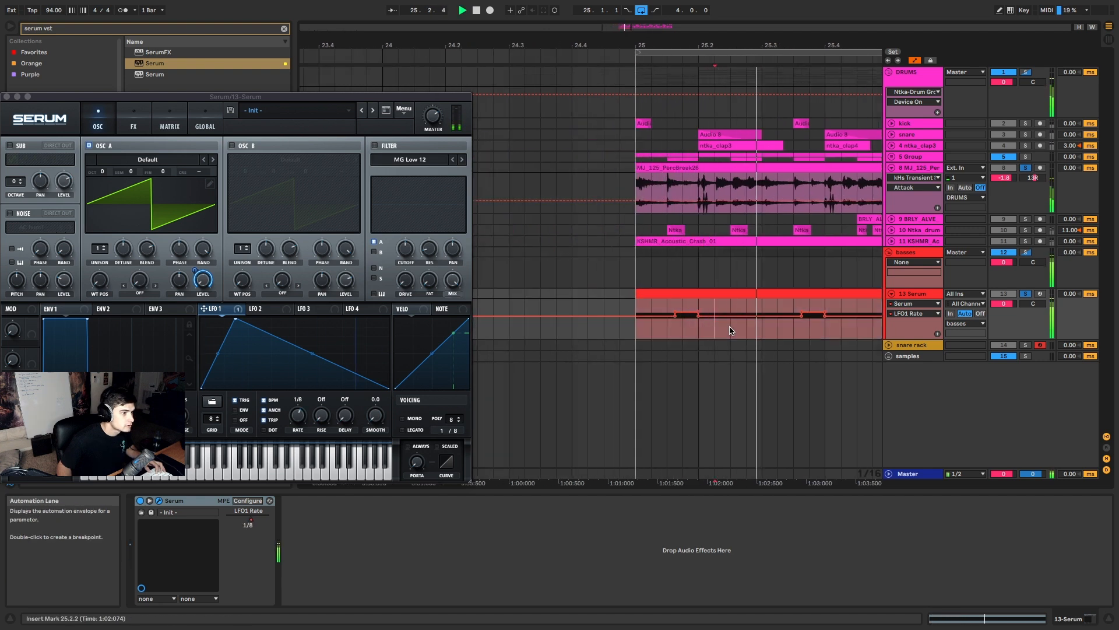
pyautogui.press('space')
pyautogui.press('space')
pyautogui.moveTo(699, 318); pyautogui.dragTo(715, 313)
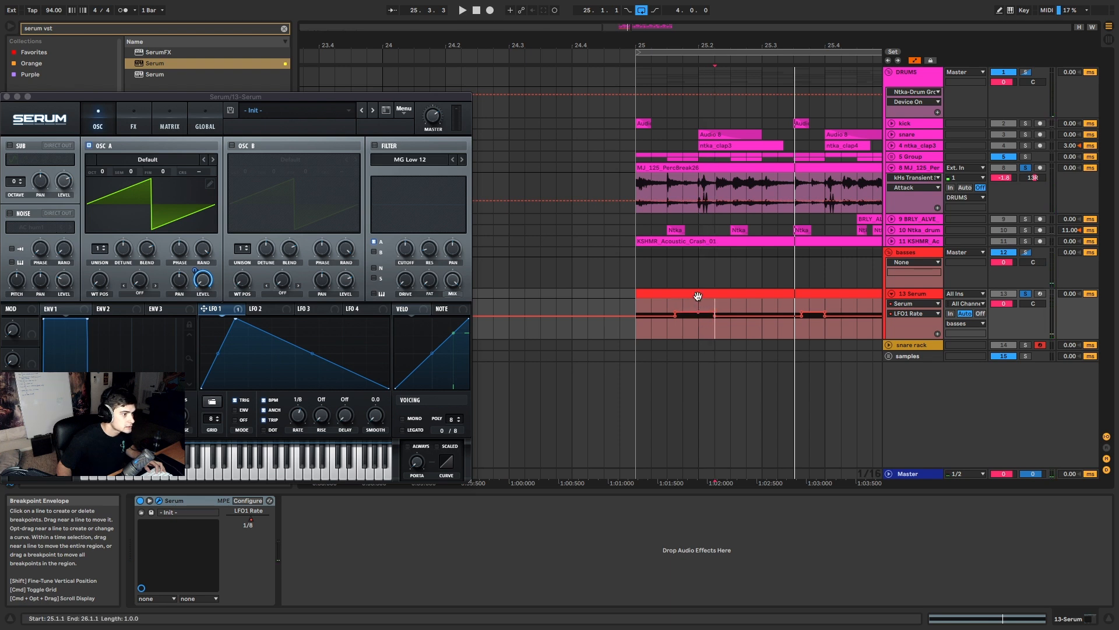
pyautogui.click(705, 304)
pyautogui.press('space')
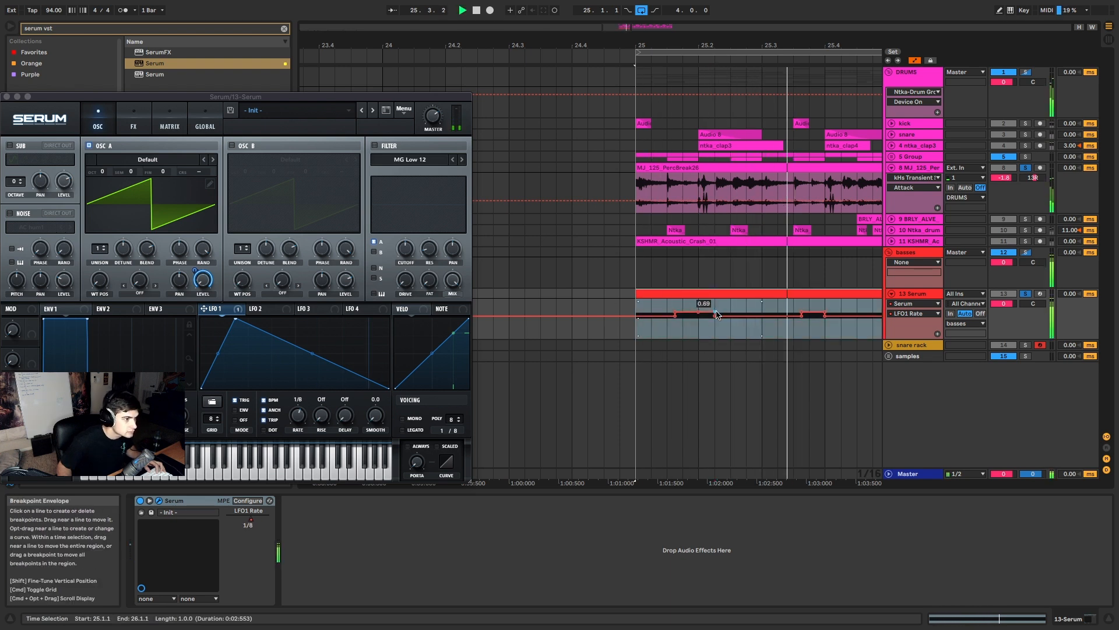
# Step: Duplicate the extended LFO1 Rate automation of 25.1–25.3 over the following two half bars, up to 26.3
pyautogui.click(720, 293)
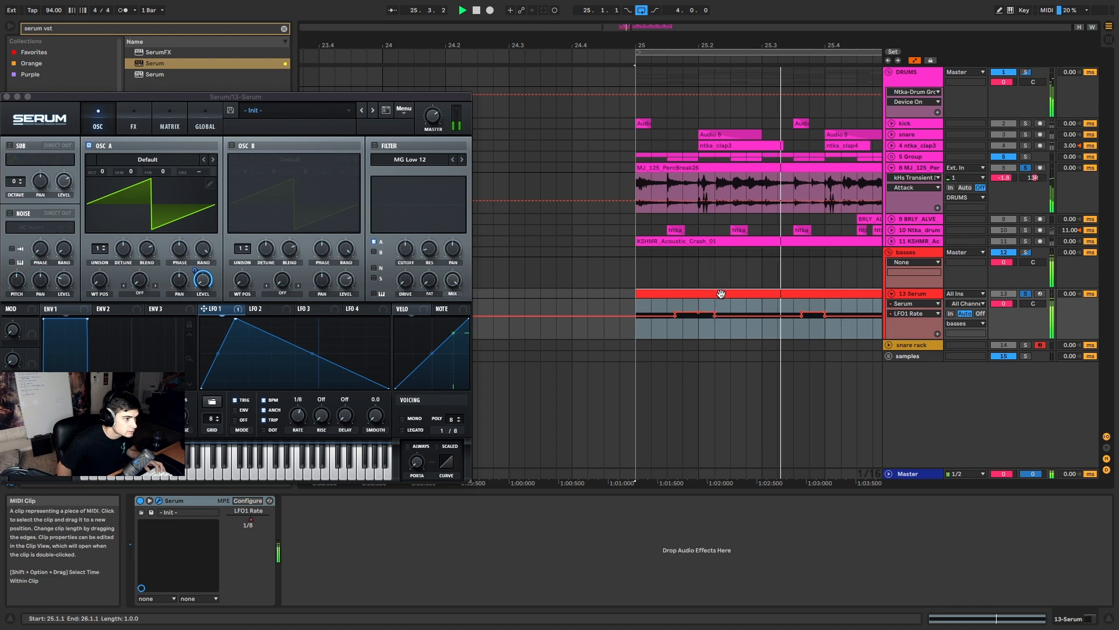
pyautogui.click(755, 329)
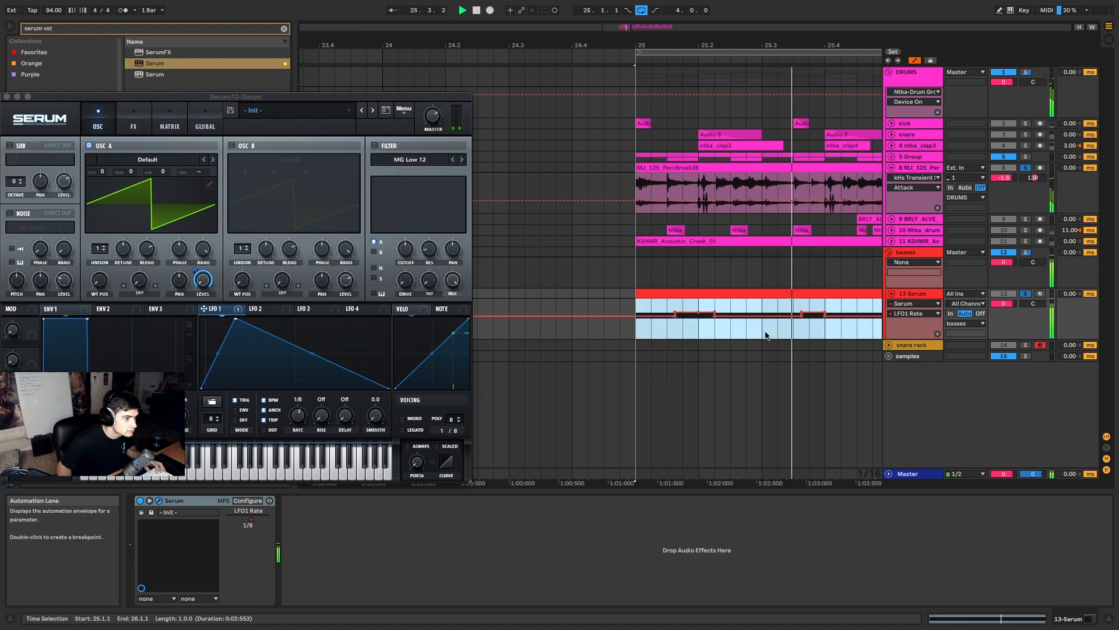
pyautogui.moveTo(764, 336); pyautogui.dragTo(635, 327)
pyautogui.press('super+d')
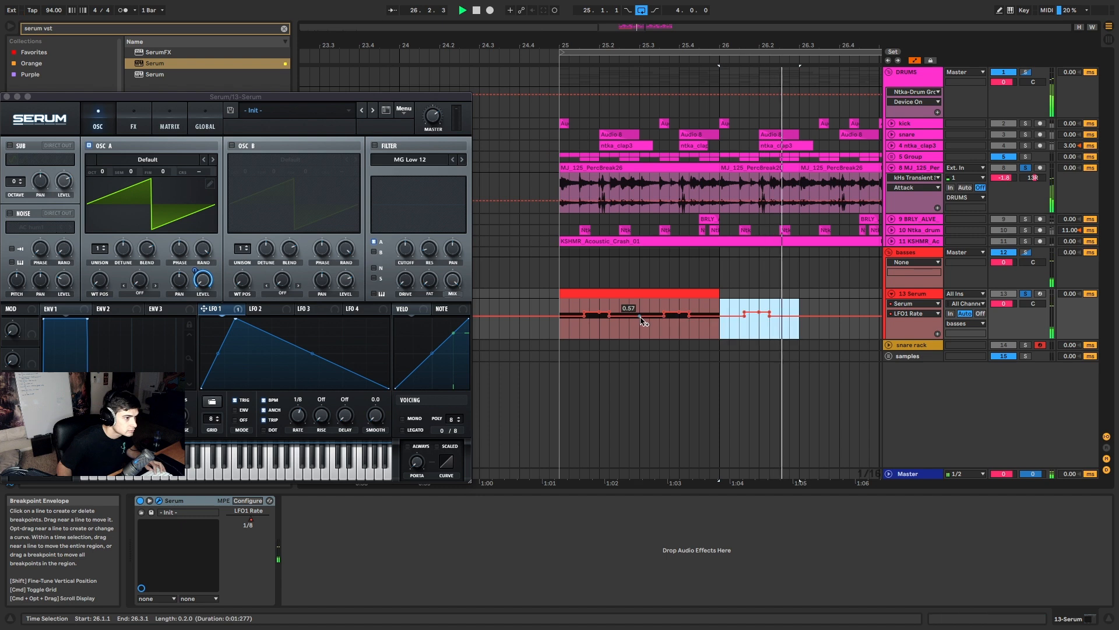
# Step: Duplicate the one-bar Serum clip three times to fill bars 25 to 28, and play from bar 25
pyautogui.click(636, 290)
pyautogui.click(632, 293)
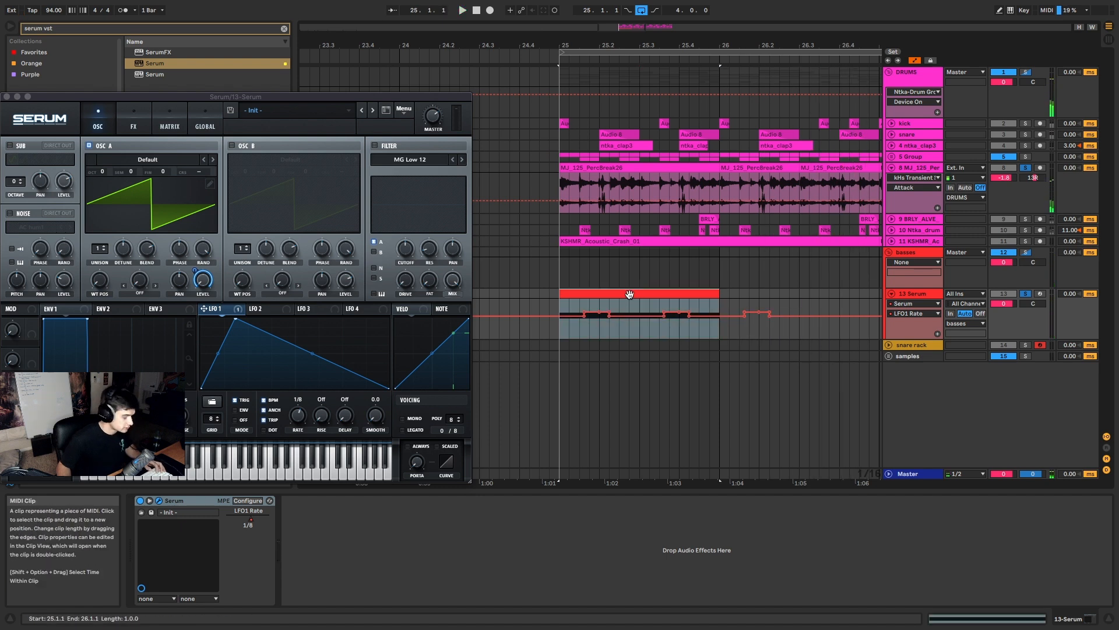
pyautogui.press('super+d')
pyautogui.press('super+d')
pyautogui.scroll(-5, 604, 294)
pyautogui.press('super+d')
pyautogui.click(562, 294)
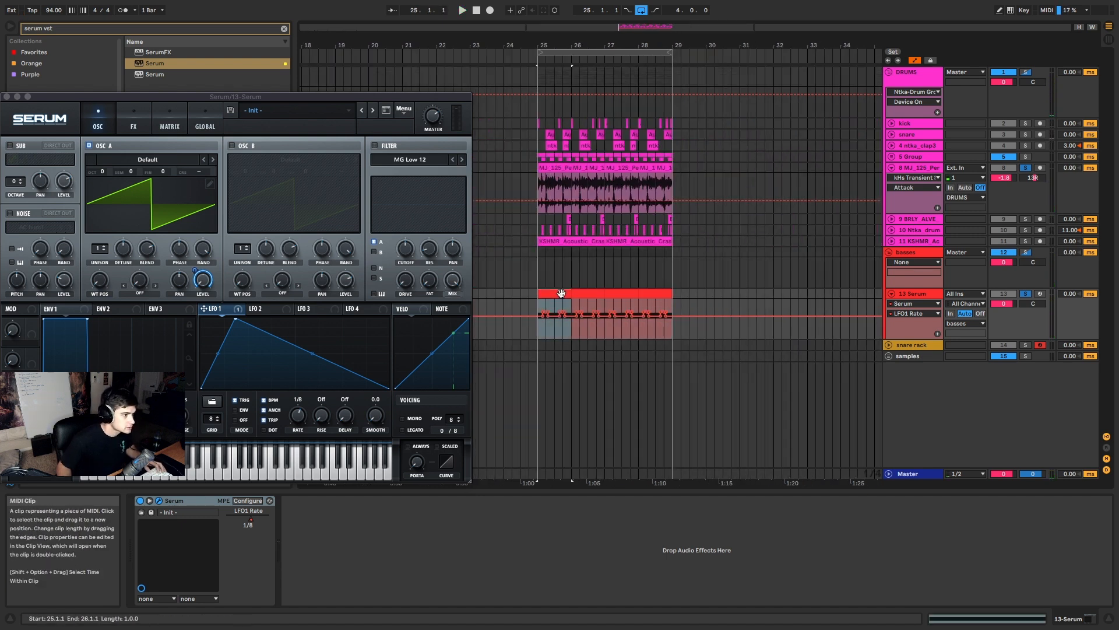
pyautogui.press('space')
pyautogui.scroll(5, 541, 295)
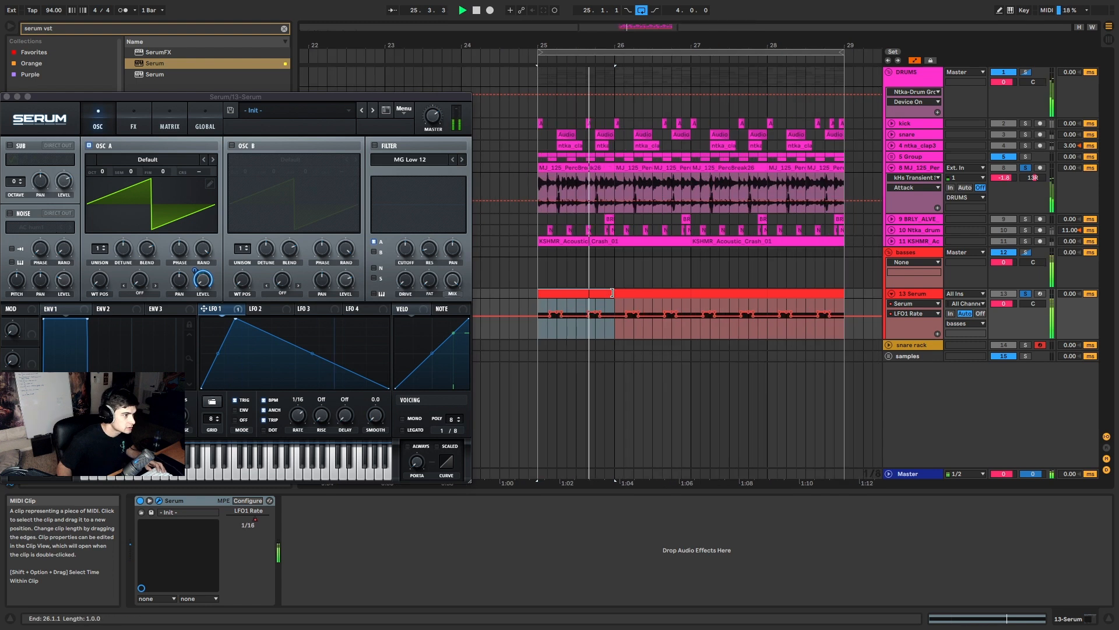
# Step: Adjust the LFO1 Rate envelope at the end of bar 26 and audition it from 26.3.3
pyautogui.click(628, 292)
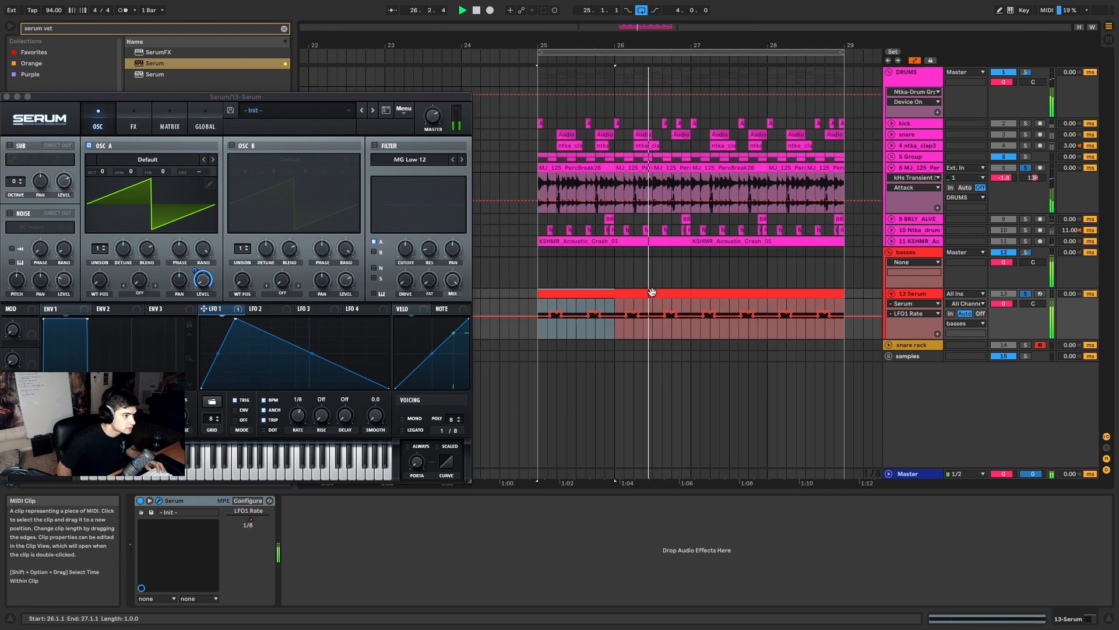
pyautogui.click(691, 317)
pyautogui.press('space')
pyautogui.moveTo(676, 318); pyautogui.dragTo(690, 315)
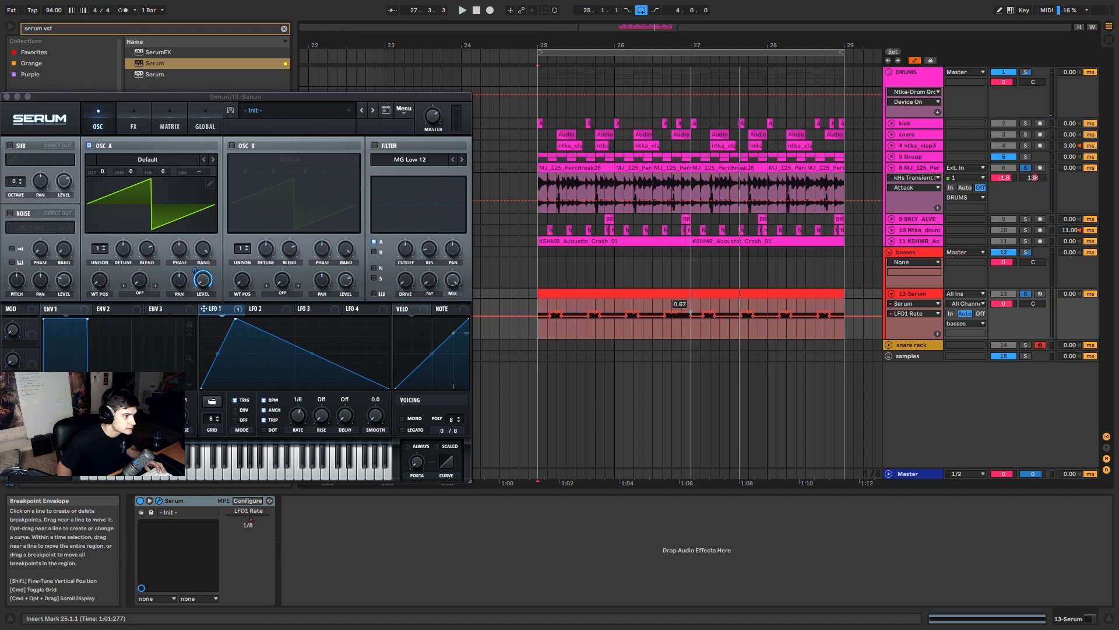
pyautogui.click(664, 303)
pyautogui.press('space')
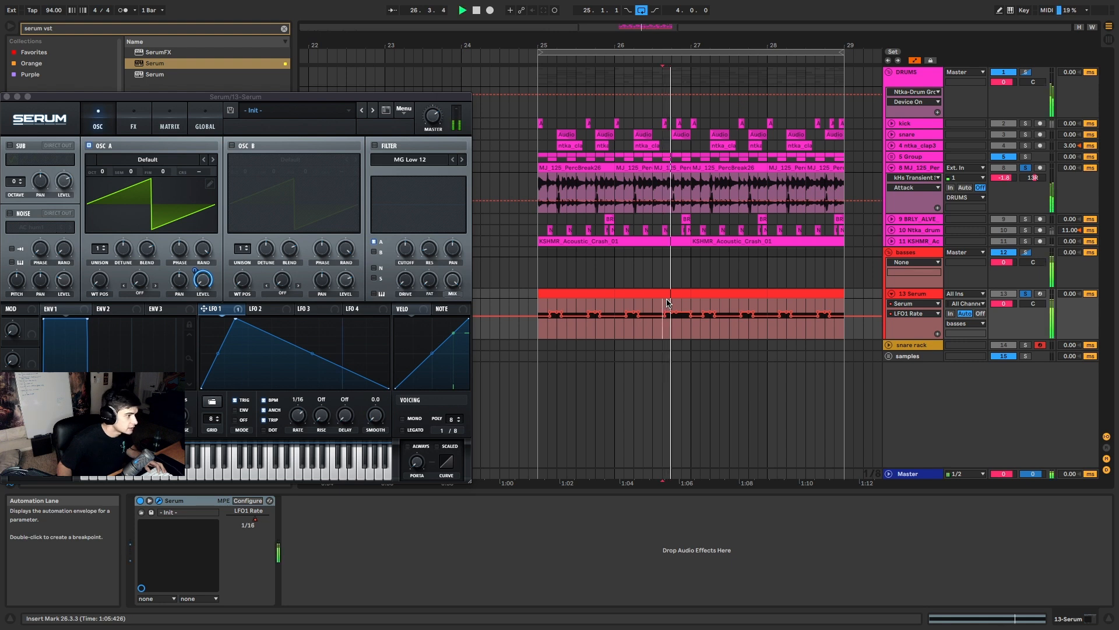
# Step: Duplicate the LFO1 Rate automation of bars 25–26 onto bars 27–28, and reselect the first Serum clip
pyautogui.moveTo(691, 326); pyautogui.dragTo(541, 324)
pyautogui.press('super+d')
pyautogui.click(573, 293)
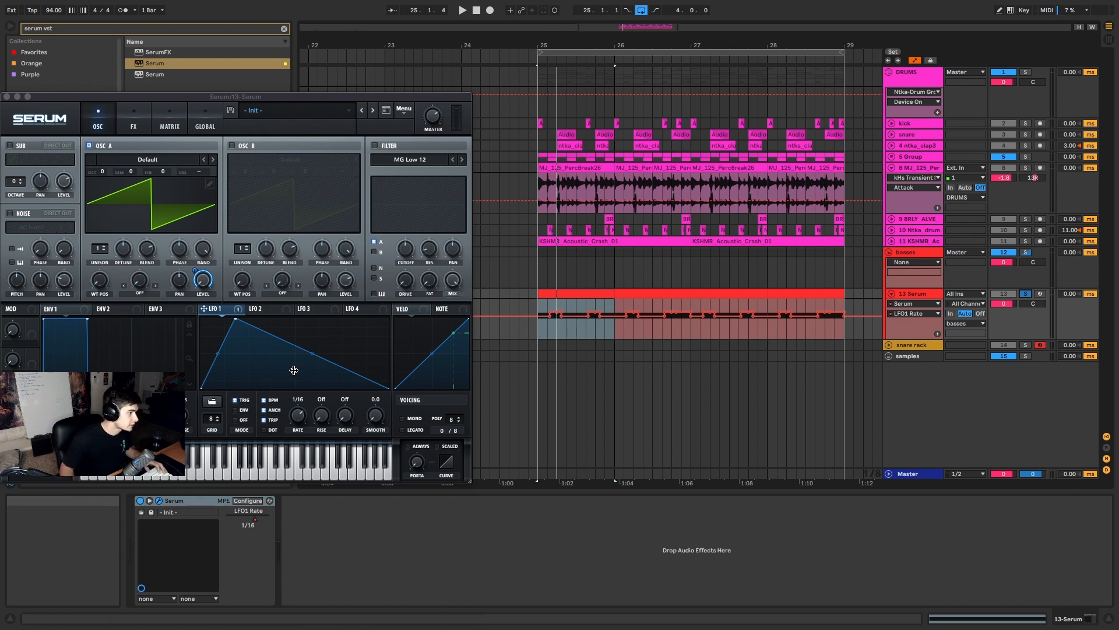
# Step: Bend the falling segment of the LFO 1 shape into a concave curve and load the Analog wavetable Basic Shapes in Osc A
pyautogui.moveTo(310, 357); pyautogui.dragTo(313, 379)
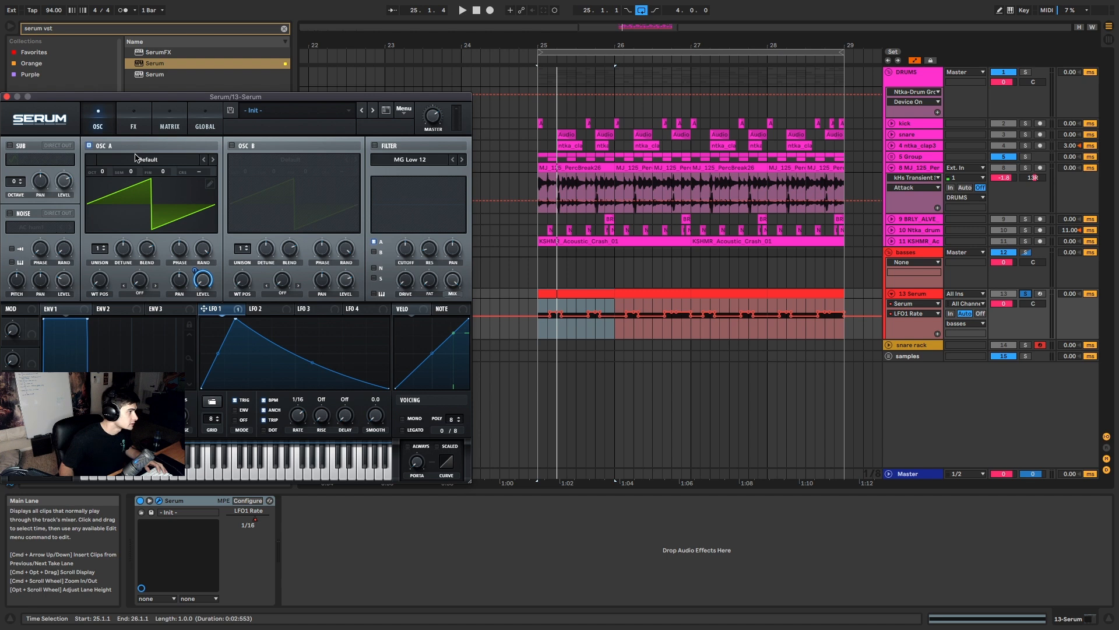
pyautogui.click(135, 157)
pyautogui.click(180, 97)
pyautogui.moveTo(180, 97); pyautogui.dragTo(547, 96)
pyautogui.click(535, 157)
pyautogui.moveTo(700, 169)
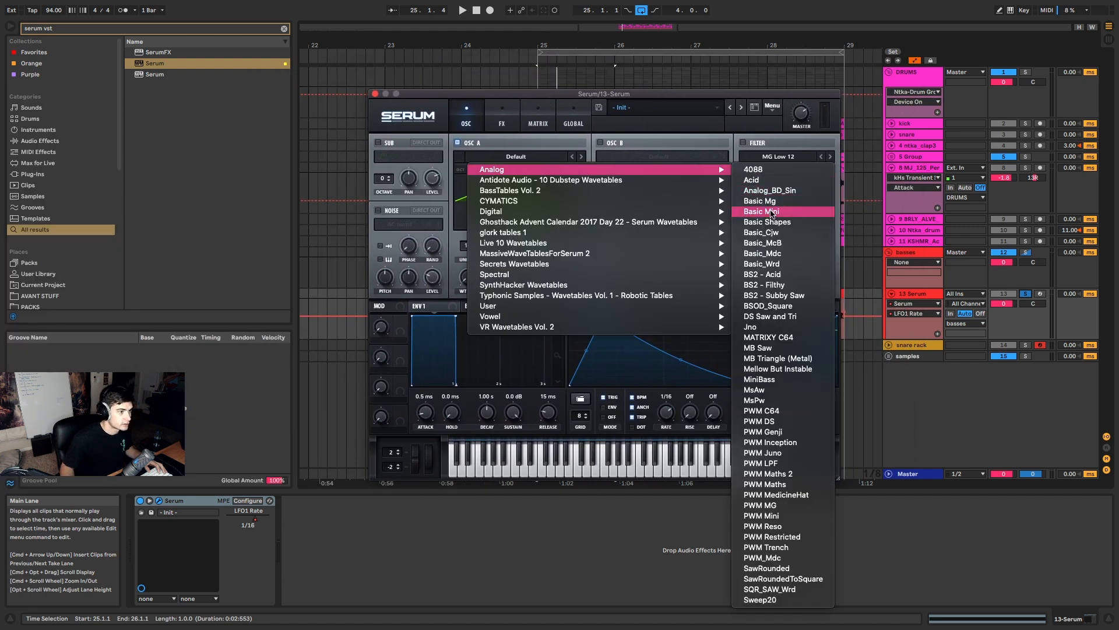
pyautogui.click(798, 224)
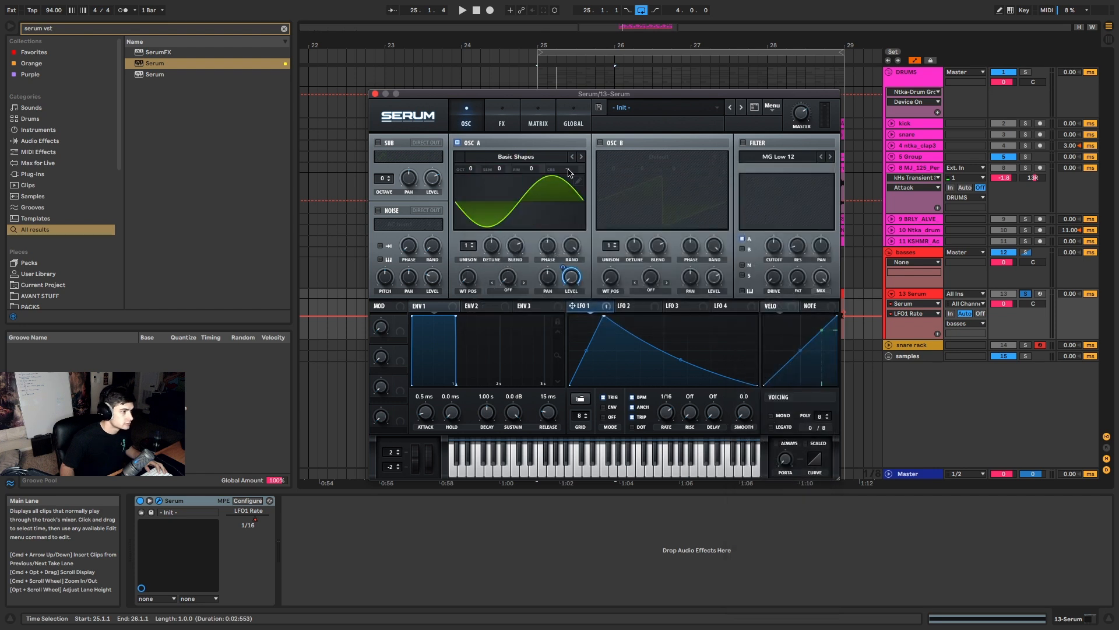
# Step: Enable Osc B and load the HarmonicSeries wavetable in it
pyautogui.click(601, 143)
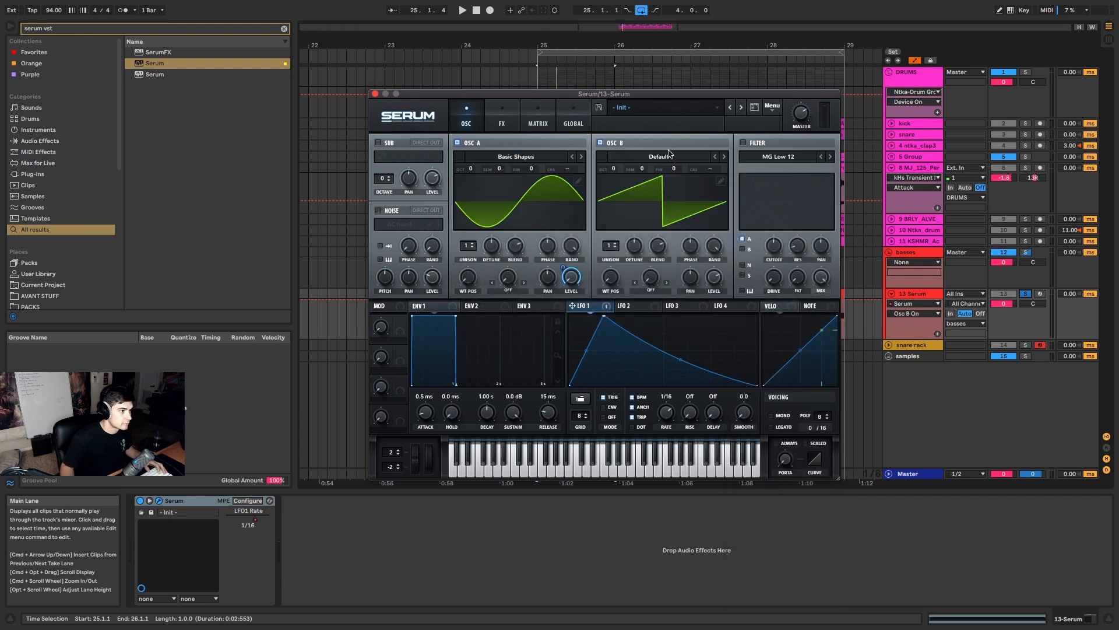
pyautogui.click(630, 155)
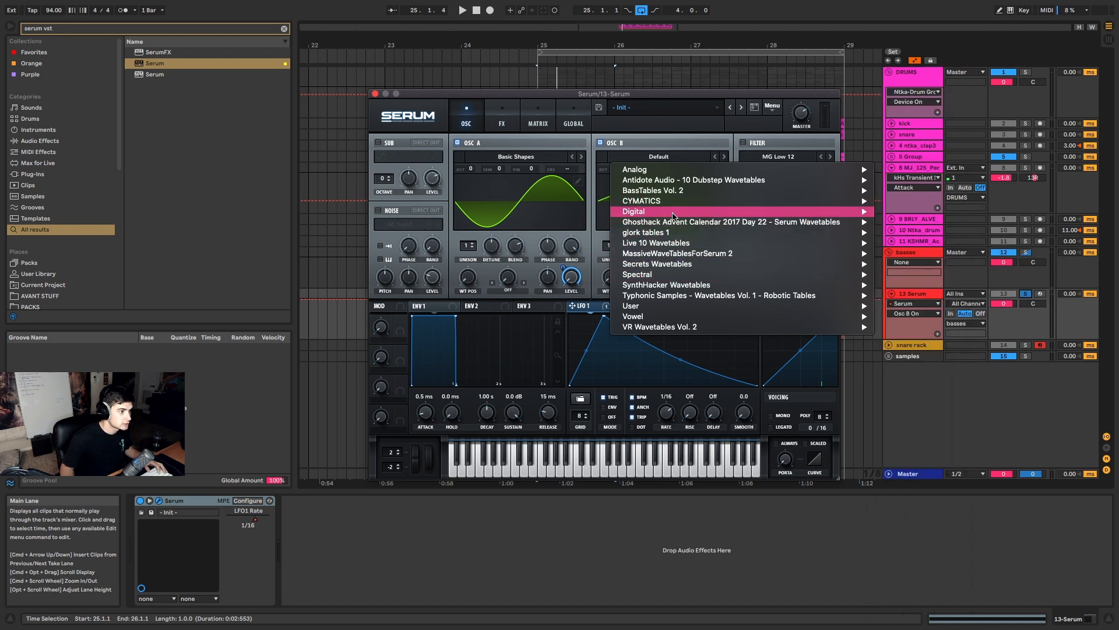
pyautogui.moveTo(674, 215)
pyautogui.click(912, 356)
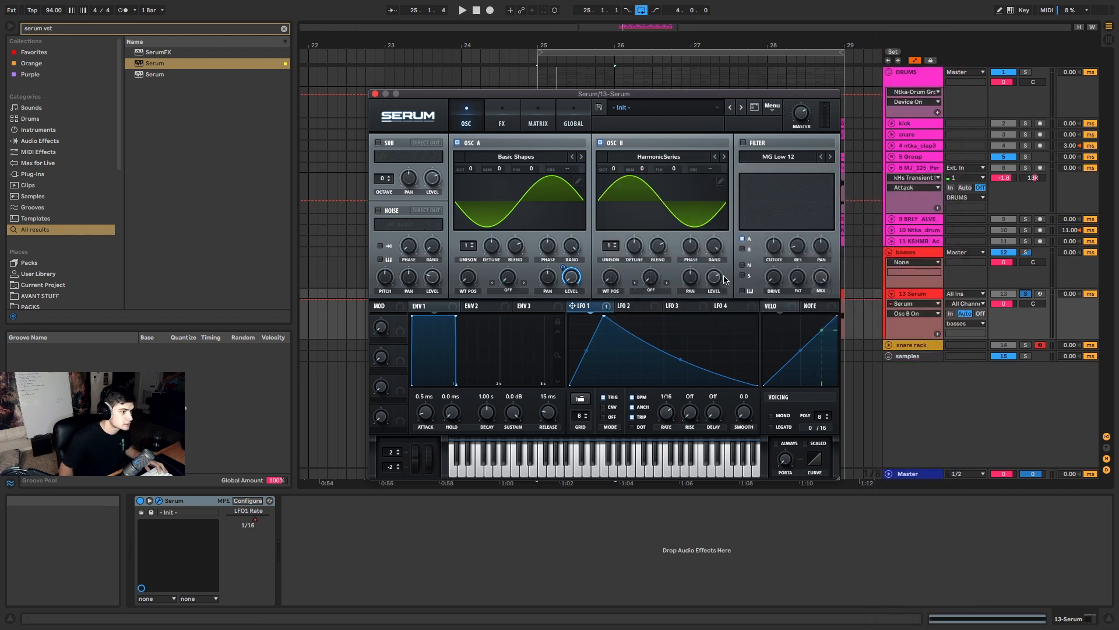
# Step: Assign LFO 1 to Osc B's level and raise Osc B's wavetable position to a higher harmonic
pyautogui.click(715, 278)
pyautogui.moveTo(745, 261); pyautogui.dragTo(713, 278)
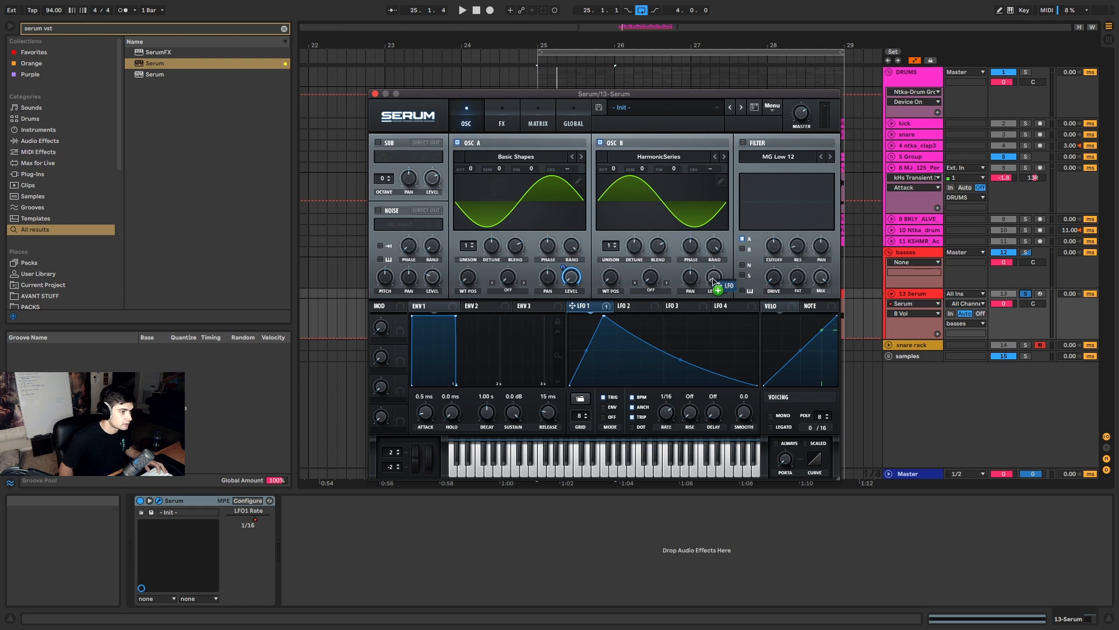
pyautogui.moveTo(616, 279); pyautogui.dragTo(620, 239)
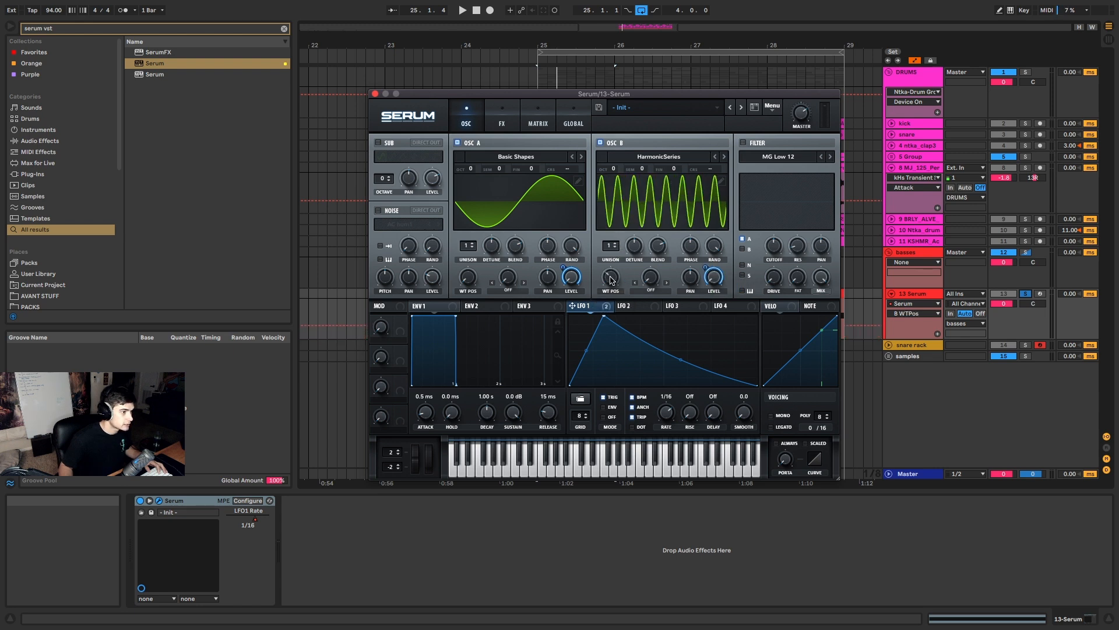
# Step: Play the bass and set the LFO 1 Smooth amount to 61.2
pyautogui.press('space')
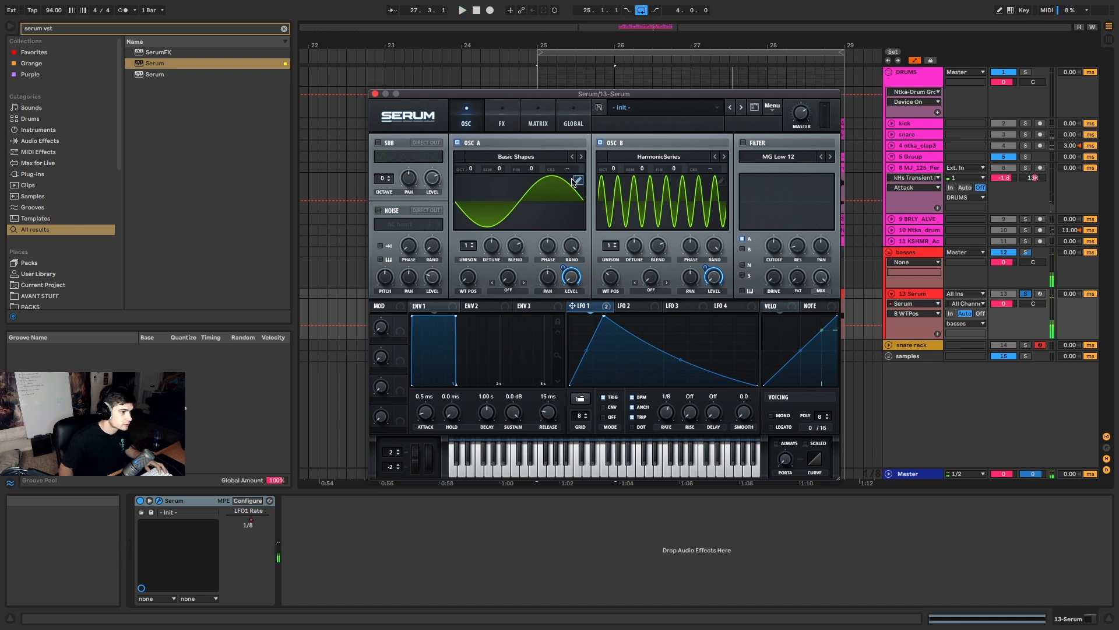
pyautogui.moveTo(465, 165); pyautogui.dragTo(470, 184)
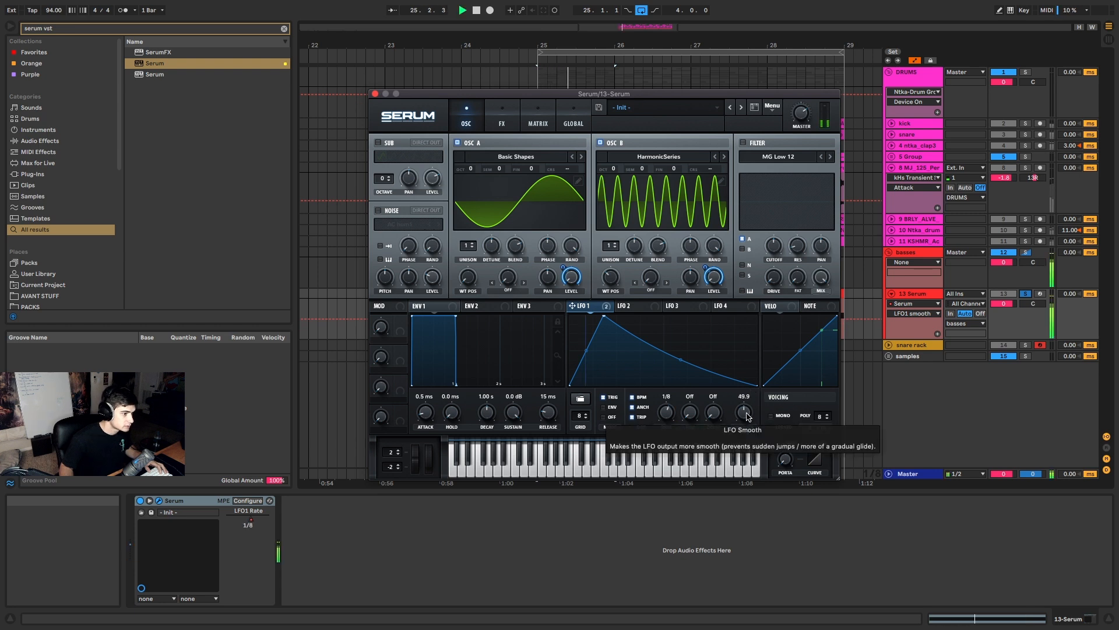
pyautogui.moveTo(749, 417)
pyautogui.mouseDown()
pyautogui.moveTo(750, 401)
pyautogui.moveTo(749, 416)
pyautogui.mouseUp()
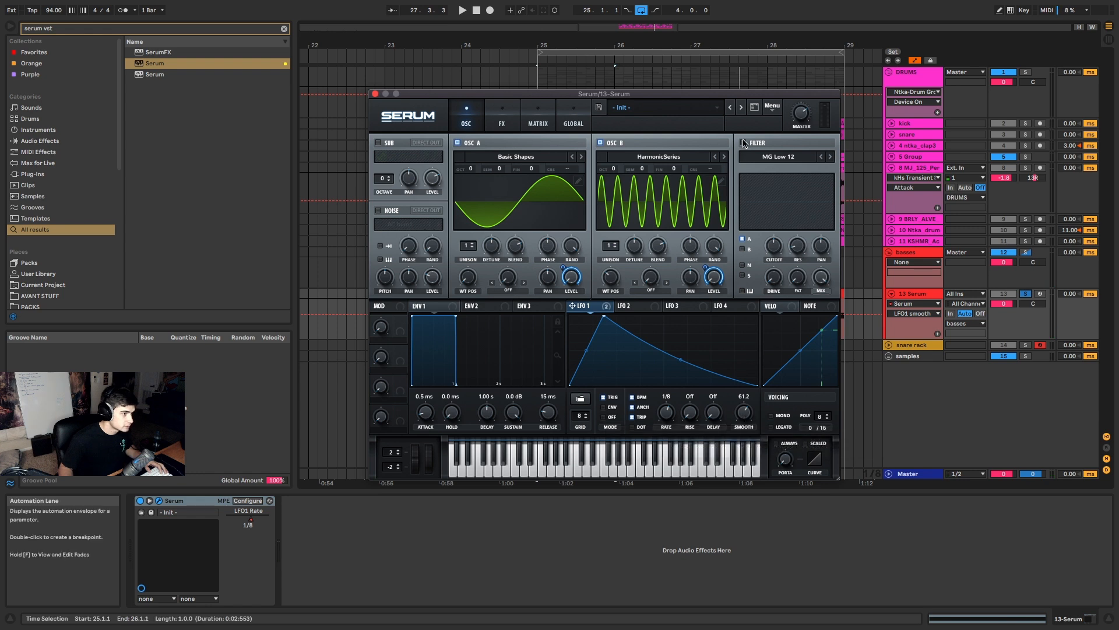
# Step: Enable the Serum filter and set its type to Add Bass from the Misc category
pyautogui.click(743, 143)
pyautogui.click(769, 157)
pyautogui.moveTo(779, 202)
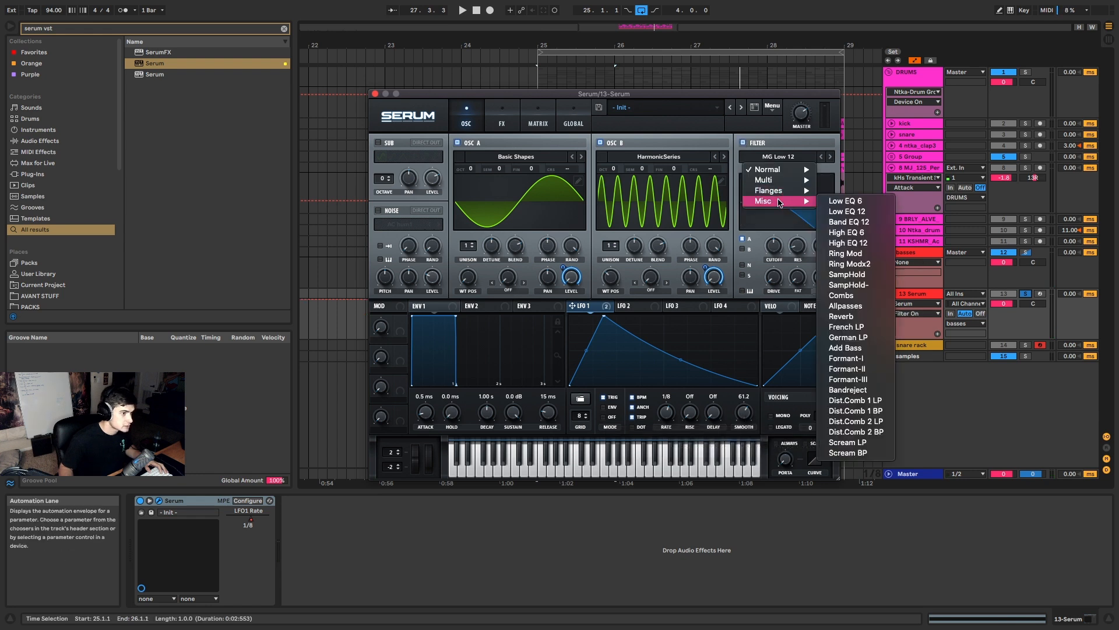
pyautogui.click(854, 349)
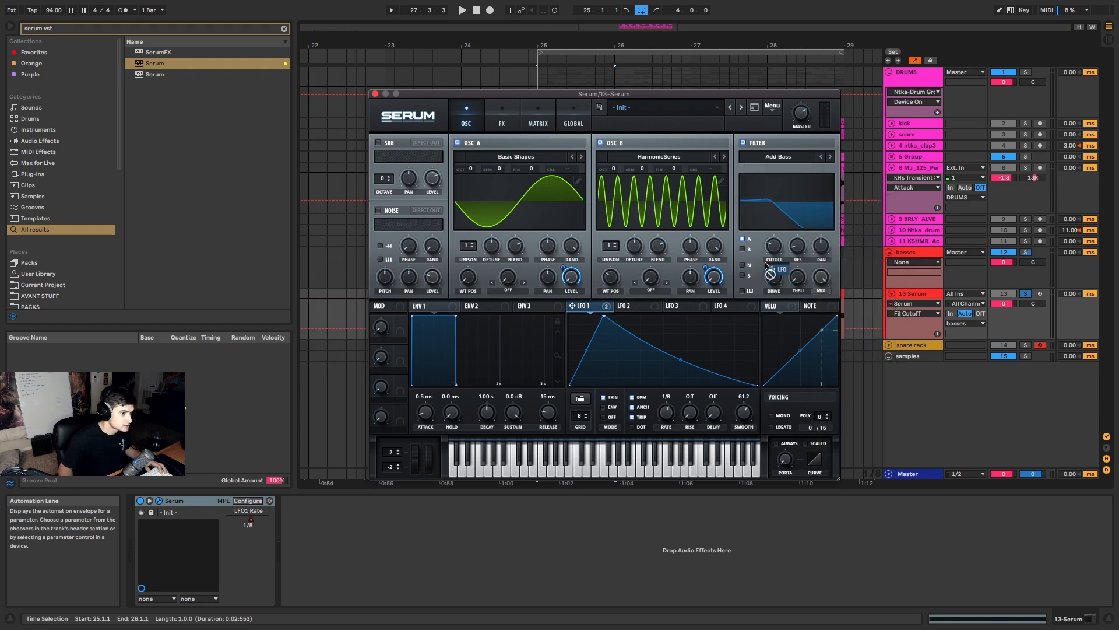
# Step: Assign LFO 1 to the filter's cutoff and resonance, and audition the bass
pyautogui.moveTo(770, 267); pyautogui.dragTo(773, 247)
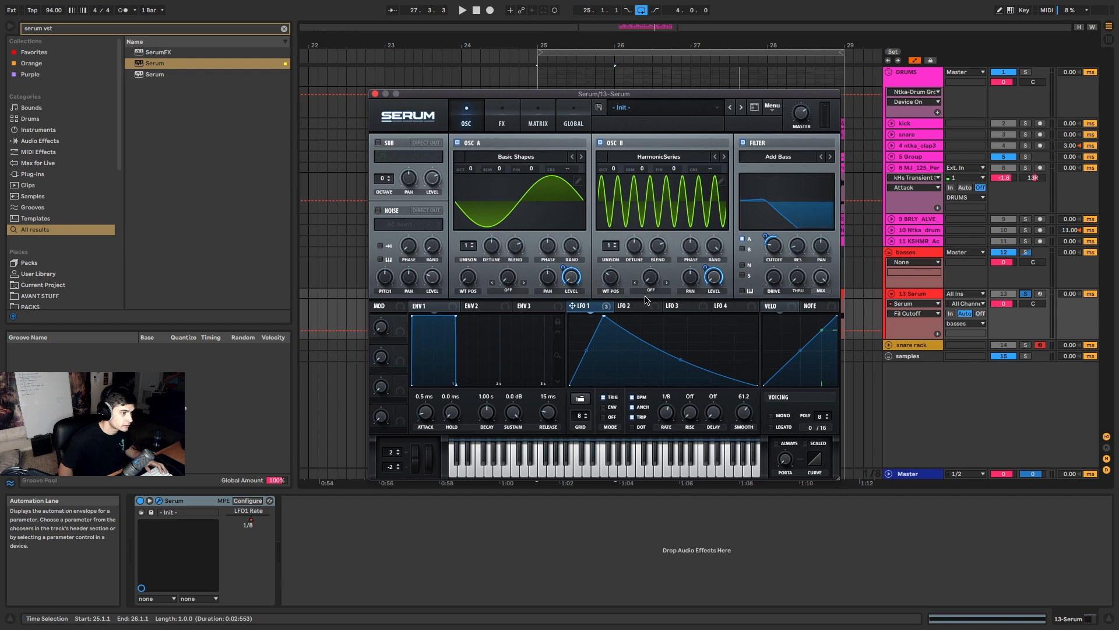
pyautogui.moveTo(603, 306); pyautogui.dragTo(792, 258)
pyautogui.press('space')
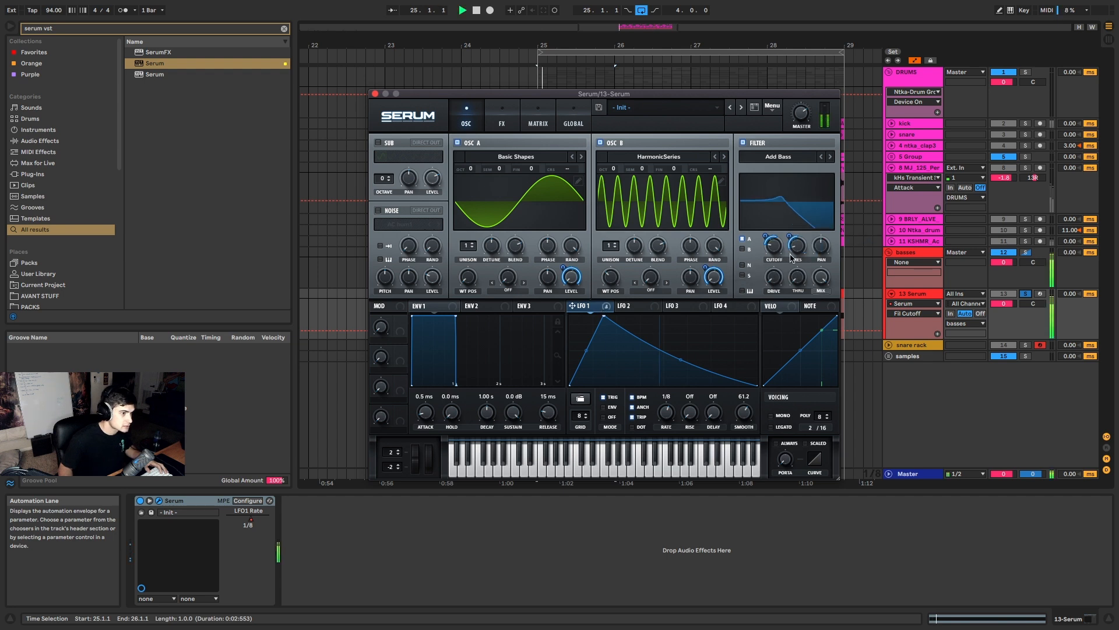
# Step: Route Osc B through the filter, fine-tune the cutoff and resonance, and assign LFO 1 to the filter's drive
pyautogui.click(742, 249)
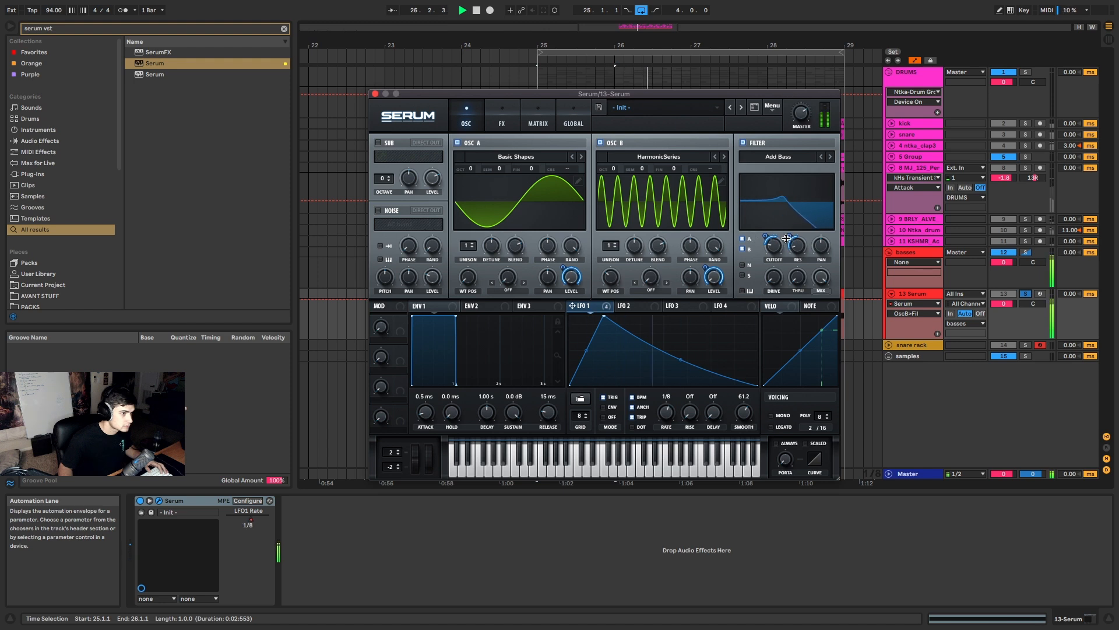
pyautogui.moveTo(774, 241); pyautogui.dragTo(774, 245)
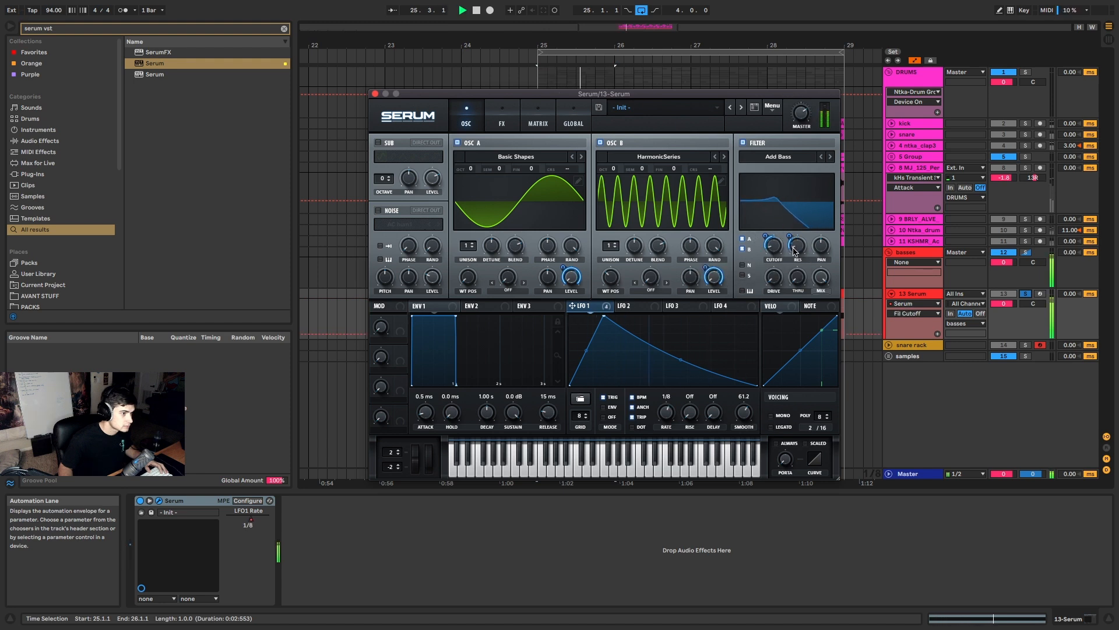
pyautogui.click(794, 251)
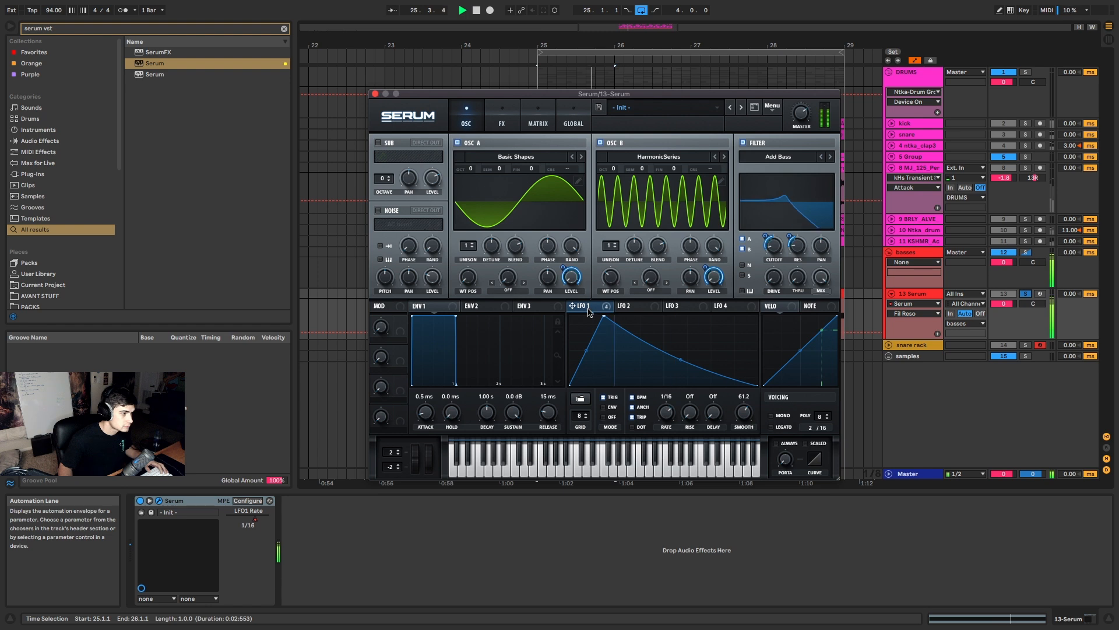
pyautogui.moveTo(588, 311); pyautogui.dragTo(773, 277)
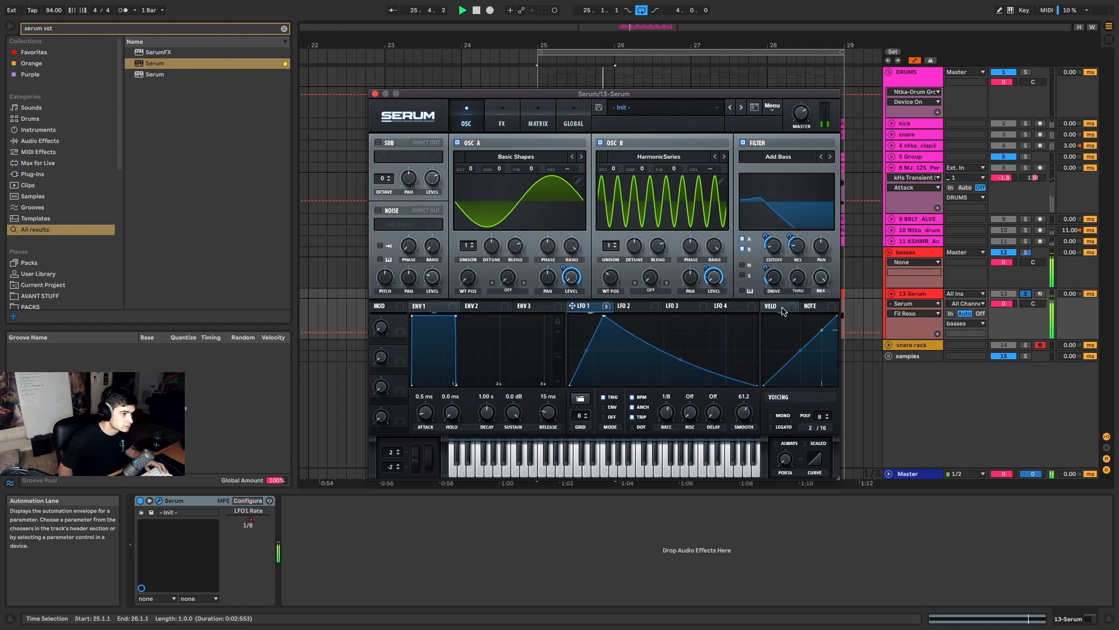
# Step: Enable the distortion effect, place it first in Serum's effects chain, and play the bass
pyautogui.click(502, 116)
pyautogui.click(412, 160)
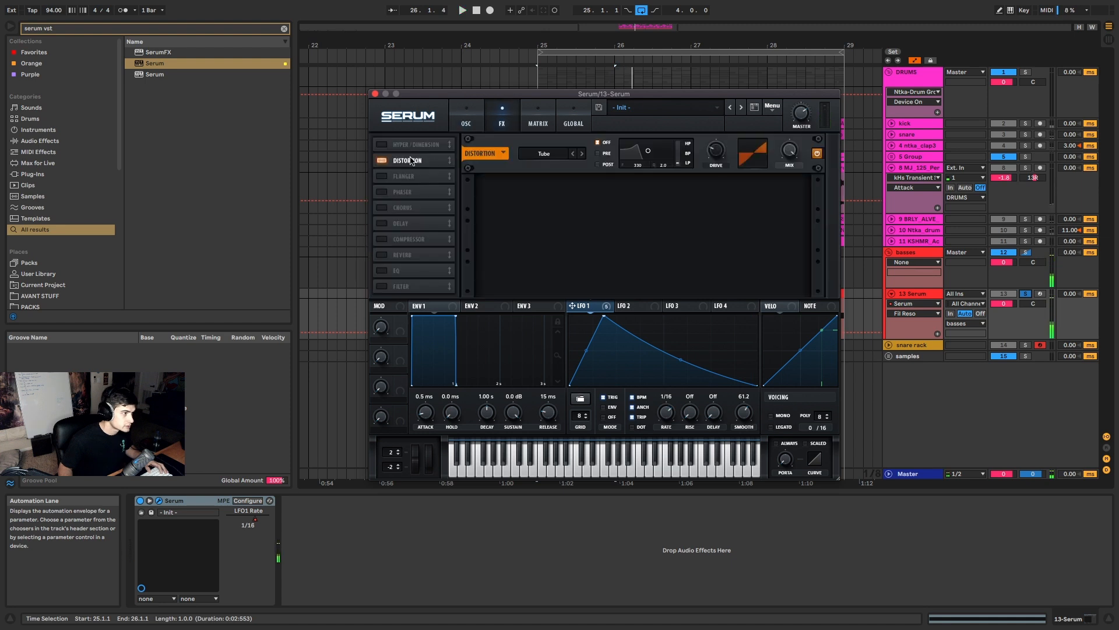
pyautogui.moveTo(412, 160); pyautogui.dragTo(437, 142)
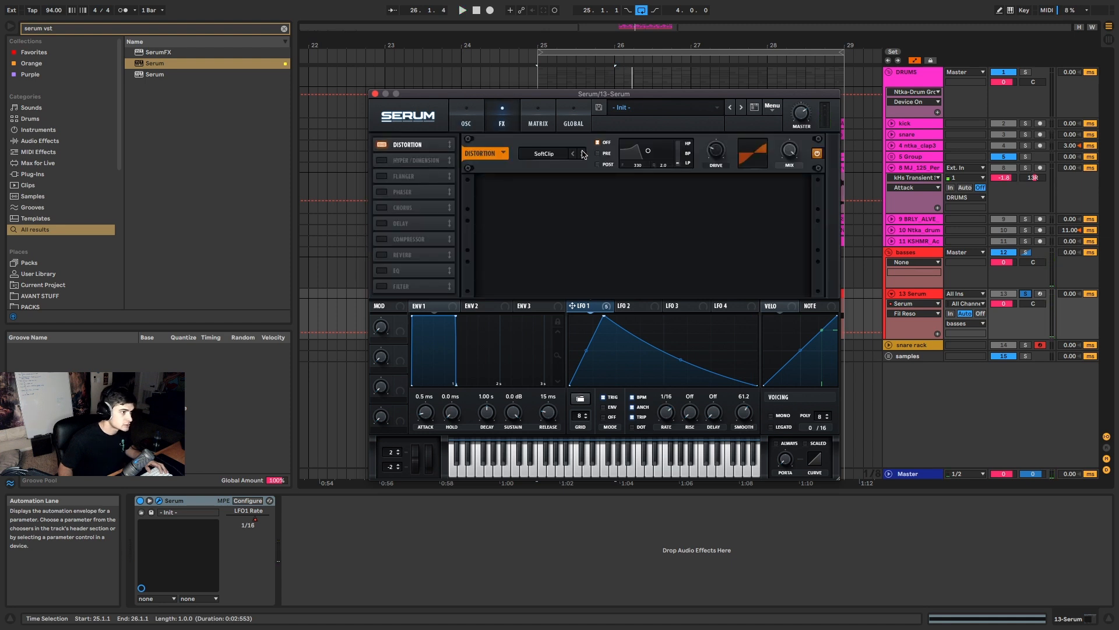
pyautogui.press('space')
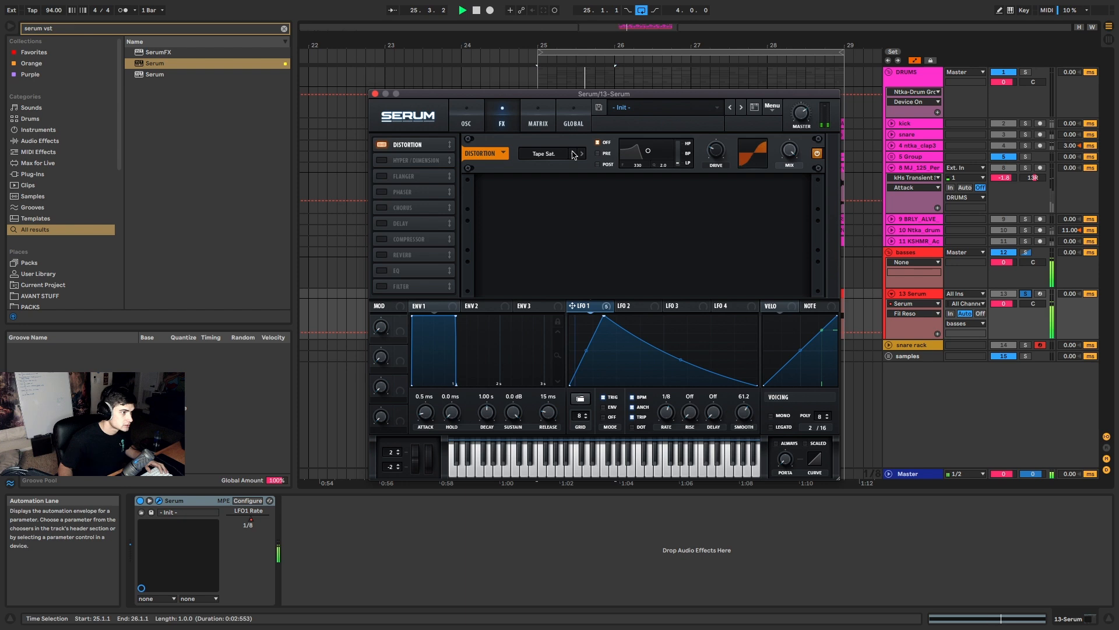
# Step: Raise the distortion's drive and audition the distortion types during playback, settling on Tube
pyautogui.click(467, 110)
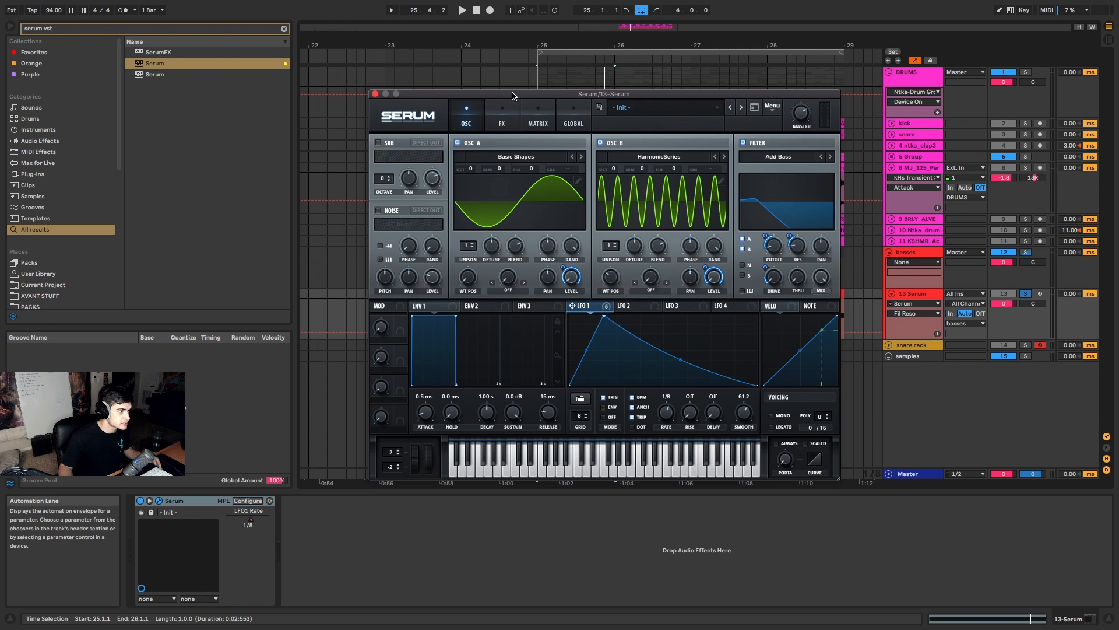
pyautogui.click(504, 115)
pyautogui.click(474, 119)
pyautogui.click(506, 116)
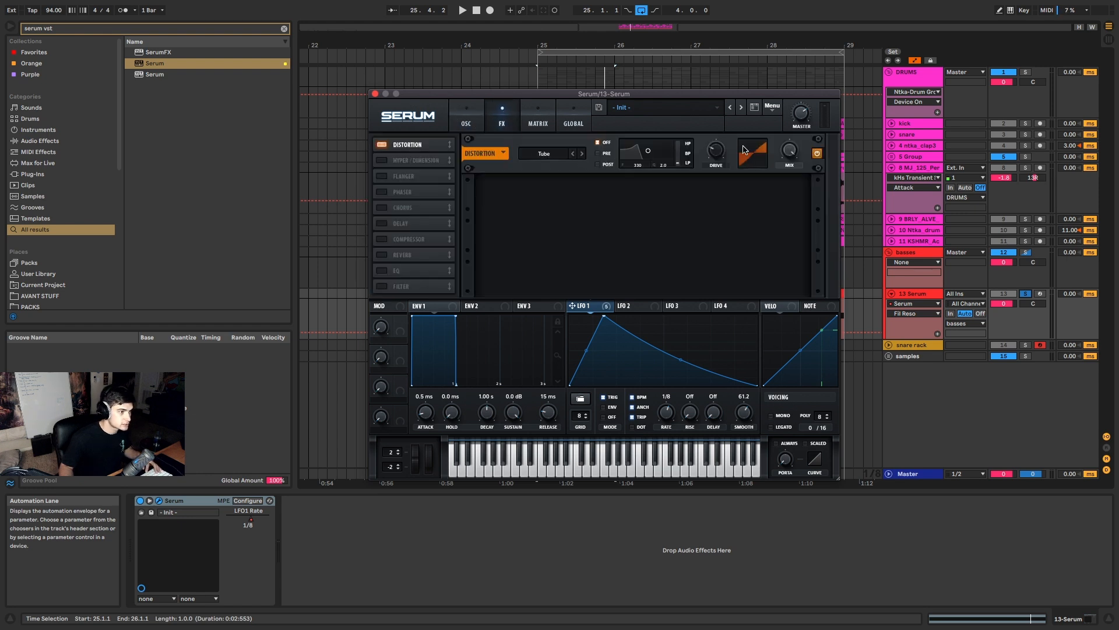
pyautogui.moveTo(744, 150); pyautogui.dragTo(743, 137)
pyautogui.press('space')
pyautogui.click(583, 153)
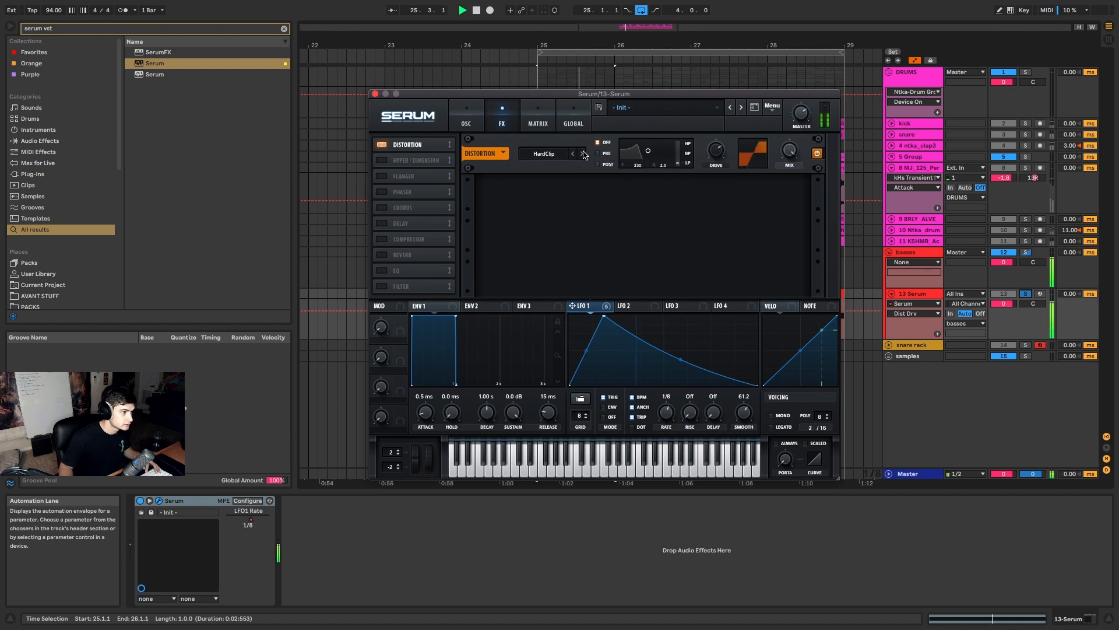
pyautogui.click(583, 153)
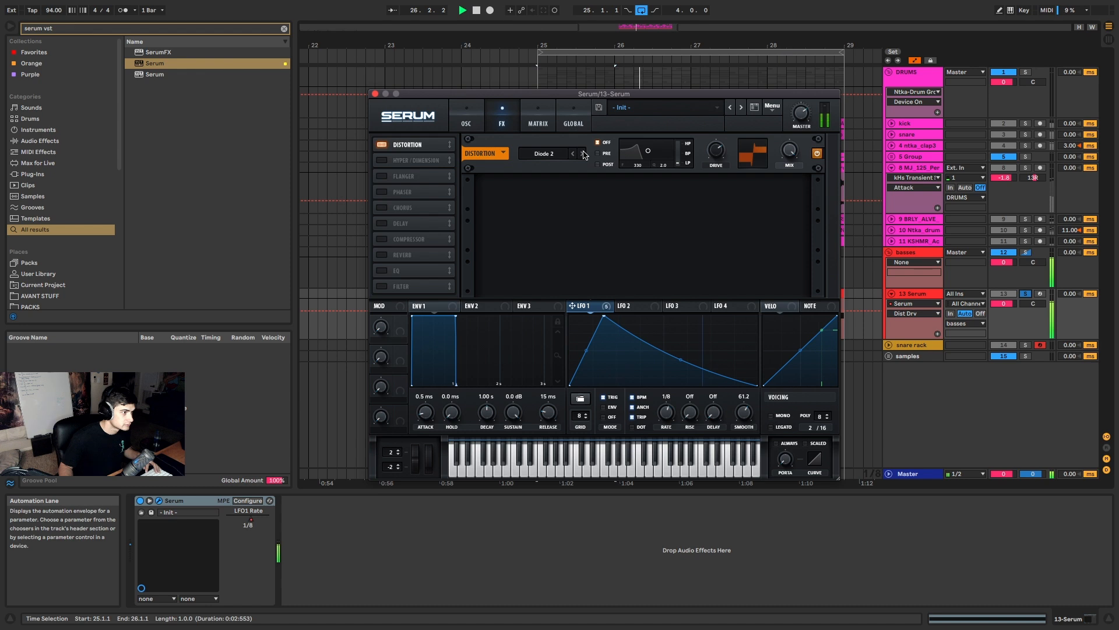
pyautogui.click(583, 153)
pyautogui.click(583, 153)
pyautogui.click(583, 153)
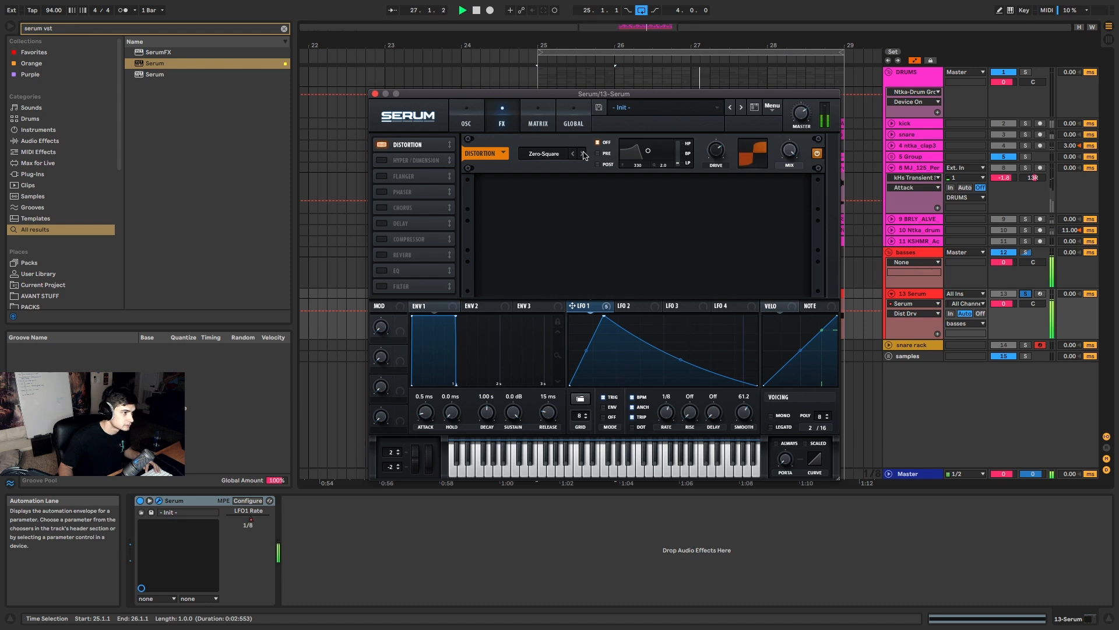
pyautogui.click(583, 153)
pyautogui.click(583, 154)
pyautogui.click(583, 153)
pyautogui.click(583, 154)
pyautogui.click(583, 153)
pyautogui.click(583, 153)
pyautogui.click(583, 154)
pyautogui.click(583, 153)
# Step: Set the Tube distortion's drive to about 70% and fine-tune it while the bass plays
pyautogui.moveTo(716, 150); pyautogui.dragTo(721, 151)
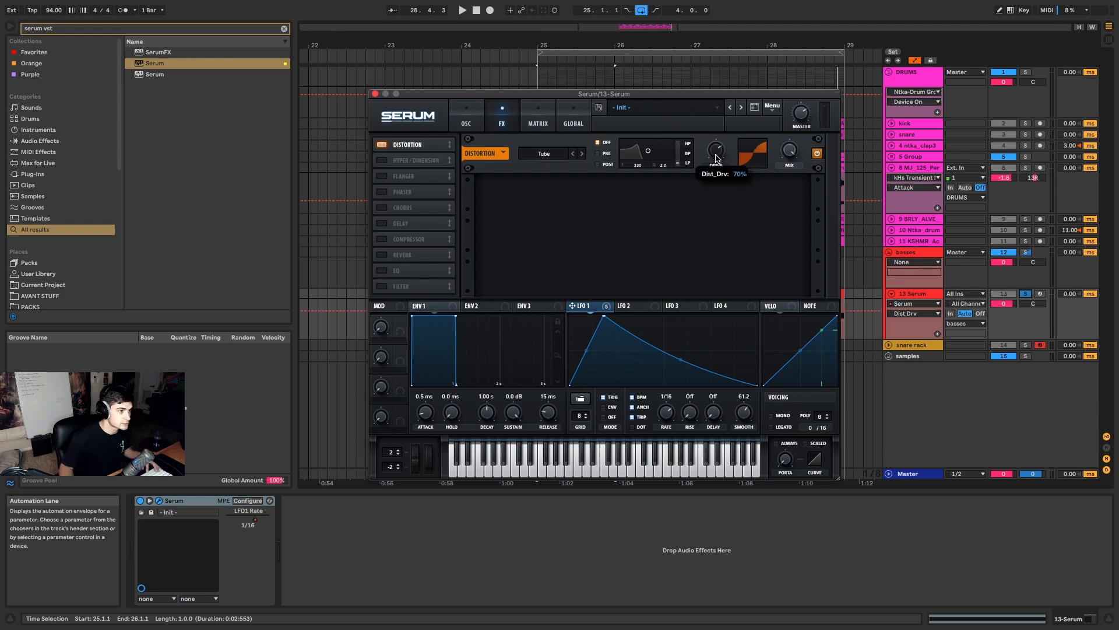
pyautogui.press('space')
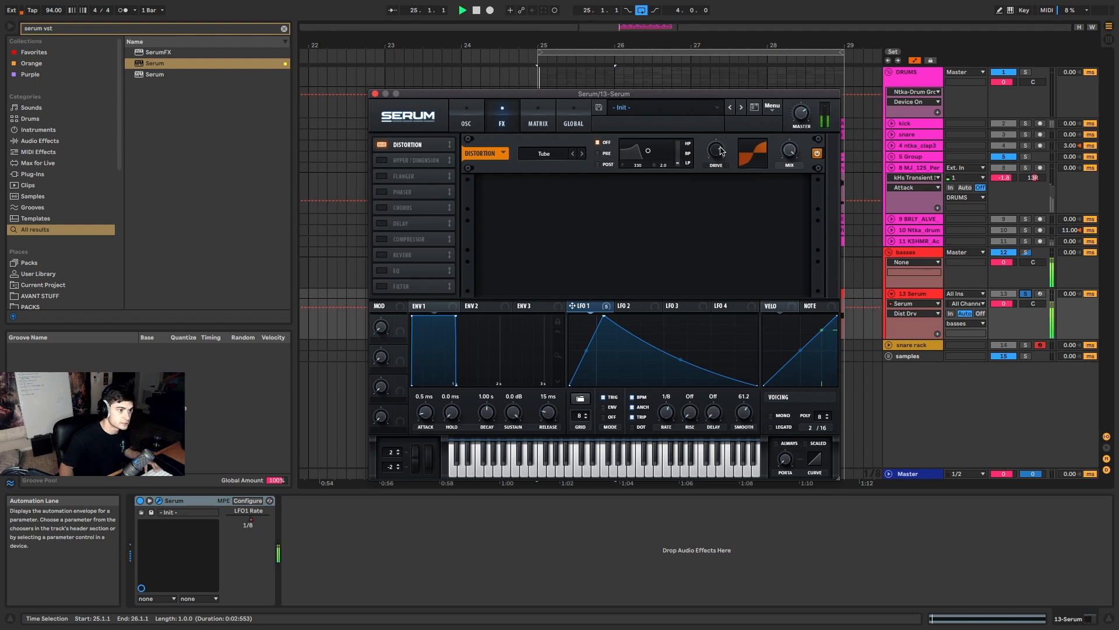
pyautogui.moveTo(721, 150); pyautogui.dragTo(723, 147)
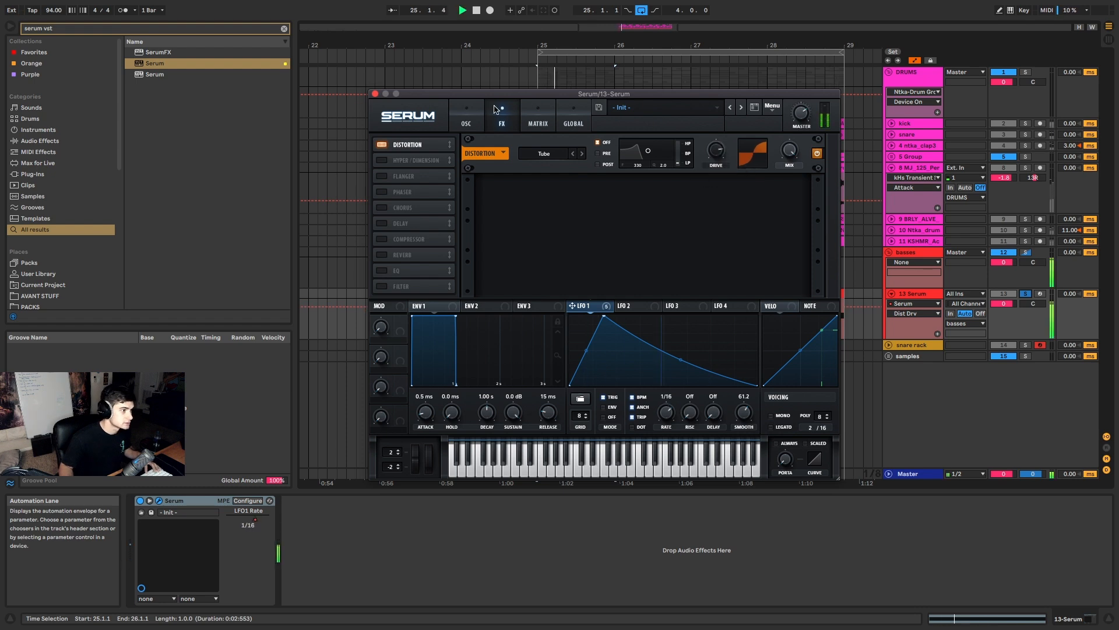
# Step: Raise Osc B by one octave and temporarily unsolo the Serum track to audition the bass with the drums
pyautogui.click(466, 116)
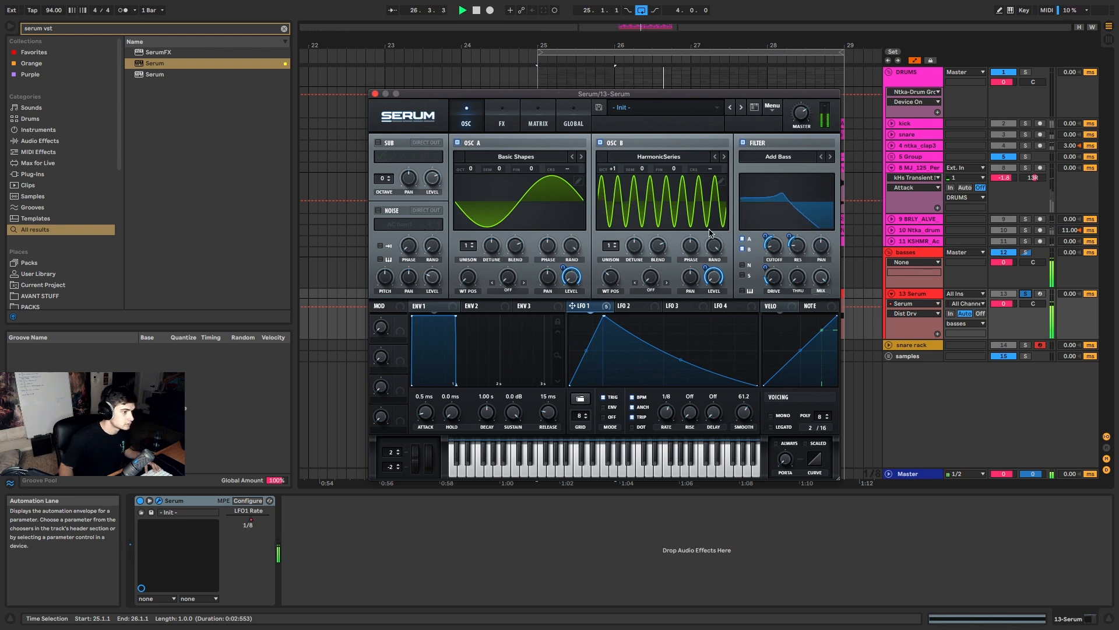
pyautogui.click(1025, 294)
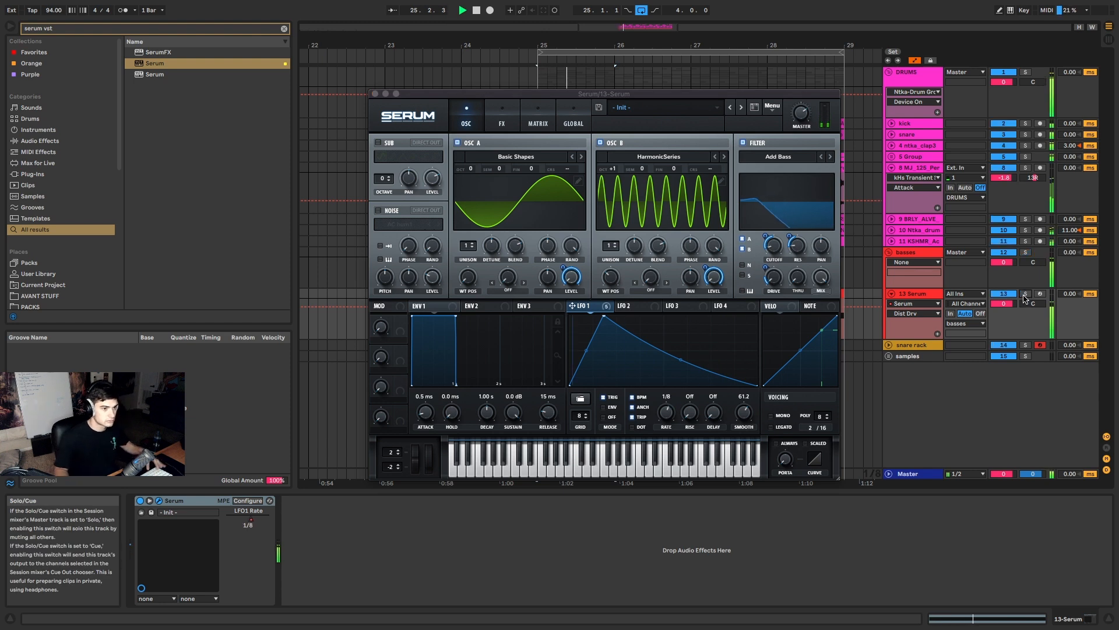
pyautogui.click(1025, 294)
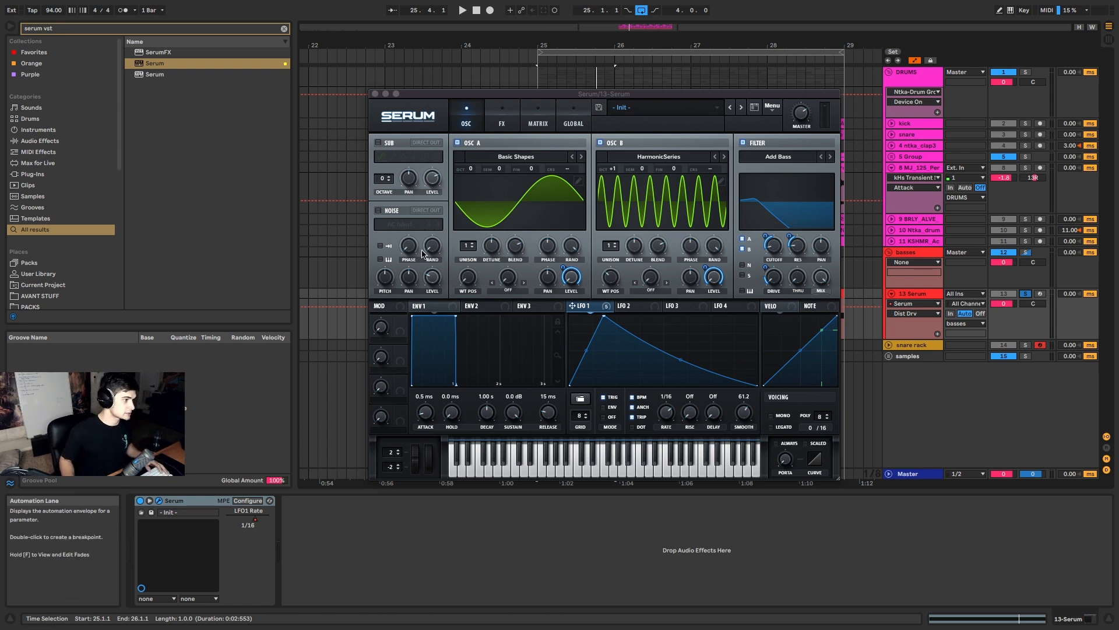
# Step: Enable the noise oscillator with the Analog BrightWhite sample, assign LFO 1 to its level, and audition it
pyautogui.click(379, 211)
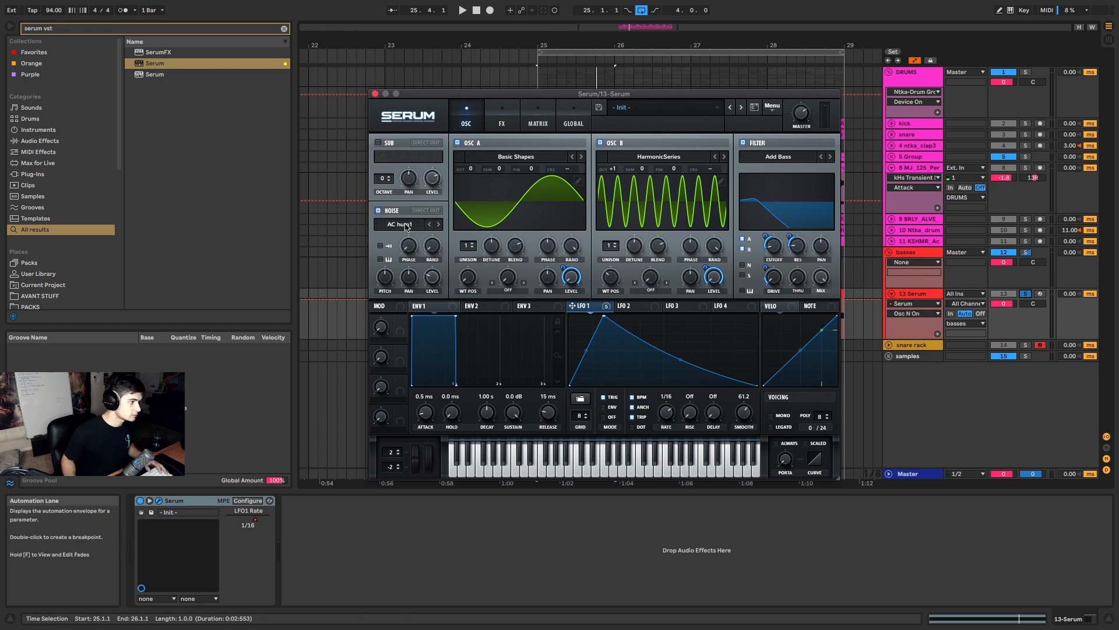
pyautogui.click(400, 224)
pyautogui.moveTo(420, 237)
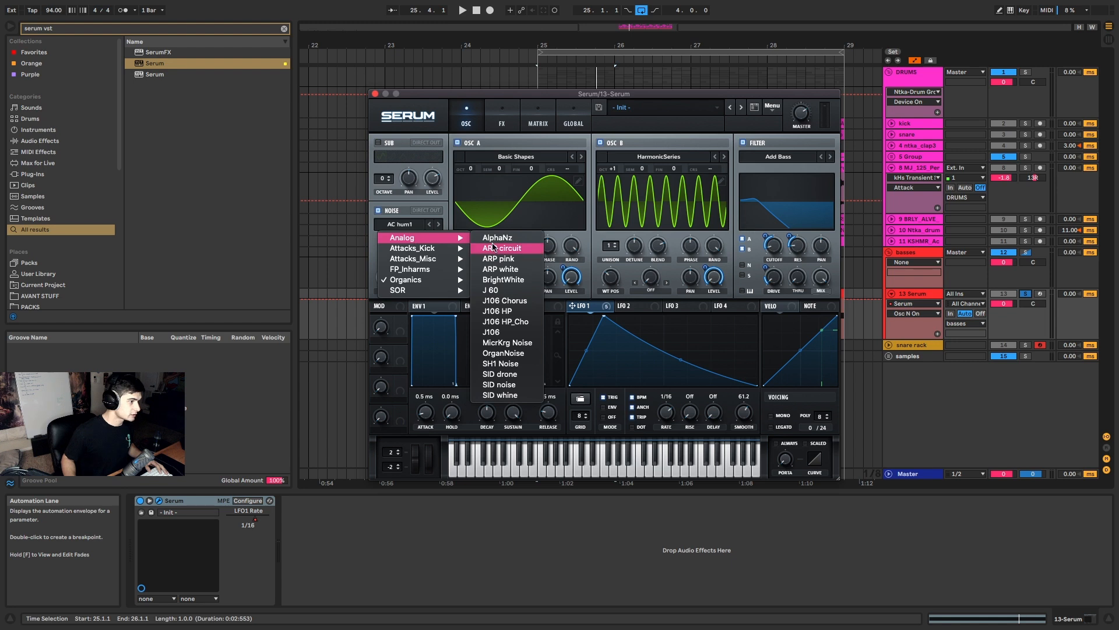
pyautogui.click(531, 281)
pyautogui.moveTo(597, 308); pyautogui.dragTo(433, 300)
pyautogui.press('space')
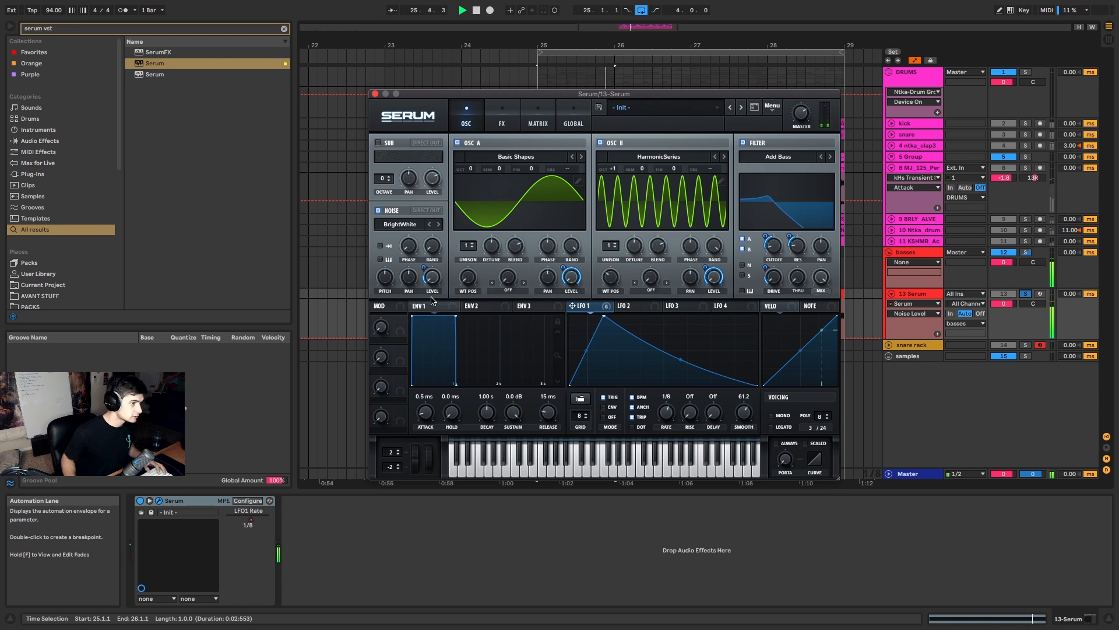
pyautogui.press('space')
pyautogui.click(375, 93)
# Step: Add Erosion after Serum in Wide Noise mode, with its frequency at 18.0 kHz and amount at 0.00
pyautogui.press('super+f')
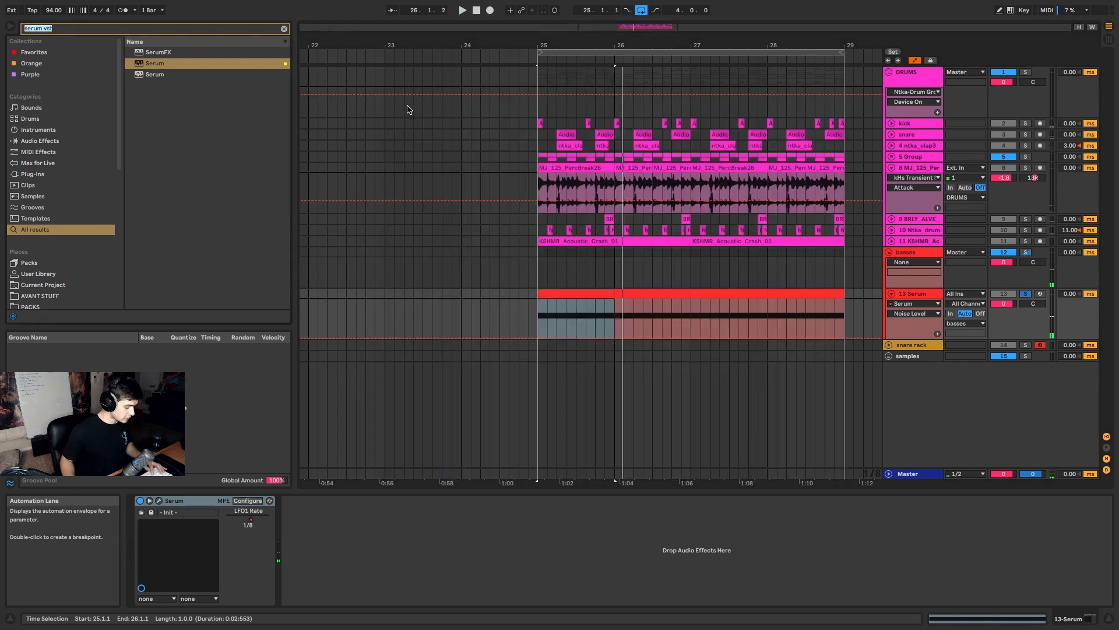
pyautogui.write('ero')
pyautogui.press('Down')
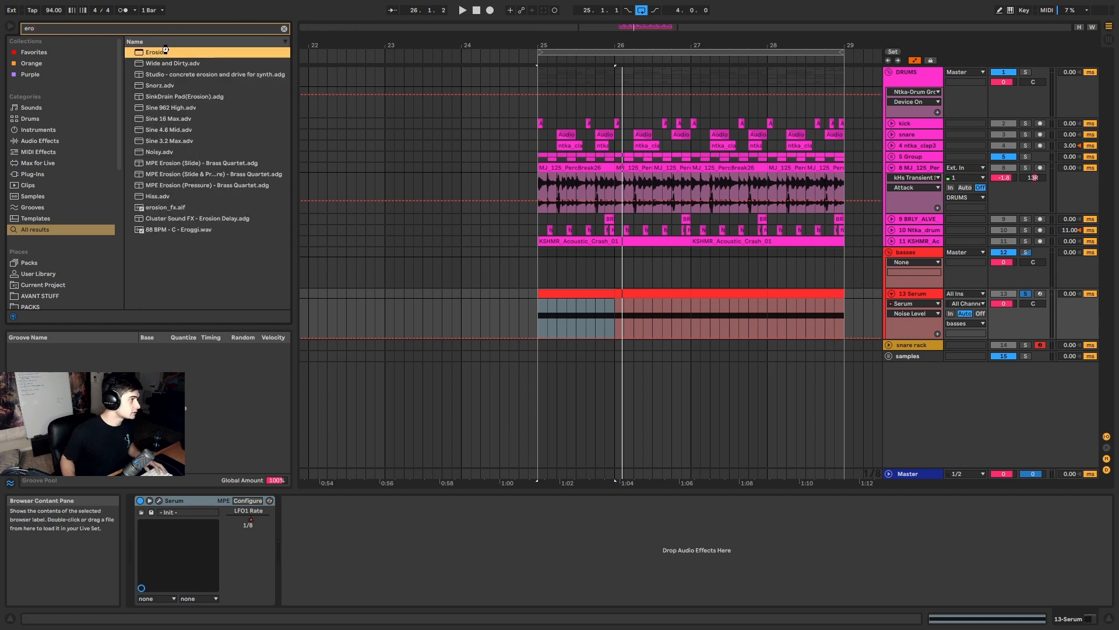
pyautogui.press('Return')
pyautogui.click(327, 568)
pyautogui.moveTo(320, 551); pyautogui.dragTo(367, 539)
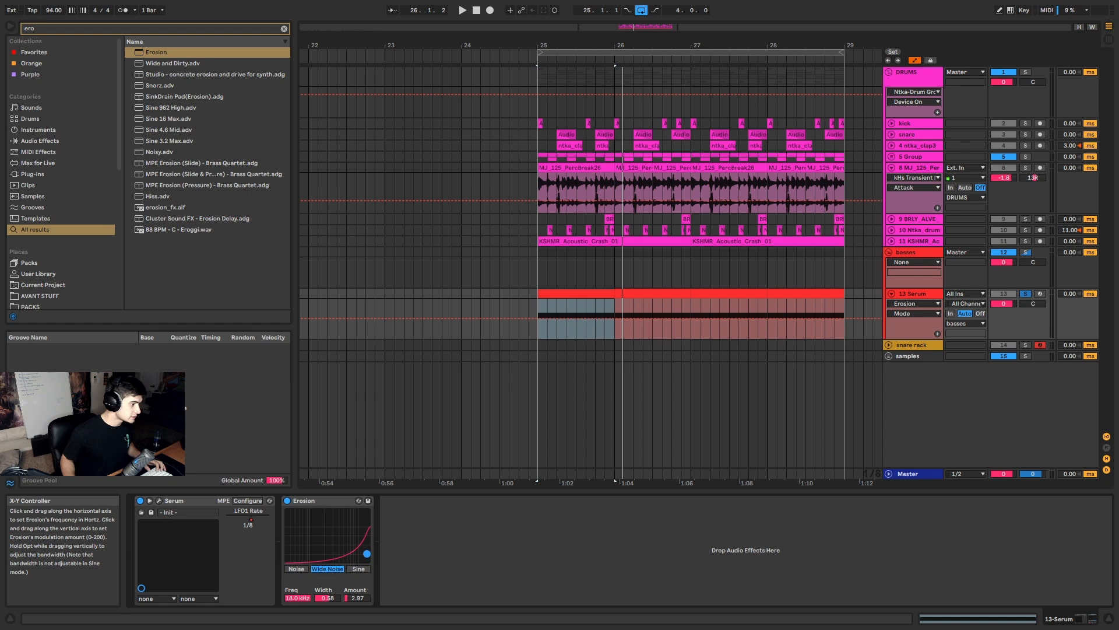
# Step: Add an Envelope Follower after Erosion and map it to Erosion's Amount
pyautogui.press('super+f')
pyautogui.write('envelo')
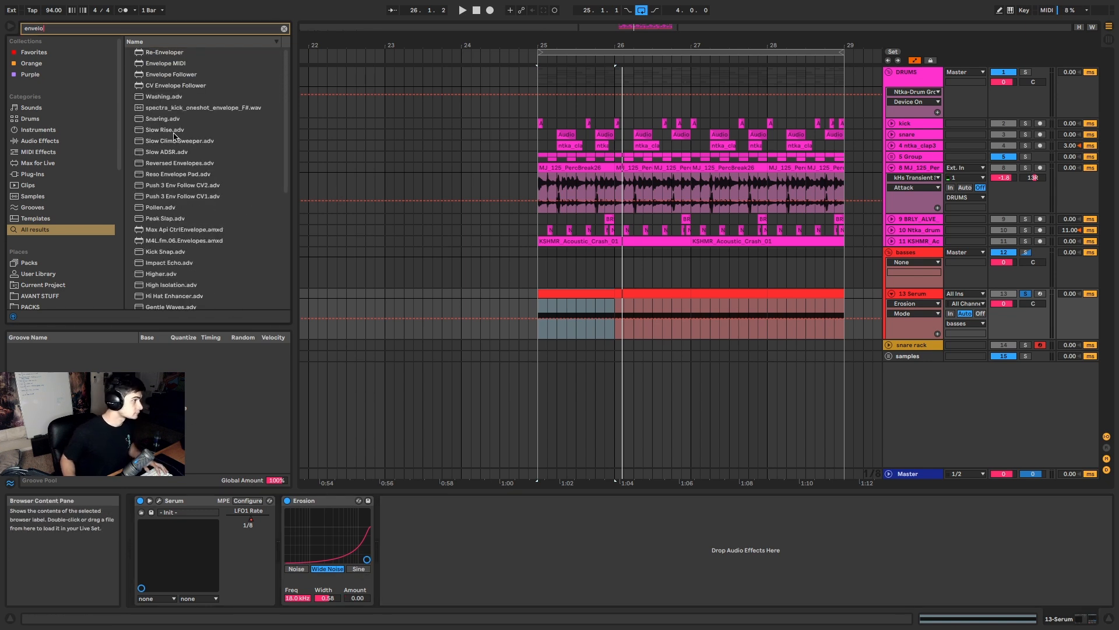
pyautogui.click(176, 73)
pyautogui.moveTo(445, 550); pyautogui.dragTo(423, 527)
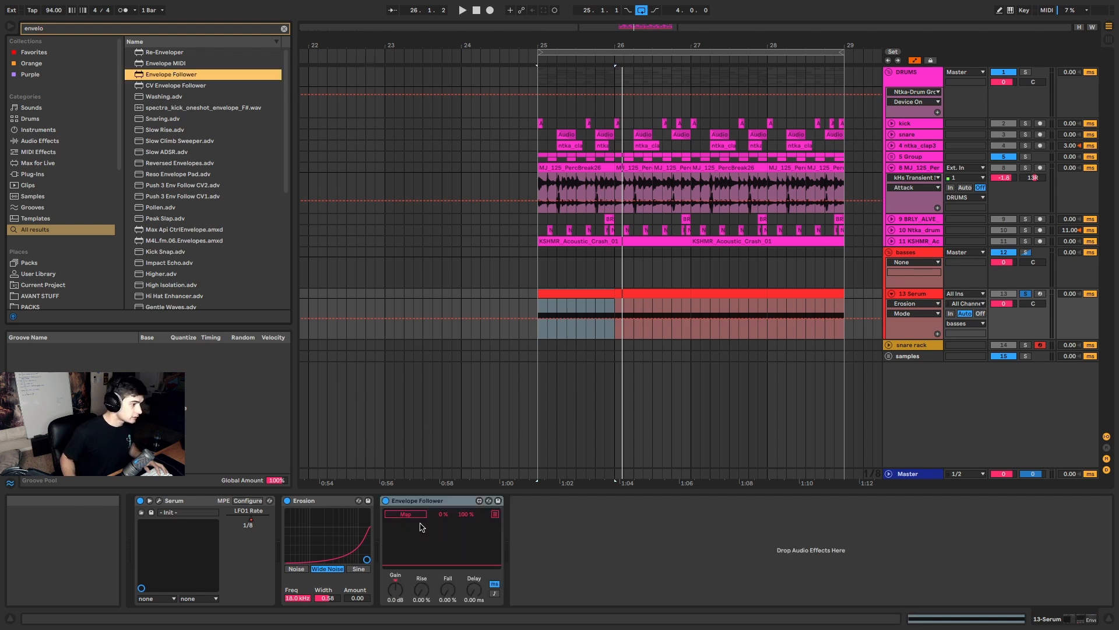
pyautogui.click(412, 516)
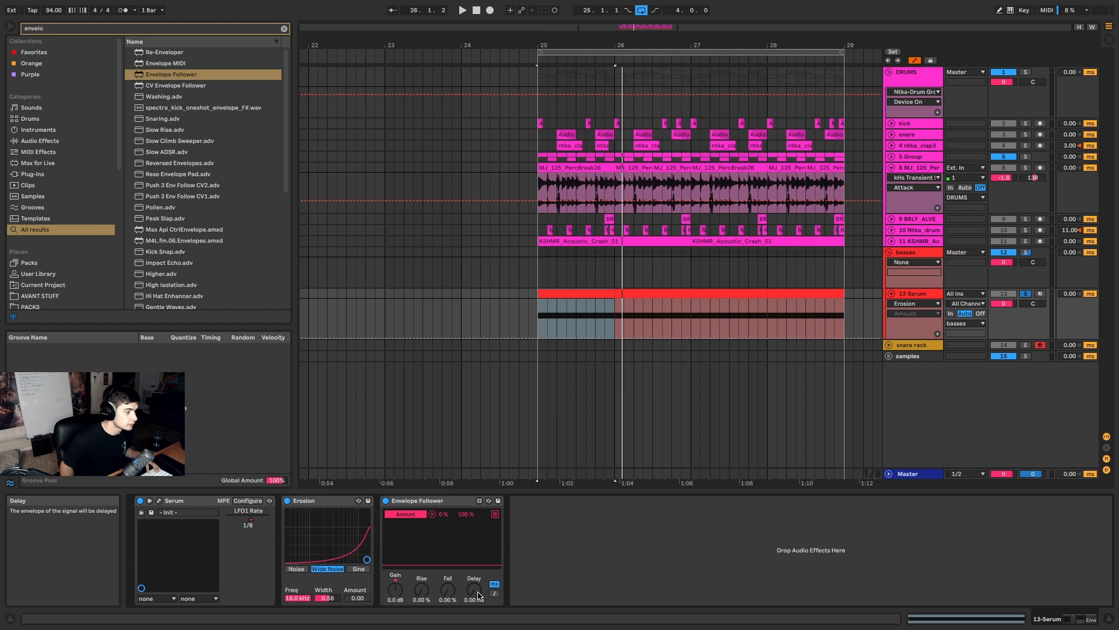
# Step: Play the bass and set the minimum of the Envelope Follower's mapping to 27%
pyautogui.press('space')
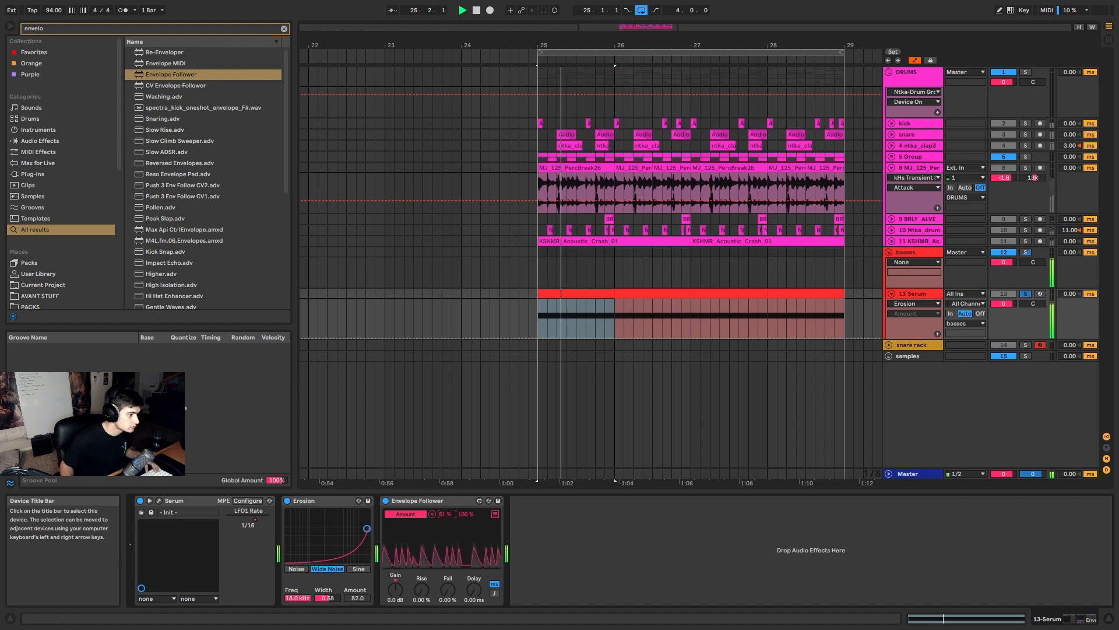
pyautogui.moveTo(445, 514); pyautogui.dragTo(445, 524)
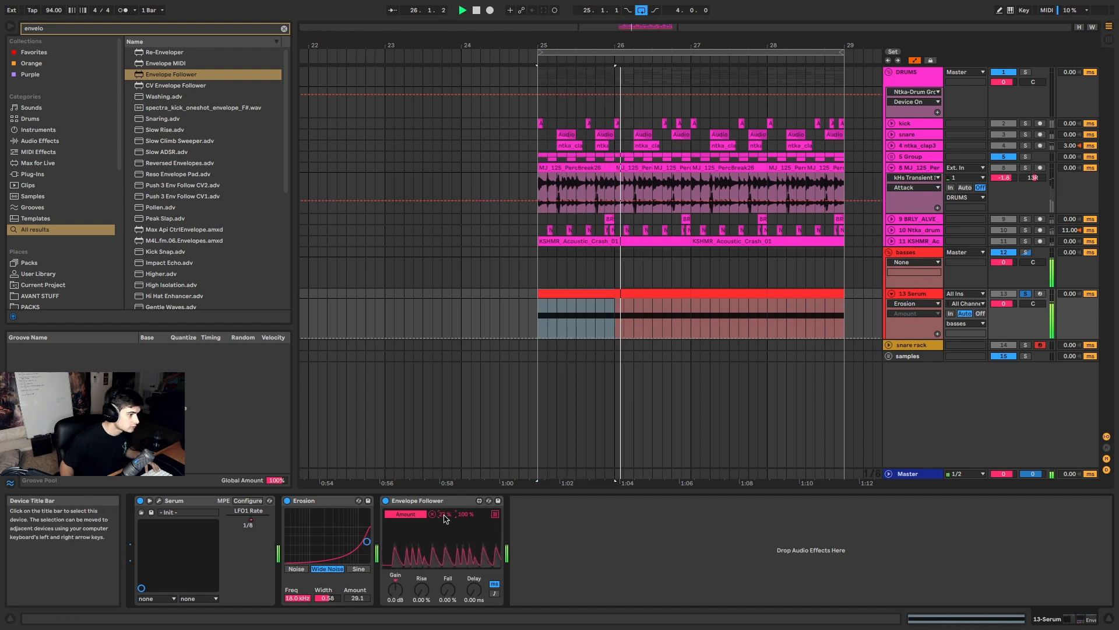
pyautogui.press('space')
# Step: Set the Envelope Follower's delay to 19.7 ms and Erosion's width to 1.24 during playback
pyautogui.moveTo(474, 590); pyautogui.dragTo(474, 583)
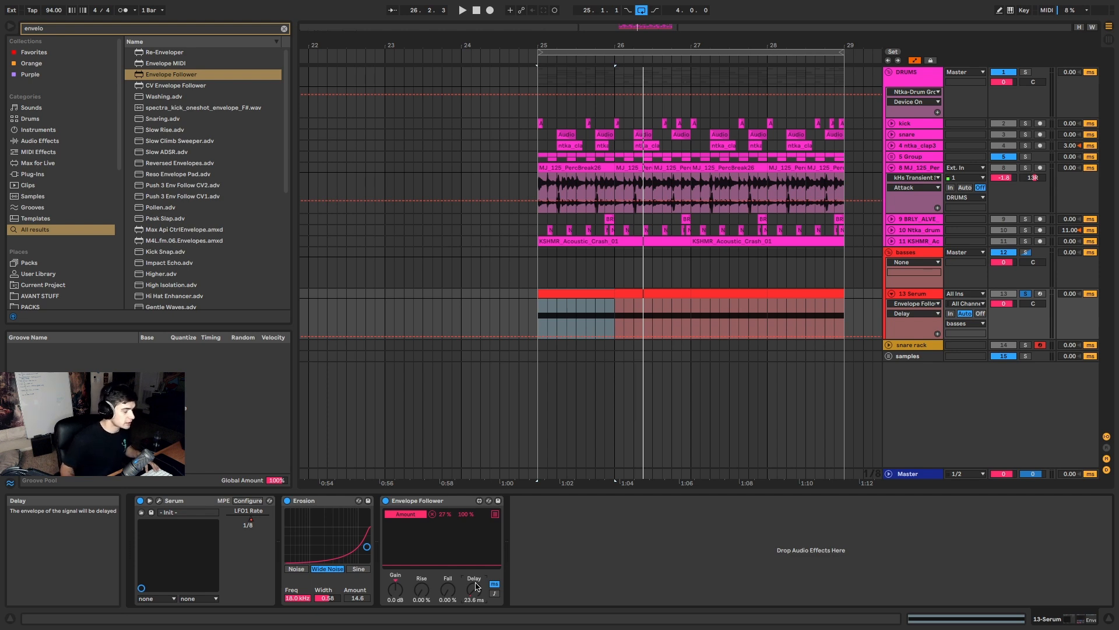
pyautogui.press('space')
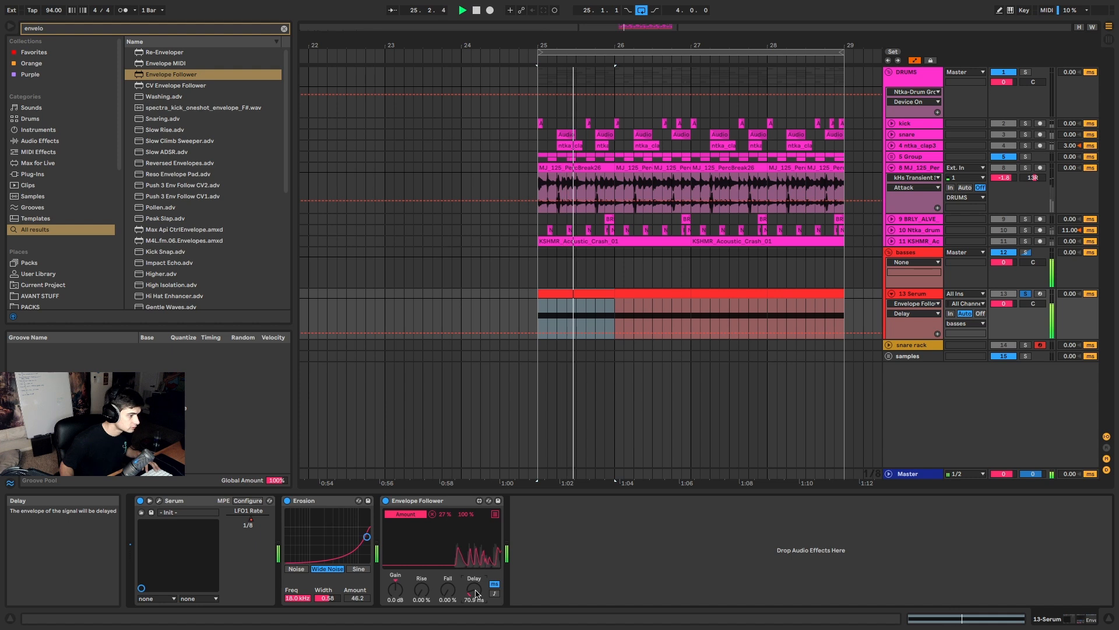
pyautogui.moveTo(476, 586); pyautogui.dragTo(477, 590)
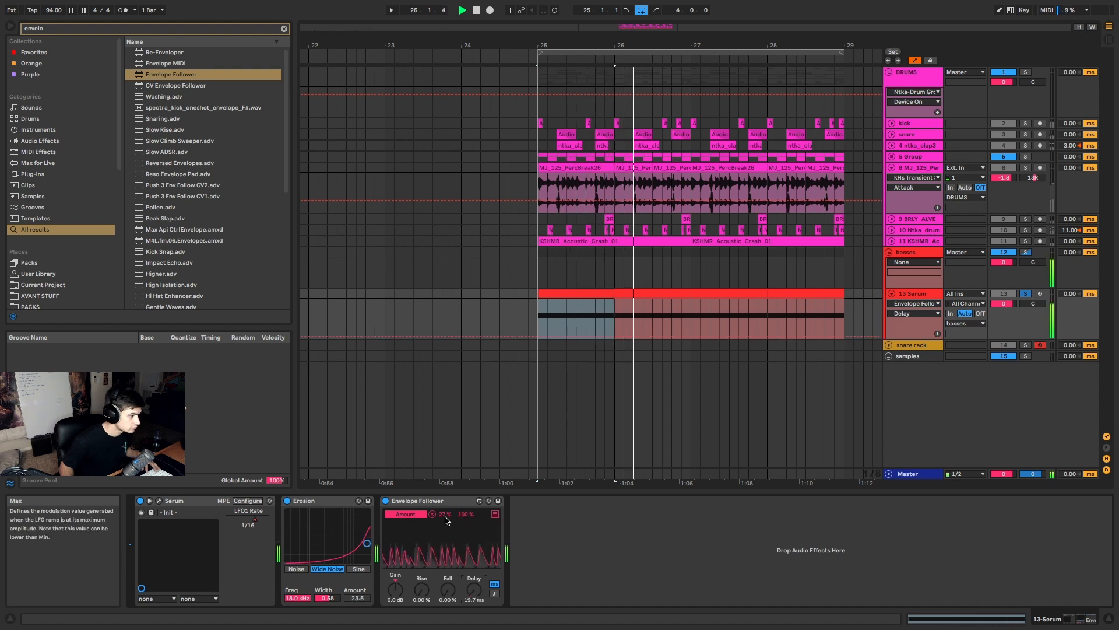
pyautogui.moveTo(328, 598); pyautogui.dragTo(328, 580)
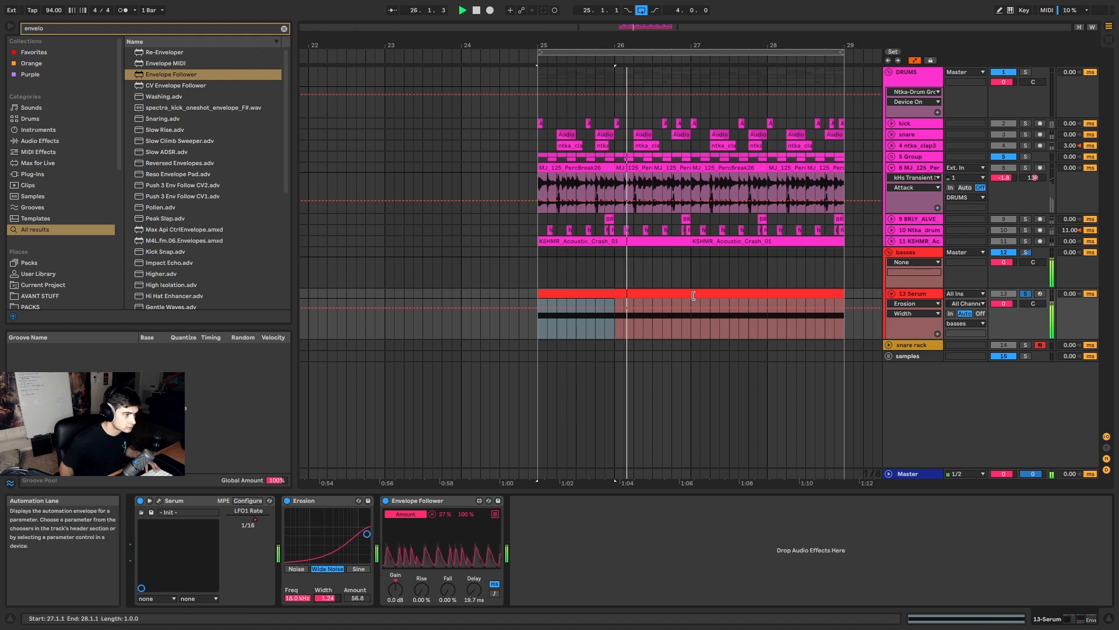
# Step: Add Chorus-Ensemble after the Envelope Follower in Ensemble mode, with its high-pass filter enabled and Dry/Wet at 27%
pyautogui.hotkey('ctrl', 'f')
pyautogui.write('chorus')
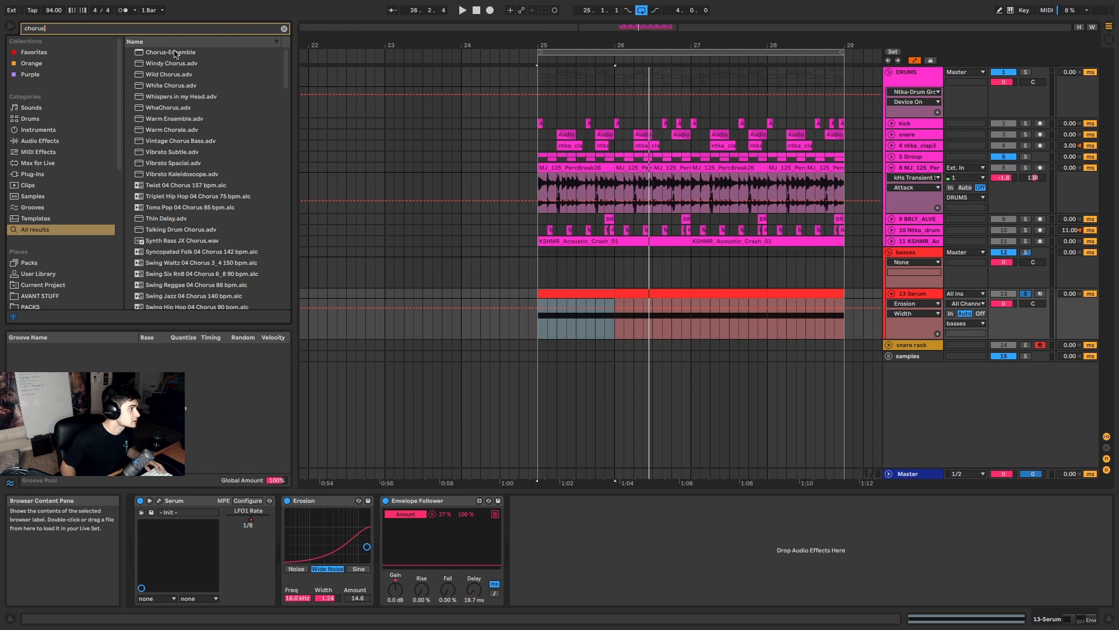
pyautogui.doubleClick(175, 54)
pyautogui.click(580, 547)
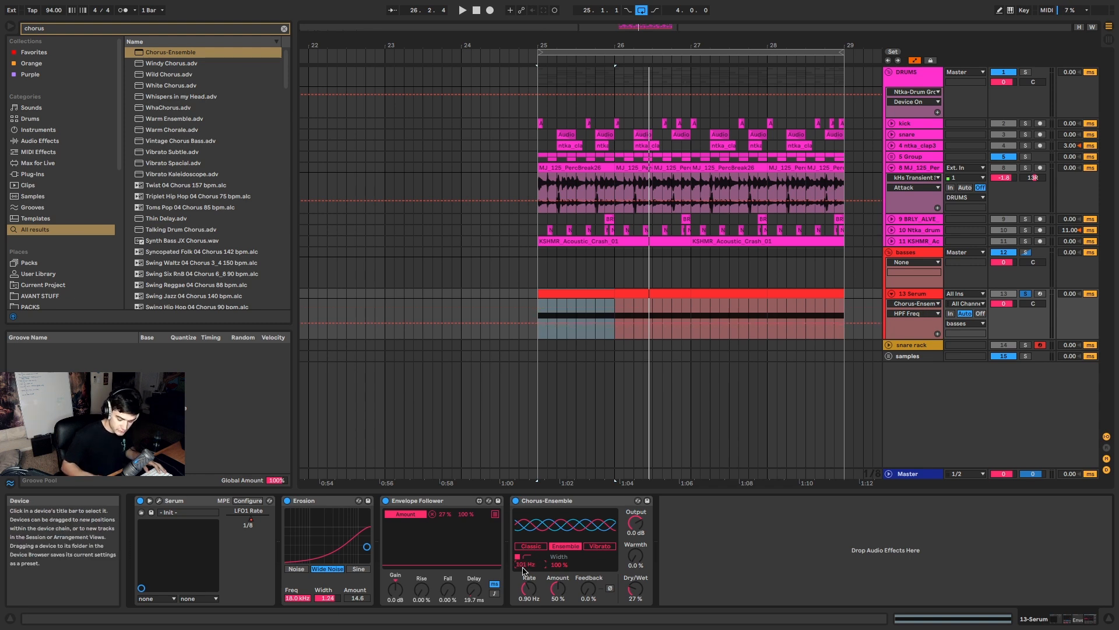
# Step: Set Chorus-Ensemble's feedback to 36% while auditioning the bass
pyautogui.press('space')
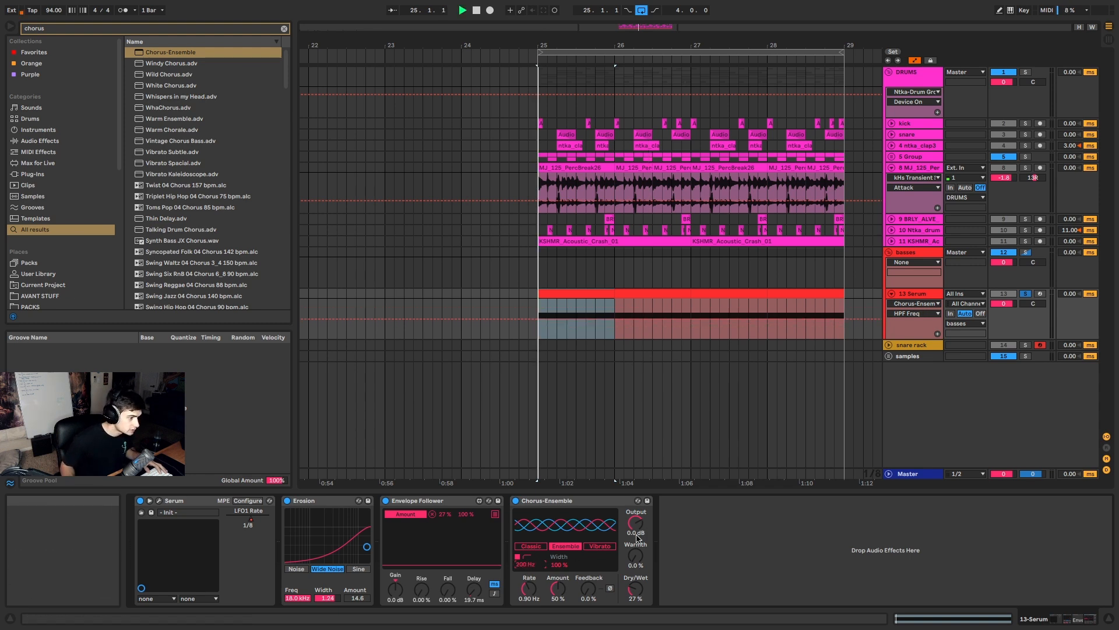
pyautogui.moveTo(588, 589); pyautogui.dragTo(589, 555)
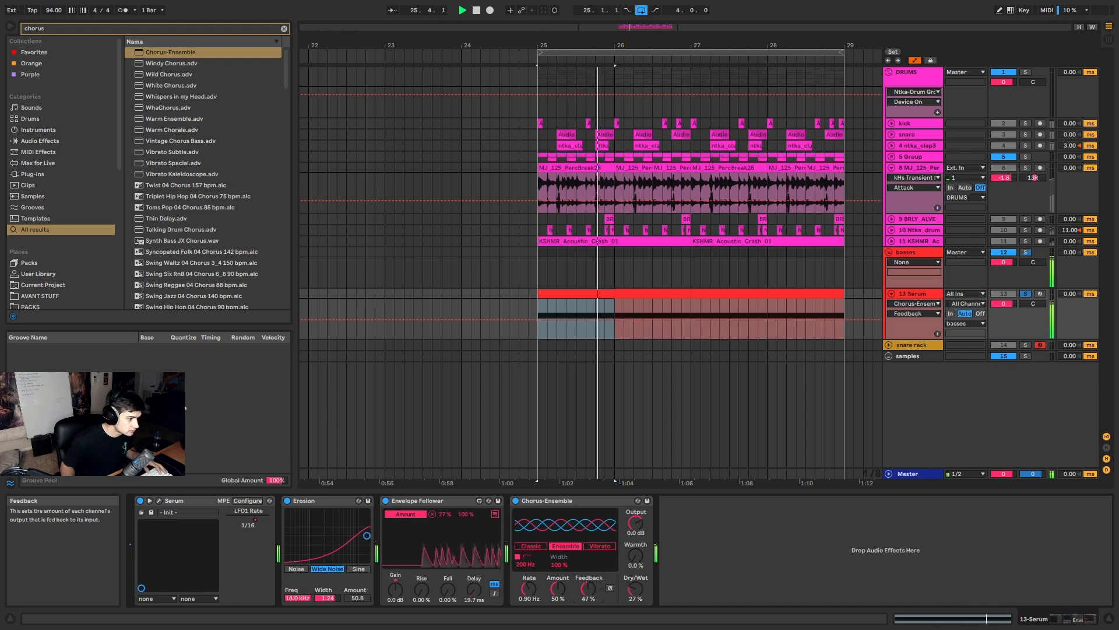
pyautogui.press('space')
pyautogui.press('space')
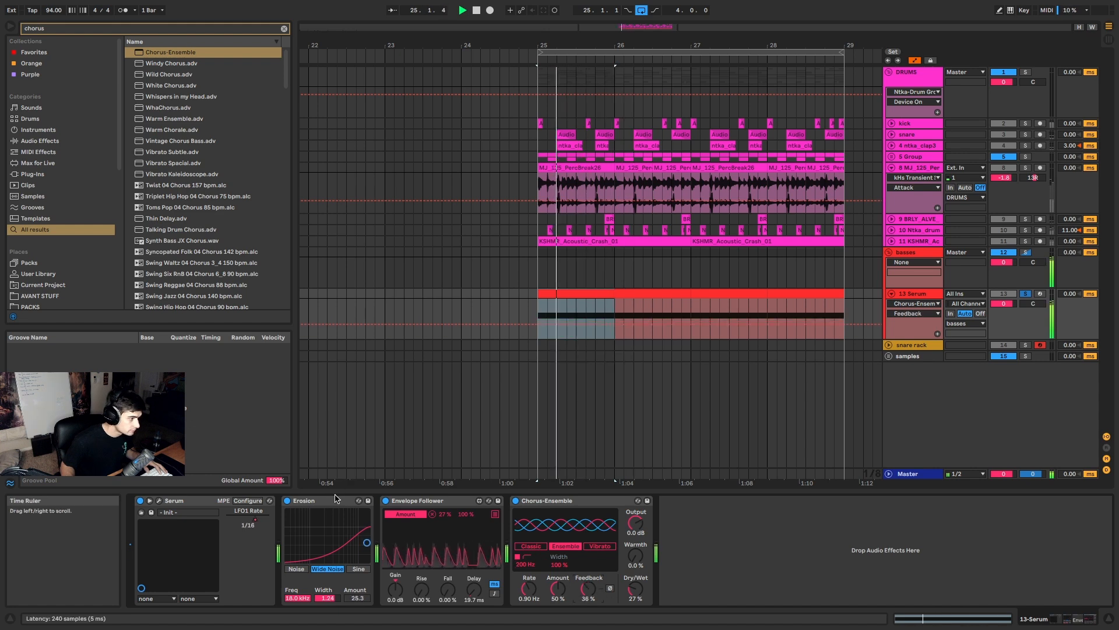
# Step: Collapse the Erosion, Envelope Follower and Chorus-Ensemble devices and stop playback
pyautogui.doubleClick(337, 501)
pyautogui.doubleClick(345, 500)
pyautogui.doubleClick(384, 500)
pyautogui.press('space')
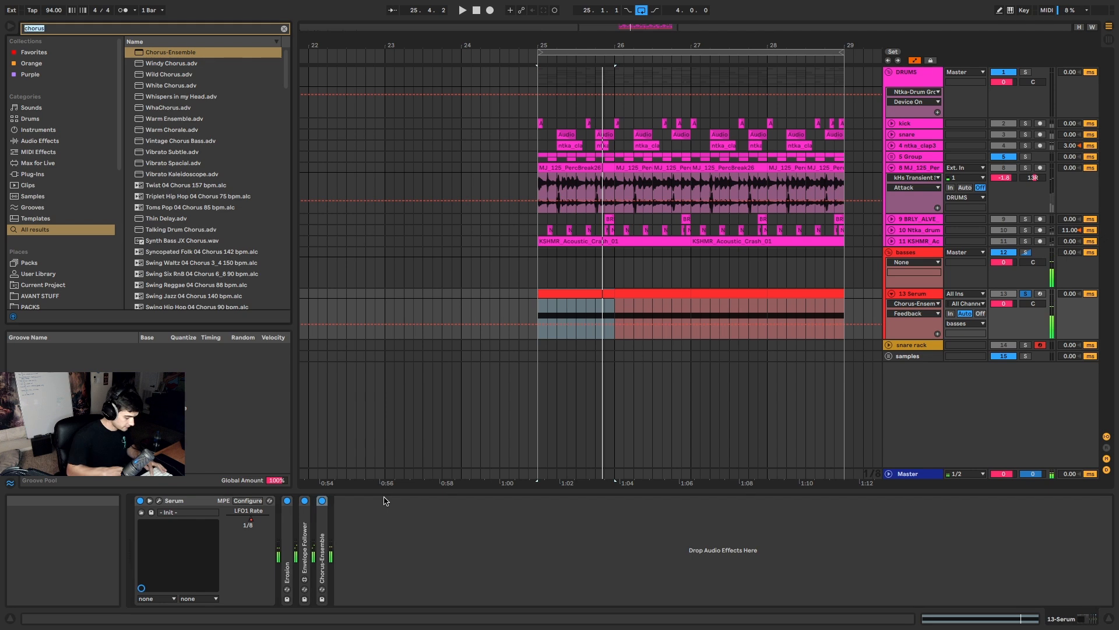
# Step: Search the browser for "multiban" and add the Multiband Compression.adv preset after Chorus-Ensemble on the Serum track
pyautogui.hotkey('ctrl', 'f')
pyautogui.write('multiban')
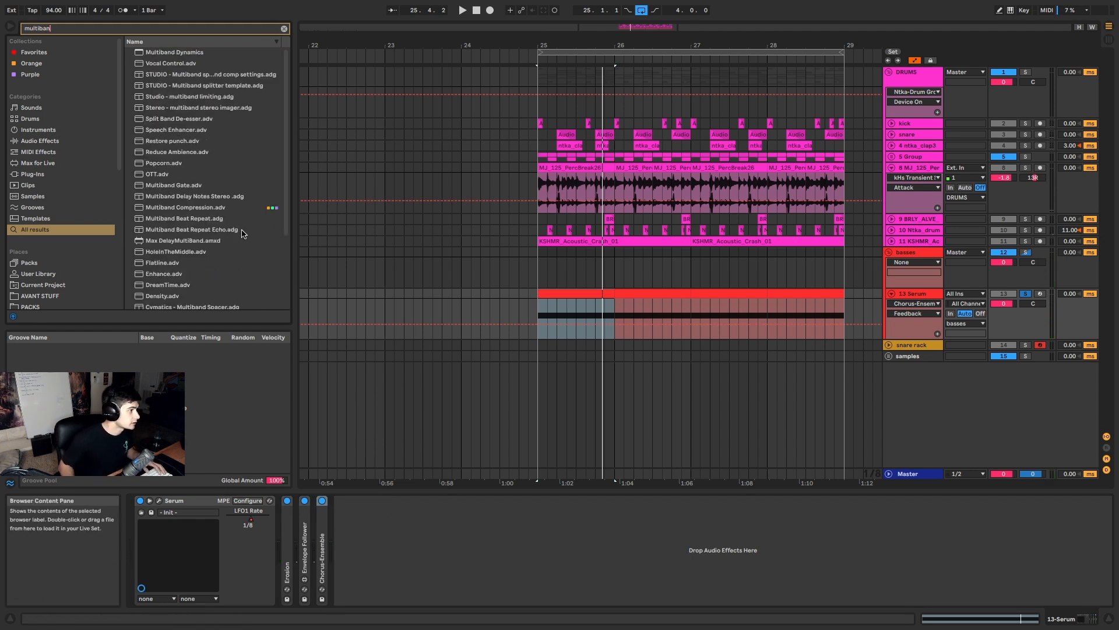
pyautogui.doubleClick(185, 207)
# Step: Set Multiband Compression's master output to 4.20 dB and its time scaling to 288% while auditioning the bass
pyautogui.moveTo(599, 526); pyautogui.dragTo(599, 520)
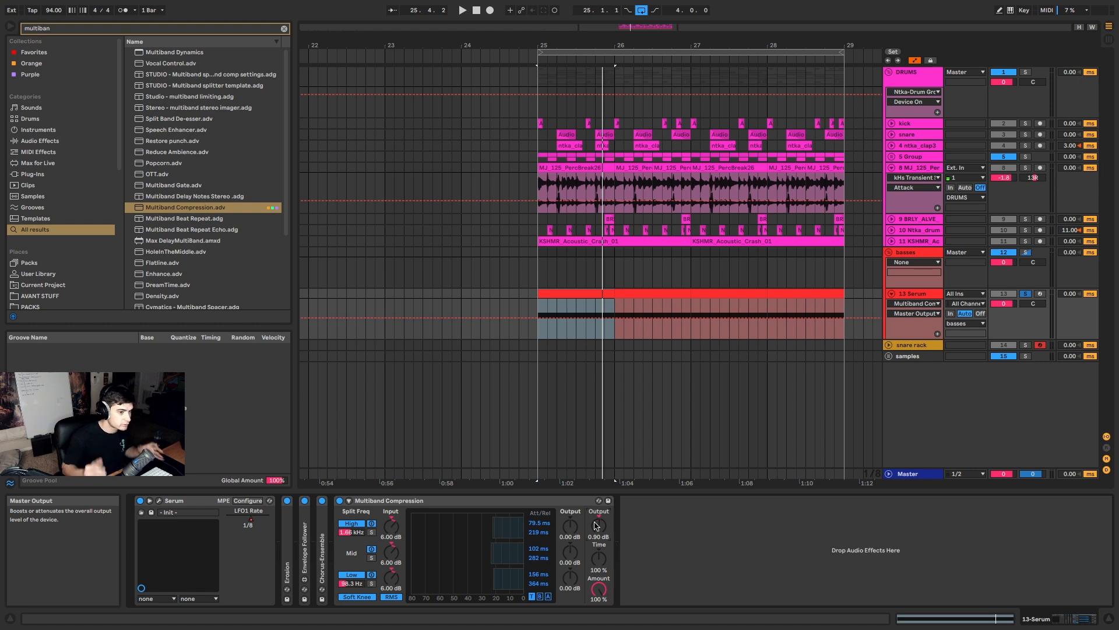
pyautogui.press('space')
pyautogui.moveTo(598, 526)
pyautogui.mouseDown()
pyautogui.moveTo(598, 493)
pyautogui.moveTo(598, 533)
pyautogui.mouseUp()
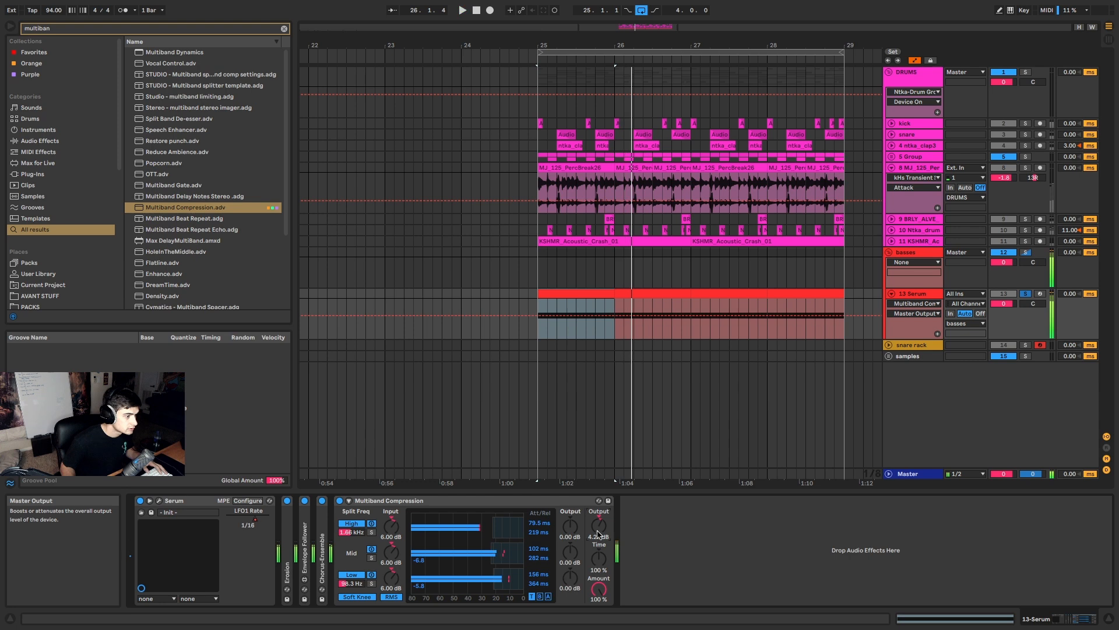
pyautogui.click(600, 557)
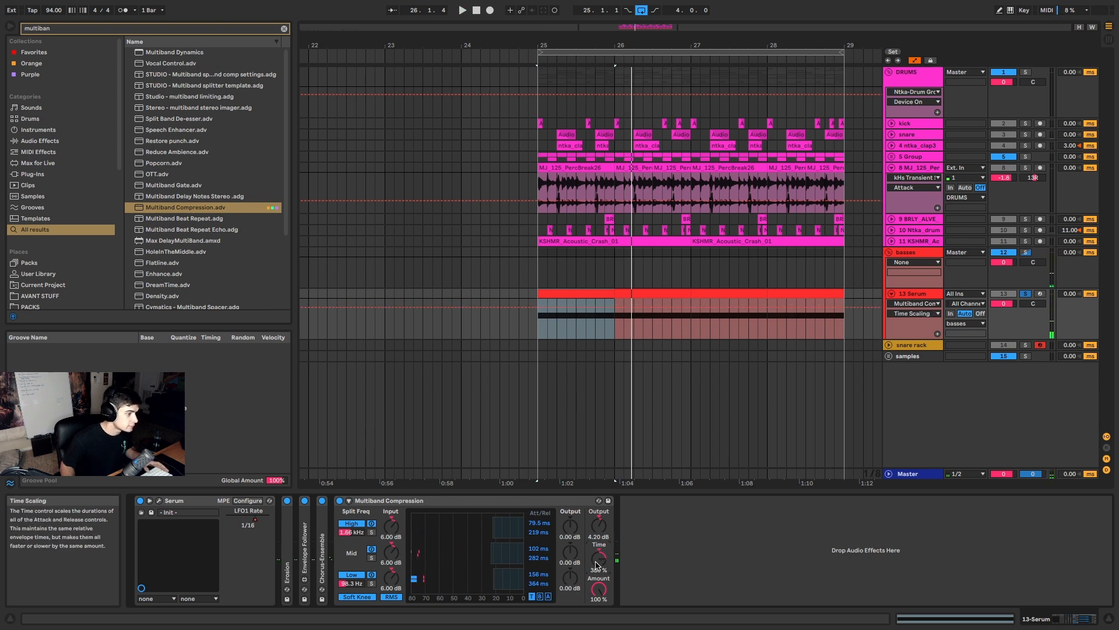
pyautogui.press('space')
pyautogui.moveTo(604, 562); pyautogui.dragTo(604, 570)
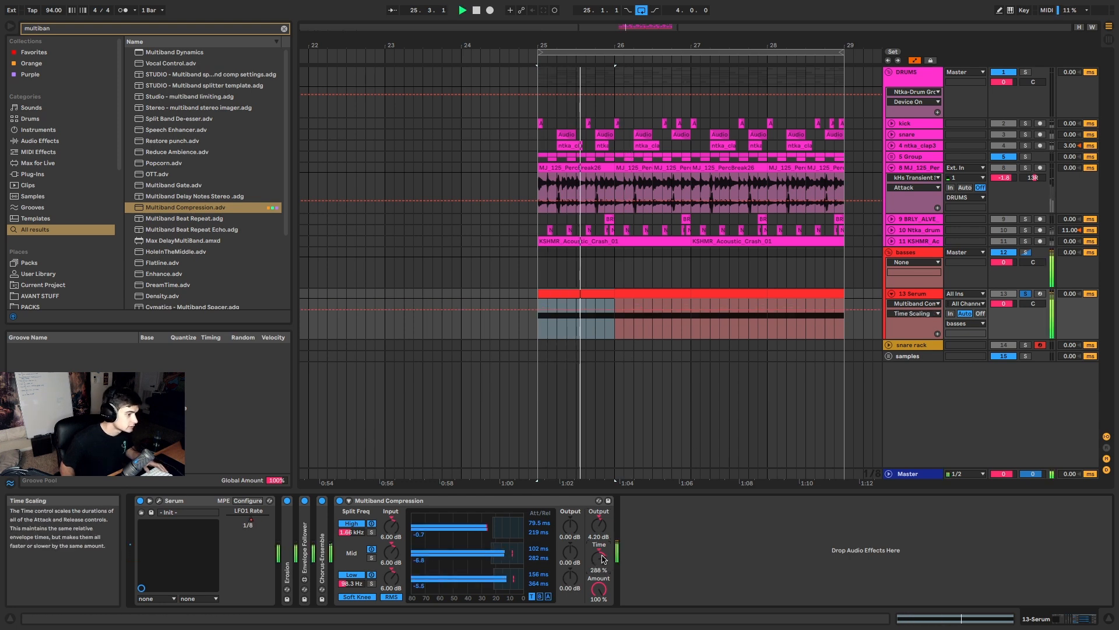
# Step: Compare the Serum bass in the full mix and in solo, and leave the track unsoloed
pyautogui.click(1027, 293)
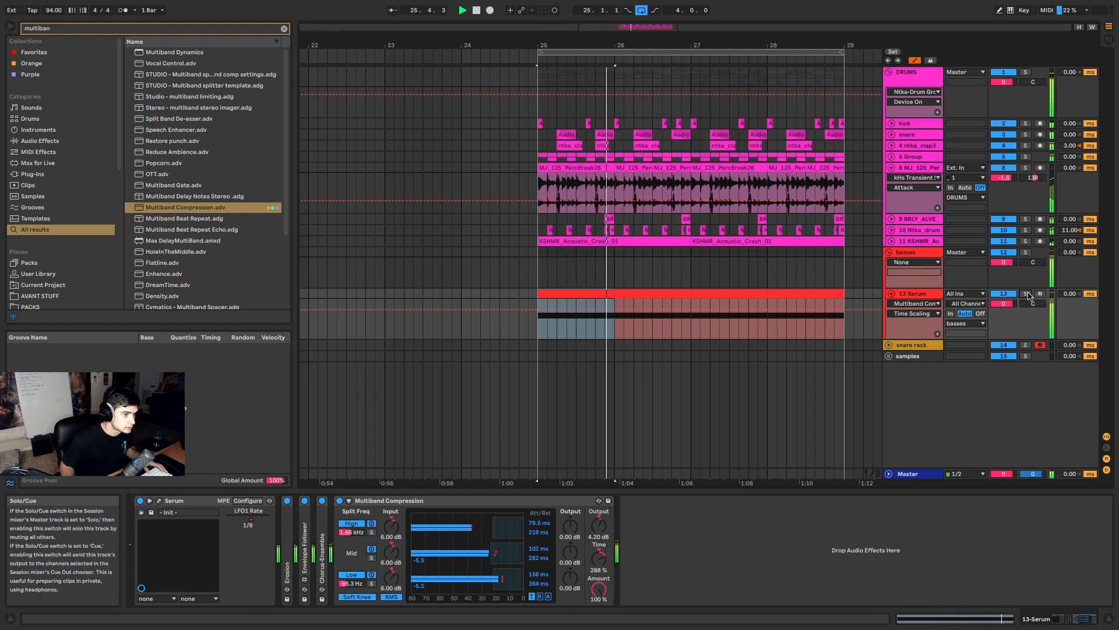
pyautogui.click(1026, 294)
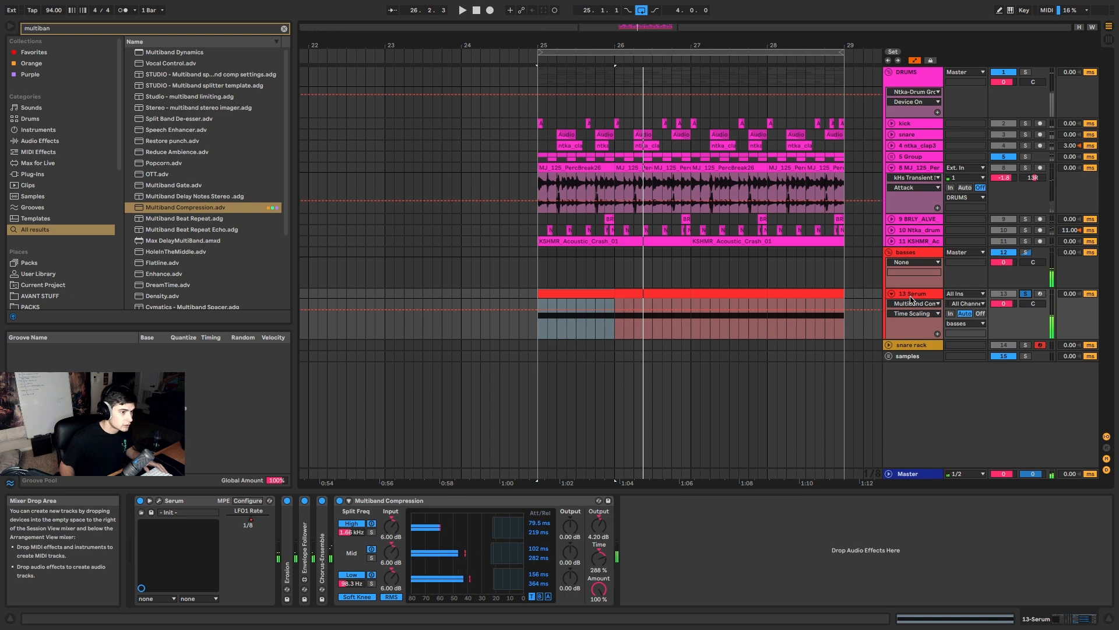
pyautogui.click(1025, 294)
# Step: Wrap the basses group in a new group named SC and colour it dark grey
pyautogui.click(913, 253)
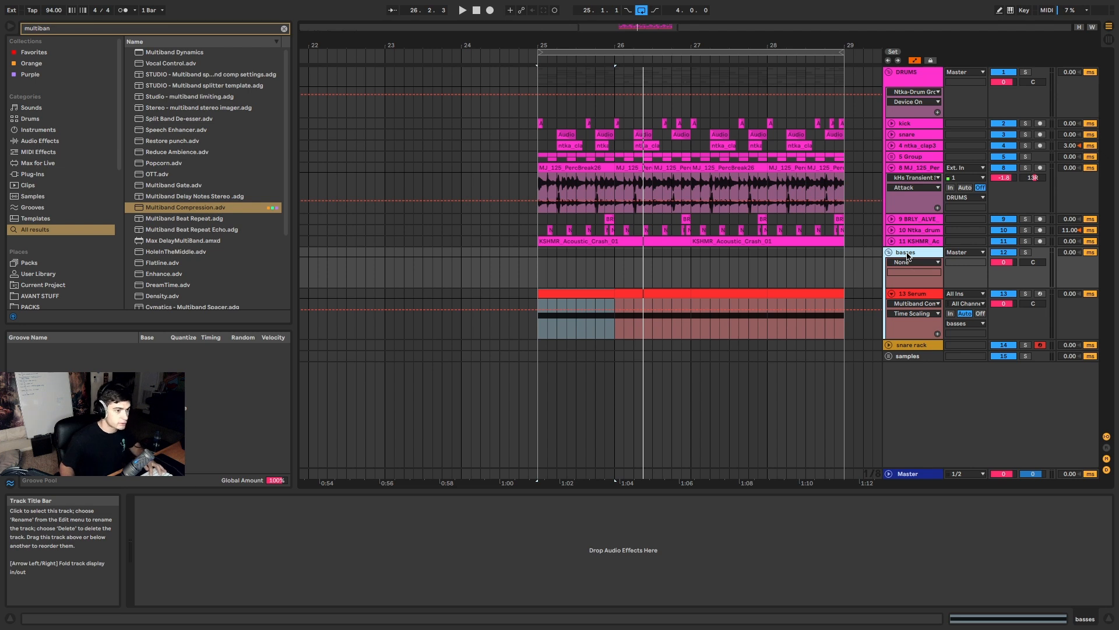
pyautogui.hotkey('ctrl', 'g')
pyautogui.rightClick(920, 254)
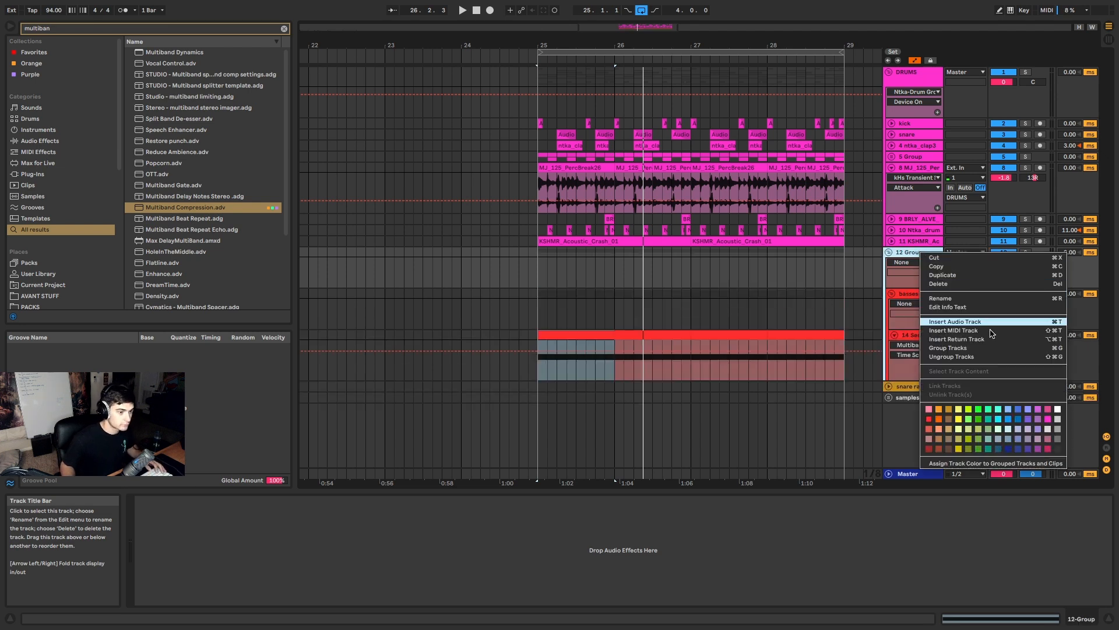
pyautogui.click(1058, 448)
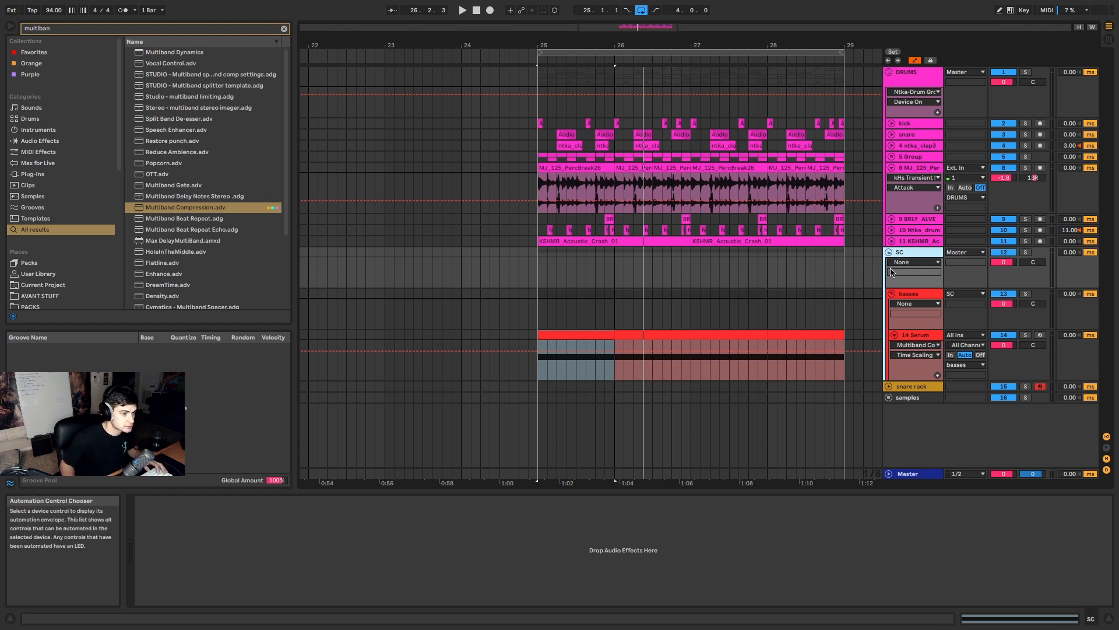
# Step: Hide the automation lanes and insert a white audio track named TRIG above the DRUMS group
pyautogui.press('a')
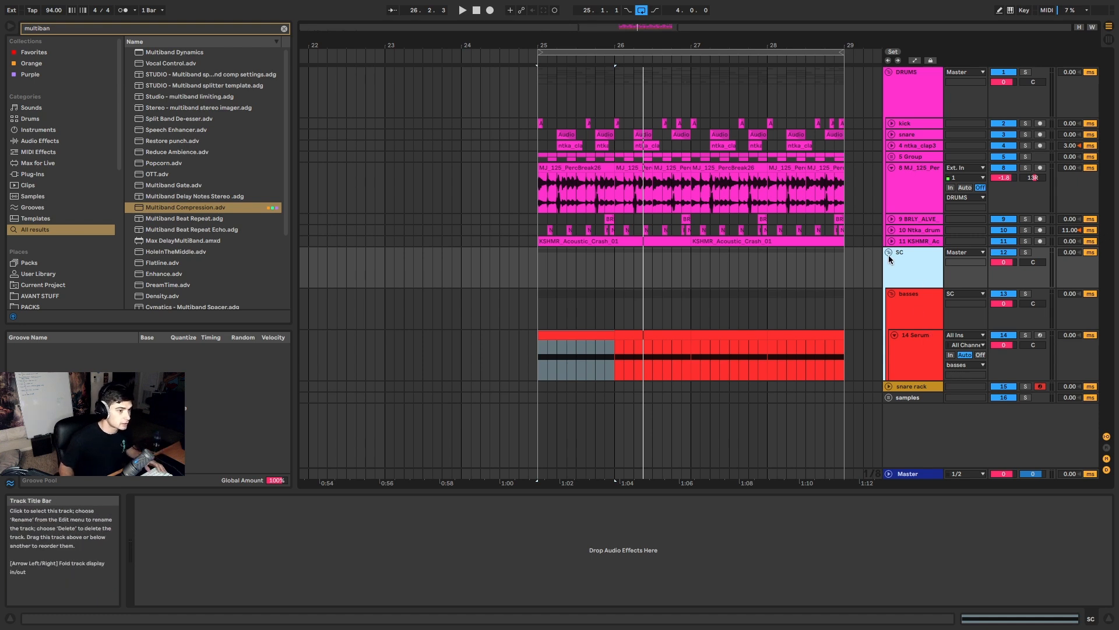
pyautogui.click(915, 103)
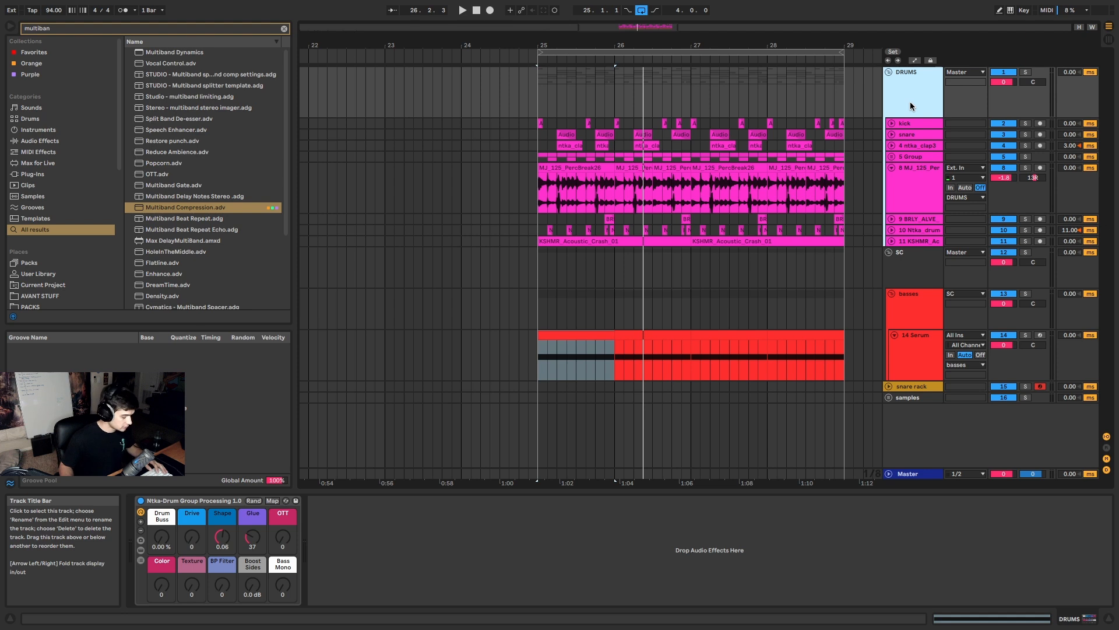
pyautogui.hotkey('ctrl', 't')
pyautogui.moveTo(929, 252); pyautogui.dragTo(919, 72)
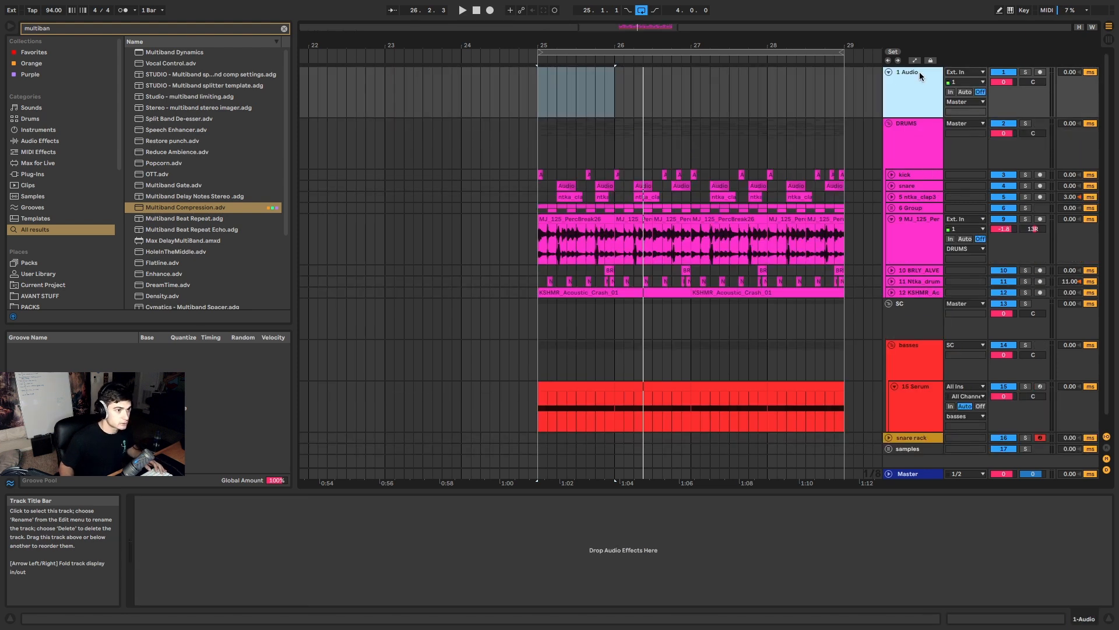
pyautogui.rightClick(919, 72)
pyautogui.click(1052, 259)
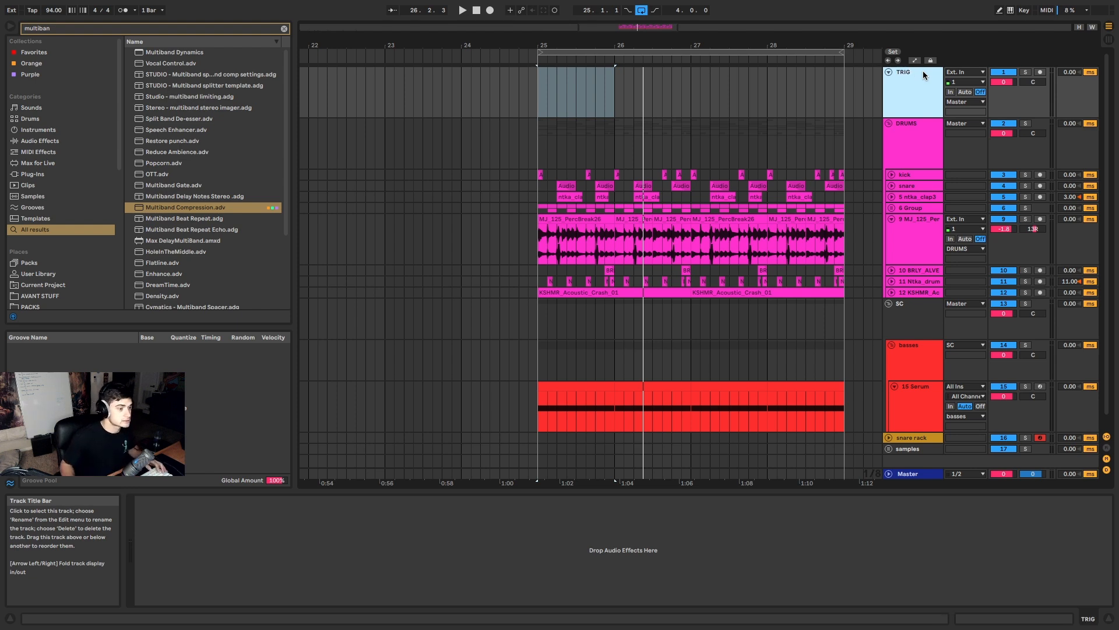
# Step: Copy the first kick clip at bar 25 onto the TRIG track
pyautogui.scroll(-1, 914, 221)
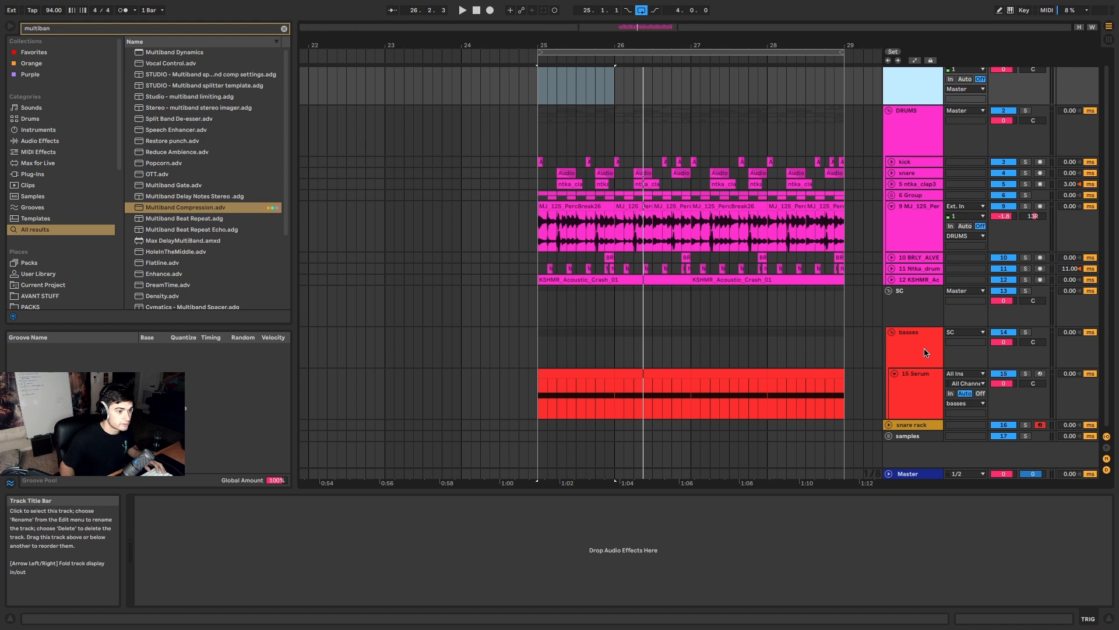
pyautogui.scroll(1, 909, 386)
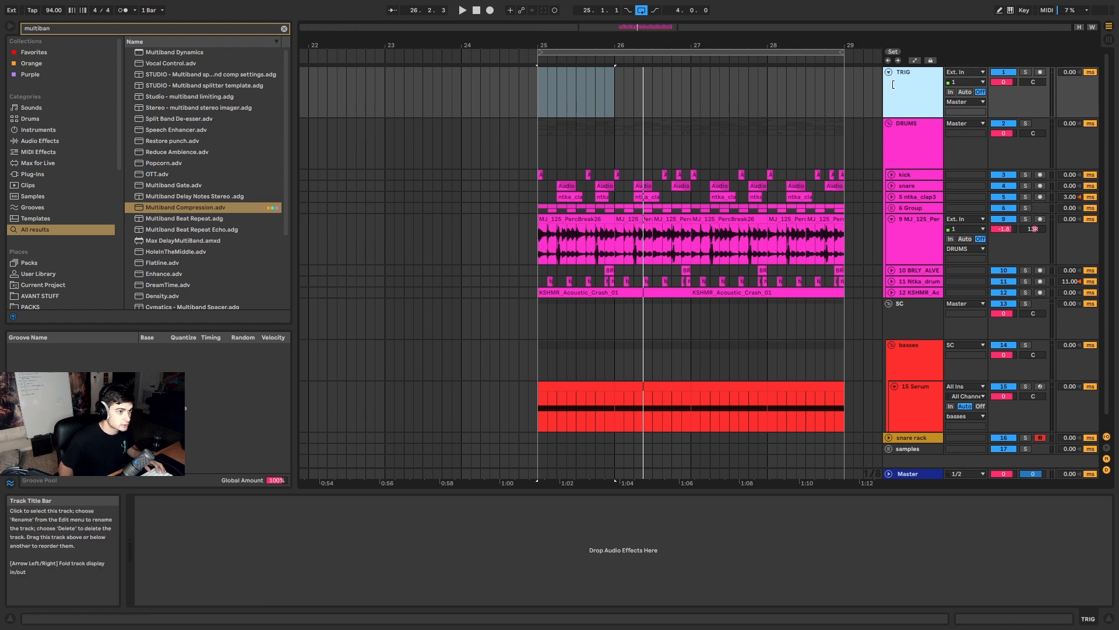
pyautogui.scroll(4, 540, 182)
pyautogui.click(542, 176)
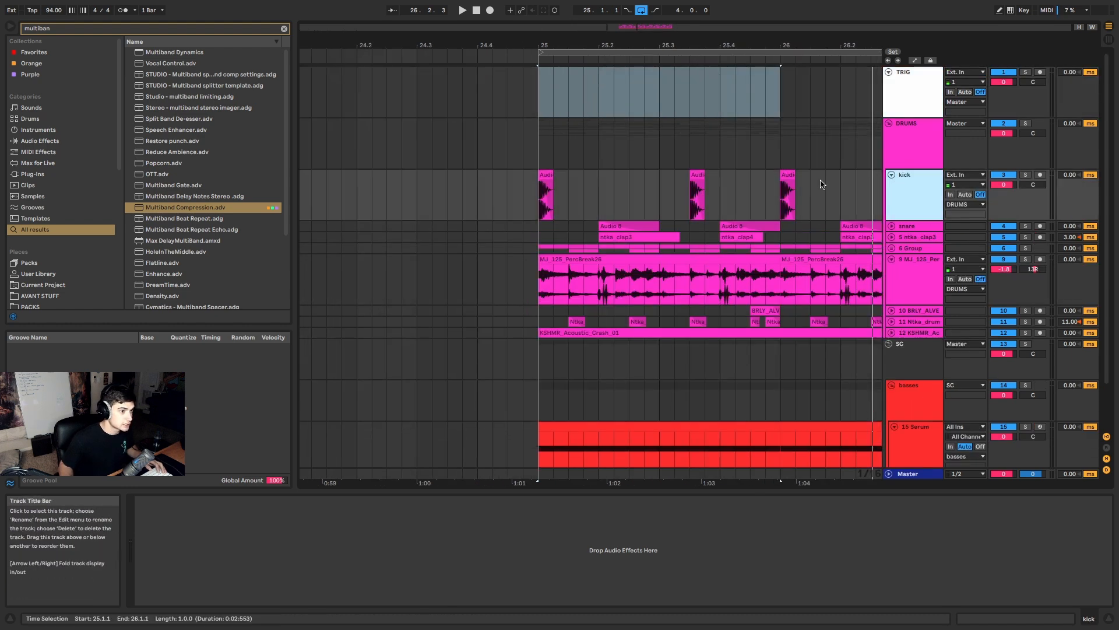
pyautogui.moveTo(543, 177); pyautogui.dragTo(543, 74)
# Step: Split the kick copy on the TRIG track and delete the rest, keeping only its first 1 ms
pyautogui.scroll(10, 546, 104)
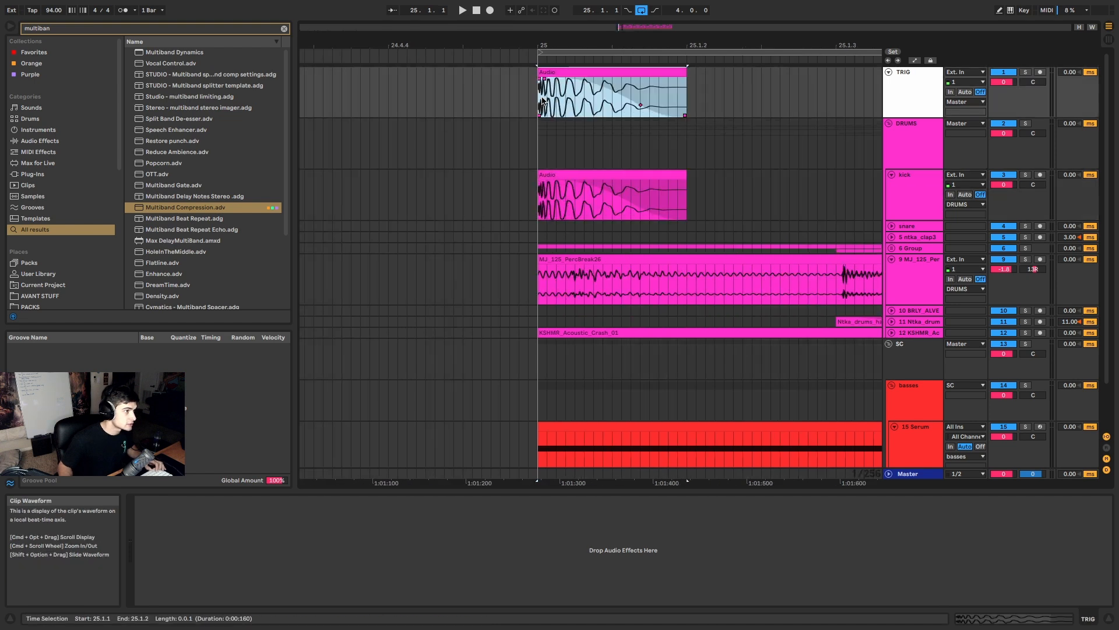
pyautogui.scroll(3, 505, 104)
pyautogui.click(499, 92)
pyautogui.press('super+e')
pyautogui.click(514, 74)
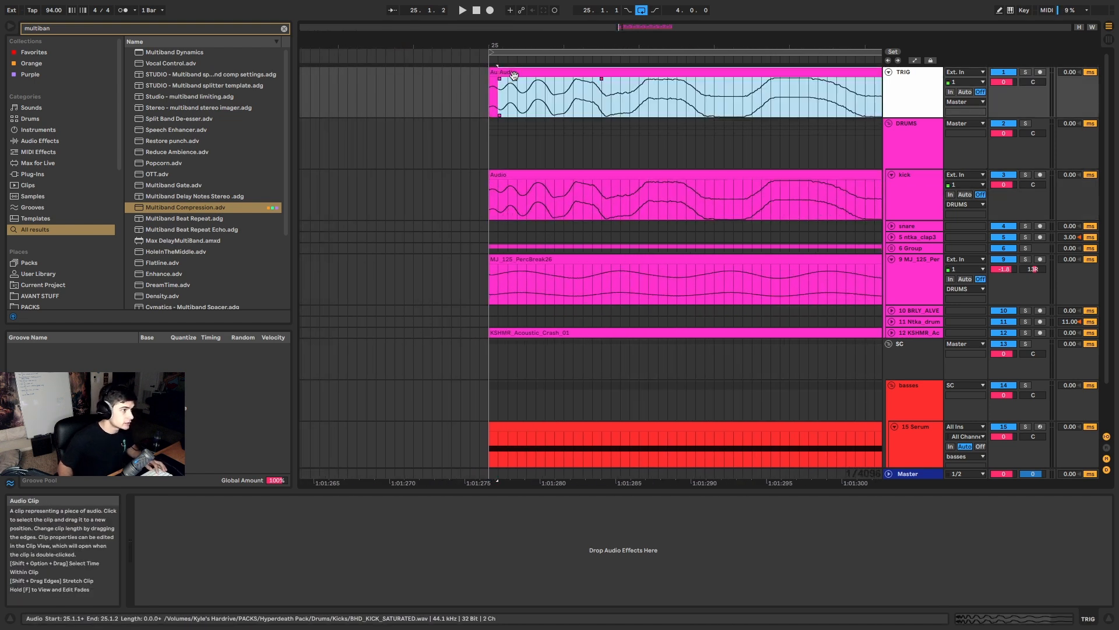
pyautogui.scroll(5, 499, 74)
pyautogui.press('Delete')
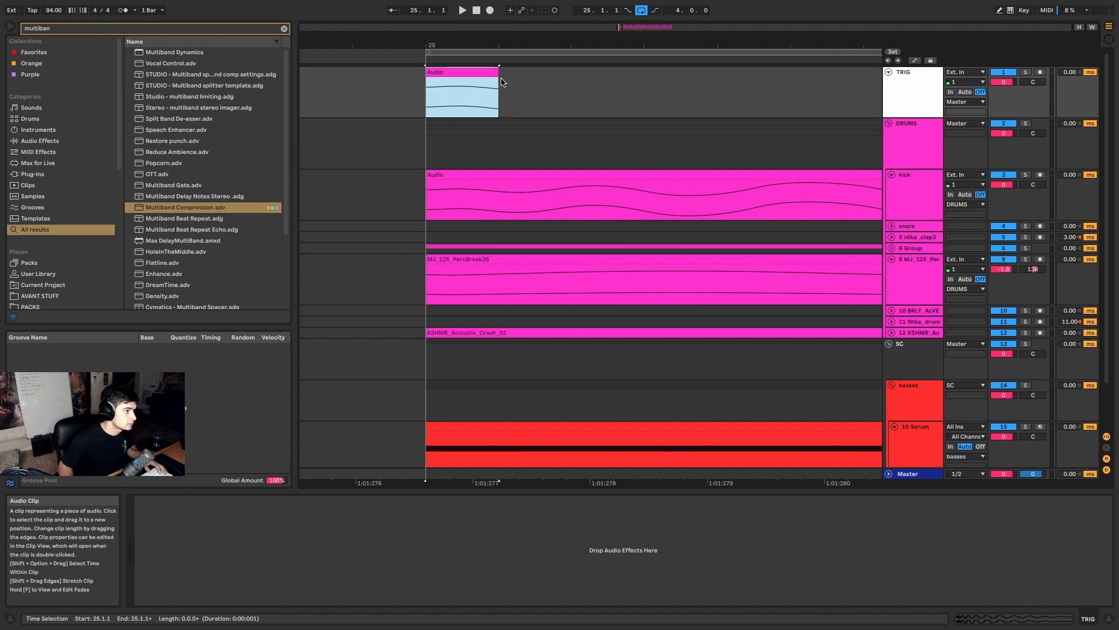
# Step: Set the short trigger clip's gain to 24.0 dB and the TRIG track's volume to -inf
pyautogui.hotkey('shift', 'Tab')
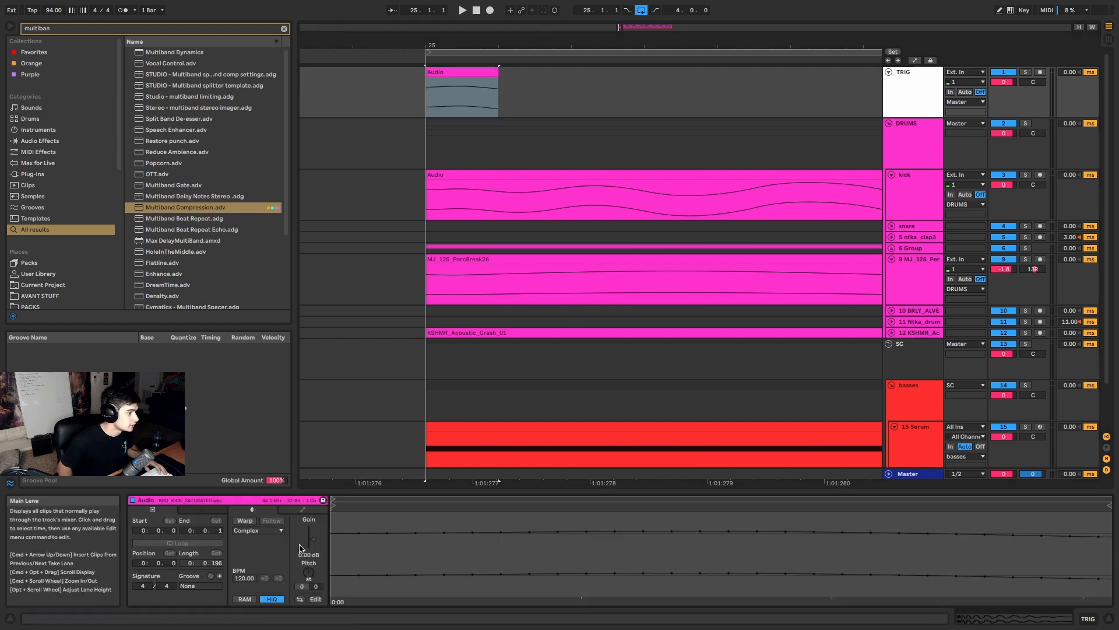
pyautogui.moveTo(311, 537); pyautogui.dragTo(311, 525)
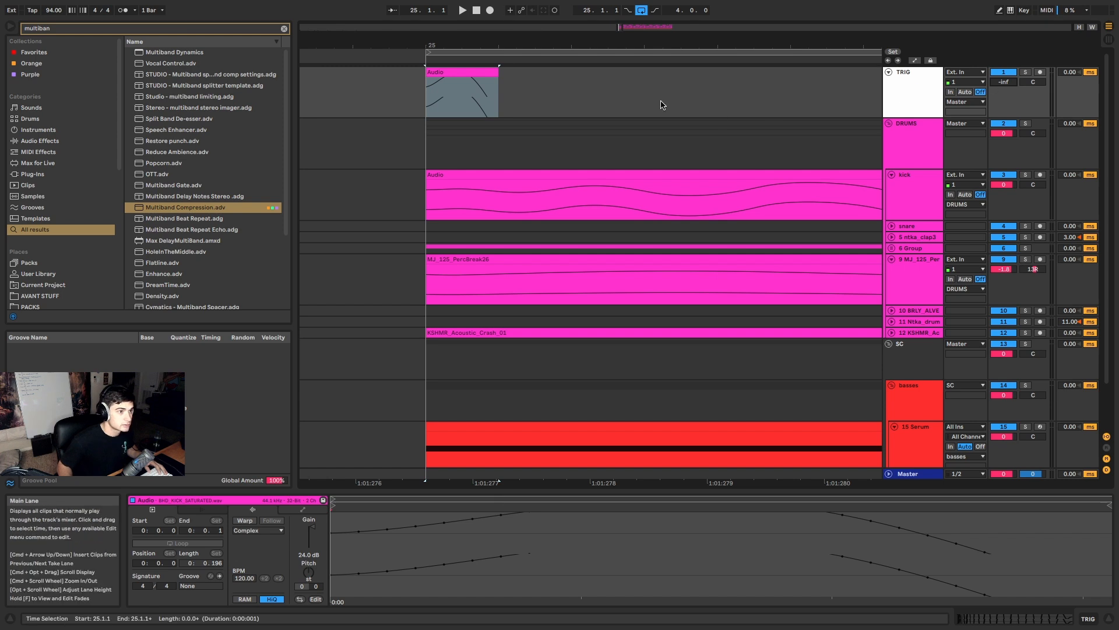
# Step: Place copies of the trigger clip on the kick and snare hits of bars 25 and 26, and duplicate the two-bar pattern up to bar 29
pyautogui.scroll(-15, 509, 85)
pyautogui.scroll(-5, 612, 89)
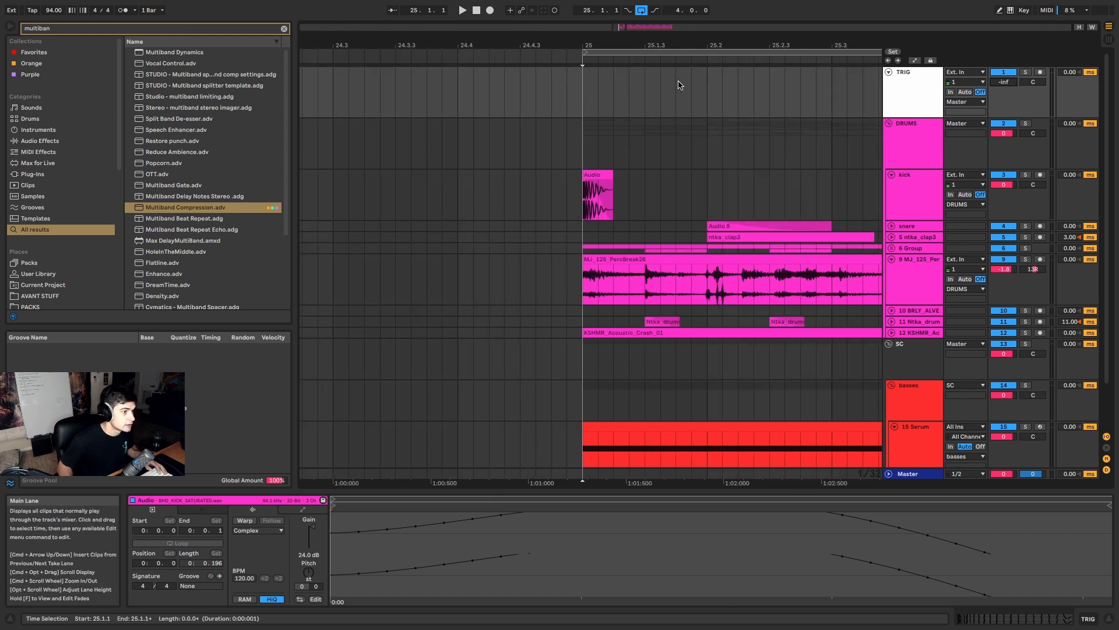
pyautogui.moveTo(708, 85)
pyautogui.mouseDown()
pyautogui.moveTo(588, 83)
pyautogui.moveTo(740, 95)
pyautogui.moveTo(707, 86)
pyautogui.moveTo(720, 85)
pyautogui.mouseUp()
pyautogui.scroll(-5, 739, 91)
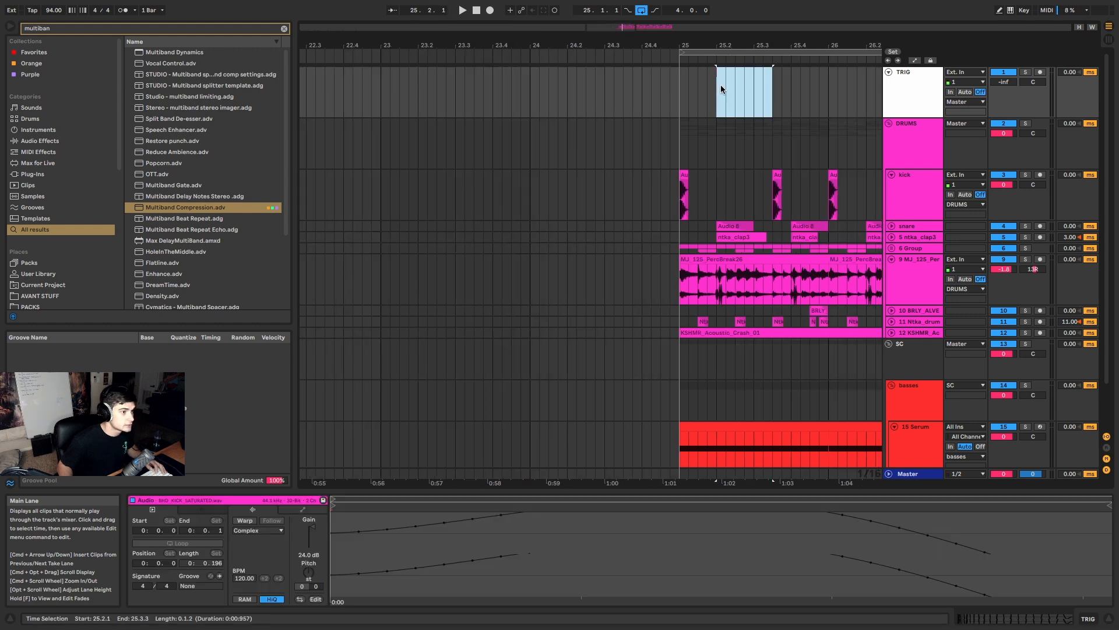
pyautogui.press('super+d')
pyautogui.moveTo(795, 102); pyautogui.dragTo(644, 86)
pyautogui.press('super+d')
pyautogui.press('super+d')
pyautogui.press('super+d')
pyautogui.press('super+d')
pyautogui.press('super+d')
pyautogui.press('super+d')
pyautogui.scroll(-3, 824, 102)
pyautogui.press('super+d')
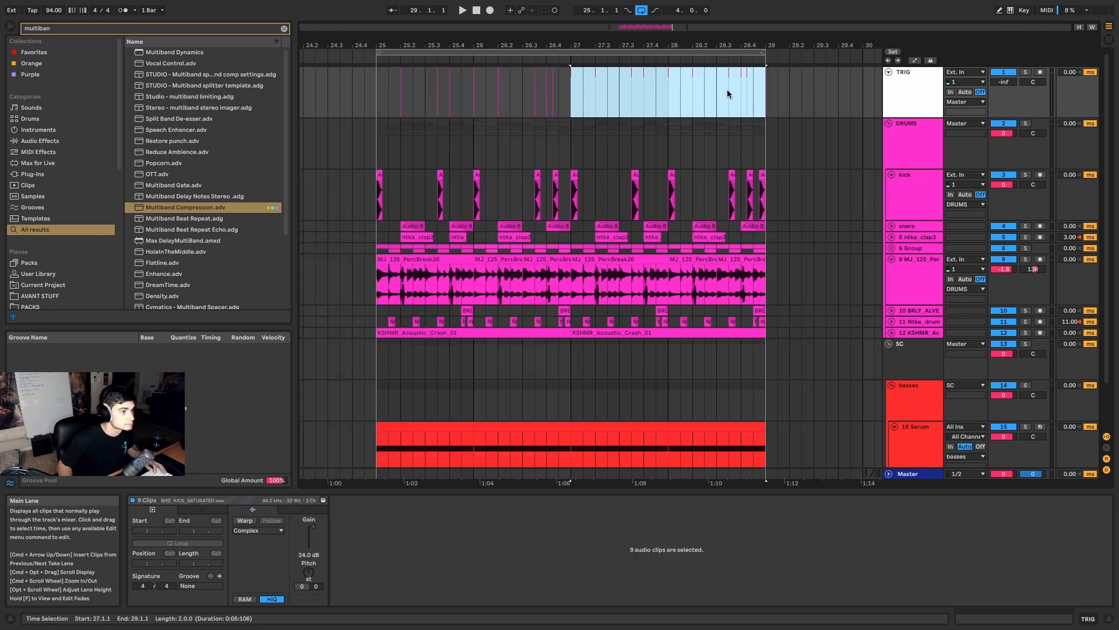
# Step: Assign the TRIG track's colour to all of its clips
pyautogui.press('z')
pyautogui.scroll(-8, 729, 94)
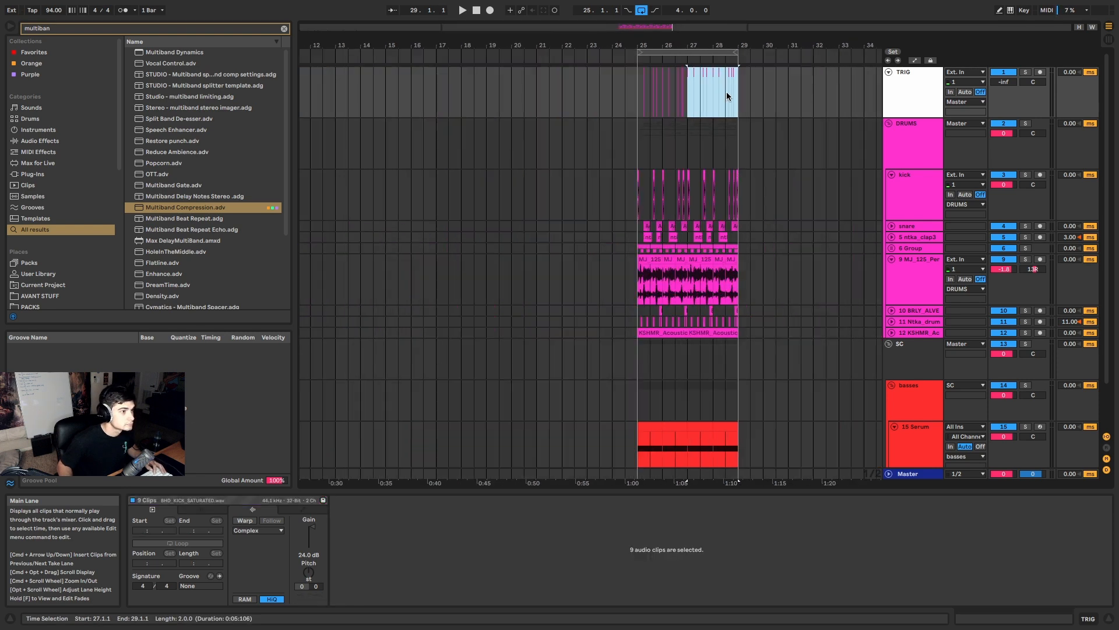
pyautogui.click(639, 100)
pyautogui.rightClick(908, 92)
pyautogui.click(949, 333)
# Step: Search the browser for "hype live", add HYPE Sidechain Live 8.adg to the SC group and show its sidechain controls
pyautogui.scroll(-3, 898, 258)
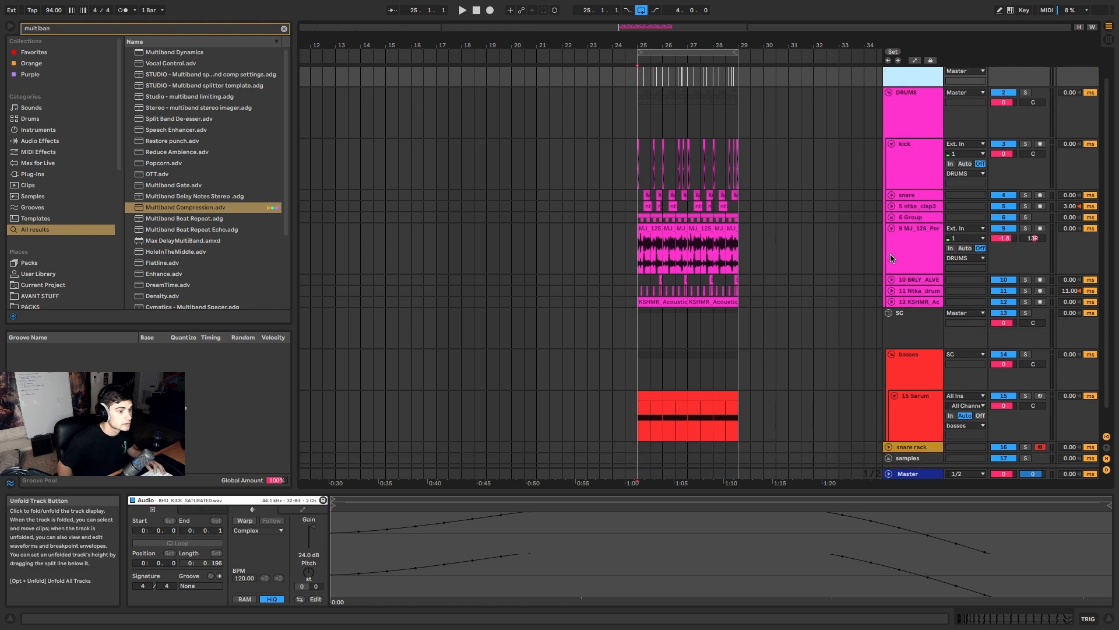
pyautogui.click(901, 311)
pyautogui.press('super+f')
pyautogui.write('h')
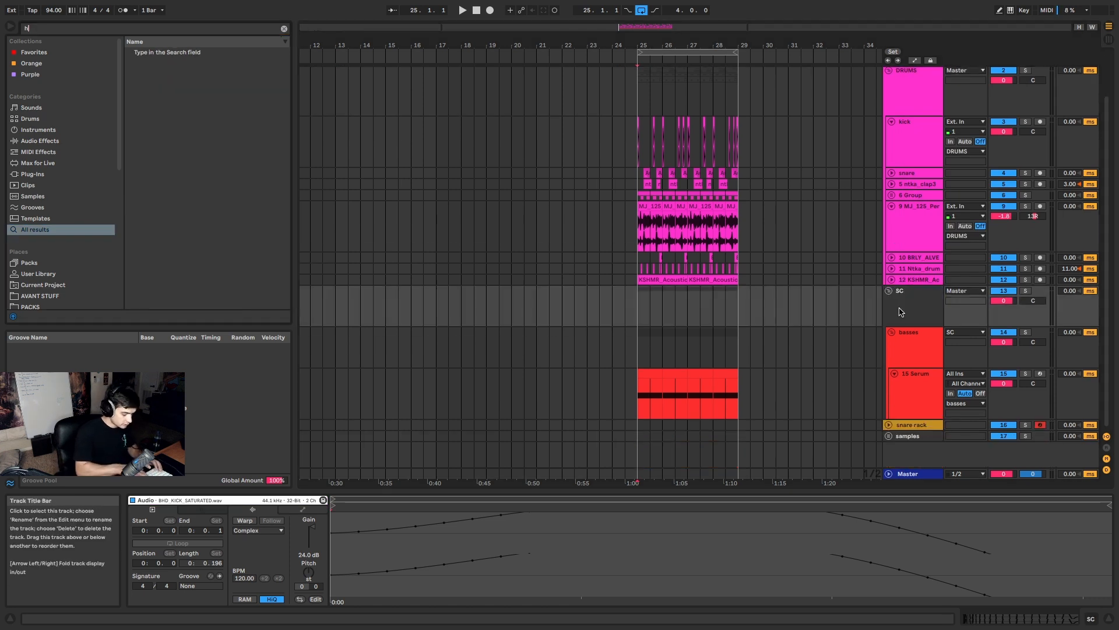
pyautogui.write('ype live')
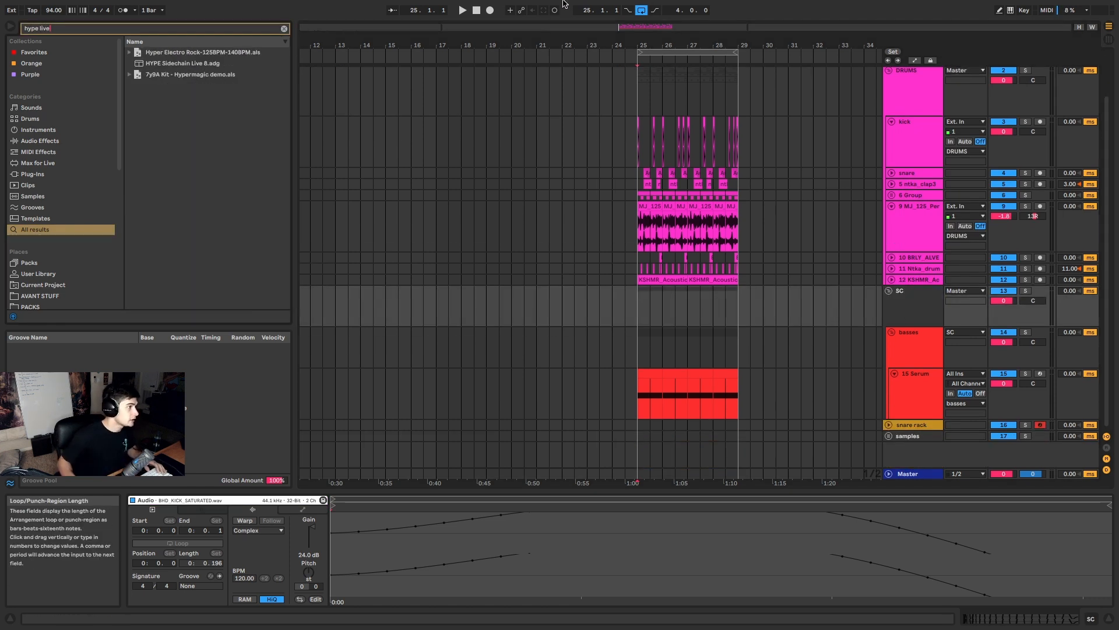
pyautogui.click(185, 63)
pyautogui.doubleClick(184, 63)
pyautogui.click(928, 311)
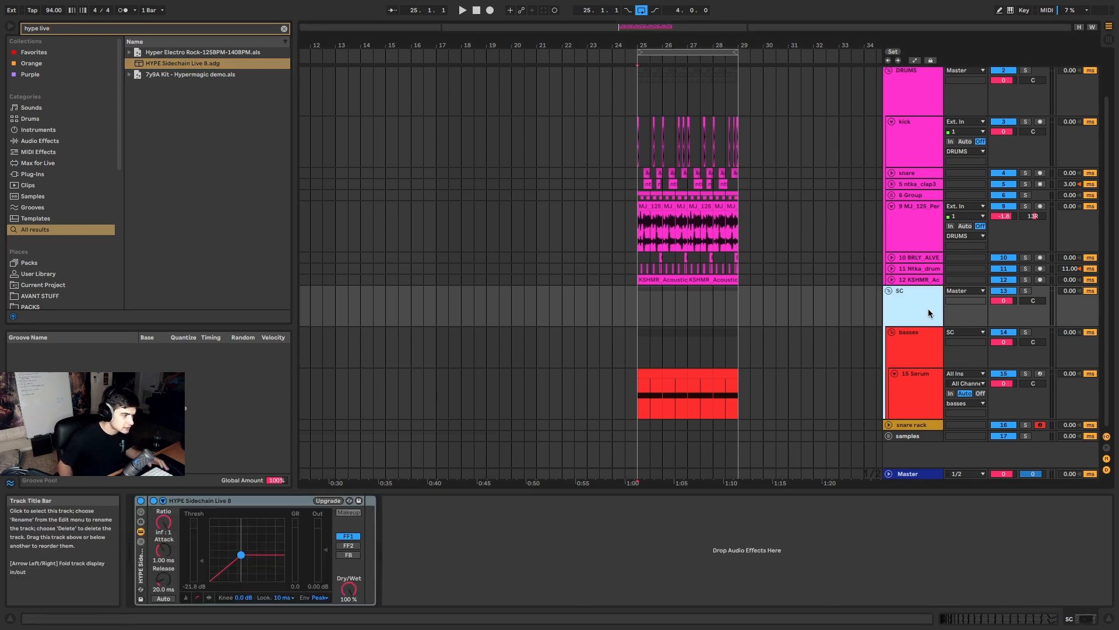
pyautogui.click(163, 500)
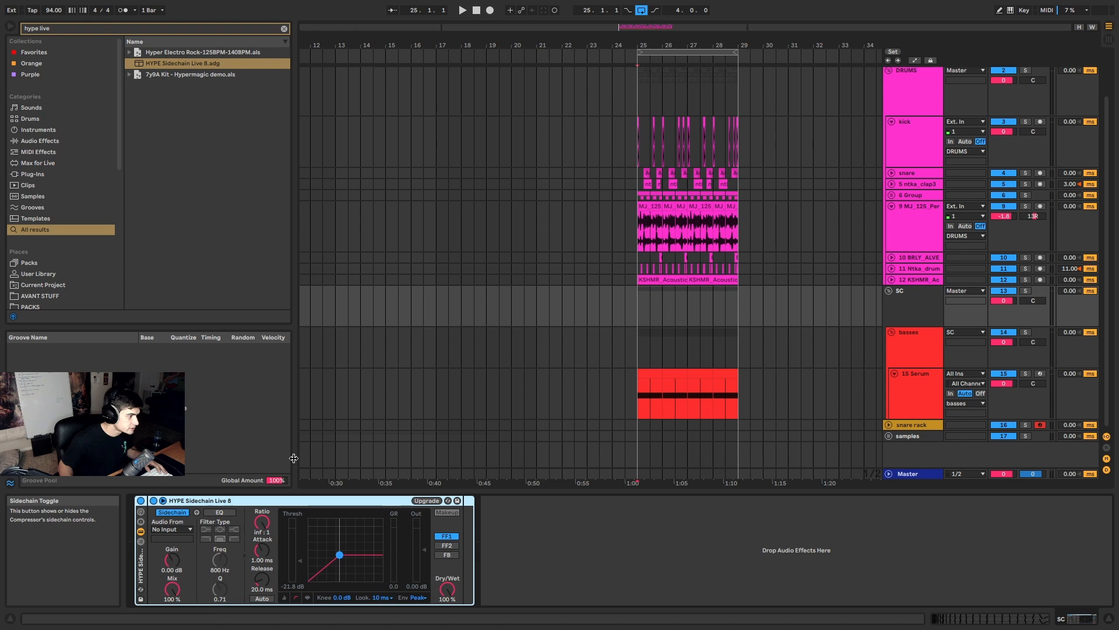
# Step: Set the SC group's sidechain compressor to take its audio from the TRIG track
pyautogui.scroll(2, 927, 126)
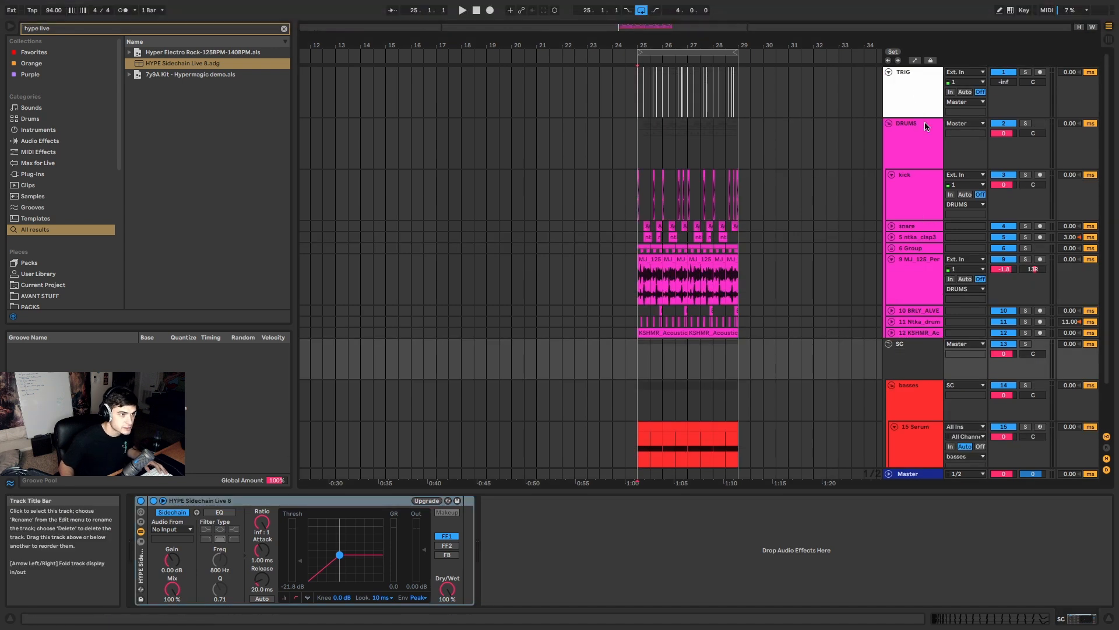
pyautogui.scroll(-1, 917, 147)
pyautogui.click(907, 338)
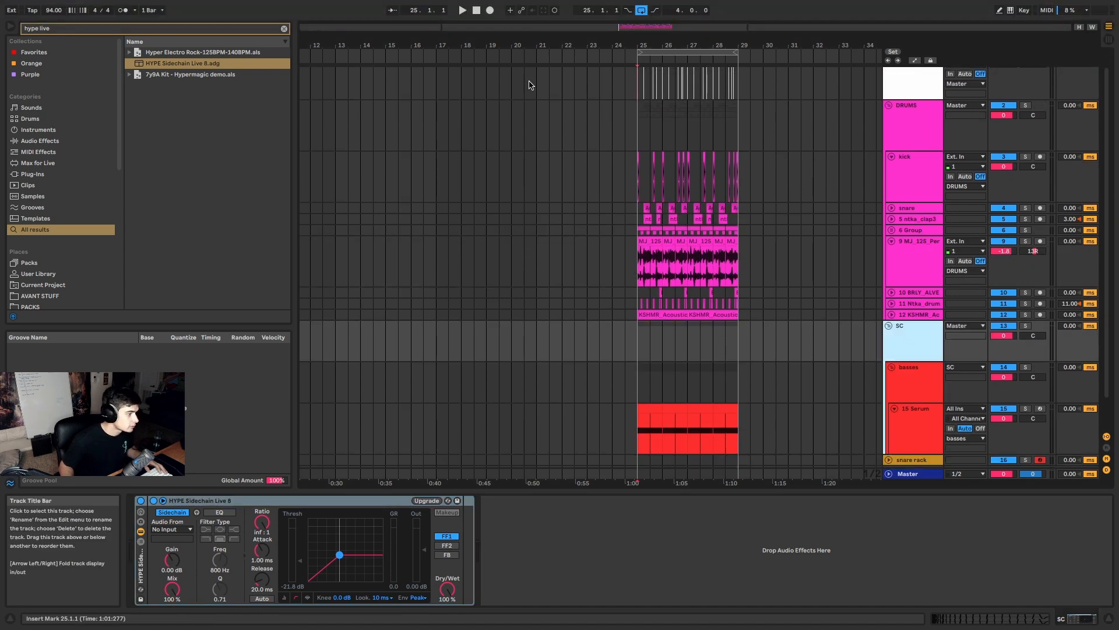
pyautogui.click(185, 531)
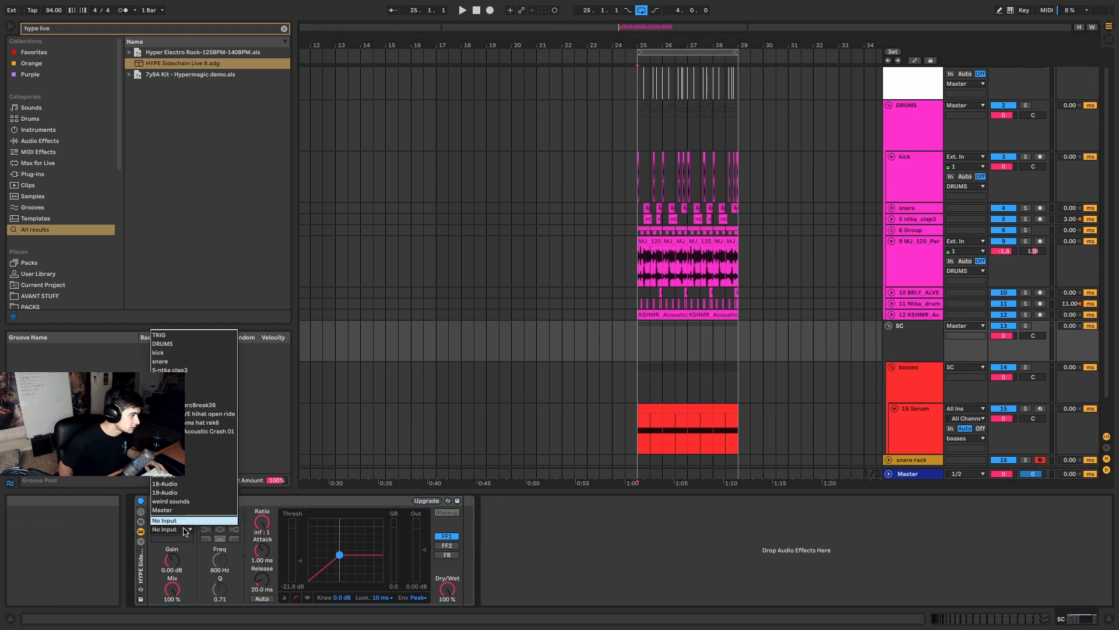
pyautogui.click(179, 336)
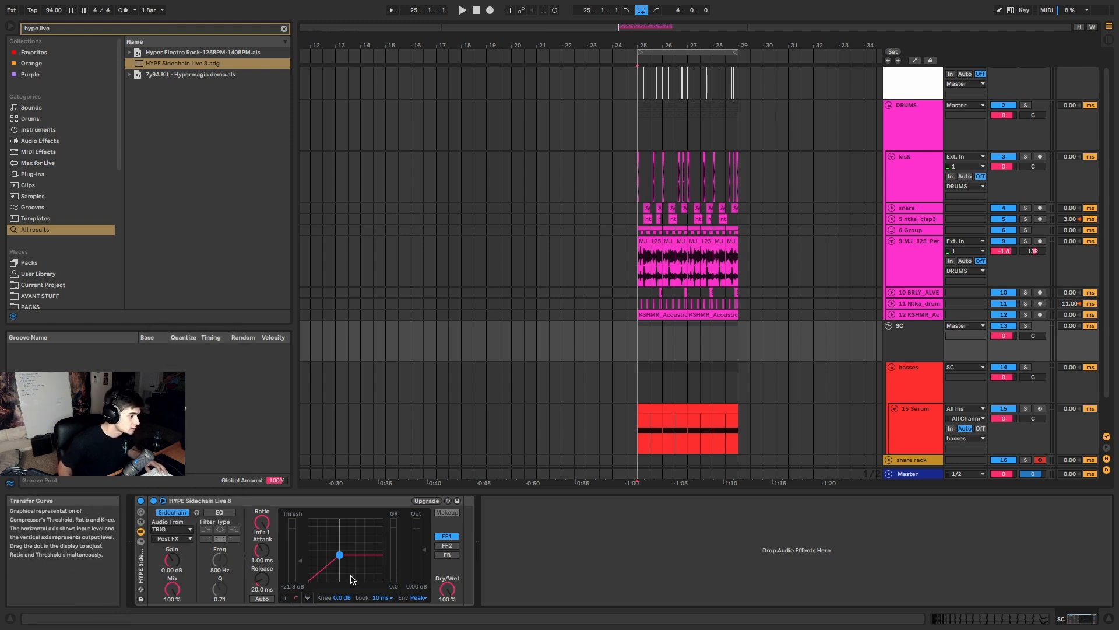
# Step: Show the compressor's gain reduction view, set threshold -inf dB, attack 0.01 ms and release 16.0 ms while auditioning the ducking
pyautogui.click(307, 597)
pyautogui.press('space')
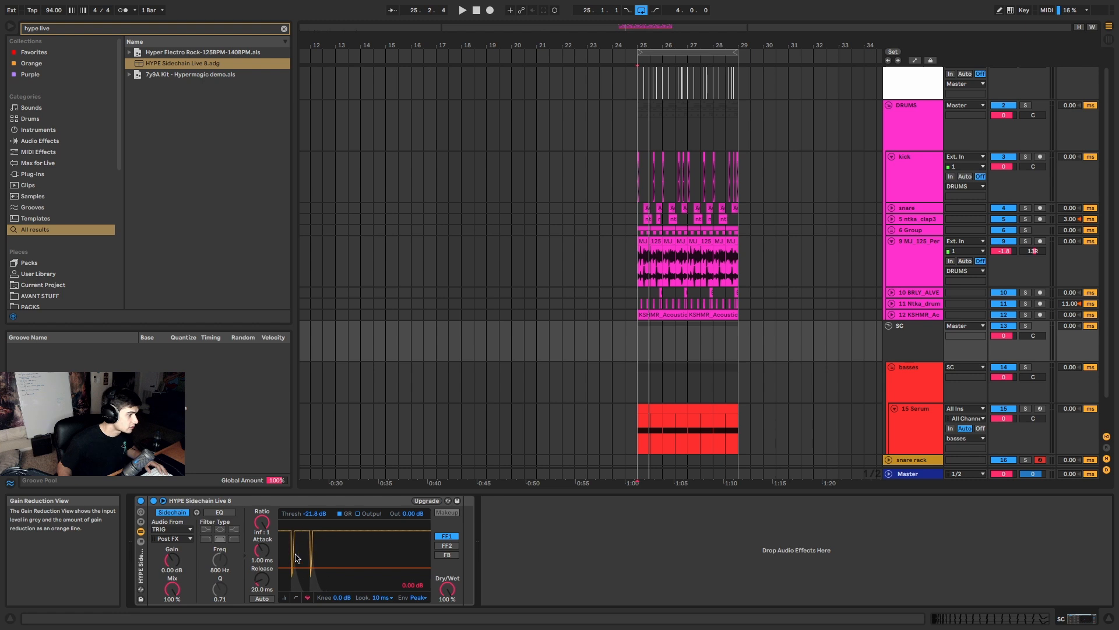
pyautogui.press('space')
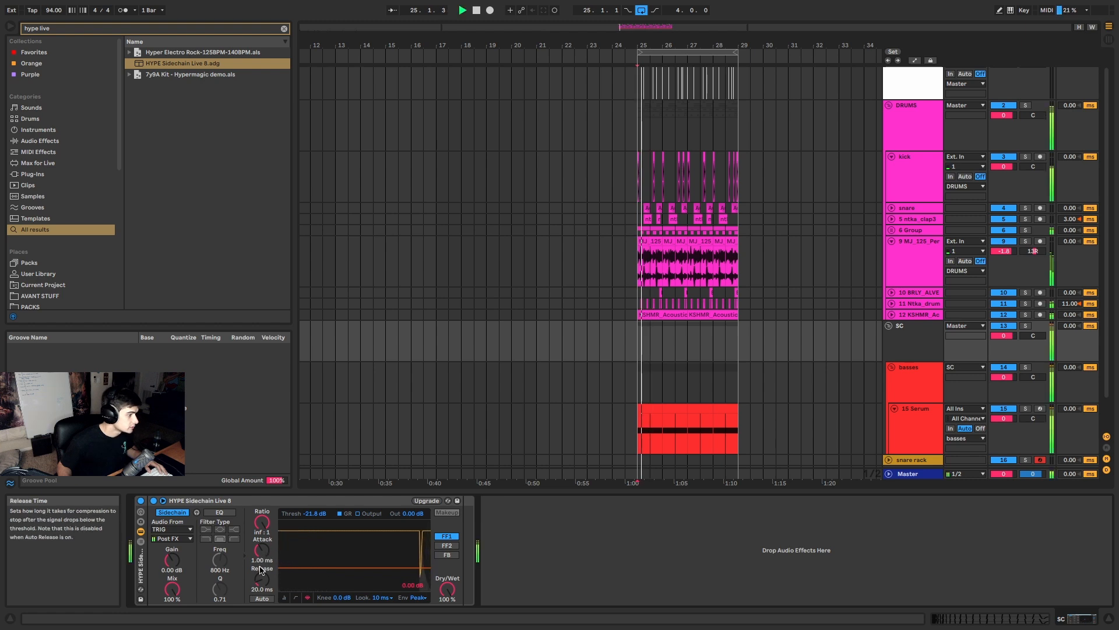
pyautogui.moveTo(315, 516); pyautogui.dragTo(313, 516)
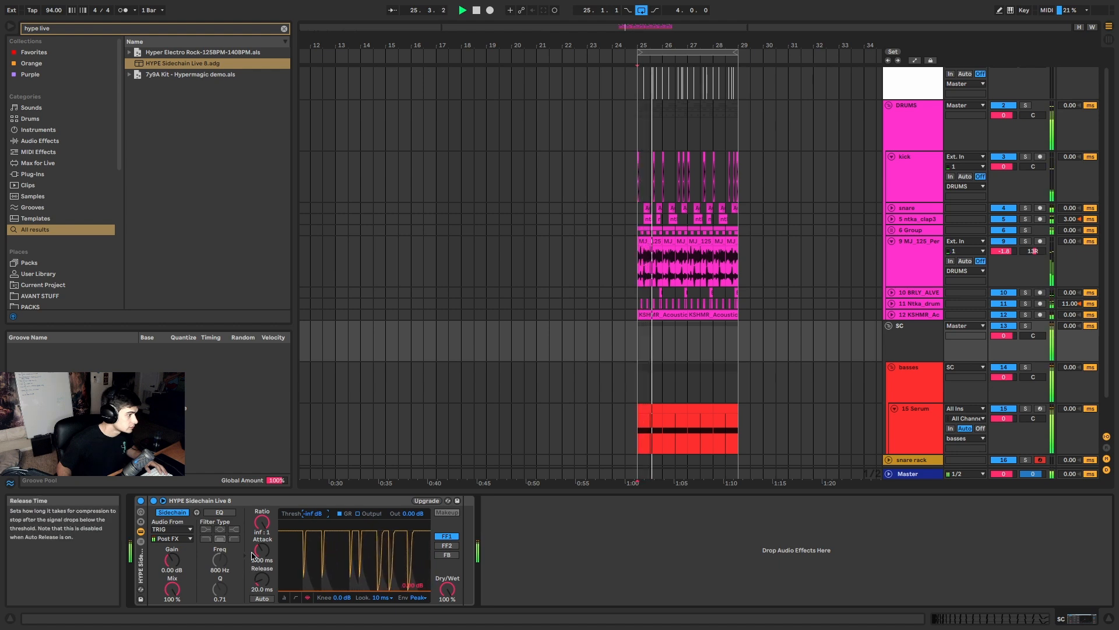
pyautogui.press('space')
pyautogui.moveTo(262, 551); pyautogui.dragTo(263, 579)
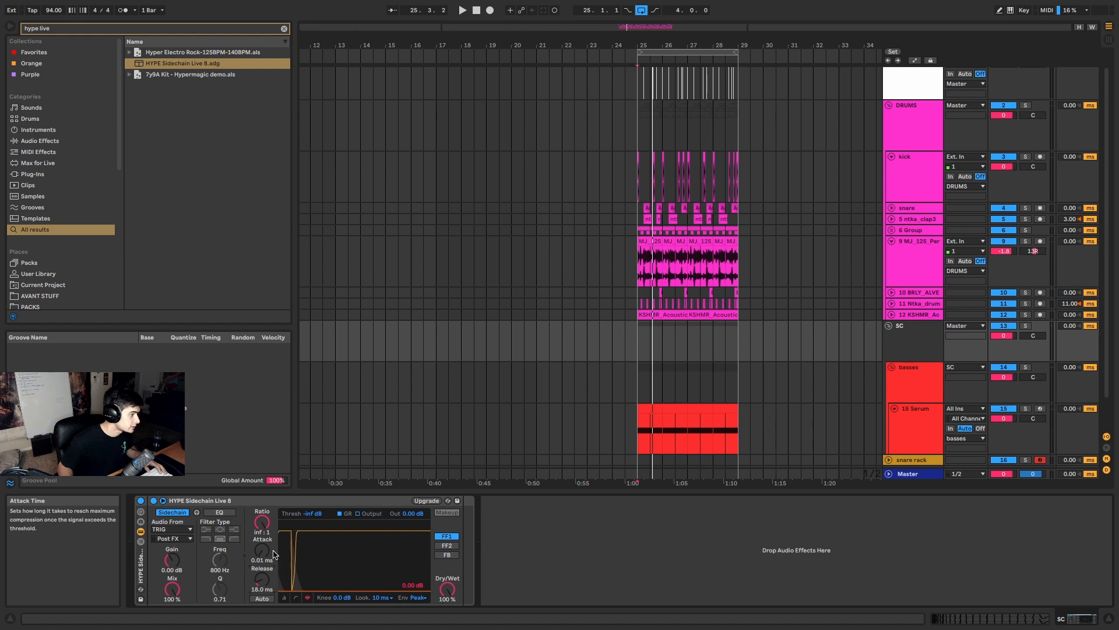
pyautogui.press('space')
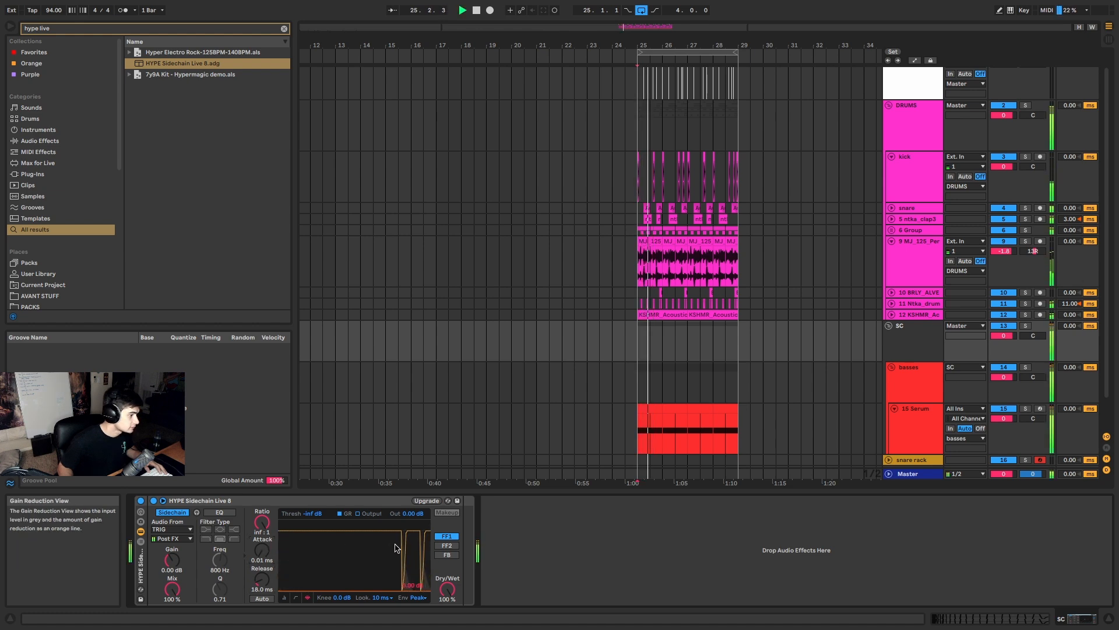
# Step: Set the KSHMR acoustic crash track's volume to -16.2 dB and extend the second crash clip's fade-in across bars 27 and 28
pyautogui.click(614, 451)
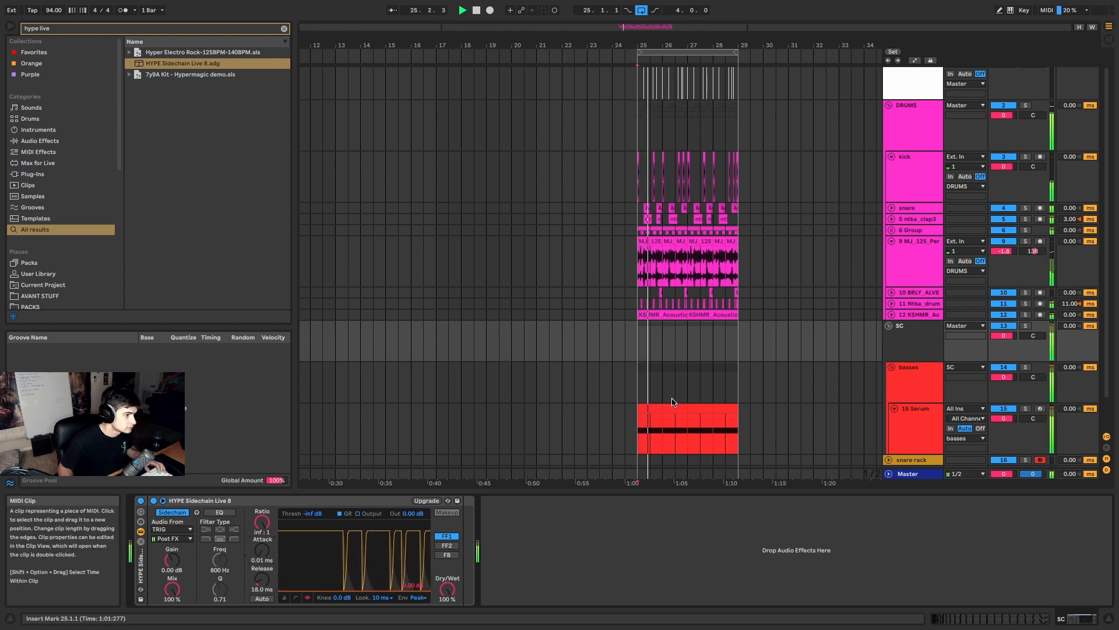
pyautogui.click(891, 314)
pyautogui.moveTo(1001, 325); pyautogui.dragTo(1001, 344)
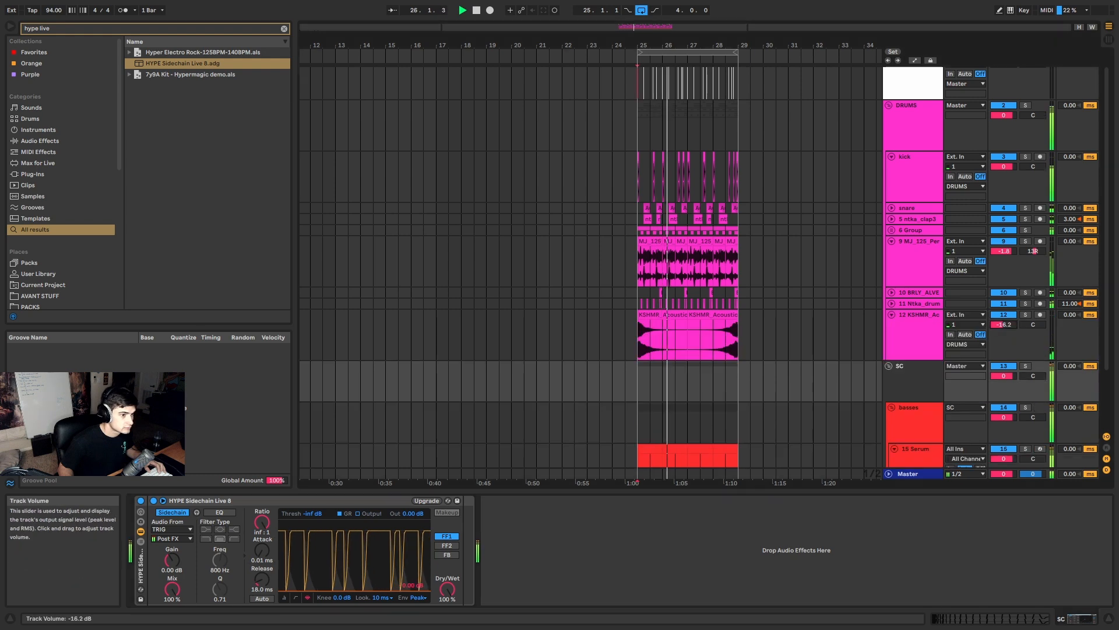
pyautogui.moveTo(686, 326); pyautogui.dragTo(736, 322)
pyautogui.click(696, 315)
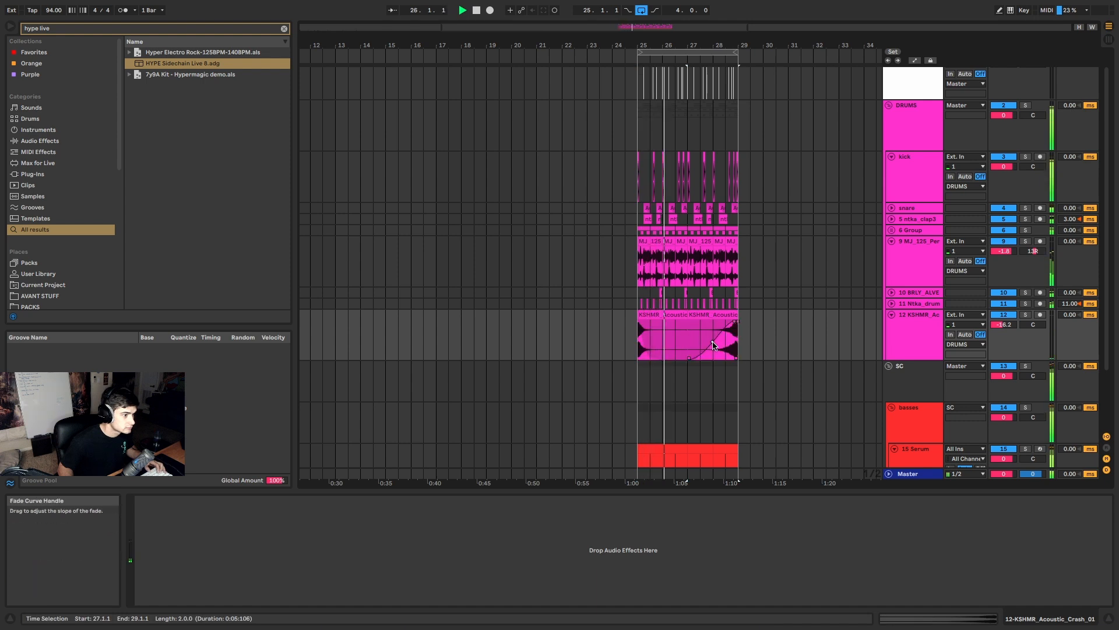
pyautogui.click(659, 315)
pyautogui.scroll(-4, 739, 316)
pyautogui.press('a')
pyautogui.press('a')
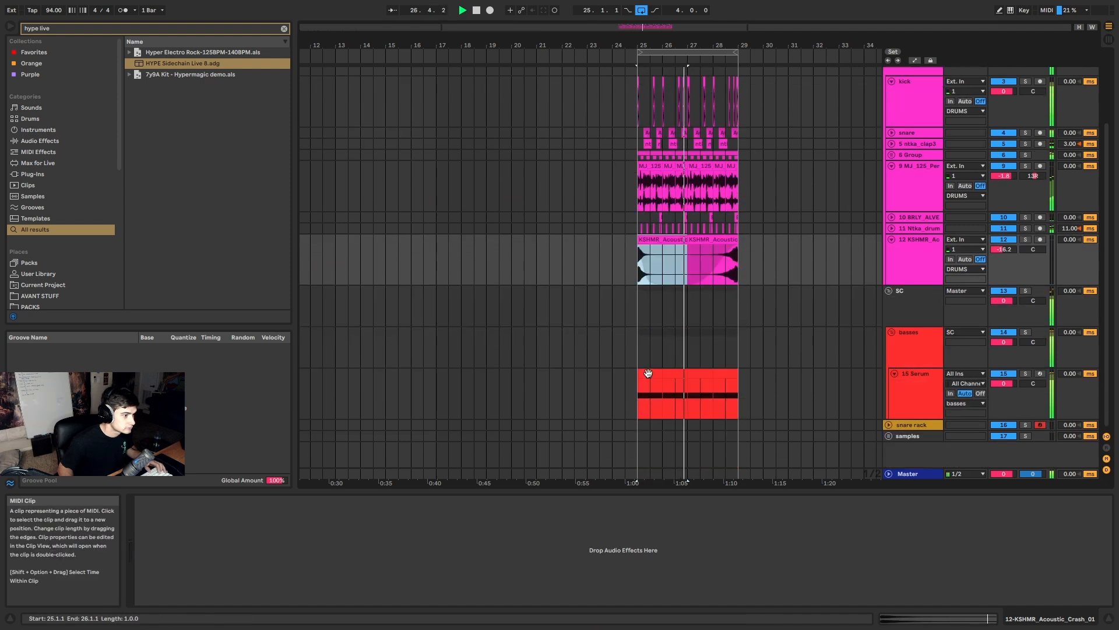
# Step: Solo the Serum track and listen to the bass clip from bar 25
pyautogui.click(647, 373)
pyautogui.click(1025, 374)
pyautogui.press('space')
pyautogui.press('space')
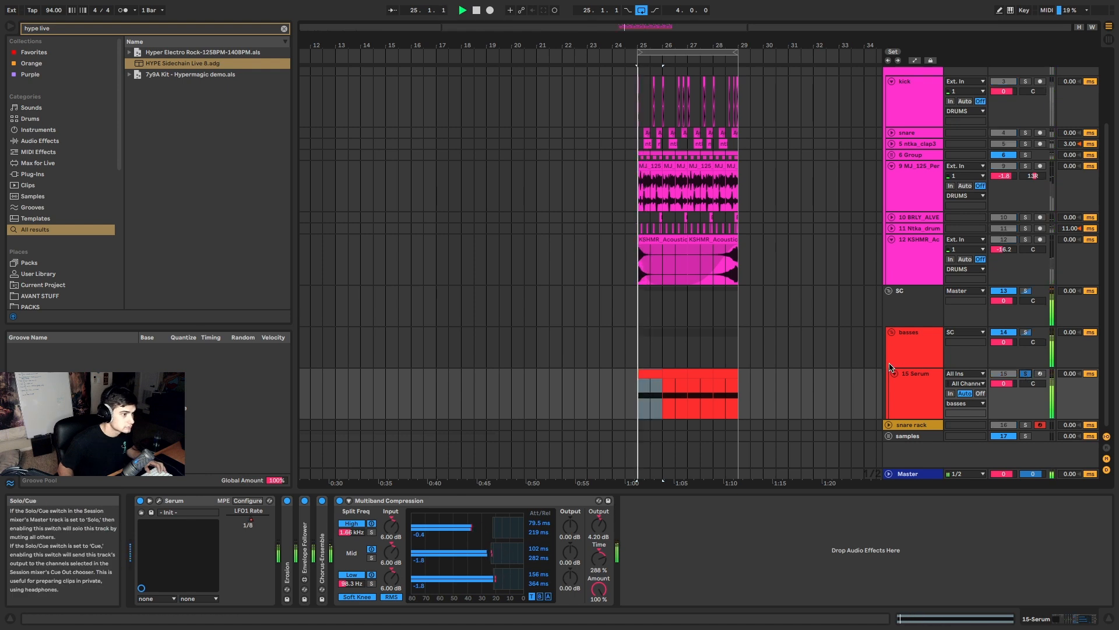
pyautogui.scroll(5, 679, 341)
pyautogui.press('space')
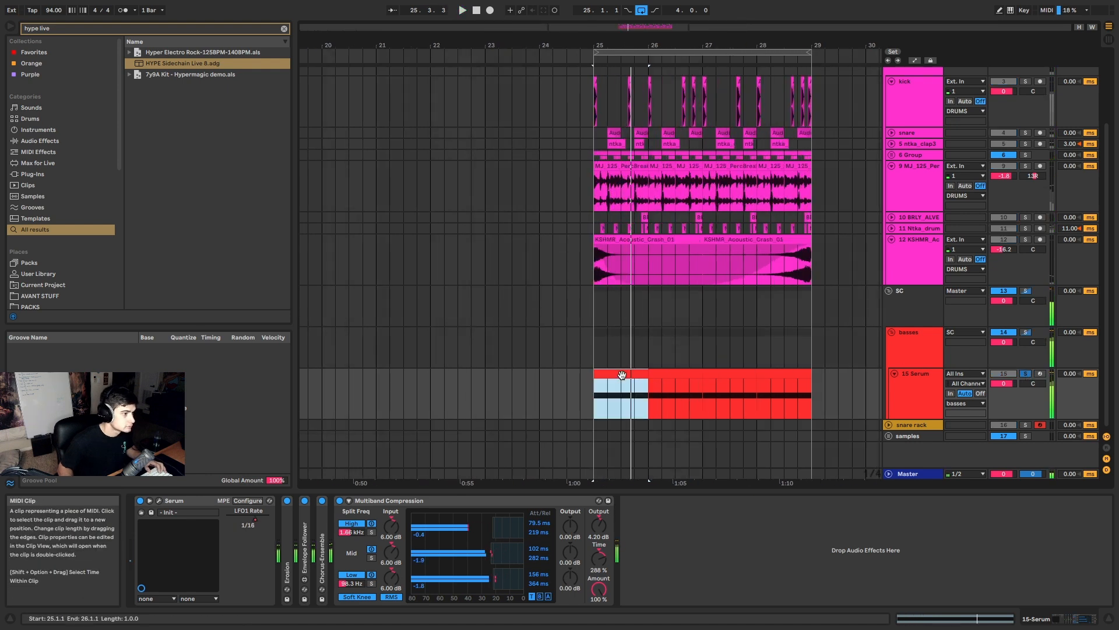
pyautogui.click(1026, 374)
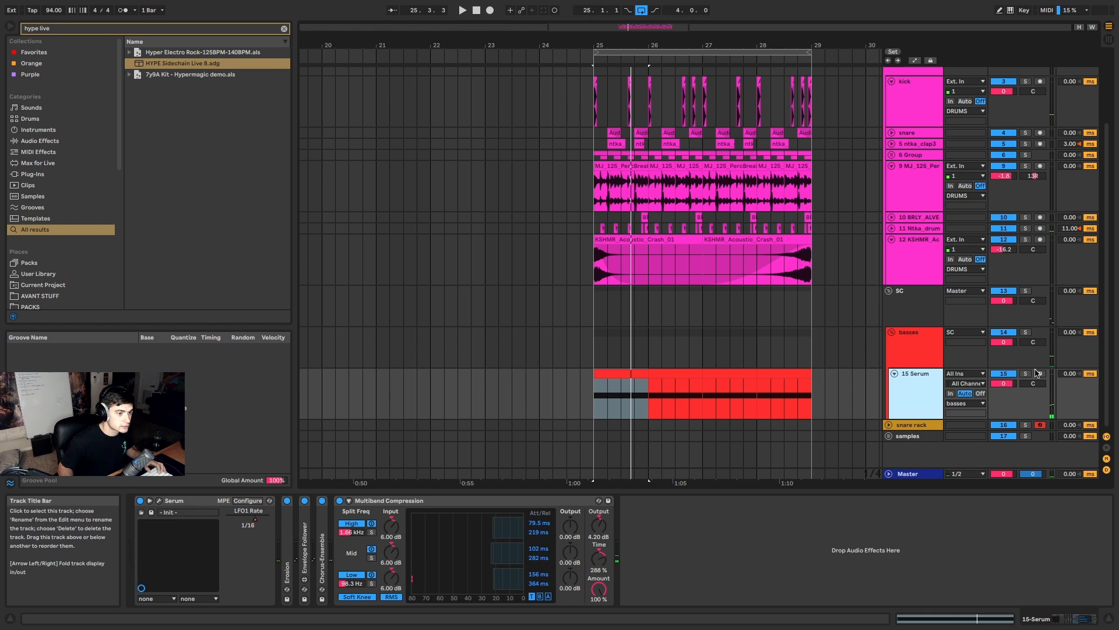
pyautogui.click(1025, 374)
pyautogui.click(631, 374)
pyautogui.press('space')
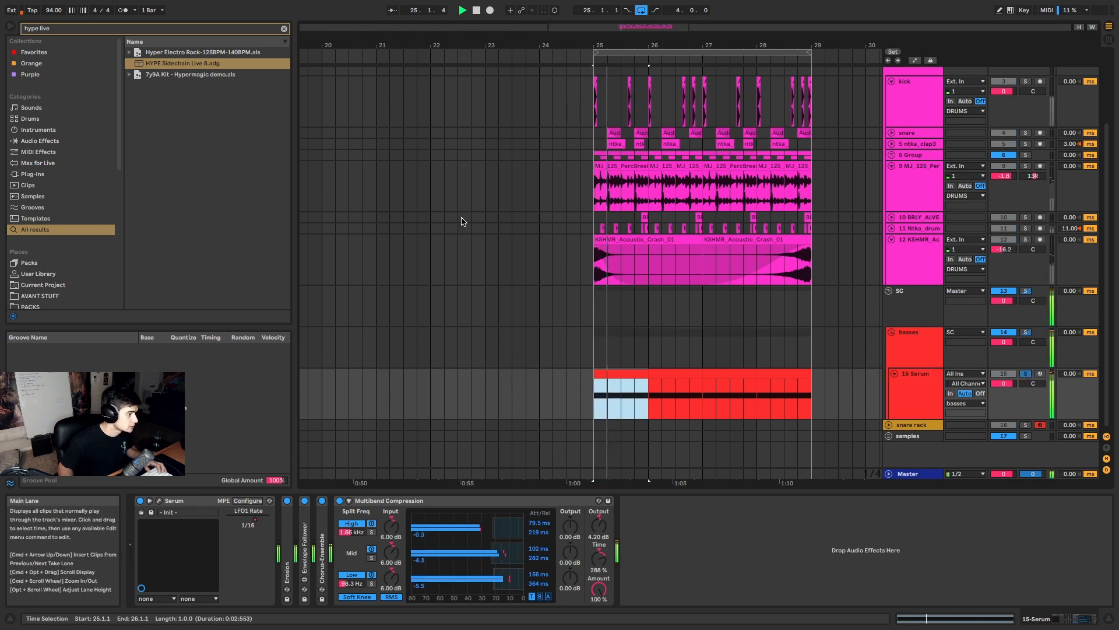
pyautogui.press('space')
# Step: Assign Serum's Macro 1 to the curve point on the falling slope of LFO 1, audition it and close the plugin window
pyautogui.click(158, 500)
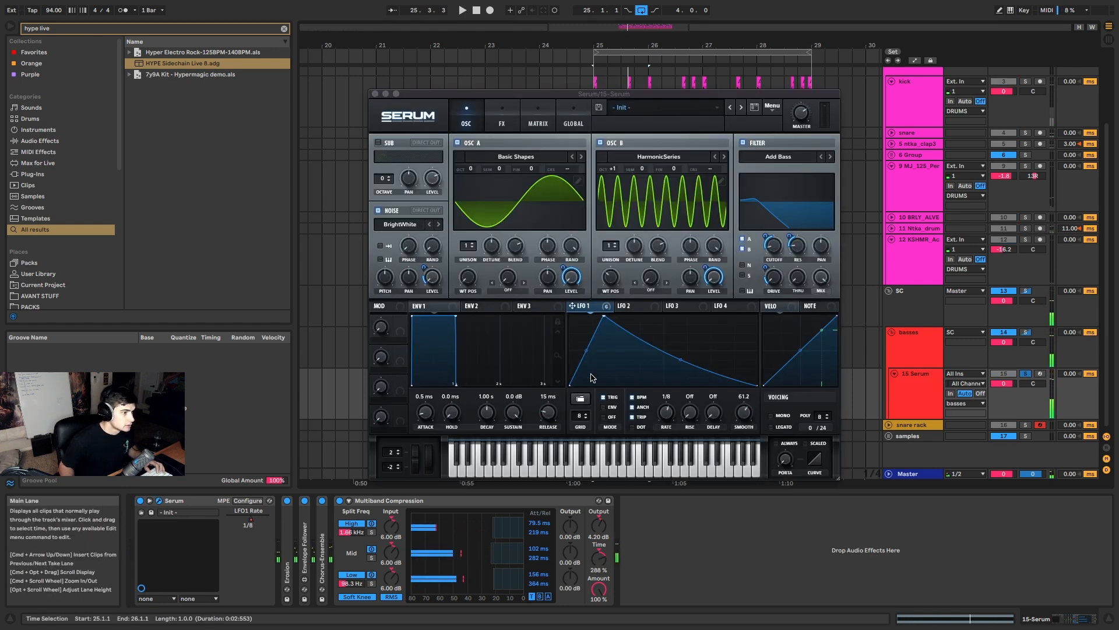
pyautogui.click(398, 332)
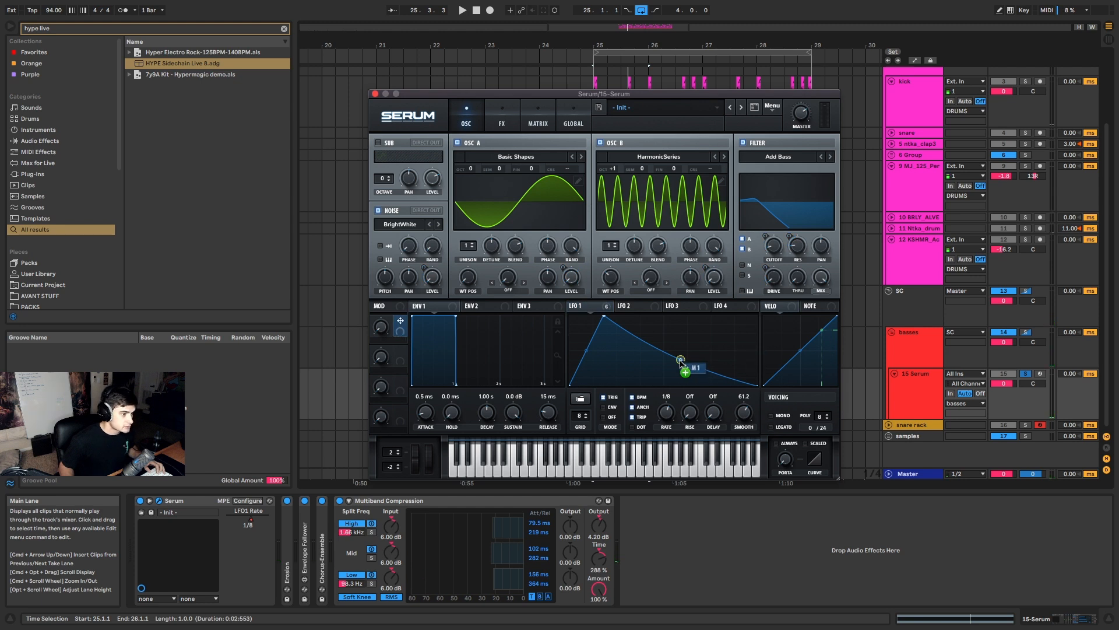
pyautogui.moveTo(680, 359); pyautogui.dragTo(681, 360)
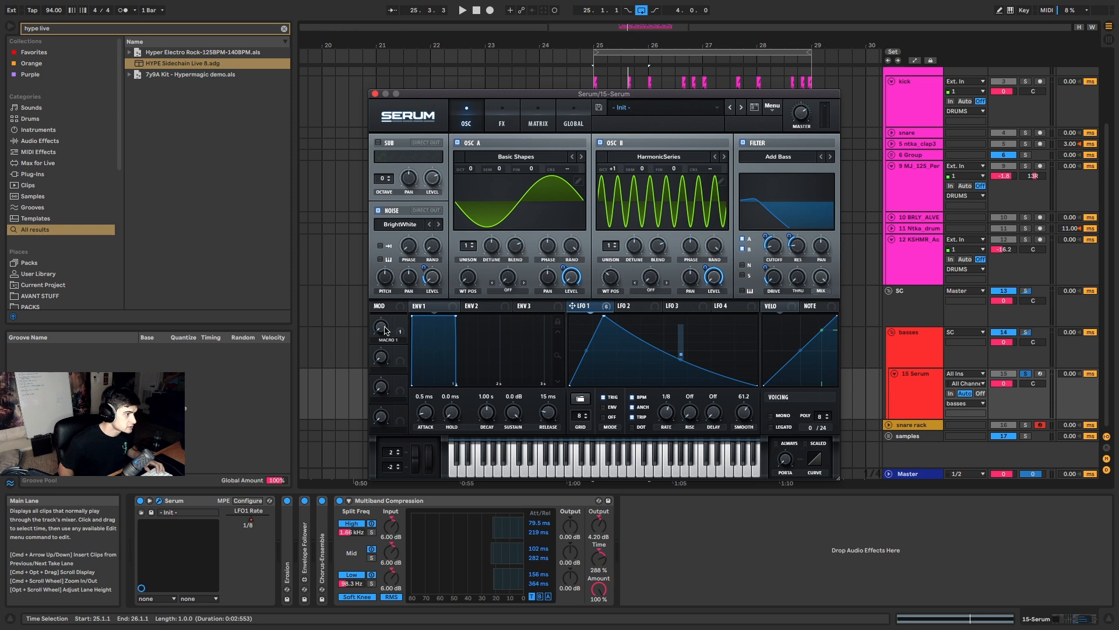
pyautogui.press('space')
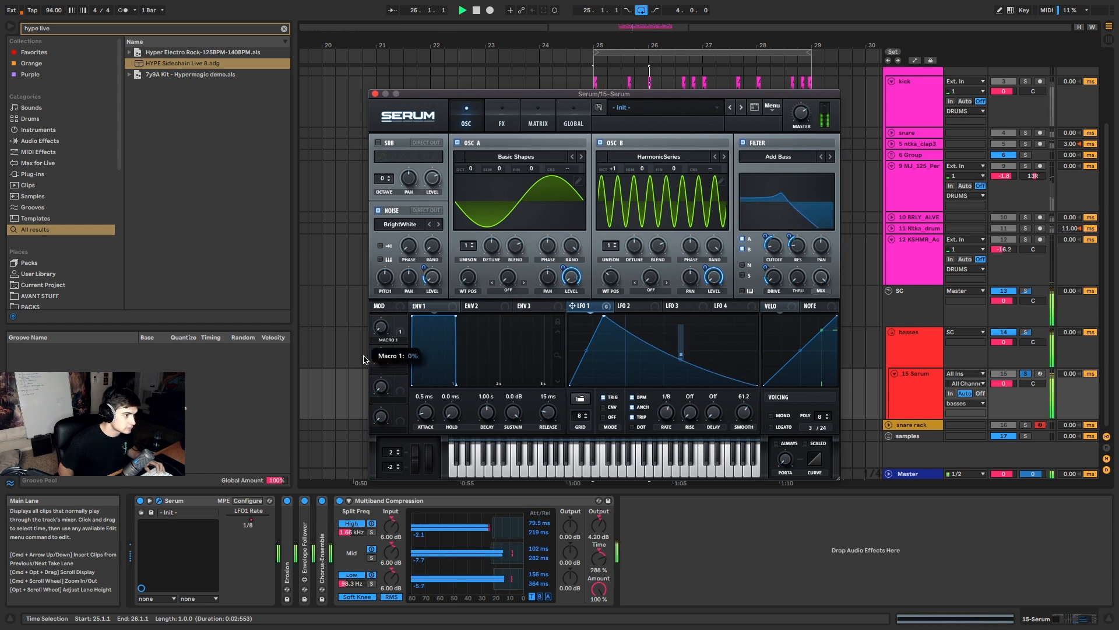
pyautogui.press('space')
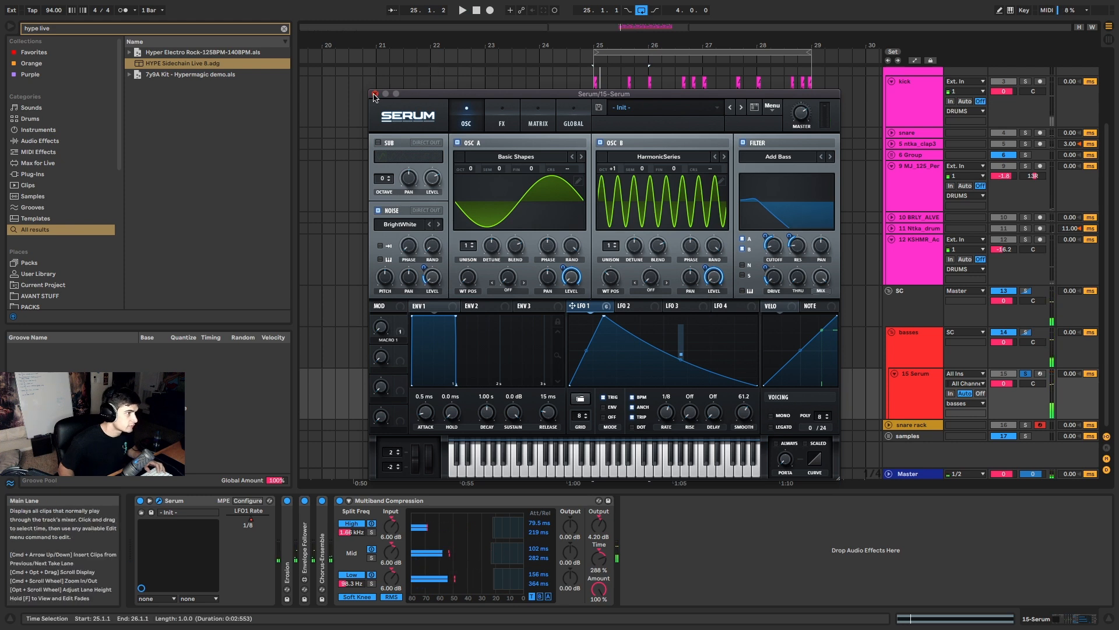
pyautogui.click(375, 94)
# Step: Automate Serum's Macro 1 to ramp up from zero at 25.1.3 to 0.73 at 25.3.1, dropping back to zero there
pyautogui.press('a')
pyautogui.scroll(3, 632, 425)
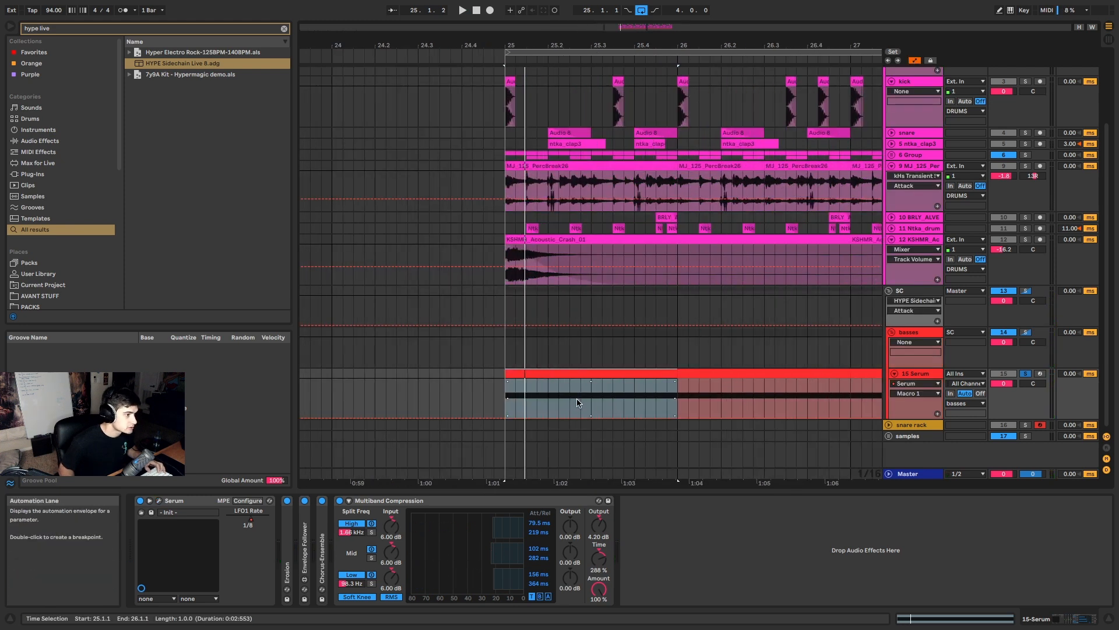
pyautogui.press('space')
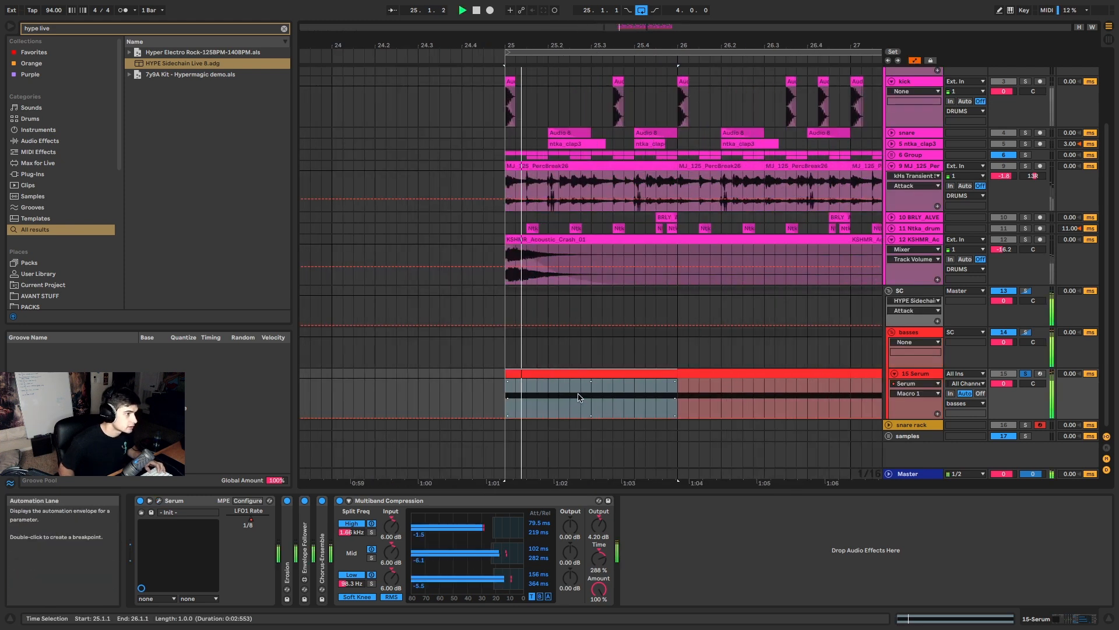
pyautogui.click(532, 417)
pyautogui.press('space')
pyautogui.moveTo(591, 401); pyautogui.dragTo(527, 402)
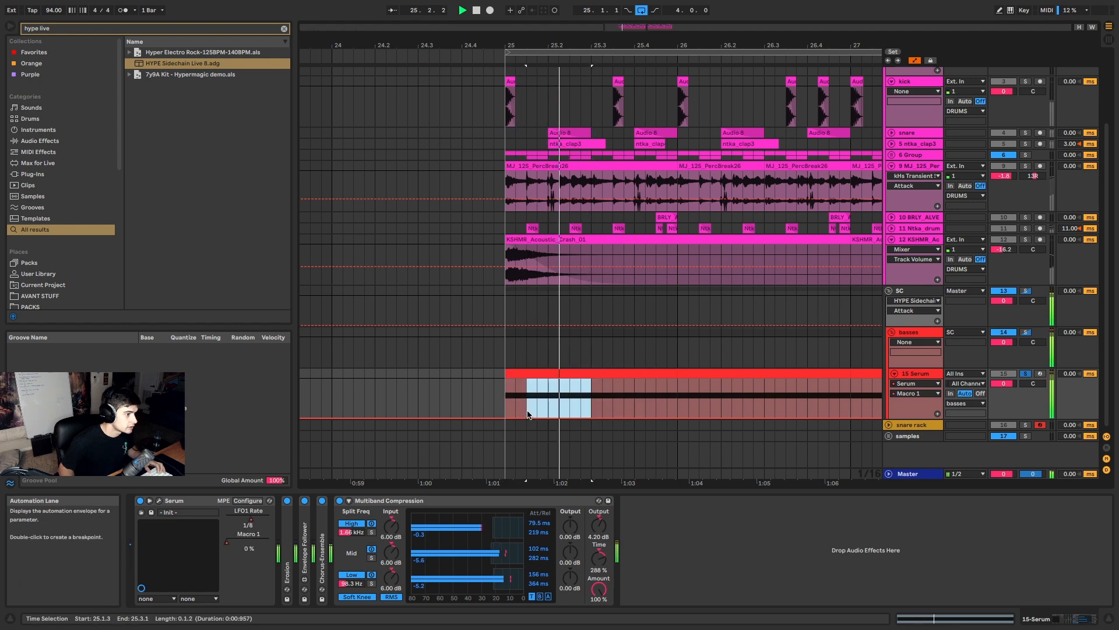
pyautogui.click(589, 417)
pyautogui.moveTo(591, 391); pyautogui.dragTo(592, 389)
pyautogui.press('space')
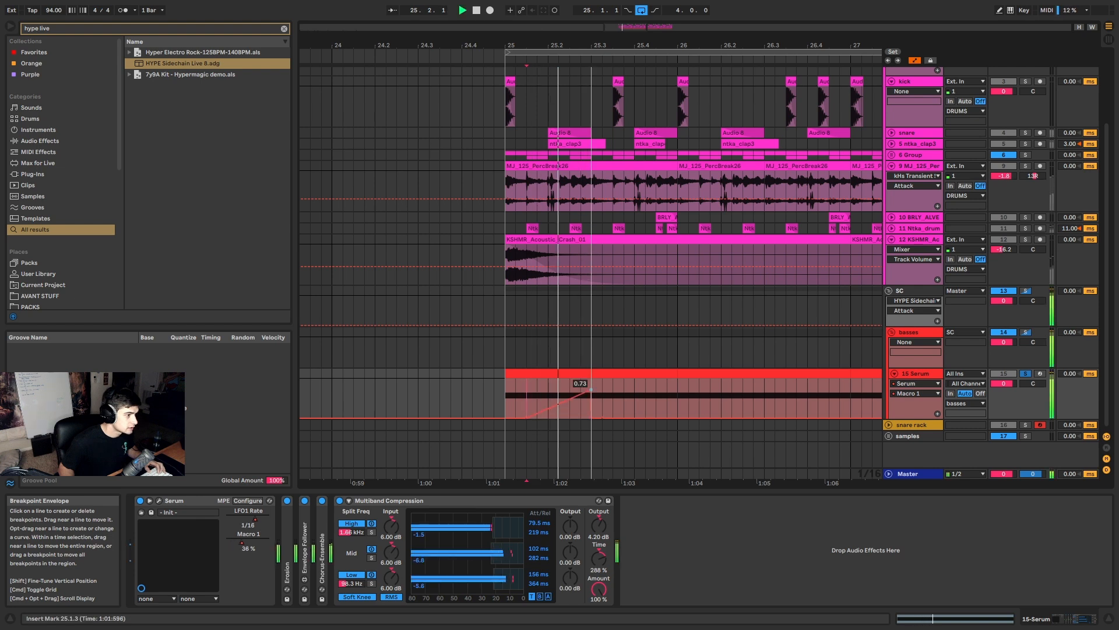
# Step: Audition the Macro 1 ramp from bar 25 and unsolo the Serum track to hear it with the drums
pyautogui.click(552, 373)
pyautogui.press('space')
pyautogui.press('space')
pyautogui.click(1026, 375)
pyautogui.press('space')
pyautogui.press('space')
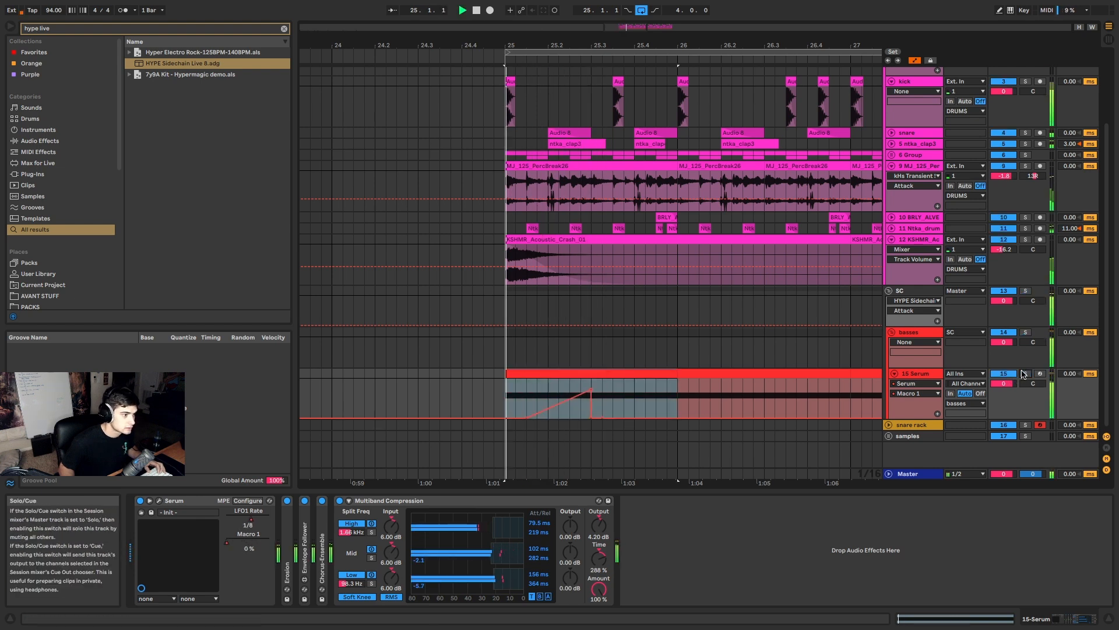
# Step: Lower the peak of the Macro 1 ramp at 25.3.1 to roughly one third and play the loop
pyautogui.moveTo(606, 392); pyautogui.dragTo(605, 407)
pyautogui.press('space')
pyautogui.press('space')
pyautogui.press('space')
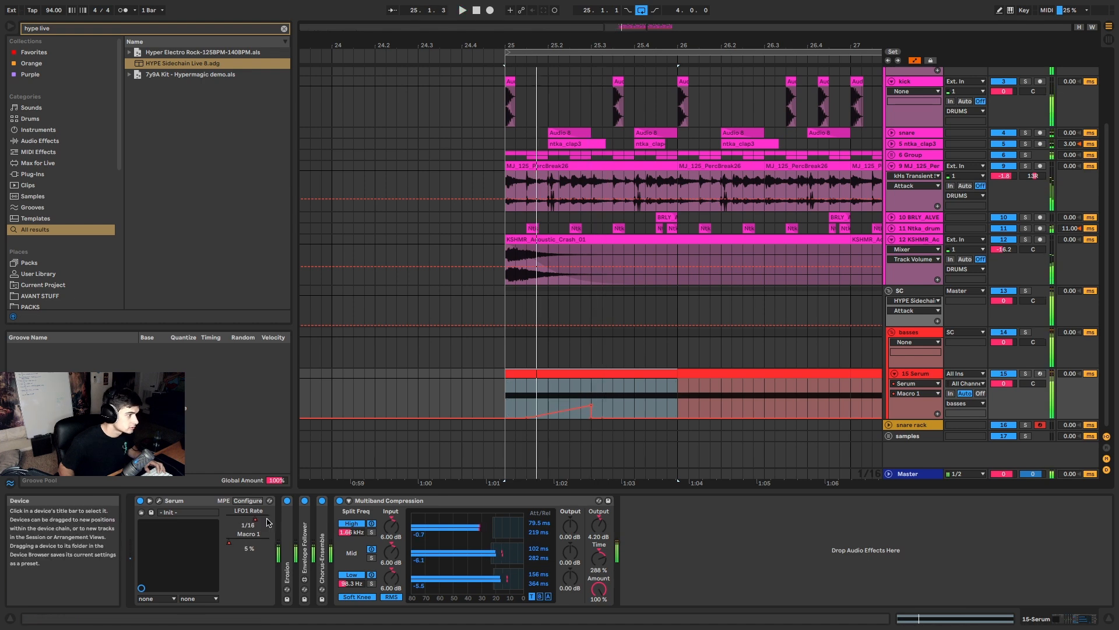
# Step: Show the LFO1 Rate automation on the Serum track, set its breakpoint at 25.2.4 to 0.57 and play the bar
pyautogui.click(260, 522)
pyautogui.press('space')
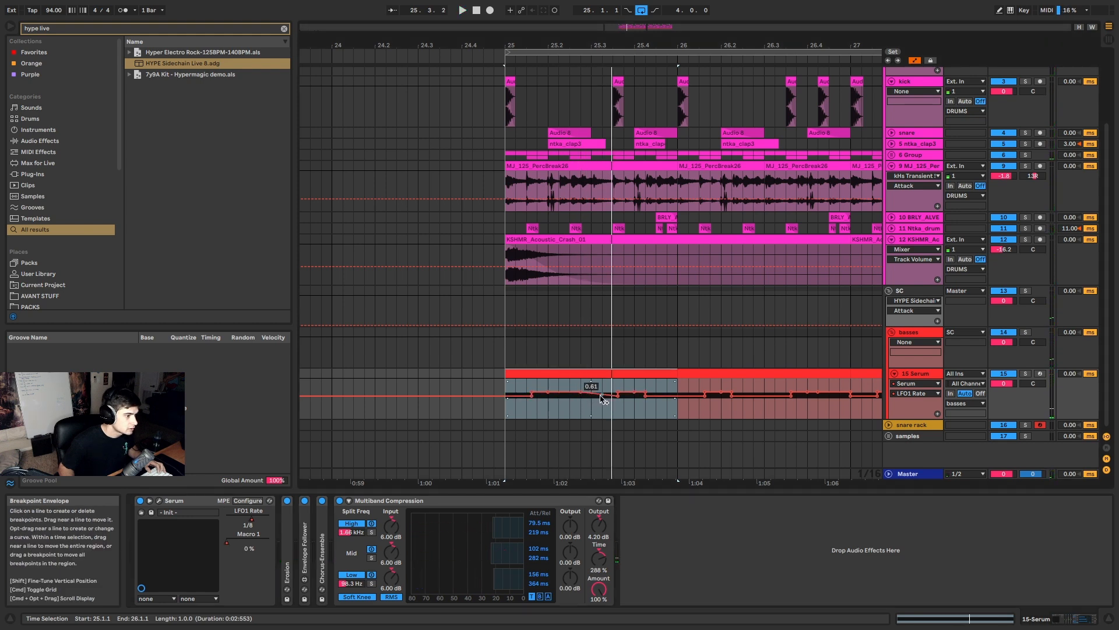
pyautogui.moveTo(591, 396); pyautogui.dragTo(591, 402)
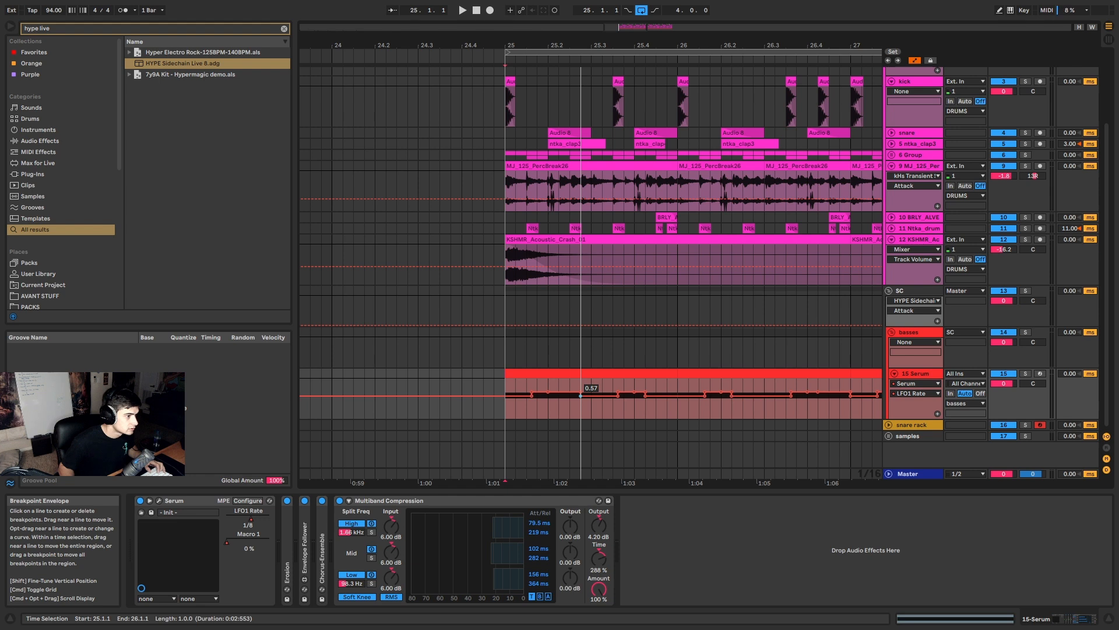
pyautogui.click(545, 371)
pyautogui.press('space')
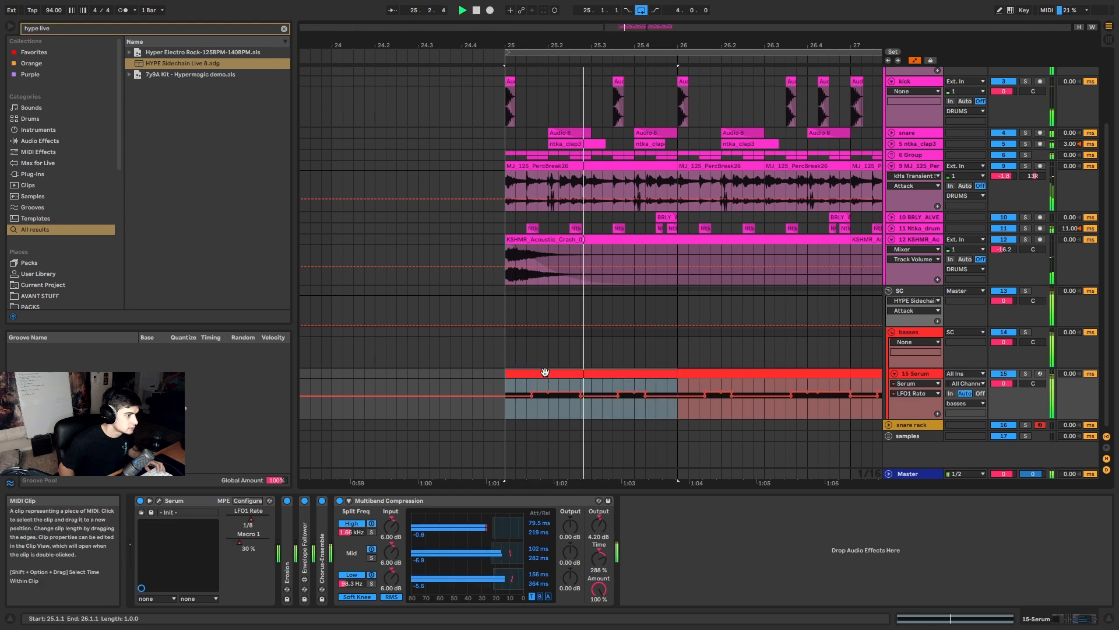
pyautogui.press('space')
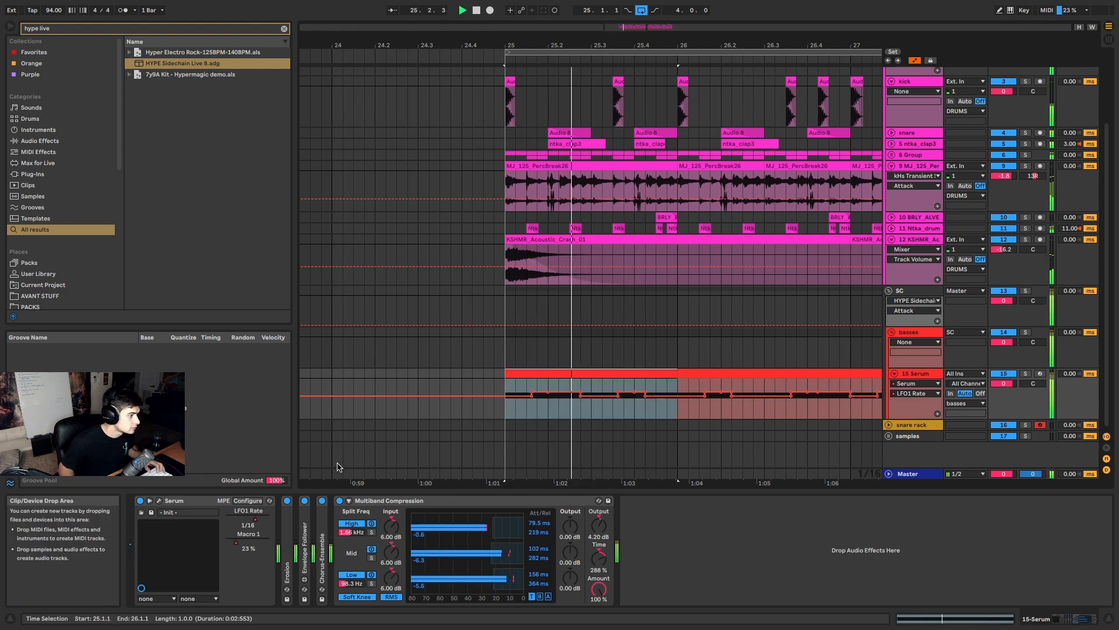
# Step: Replay the start of bar 25 several times and adjust the LFO1 Rate breakpoint at 25.3.1 to 0.57
pyautogui.press('space')
pyautogui.press('space')
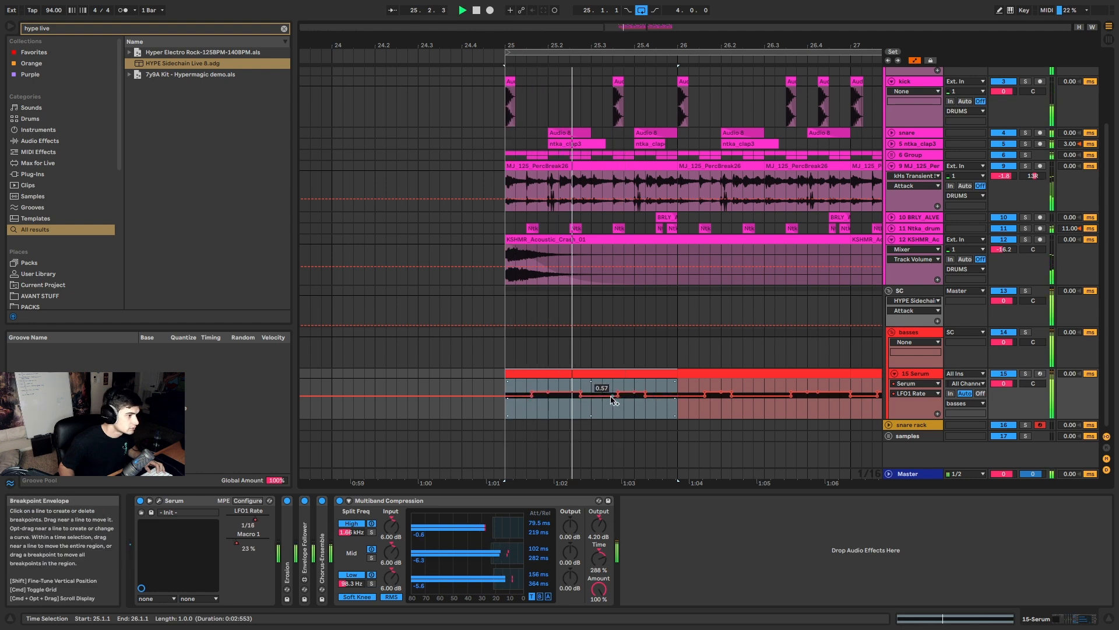
pyautogui.press('space')
pyautogui.press('space')
pyautogui.press('space')
pyautogui.press('space')
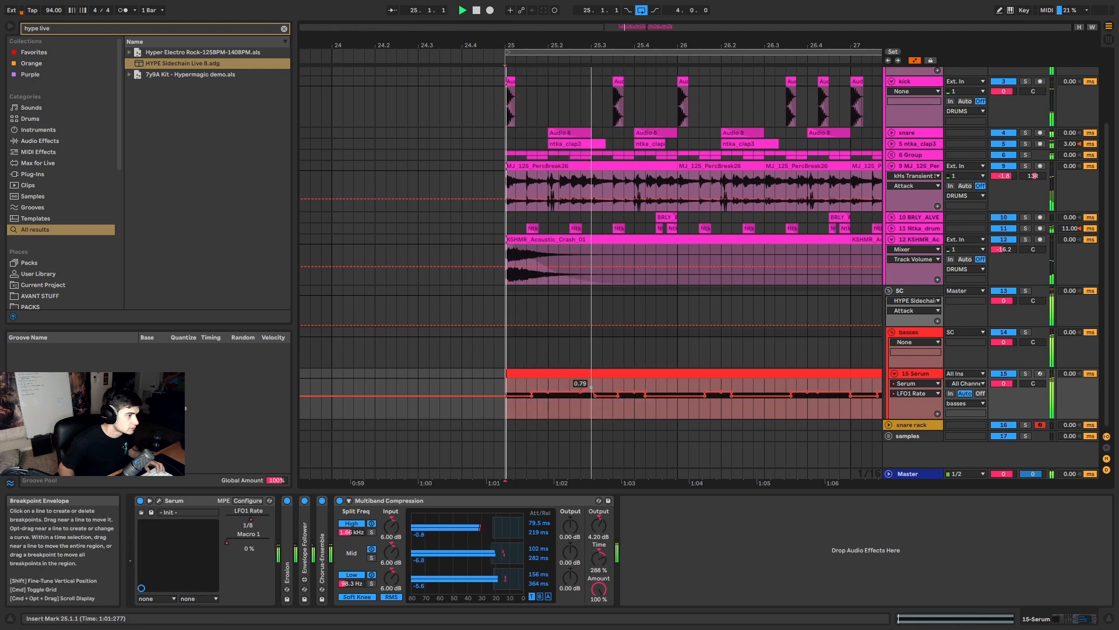
pyautogui.press('space')
pyautogui.press('space')
pyautogui.moveTo(595, 391); pyautogui.dragTo(591, 396)
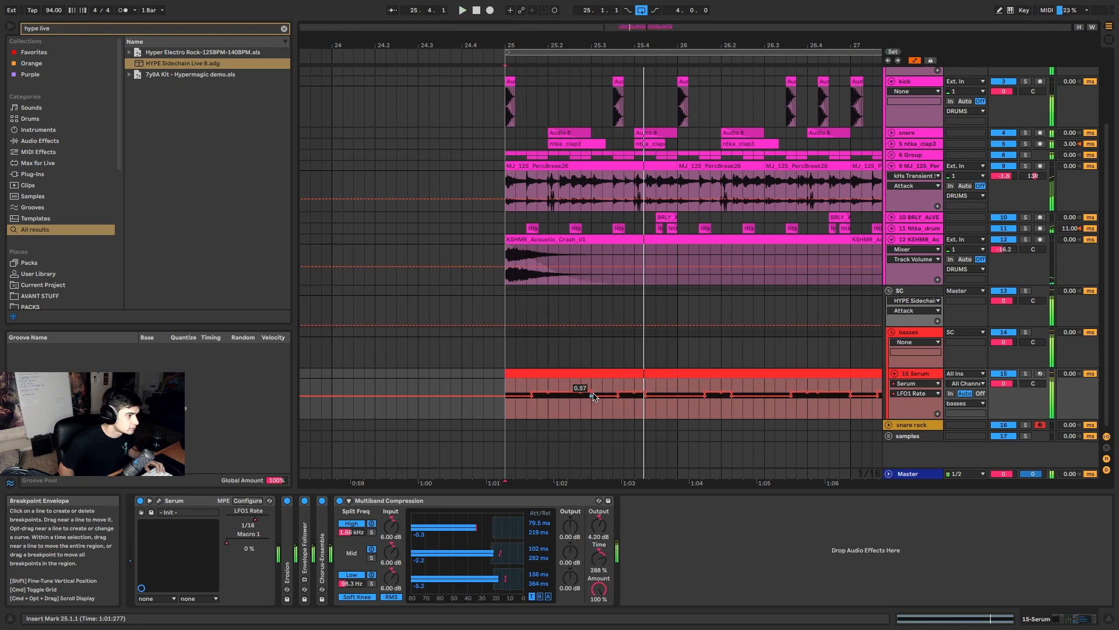
# Step: Play the loop and duplicate the Serum LFO1 Rate automation from 25.1.1 to 25.3.1 twice, up to 26.3.1
pyautogui.press('space')
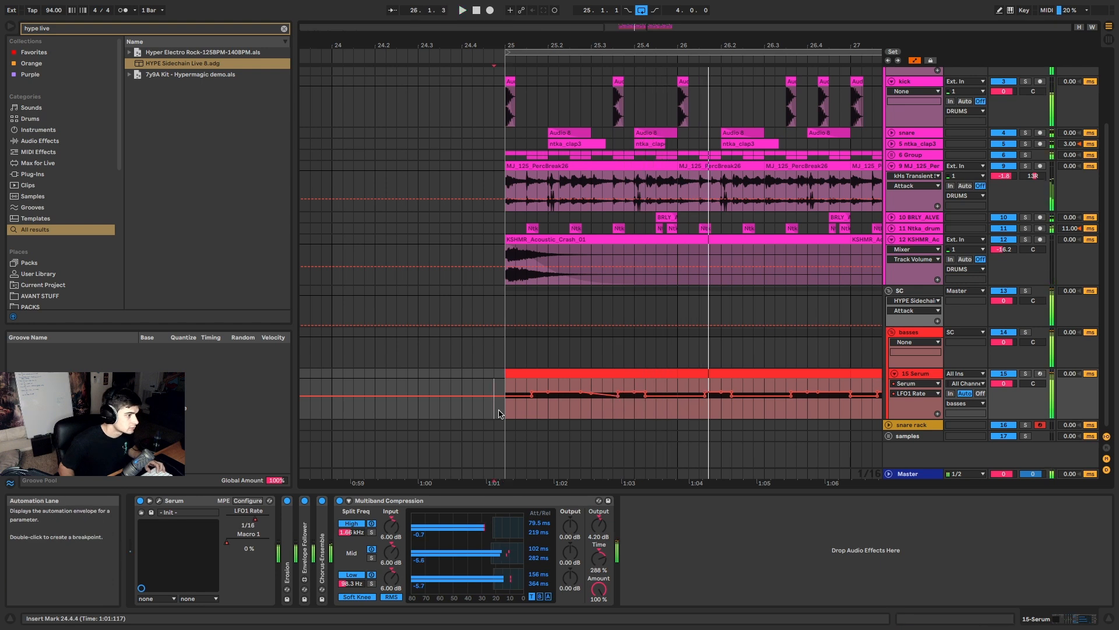
pyautogui.press('space')
pyautogui.press('space')
pyautogui.moveTo(507, 414); pyautogui.dragTo(574, 411)
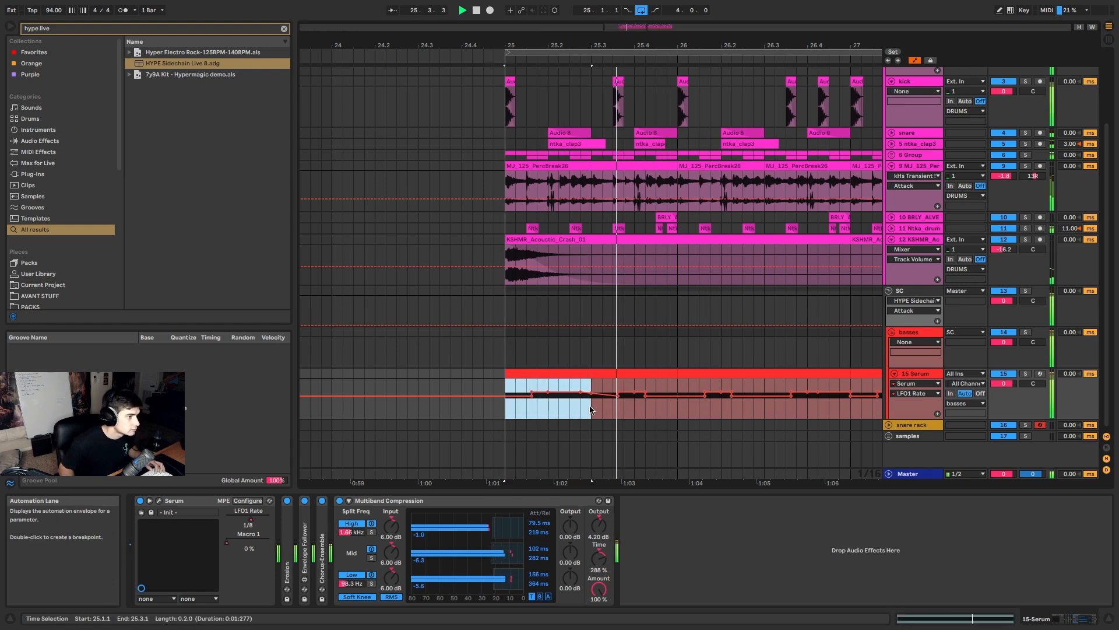
pyautogui.press('space')
pyautogui.press('space')
pyautogui.hotkey('ctrl', 'd')
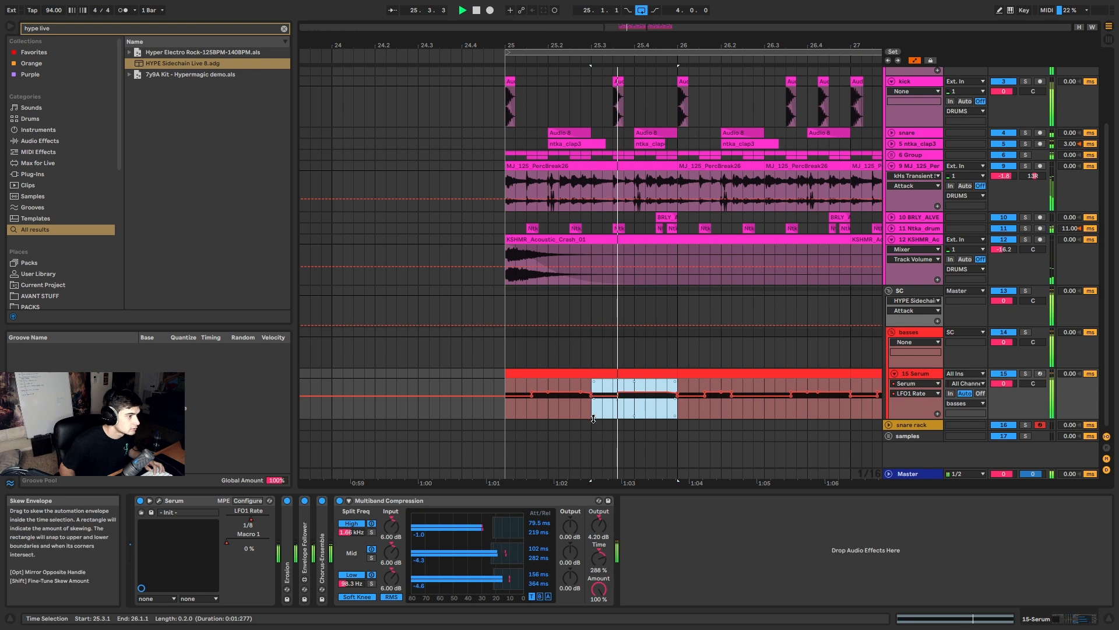
pyautogui.hotkey('ctrl', 'd')
pyautogui.scroll(-3, 590, 402)
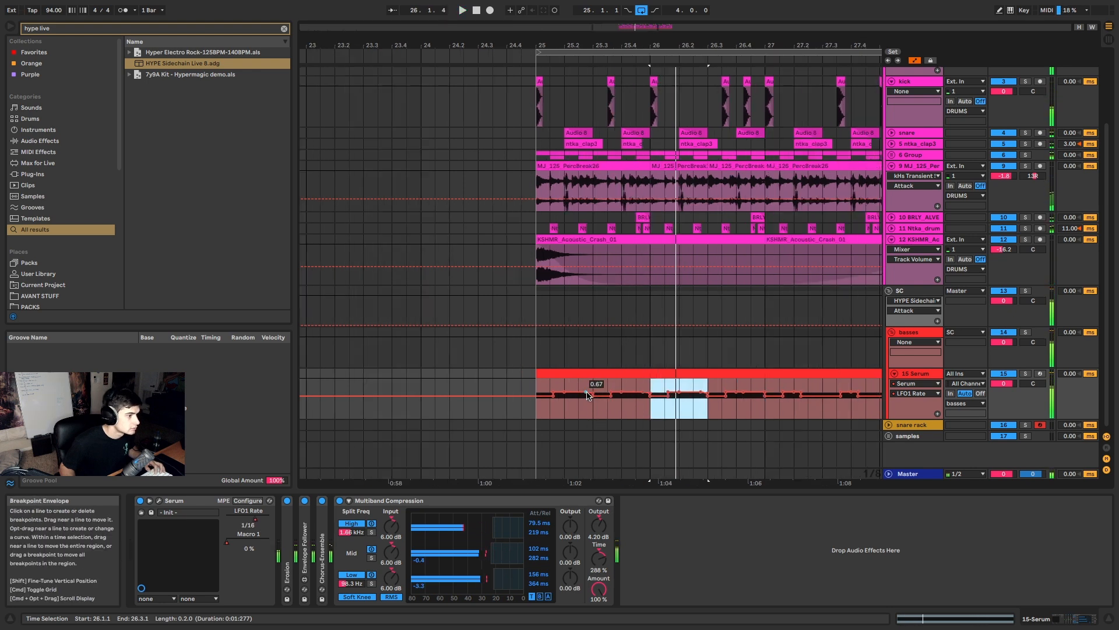
# Step: Play the loop, then duplicate the LFO1 Rate automation from 25.1.1 to 25.3.1 repeatedly until it fills the Serum clip up to bar 29
pyautogui.click(590, 415)
pyautogui.press('space')
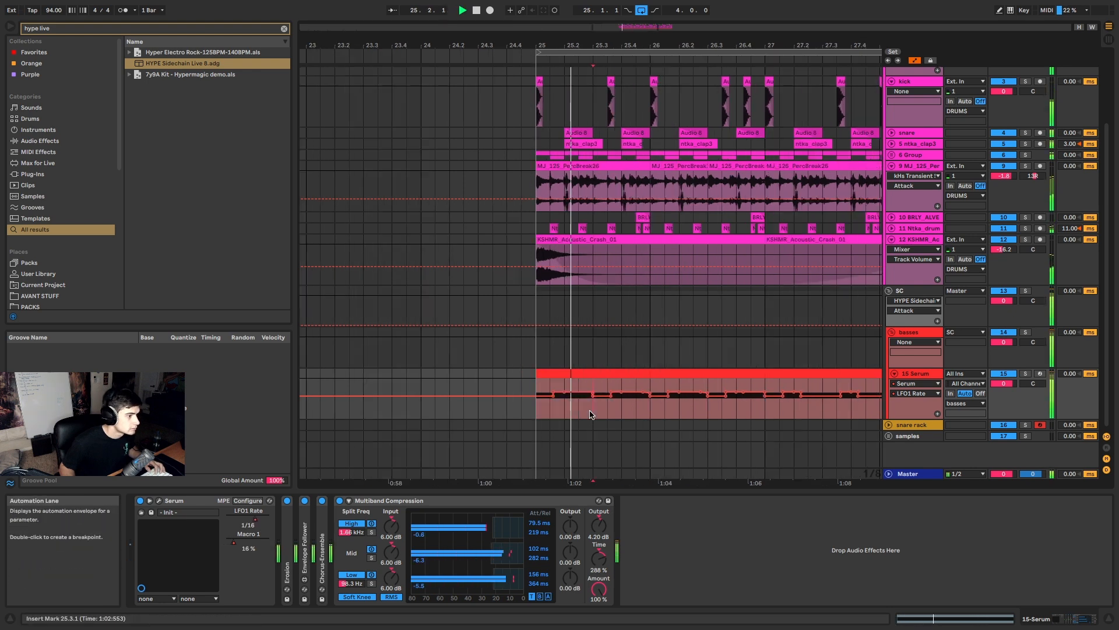
pyautogui.moveTo(593, 414); pyautogui.dragTo(538, 411)
pyautogui.press('super+d')
pyautogui.scroll(-3, 541, 410)
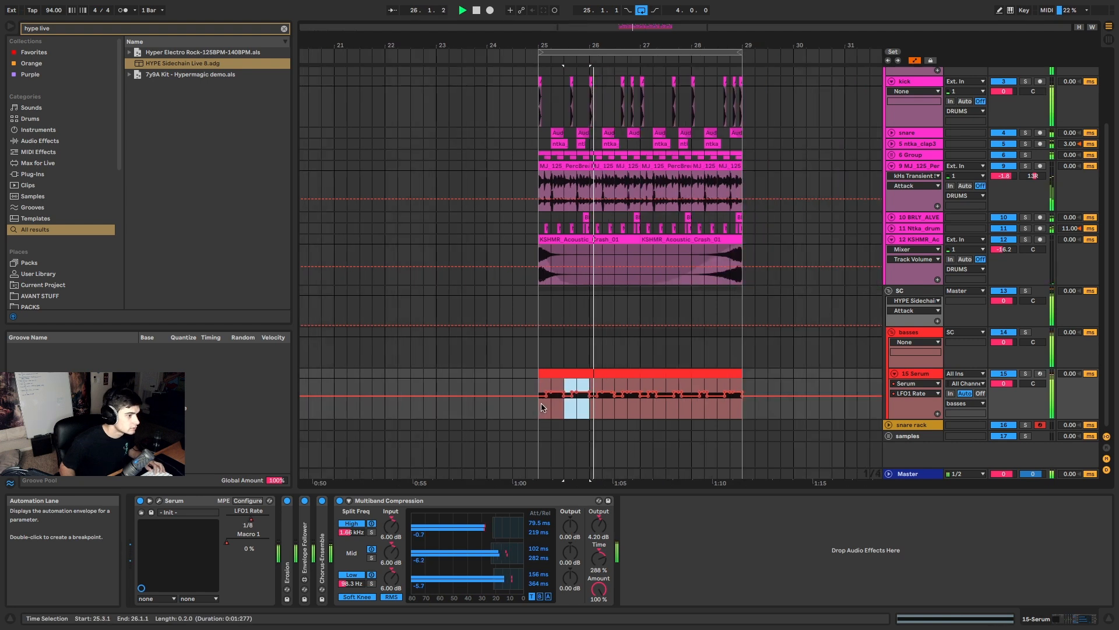
pyautogui.press('super+d')
pyautogui.press('super+d')
pyautogui.press('super+d')
pyautogui.press('super+d')
pyautogui.press('super+d')
pyautogui.press('super+d')
# Step: Replay the loop from bar 25 and show the Macro 1 automation on the Serum track
pyautogui.click(554, 373)
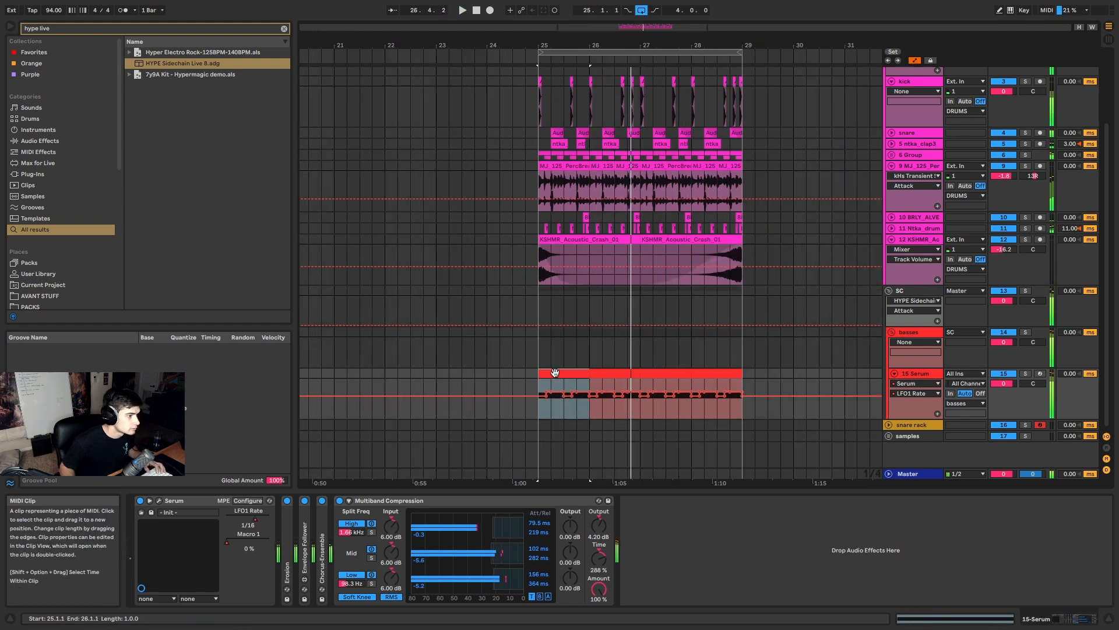
pyautogui.press('space')
pyautogui.press('space')
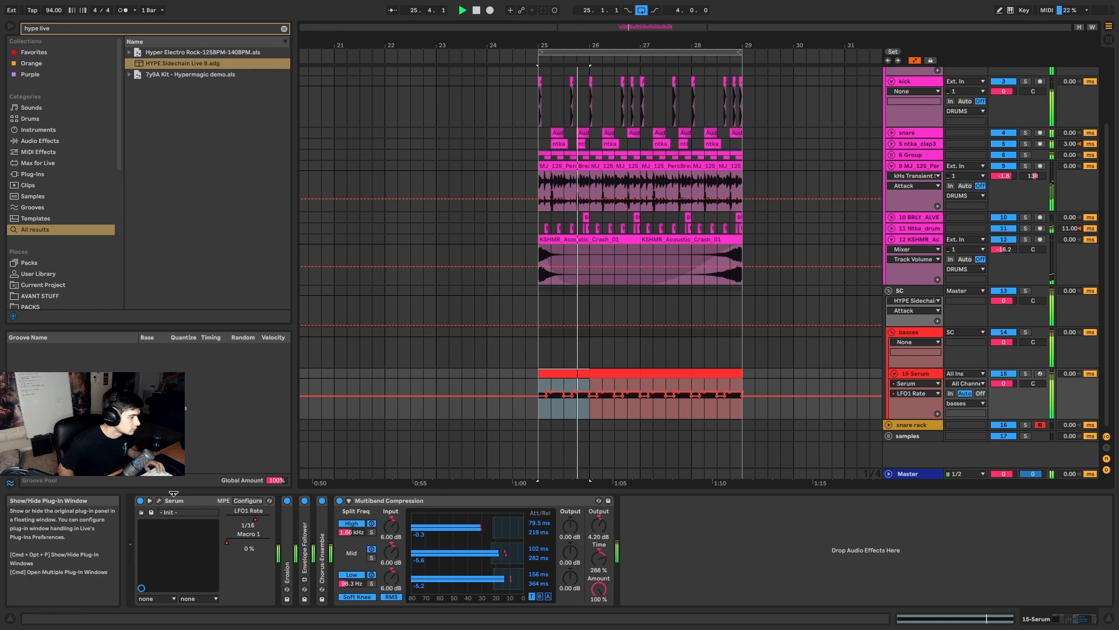
pyautogui.scroll(2, 580, 362)
pyautogui.scroll(2, 580, 361)
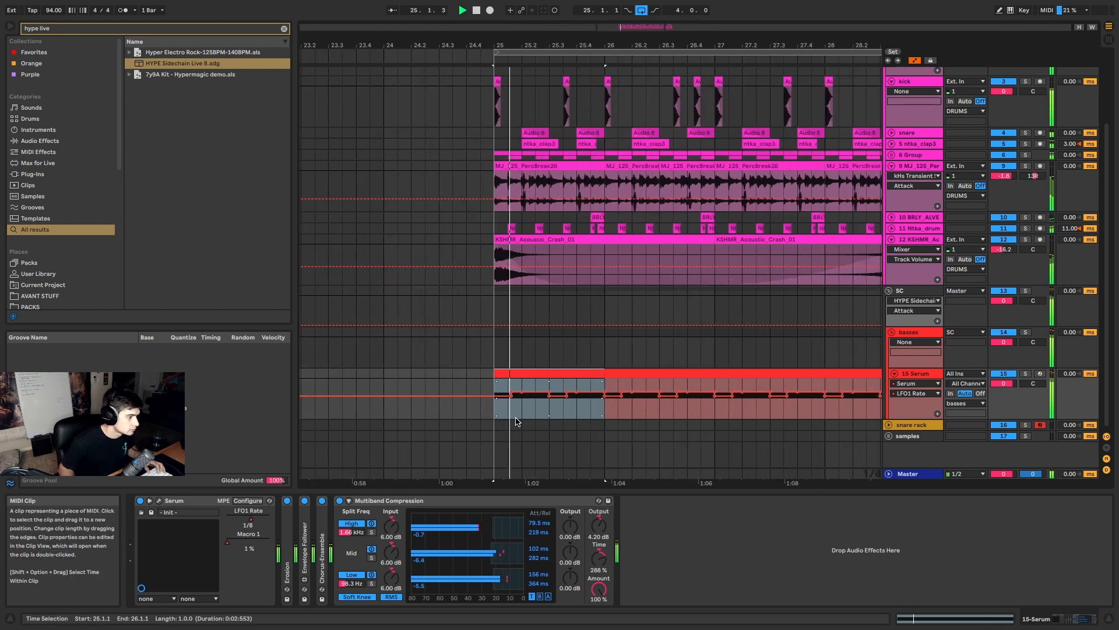
pyautogui.click(233, 536)
pyautogui.press('space')
pyautogui.press('space')
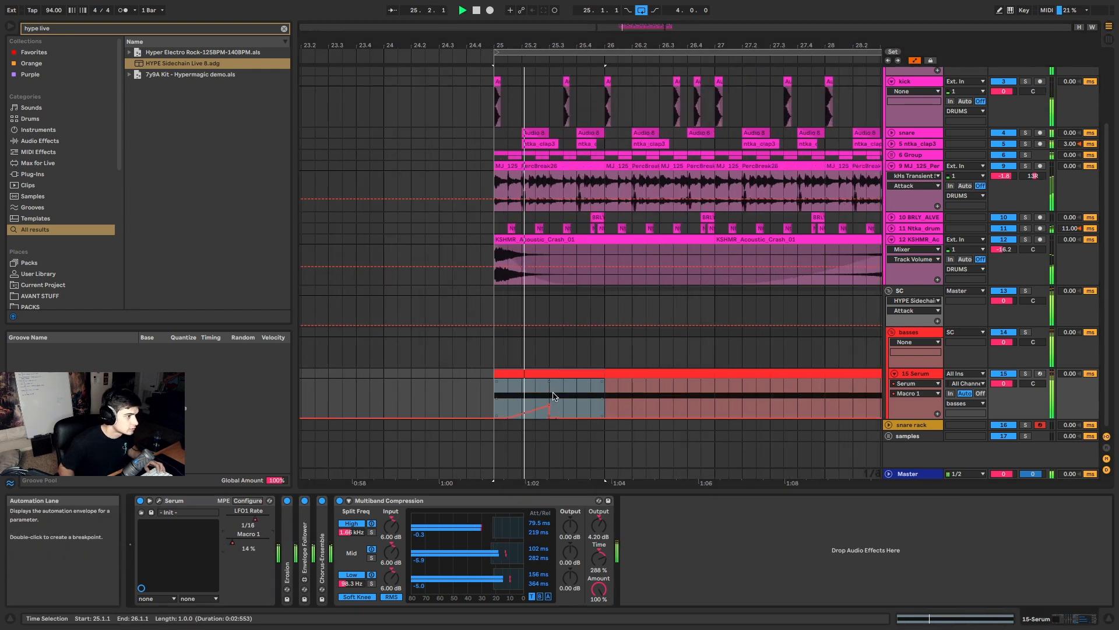
# Step: Duplicate the half-bar Macro 1 ramp from 25.1.1 to 25.3.1 twice, up to 26.3.1
pyautogui.moveTo(551, 399); pyautogui.dragTo(489, 403)
pyautogui.hotkey('ctrl', 'd')
pyautogui.hotkey('ctrl', 'd')
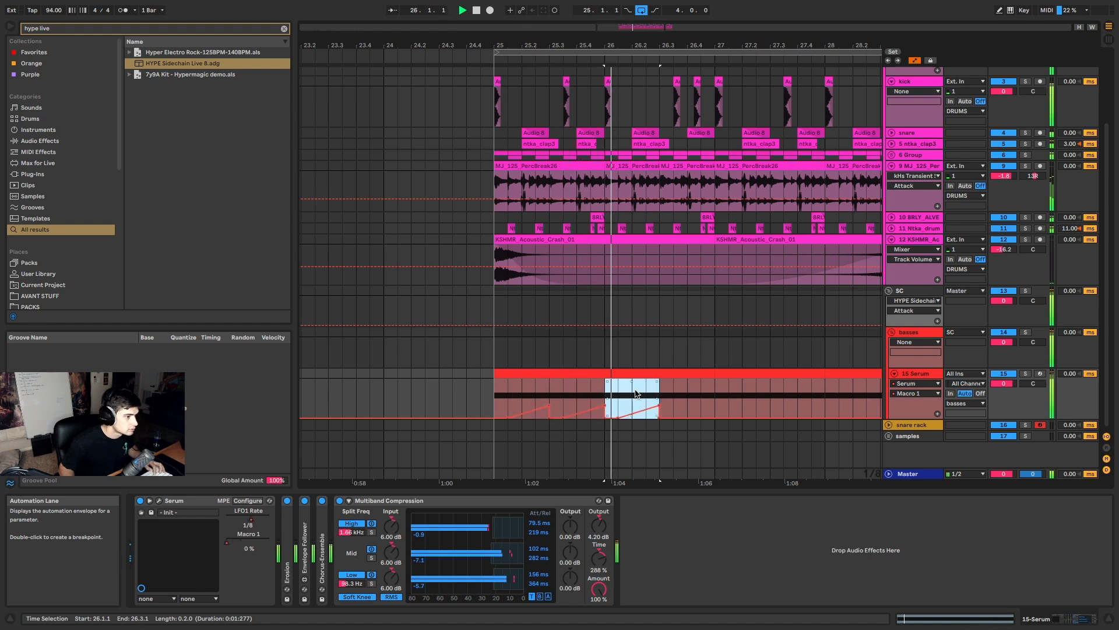
pyautogui.click(701, 396)
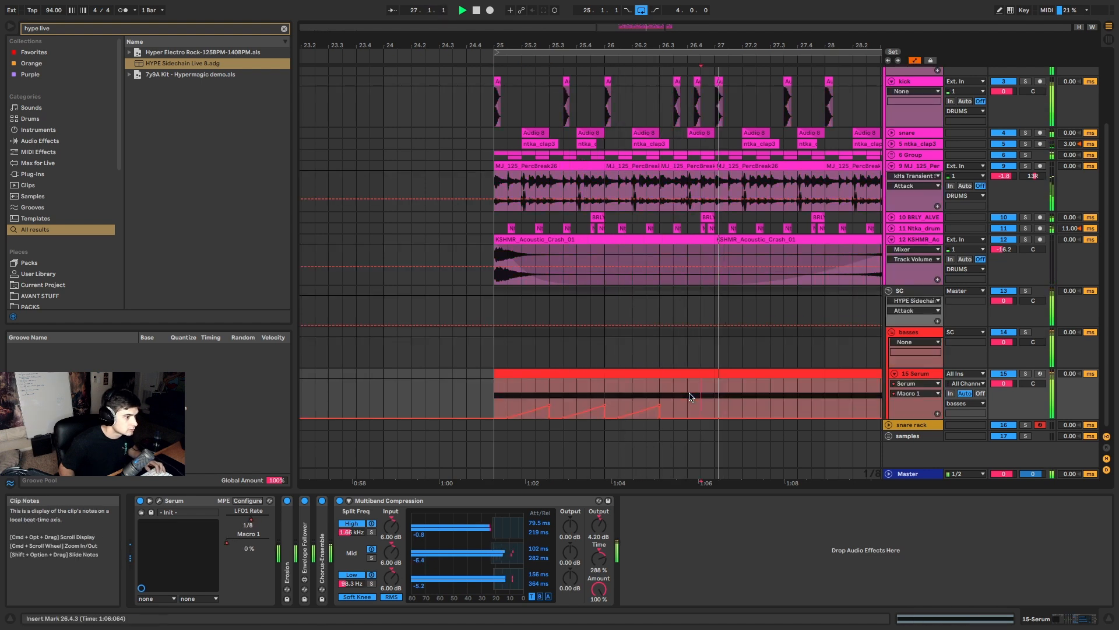
# Step: Check the LFO1 Rate lane, return to Macro 1 and draw a steeper ramp from 26.3.1 to about 0.93 at 27.1.1
pyautogui.click(914, 393)
pyautogui.click(915, 411)
pyautogui.click(590, 414)
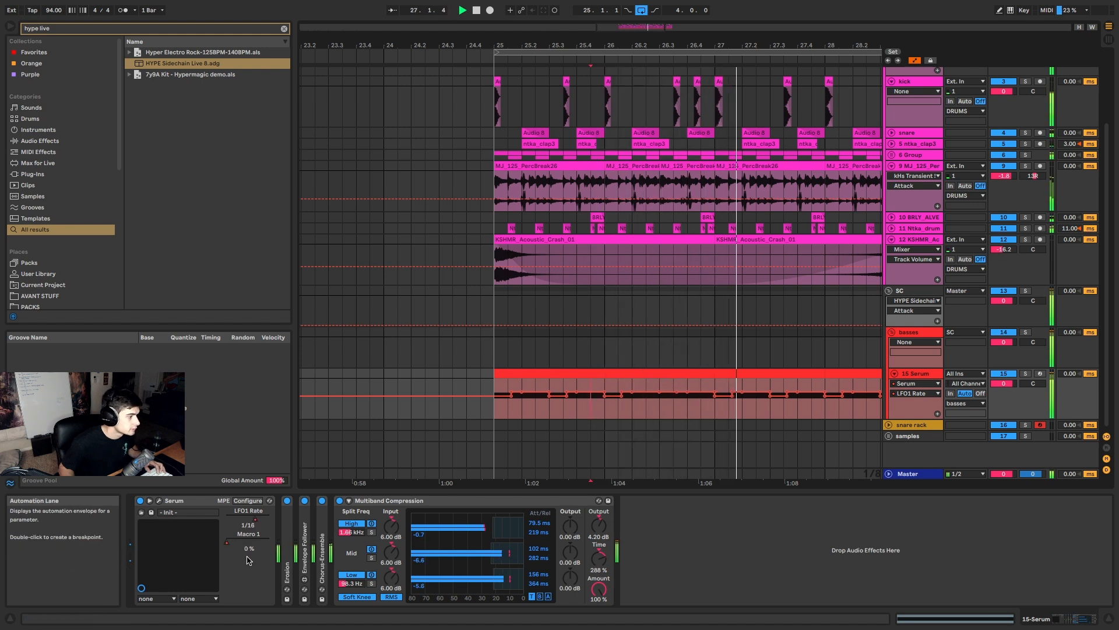
pyautogui.click(232, 542)
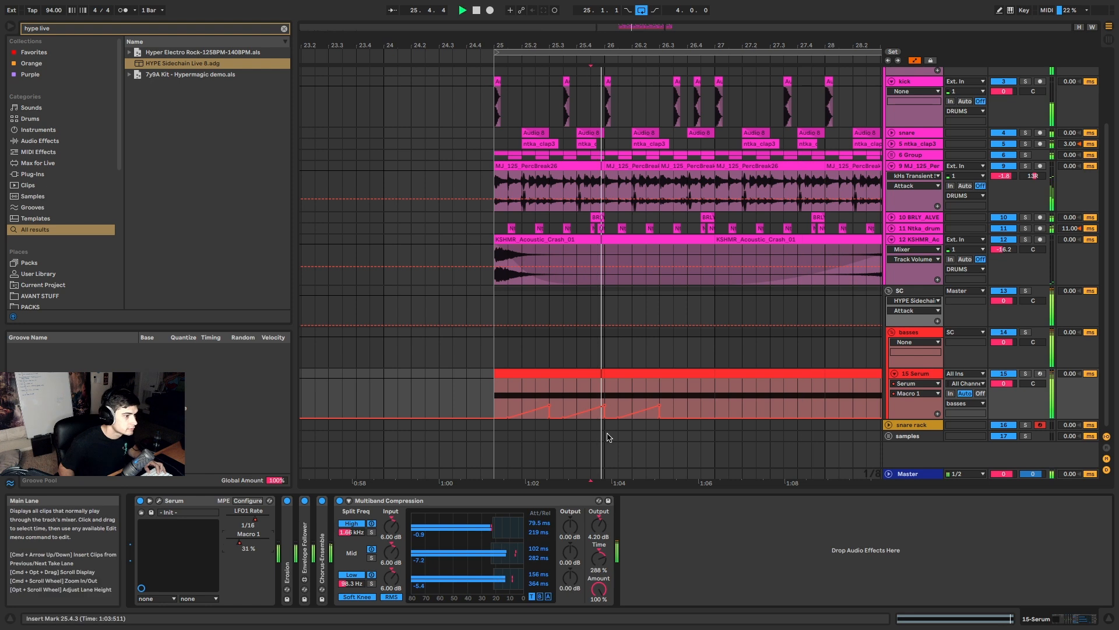
pyautogui.moveTo(689, 418); pyautogui.dragTo(715, 385)
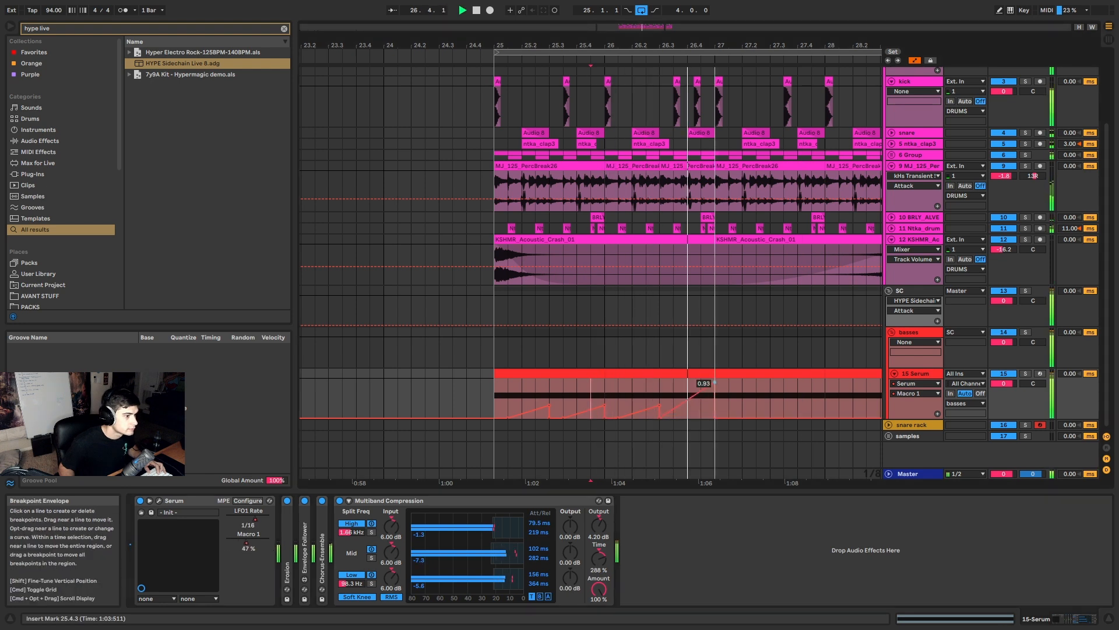
pyautogui.press('space')
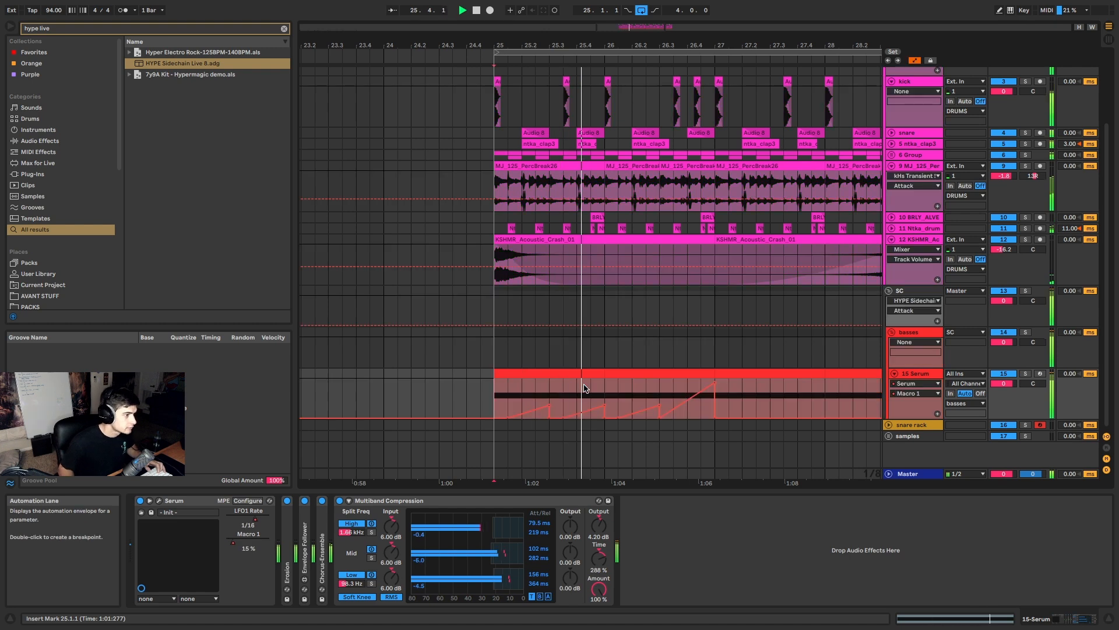
# Step: Replay the Serum part from bar 25 to audition the repeated Macro 1 ramps with the drums
pyautogui.press('space')
pyautogui.press('space')
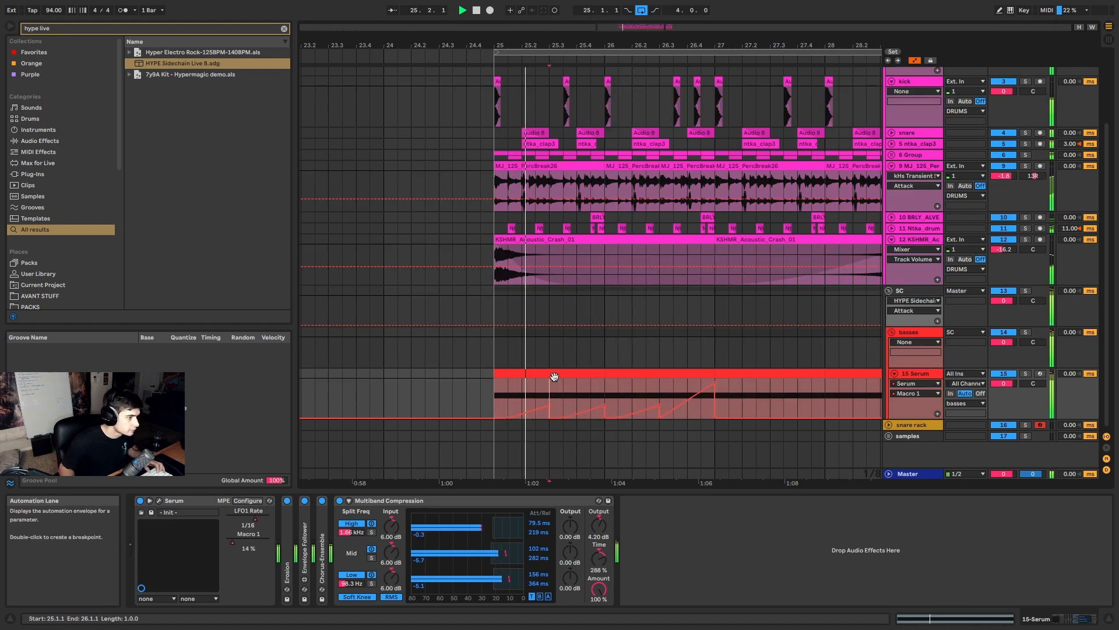
pyautogui.click(554, 374)
pyautogui.press('space')
pyautogui.press('space')
# Step: Open the Serum plug-in window and lower the smoothing of LFO 1 to about 34.7 while the loop plays
pyautogui.click(158, 501)
pyautogui.press('space')
pyautogui.press('space')
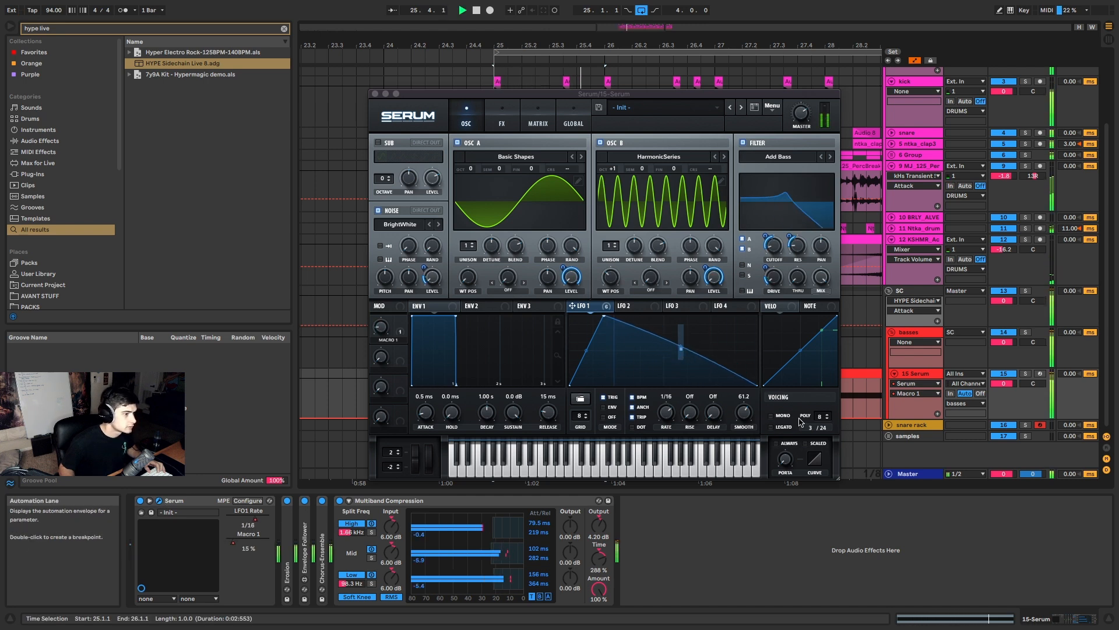
pyautogui.moveTo(744, 413); pyautogui.dragTo(746, 428)
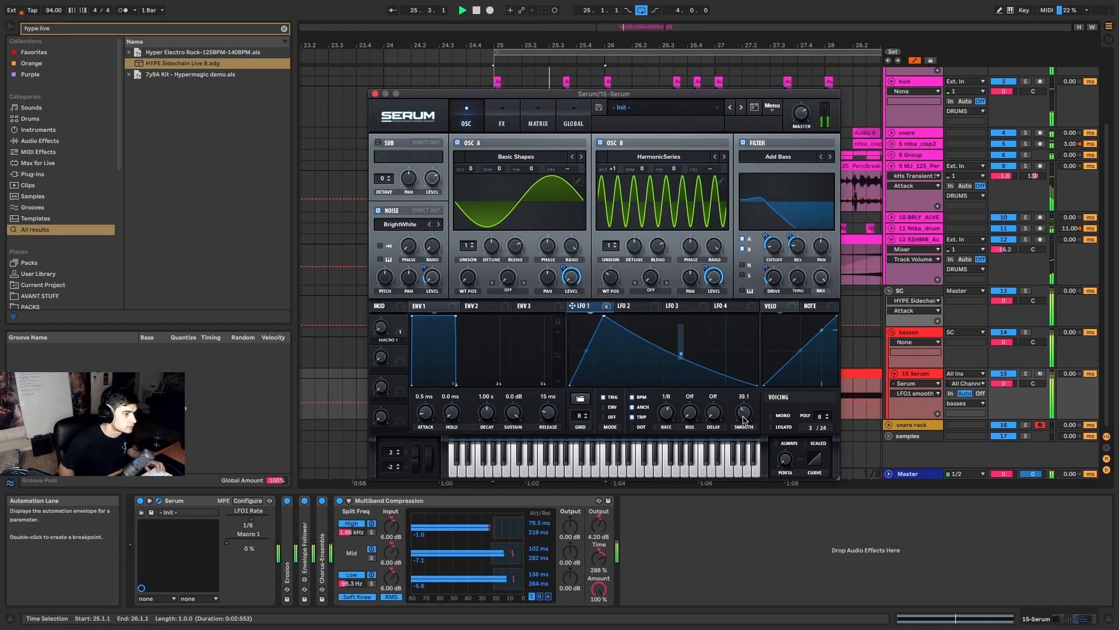
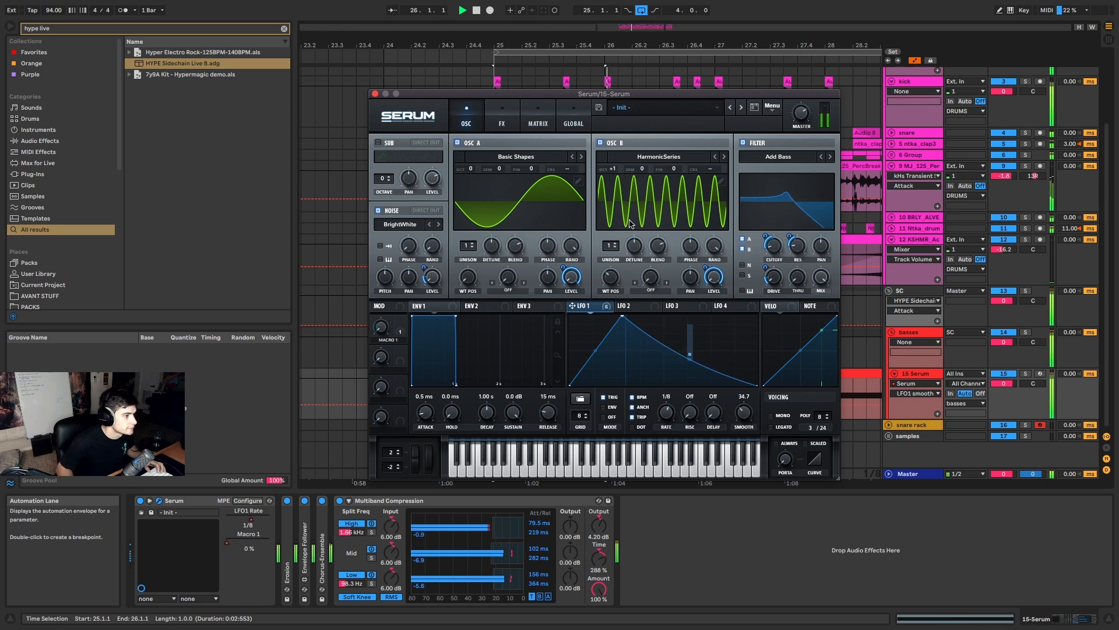
# Step: Try the wavetable positions of oscillators B and A, view the effects page and close the Serum window
pyautogui.moveTo(617, 281)
pyautogui.mouseDown()
pyautogui.moveTo(620, 260)
pyautogui.moveTo(618, 296)
pyautogui.mouseUp()
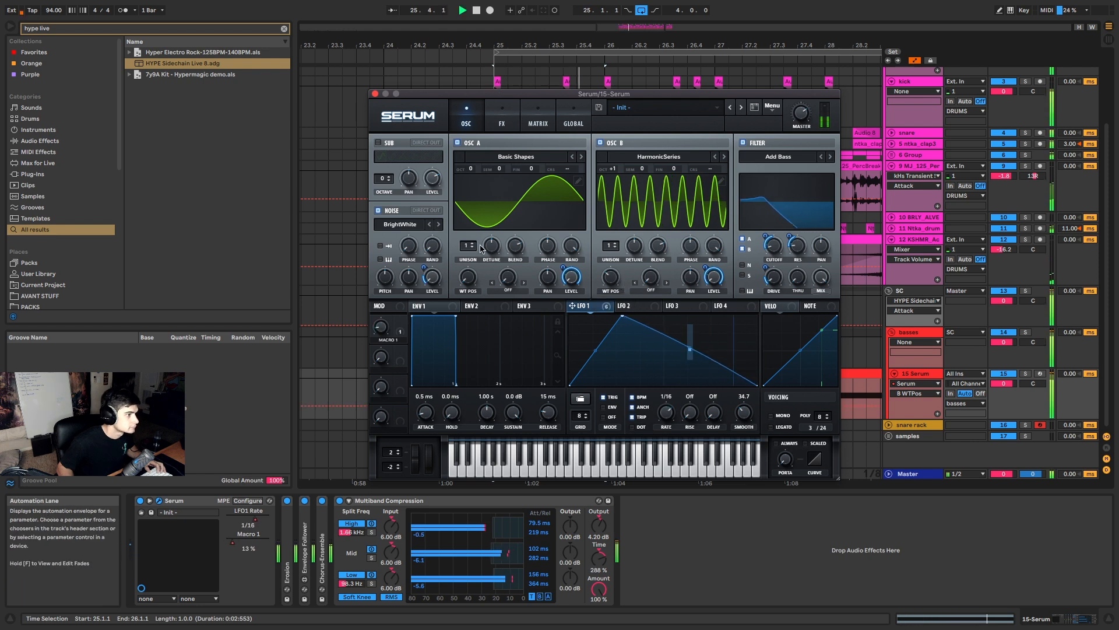
pyautogui.click(465, 279)
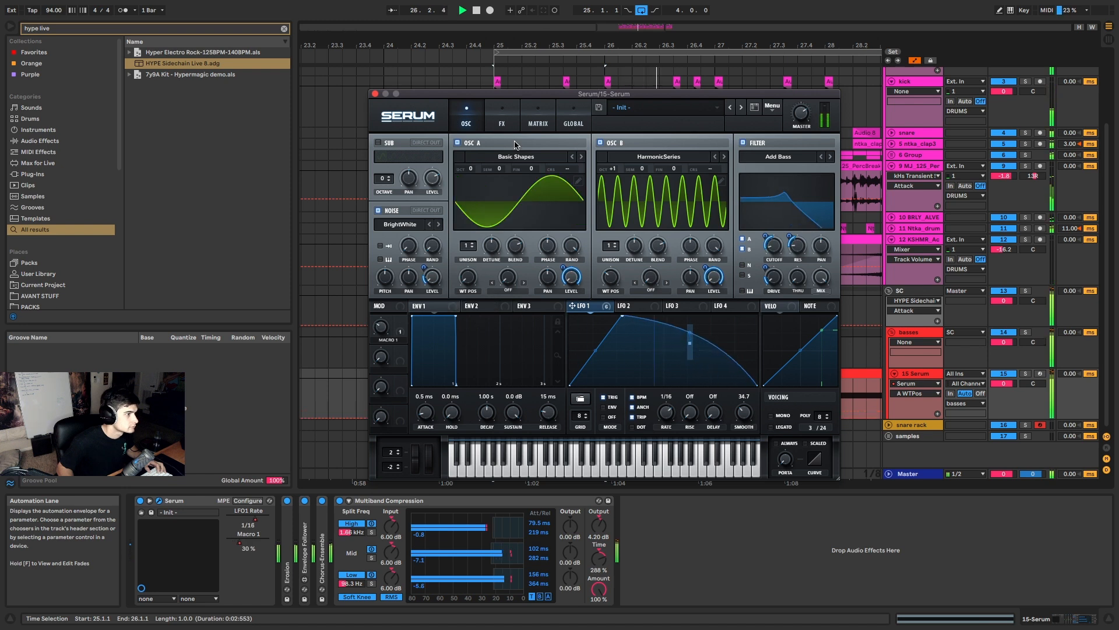
pyautogui.click(497, 111)
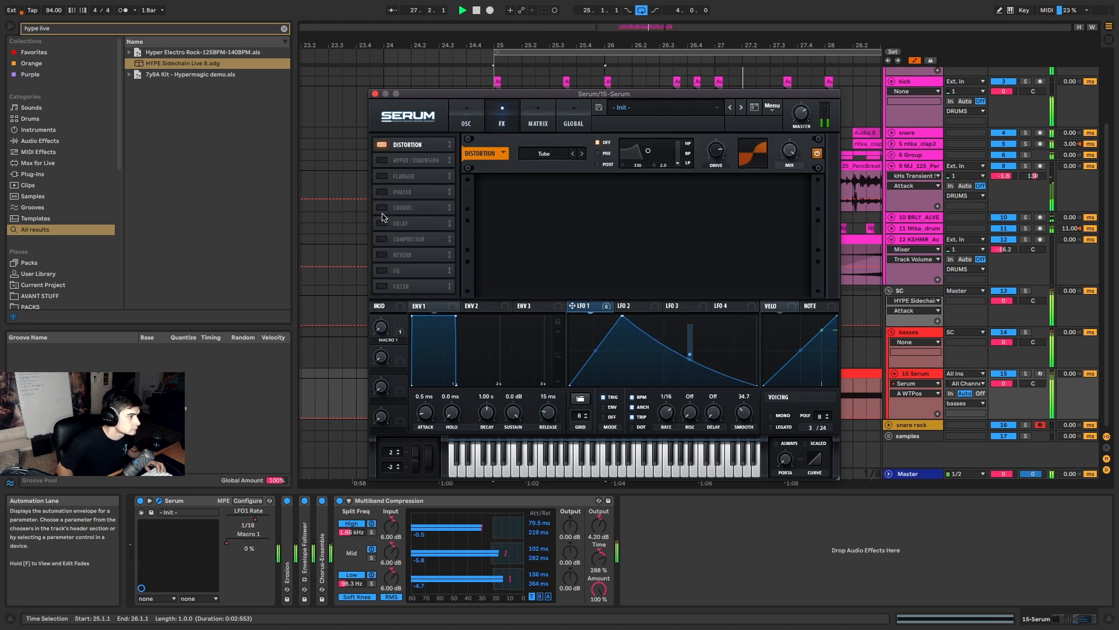
pyautogui.click(375, 94)
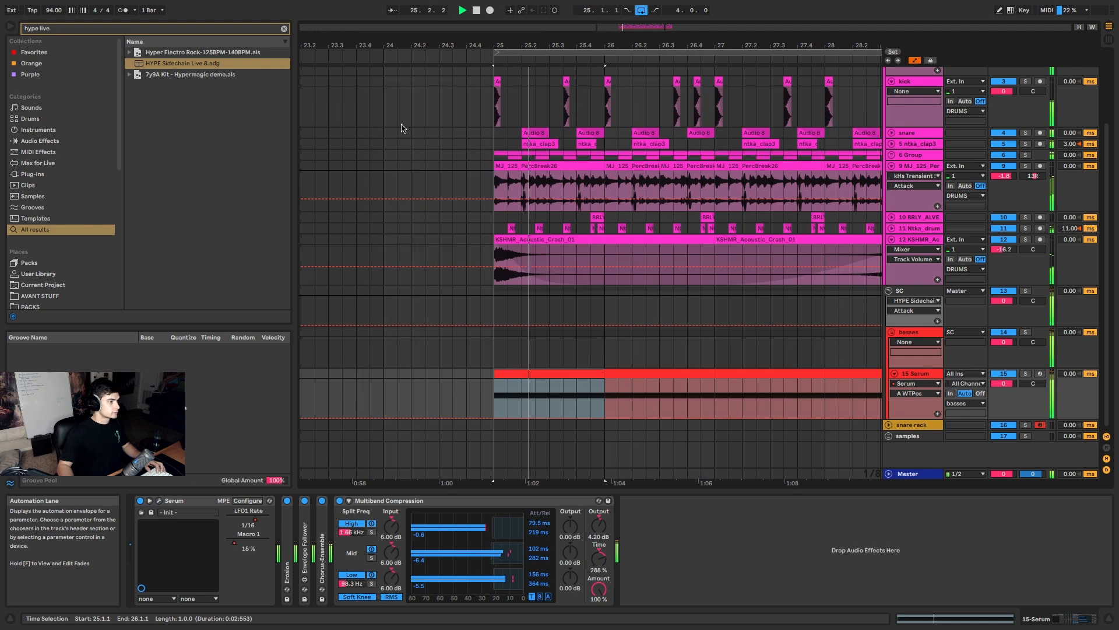
# Step: Hide the automation in the arrangement, select bar 25 of the Serum clip and stop playback
pyautogui.click(595, 388)
pyautogui.scroll(-5, 603, 386)
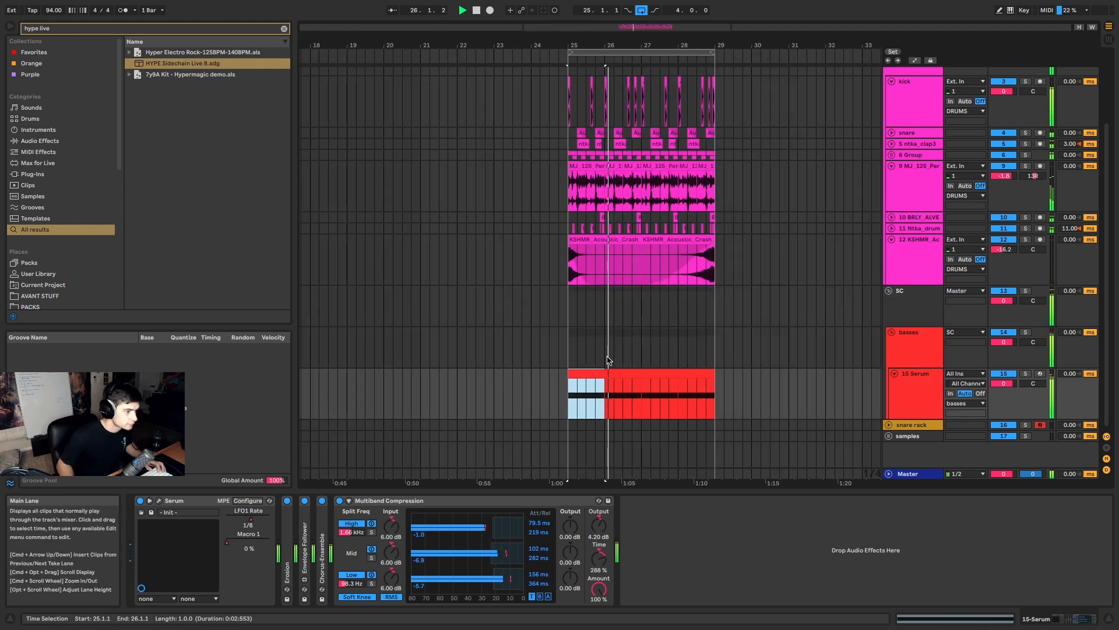
pyautogui.click(632, 373)
pyautogui.click(592, 373)
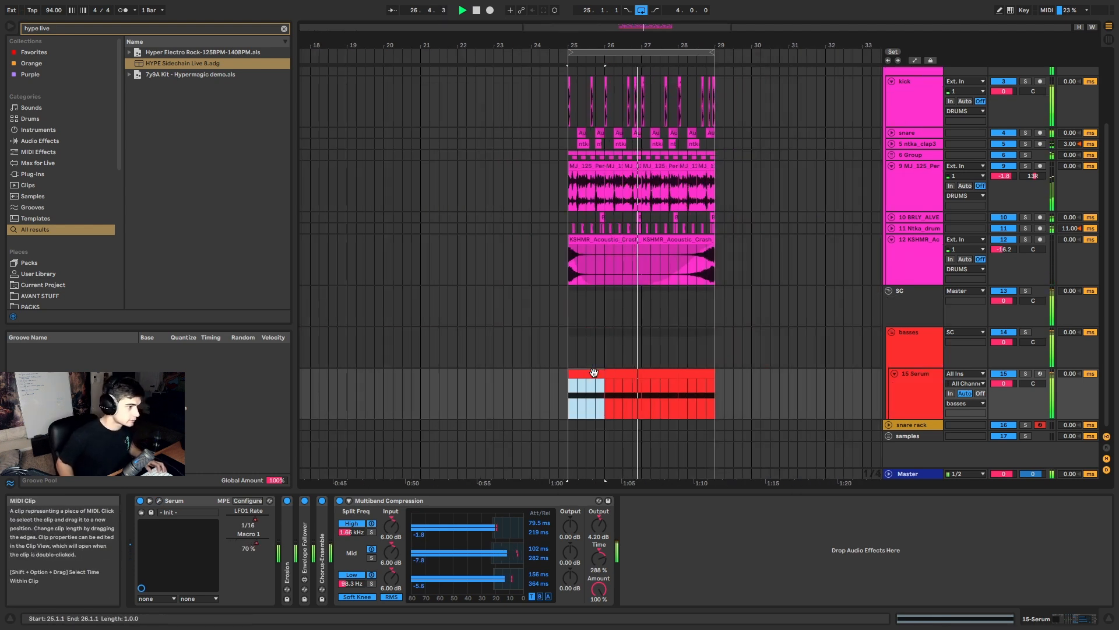
pyautogui.click(667, 374)
pyautogui.click(603, 375)
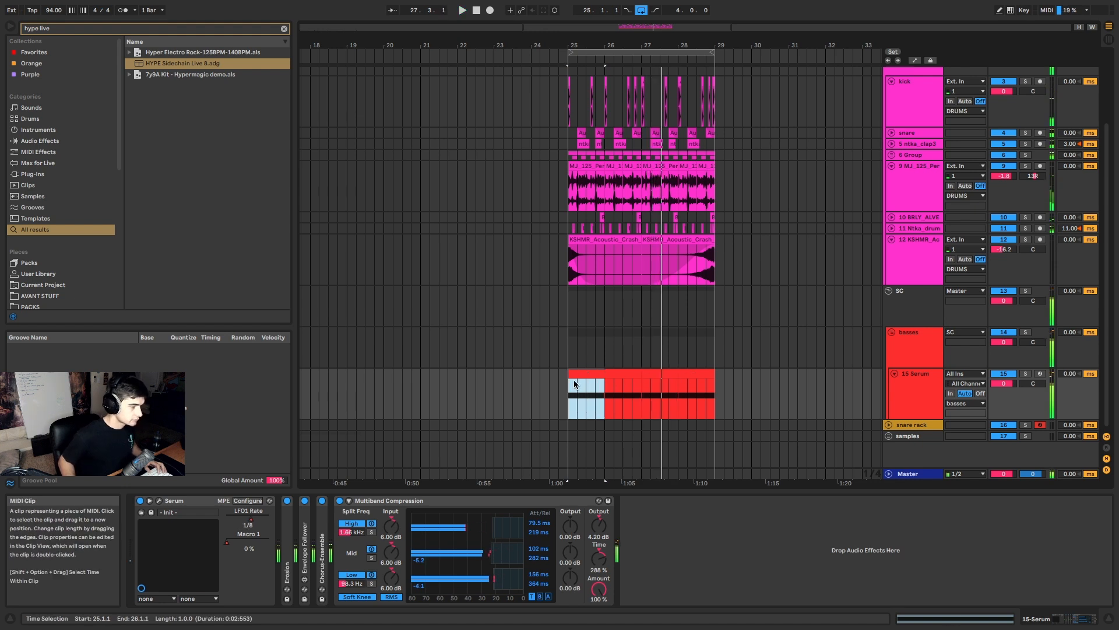
# Step: Duplicate the Serum track and mute the original track 15
pyautogui.click(910, 387)
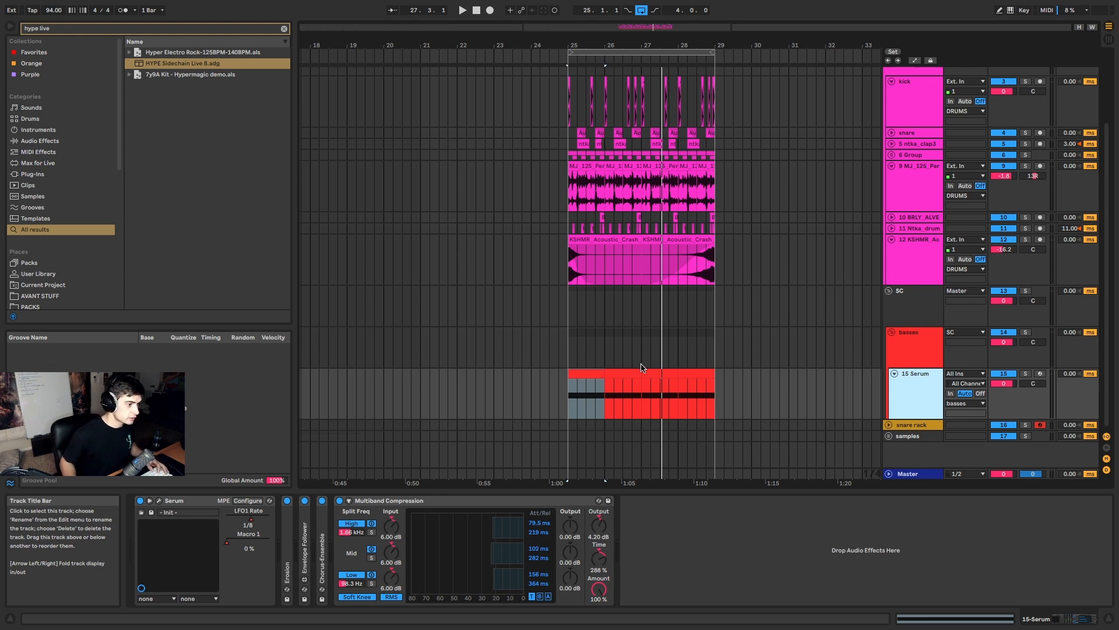
pyautogui.press('super+d')
pyautogui.scroll(2, 629, 388)
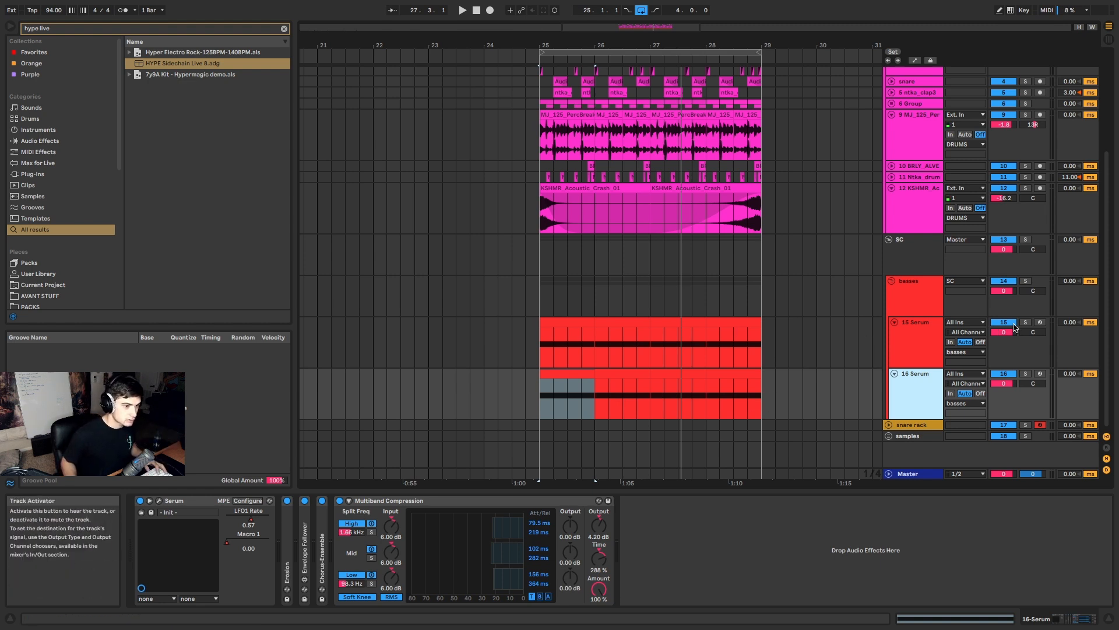
pyautogui.click(1013, 324)
pyautogui.click(919, 382)
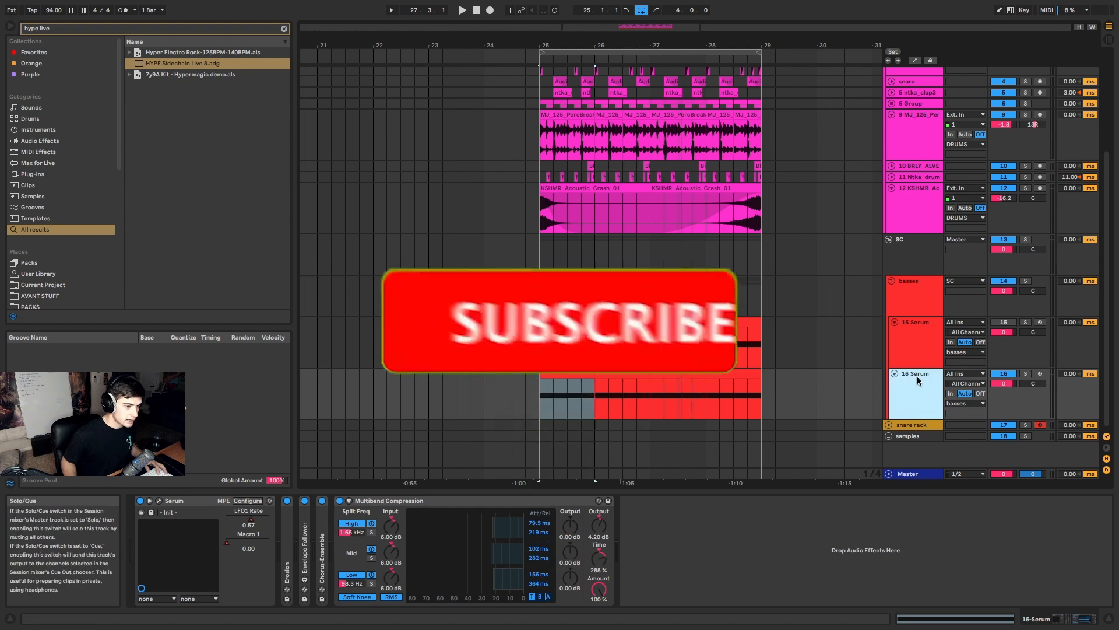
# Step: Delete the duplicate Serum track's clip content from 25.2.1 to 29.1.1, solo the track and play the remaining beat
pyautogui.moveTo(761, 390); pyautogui.dragTo(552, 389)
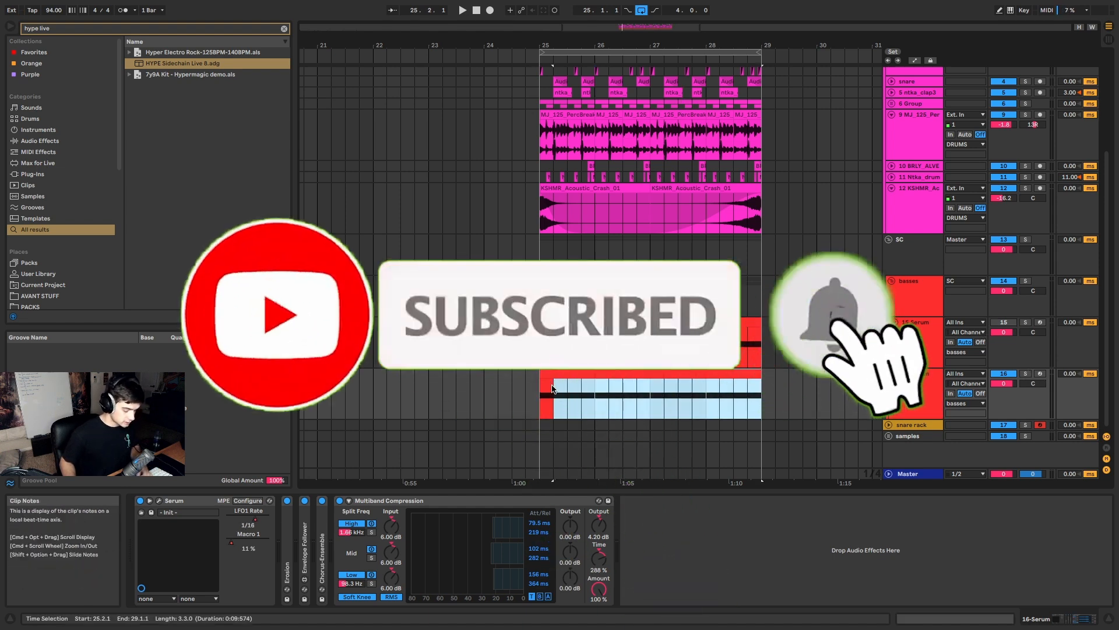
pyautogui.press('Delete')
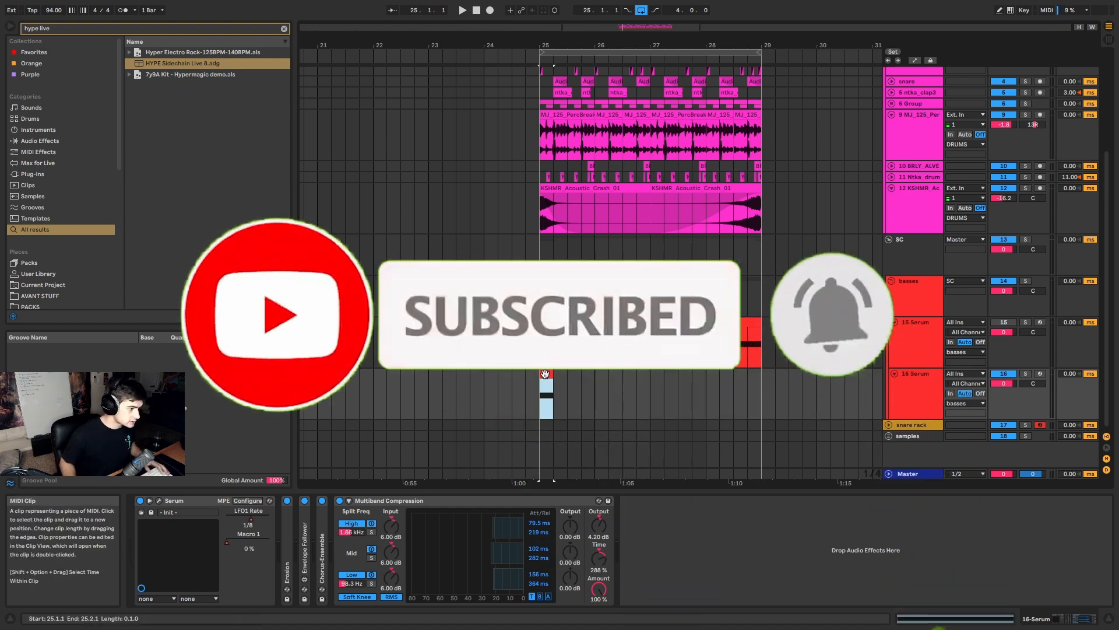
pyautogui.click(1026, 375)
pyautogui.press('space')
pyautogui.press('space')
pyautogui.press('space')
# Step: Shorten the remaining clip on the duplicate Serum track so it ends at 25.1.3 and replay it
pyautogui.scroll(5, 533, 392)
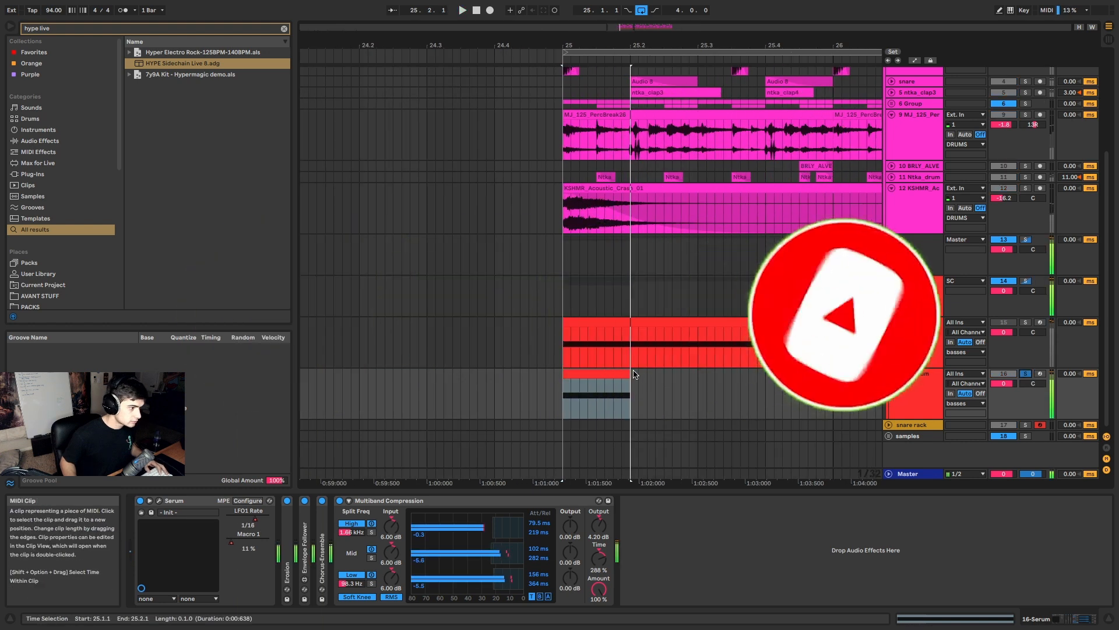
pyautogui.click(629, 374)
pyautogui.press('space')
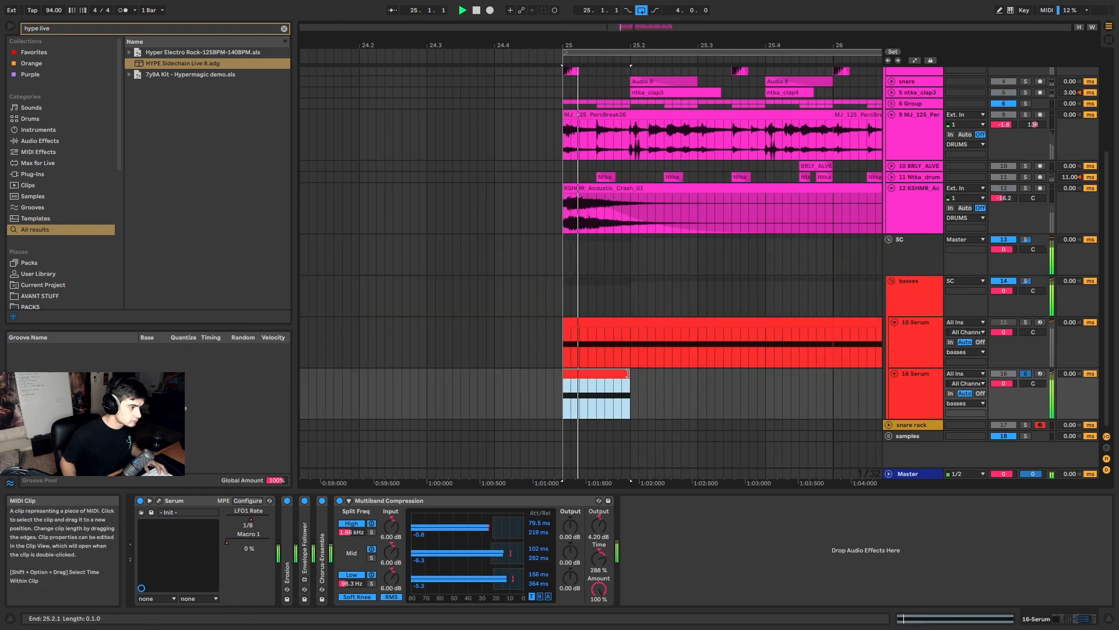
pyautogui.moveTo(628, 374); pyautogui.dragTo(596, 373)
pyautogui.press('space')
pyautogui.press('space')
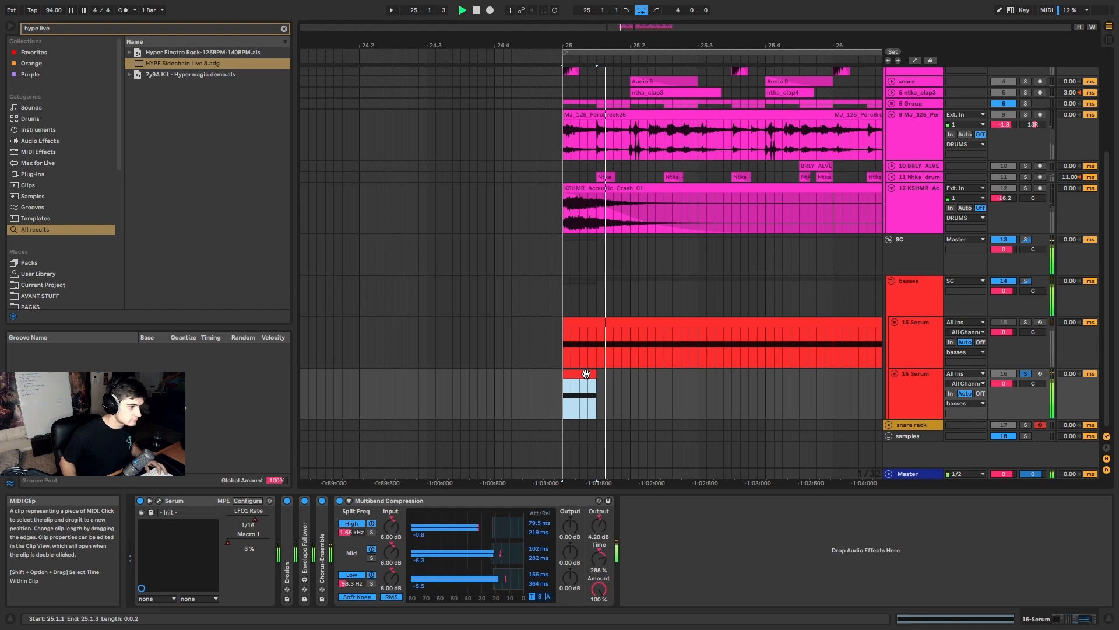
# Step: Shift the LFO 1 peak in track 15's Serum to about two-thirds of the cycle and bow its rising curve while auditioning it
pyautogui.click(604, 323)
pyautogui.hotkey('ctrl', 'l')
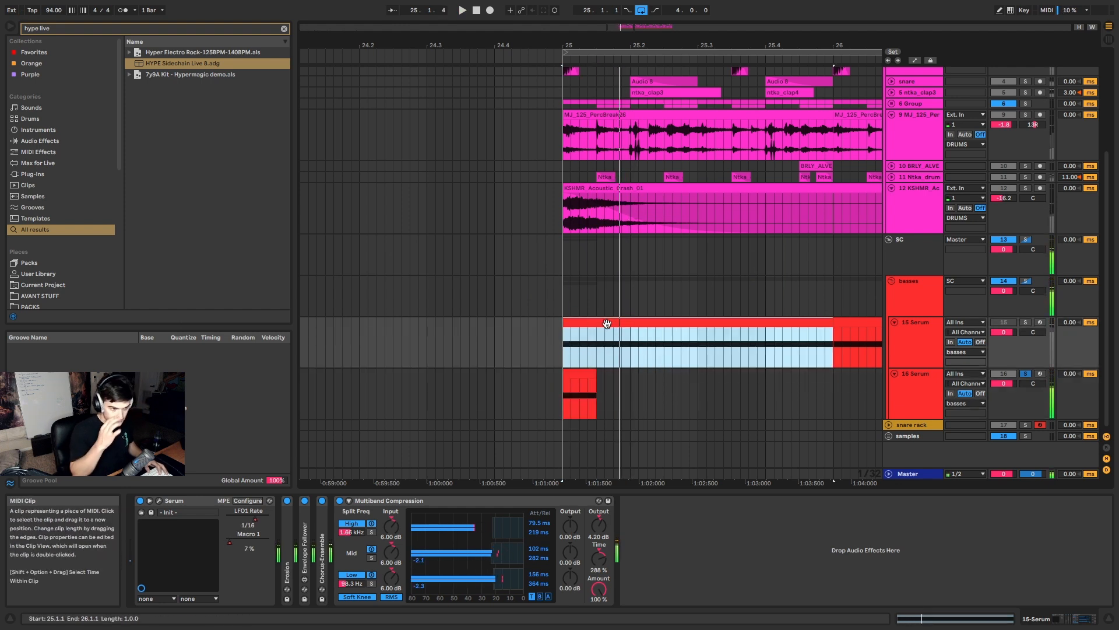
pyautogui.click(158, 501)
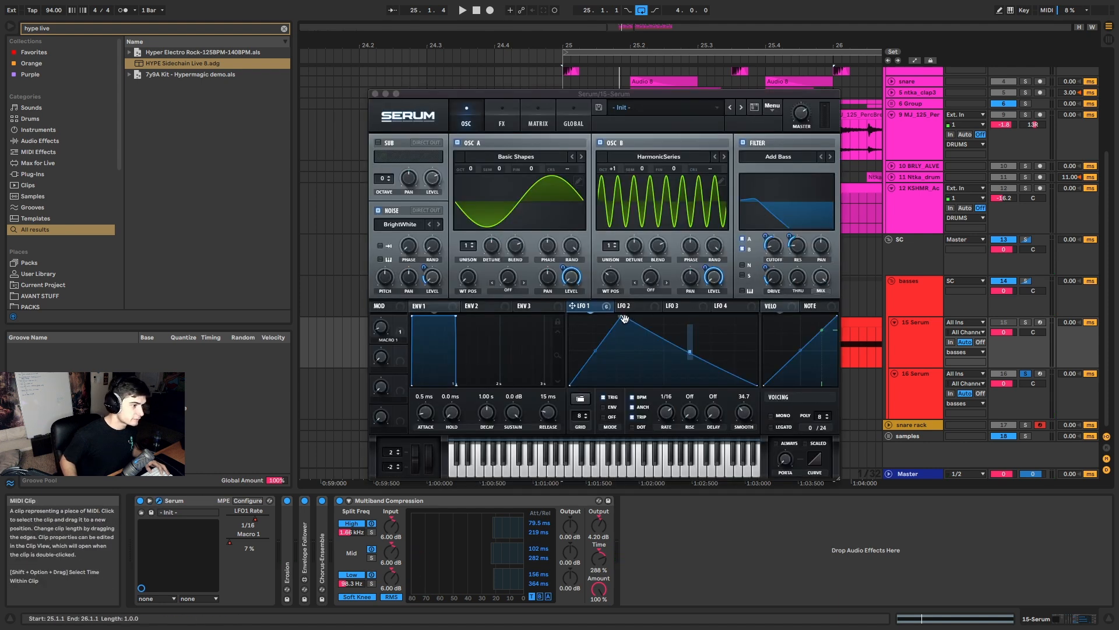
pyautogui.moveTo(624, 316); pyautogui.dragTo(693, 316)
pyautogui.press('space')
pyautogui.moveTo(630, 352)
pyautogui.mouseDown()
pyautogui.moveTo(619, 321)
pyautogui.moveTo(635, 346)
pyautogui.mouseUp()
pyautogui.press('space')
pyautogui.press('space')
# Step: Switch the solo from track 16 to track 15 and play from bar 25 to check which Serum is sounding
pyautogui.click(1020, 380)
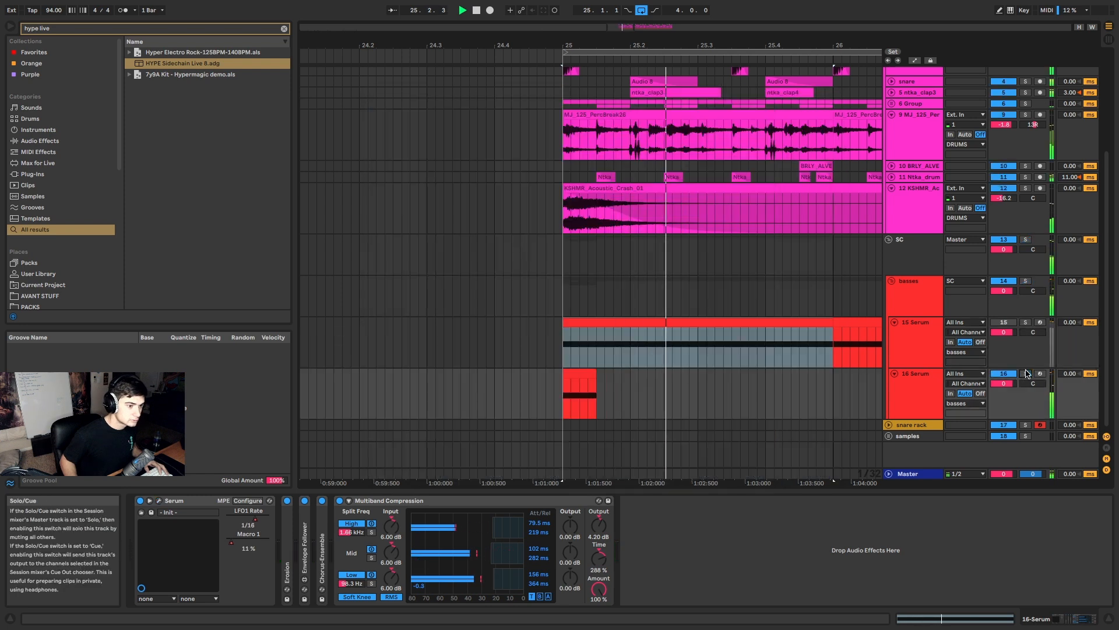
pyautogui.click(587, 374)
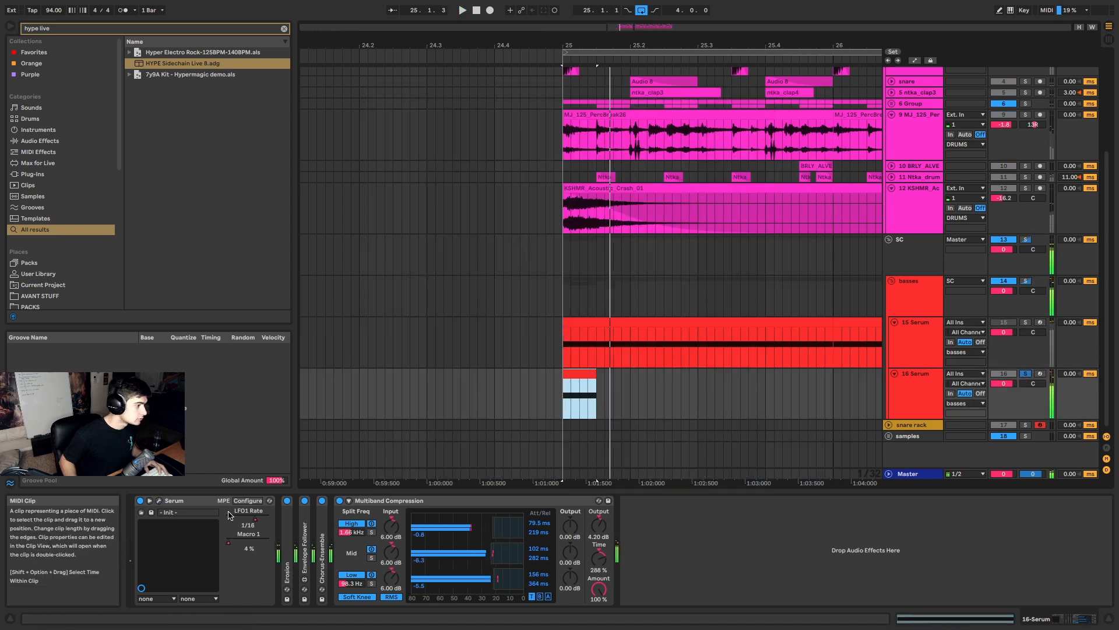
pyautogui.click(905, 349)
pyautogui.press('space')
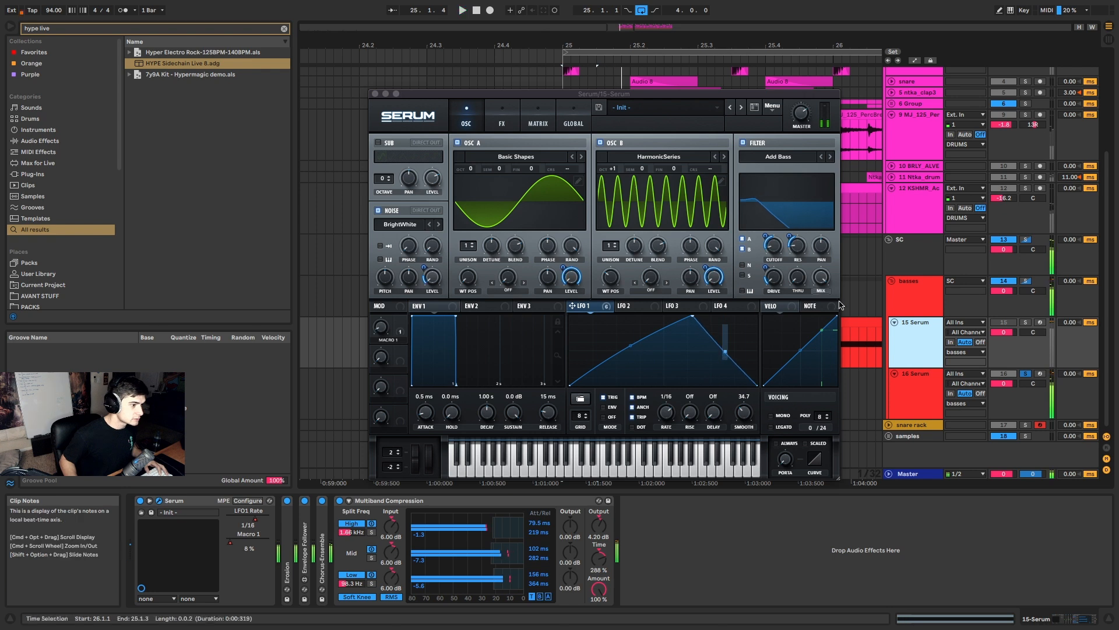
pyautogui.click(1027, 322)
pyautogui.press('space')
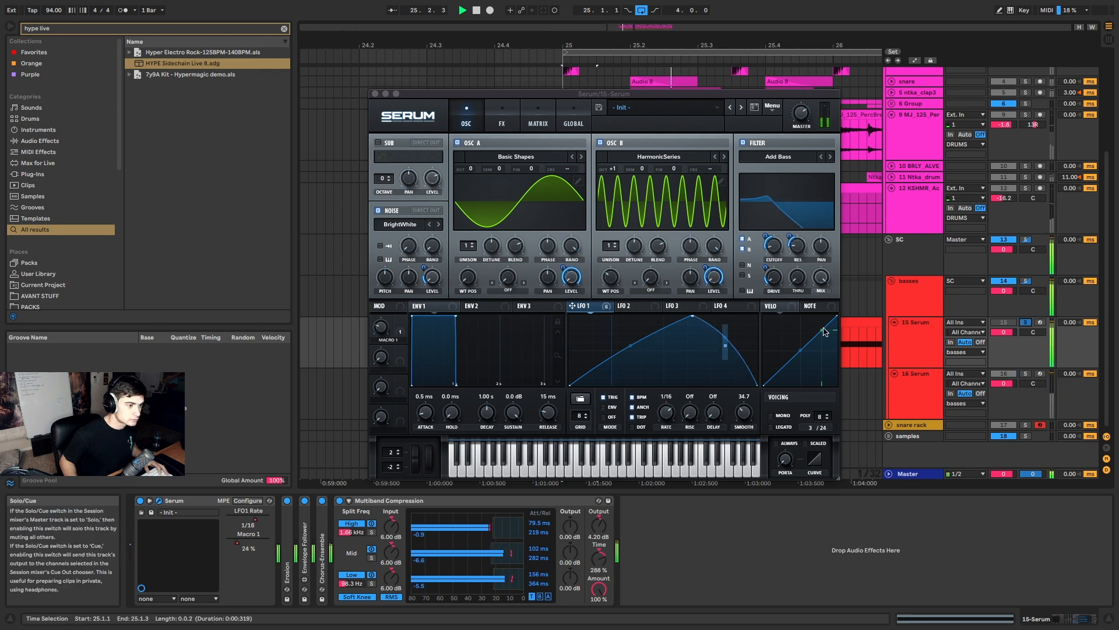
# Step: Restore track 15's LFO 1 peak to about one-third of the cycle, then unsolo the track and replay the full mix without the Serum window
pyautogui.moveTo(692, 316); pyautogui.dragTo(630, 315)
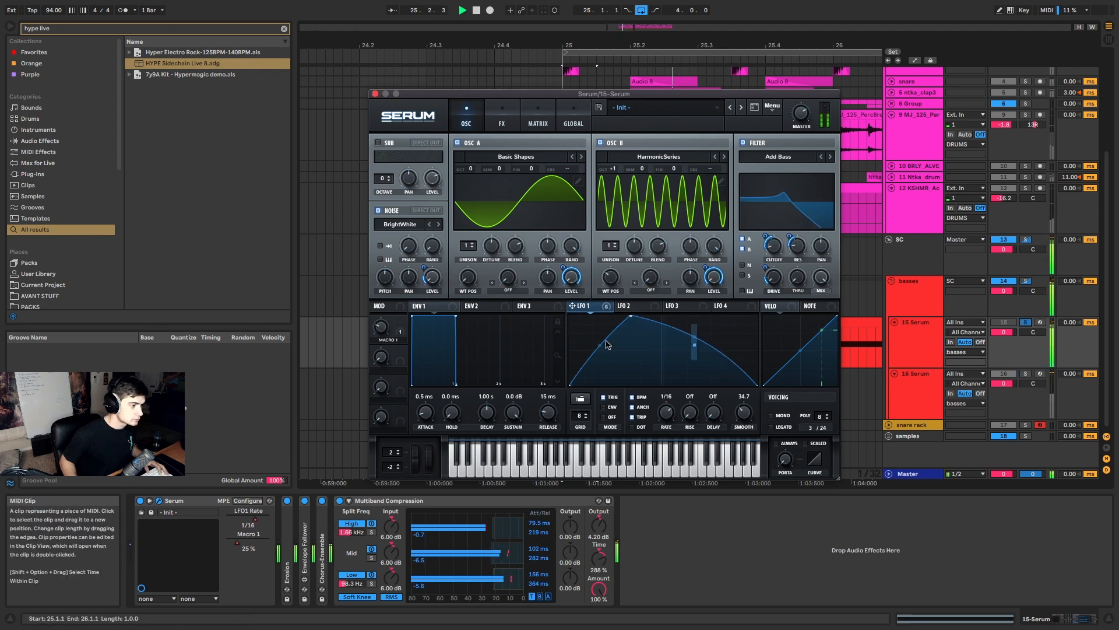
pyautogui.click(1027, 322)
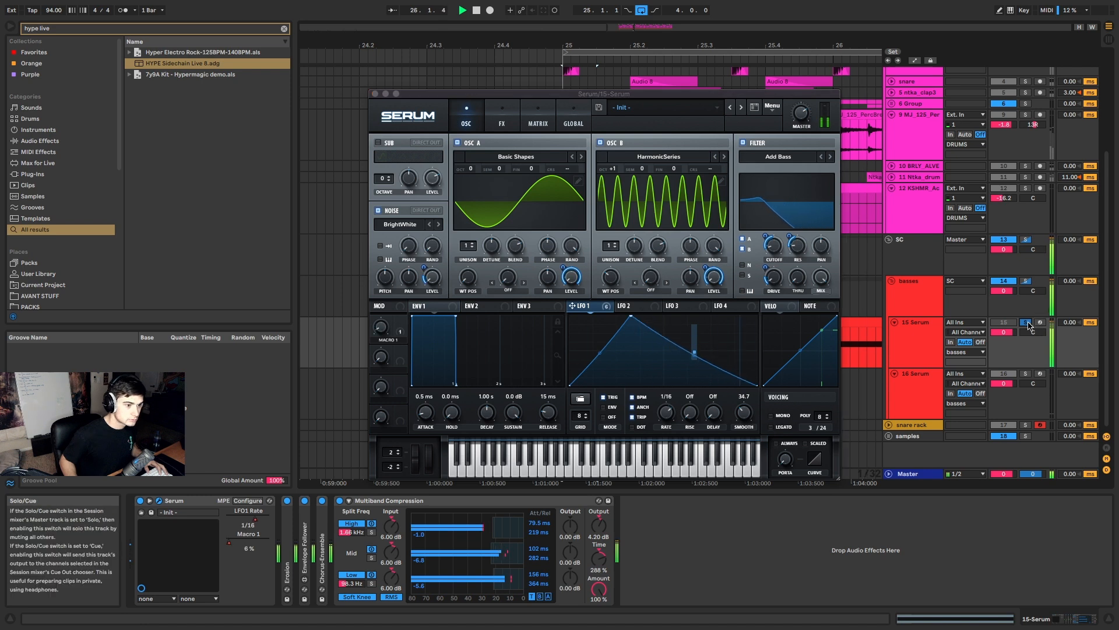
pyautogui.press('space')
pyautogui.press('space')
pyautogui.click(374, 94)
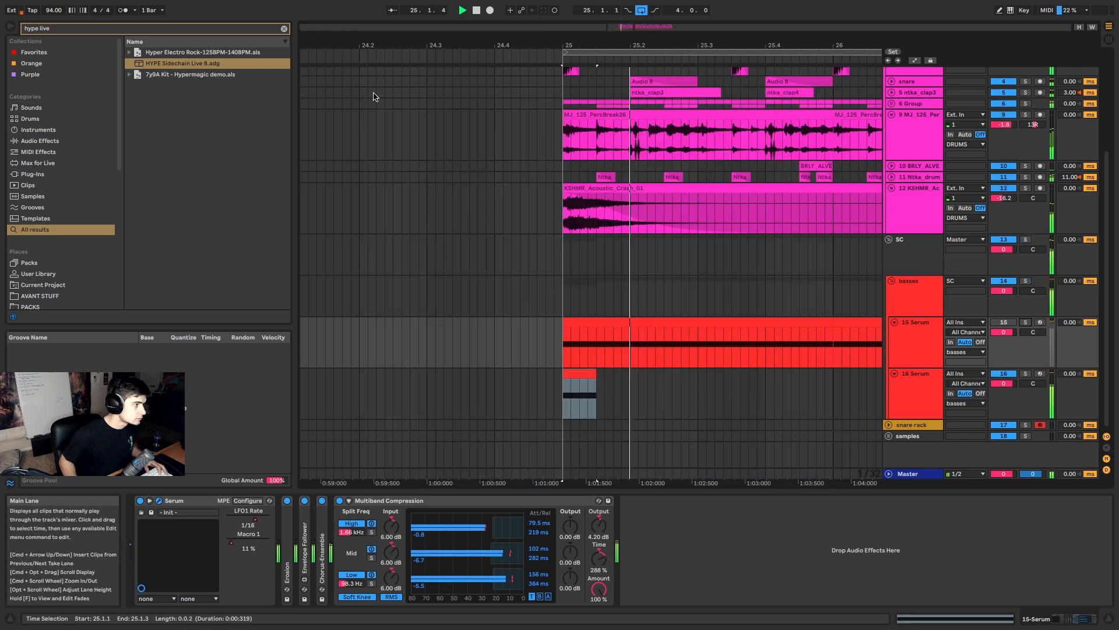
pyautogui.press('space')
# Step: In track 16's Serum, shift the LFO 1 peak to about three-quarters of the cycle and bow its rising curve upward during playback
pyautogui.click(579, 375)
pyautogui.doubleClick(579, 375)
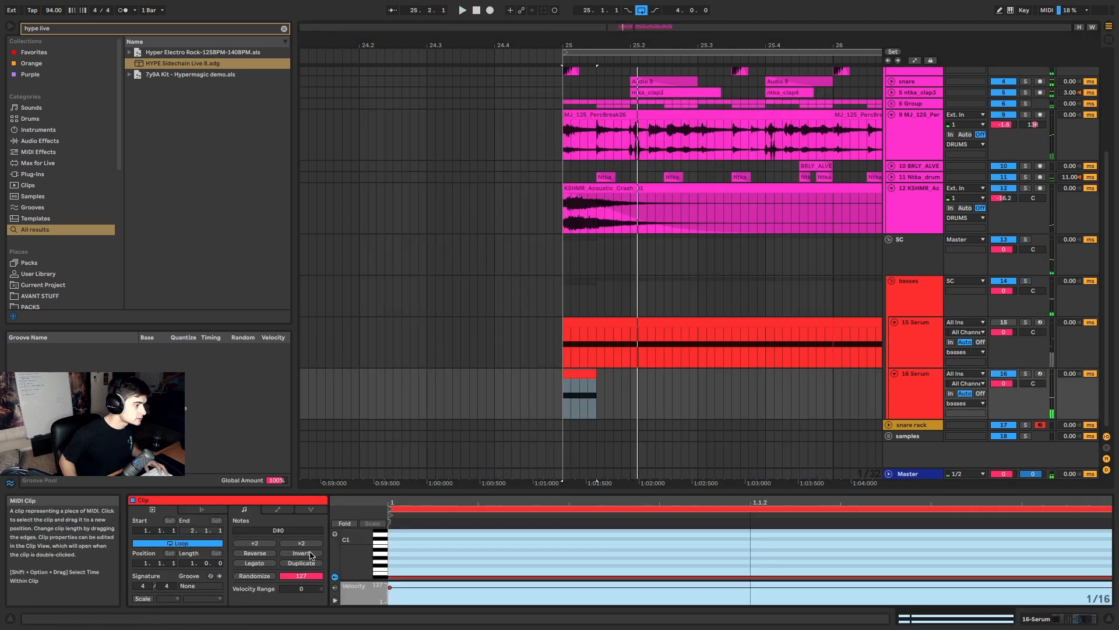
pyautogui.click(1080, 622)
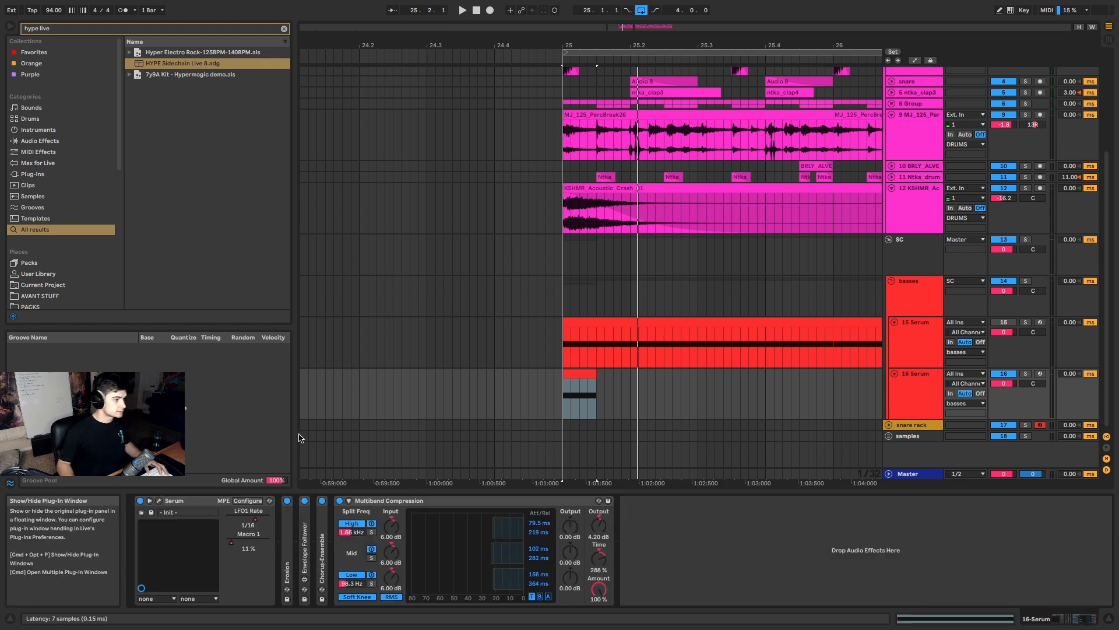
pyautogui.click(159, 501)
pyautogui.press('space')
pyautogui.press('space')
pyautogui.press('space')
pyautogui.moveTo(625, 317); pyautogui.dragTo(716, 315)
pyautogui.moveTo(639, 344); pyautogui.dragTo(636, 315)
# Step: Lower oscillator B to octave 0 and the filter cutoff to 40 Hz in track 16's Serum, and replay the hit
pyautogui.moveTo(613, 168); pyautogui.dragTo(610, 184)
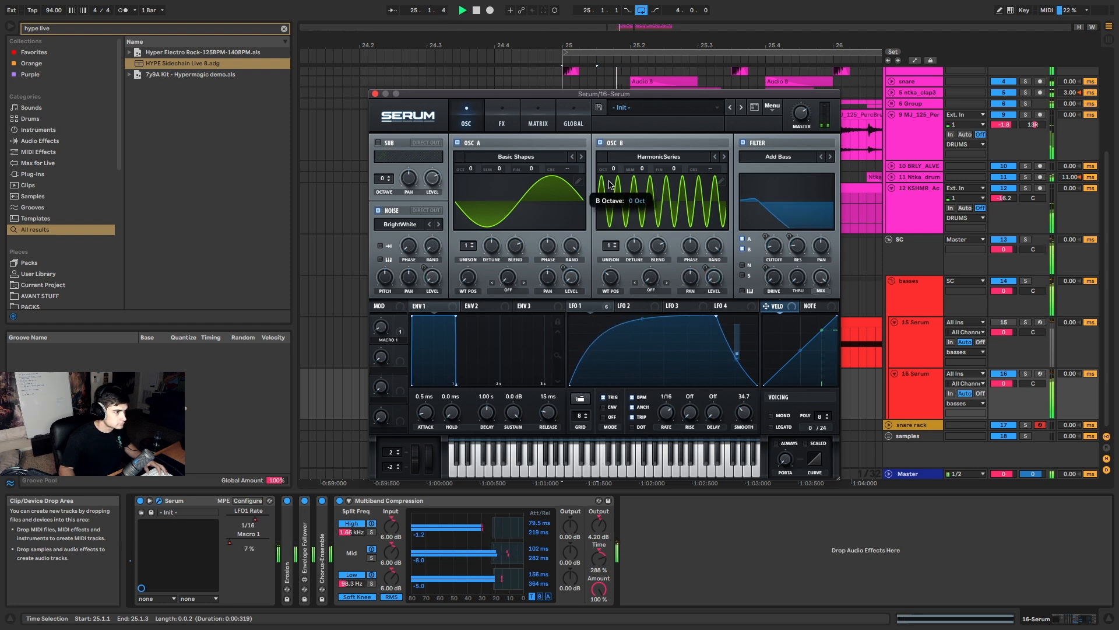
pyautogui.moveTo(774, 245); pyautogui.dragTo(778, 283)
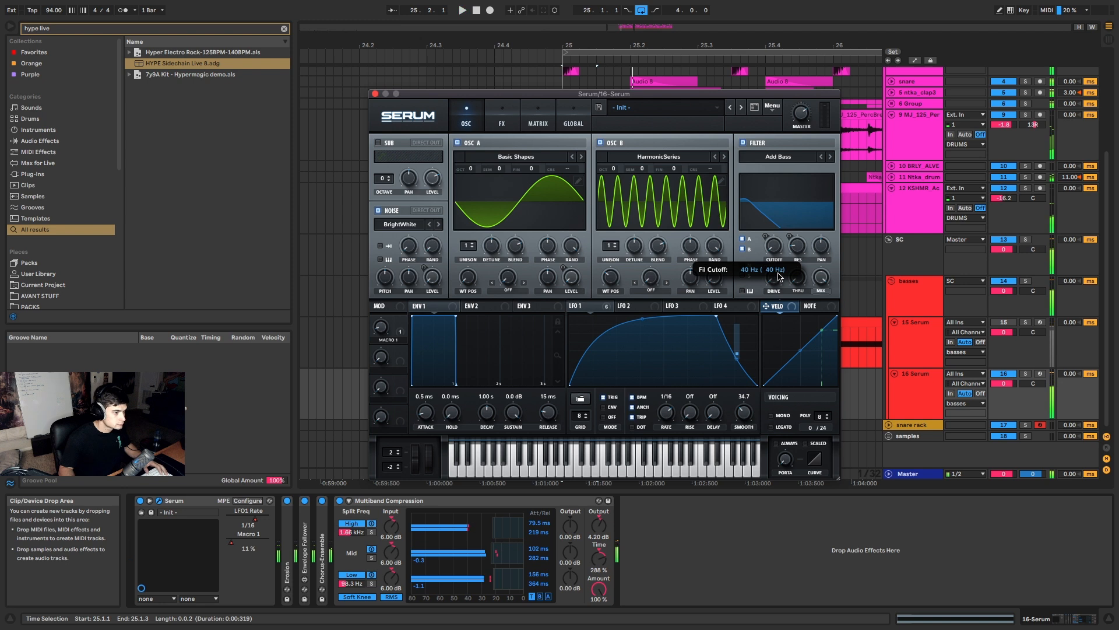
pyautogui.click(375, 94)
pyautogui.press('space')
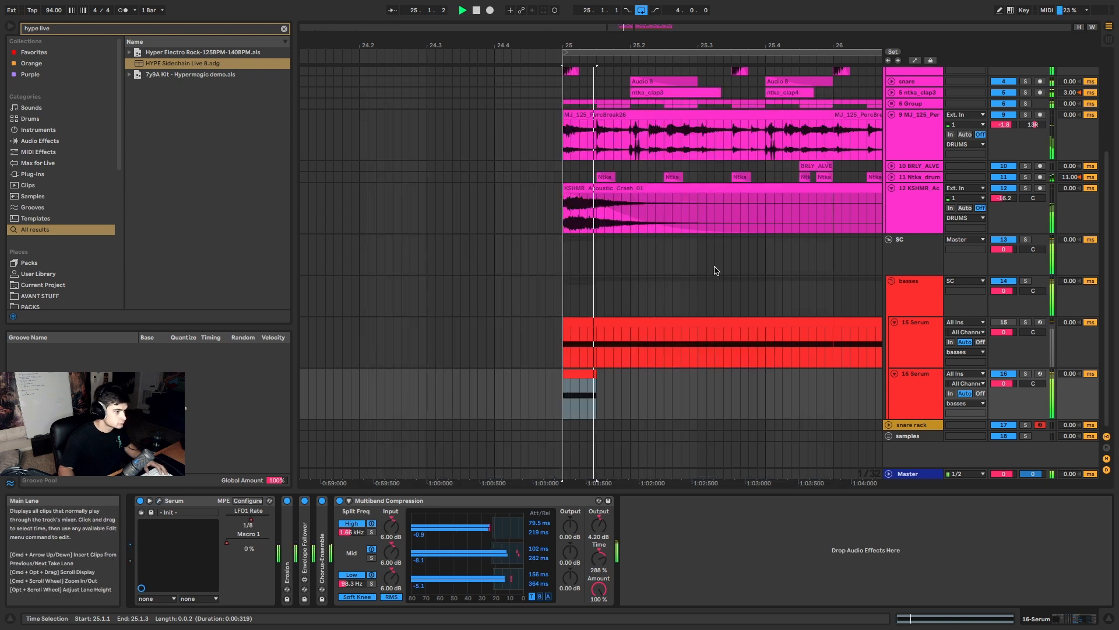
pyautogui.press('space')
# Step: Search the browser for "reverb" and add the Reverb effect after Multiband Compression on track 16
pyautogui.press('super+f')
pyautogui.write('re')
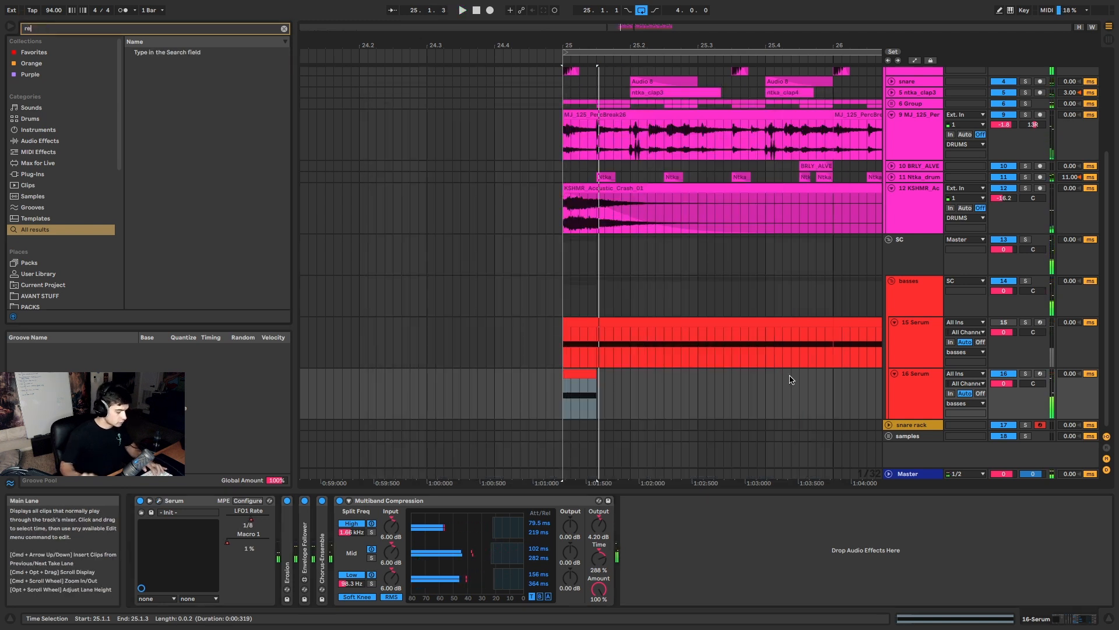
pyautogui.write('verb')
pyautogui.moveTo(143, 52); pyautogui.dragTo(658, 540)
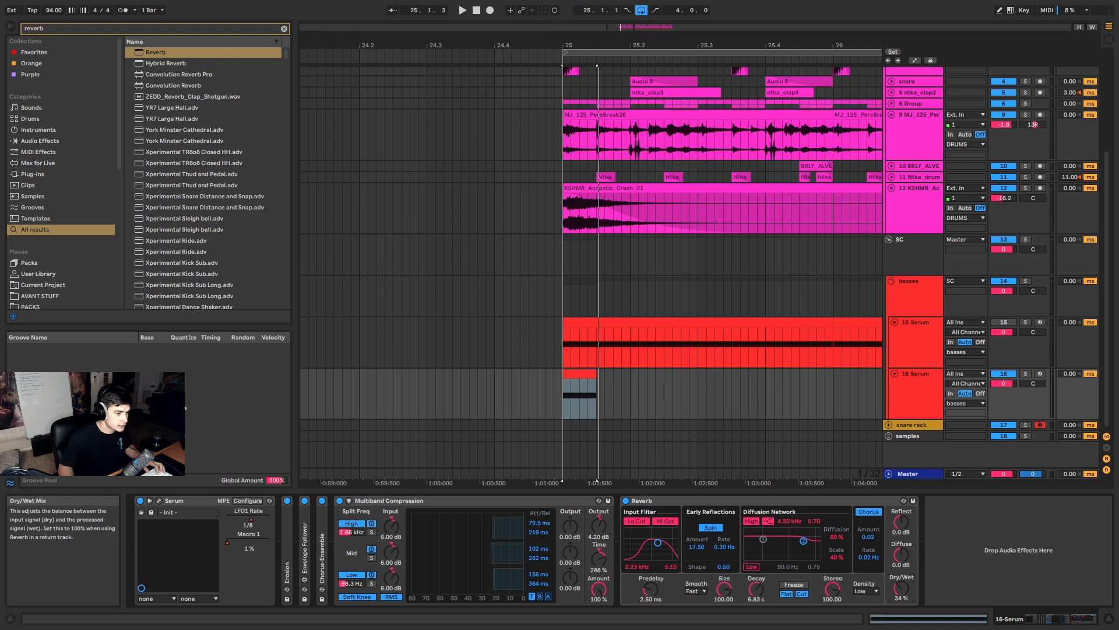
# Step: Set the Reverb's Dry/Wet to 0% on 16 Serum and automate it to ramp up steeply from mid-clip to the clip's end
pyautogui.moveTo(901, 588); pyautogui.dragTo(901, 618)
pyautogui.press('a')
pyautogui.click(580, 417)
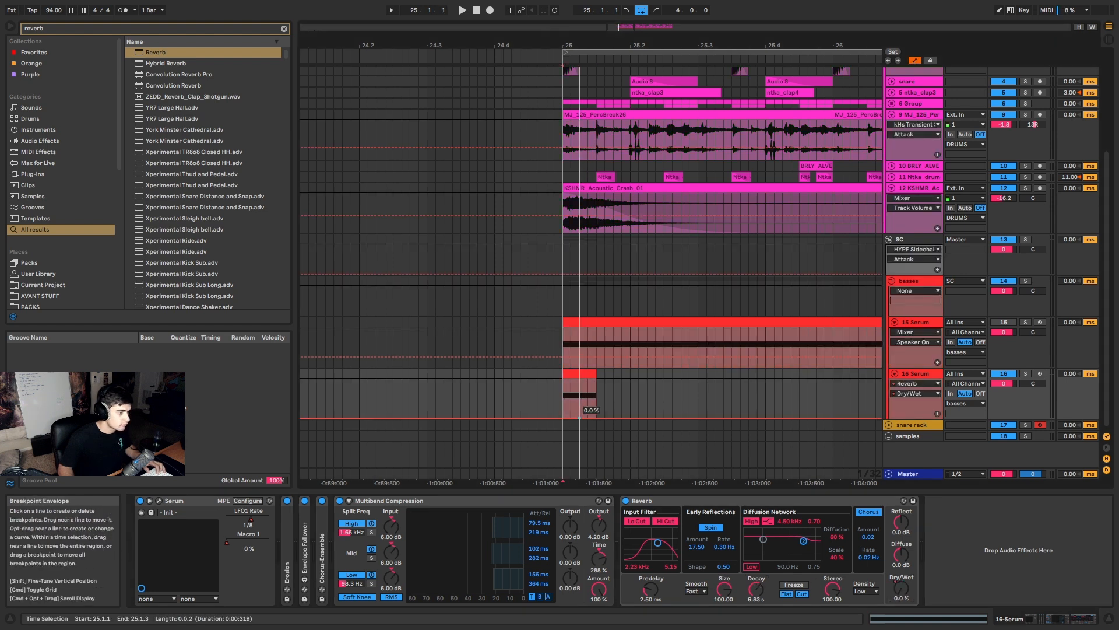
pyautogui.moveTo(598, 417); pyautogui.dragTo(597, 379)
# Step: Play the 16 Serum clip repeatedly from bar 25 to check the reverb swell
pyautogui.click(589, 374)
pyautogui.press('space')
pyautogui.press('space')
pyautogui.click(589, 373)
pyautogui.press('space')
pyautogui.press('space')
pyautogui.press('space')
pyautogui.press('space')
pyautogui.press('space')
pyautogui.press('space')
pyautogui.click(582, 373)
pyautogui.press('space')
pyautogui.press('space')
pyautogui.press('space')
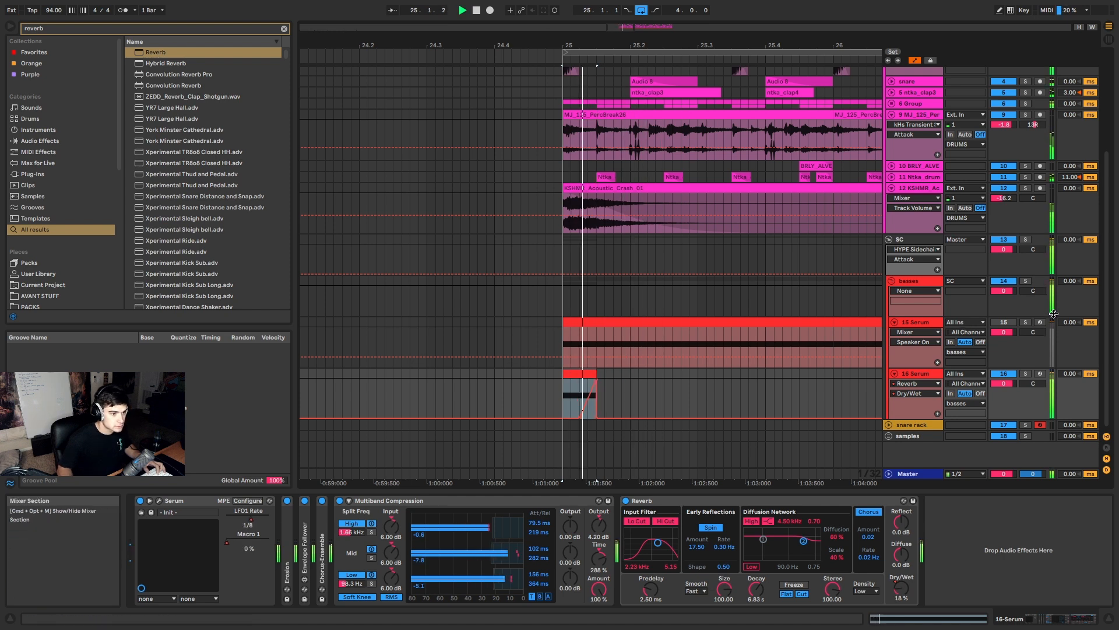
pyautogui.press('space')
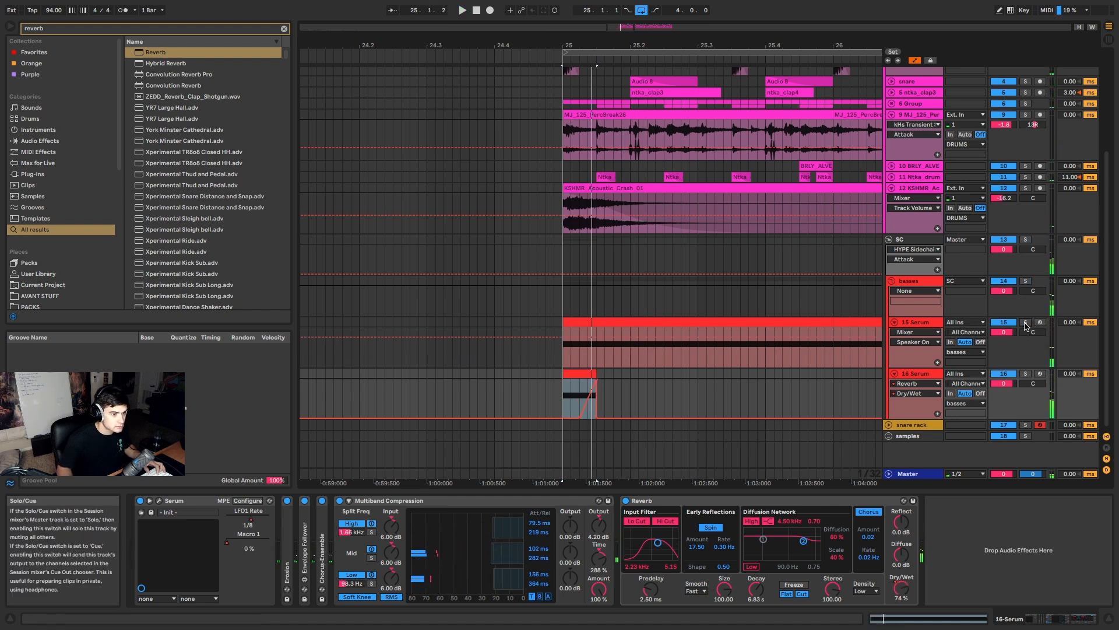
# Step: Automate 15 Serum's Speaker On to stay off during the 16 Serum clip at bar 25 and switch on at its end
pyautogui.click(653, 321)
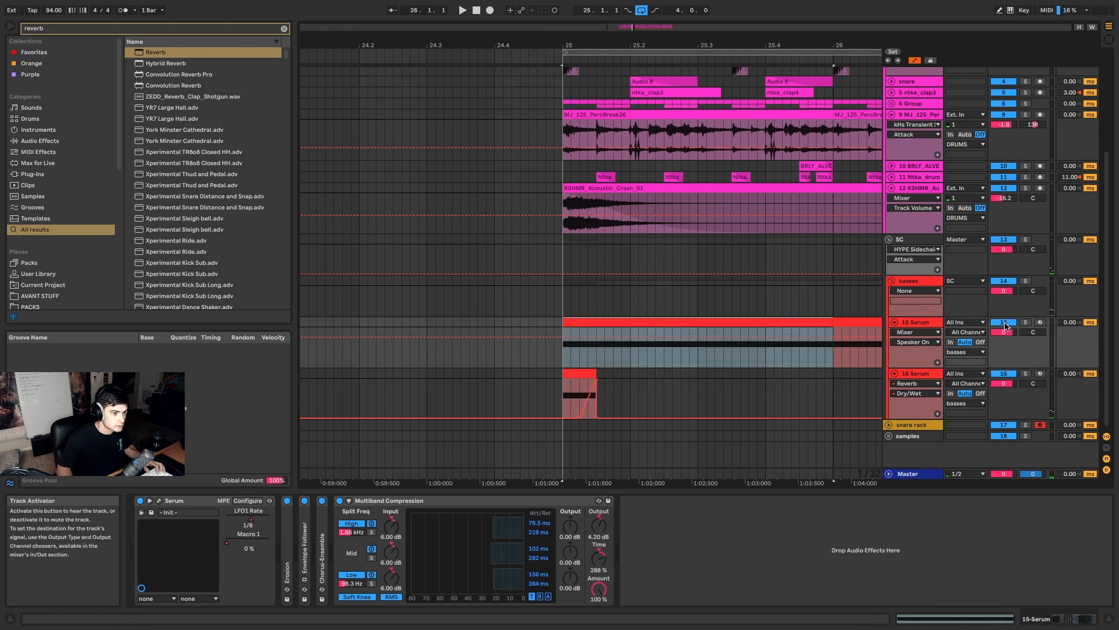
pyautogui.click(596, 359)
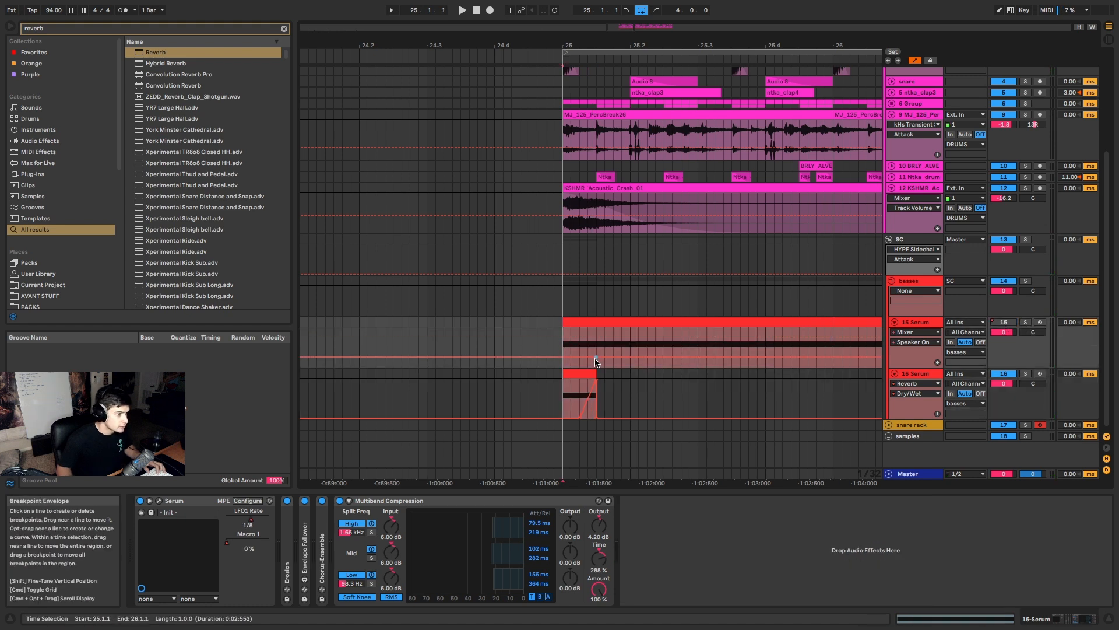
pyautogui.click(588, 322)
pyautogui.press('space')
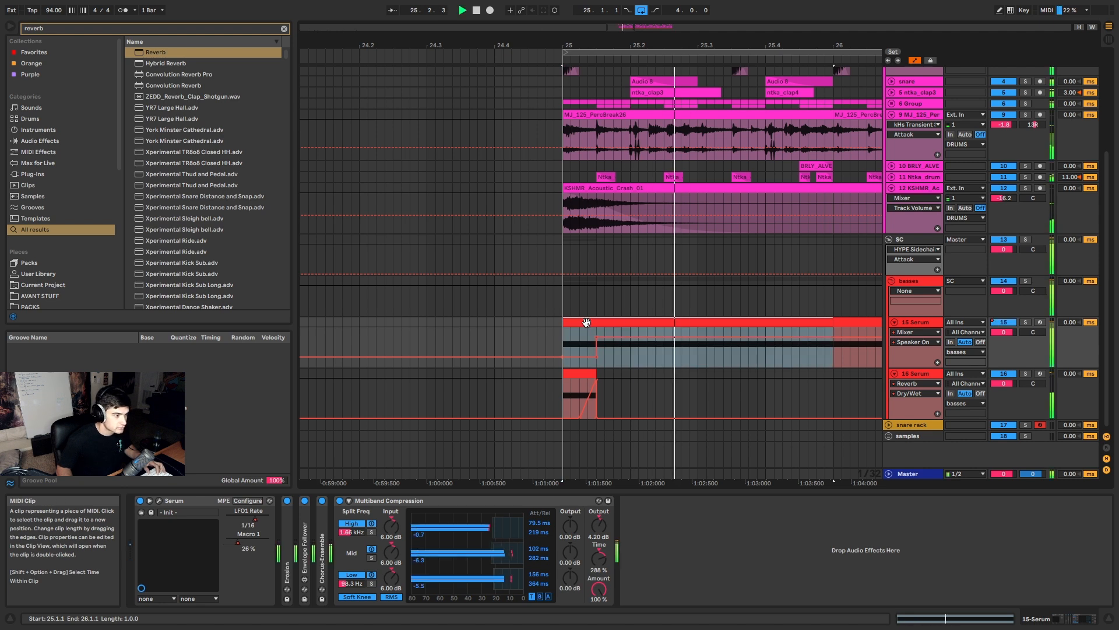
# Step: Duplicate the one-bar section of the 16 Serum track starting at bar 25 to bar 26
pyautogui.press('a')
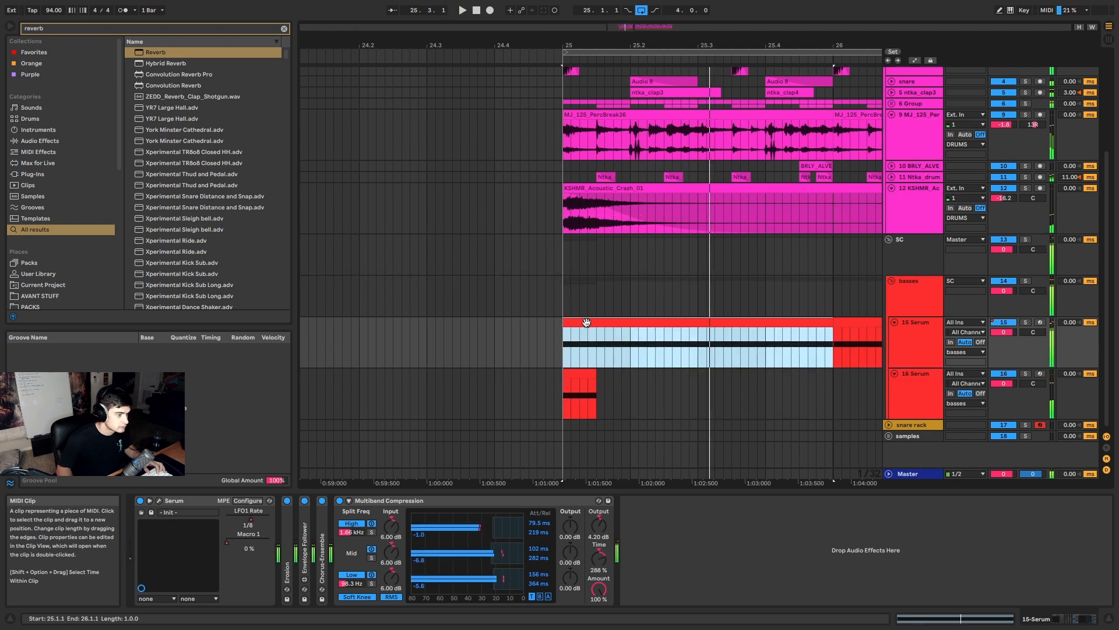
pyautogui.press('a')
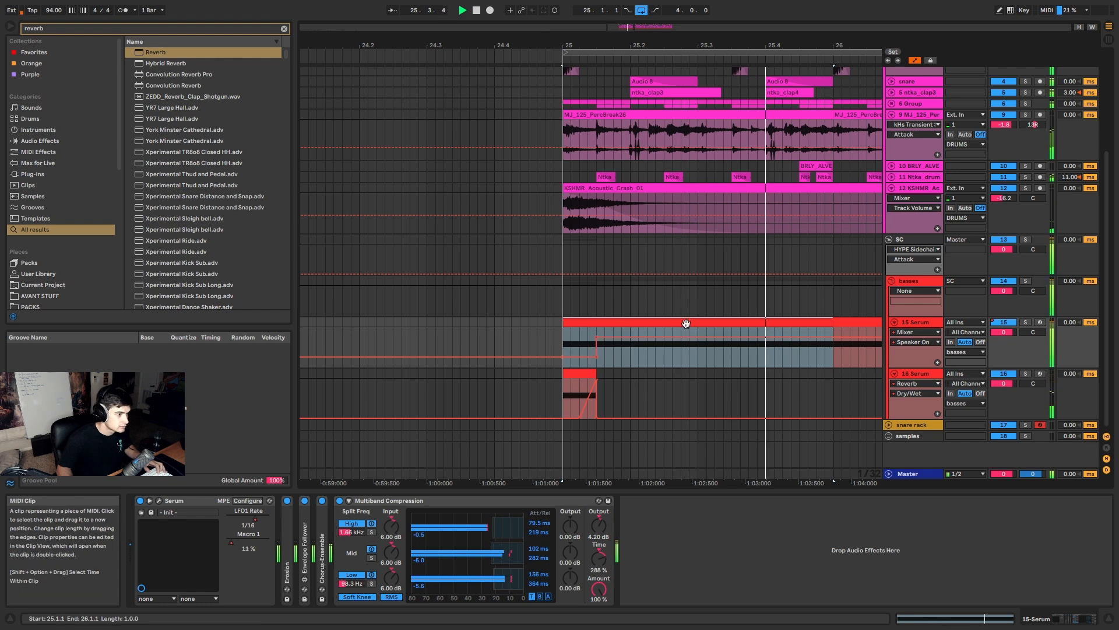
pyautogui.press('a')
pyautogui.scroll(-2, 683, 327)
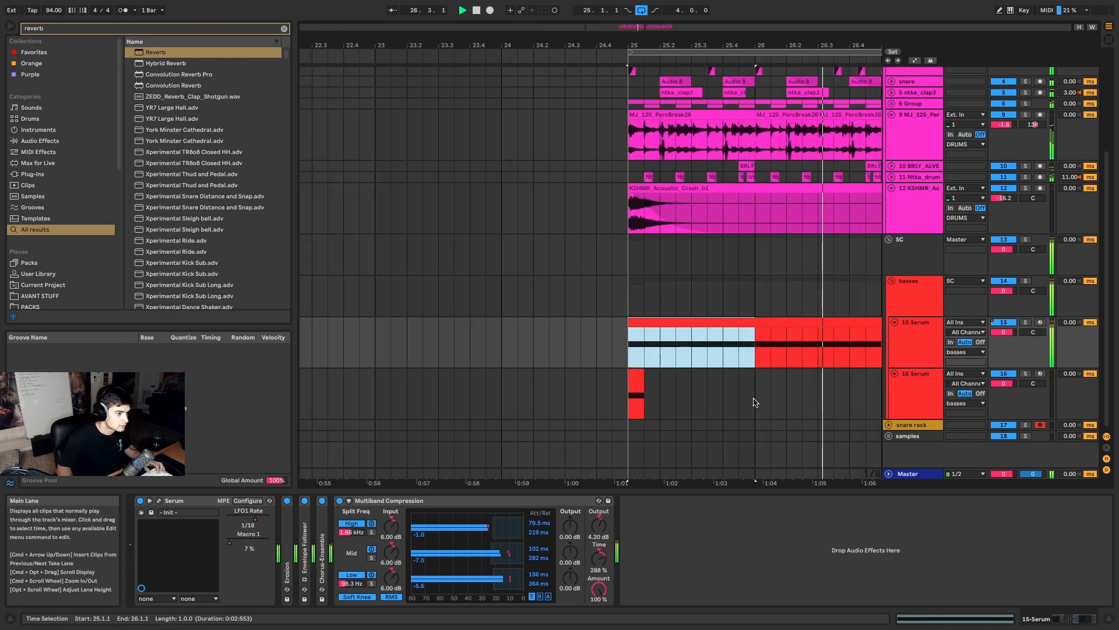
pyautogui.scroll(-3, 755, 401)
pyautogui.press('Down')
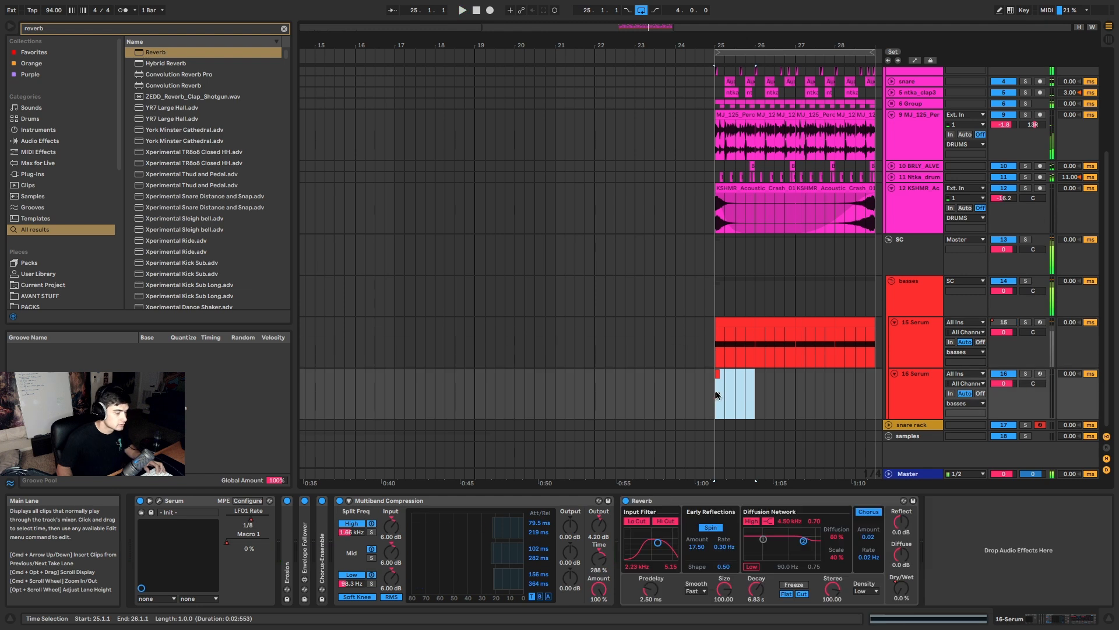
pyautogui.press('super+d')
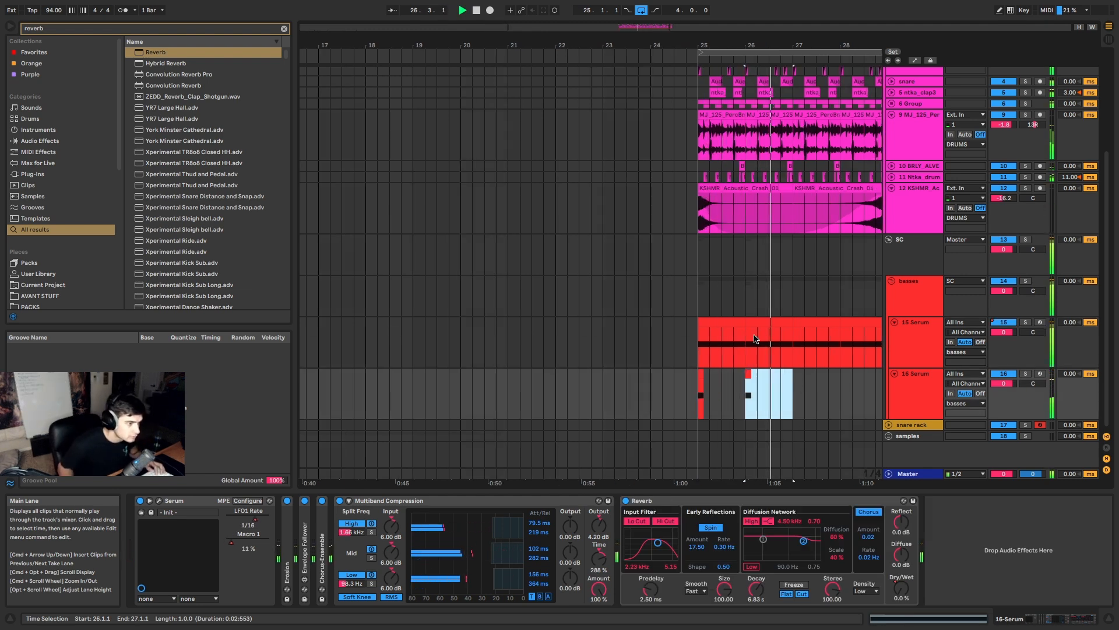
# Step: Try to duplicate the first bar of 15 Serum, including its Speaker On automation, onto the following bars
pyautogui.click(720, 324)
pyautogui.press('super+d')
pyautogui.scroll(-4, 732, 332)
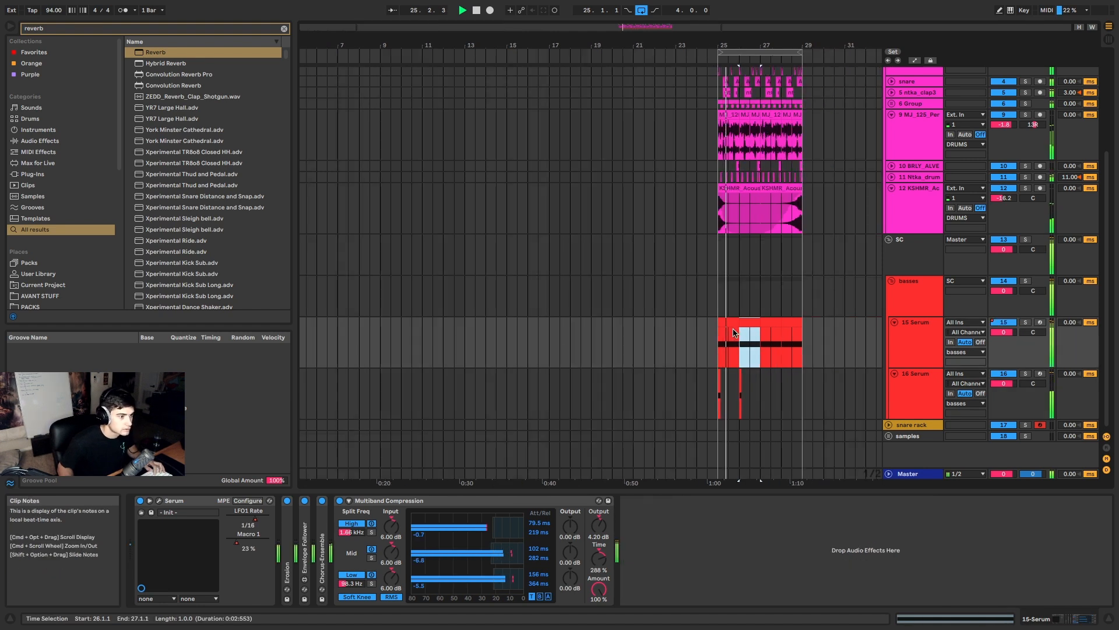
pyautogui.press('super+d')
pyautogui.press('super+z')
pyautogui.scroll(4, 741, 332)
pyautogui.press('a')
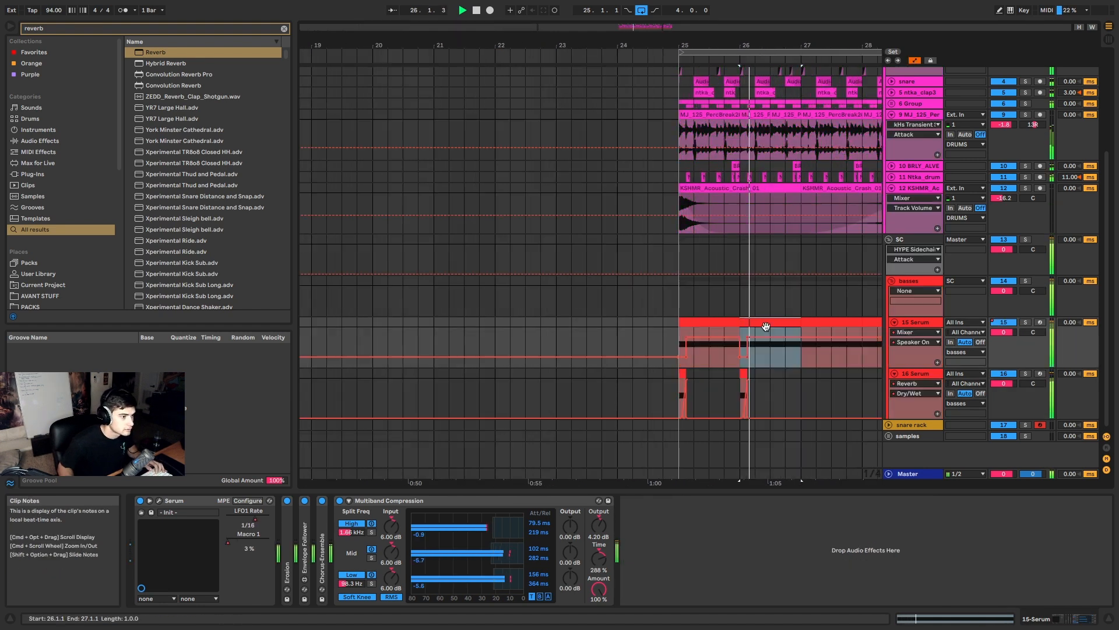
pyautogui.press('super+z')
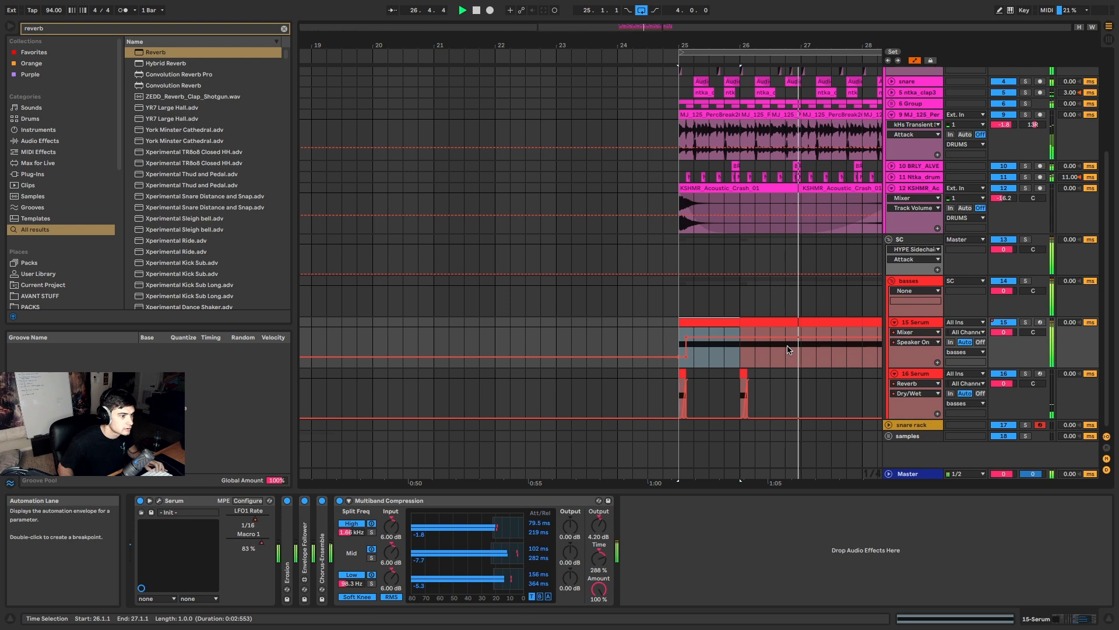
# Step: Duplicate bar 25 of 15 Serum with its Speaker On automation to bar 26 and play back the two basses
pyautogui.press('space')
pyautogui.press('space')
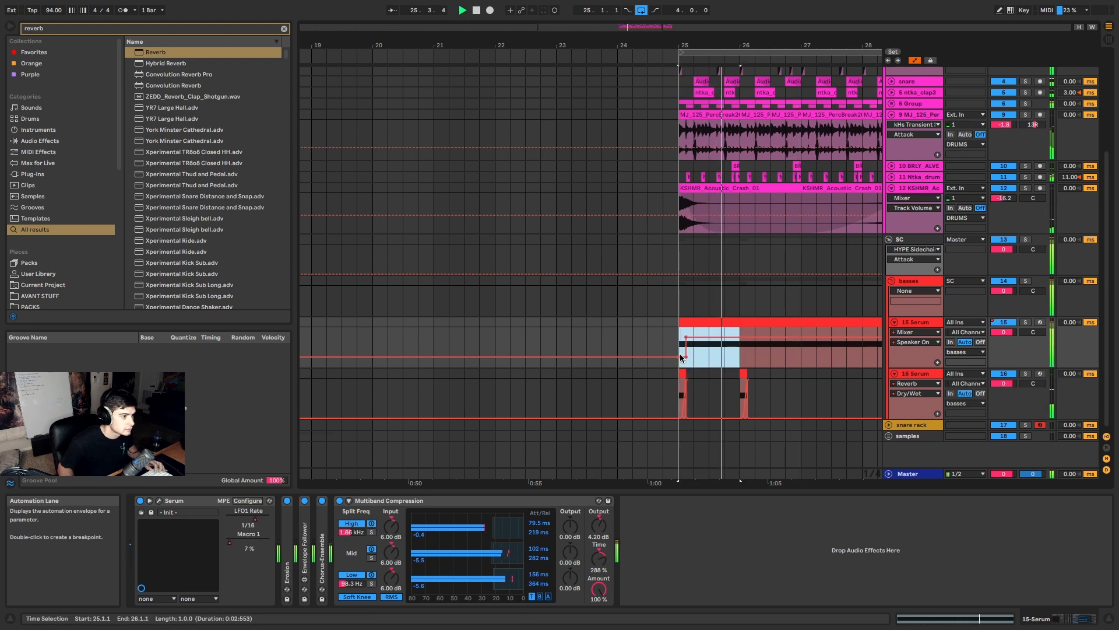
pyautogui.press('super+d')
pyautogui.click(685, 373)
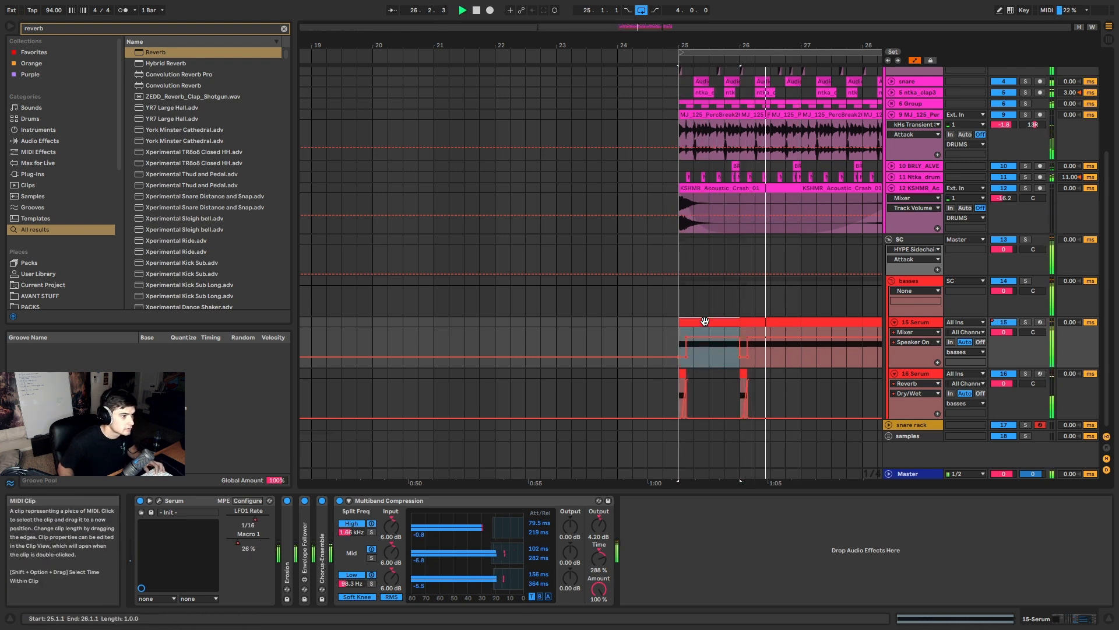
pyautogui.press('space')
pyautogui.press('space')
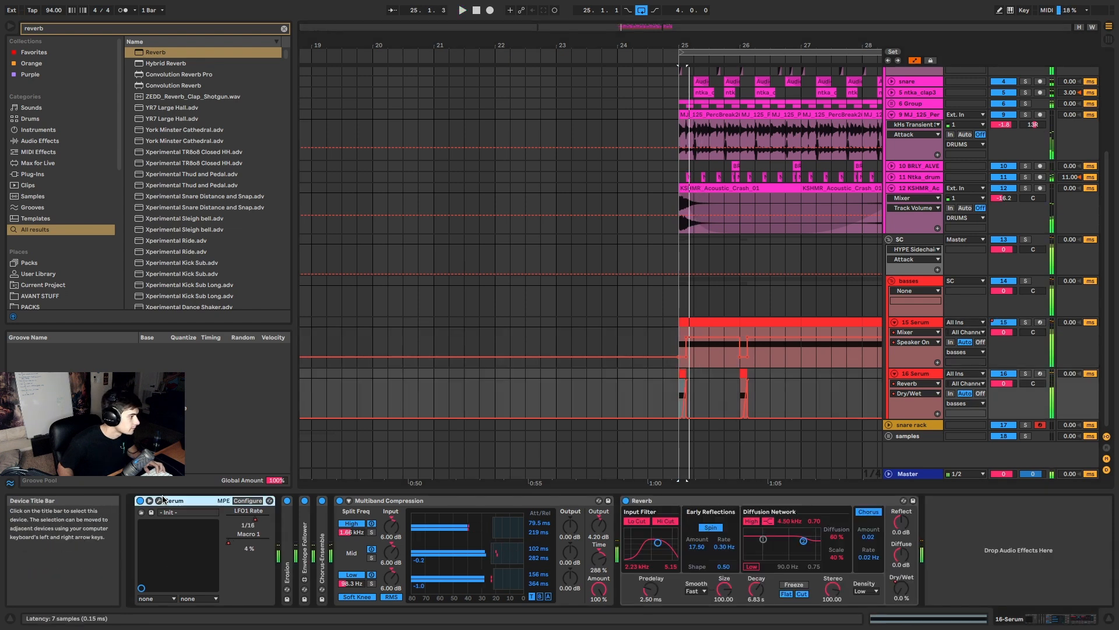
# Step: With 16 Serum soloed, open its synth and shape Env 2 with a 247 ms decay and 0.00% sustain
pyautogui.click(158, 500)
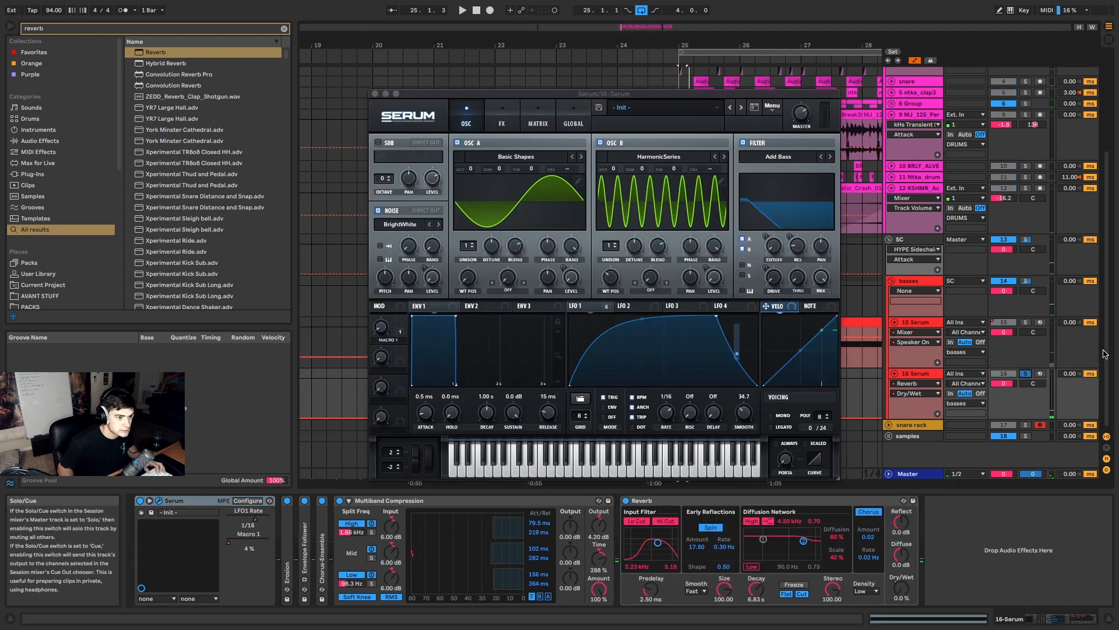
pyautogui.click(476, 307)
pyautogui.moveTo(411, 586); pyautogui.dragTo(410, 586)
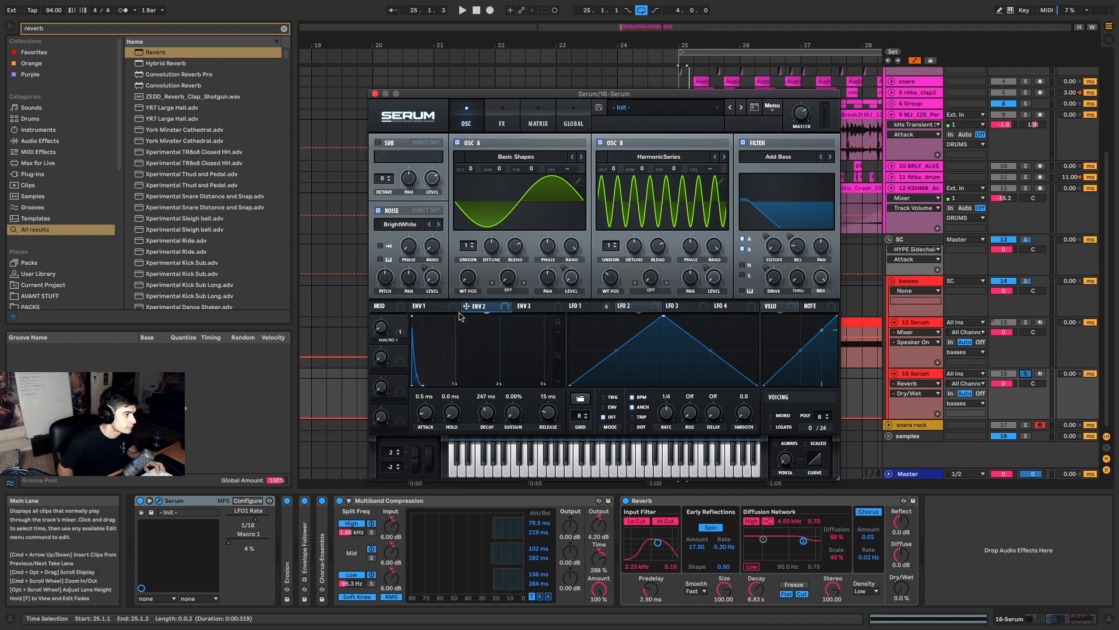
# Step: Route Env 2 to Mast.Tun in the modulation matrix with a small positive amount
pyautogui.click(543, 113)
pyautogui.click(394, 281)
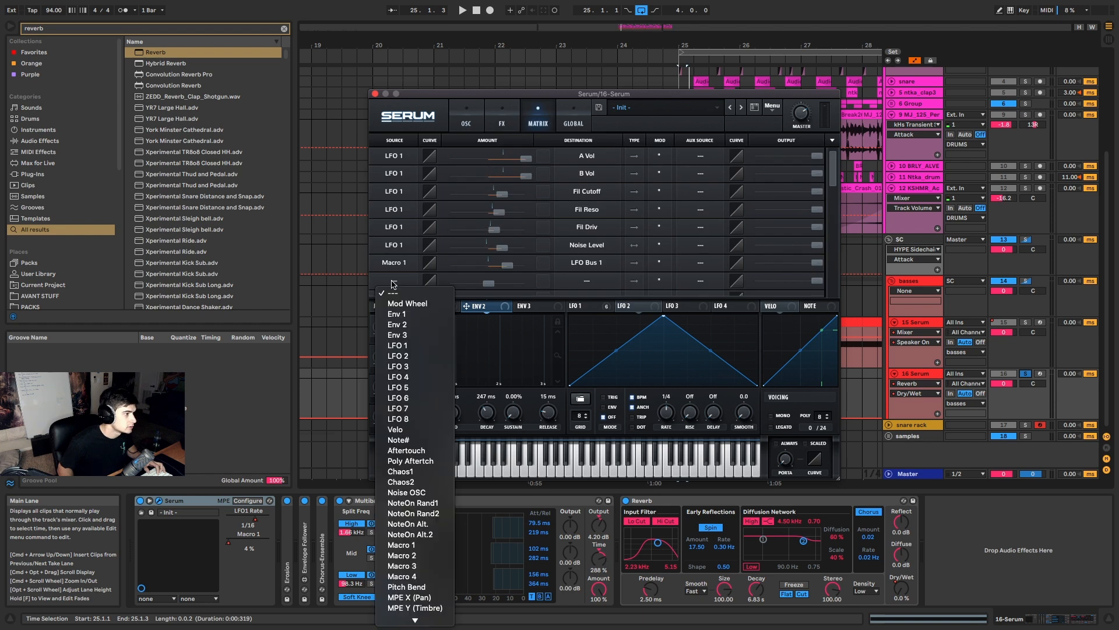
pyautogui.click(417, 331)
pyautogui.click(586, 281)
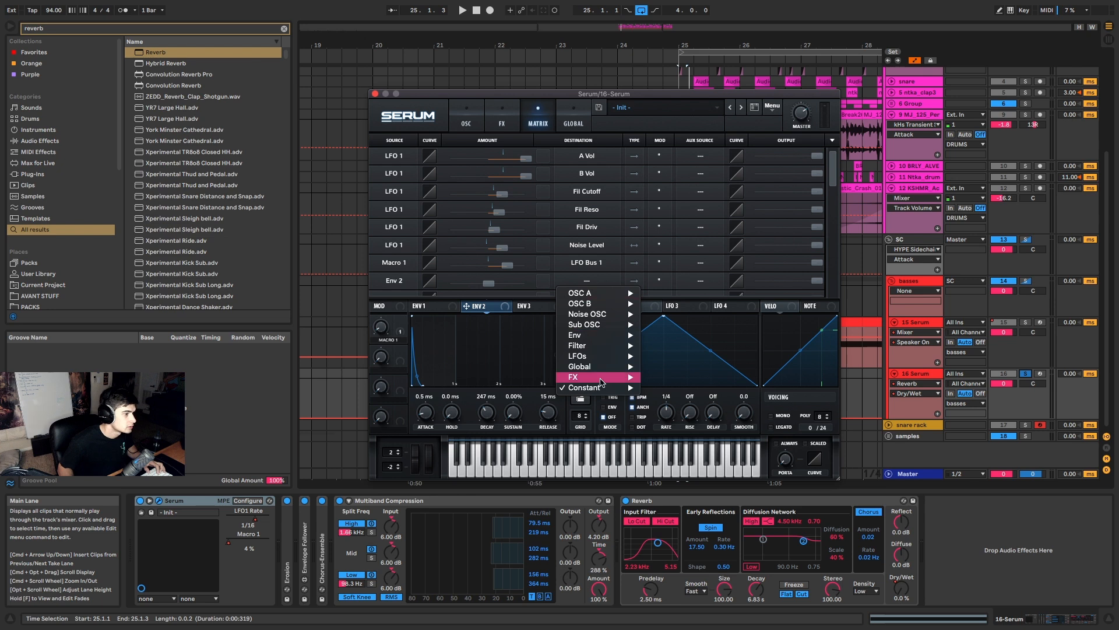
pyautogui.moveTo(603, 373)
pyautogui.click(670, 367)
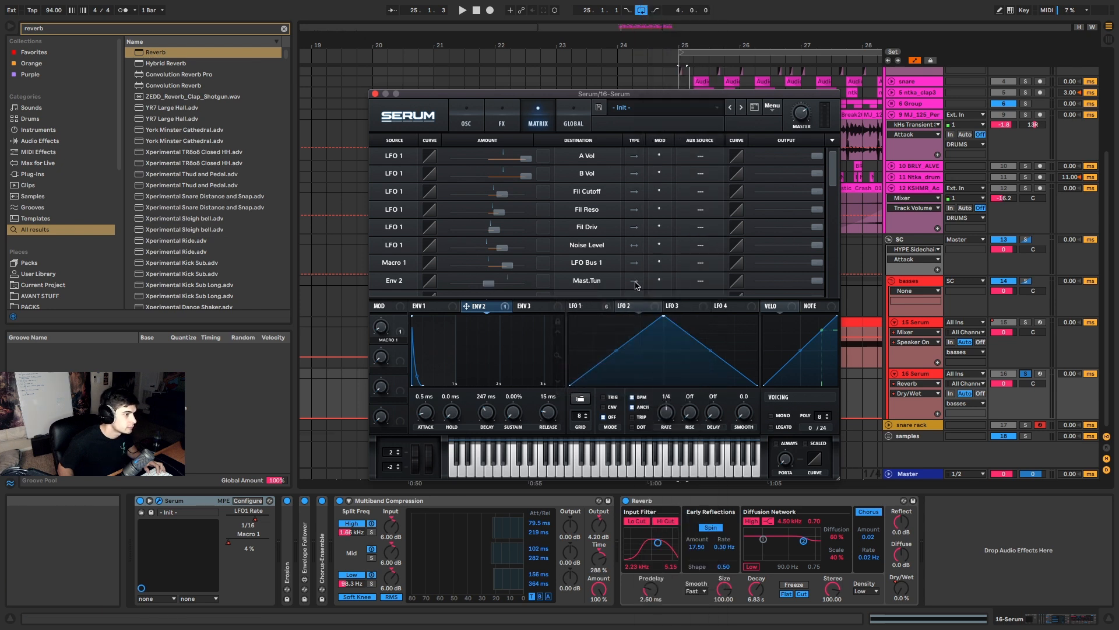
pyautogui.doubleClick(494, 283)
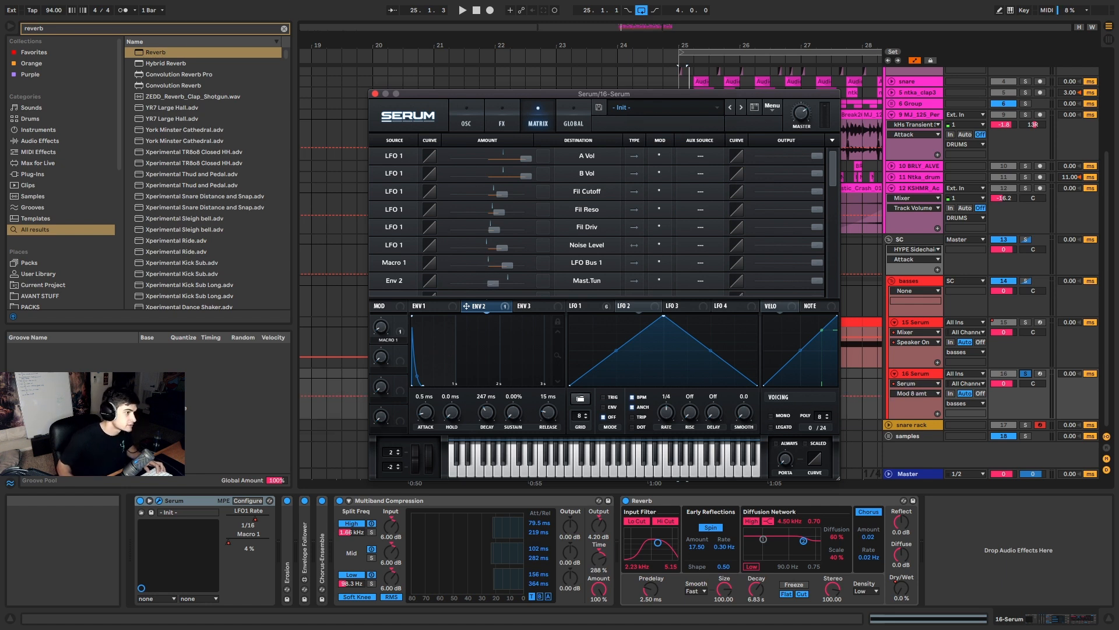
# Step: Shorten Env 2's decay to 98 ms and adjust OSC B's wavetable position during playback
pyautogui.press('space')
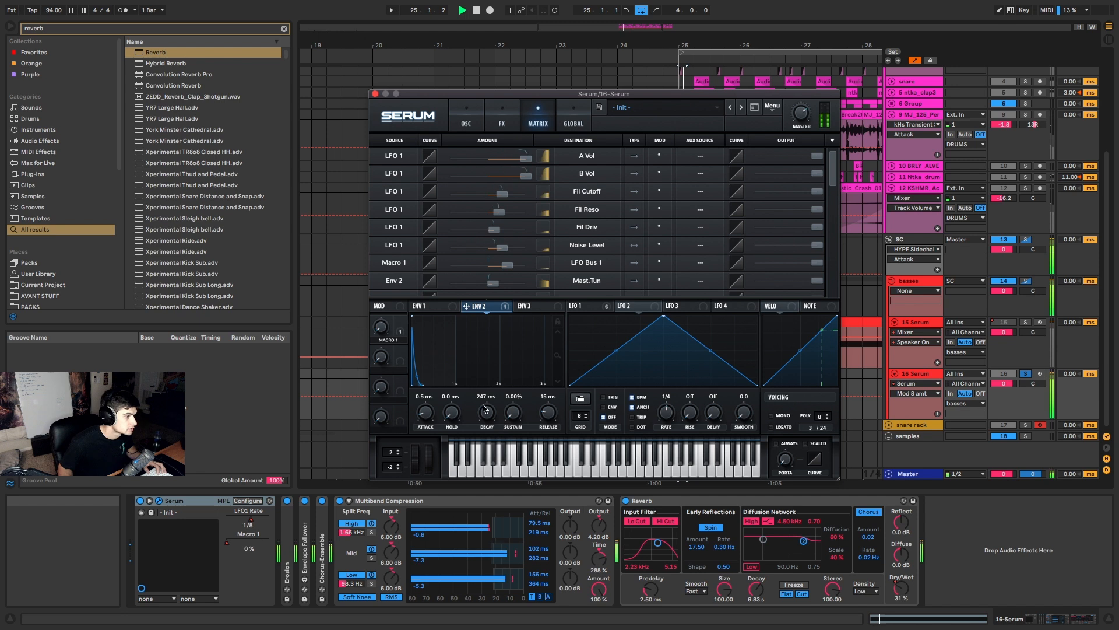
pyautogui.moveTo(483, 414); pyautogui.dragTo(496, 390)
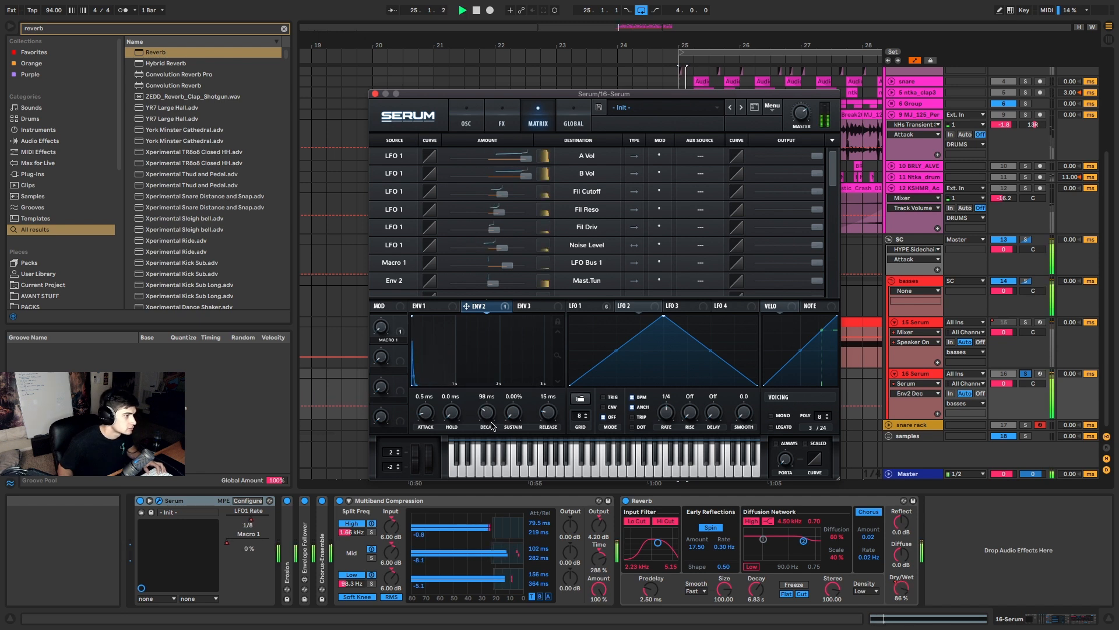
pyautogui.click(466, 117)
pyautogui.moveTo(613, 169); pyautogui.dragTo(620, 280)
pyautogui.press('space')
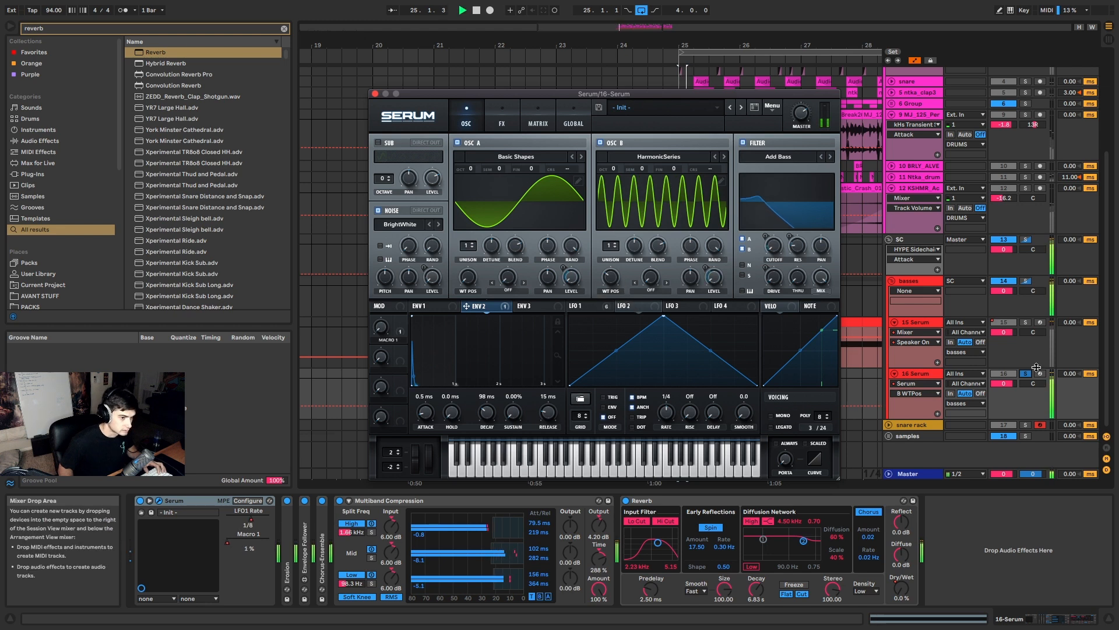
# Step: Unsolo 16 Serum, close its synth window and listen to the bass in the full mix
pyautogui.click(1026, 373)
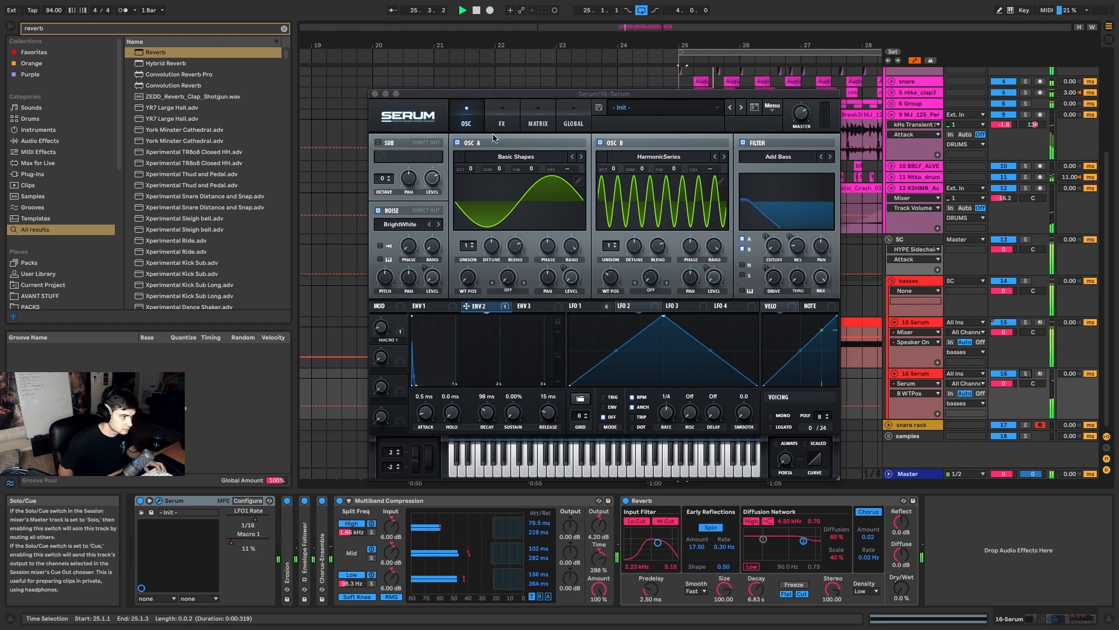
pyautogui.click(375, 93)
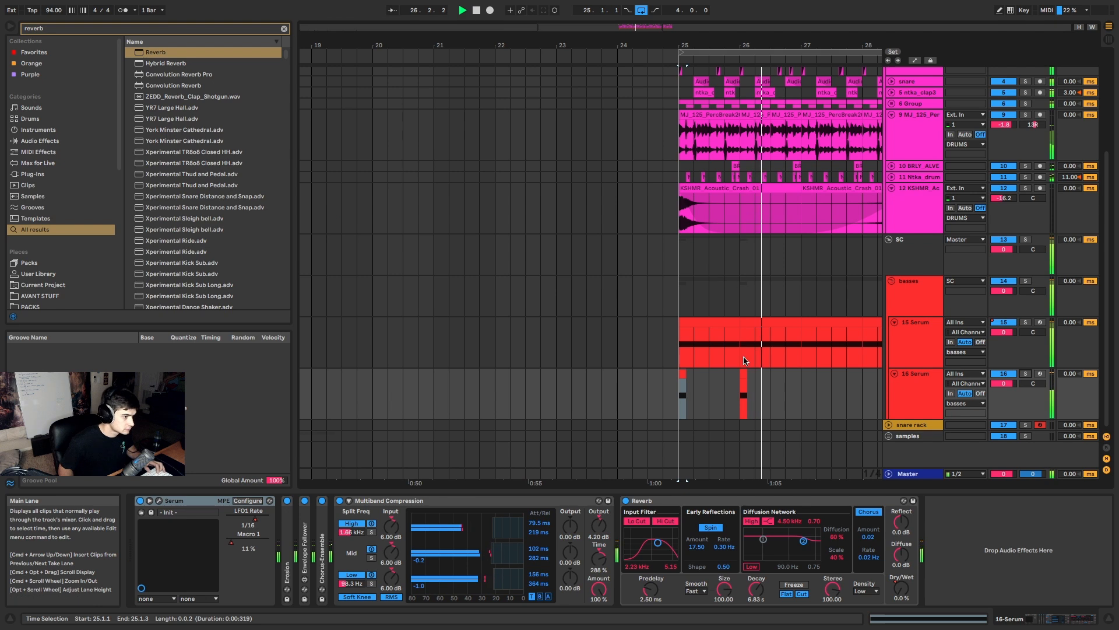
pyautogui.scroll(2, 798, 361)
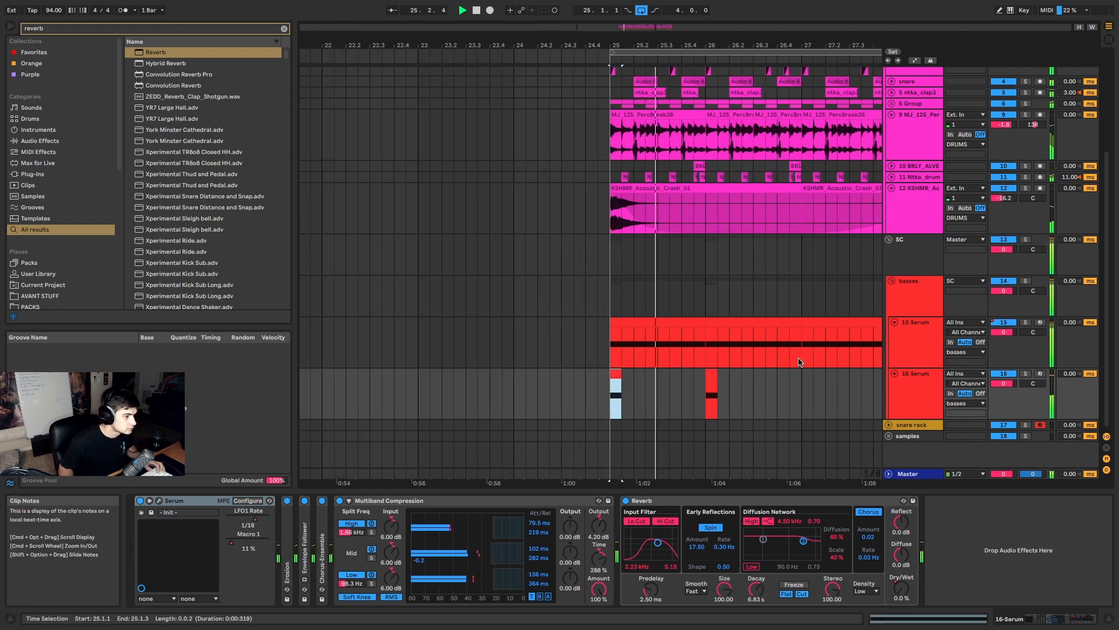
pyautogui.press('space')
# Step: Move LFO 1's upper breakpoint in 16 Serum's synth earlier, to about two fifths of the cycle, and play back the result
pyautogui.click(158, 501)
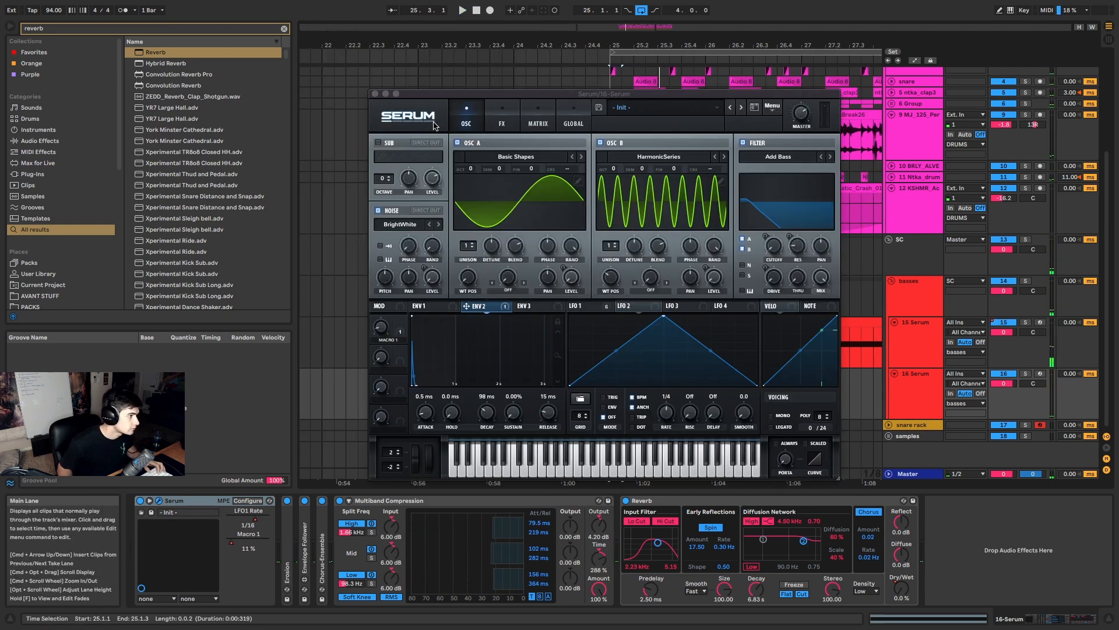
pyautogui.click(498, 119)
pyautogui.press('space')
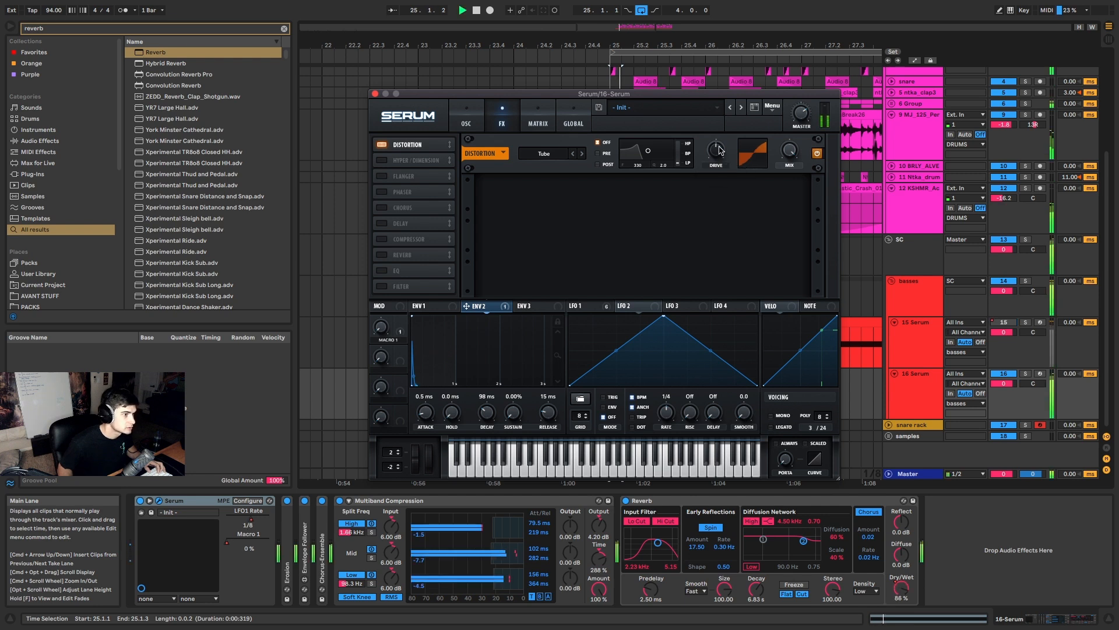
pyautogui.press('space')
pyautogui.click(589, 308)
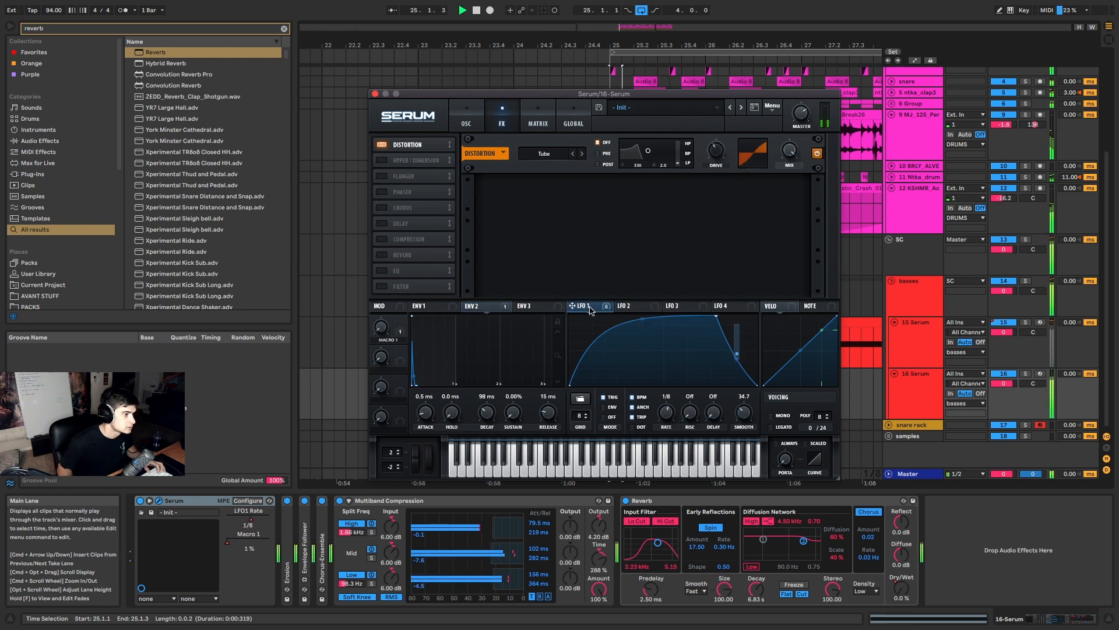
pyautogui.press('space')
pyautogui.moveTo(711, 315); pyautogui.dragTo(644, 278)
pyautogui.press('space')
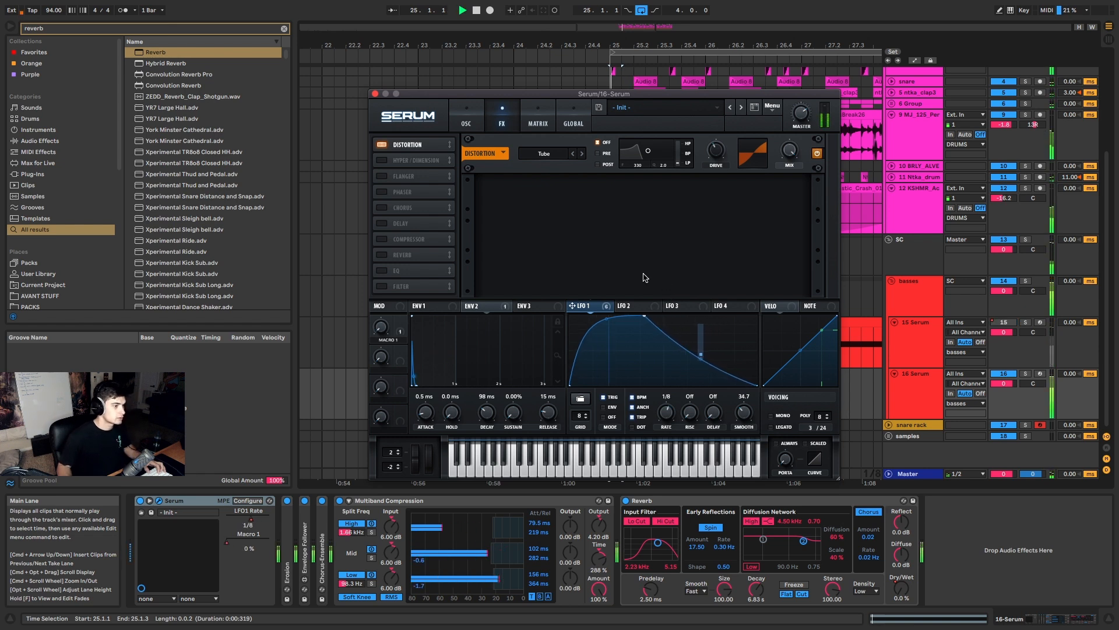
pyautogui.press('space')
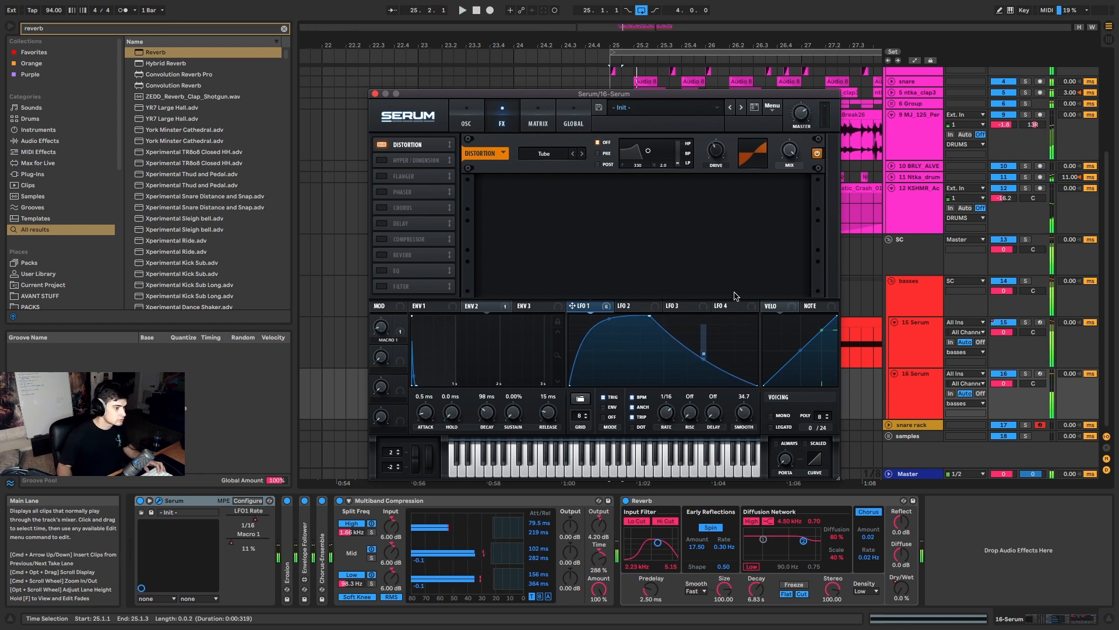
pyautogui.press('space')
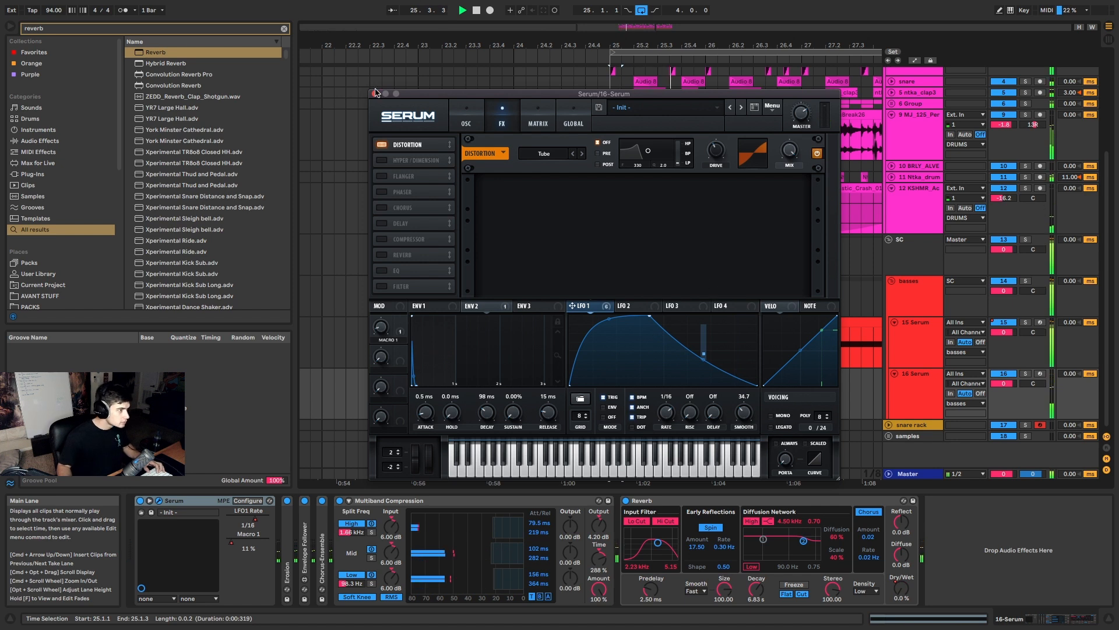
# Step: Close the synth window and delete bar 26 on 16 Serum, leaving only the bass hit at bar 25
pyautogui.click(375, 94)
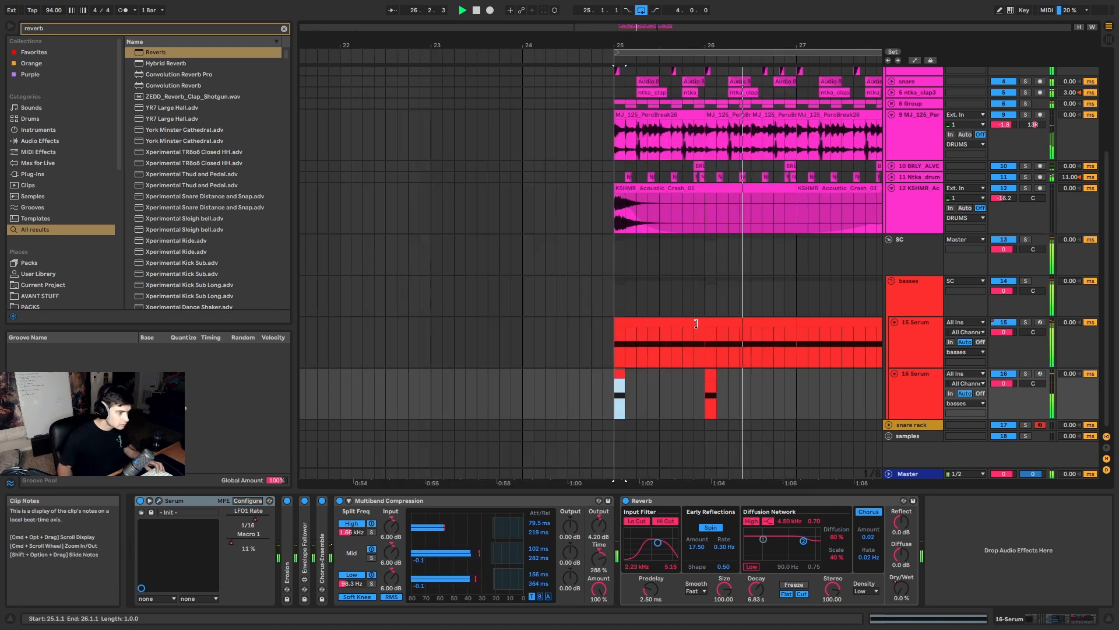
pyautogui.press('-')
pyautogui.moveTo(745, 392); pyautogui.dragTo(701, 395)
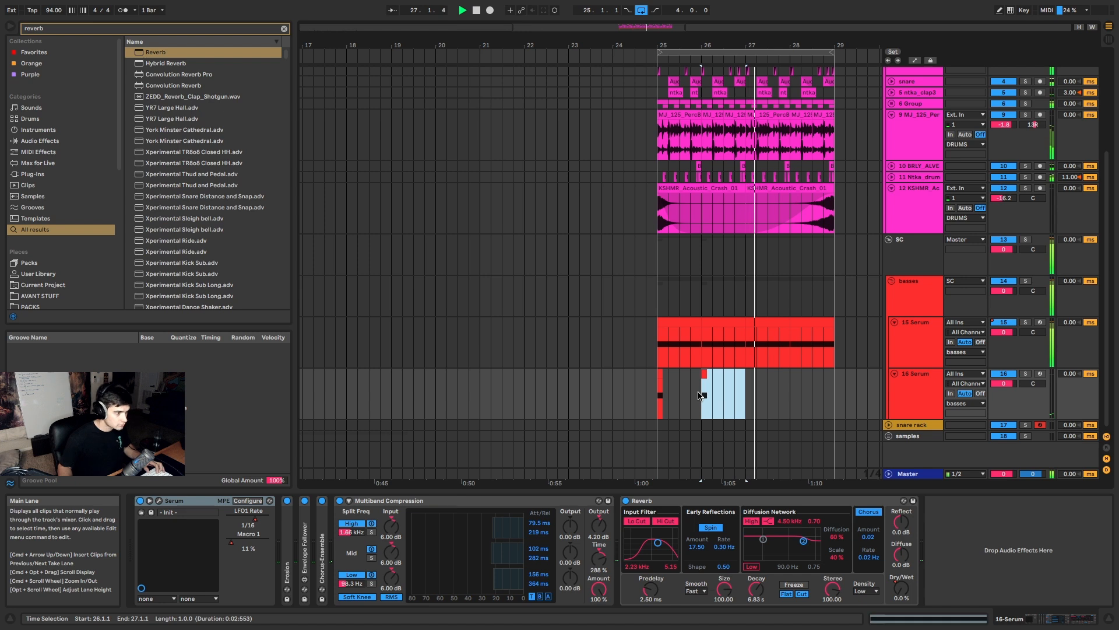
pyautogui.press('Delete')
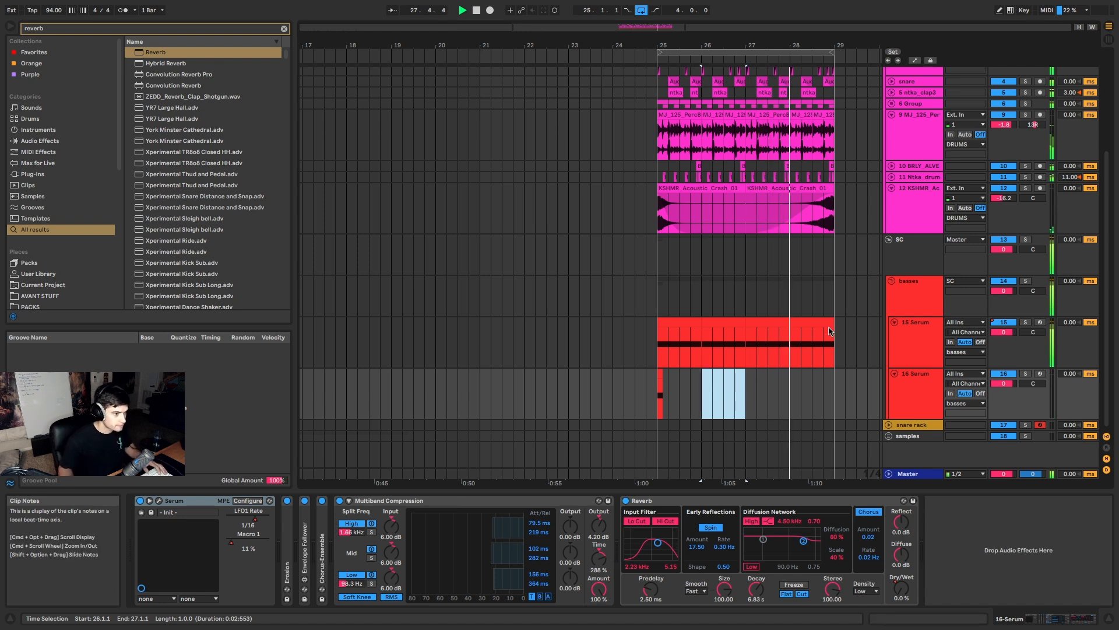
# Step: Remove bars 27 and 28 from 15 Serum's clip and set the loop to the two bars from 25 to 27
pyautogui.press('space')
pyautogui.moveTo(832, 334); pyautogui.dragTo(657, 399)
pyautogui.press('super+l')
pyautogui.scroll(3, 677, 319)
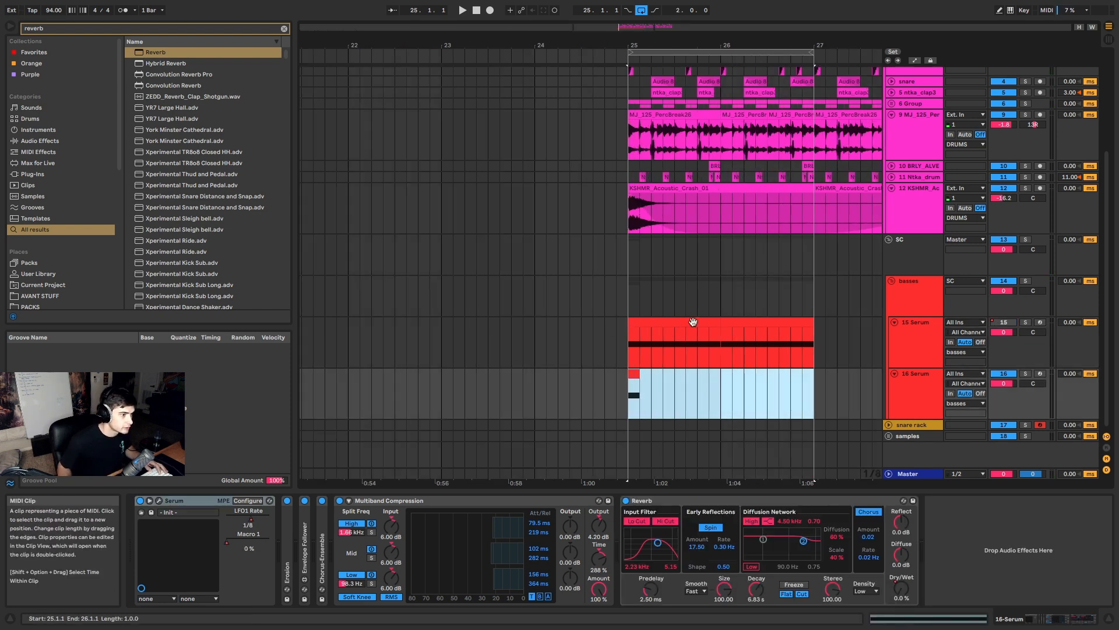
pyautogui.scroll(2, 836, 275)
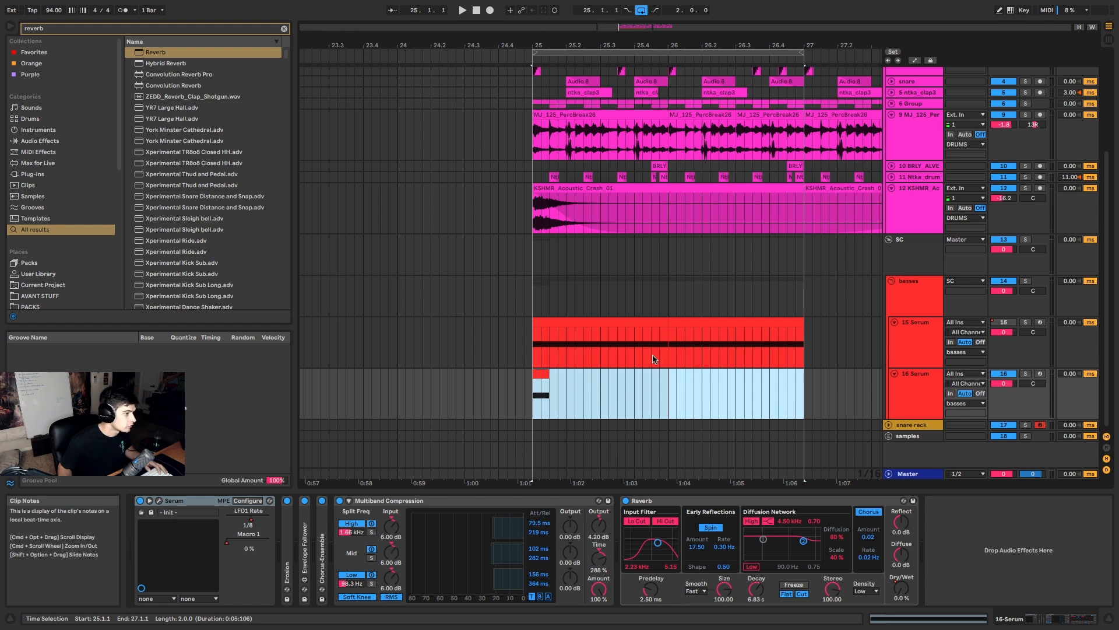
# Step: Move the 16 Serum track above 15 Serum, rename it downbeat, and rename the main bass track wobble
pyautogui.click(614, 323)
pyautogui.moveTo(920, 382); pyautogui.dragTo(916, 327)
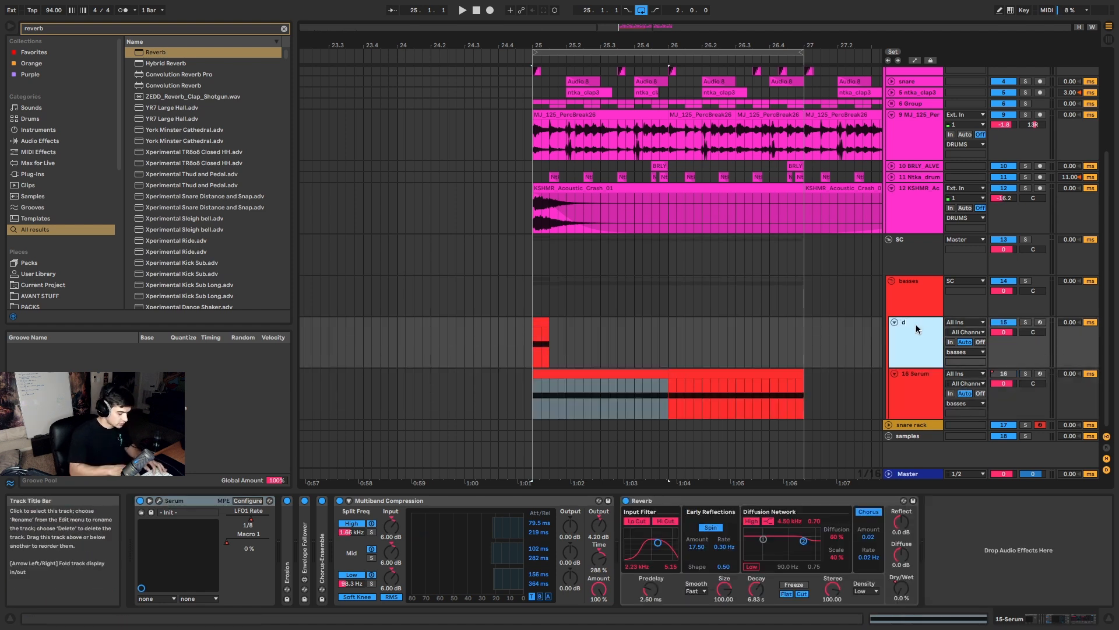
pyautogui.hotkey('ctrl', 'r')
pyautogui.write('down')
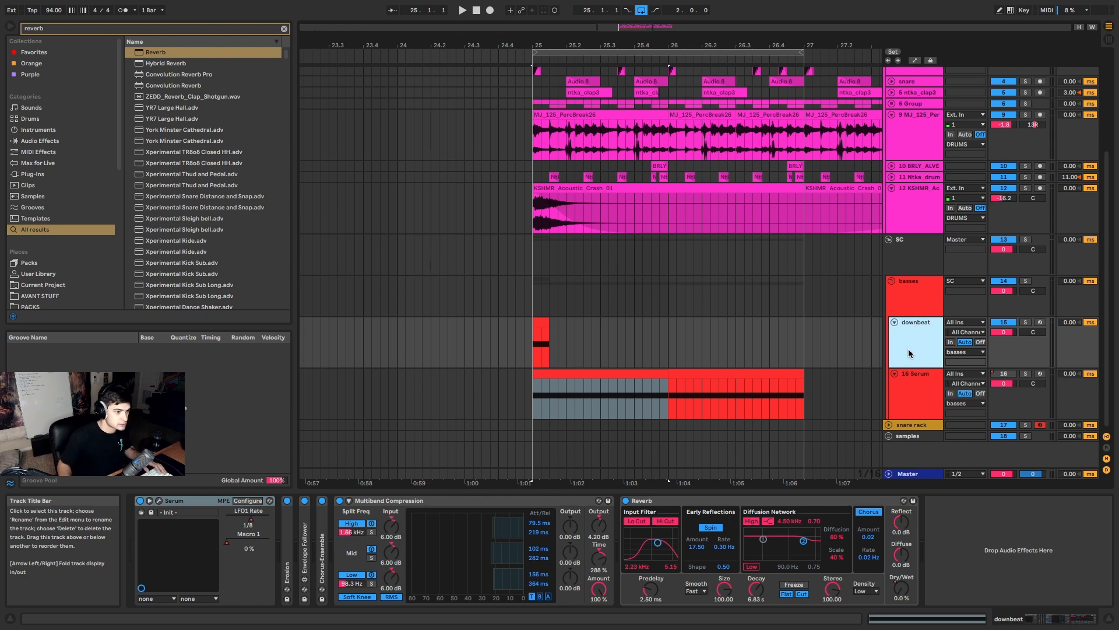
pyautogui.click(931, 391)
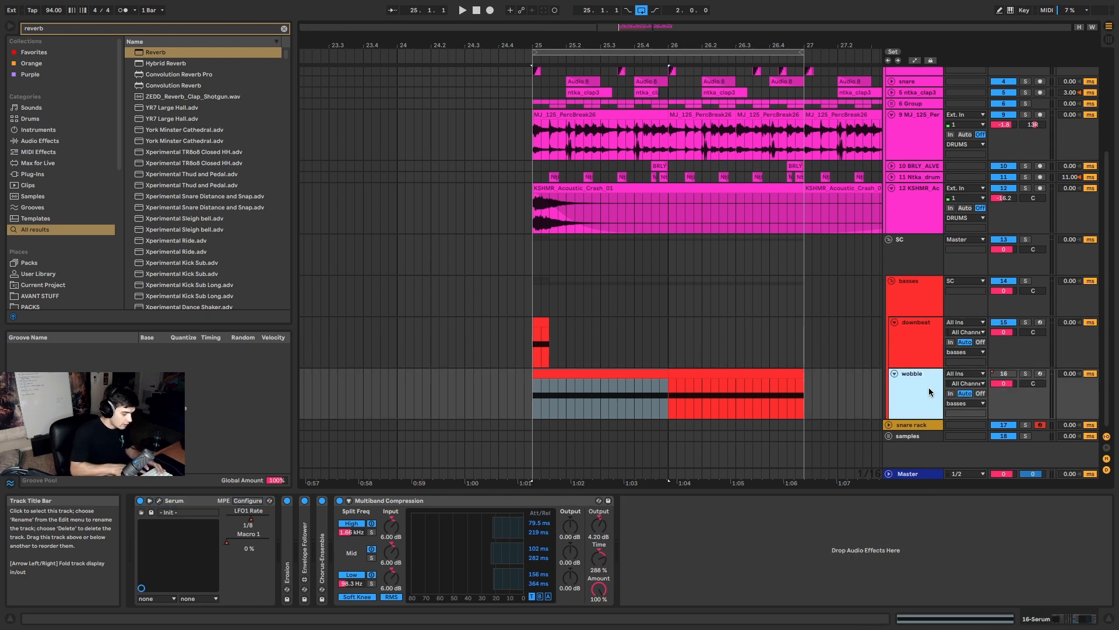
# Step: Play the two-bar loop and remove the mute section at the start of bar 26 from wobble's Speaker On automation
pyautogui.click(536, 320)
pyautogui.press('space')
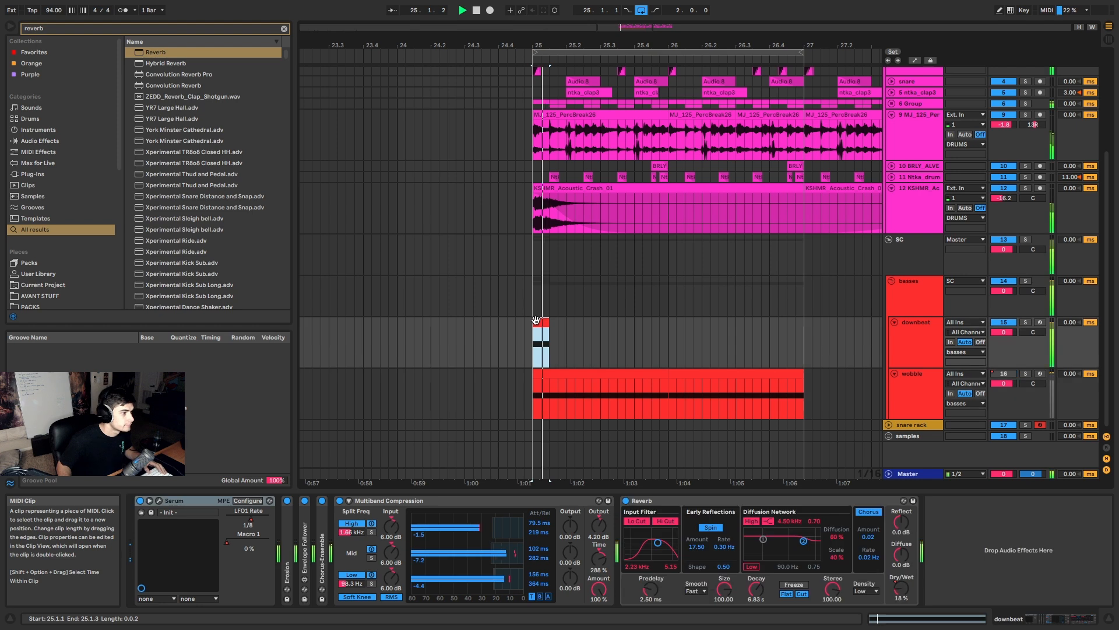
pyautogui.moveTo(534, 402); pyautogui.dragTo(668, 402)
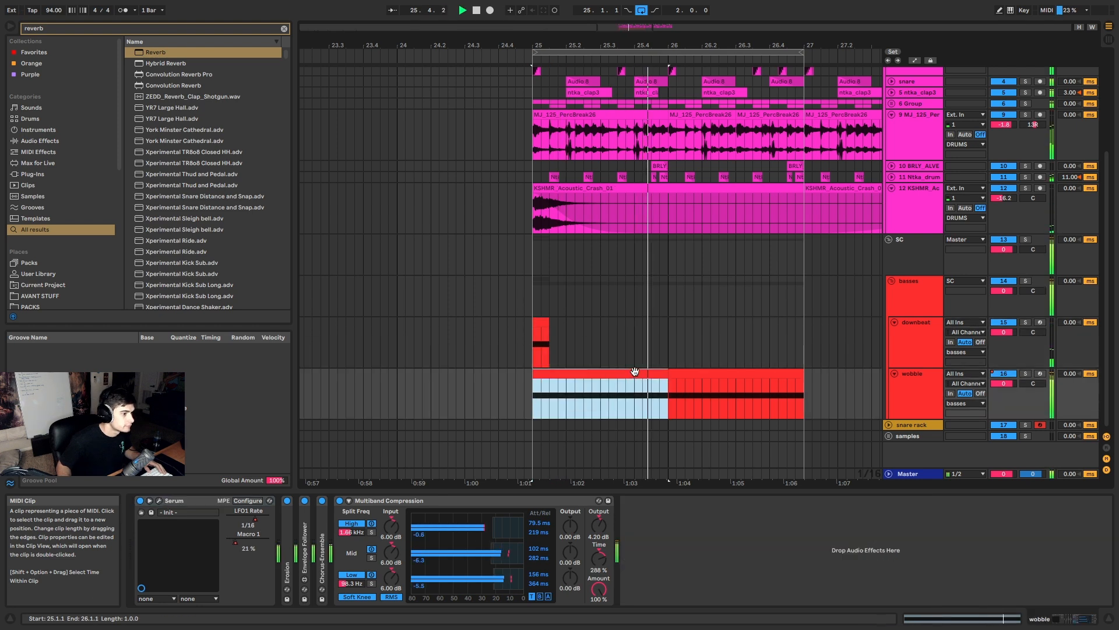
pyautogui.click(682, 370)
pyautogui.press('a')
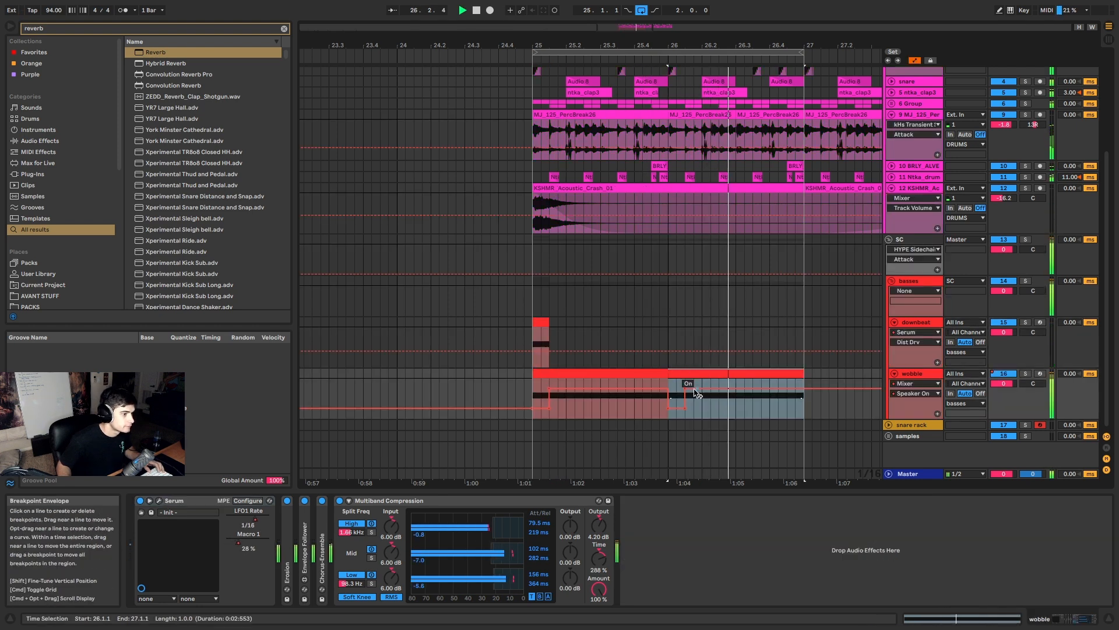
pyautogui.click(669, 408)
pyautogui.click(685, 408)
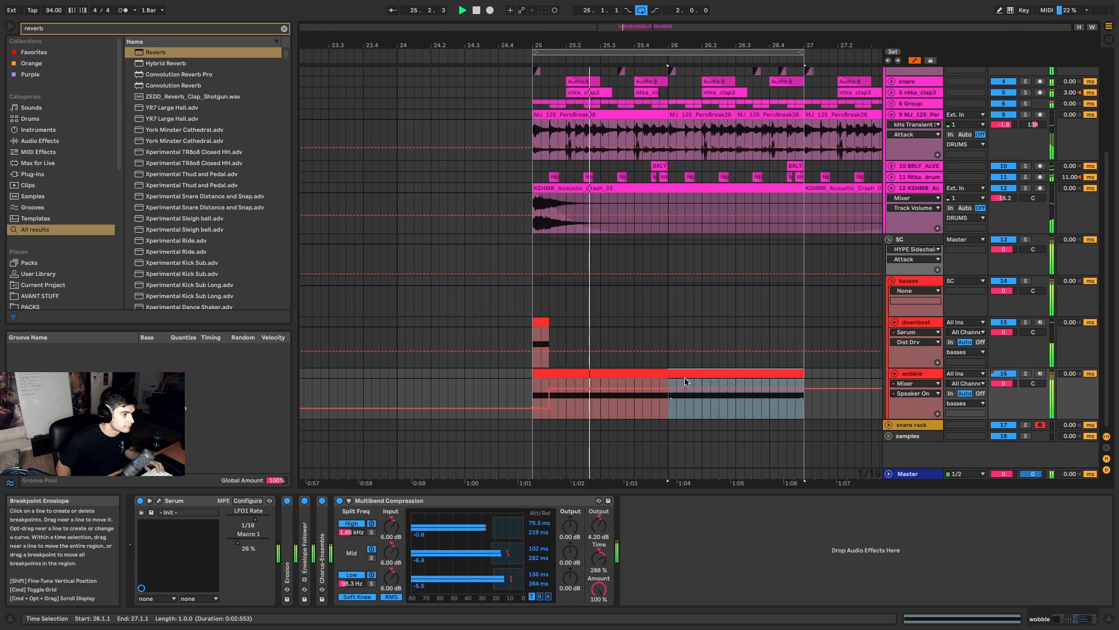
# Step: Solo wobble, move LFO 1's peak in its Serum synth earlier, to about one sixth of the cycle, and play it back
pyautogui.click(632, 376)
pyautogui.click(218, 500)
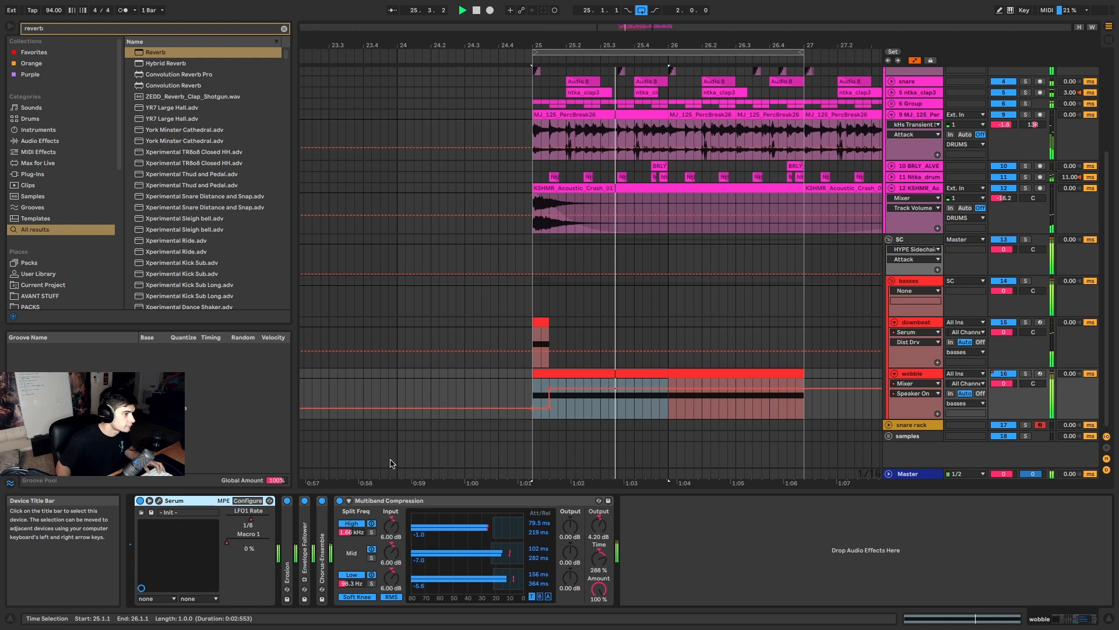
pyautogui.click(158, 501)
pyautogui.press('space')
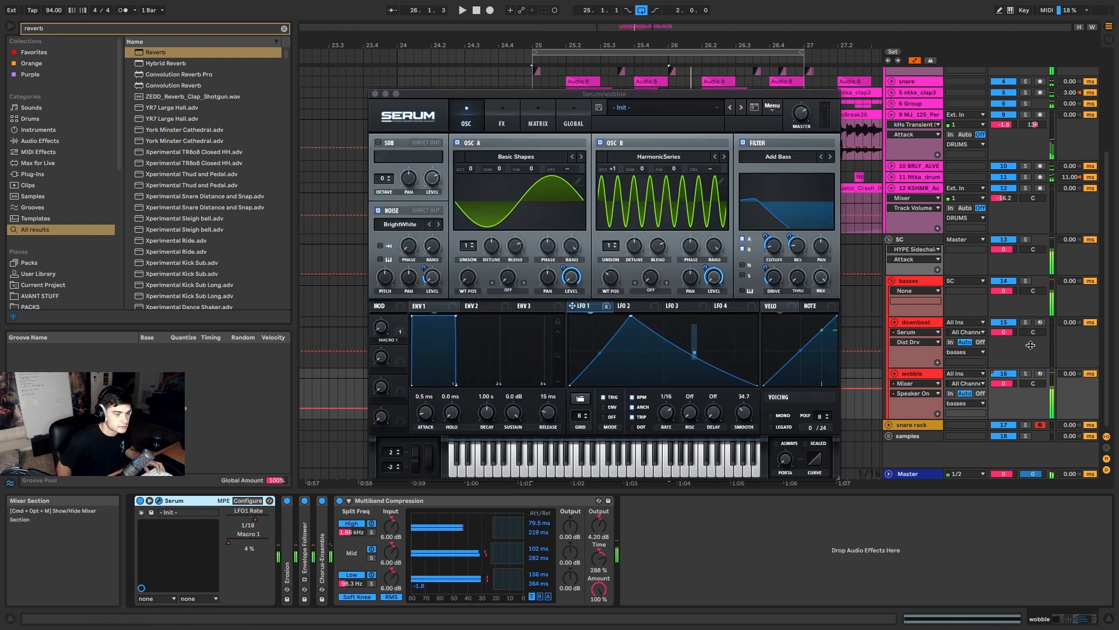
pyautogui.click(1025, 373)
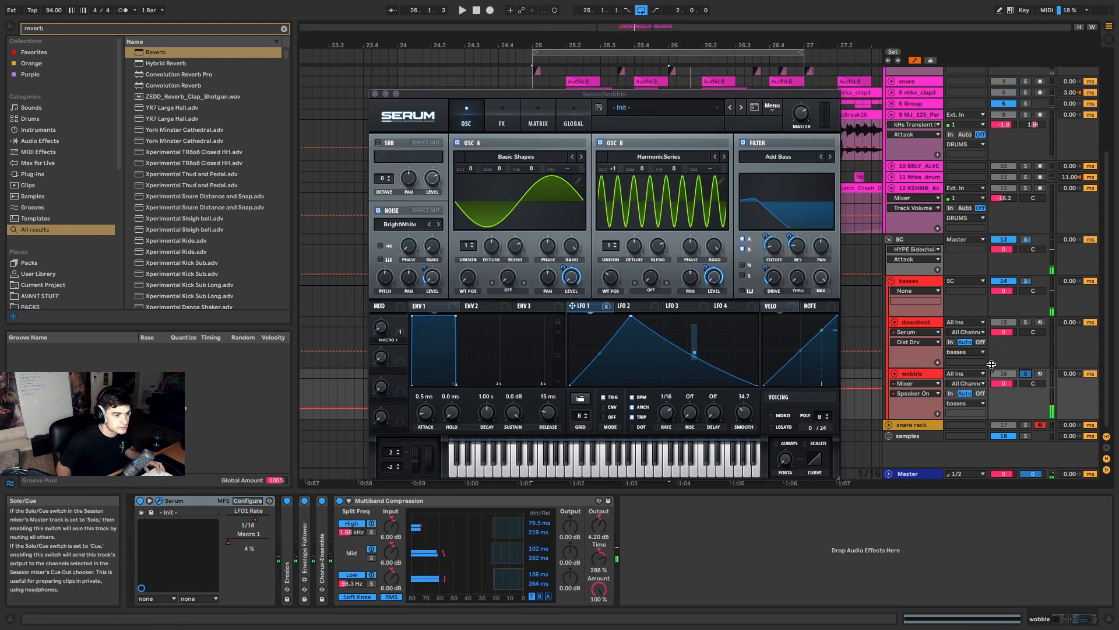
pyautogui.click(631, 317)
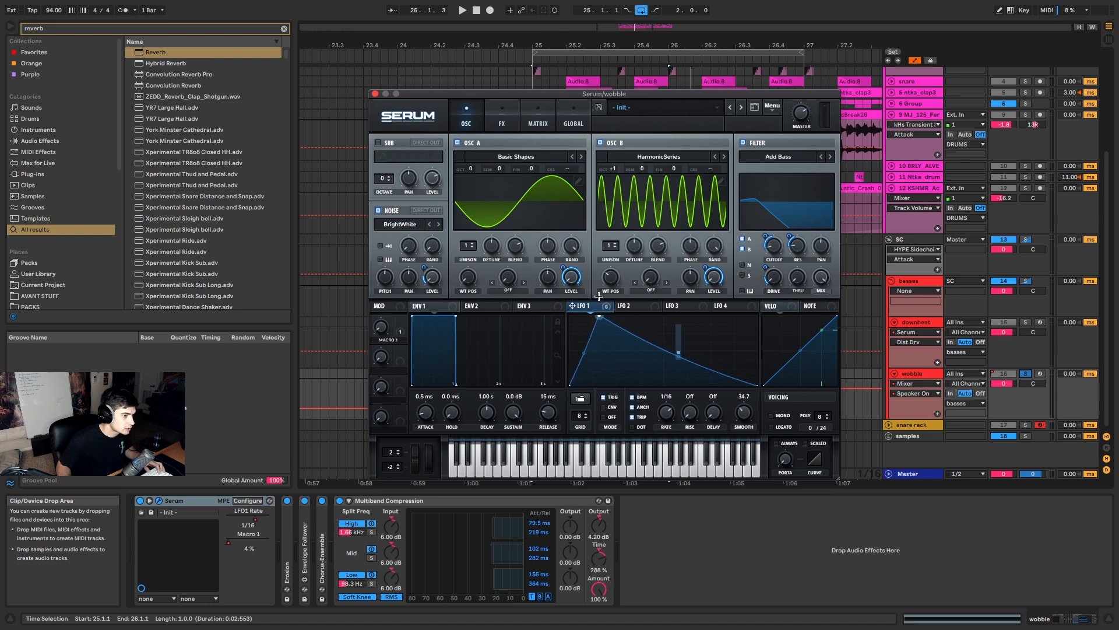
pyautogui.press('space')
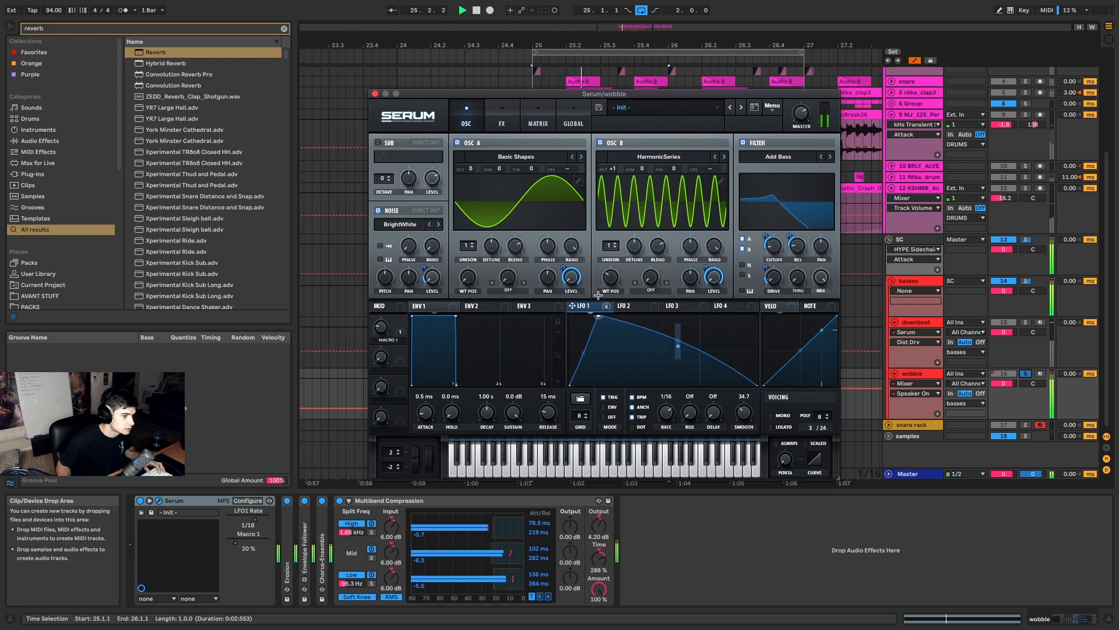
# Step: Unsolo wobble and bend LFO 1's rise into a steeper curve while listening in the full mix
pyautogui.click(1026, 373)
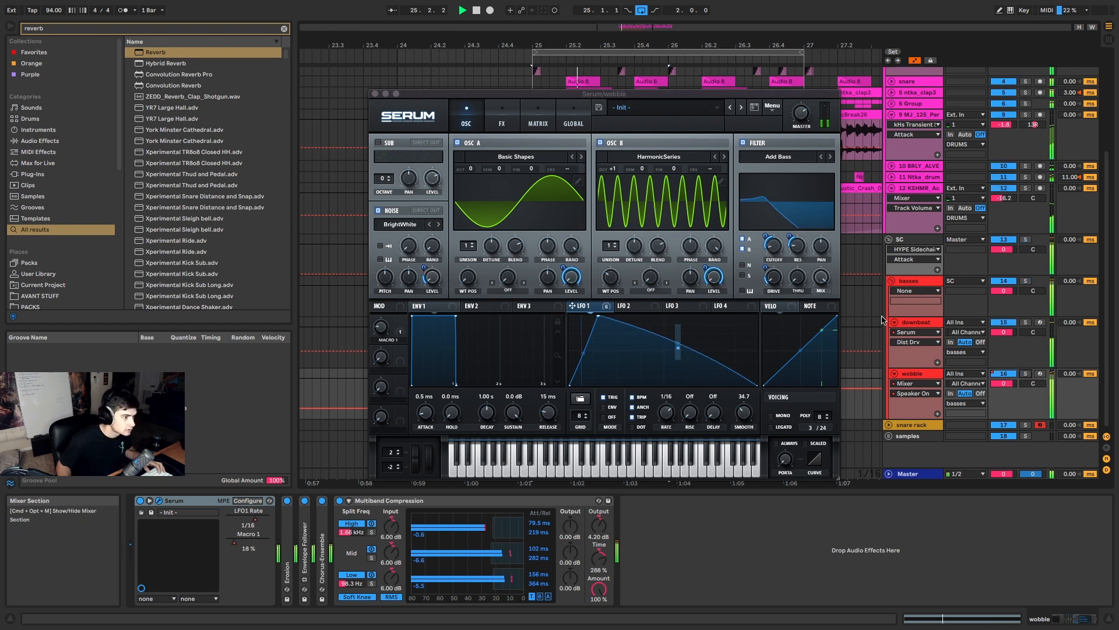
pyautogui.click(776, 255)
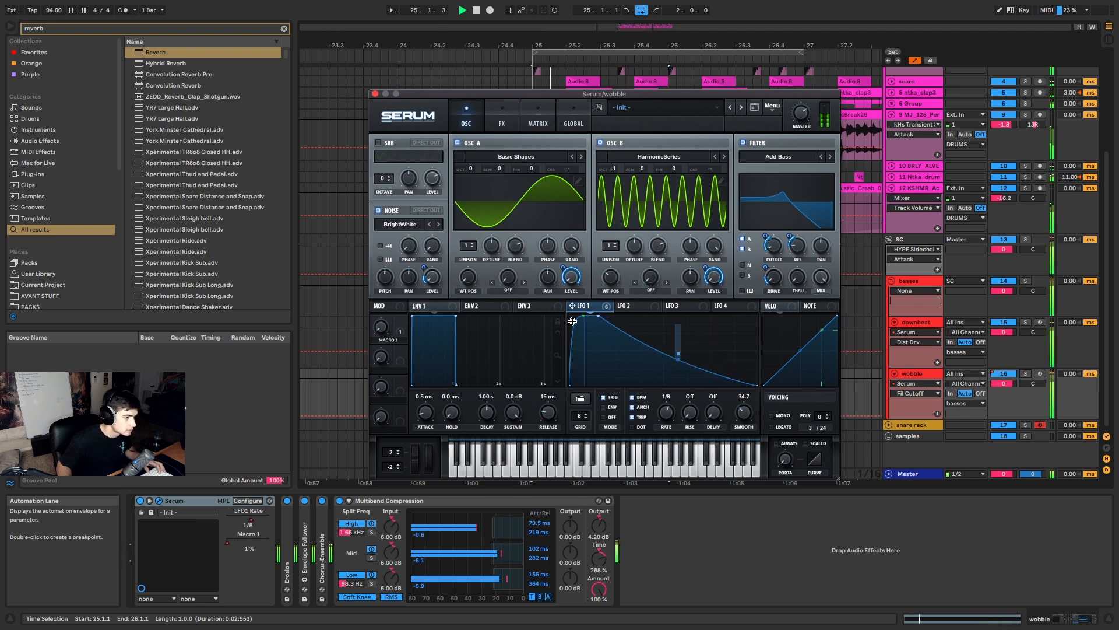
pyautogui.moveTo(573, 321); pyautogui.dragTo(573, 326)
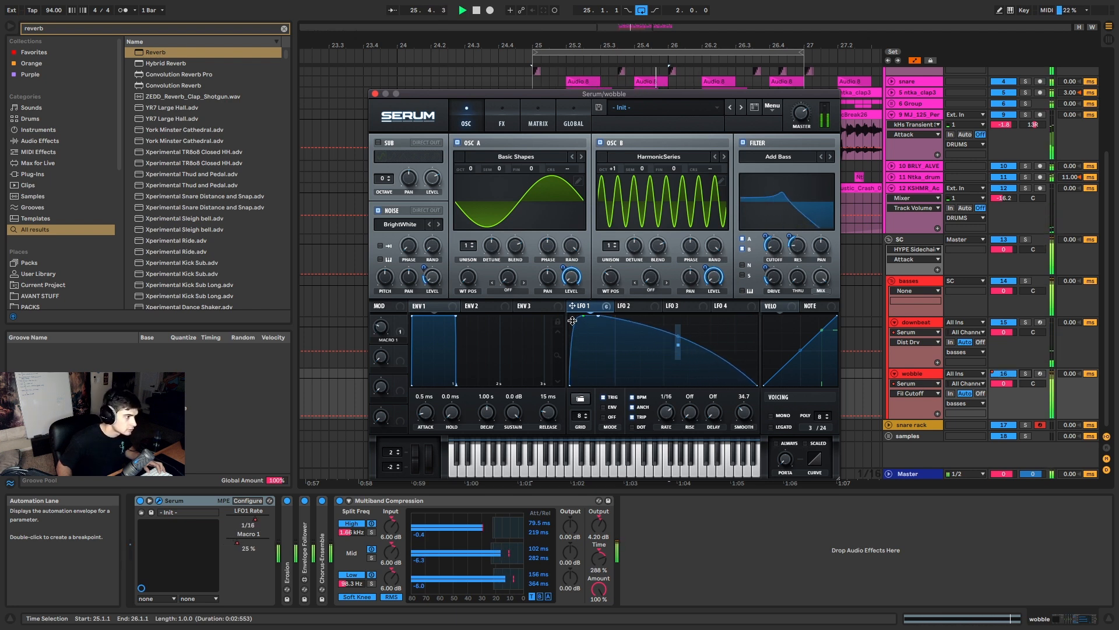
pyautogui.press('space')
pyautogui.press('space')
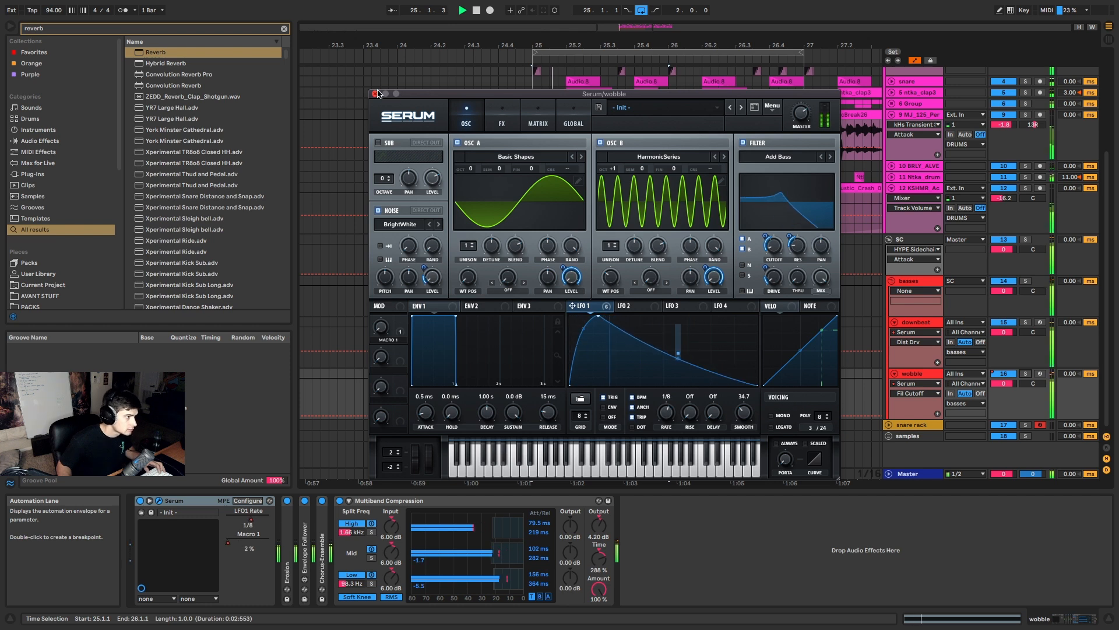
# Step: Close wobble's synth window and hide the automation lanes in the arrangement
pyautogui.click(375, 93)
pyautogui.scroll(5, 653, 193)
pyautogui.press('a')
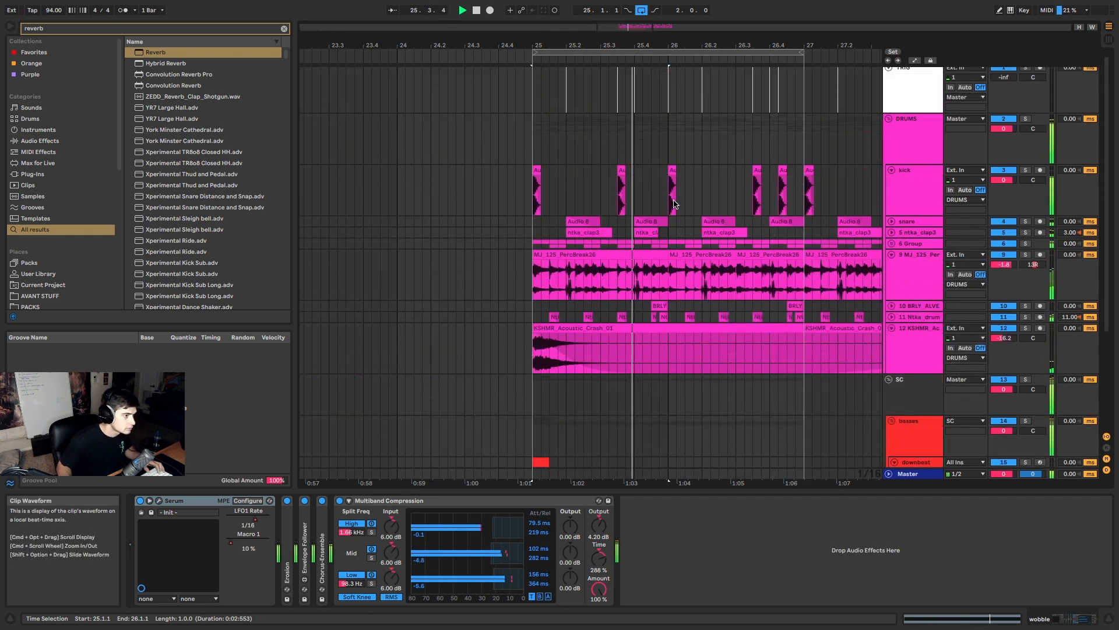
# Step: Try adding an extra kick and matching TRIG hit at 25.3, then play the beat from bar 25
pyautogui.click(538, 170)
pyautogui.press('space')
pyautogui.scroll(5, 578, 173)
pyautogui.moveTo(680, 168); pyautogui.dragTo(643, 168)
pyautogui.moveTo(688, 75); pyautogui.dragTo(670, 100)
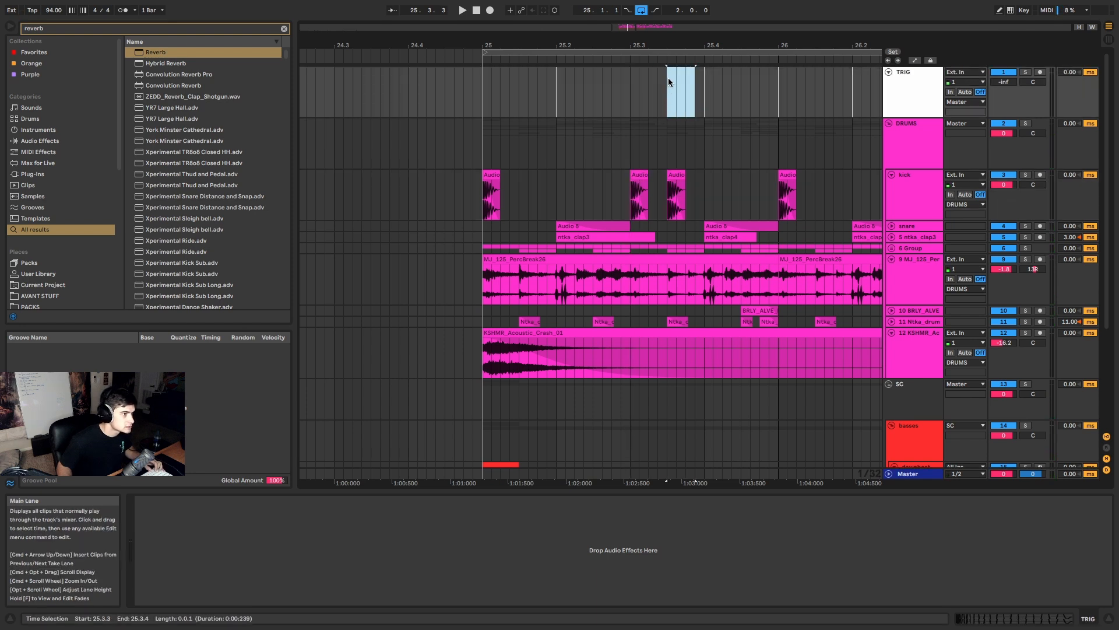
pyautogui.click(625, 77)
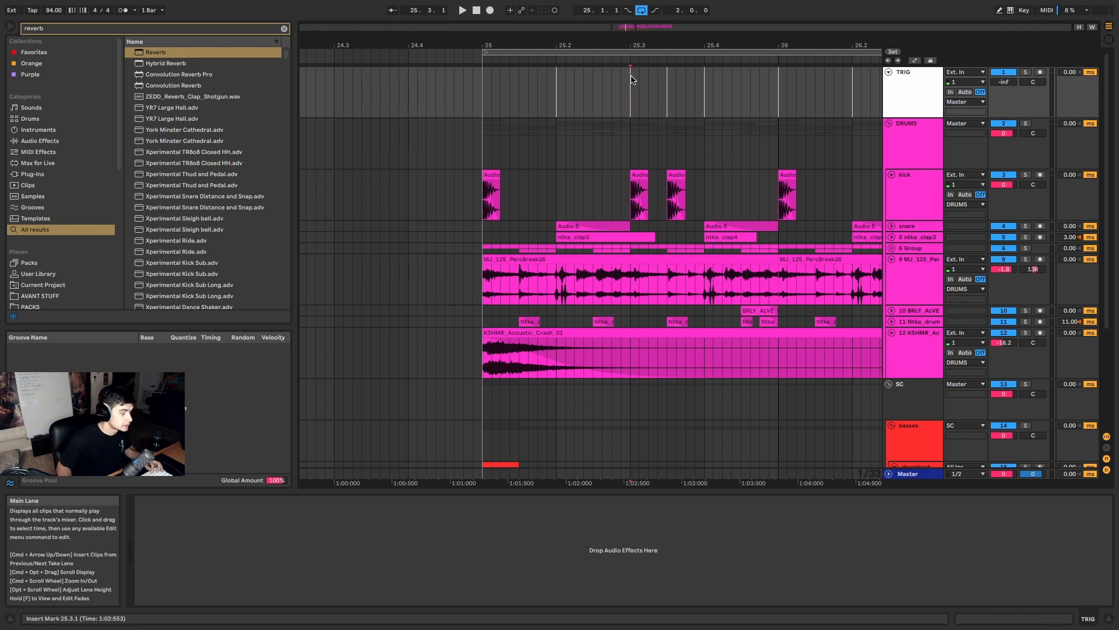
pyautogui.hotkey('shift', 'Right')
pyautogui.click(486, 102)
pyautogui.scroll(-3, 514, 133)
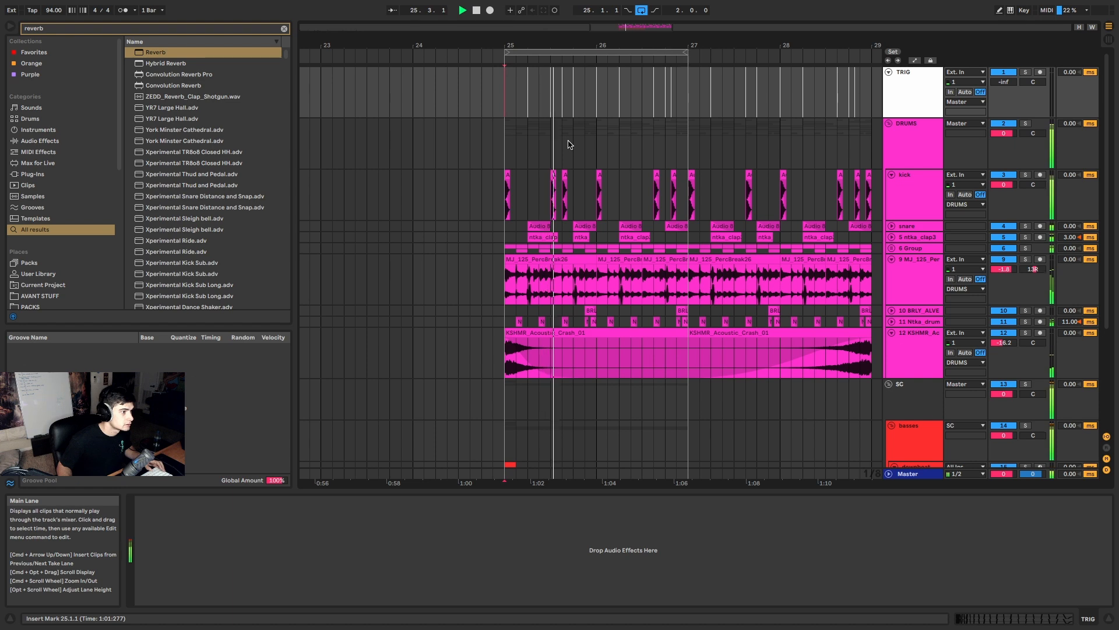
# Step: Undo the extra kick and trigger at 25.3 and replay the loop
pyautogui.press('super+z')
pyautogui.press('super+z')
pyautogui.press('space')
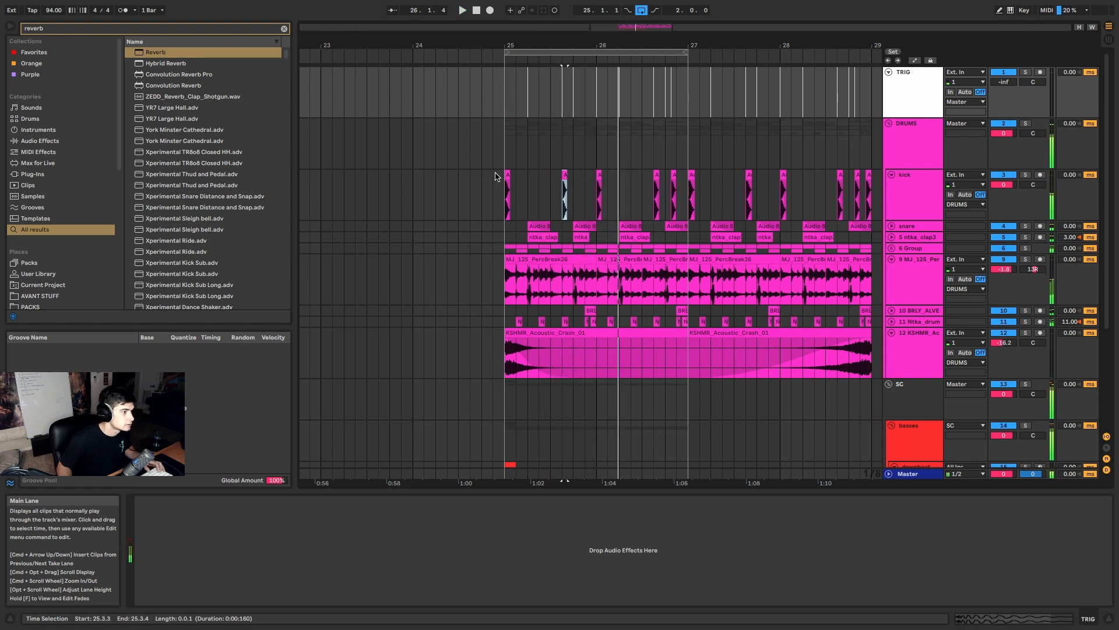
pyautogui.click(496, 178)
pyautogui.press('space')
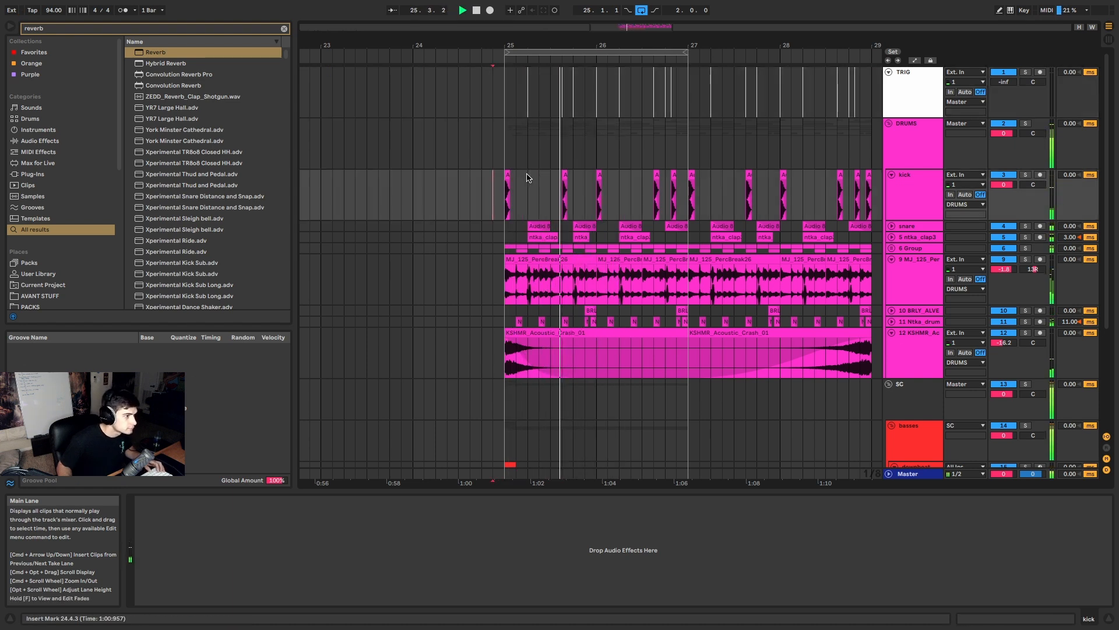
pyautogui.scroll(2, 568, 190)
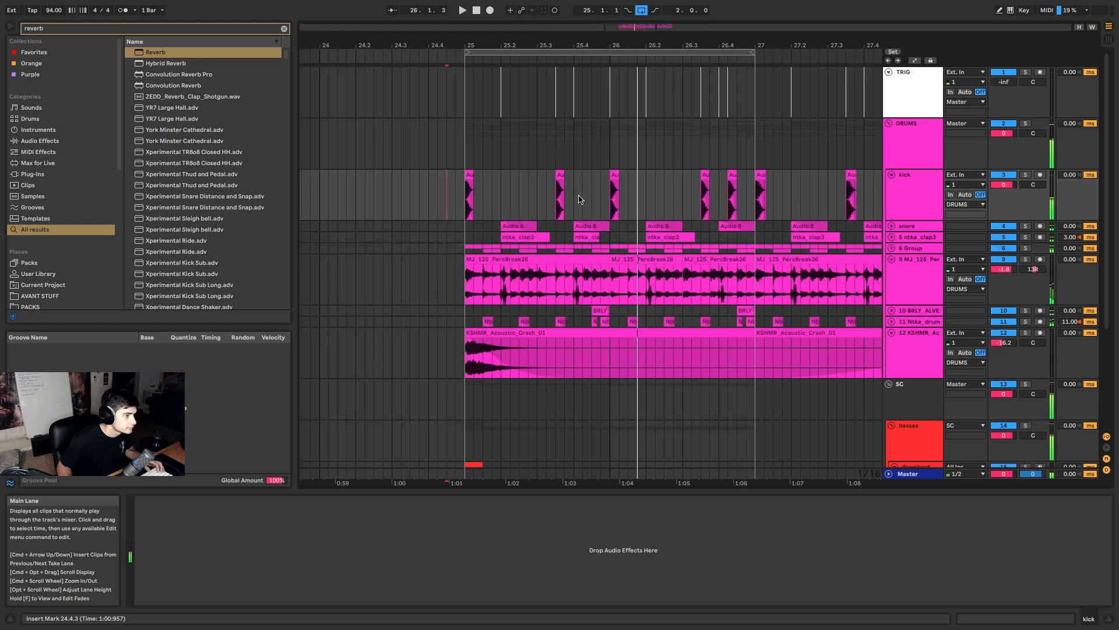
# Step: Add a kick at 25.4.3 by duplicating the one at 25.3.3, and duplicate a TRIG hit to the same position
pyautogui.moveTo(589, 199); pyautogui.dragTo(556, 197)
pyautogui.press('super+d')
pyautogui.click(556, 196)
pyautogui.press('space')
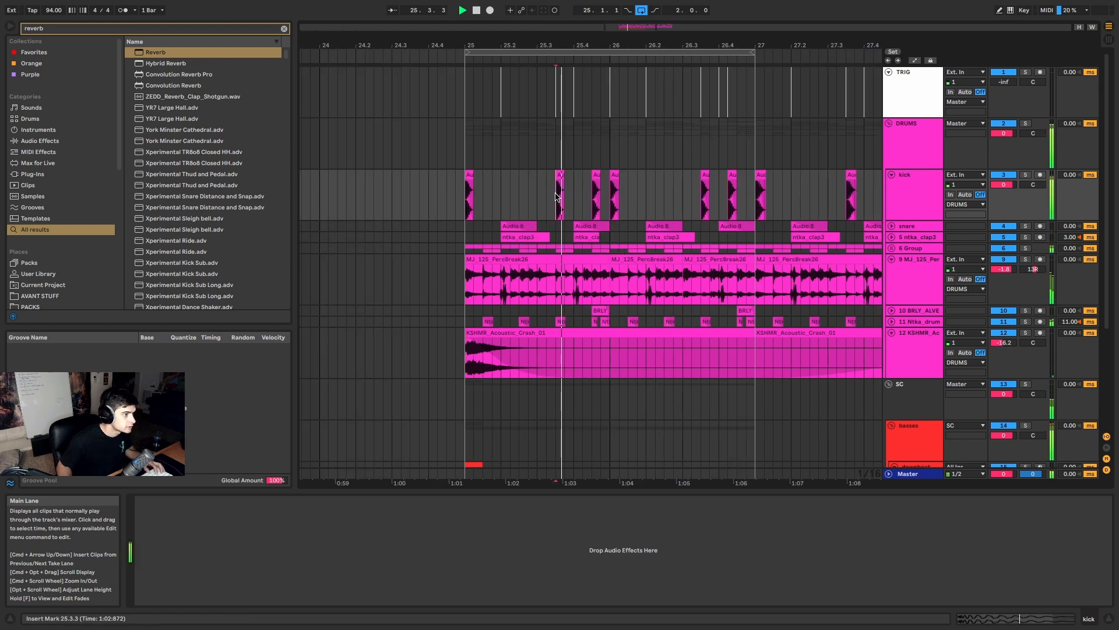
pyautogui.moveTo(592, 108); pyautogui.dragTo(575, 105)
pyautogui.press('super+d')
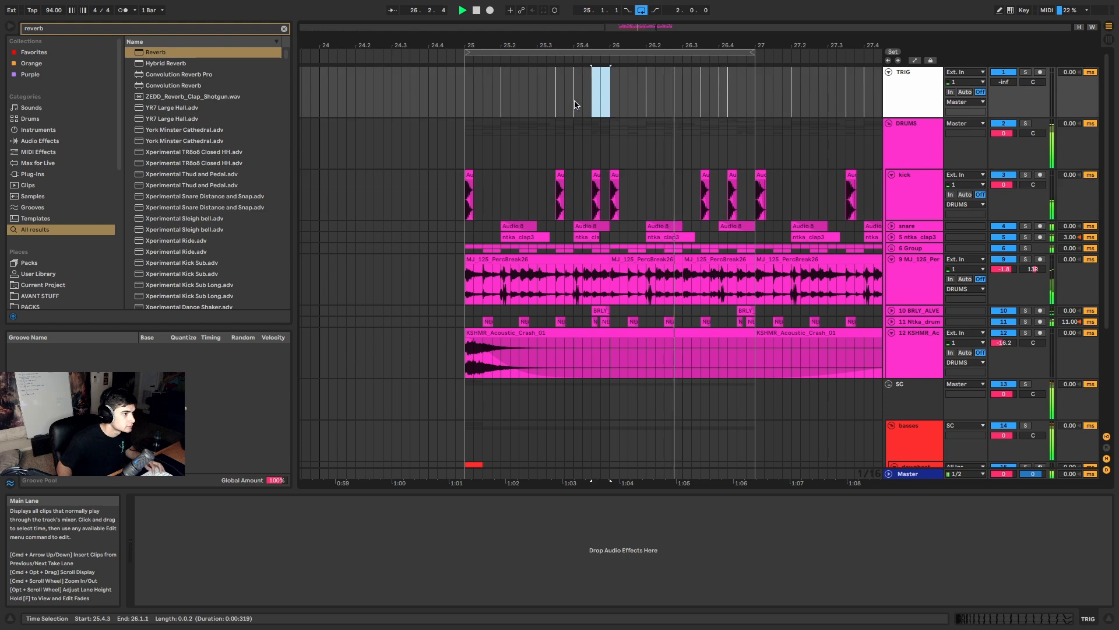
# Step: Duplicate the kick at 26.4.2 to 26.4.4 and add a matching TRIG hit there
pyautogui.moveTo(747, 205); pyautogui.dragTo(731, 200)
pyautogui.press('super+d')
pyautogui.click(737, 91)
pyautogui.moveTo(737, 91)
pyautogui.mouseDown()
pyautogui.moveTo(728, 87)
pyautogui.moveTo(730, 100)
pyautogui.mouseUp()
pyautogui.click(735, 104)
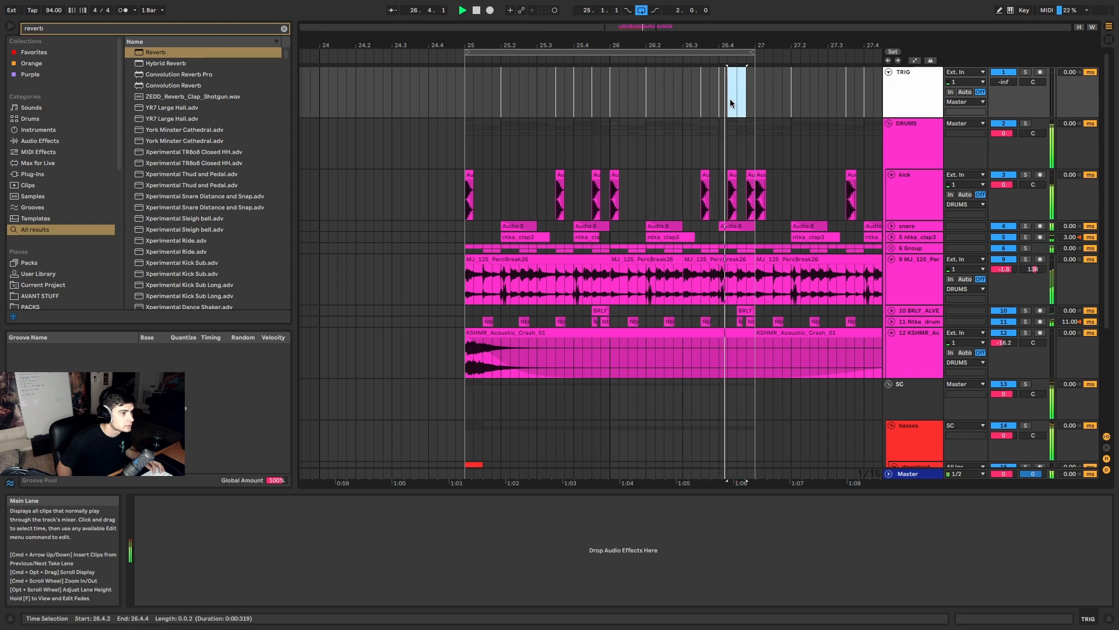
pyautogui.press('super+d')
# Step: Duplicate bars 25 and 26 of the TRIG through kick tracks onto bars 27 and 28, and extend the loop to four bars
pyautogui.press('-')
pyautogui.press('-')
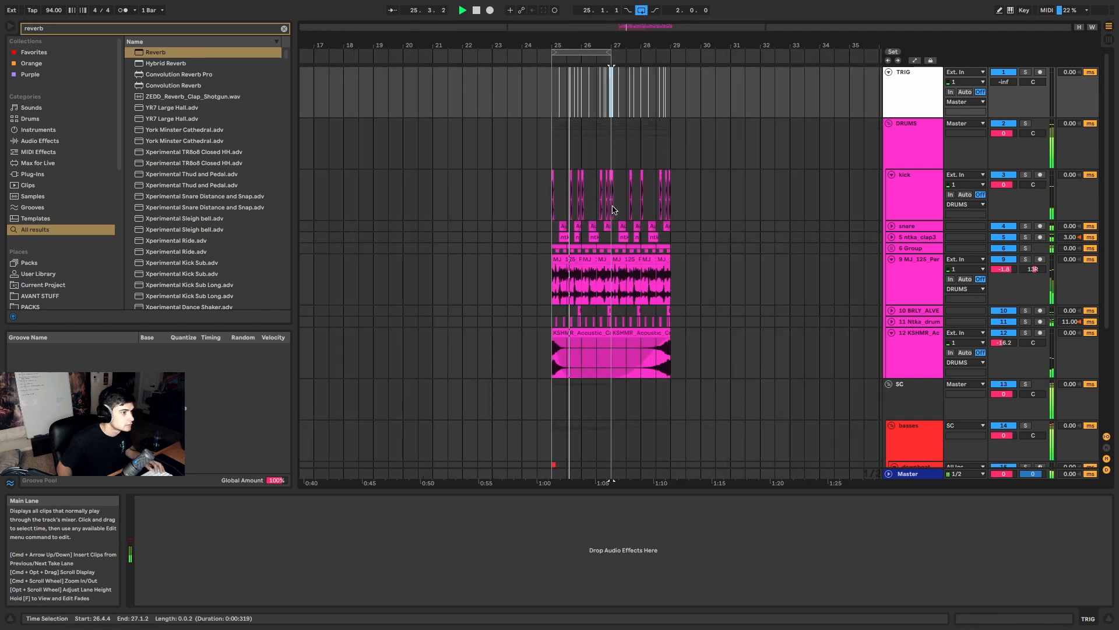
pyautogui.moveTo(613, 210); pyautogui.dragTo(554, 198)
pyautogui.press('super+d')
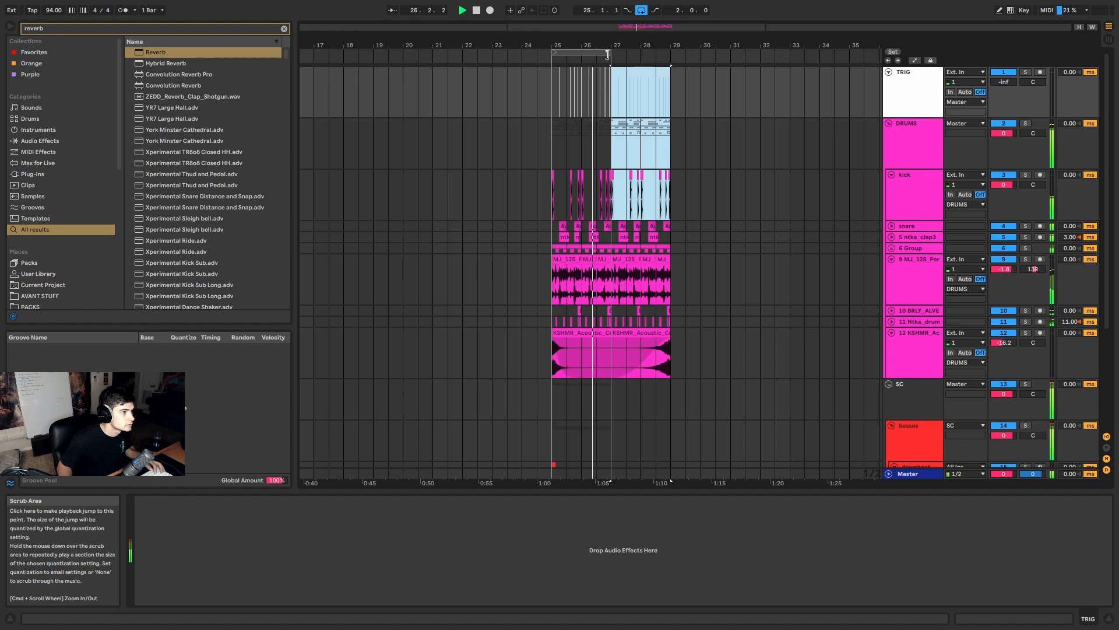
pyautogui.moveTo(607, 55); pyautogui.dragTo(670, 53)
pyautogui.scroll(-5, 601, 222)
pyautogui.press('+')
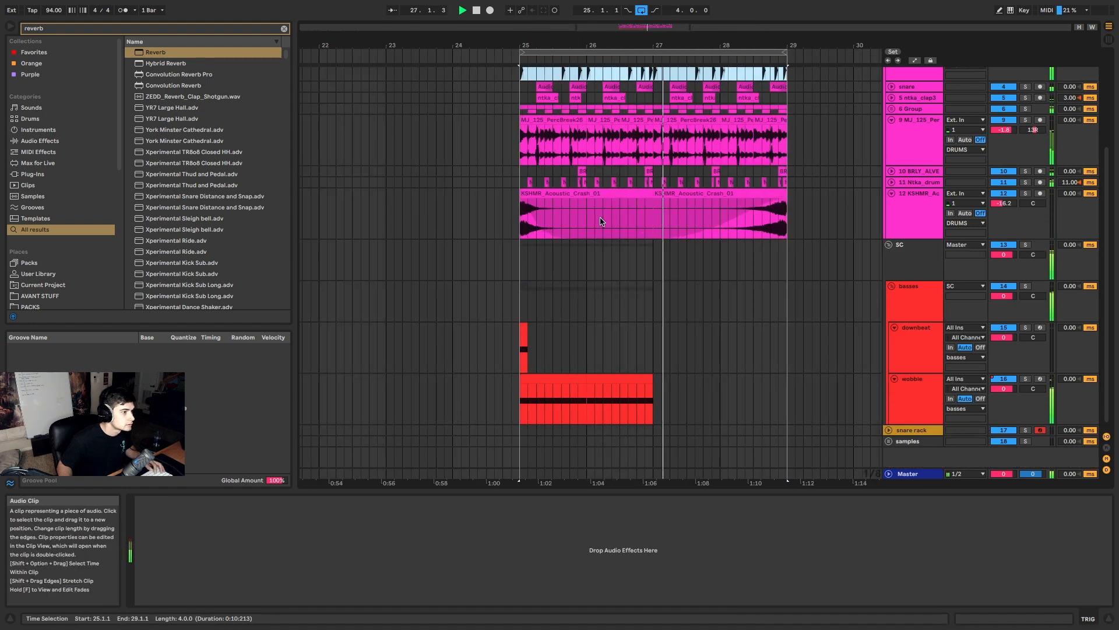
# Step: Duplicate the downbeat and wobble clips from bars 25 and 26 onto bars 27 and 28
pyautogui.click(549, 381)
pyautogui.moveTo(656, 399); pyautogui.dragTo(521, 342)
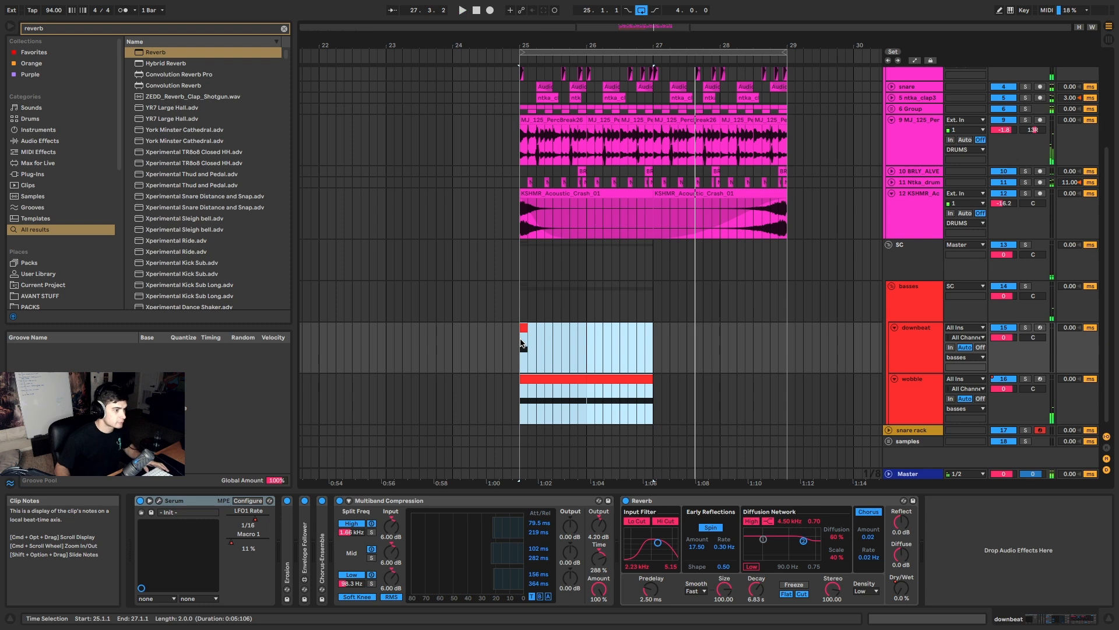
pyautogui.click(627, 410)
pyautogui.moveTo(654, 402); pyautogui.dragTo(522, 347)
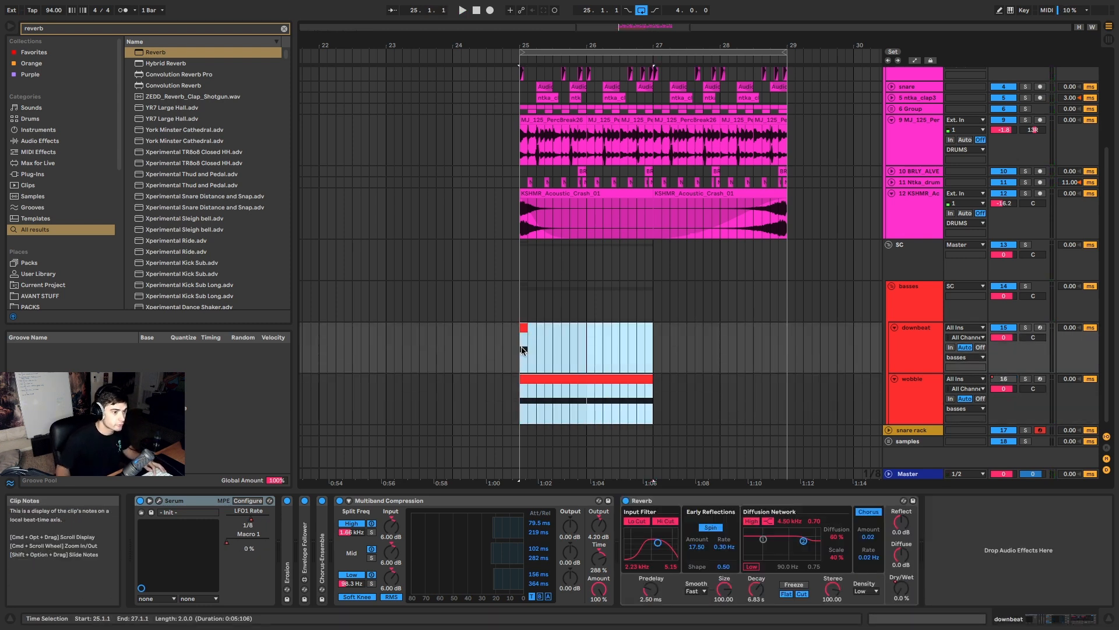
pyautogui.hotkey('ctrl', 'd')
# Step: Duplicate the downbeat track and the wobble track, including their clips and devices
pyautogui.click(921, 343)
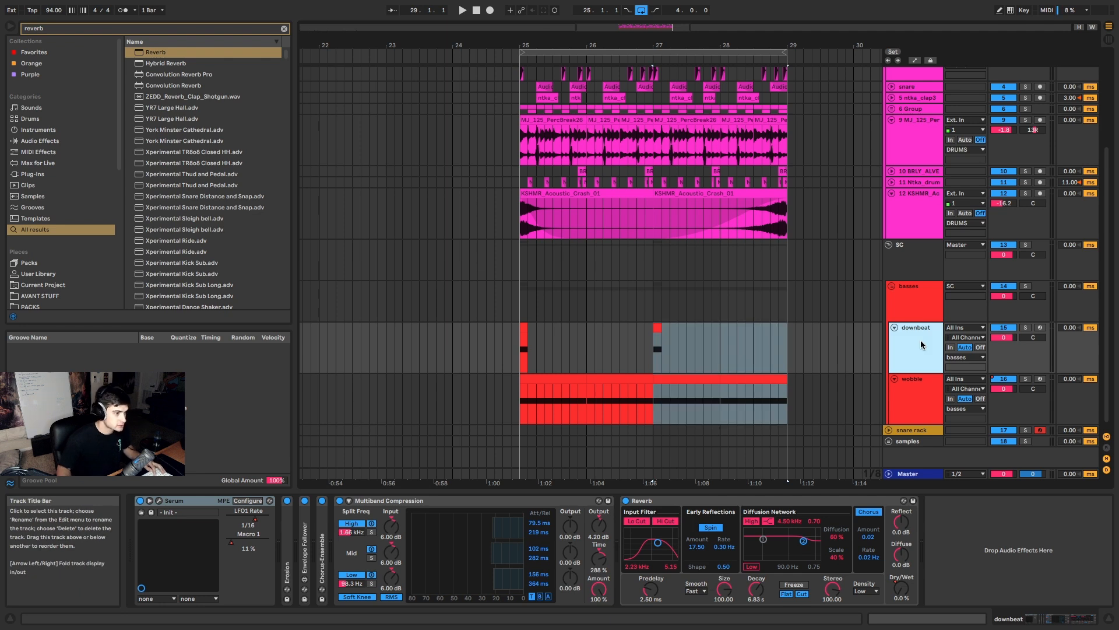
pyautogui.hotkey('ctrl', 'd')
pyautogui.click(916, 413)
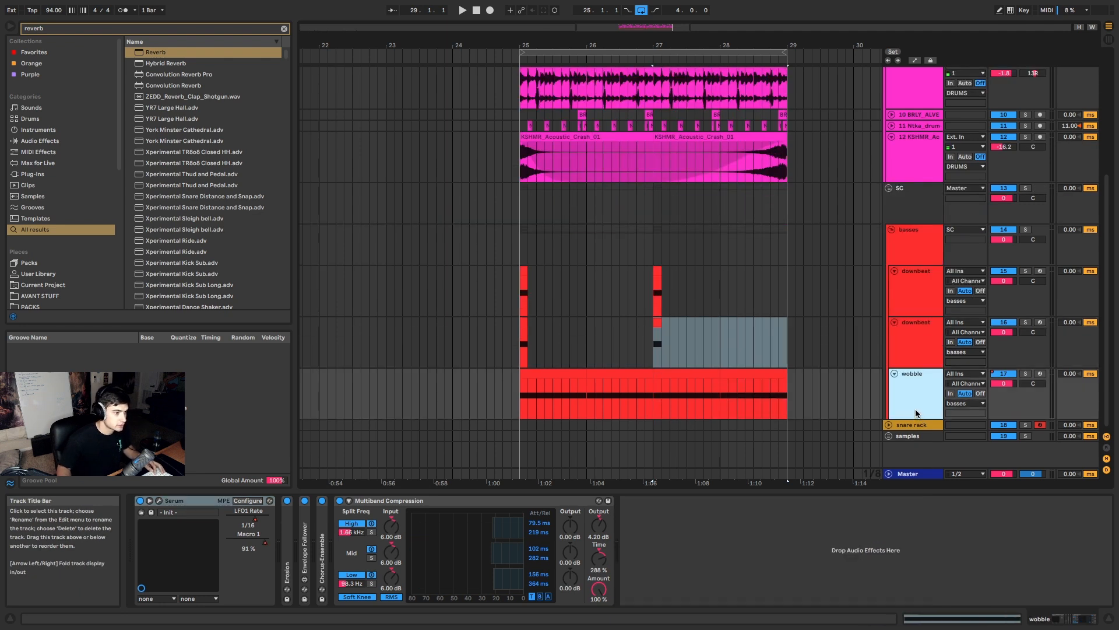
pyautogui.hotkey('ctrl', 'd')
# Step: Deactivate the copied tracks' clips in bars 25–26 and the original downbeat and wobble clips in bars 27–28
pyautogui.moveTo(654, 399); pyautogui.dragTo(528, 395)
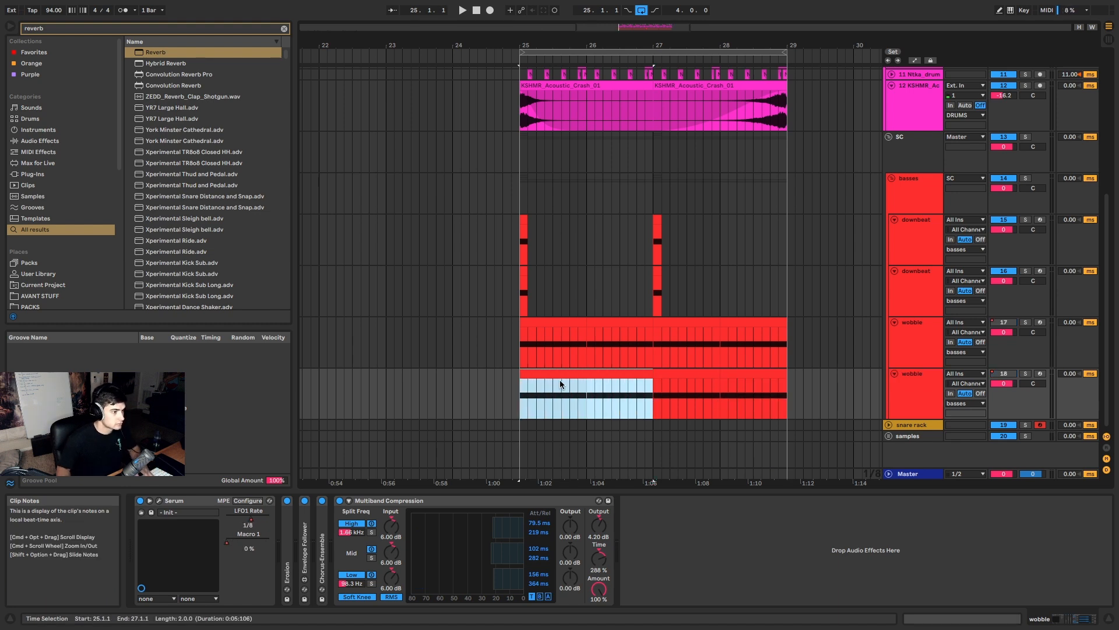
pyautogui.press('0')
pyautogui.moveTo(654, 344); pyautogui.dragTo(795, 344)
pyautogui.moveTo(572, 281); pyautogui.dragTo(513, 282)
pyautogui.press('0')
pyautogui.moveTo(703, 246); pyautogui.dragTo(646, 247)
pyautogui.press('0')
# Step: Solo the second downbeat track, audition its bar 27 hit, and set oscillator B's octave to +1 in its Serum
pyautogui.moveTo(526, 214); pyautogui.dragTo(520, 215)
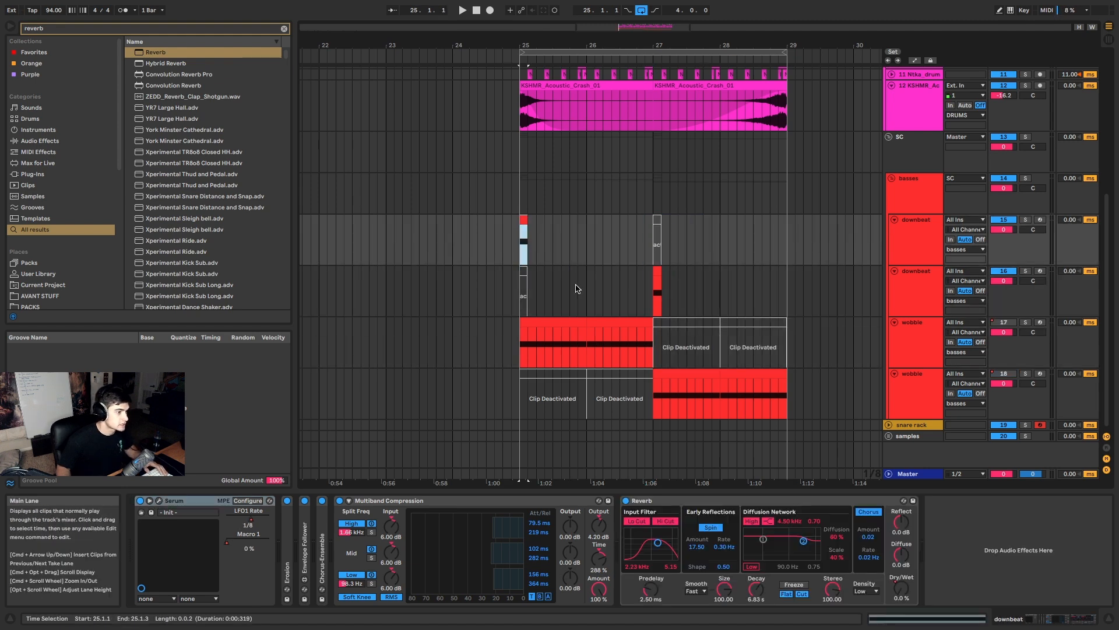
pyautogui.moveTo(651, 267); pyautogui.dragTo(663, 270)
pyautogui.click(1025, 270)
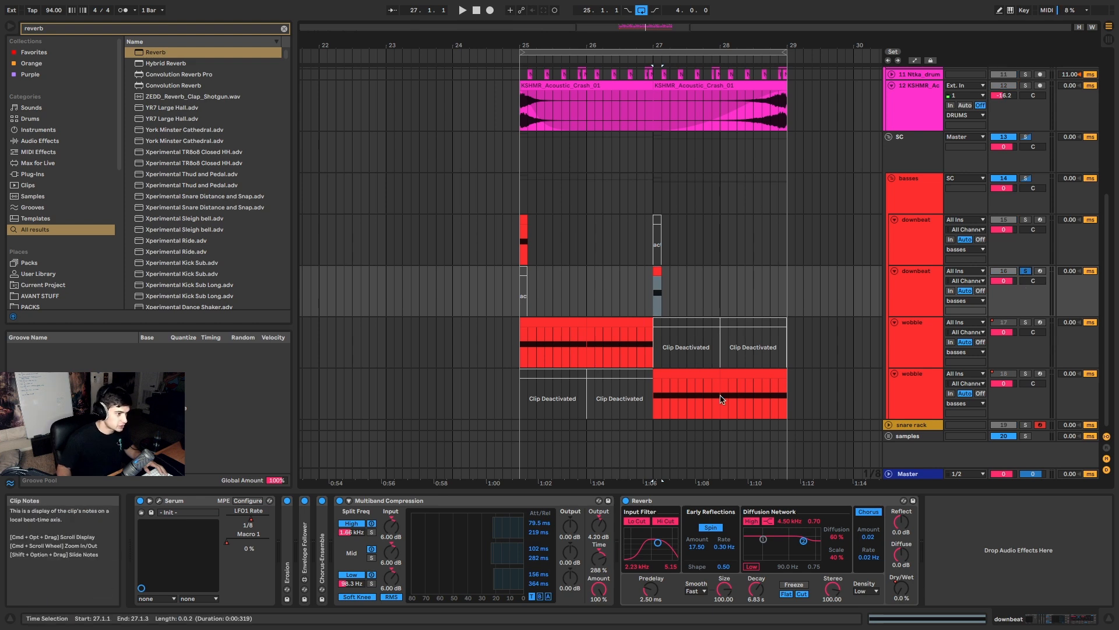
pyautogui.press('space')
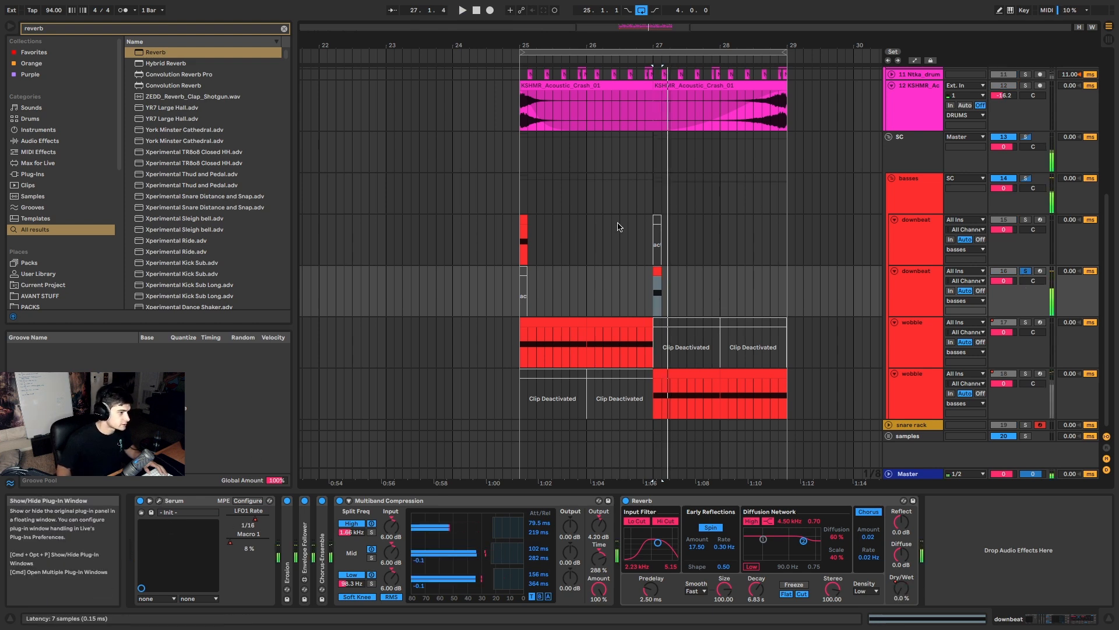
pyautogui.press('super+alt+p')
pyautogui.moveTo(615, 168); pyautogui.dragTo(615, 161)
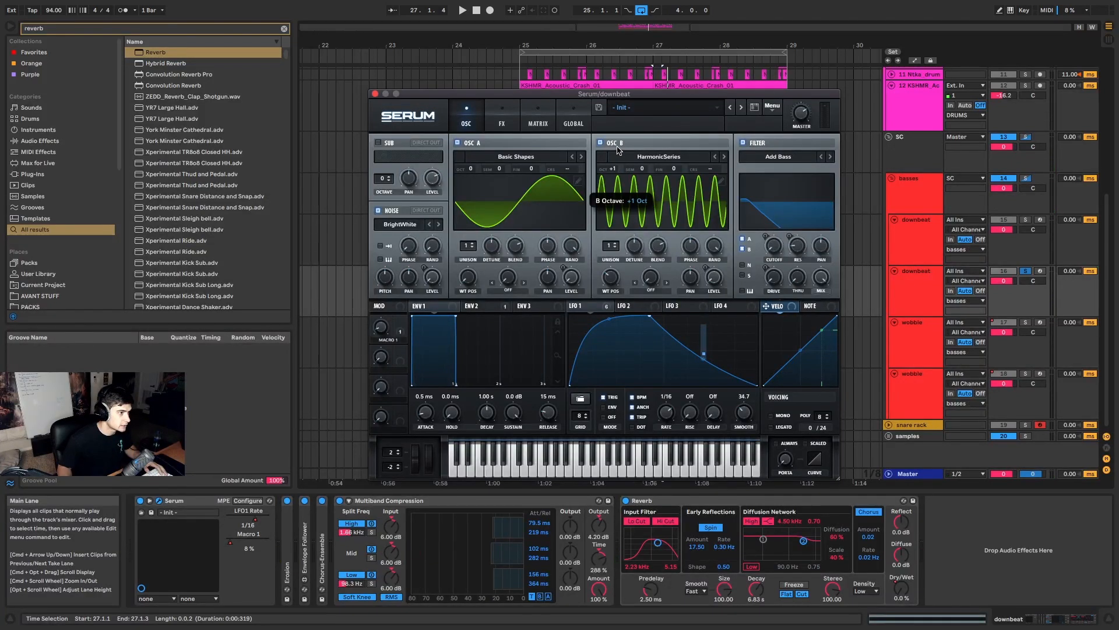
# Step: Push the LFO 1 peak close to the curve's end, unsolo the second downbeat, and audition it in the mix
pyautogui.moveTo(640, 306); pyautogui.dragTo(749, 286)
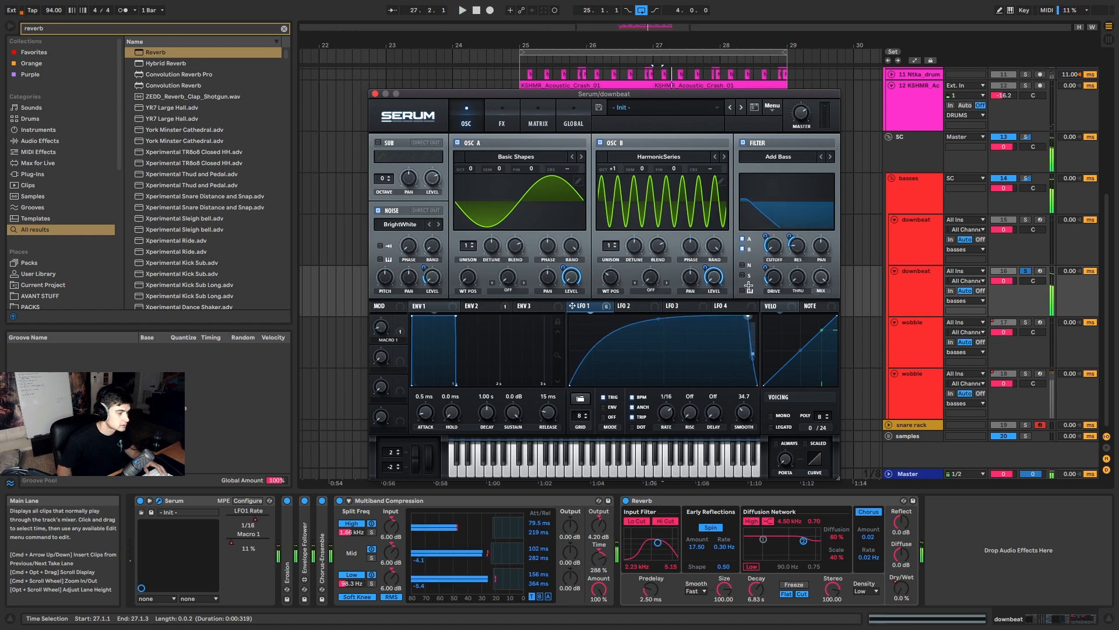
pyautogui.click(1025, 271)
pyautogui.press('space')
pyautogui.press('space')
# Step: Settle the second downbeat's LFO 1 peak at about 70% of the curve, audition it, and close the Serum window
pyautogui.moveTo(738, 316); pyautogui.dragTo(645, 268)
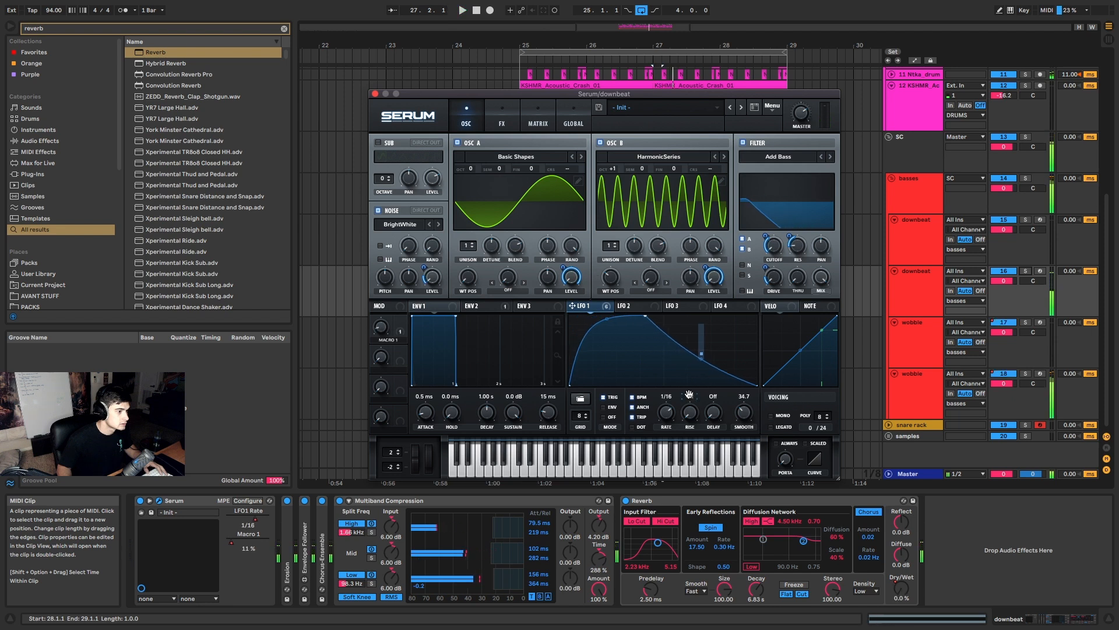
pyautogui.press('space')
pyautogui.moveTo(645, 318); pyautogui.dragTo(703, 316)
pyautogui.press('space')
pyautogui.press('space')
pyautogui.press('space')
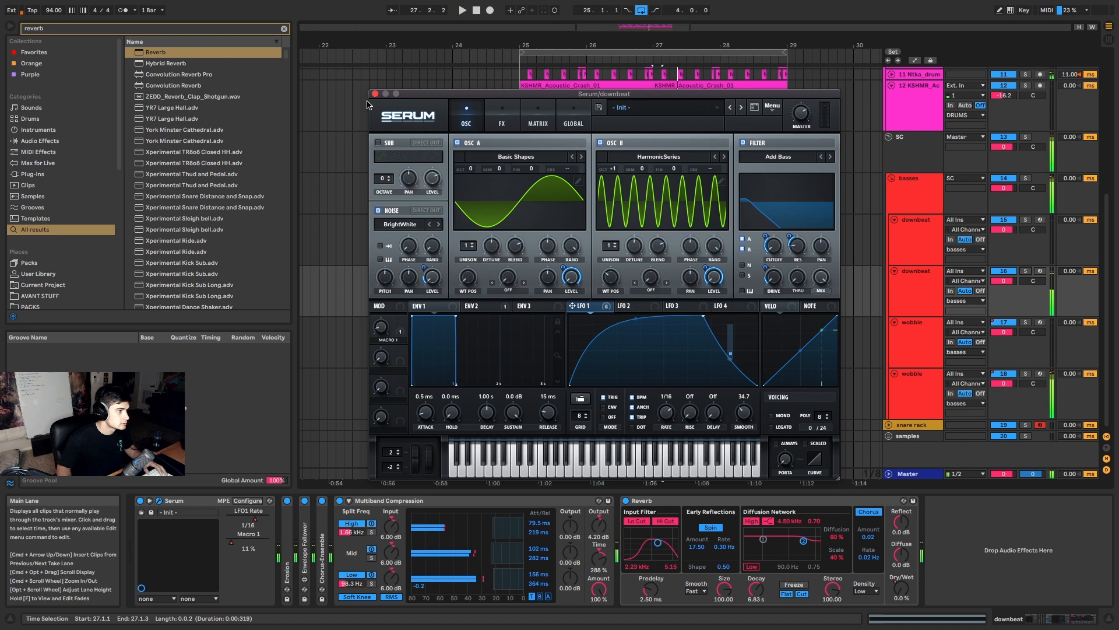
pyautogui.moveTo(394, 93); pyautogui.dragTo(394, 92)
pyautogui.press('space')
pyautogui.click(375, 93)
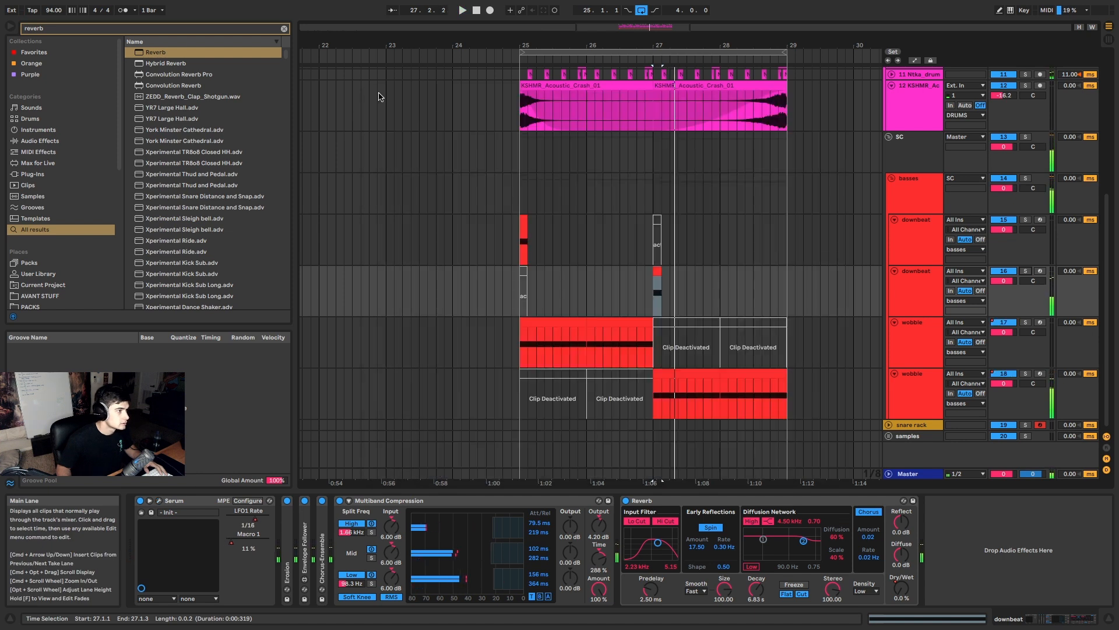
# Step: Play from 26.4.2 into bar 27 and check the second downbeat both in the mix and soloed
pyautogui.scroll(5, 680, 249)
pyautogui.click(633, 273)
pyautogui.click(593, 287)
pyautogui.press('space')
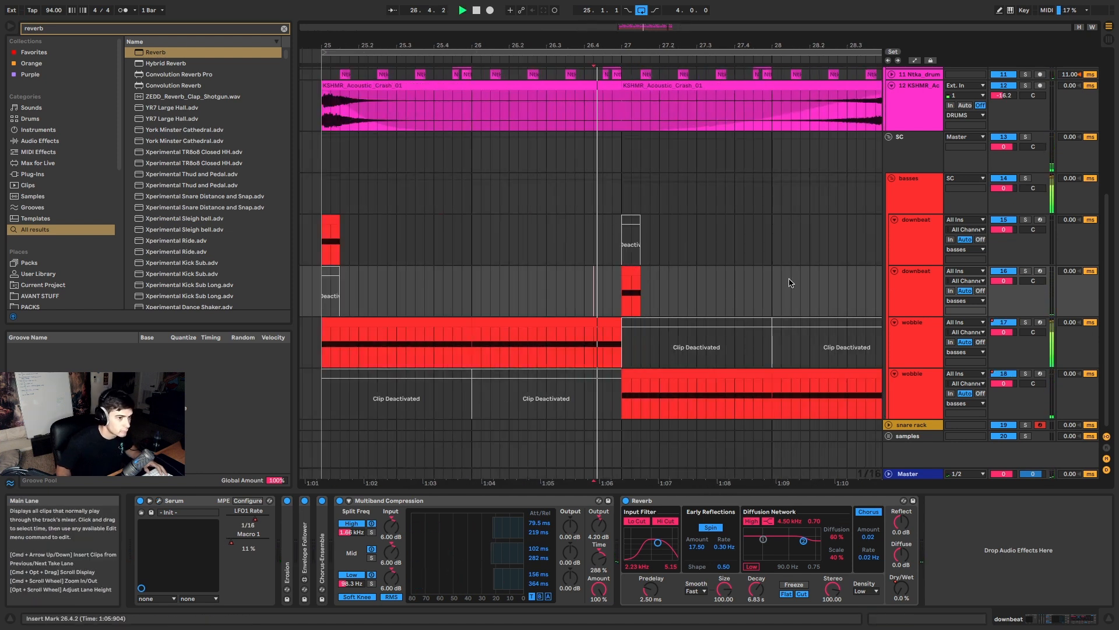
pyautogui.click(1026, 272)
pyautogui.press('space')
pyautogui.press('space')
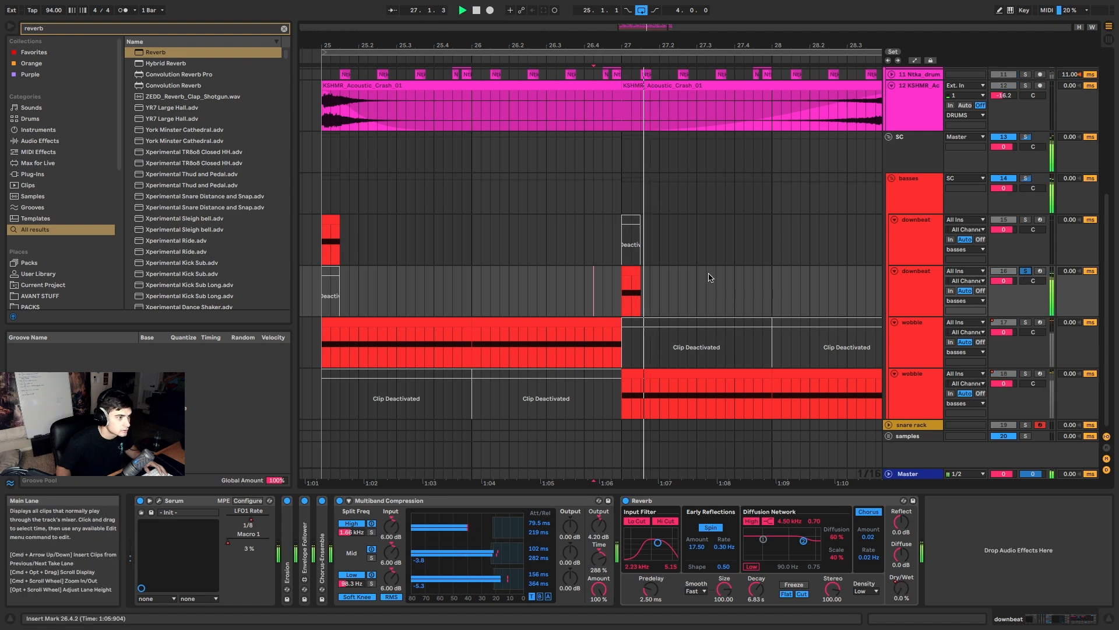
# Step: Compare the second wobble track soloed and in the full mix around bar 27
pyautogui.click(1025, 374)
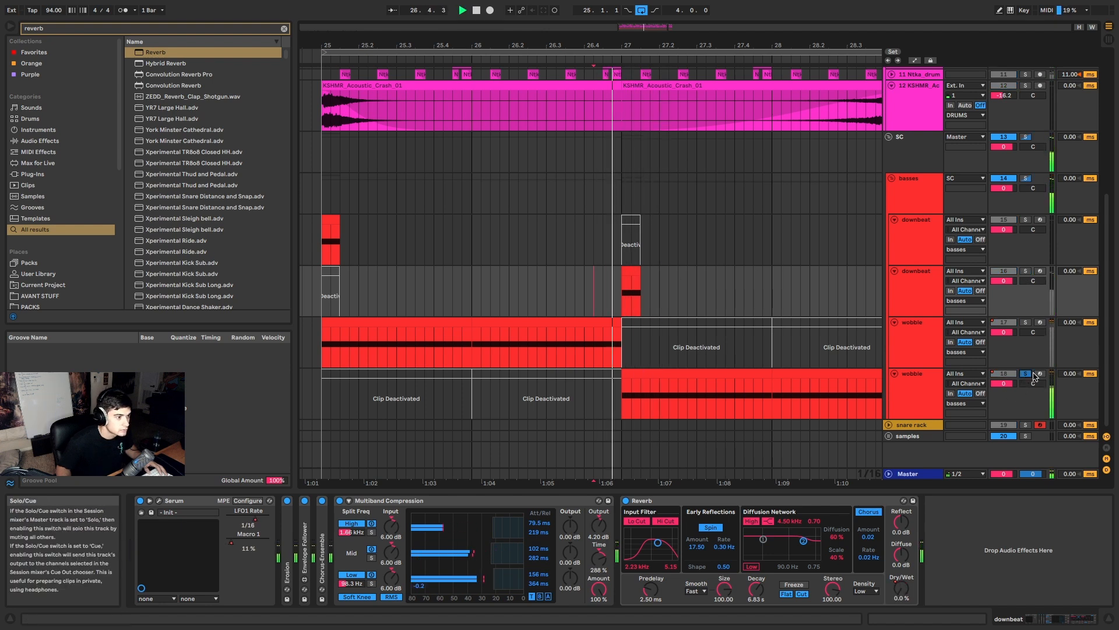
pyautogui.click(1026, 374)
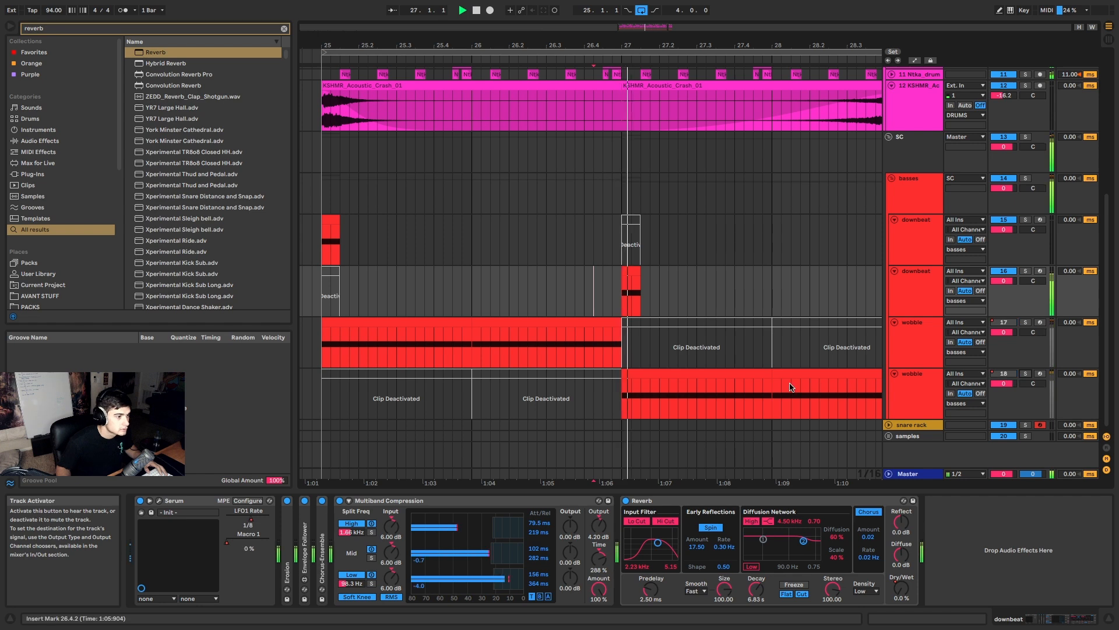
pyautogui.click(659, 371)
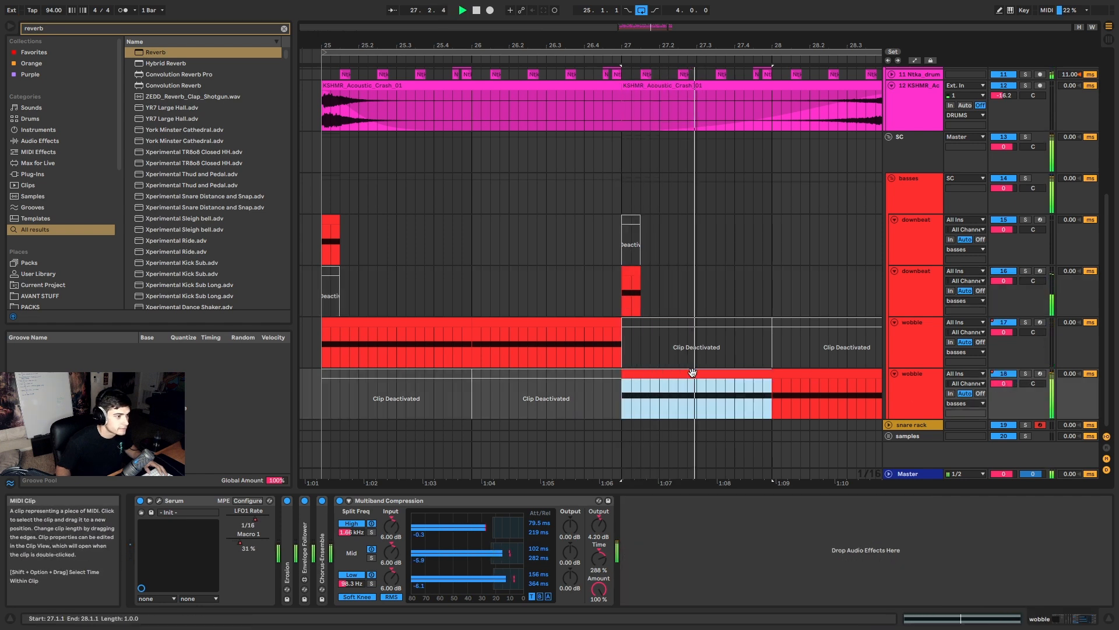
pyautogui.click(1026, 374)
pyautogui.press('space')
pyautogui.press('space')
pyautogui.click(716, 372)
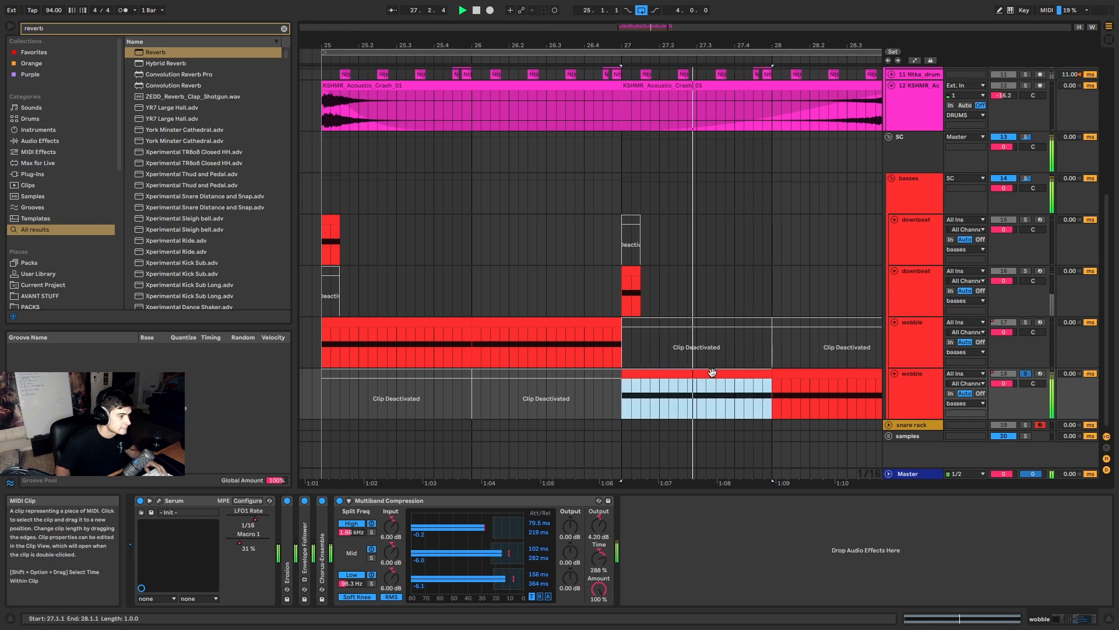
pyautogui.press('space')
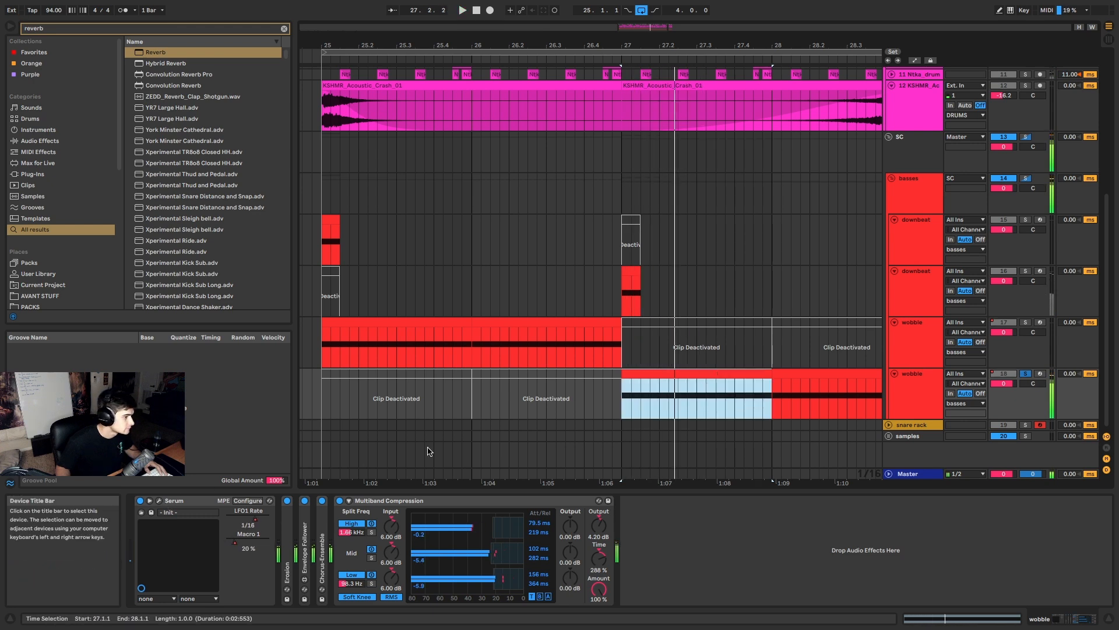
# Step: Delete the second wobble track's deactivated clips in bars 25 and 26, and replay the full mix from bar 27
pyautogui.click(533, 376)
pyautogui.press('Delete')
pyautogui.click(457, 377)
pyautogui.press('Delete')
pyautogui.click(694, 382)
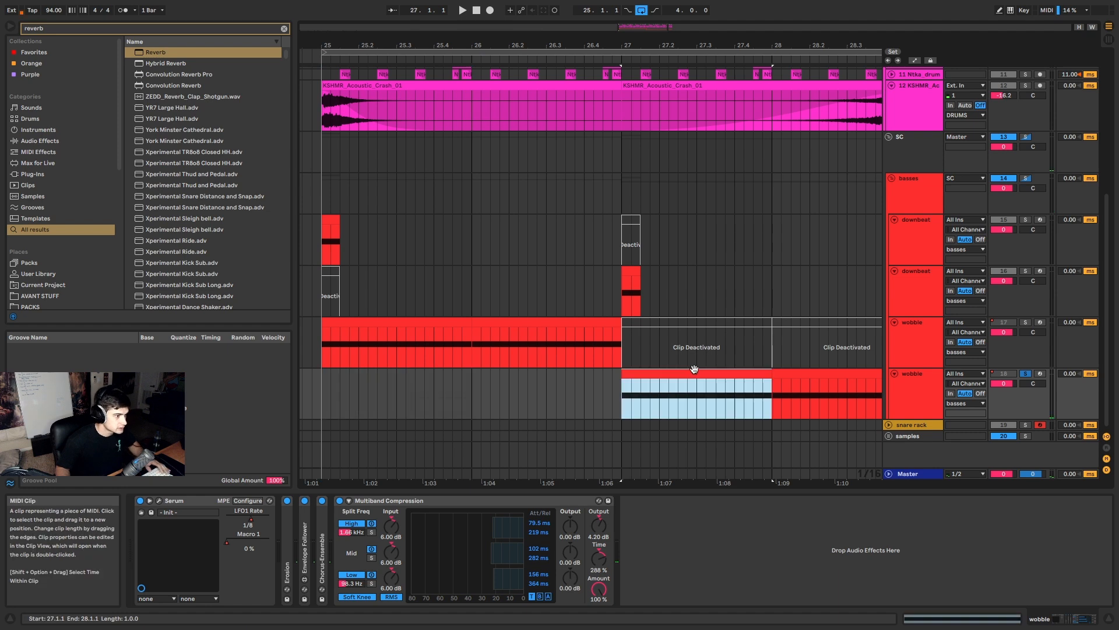
pyautogui.press('space')
pyautogui.press('space')
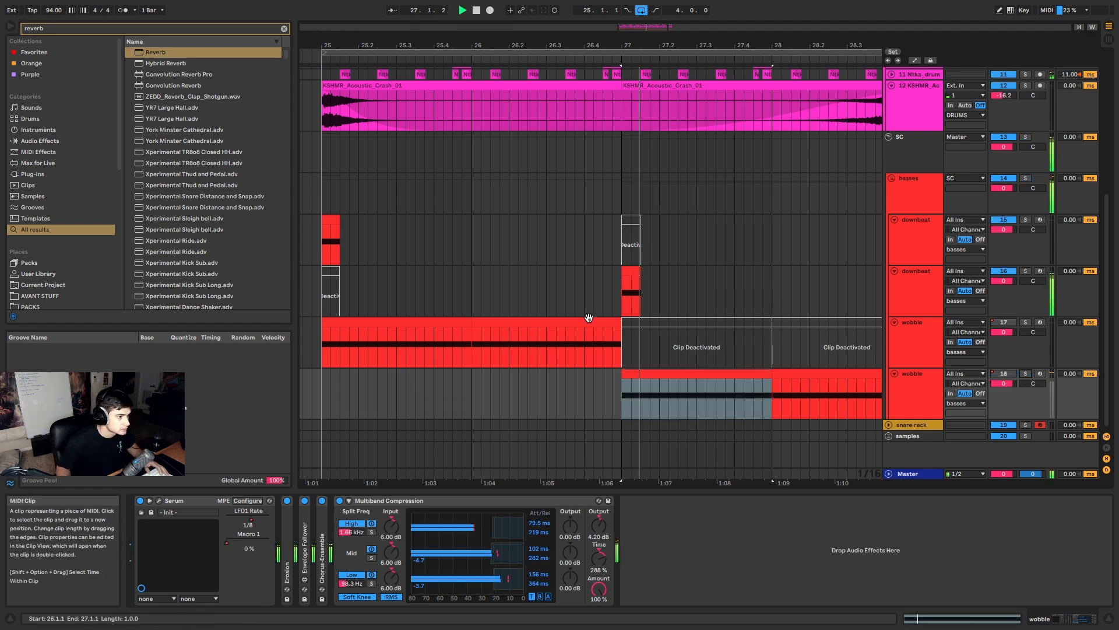
# Step: Solo the first wobble track and audition the end of bar 26 leading into bar 27
pyautogui.click(594, 342)
pyautogui.press('space')
pyautogui.press('space')
pyautogui.press('space')
pyautogui.click(1026, 322)
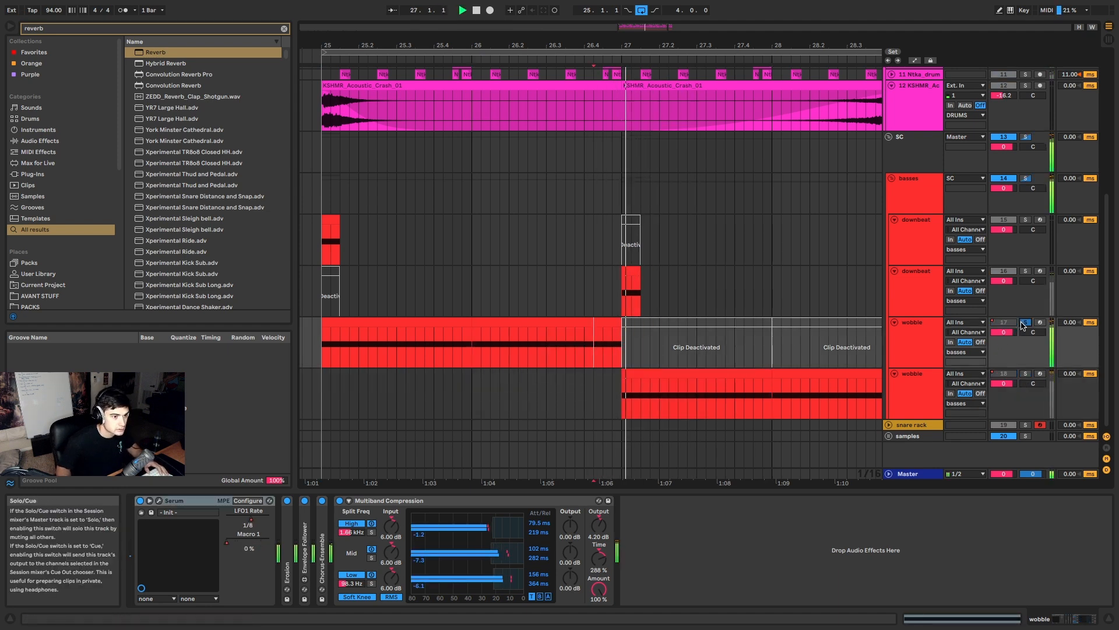
pyautogui.press('space')
pyautogui.press('space')
pyautogui.press('space')
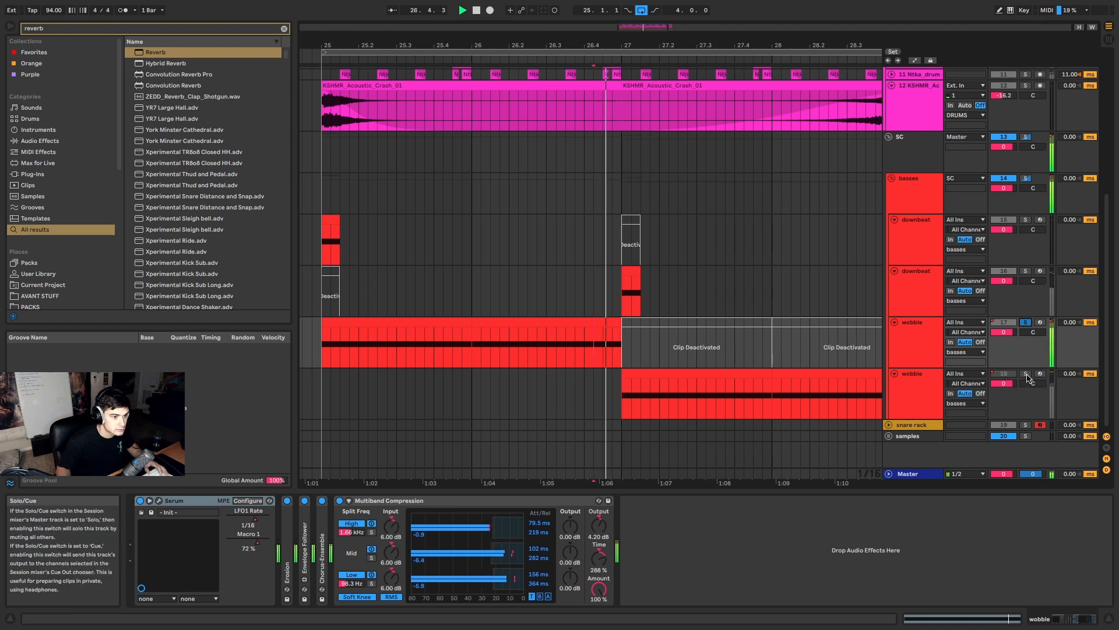
# Step: Add the second wobble and second downbeat to the solo, audition the move into bar 27, and return to the full mix
pyautogui.click(1026, 373)
pyautogui.press('space')
pyautogui.press('space')
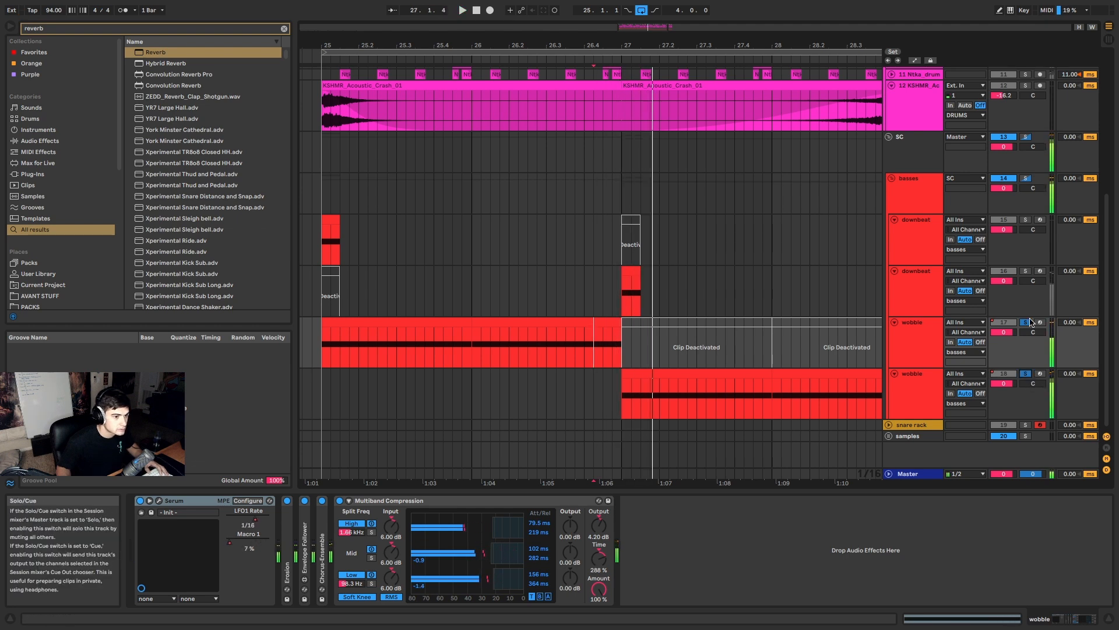
pyautogui.press('space')
pyautogui.press('space')
pyautogui.click(1024, 272)
pyautogui.press('space')
pyautogui.press('space')
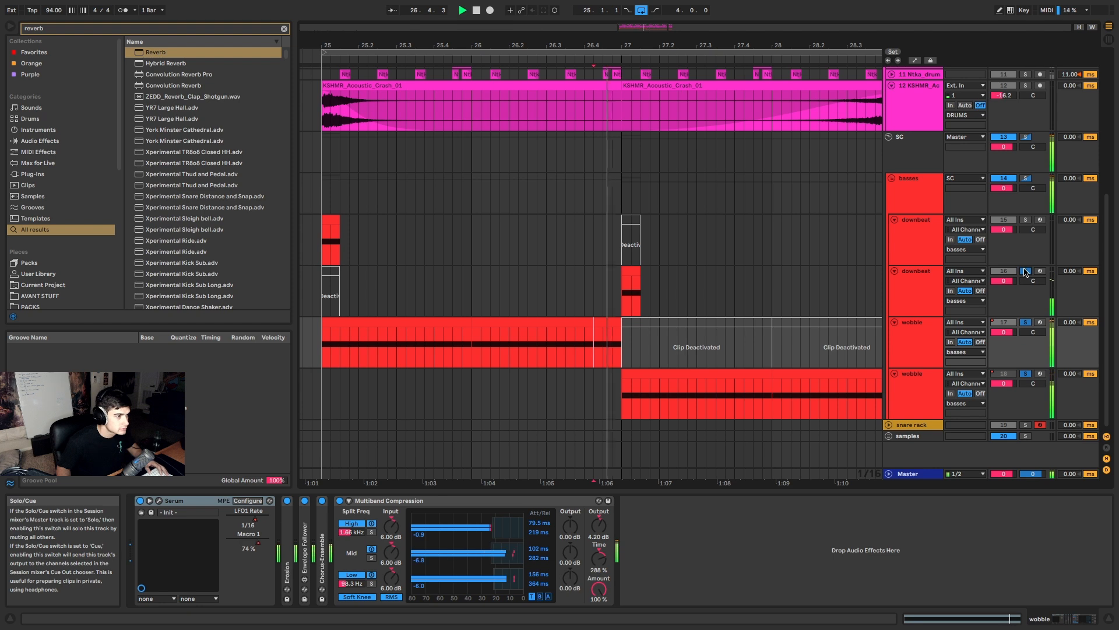
pyautogui.press('space')
pyautogui.press('space')
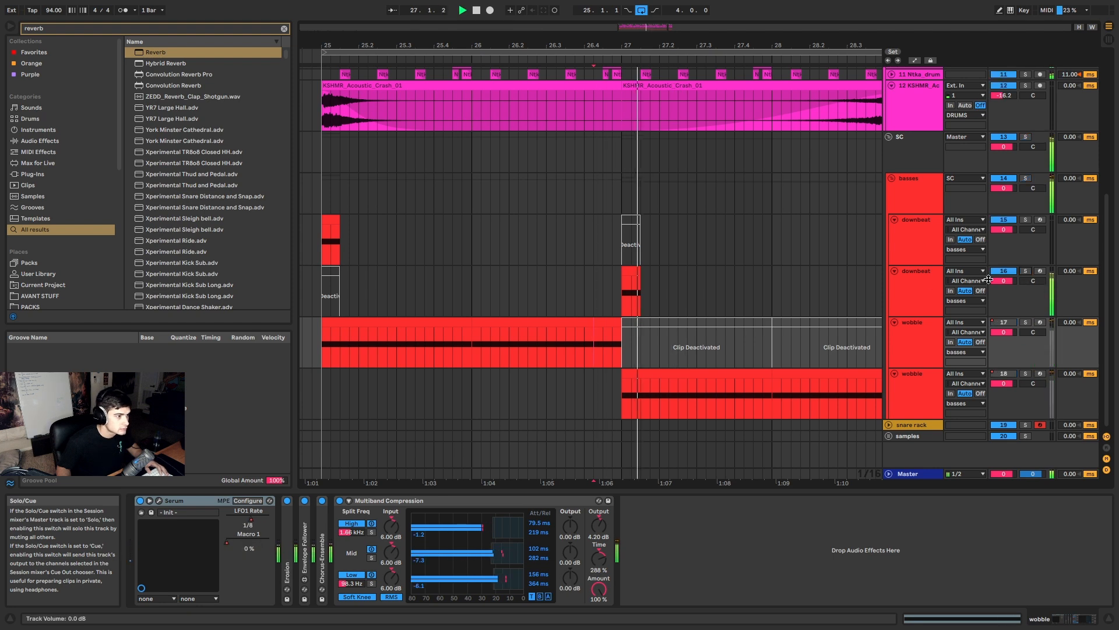
# Step: Solo the second wobble track and play its clip from bar 27
pyautogui.scroll(-5, 688, 344)
pyautogui.press('space')
pyautogui.click(575, 323)
pyautogui.scroll(-2, 575, 324)
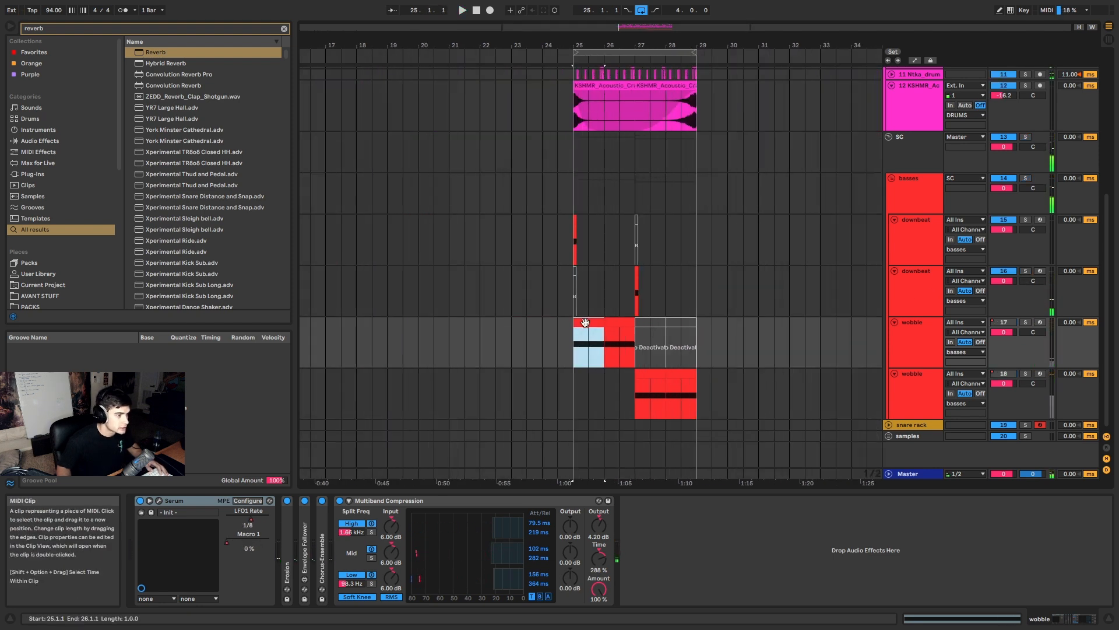
pyautogui.scroll(3, 601, 340)
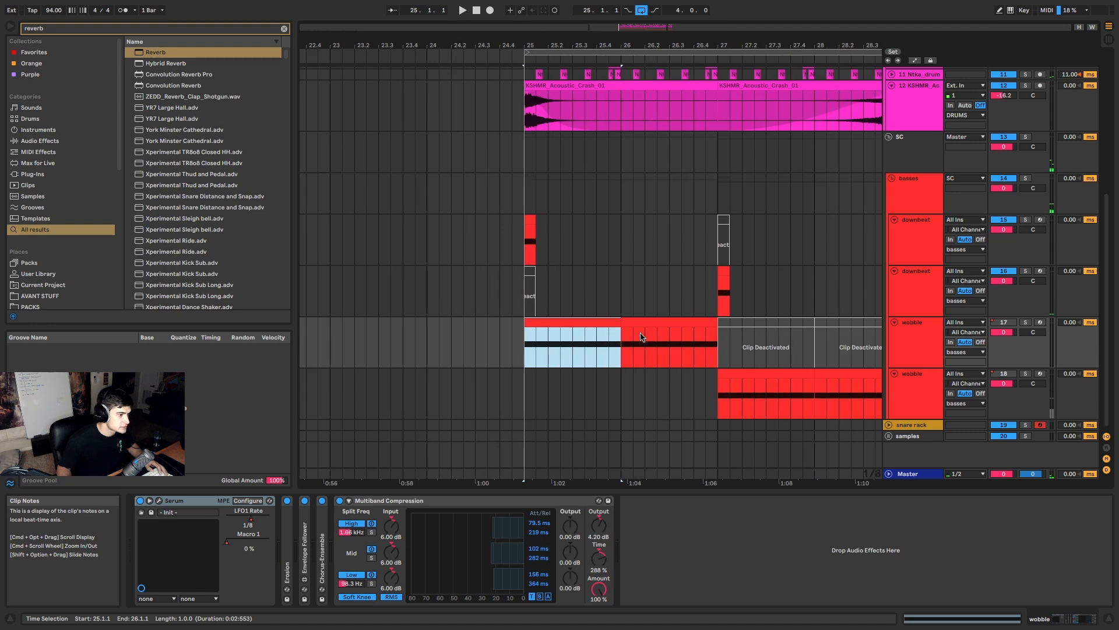
pyautogui.click(911, 375)
pyautogui.click(1026, 375)
pyautogui.click(724, 374)
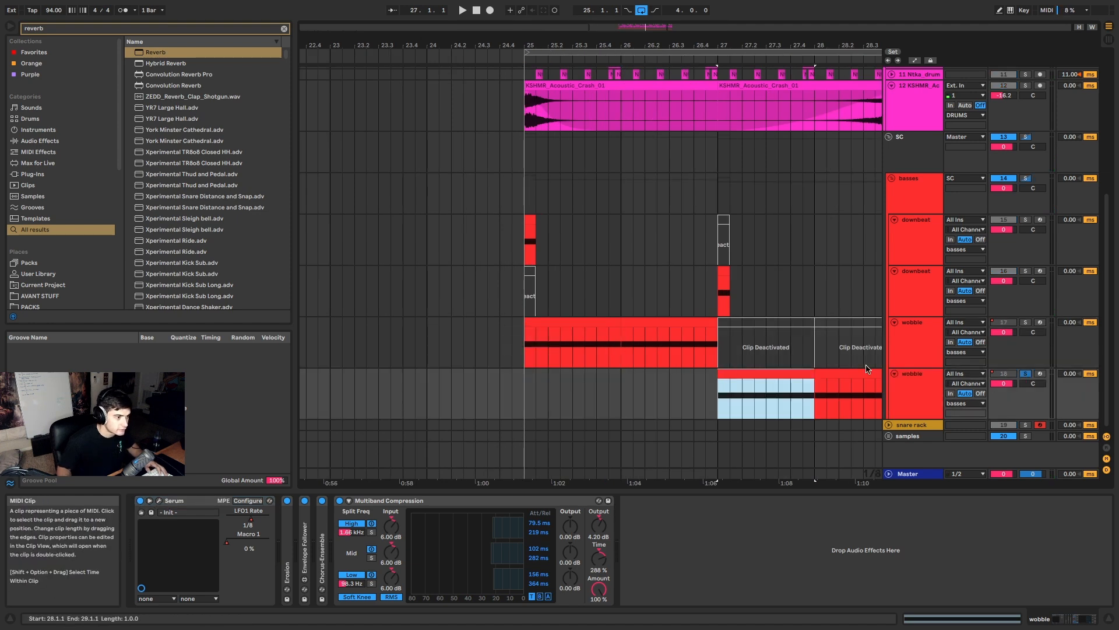
pyautogui.press('space')
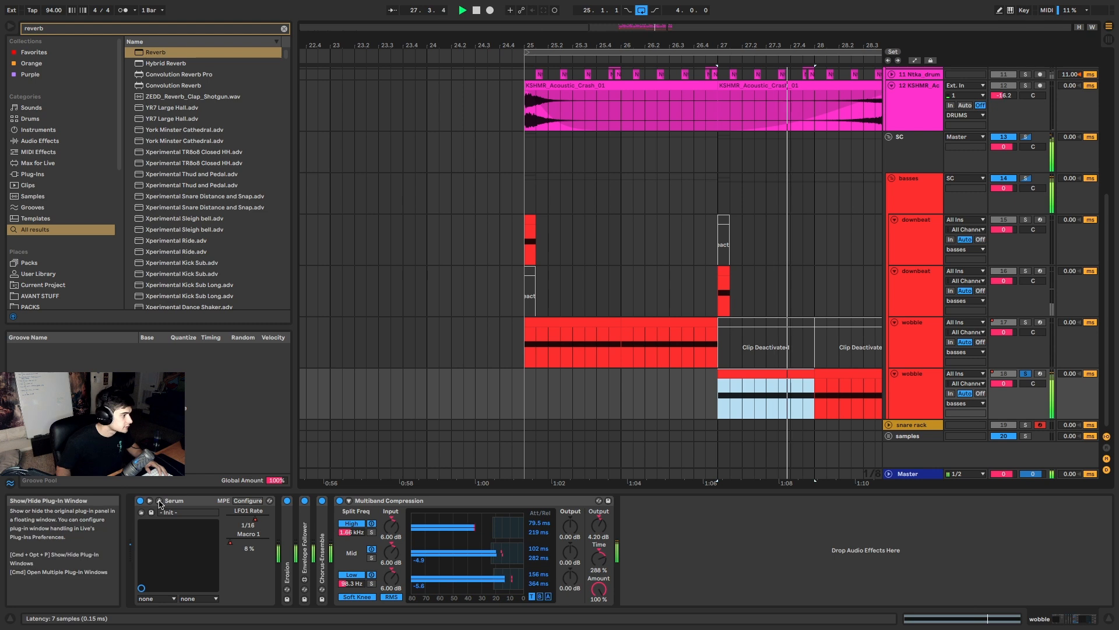
# Step: Open the second wobble's Serum and set oscillator B's octave to +2 while the loop plays
pyautogui.press('space')
pyautogui.press('space')
pyautogui.moveTo(613, 169); pyautogui.dragTo(616, 159)
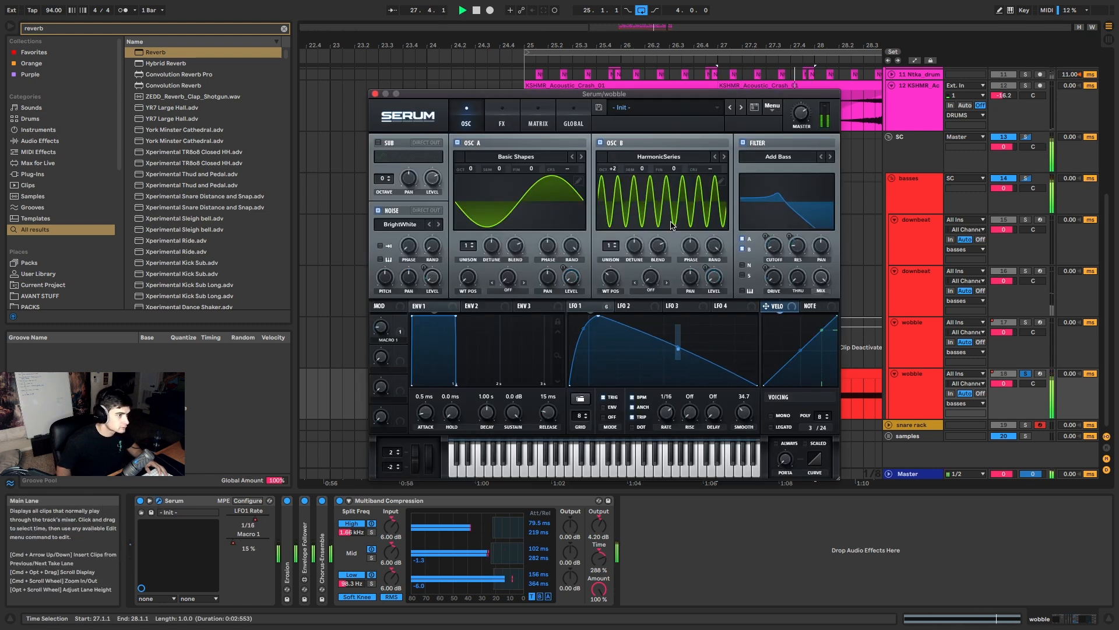
pyautogui.press('space')
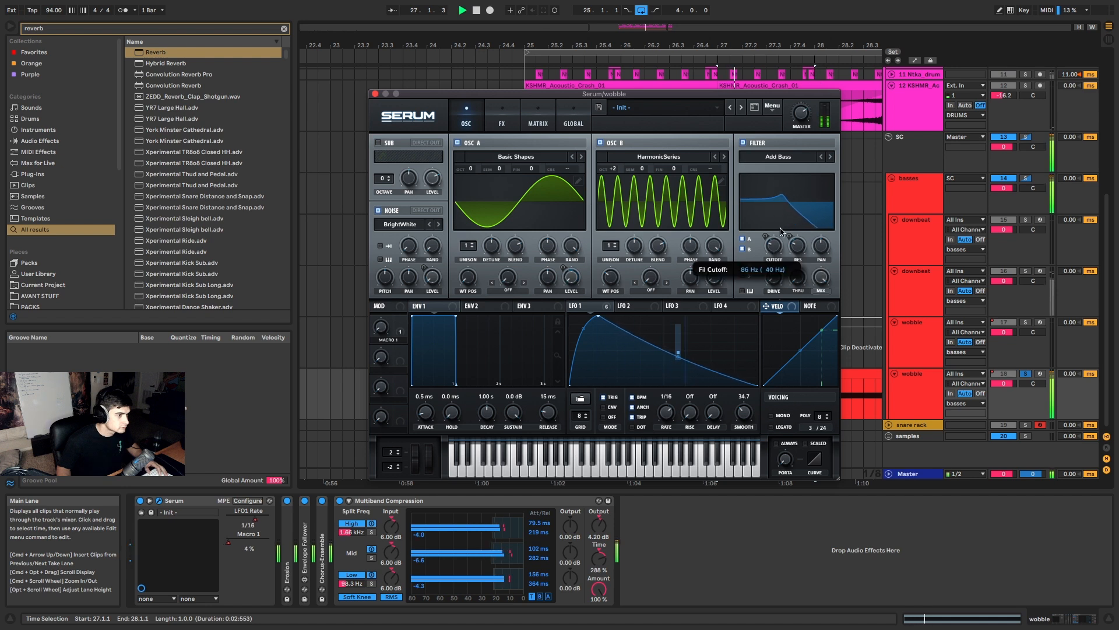
# Step: Unsolo the second wobble track and try moving its LFO 1 peak later in the curve
pyautogui.click(1026, 373)
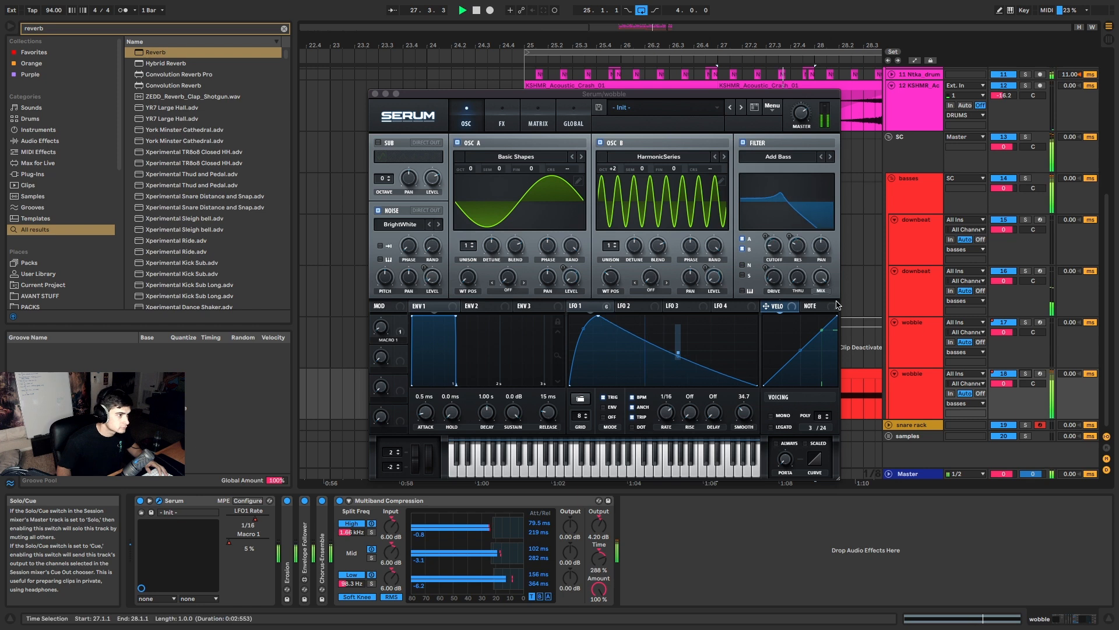
pyautogui.moveTo(598, 318); pyautogui.dragTo(717, 317)
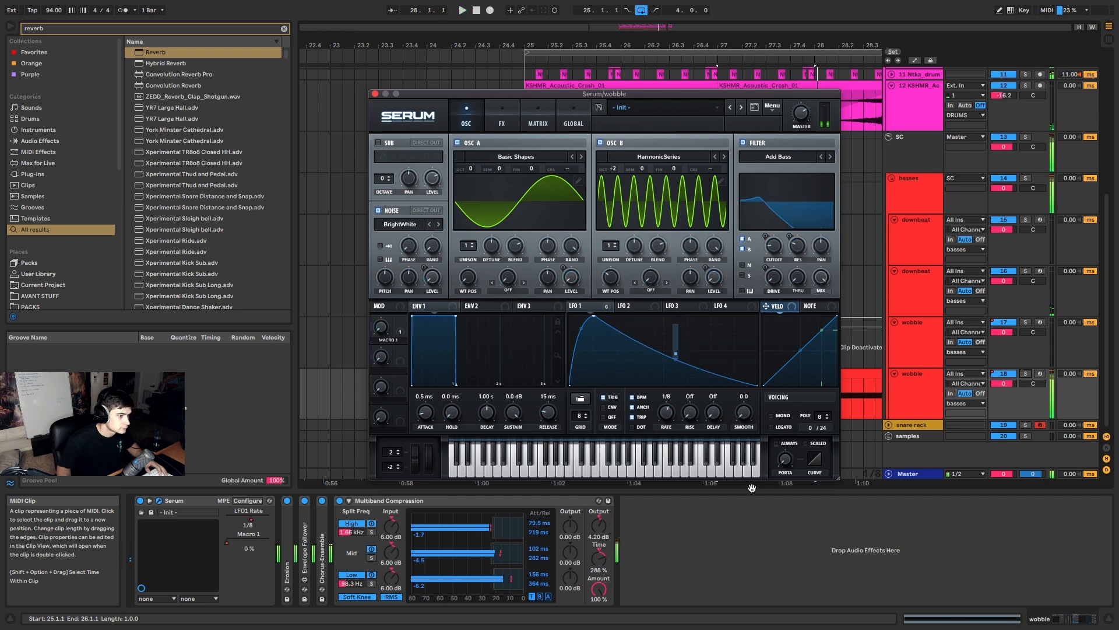
# Step: Close the Serum window and audition the loop from the first wobble's clip into the second wobble's bar 27 clip
pyautogui.press('space')
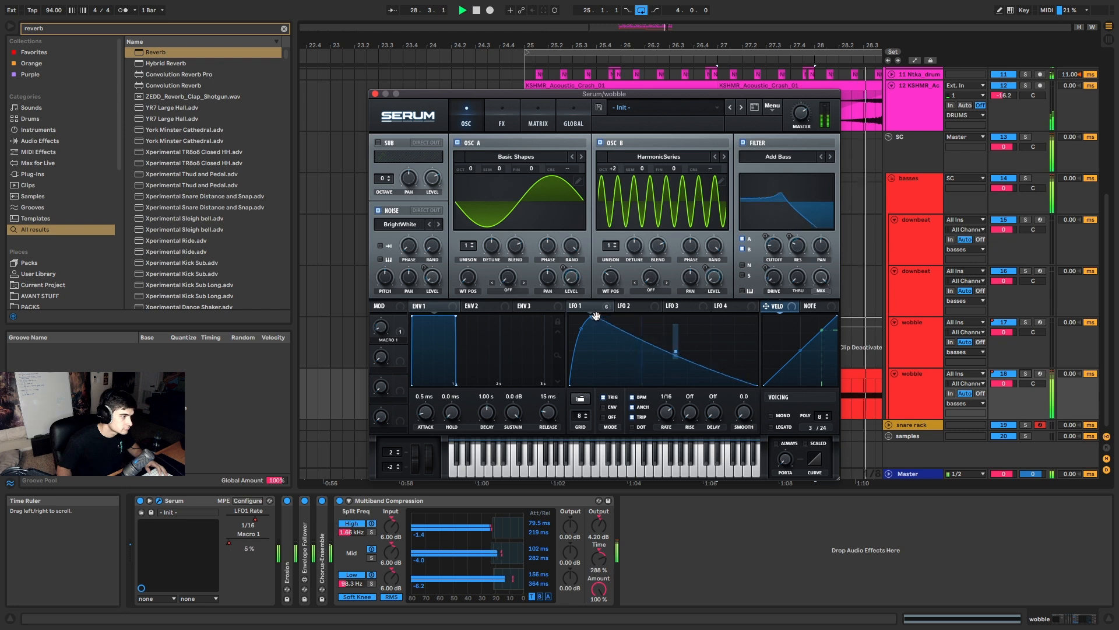
pyautogui.click(377, 94)
pyautogui.scroll(-5, 708, 319)
pyautogui.scroll(5, 776, 321)
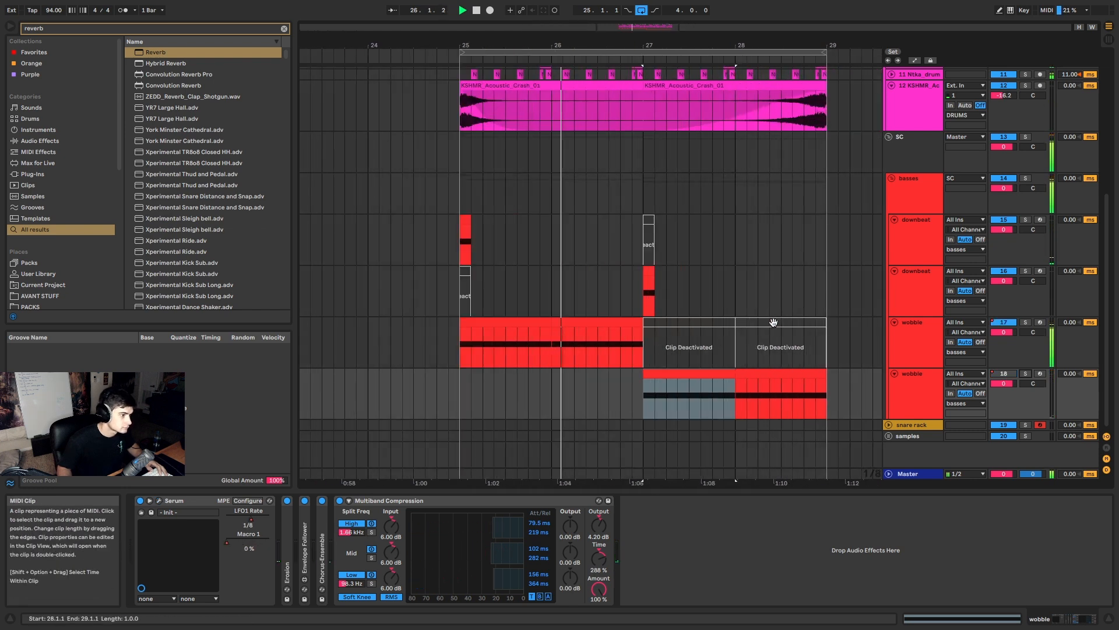
pyautogui.click(655, 324)
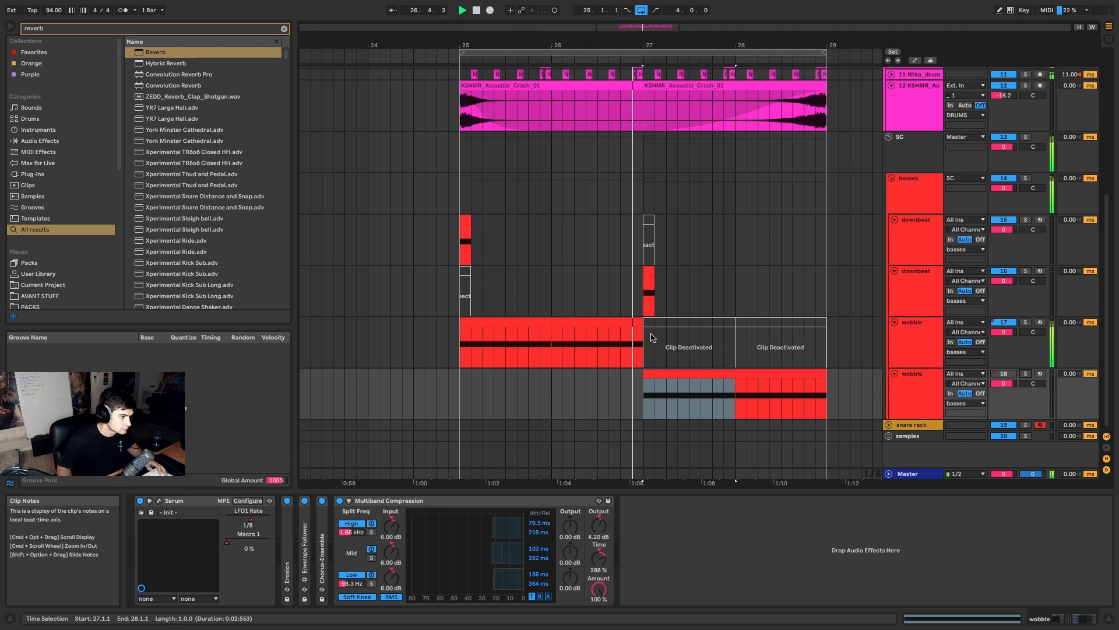
pyautogui.click(671, 375)
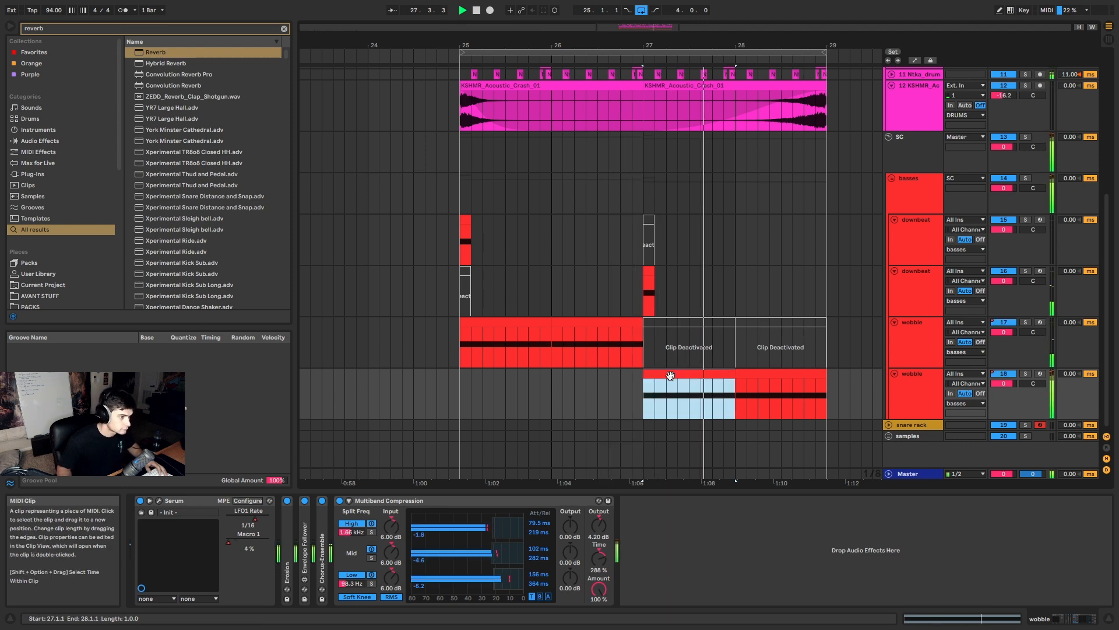
# Step: Shorten the second wobble's bar 28 clip to half a bar, ending at 28.3, and duplicate the second wobble track
pyautogui.click(750, 373)
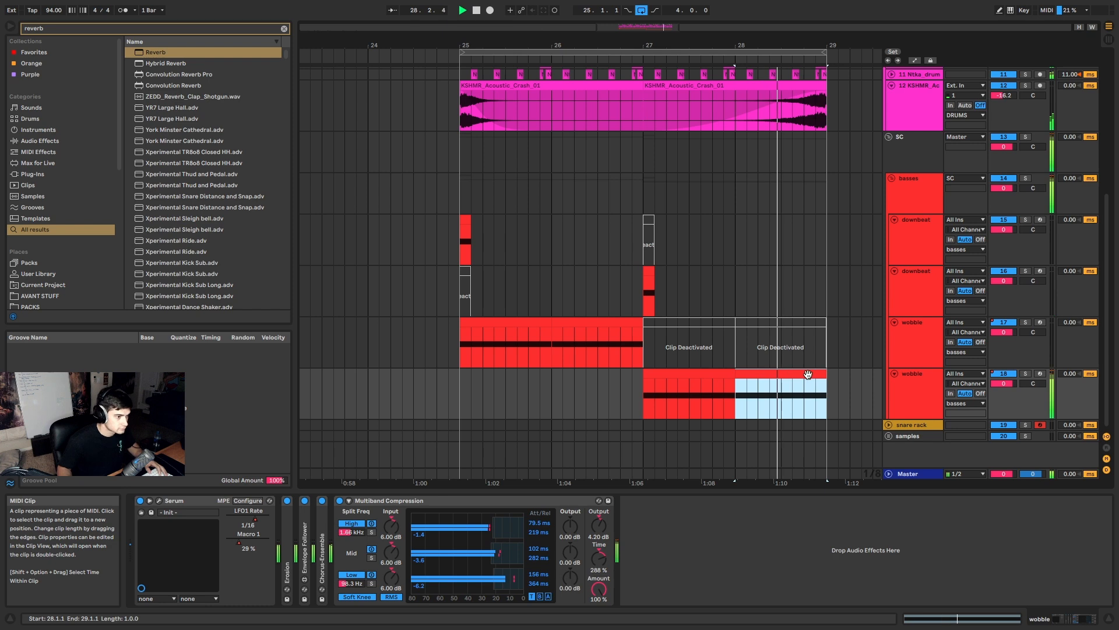
pyautogui.moveTo(825, 374); pyautogui.dragTo(777, 374)
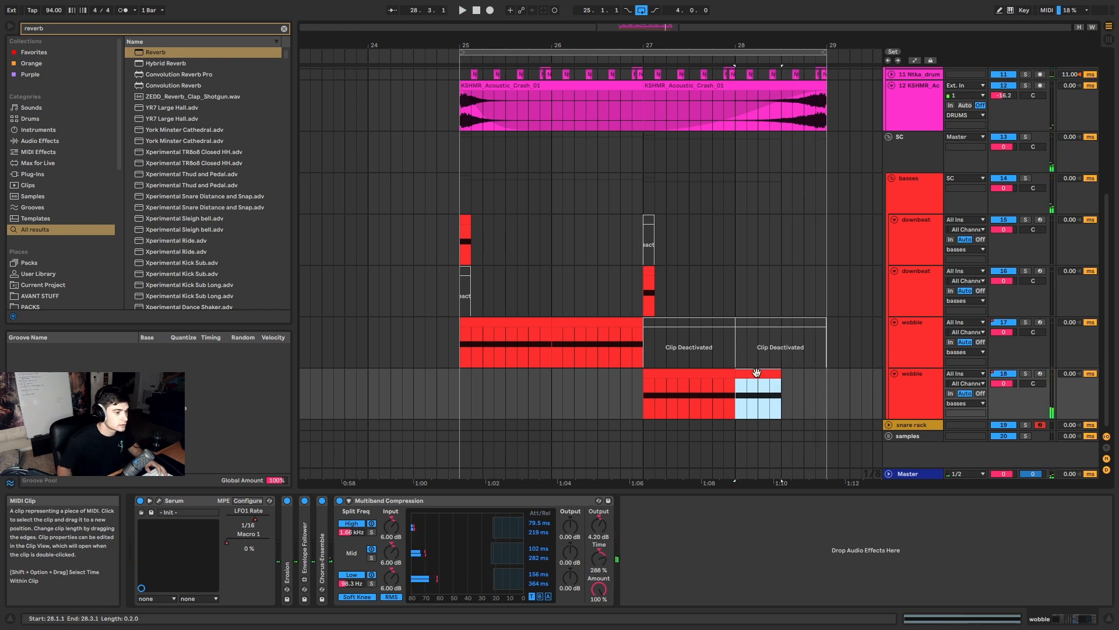
pyautogui.click(715, 373)
pyautogui.click(929, 381)
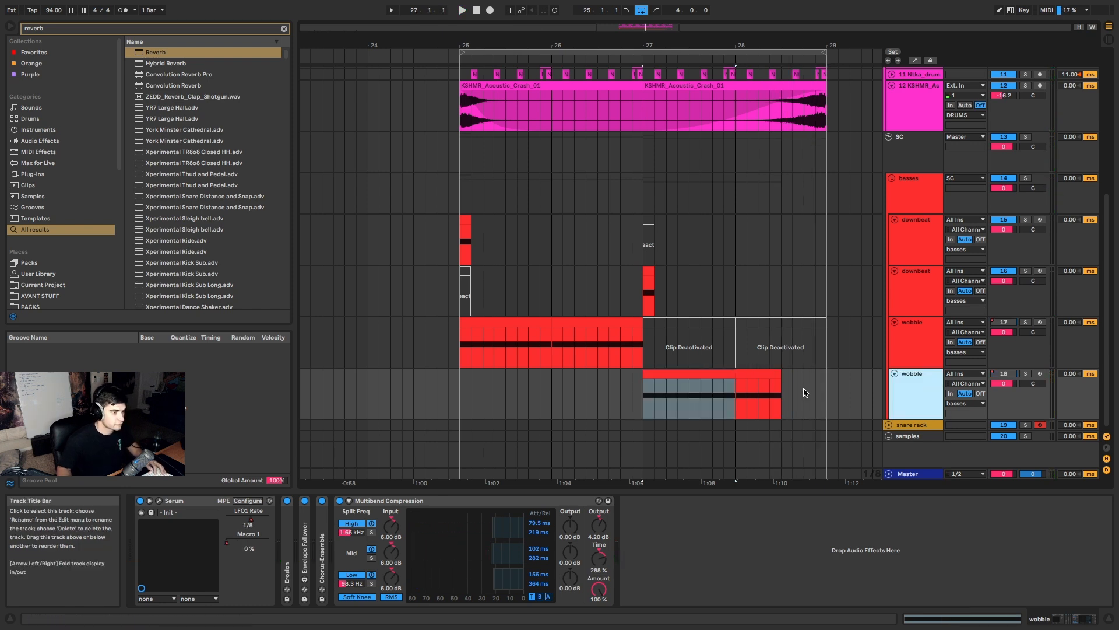
pyautogui.hotkey('ctrl', 'd')
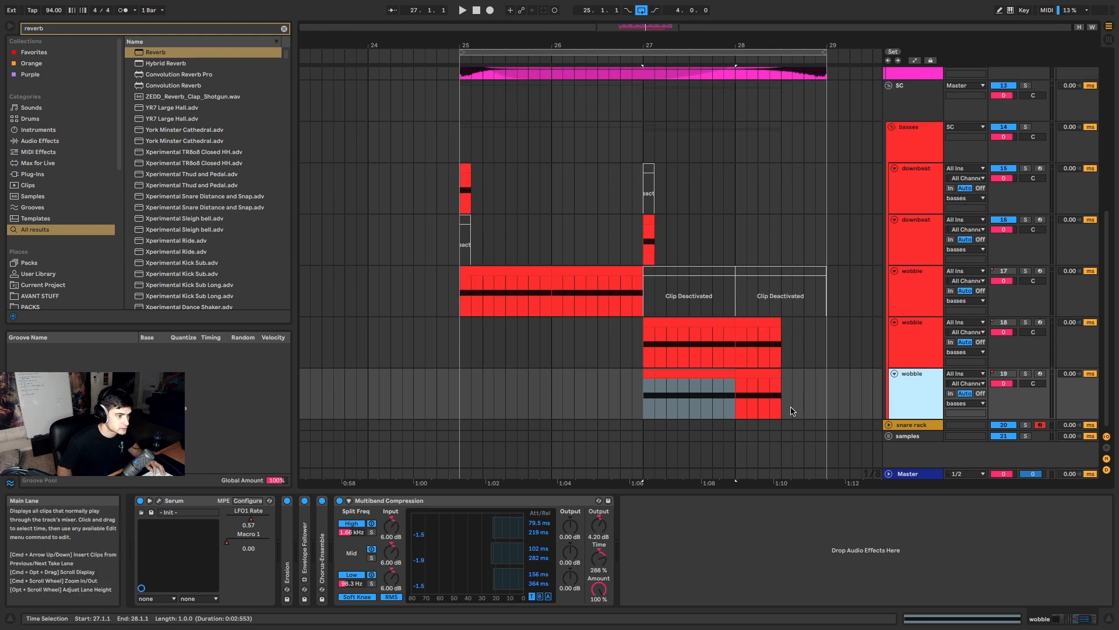
# Step: Reduce the duplicated wobble track to a single half-bar clip running from 28.3 to 29.1
pyautogui.click(757, 376)
pyautogui.press('Delete')
pyautogui.click(688, 372)
pyautogui.moveTo(676, 372); pyautogui.dragTo(814, 390)
pyautogui.click(832, 384)
pyautogui.press('super+e')
pyautogui.click(840, 374)
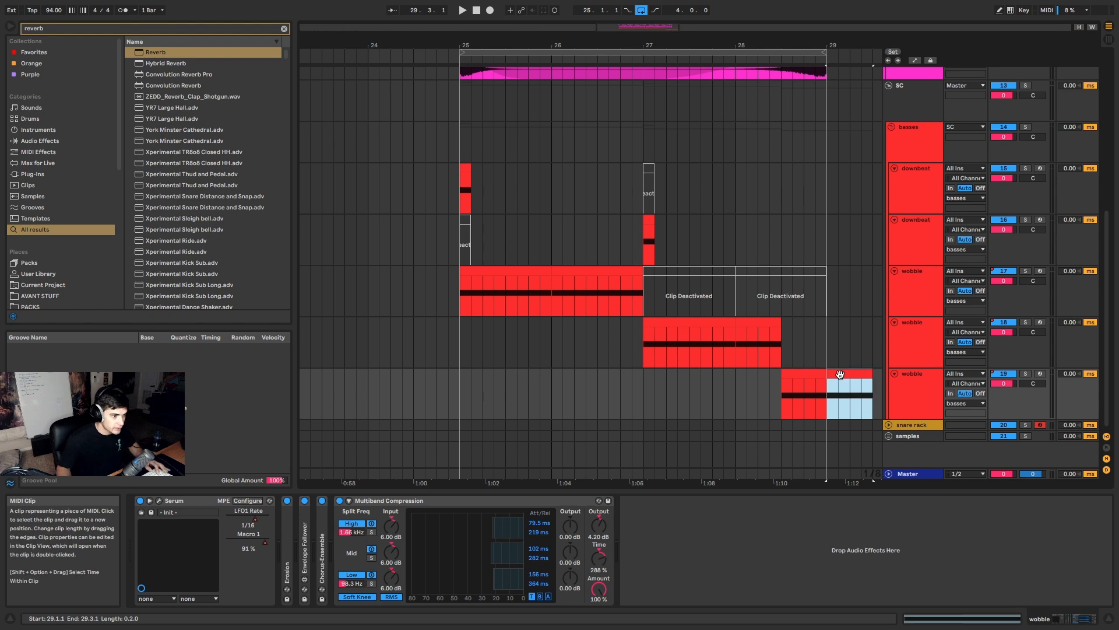
pyautogui.press('Delete')
# Step: Solo the third wobble track, show its automation, audition the half-bar clip, and return to the full mix
pyautogui.click(1026, 374)
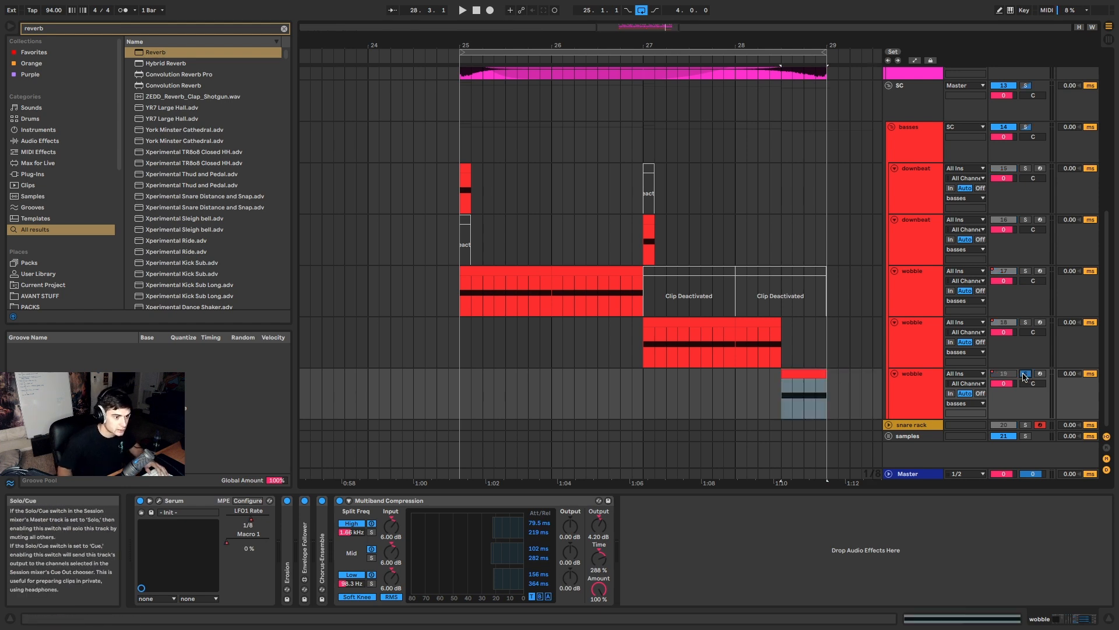
pyautogui.press('a')
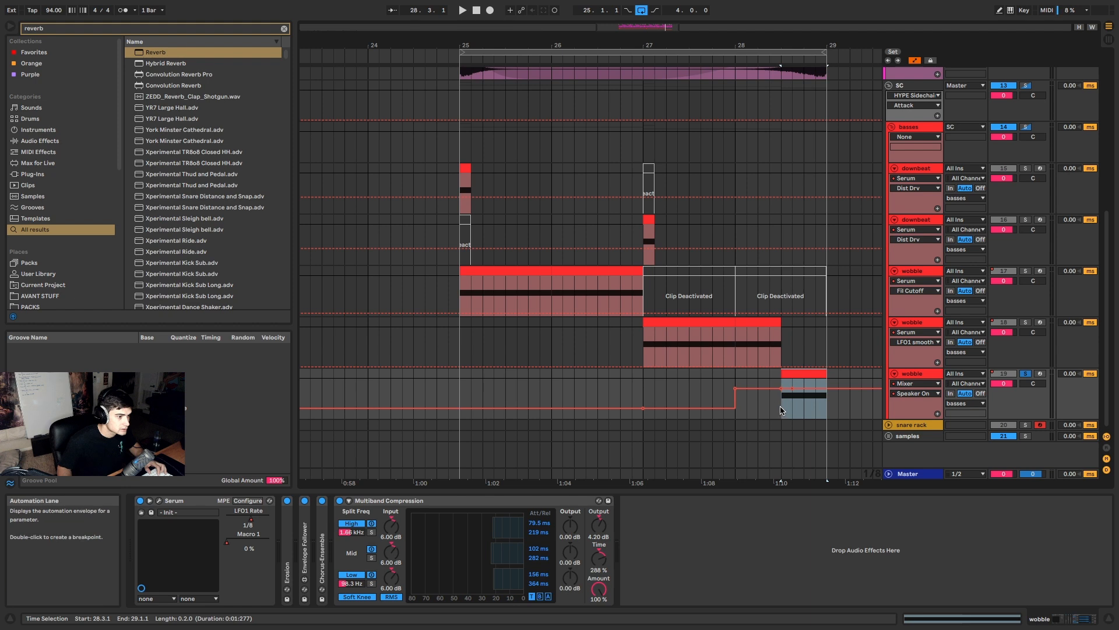
pyautogui.click(794, 400)
pyautogui.press('space')
pyautogui.click(1025, 373)
pyautogui.press('space')
pyautogui.press('space')
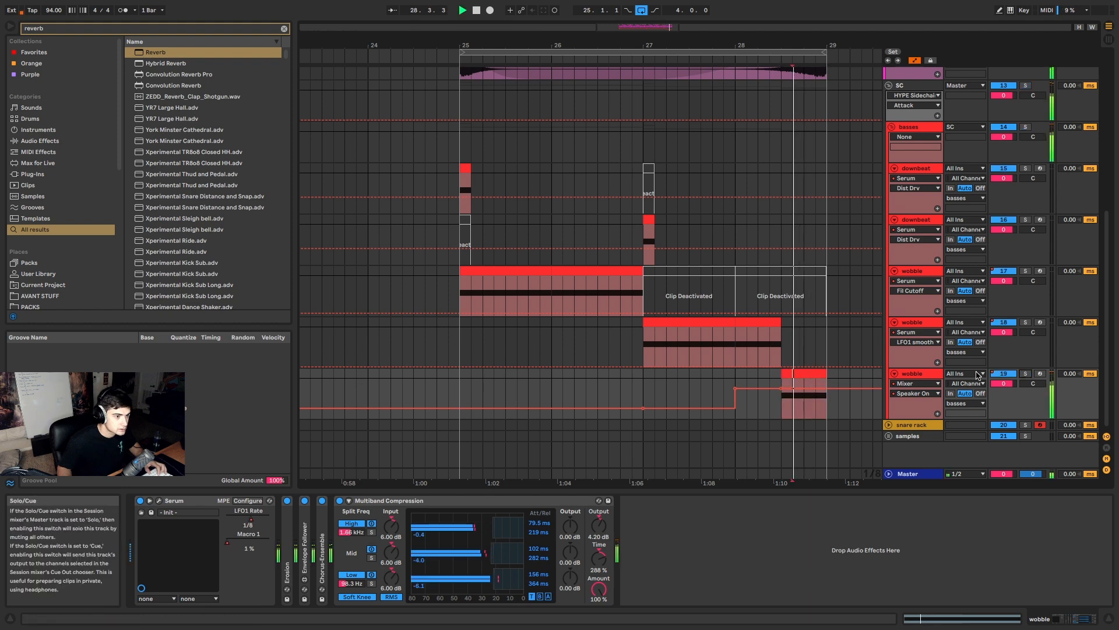
# Step: Audition the move from the second wobble's clip into the third wobble's half-bar clip and hide the automation lanes
pyautogui.click(672, 321)
pyautogui.press('space')
pyautogui.press('space')
pyautogui.click(811, 375)
pyautogui.press('a')
pyautogui.press('a')
pyautogui.press('a')
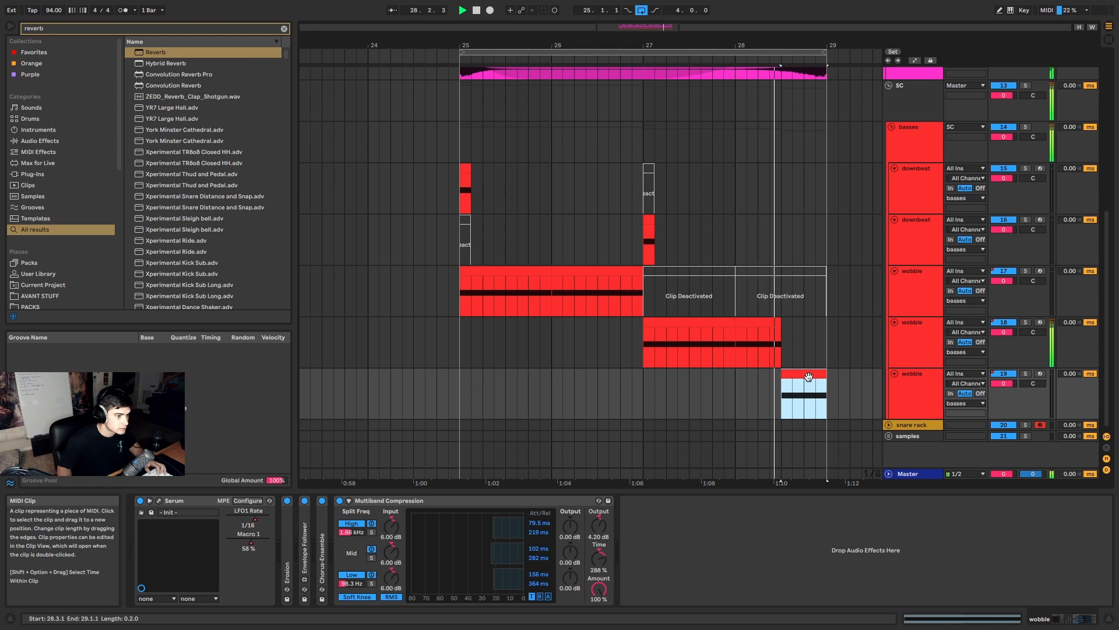
# Step: Open the notes of the third wobble's half-bar clip and replay the loop from bar 28
pyautogui.doubleClick(808, 376)
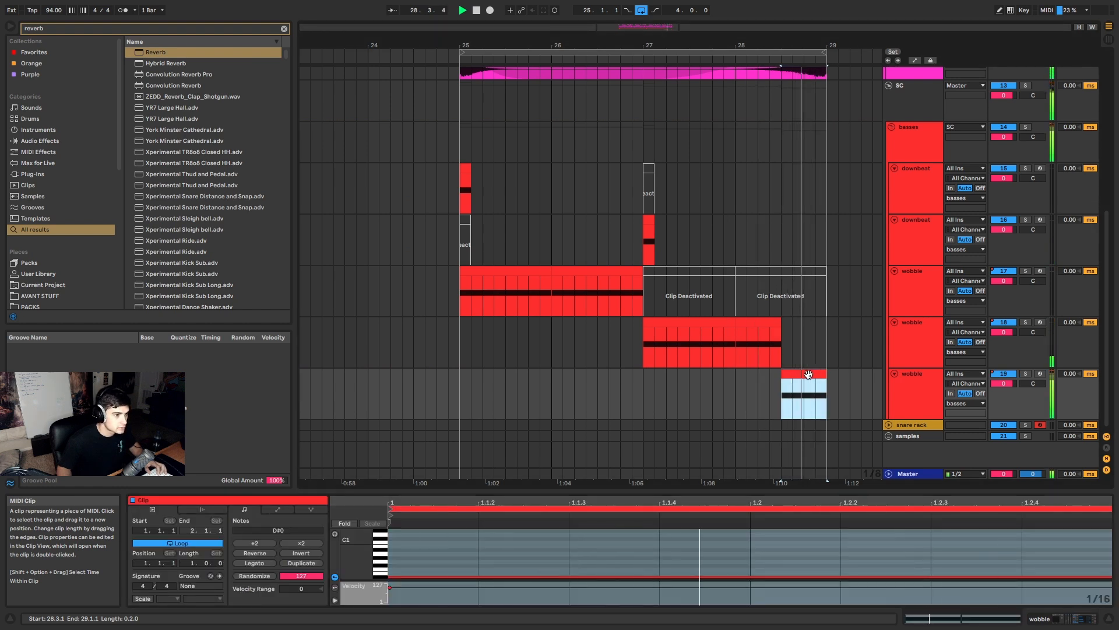
pyautogui.click(757, 380)
pyautogui.click(737, 379)
pyautogui.press('space')
pyautogui.press('space')
pyautogui.click(804, 373)
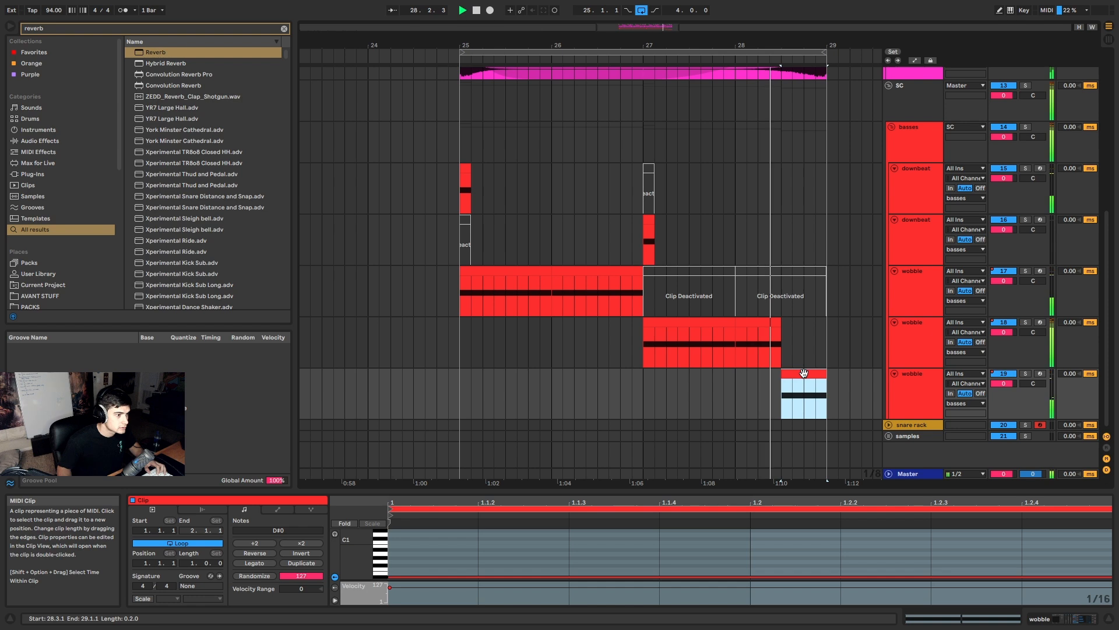
# Step: Display Serum's LFO1 Rate automation on the third wobble track and inspect the envelope around 28.3
pyautogui.press('a')
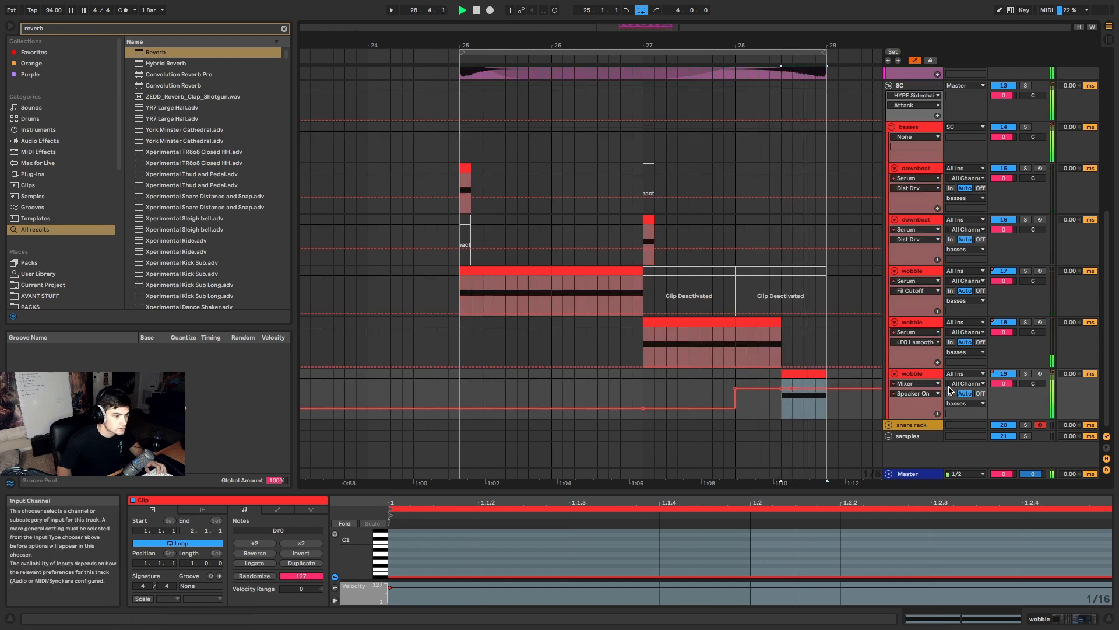
pyautogui.click(914, 383)
pyautogui.click(912, 403)
pyautogui.click(915, 393)
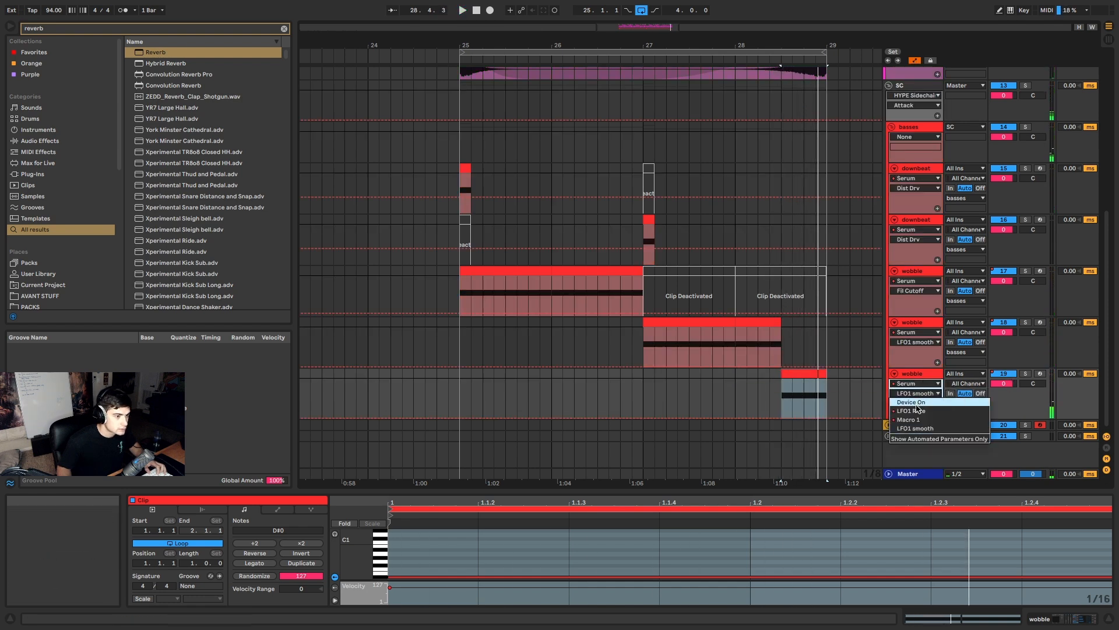
pyautogui.click(916, 411)
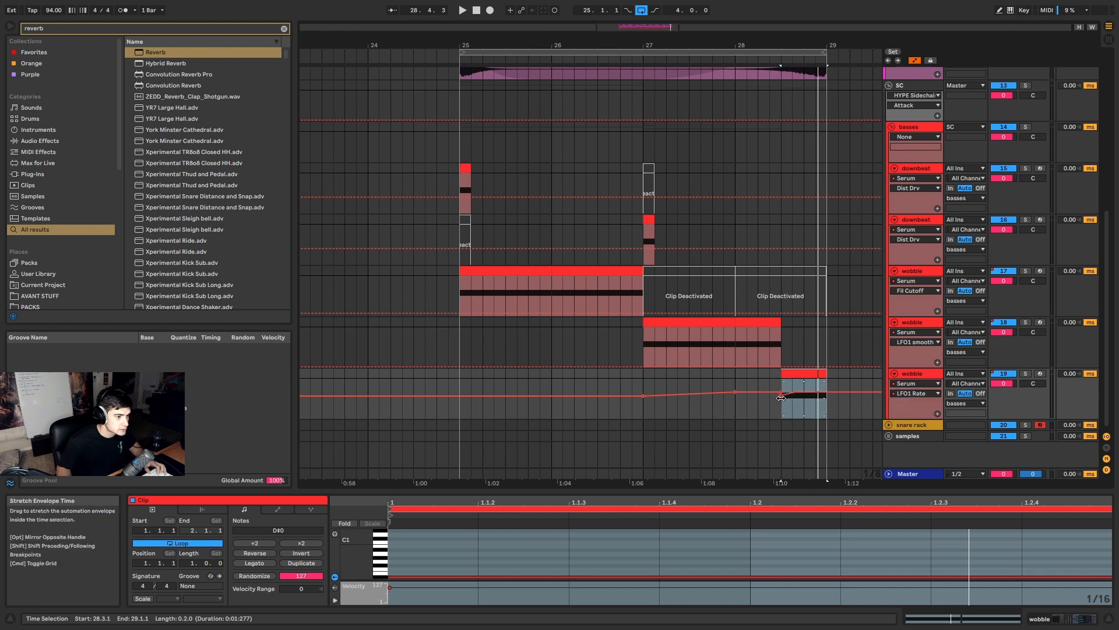
pyautogui.click(781, 395)
pyautogui.click(774, 385)
# Step: Play the third wobble's half-bar clip and open that track's Serum from the device chain
pyautogui.press('space')
pyautogui.click(794, 374)
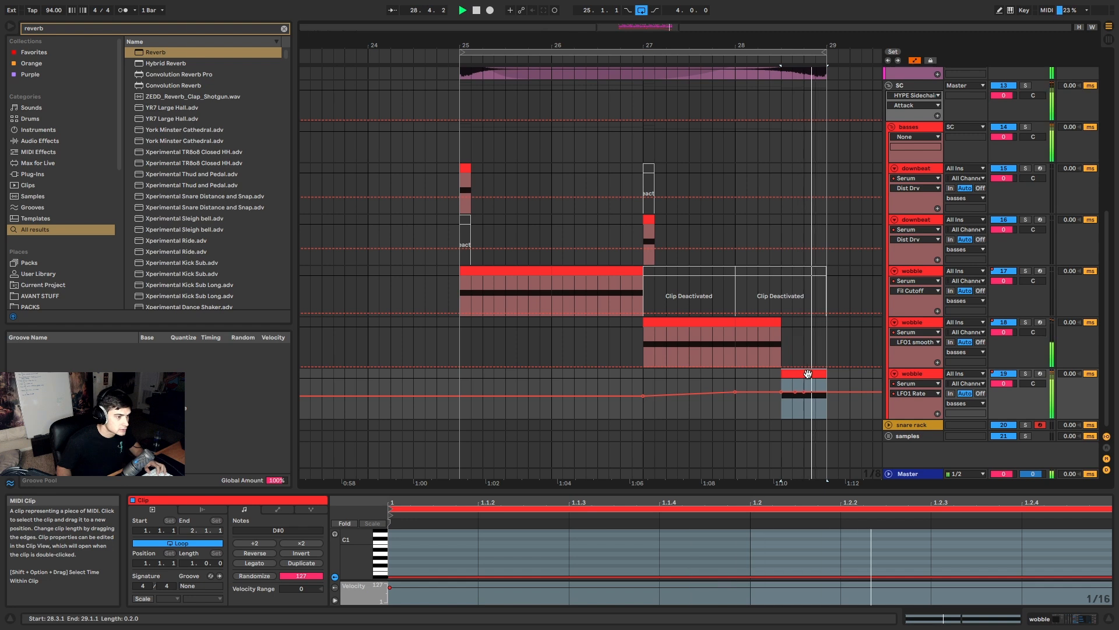
pyautogui.hotkey('shift', 'Tab')
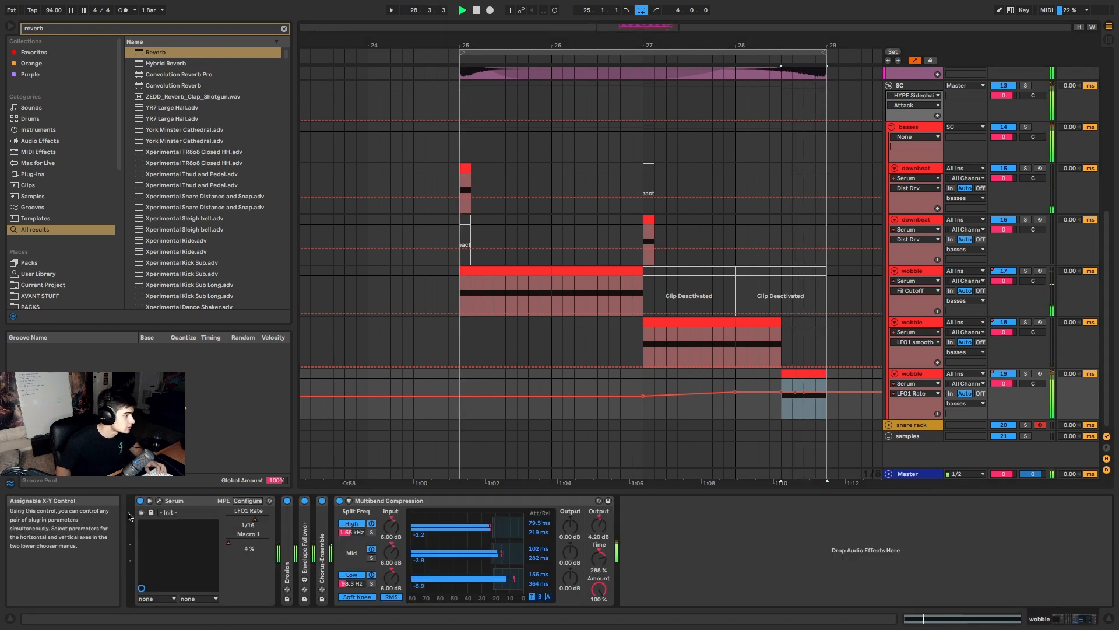
pyautogui.press('super+alt+p')
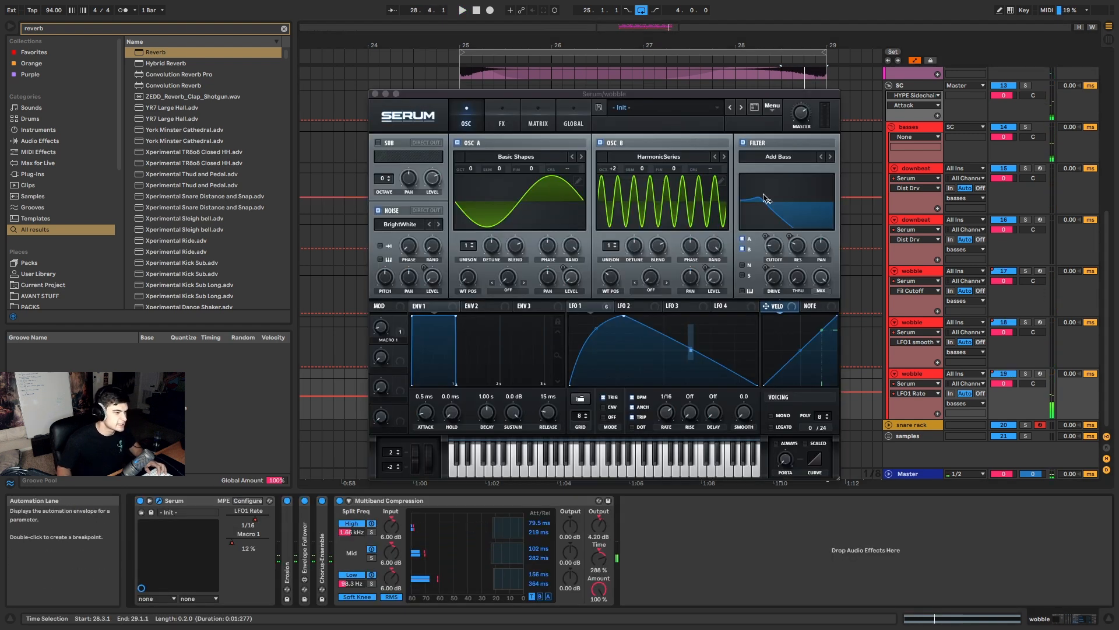
pyautogui.press('space')
# Step: Try oscillator A at +2 octaves with LFO 1's peak at the very start of its curve
pyautogui.click(774, 265)
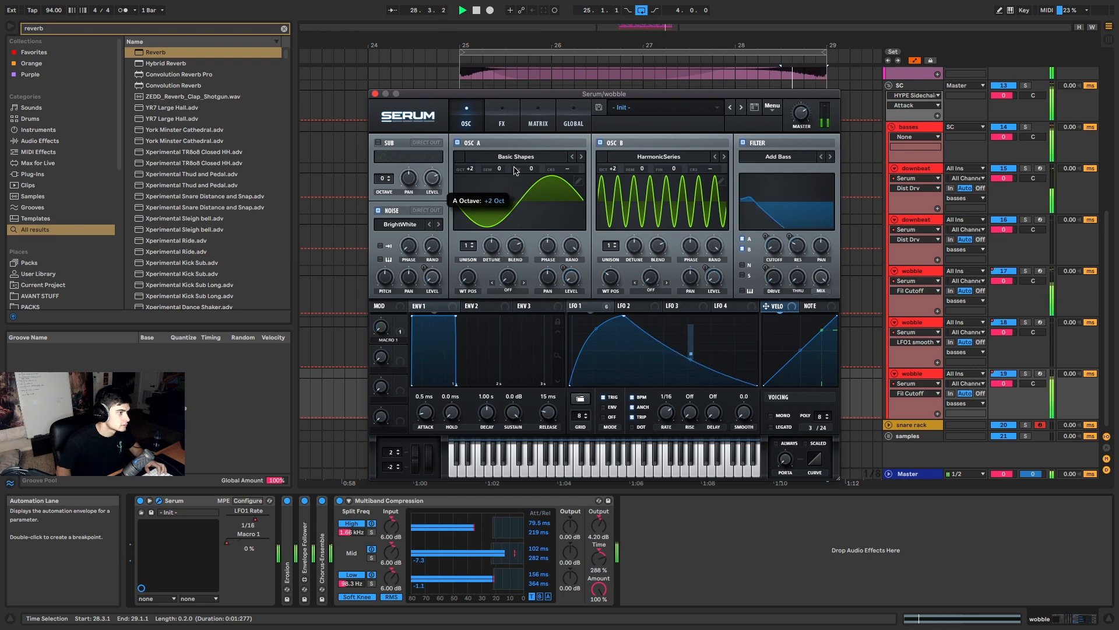
pyautogui.moveTo(624, 315); pyautogui.dragTo(570, 315)
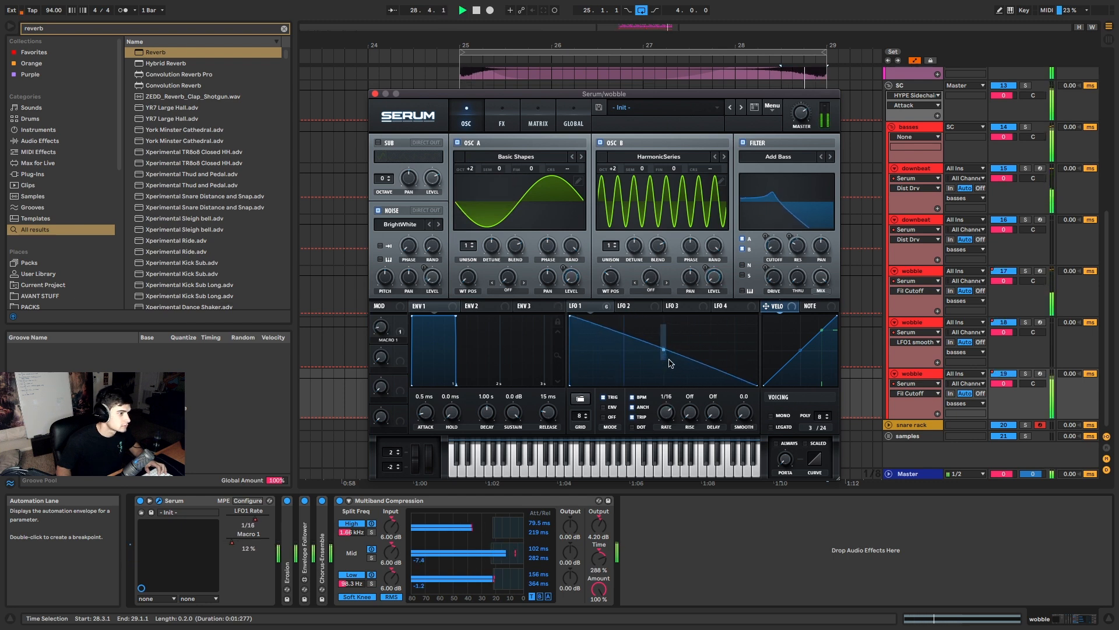
pyautogui.press('space')
pyautogui.press('space')
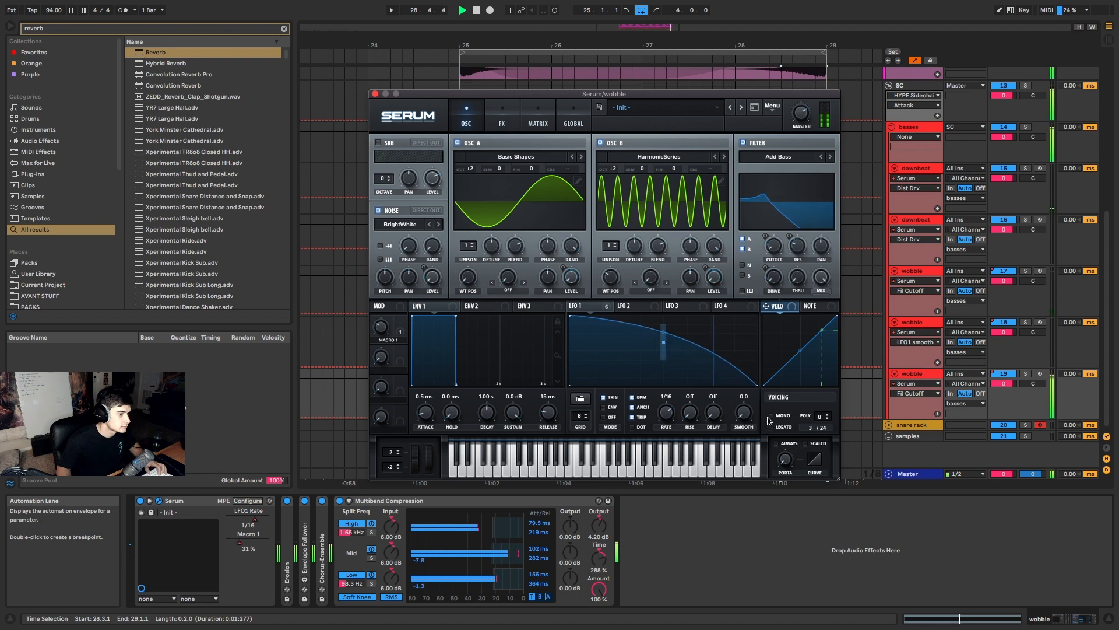
# Step: Make the third wobble mono with always-on portamento of about 216 ms, and set its pitch bend range to +12 and -12
pyautogui.click(770, 416)
pyautogui.moveTo(786, 457); pyautogui.dragTo(798, 404)
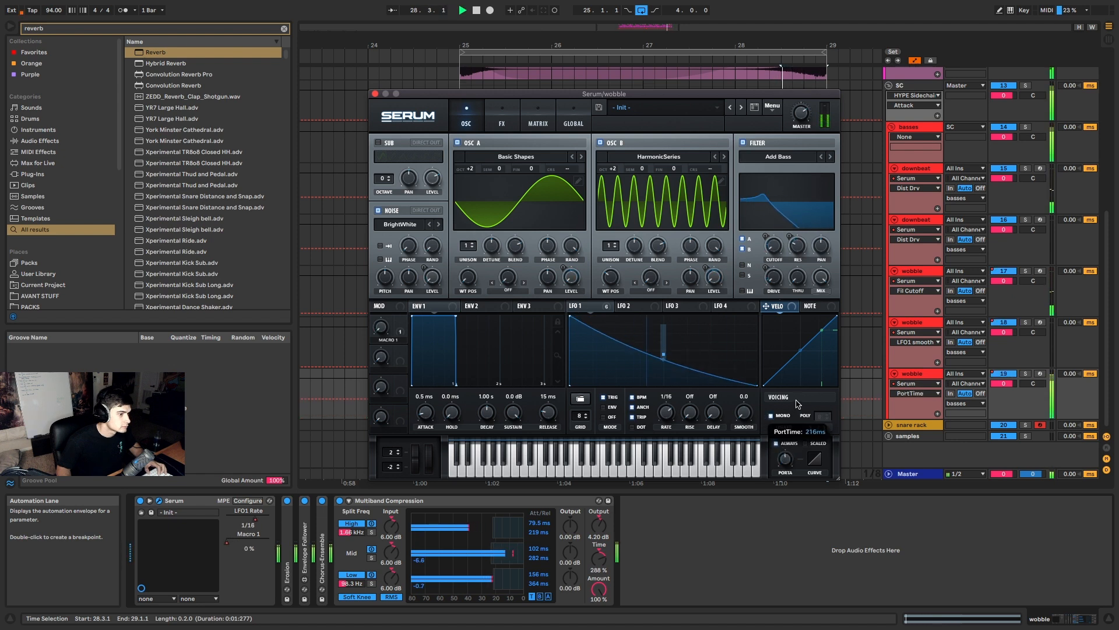
pyautogui.moveTo(396, 452); pyautogui.dragTo(406, 429)
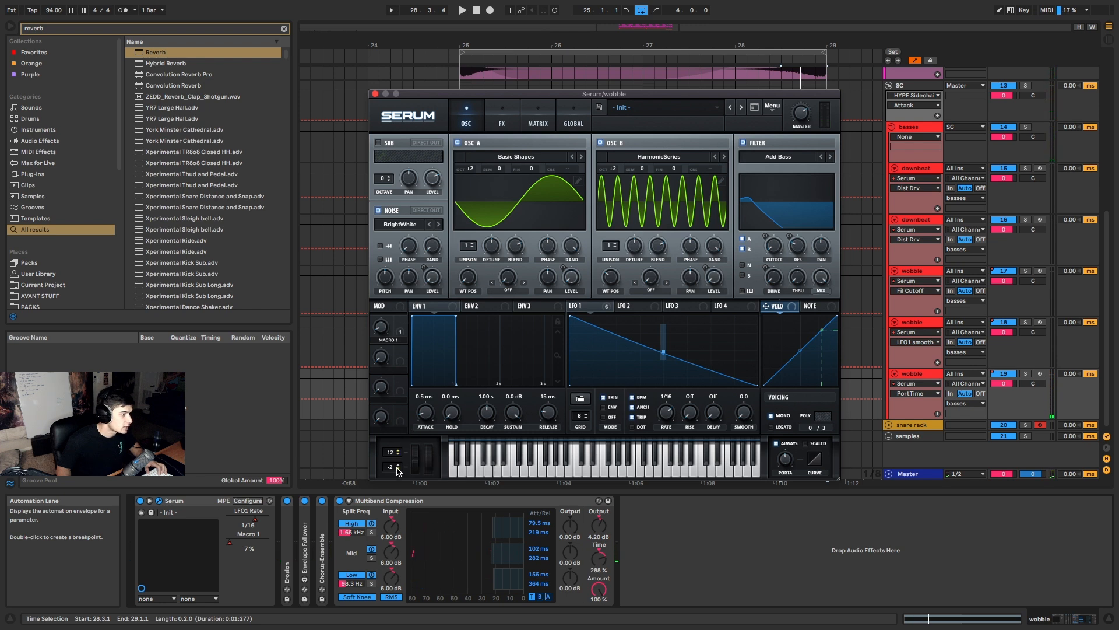
pyautogui.moveTo(397, 467); pyautogui.dragTo(425, 362)
pyautogui.click(375, 93)
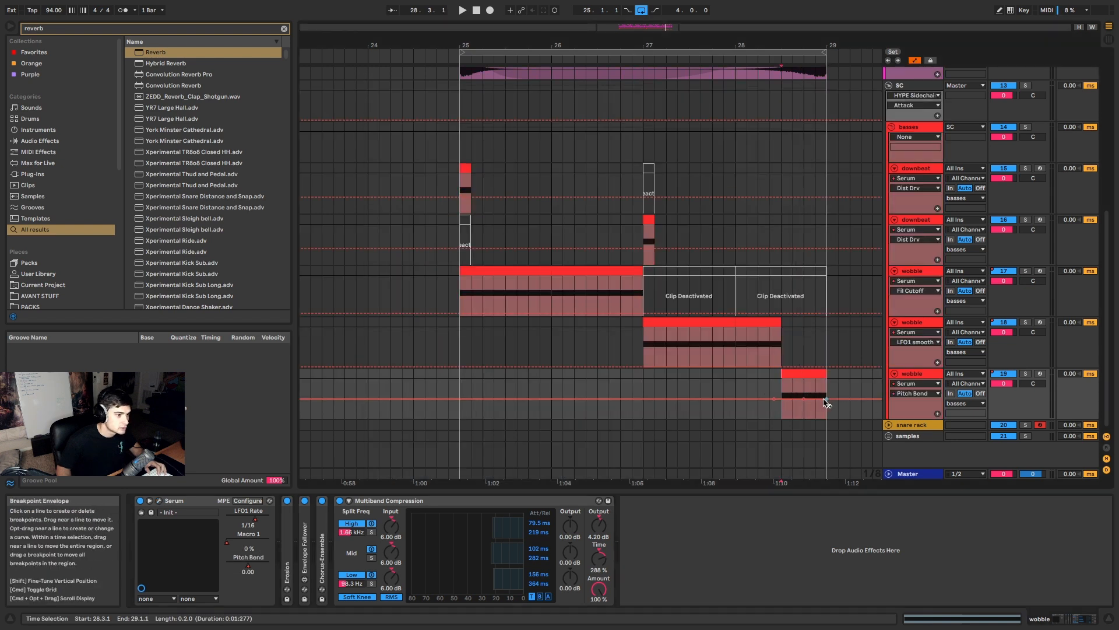
# Step: Ramp the third wobble's pitch bend automation upward from 28.4 to 29.1 and play the loop
pyautogui.moveTo(826, 400); pyautogui.dragTo(828, 379)
pyautogui.press('space')
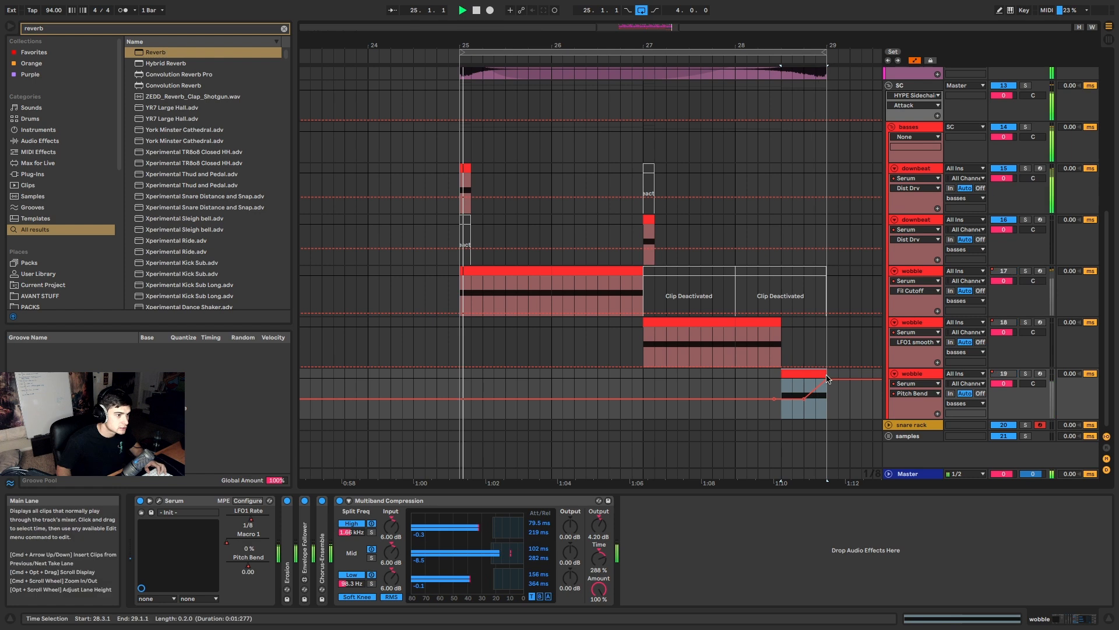
# Step: Reopen the third wobble's Serum, set oscillator A's octave to 0, and move LFO 1's peak later in the curve
pyautogui.click(158, 500)
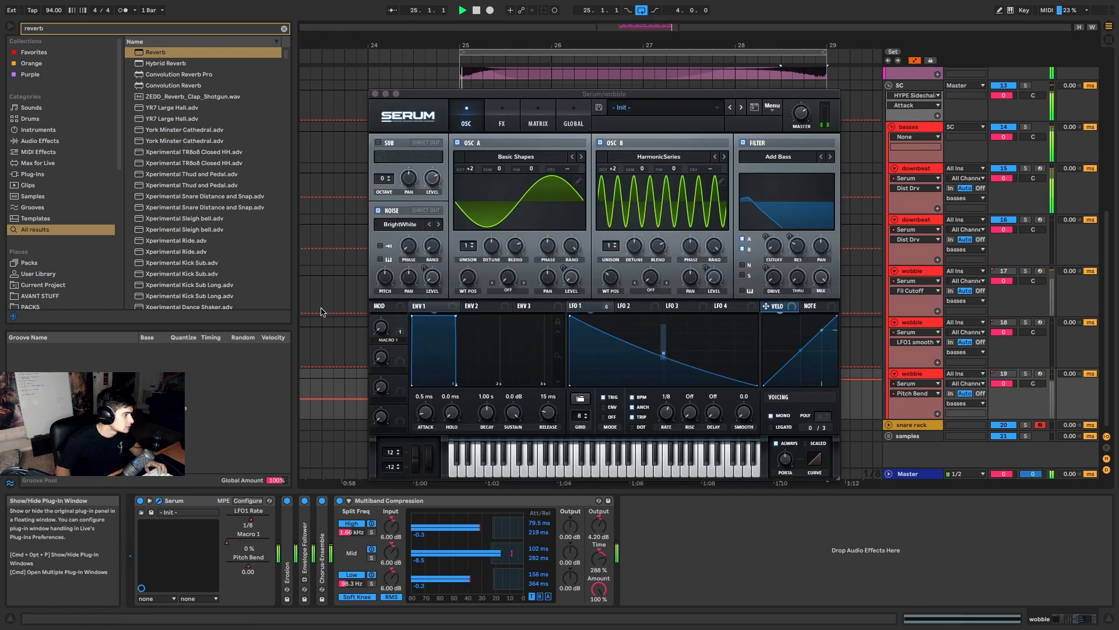
pyautogui.moveTo(469, 169); pyautogui.dragTo(475, 211)
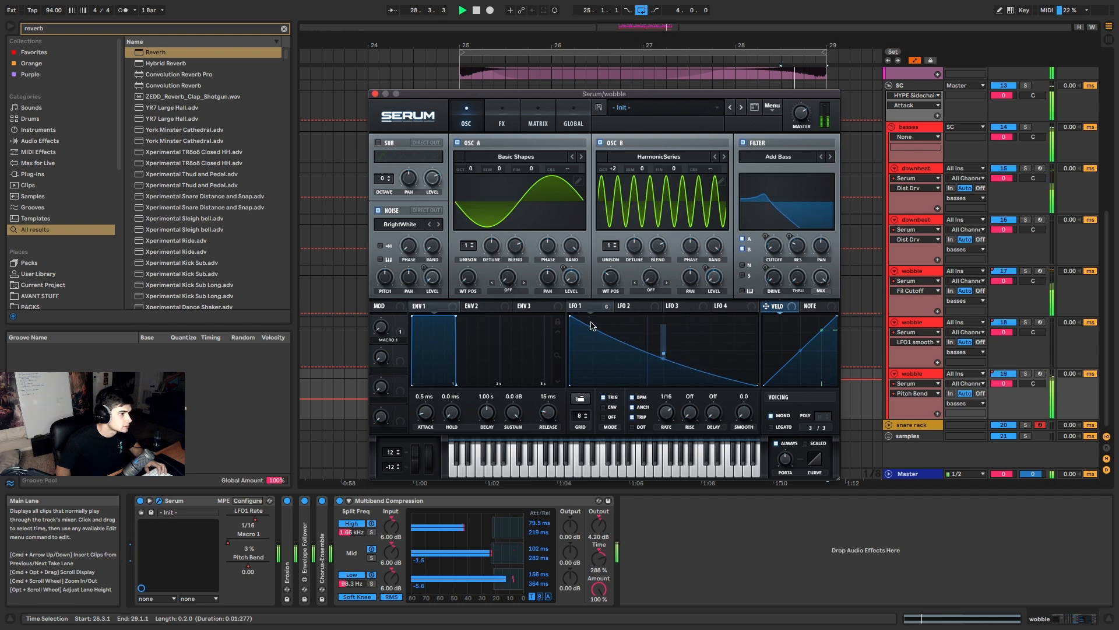
pyautogui.moveTo(573, 319); pyautogui.dragTo(655, 307)
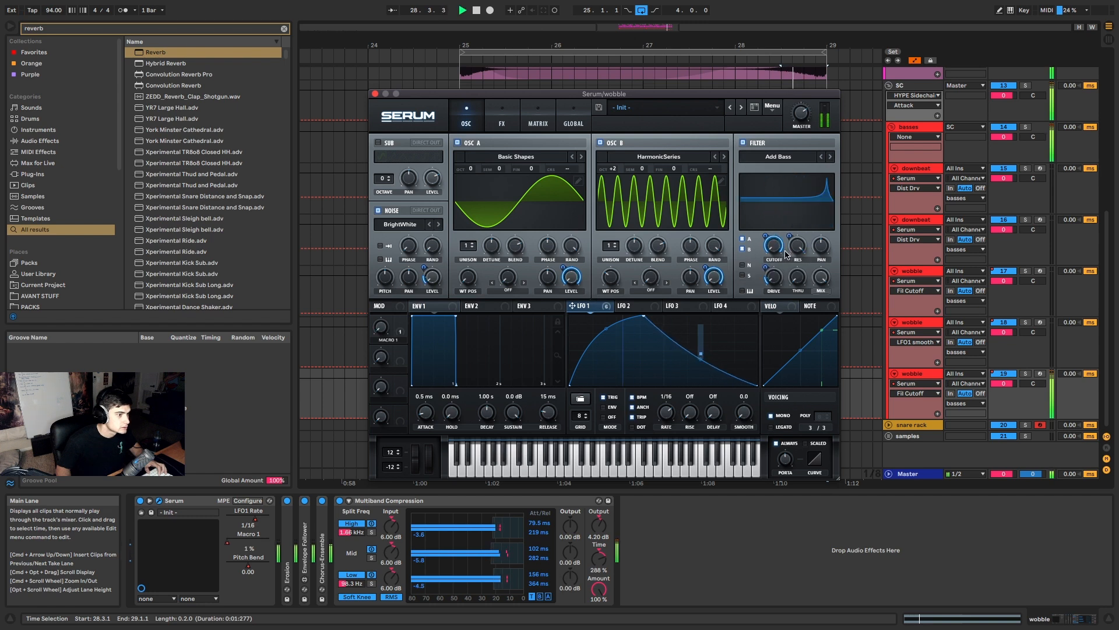
# Step: Adjust the third wobble's filter resonance and set oscillator B's octave to +1
pyautogui.moveTo(767, 271); pyautogui.dragTo(770, 274)
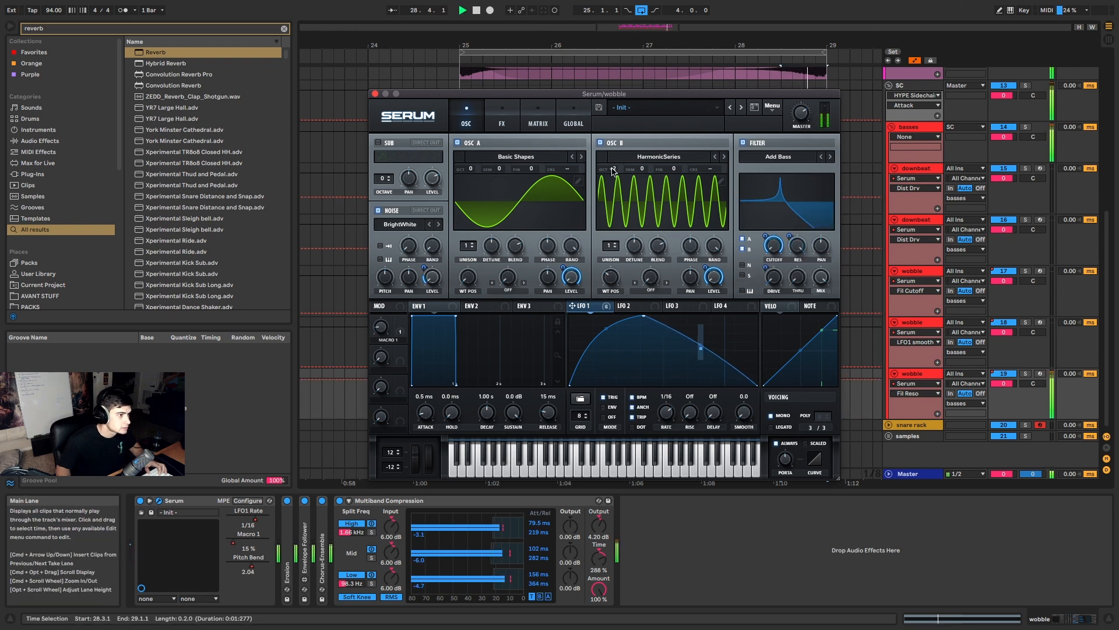
pyautogui.moveTo(614, 170); pyautogui.dragTo(617, 212)
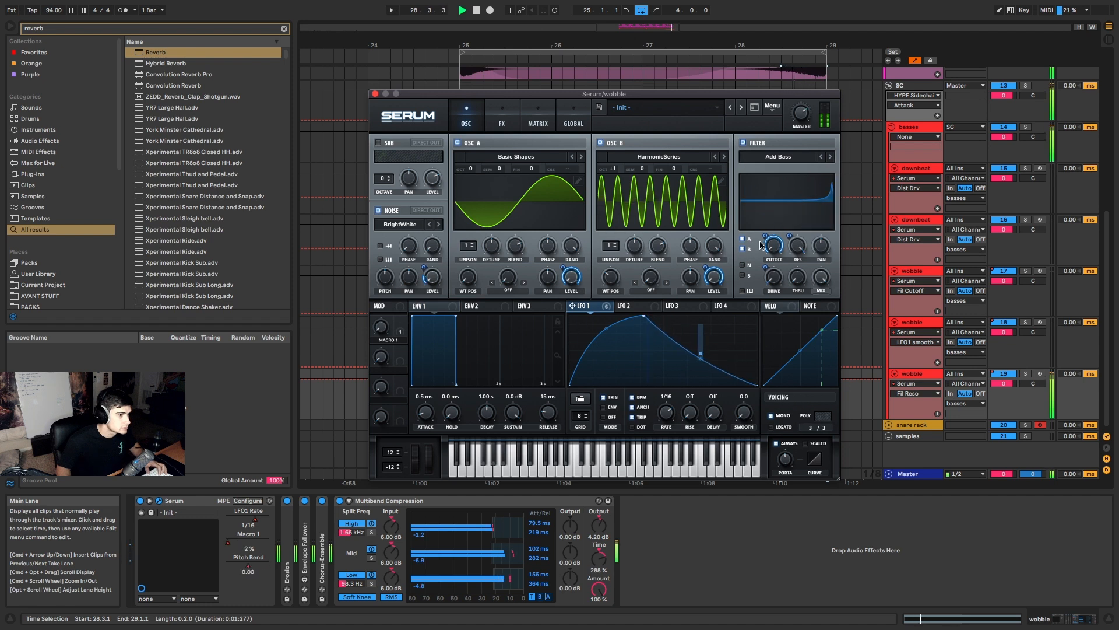
# Step: Lower LFO 1's peak to roughly half height and shift it earlier in the curve
pyautogui.moveTo(605, 331); pyautogui.dragTo(613, 340)
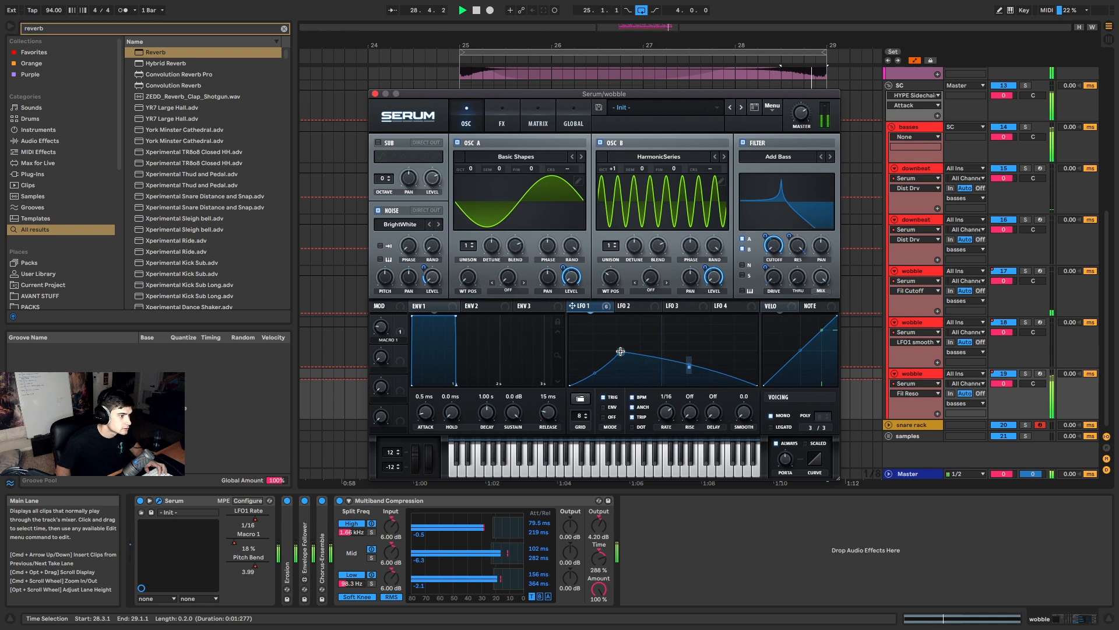
pyautogui.moveTo(689, 343); pyautogui.dragTo(605, 343)
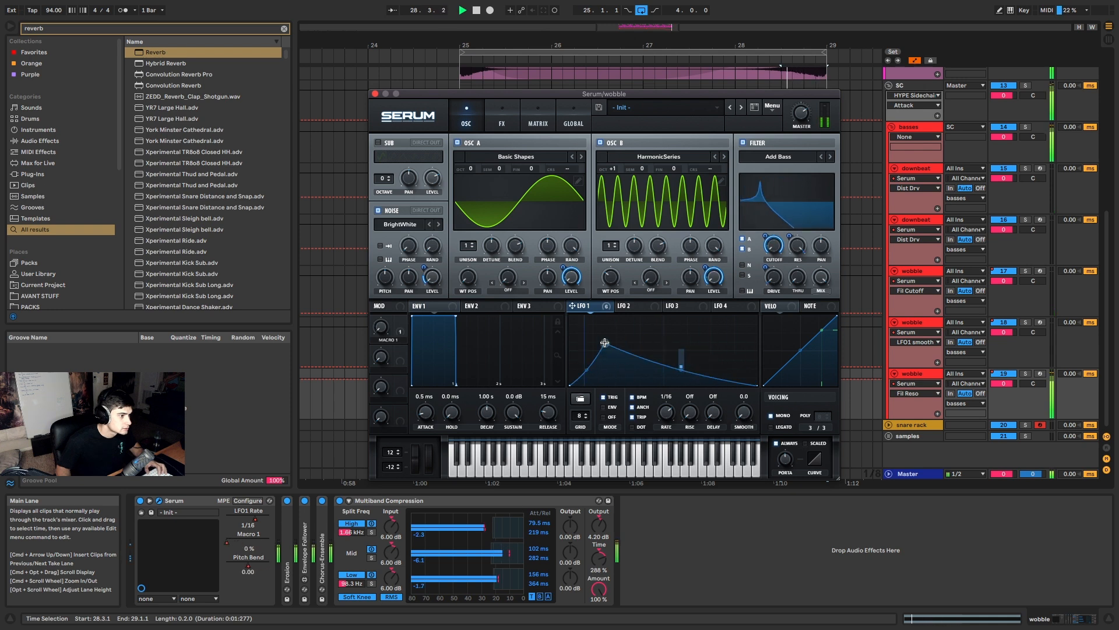
# Step: Close the Serum window, search the browser for "karl wash" and load KARL WASH OUT RACK.adg onto the third wobble track
pyautogui.click(375, 94)
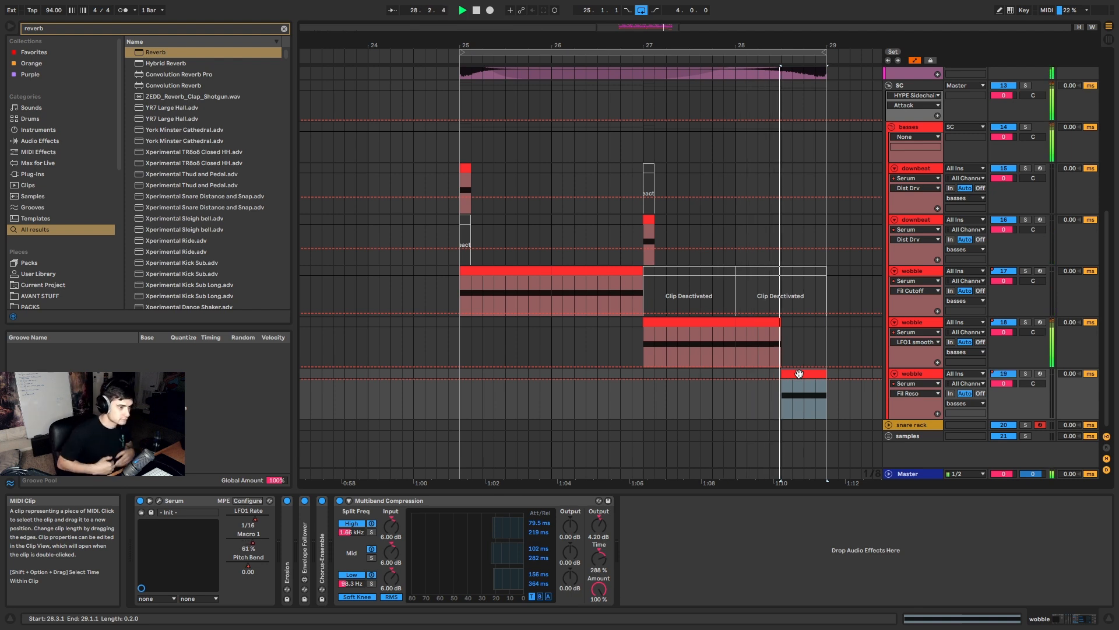
pyautogui.press('a')
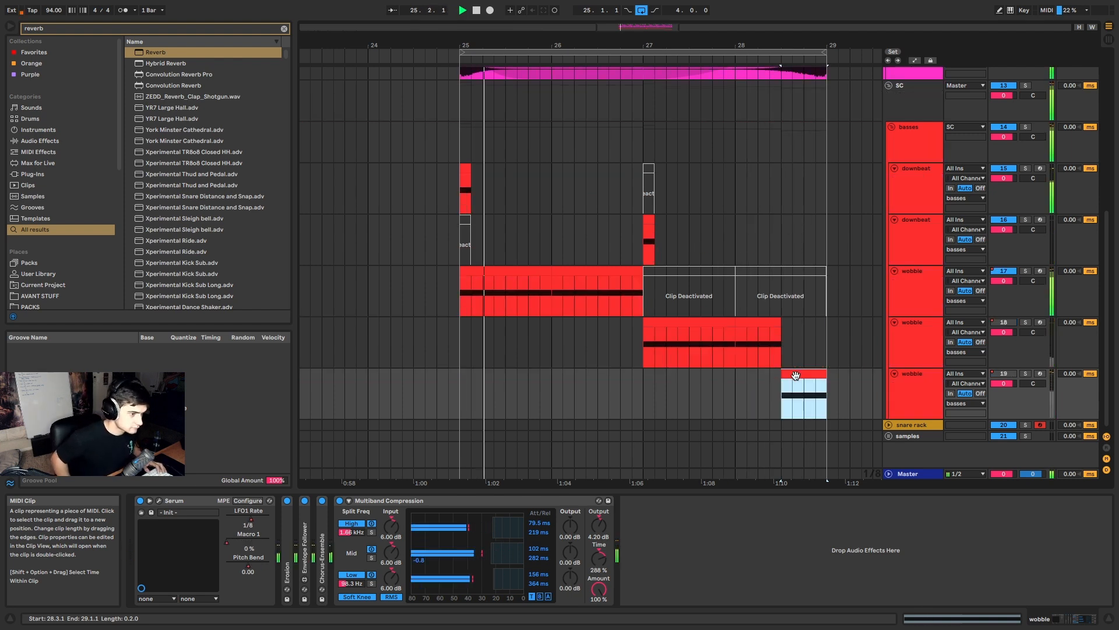
pyautogui.press('space')
pyautogui.press('super+f')
pyautogui.write('karl wash')
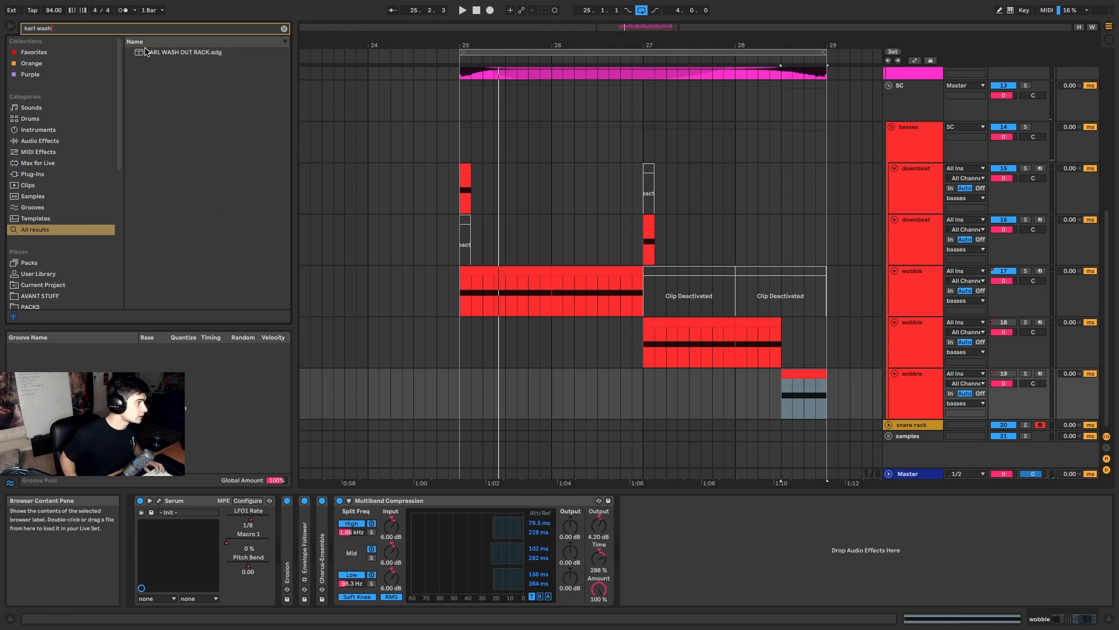
pyautogui.press('Down')
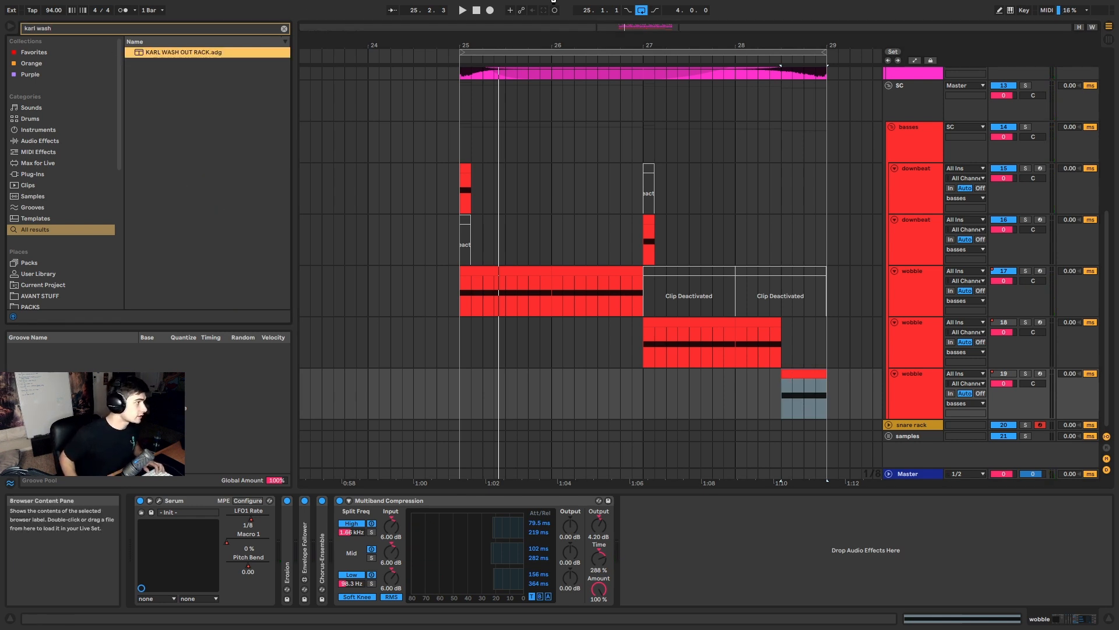
pyautogui.press('Return')
pyautogui.doubleClick(646, 541)
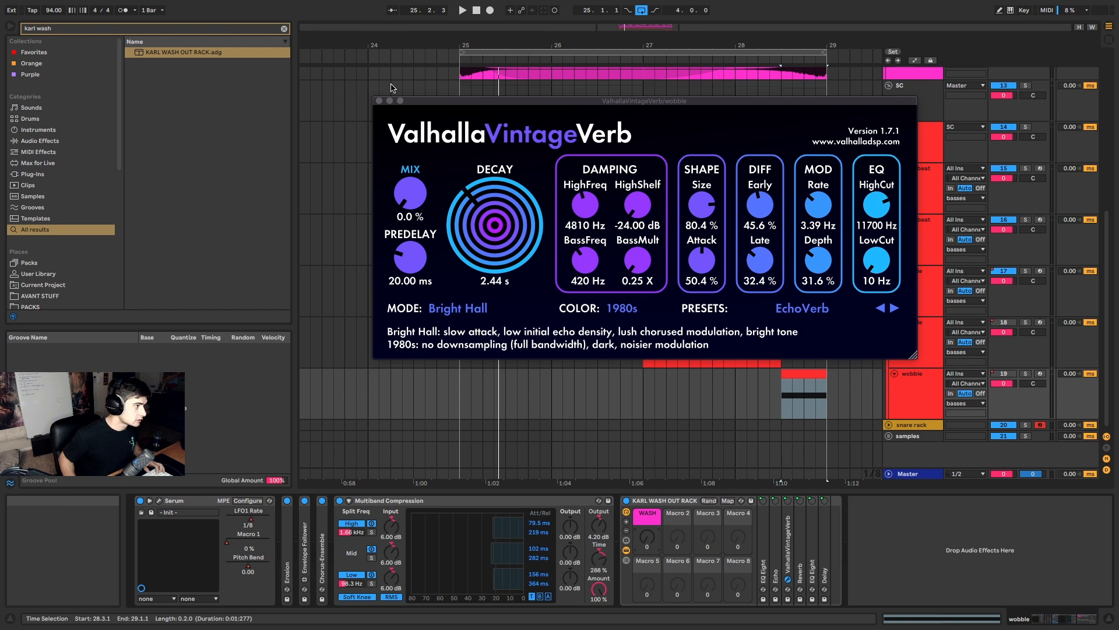
pyautogui.click(380, 102)
# Step: Draw a curved upward ramp in the third wobble's WASH automation from 28.3 to 29.1 and play the loop
pyautogui.press('a')
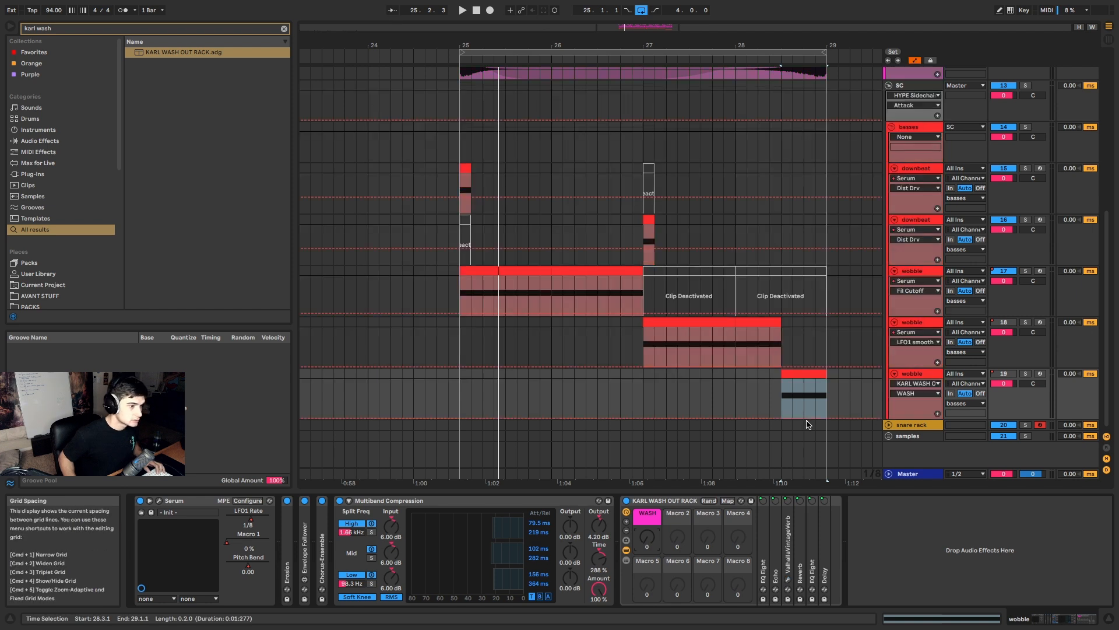
pyautogui.click(792, 418)
pyautogui.click(830, 416)
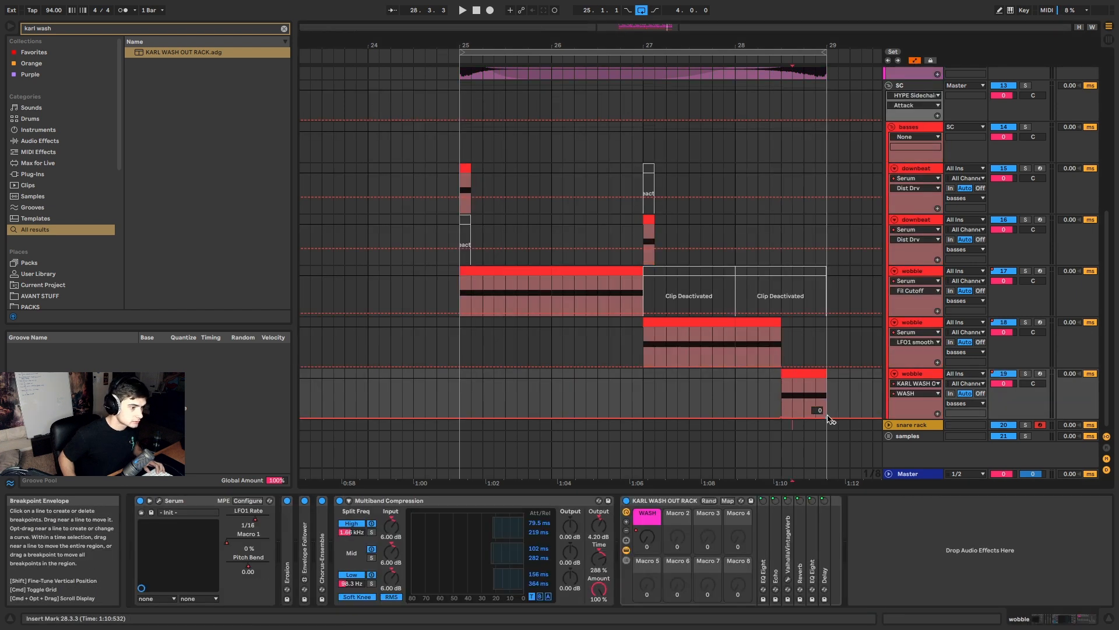
pyautogui.press('space')
pyautogui.moveTo(826, 418); pyautogui.dragTo(827, 379)
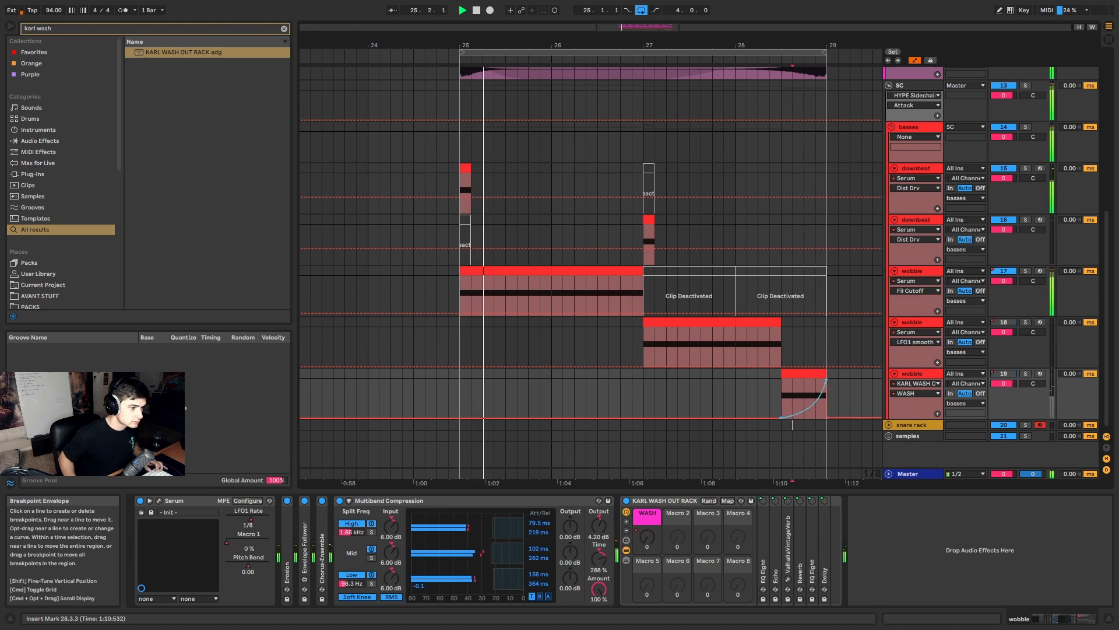
pyautogui.click(807, 372)
pyautogui.press('space')
pyautogui.press('space')
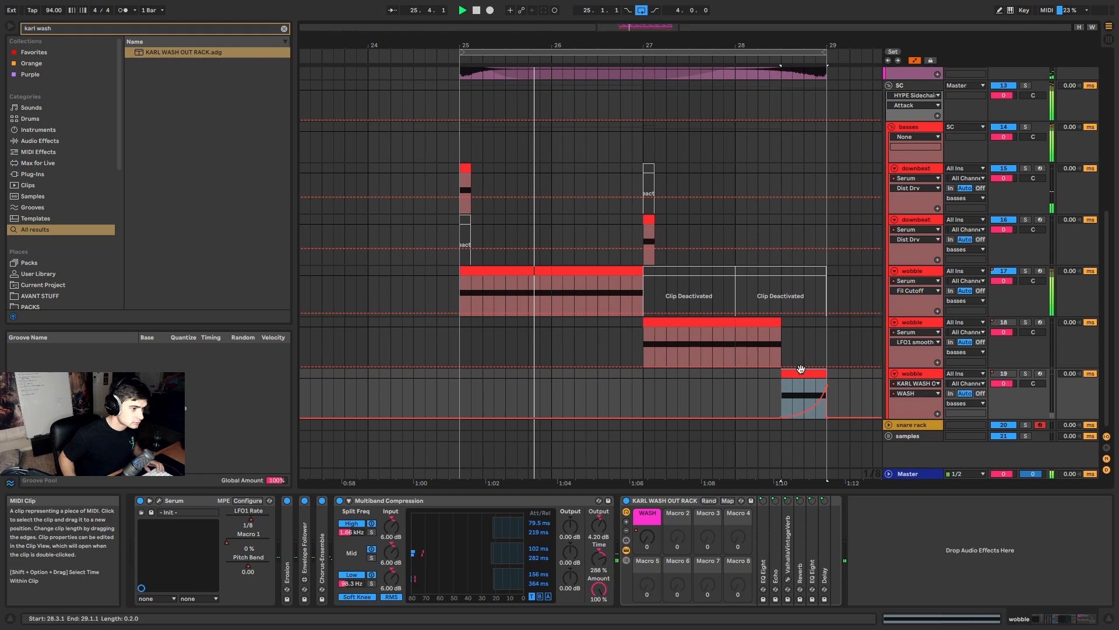
# Step: Solo the second wobble track and play it from 27.1.1
pyautogui.press('a')
pyautogui.click(693, 319)
pyautogui.click(583, 267)
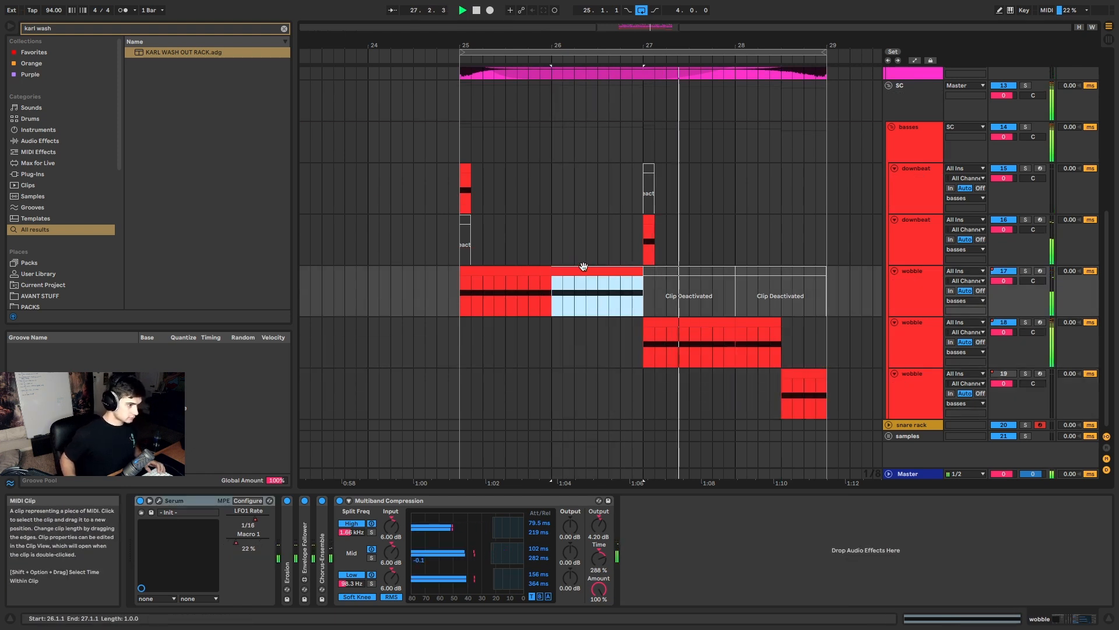
pyautogui.click(512, 268)
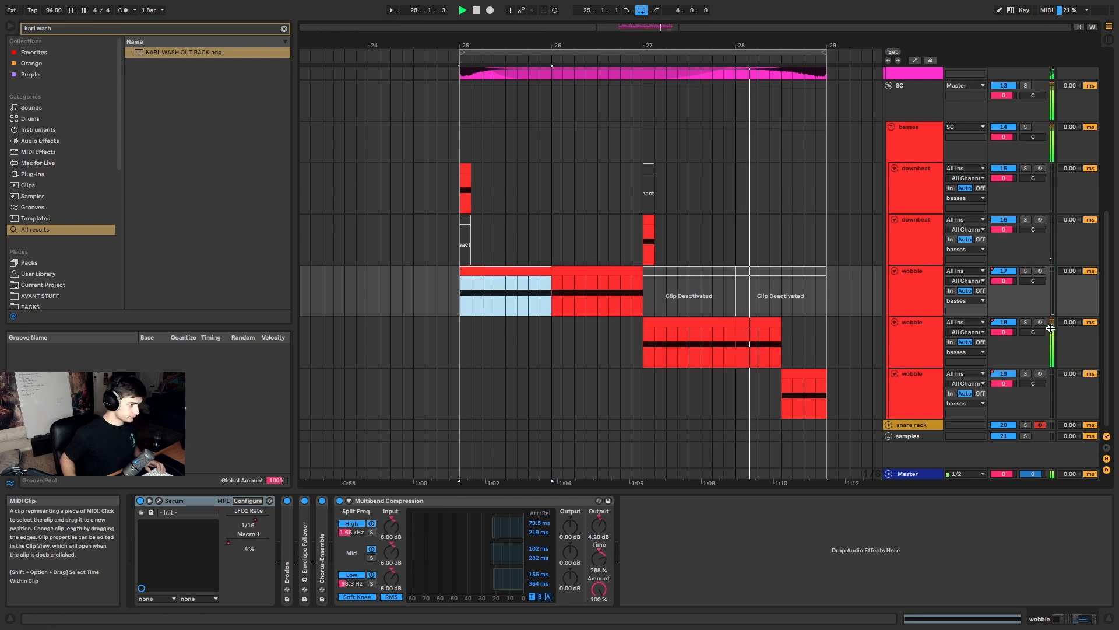
pyautogui.click(1025, 323)
pyautogui.click(701, 311)
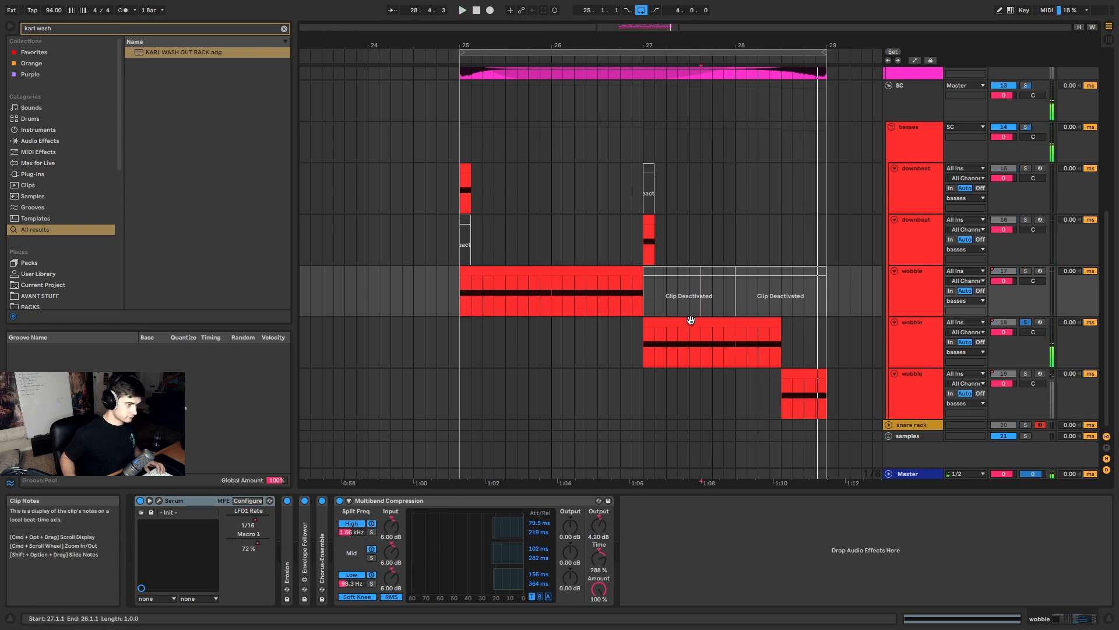
pyautogui.click(691, 320)
pyautogui.press('space')
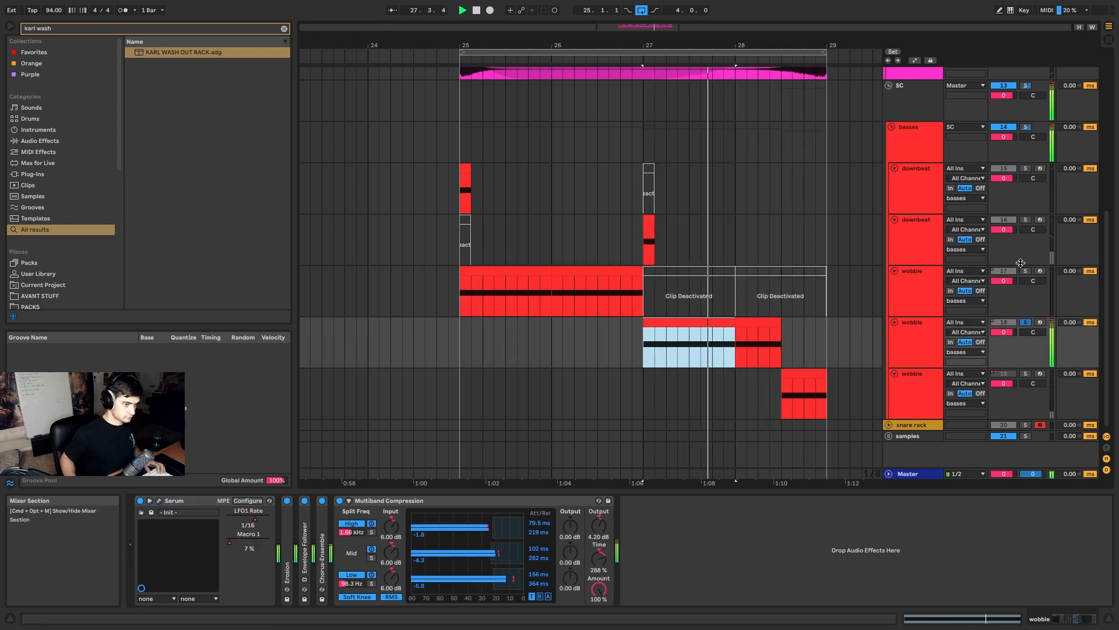
# Step: Solo the second downbeat track, replay from bar 27, and turn the solo off
pyautogui.click(1026, 220)
pyautogui.press('space')
pyautogui.press('space')
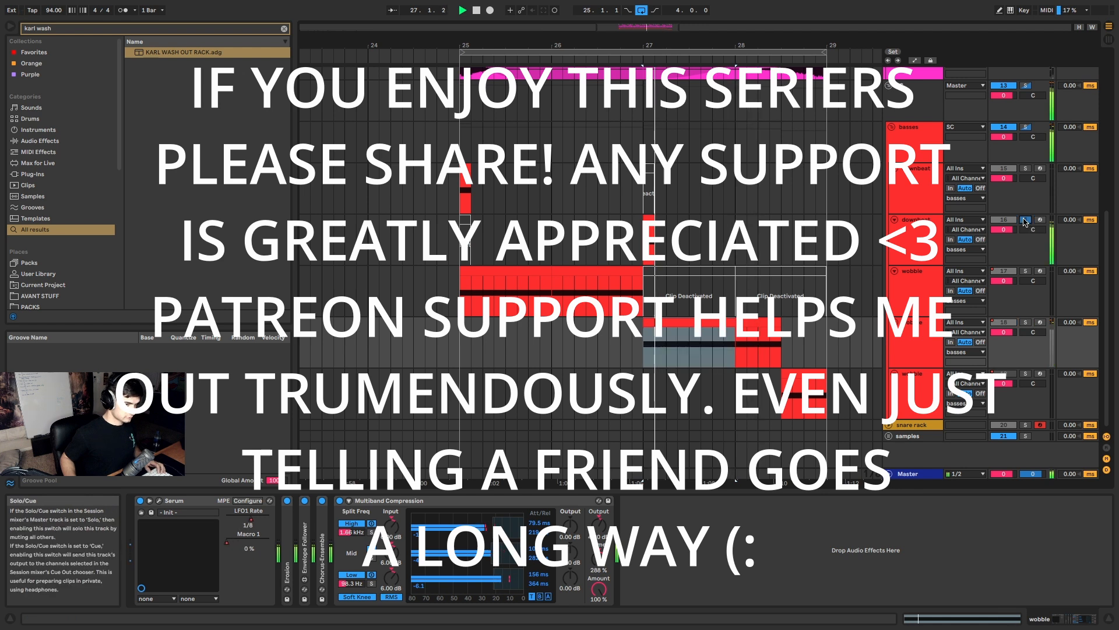
pyautogui.click(1025, 220)
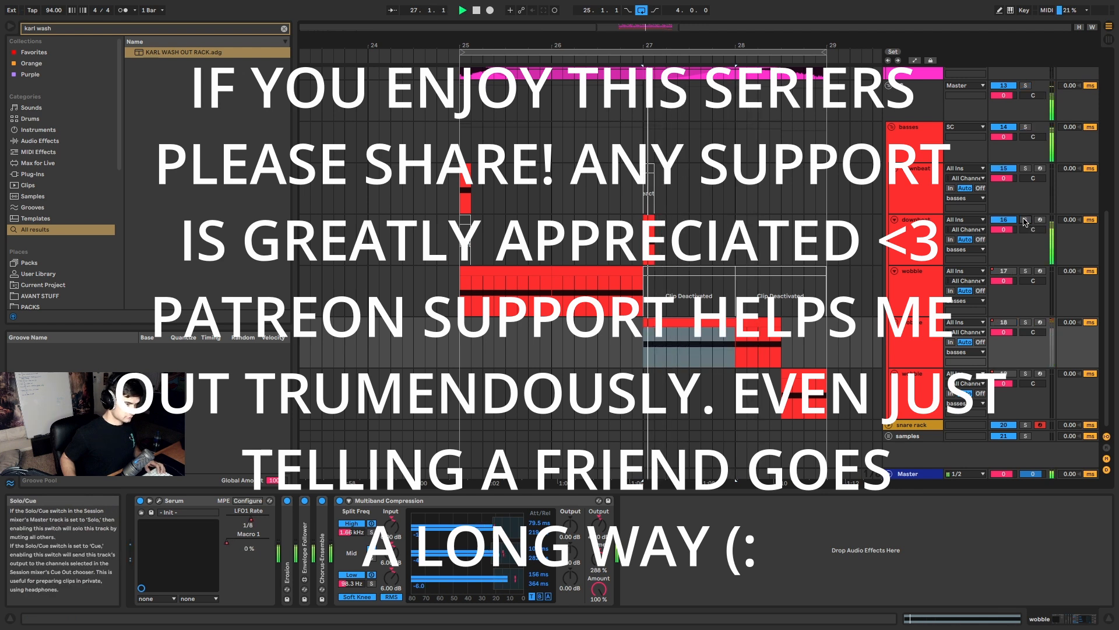
# Step: Play the full mix from bar 27 and delete the kick clip's extra tail after 27.1.2
pyautogui.scroll(5, 726, 236)
pyautogui.scroll(3, 726, 236)
pyautogui.press('space')
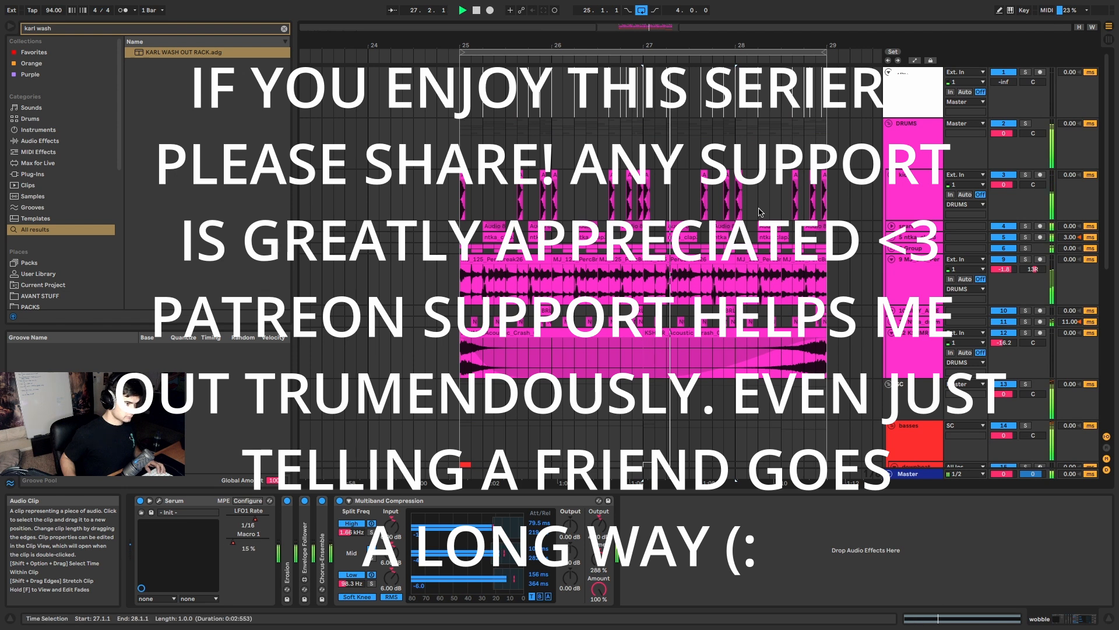
pyautogui.press('space')
pyautogui.press('space')
pyautogui.scroll(8, 657, 206)
pyautogui.moveTo(629, 197); pyautogui.dragTo(588, 191)
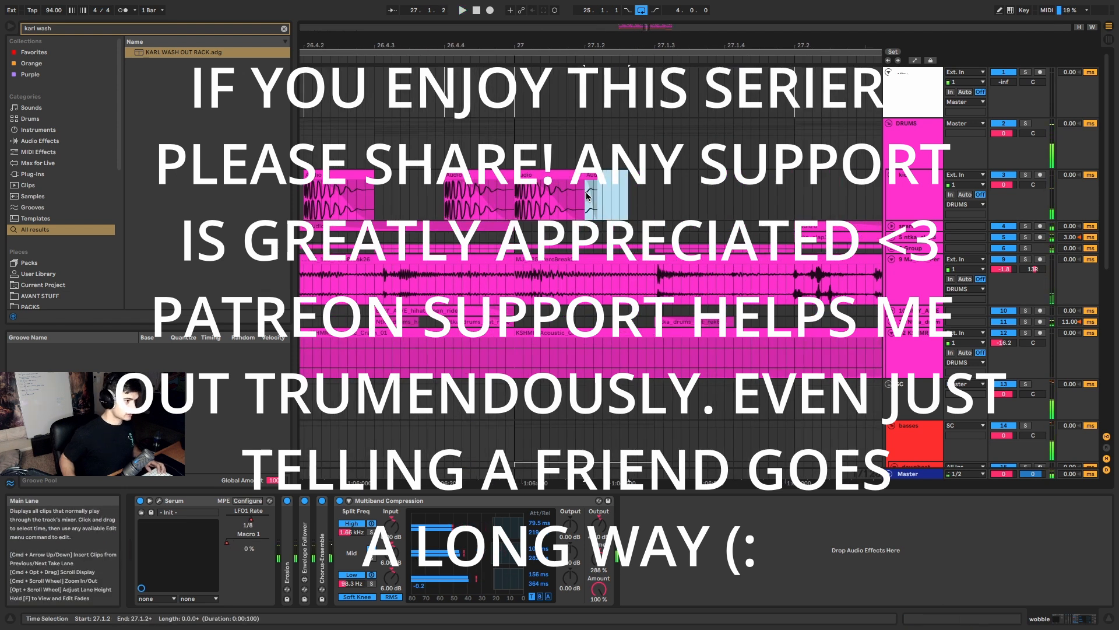
pyautogui.press('space')
pyautogui.press('Delete')
# Step: Delete the extra kick audio from 27.3.4 to 27.4.1 and from 28.1.2 to 28.1.3
pyautogui.scroll(-10, 621, 190)
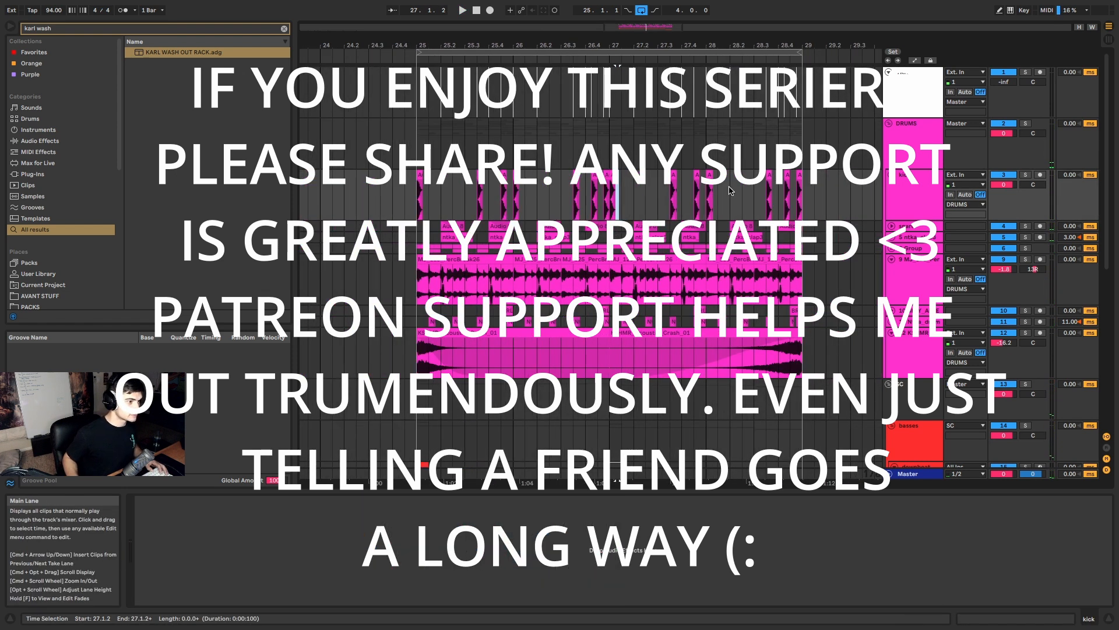
pyautogui.scroll(6, 708, 194)
pyautogui.scroll(-4, 489, 208)
pyautogui.scroll(4, 484, 210)
pyautogui.moveTo(497, 198); pyautogui.dragTo(470, 207)
pyautogui.press('Delete')
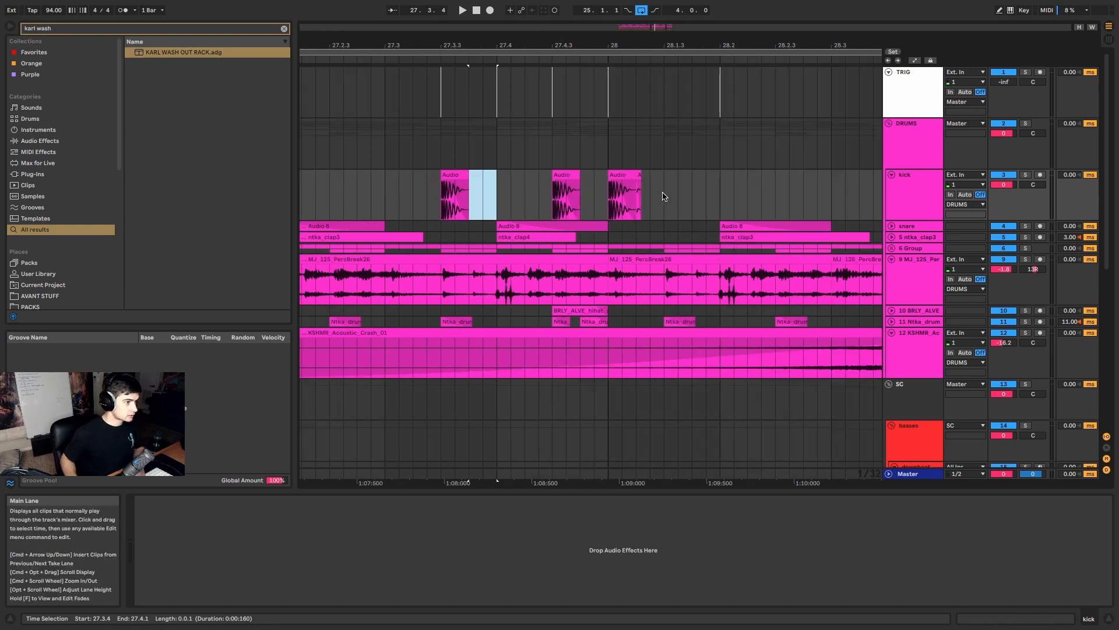
pyautogui.moveTo(665, 197); pyautogui.dragTo(640, 195)
pyautogui.press('Delete')
pyautogui.hscroll(10, 642, 192)
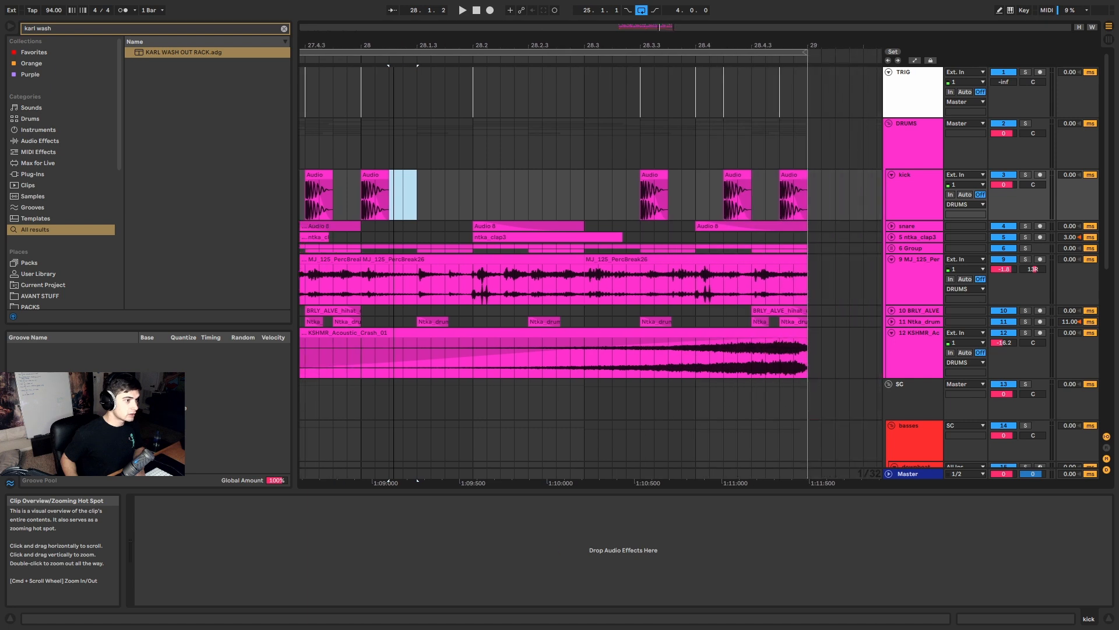
# Step: Play the drop from 26.3.3 and review the trimmed kicks together with the bass clips
pyautogui.scroll(-5, 408, 179)
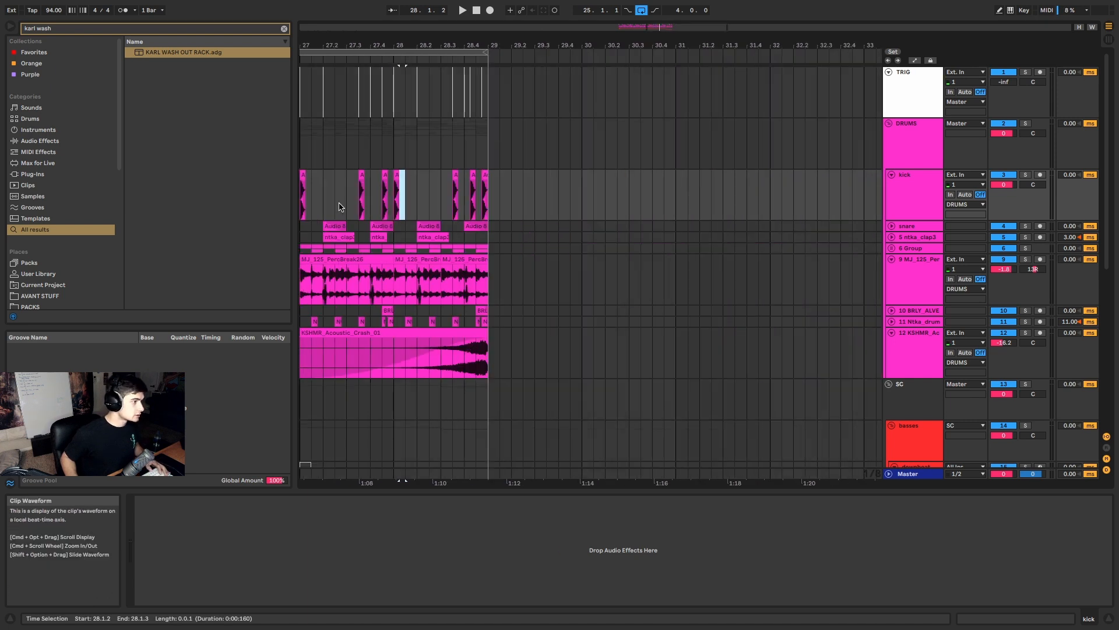
pyautogui.click(333, 203)
pyautogui.scroll(-5, 332, 203)
pyautogui.click(312, 203)
pyautogui.press('space')
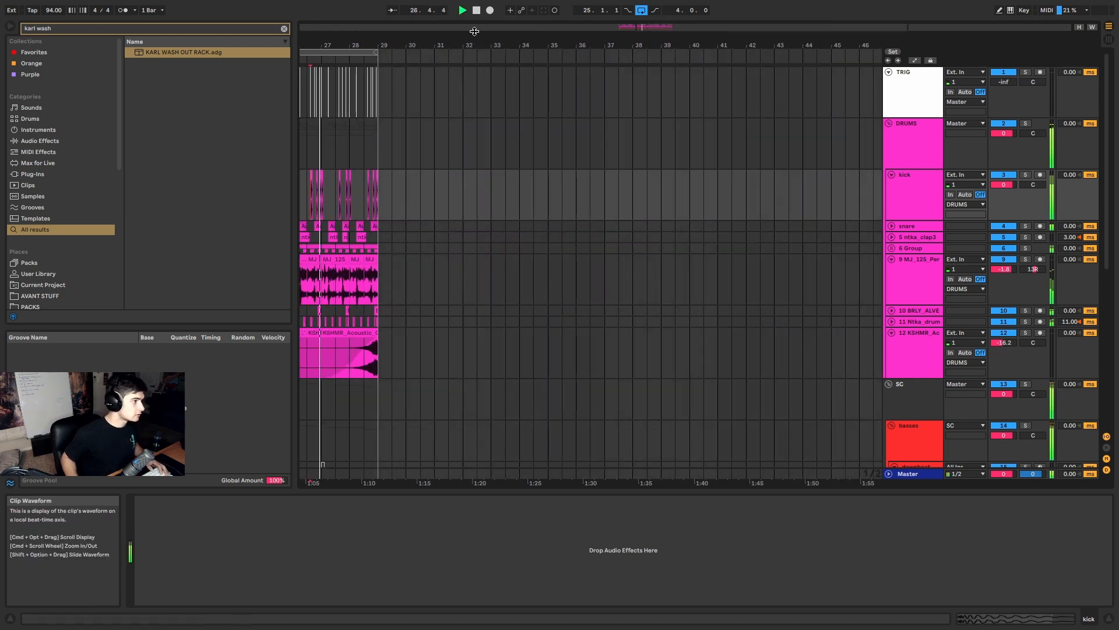
pyautogui.moveTo(651, 27); pyautogui.dragTo(585, 41)
pyautogui.scroll(-6, 484, 245)
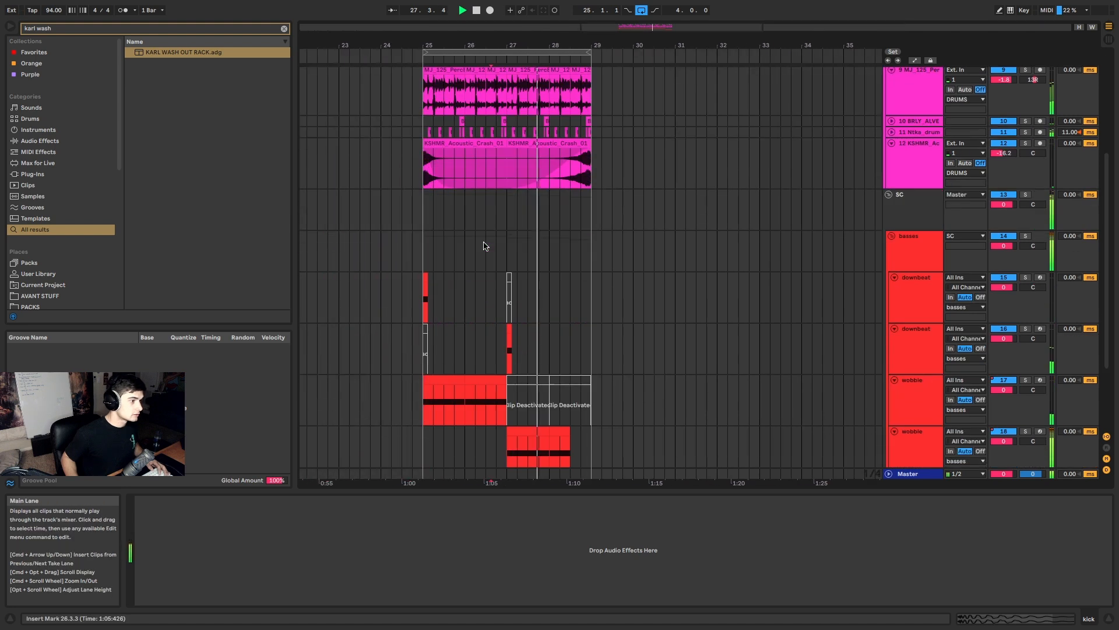
pyautogui.scroll(-3, 484, 245)
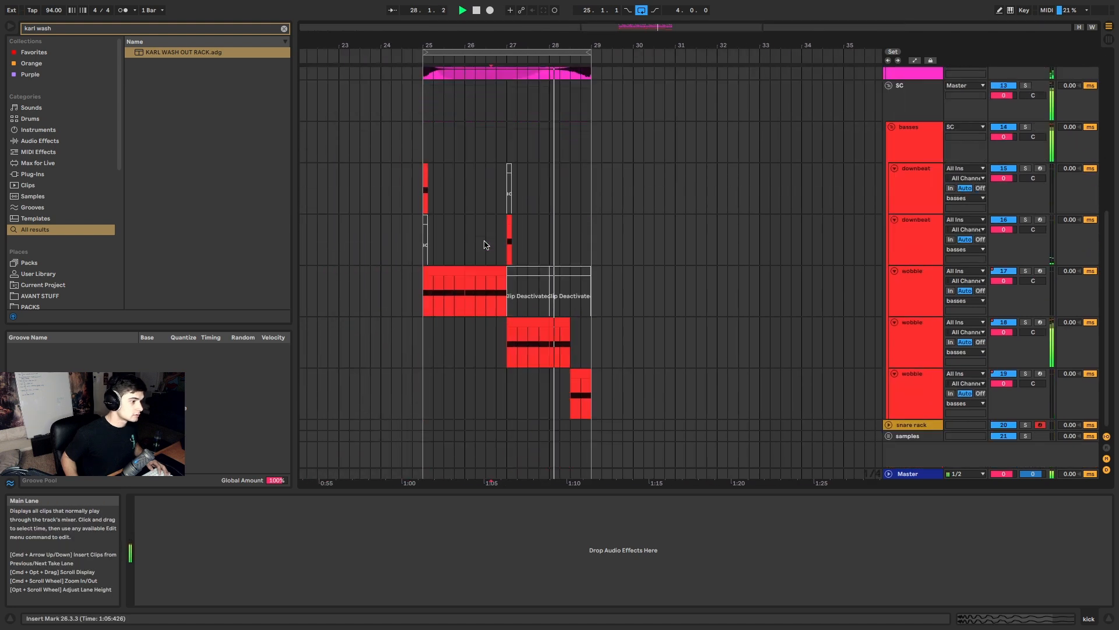
pyautogui.click(532, 324)
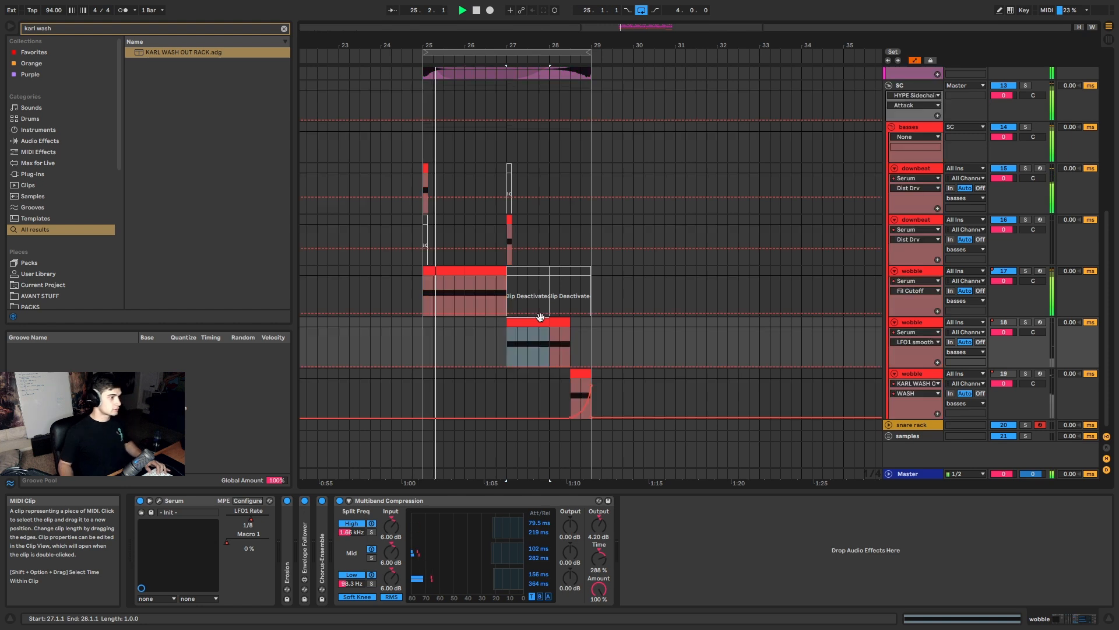
# Step: Fold all the wobble and downbeat tracks inside the basses group
pyautogui.click(894, 270)
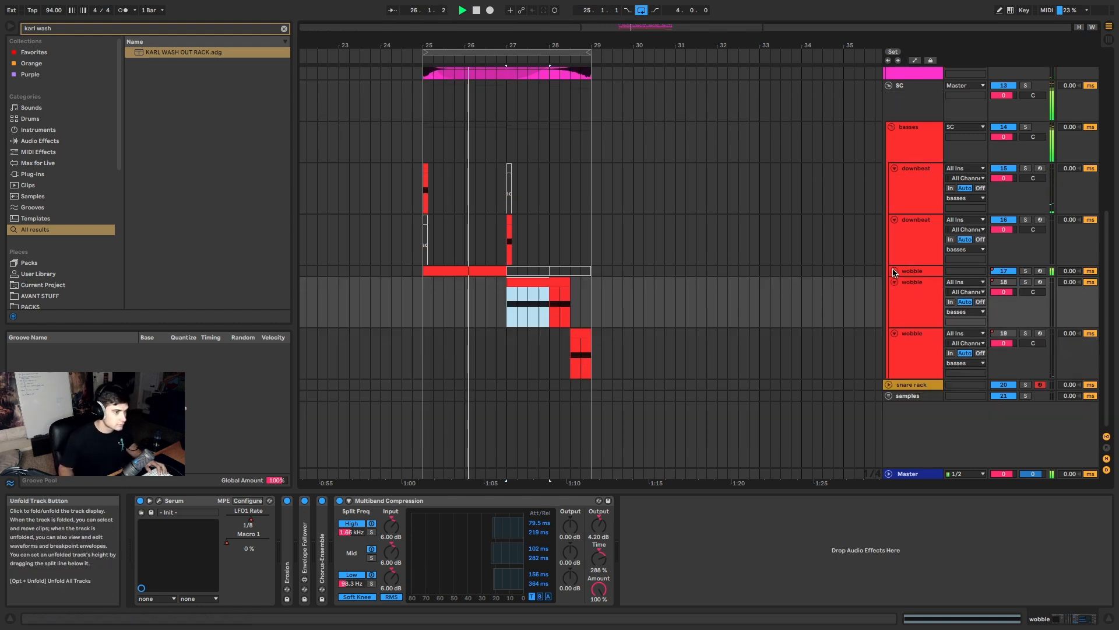
pyautogui.click(894, 292)
pyautogui.click(894, 333)
pyautogui.click(894, 281)
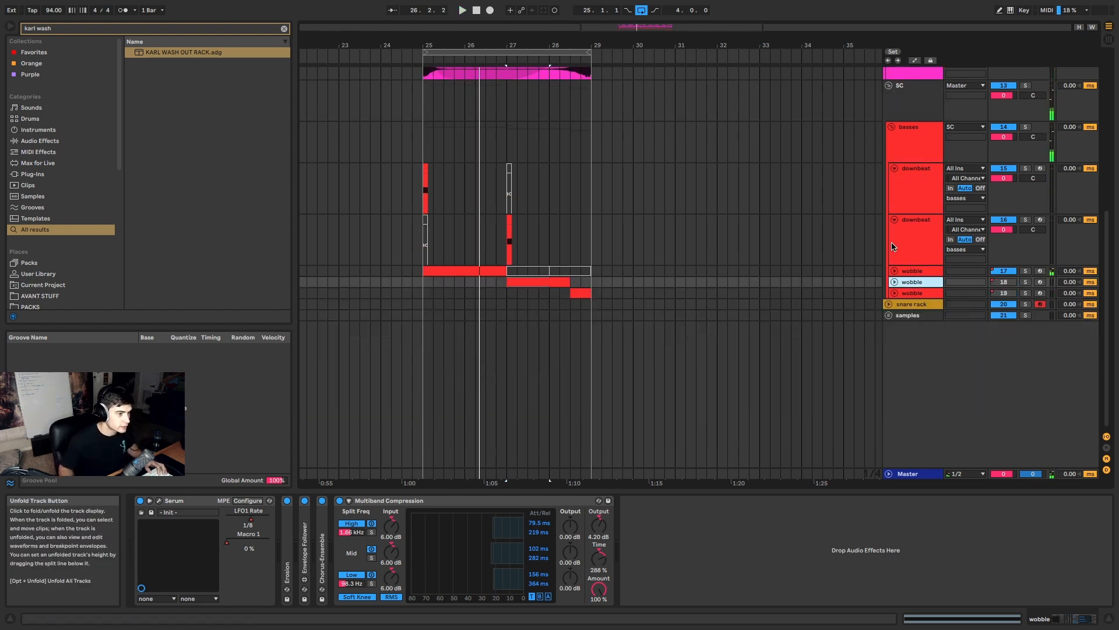
pyautogui.click(894, 211)
pyautogui.click(894, 169)
pyautogui.click(893, 179)
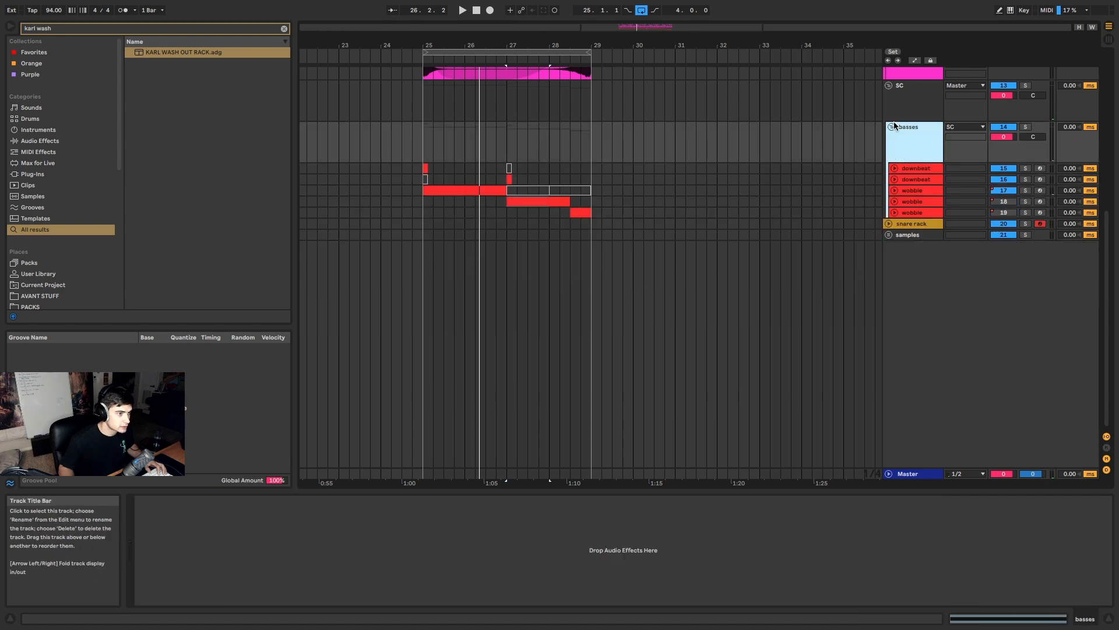
# Step: Fold the kick, percussion break and crash tracks inside the DRUMS group
pyautogui.moveTo(647, 27); pyautogui.dragTo(795, 270)
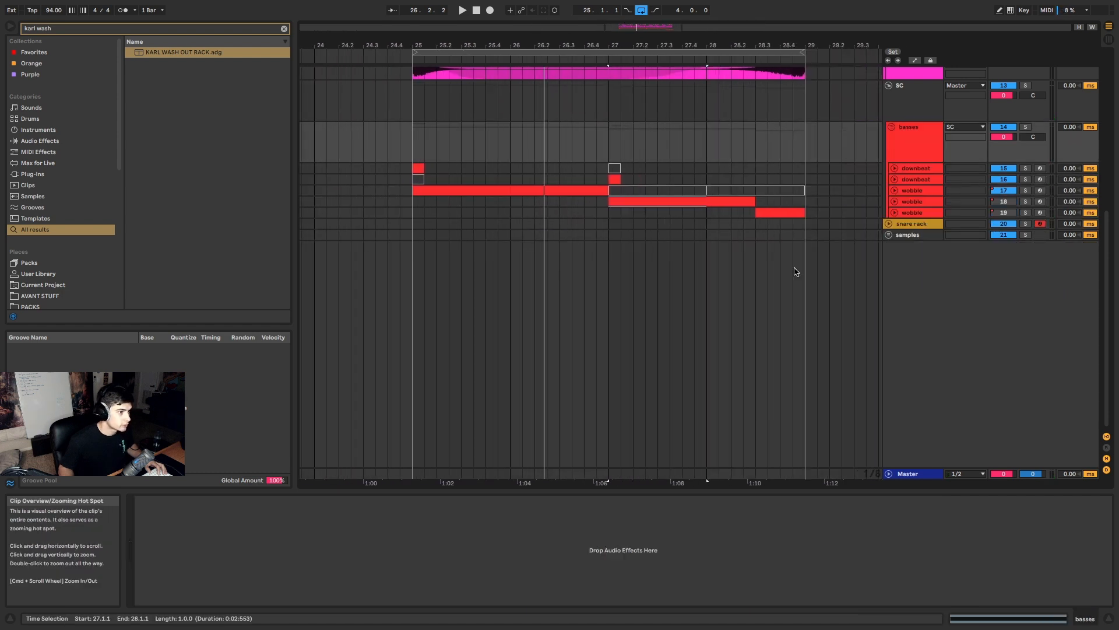
pyautogui.scroll(8, 651, 181)
pyautogui.scroll(3, 652, 181)
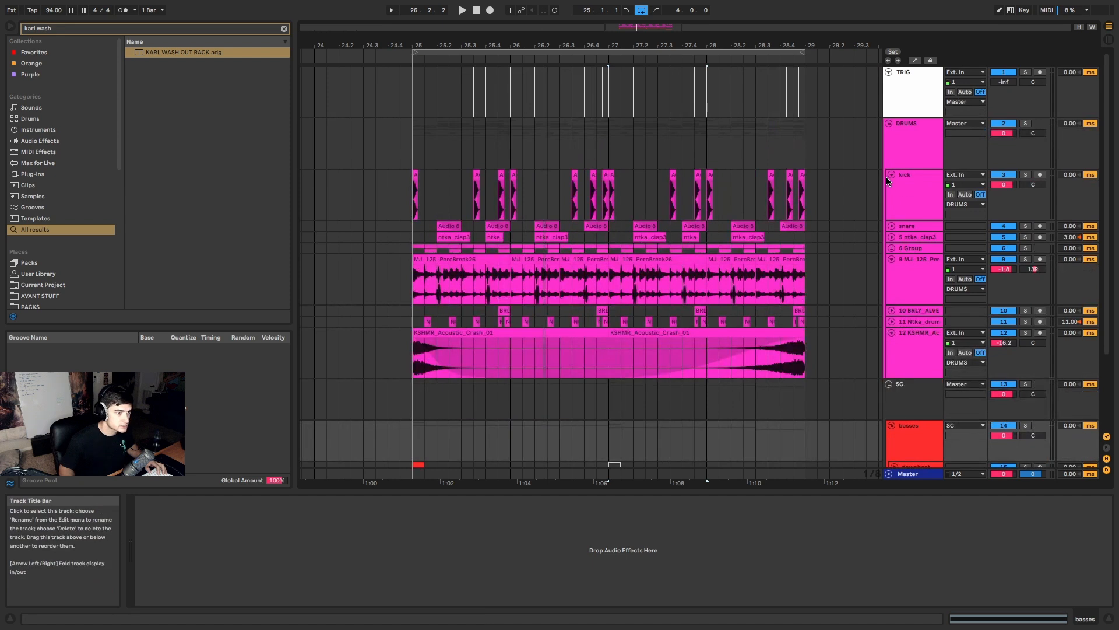
pyautogui.click(891, 175)
pyautogui.click(891, 219)
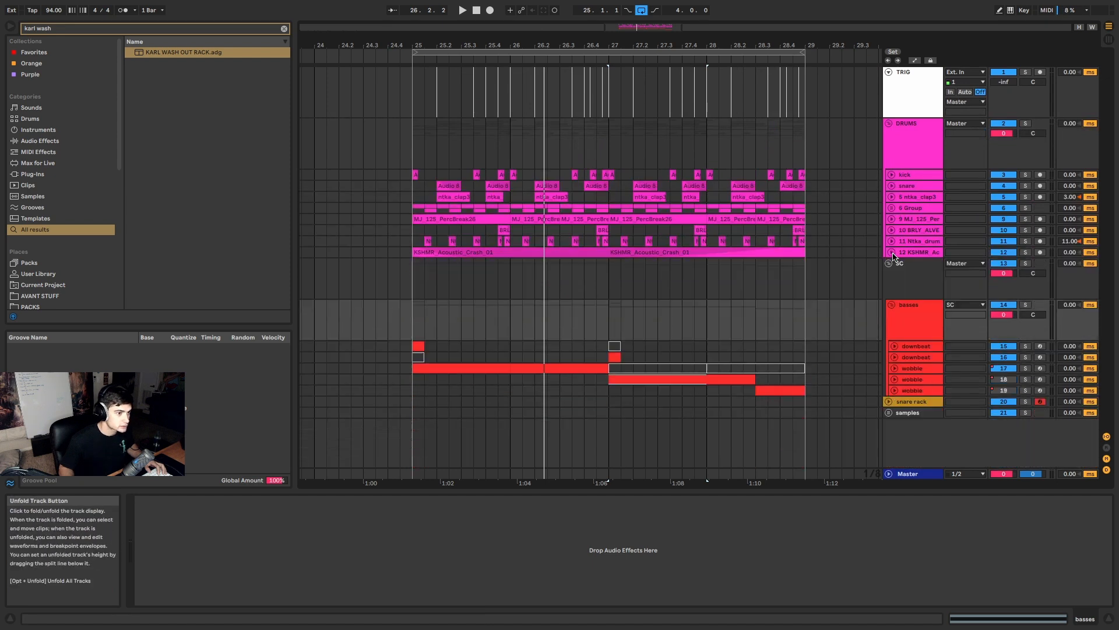
pyautogui.click(891, 252)
# Step: Insert an audio track below the basses group and place it in a new group named fx
pyautogui.click(926, 327)
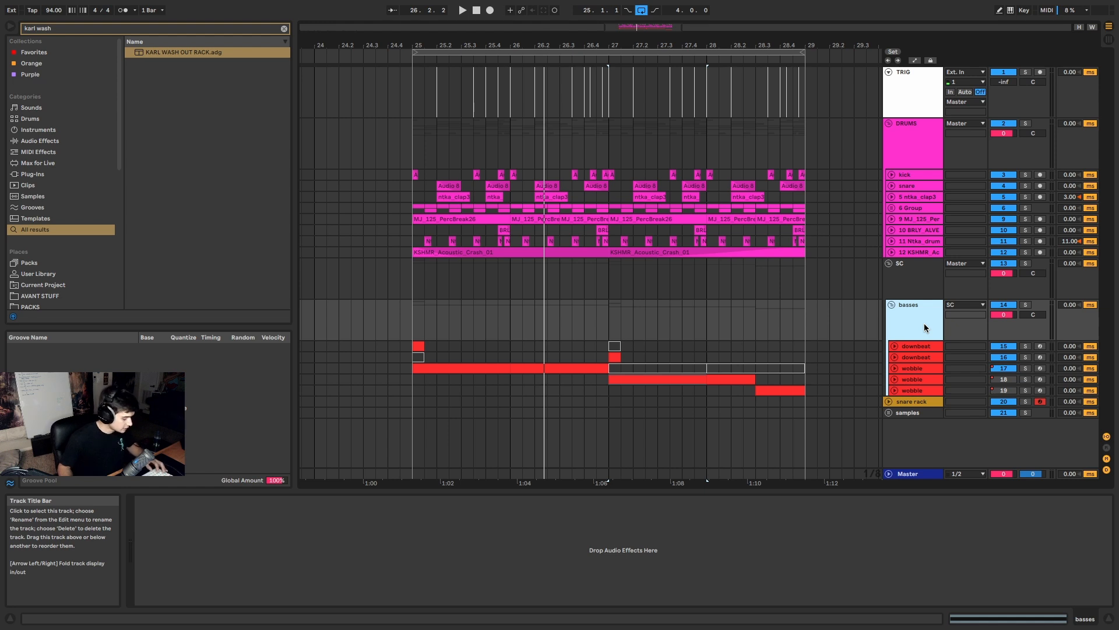
pyautogui.hotkey('ctrl', 't')
pyautogui.hotkey('ctrl', 'g')
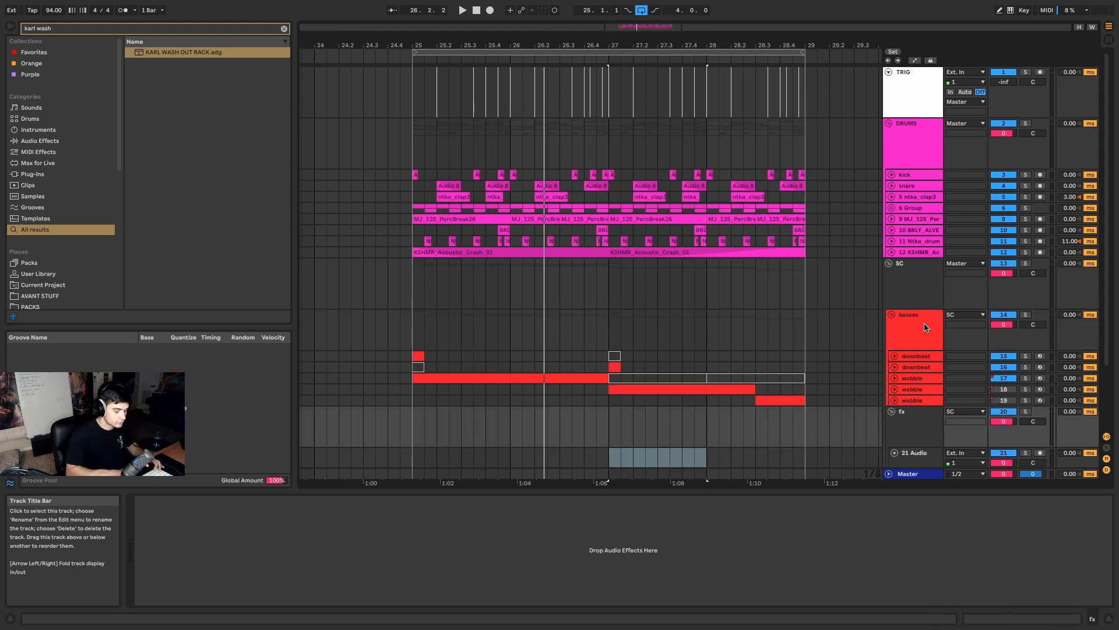
# Step: Set the fx group's track color to blue
pyautogui.scroll(-3, 924, 328)
pyautogui.rightClick(921, 348)
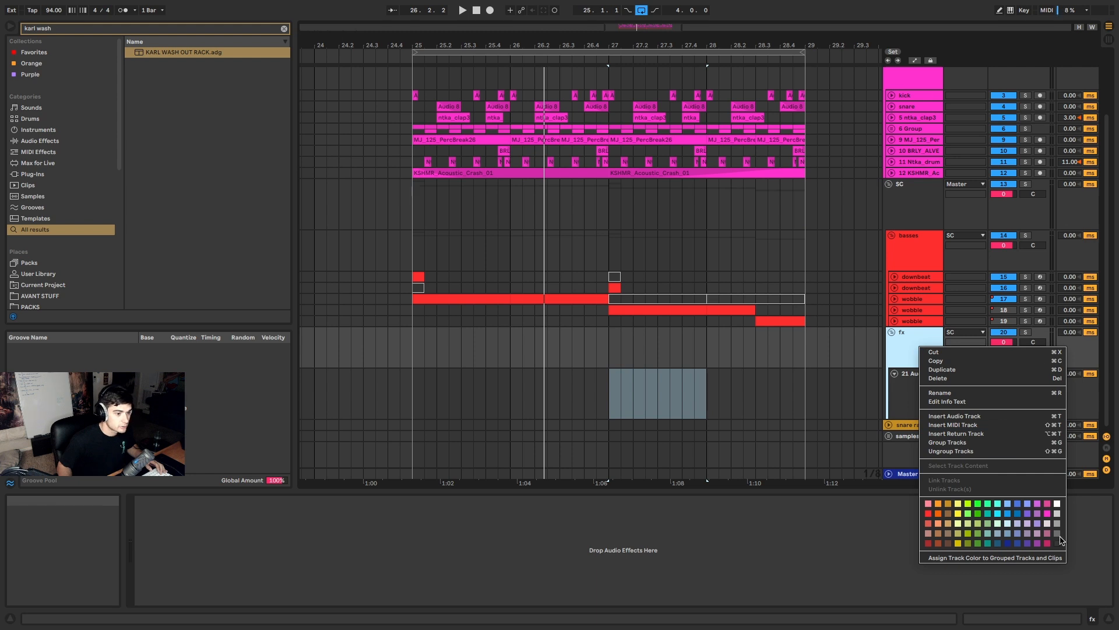
pyautogui.click(1011, 514)
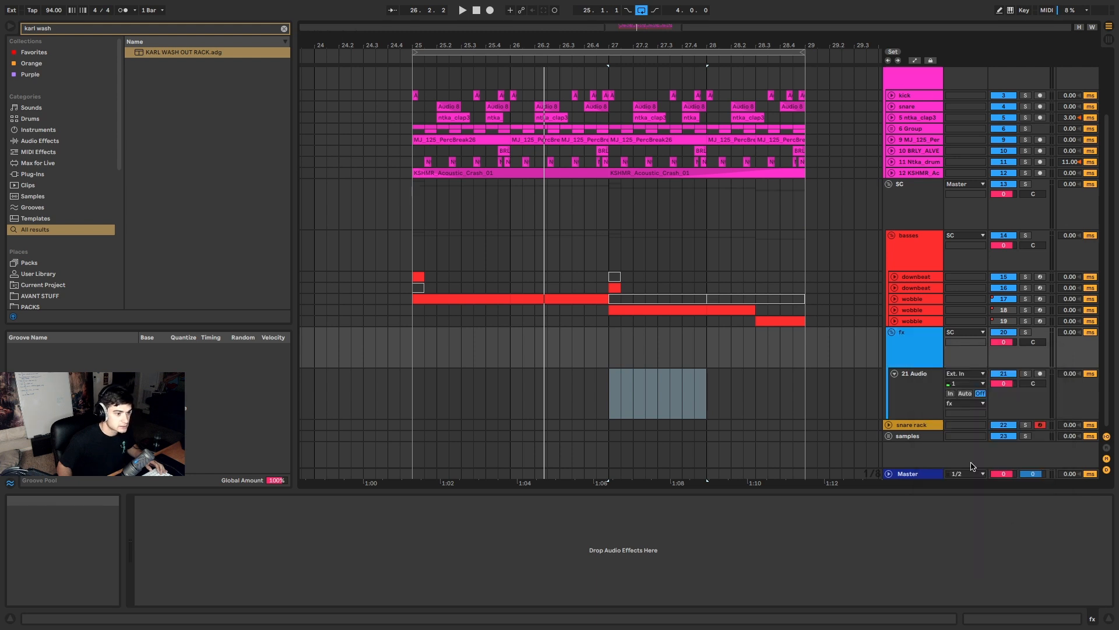
# Step: Apply the fx group's blue color to the audio track inside it and select that track
pyautogui.rightClick(921, 362)
pyautogui.click(966, 571)
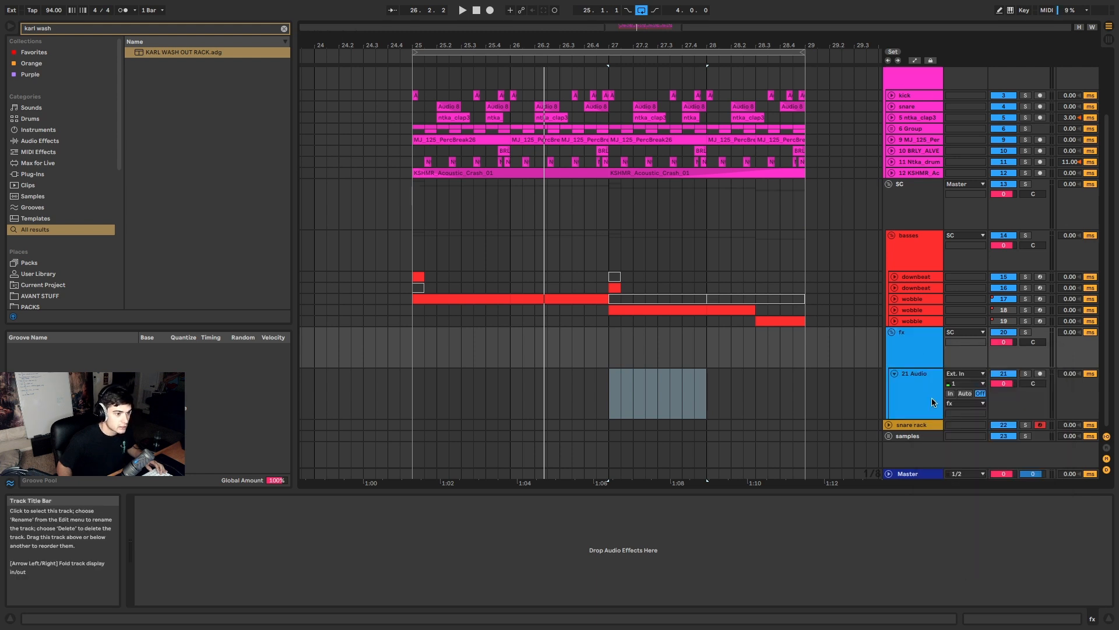
pyautogui.click(927, 392)
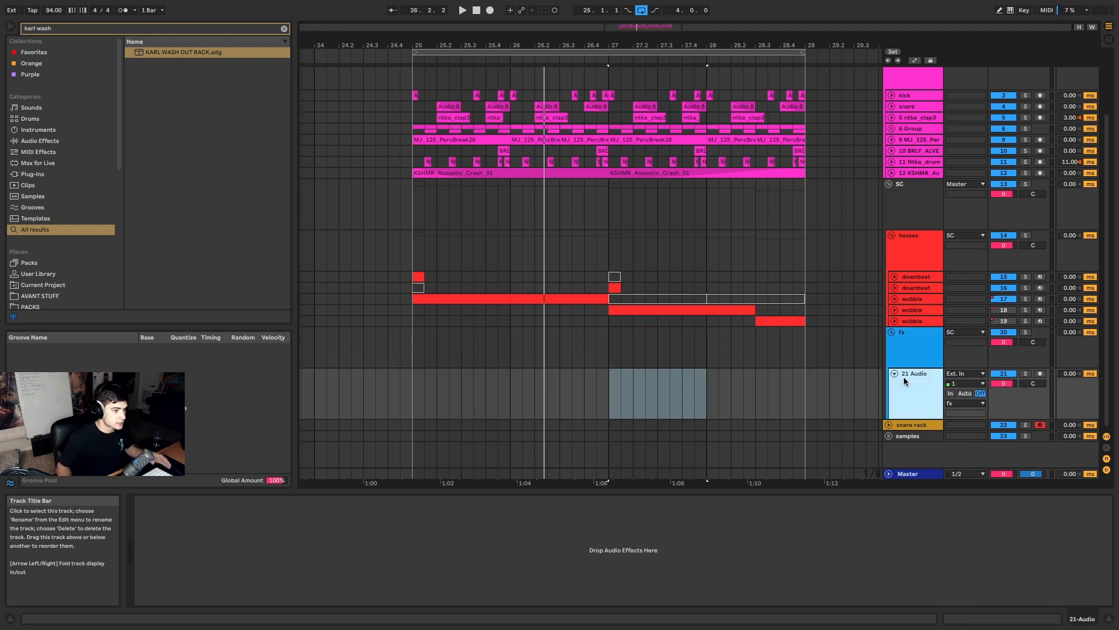
# Step: Find XLNT-Riddim Riot Foley Glass Break 01.wav with the search term glass, place it at bar 25 on the audio track and fade it out
pyautogui.hotkey('ctrl', 'f')
pyautogui.write('glass')
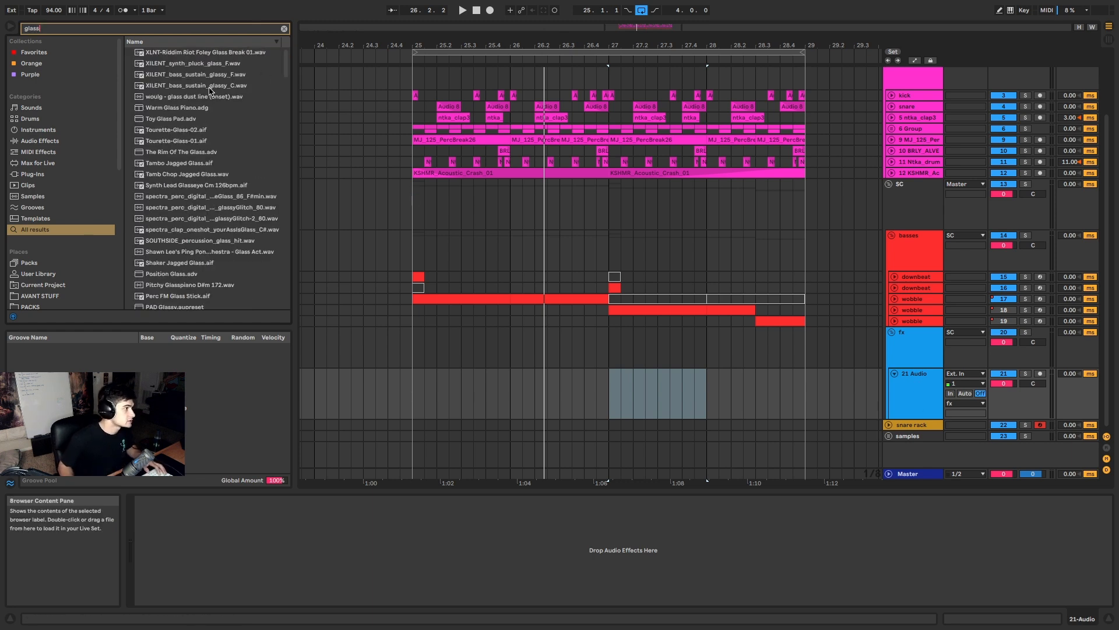
pyautogui.click(225, 51)
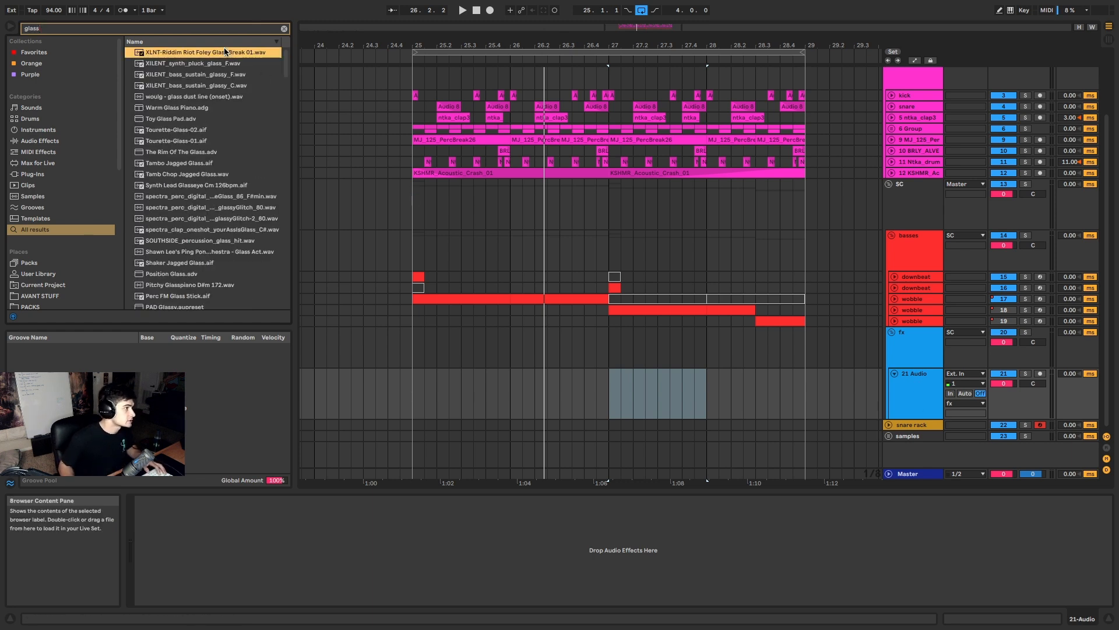
pyautogui.moveTo(210, 55); pyautogui.dragTo(421, 389)
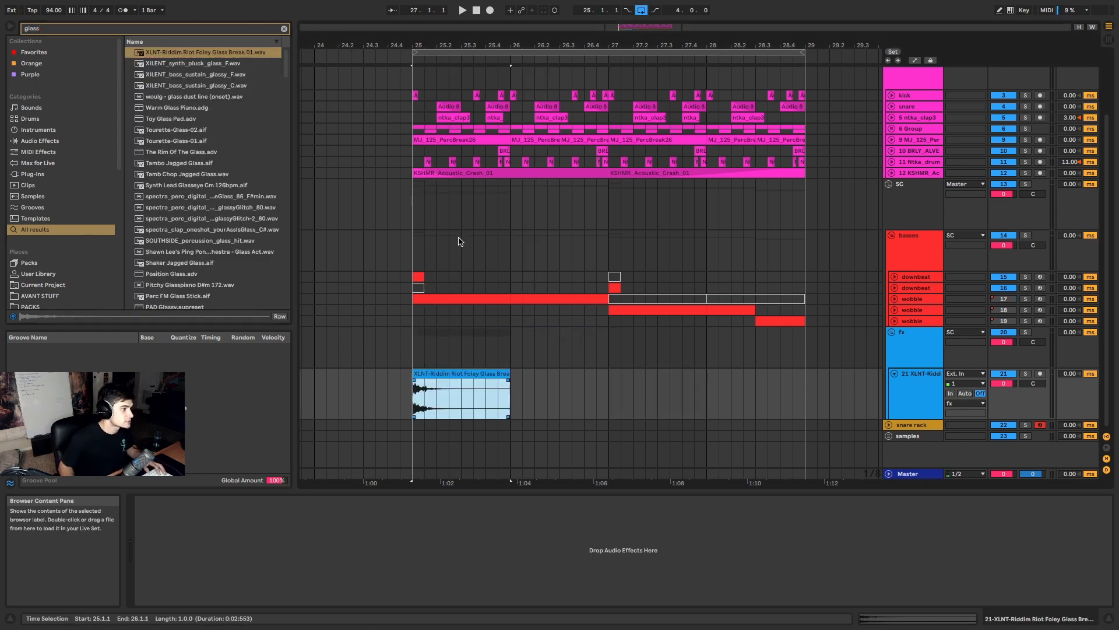
pyautogui.moveTo(510, 380); pyautogui.dragTo(378, 381)
pyautogui.click(471, 373)
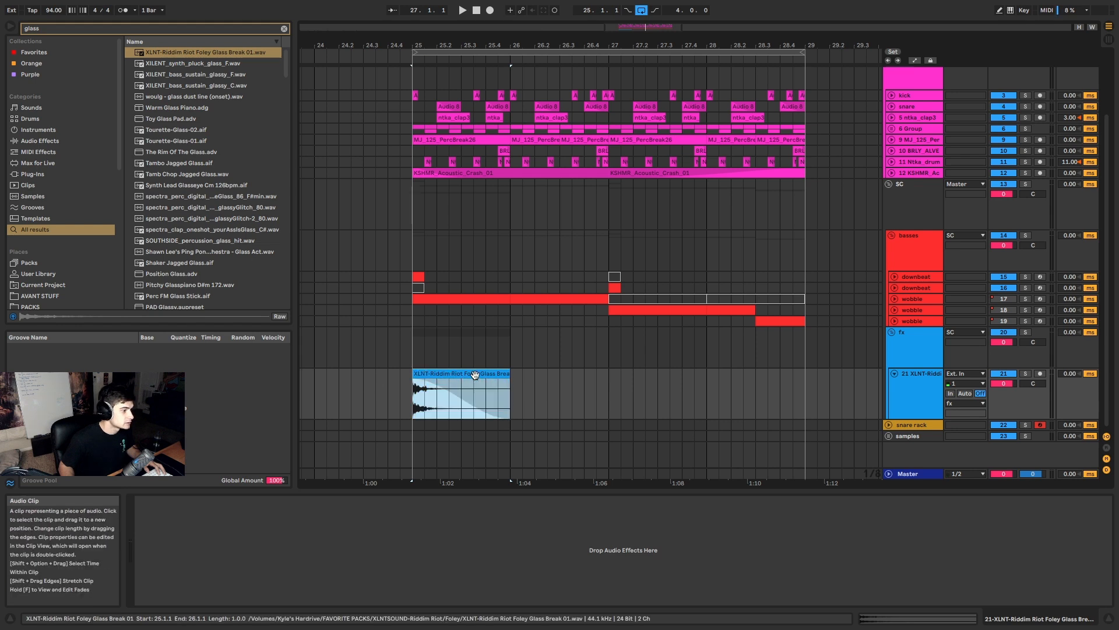
# Step: Copy the faded glass break clip to bar 27 and lower its track volume to -3.2 dB
pyautogui.press('space')
pyautogui.moveTo(465, 388); pyautogui.dragTo(656, 380)
pyautogui.click(640, 380)
pyautogui.click(632, 372)
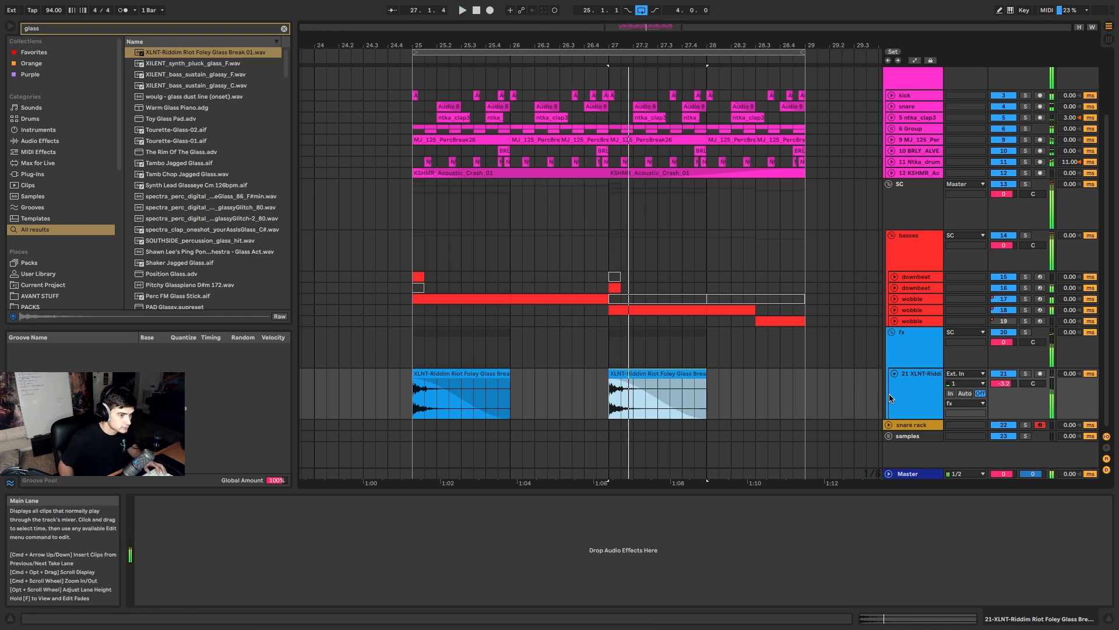
# Step: Insert another audio track below the glass break track in the fx group and search the browser for riser
pyautogui.click(919, 392)
pyautogui.hotkey('ctrl', 't')
pyautogui.hotkey('ctrl', 'f')
pyautogui.write('riser')
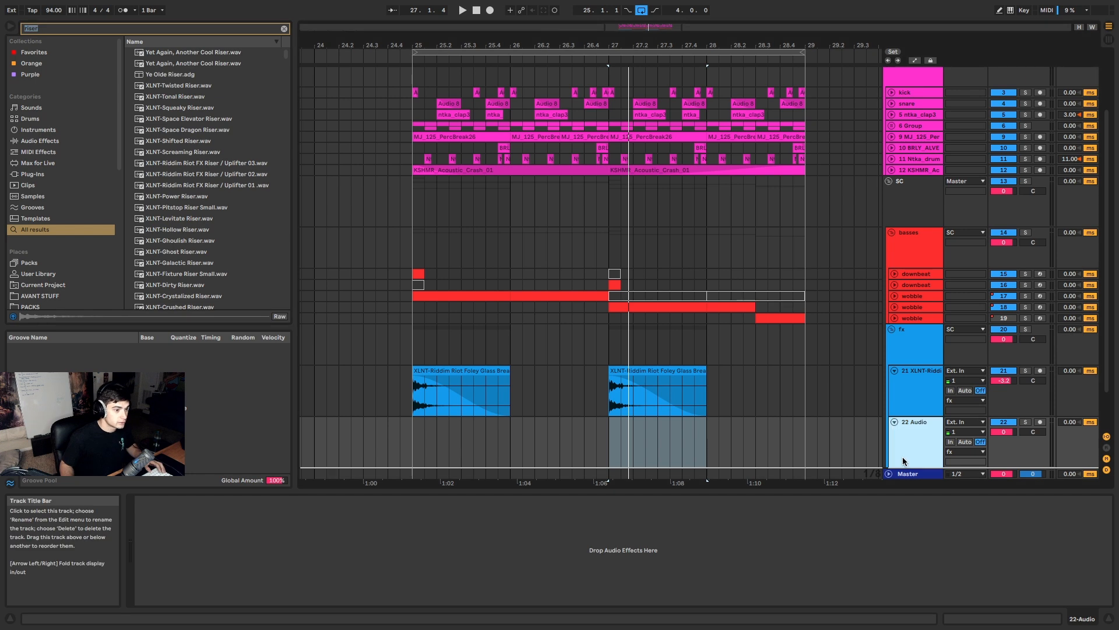
# Step: Freeze the second downbeat track and copy its frozen clip from bar 27 to bar 25 on the new fx audio track
pyautogui.click(895, 284)
pyautogui.click(908, 300)
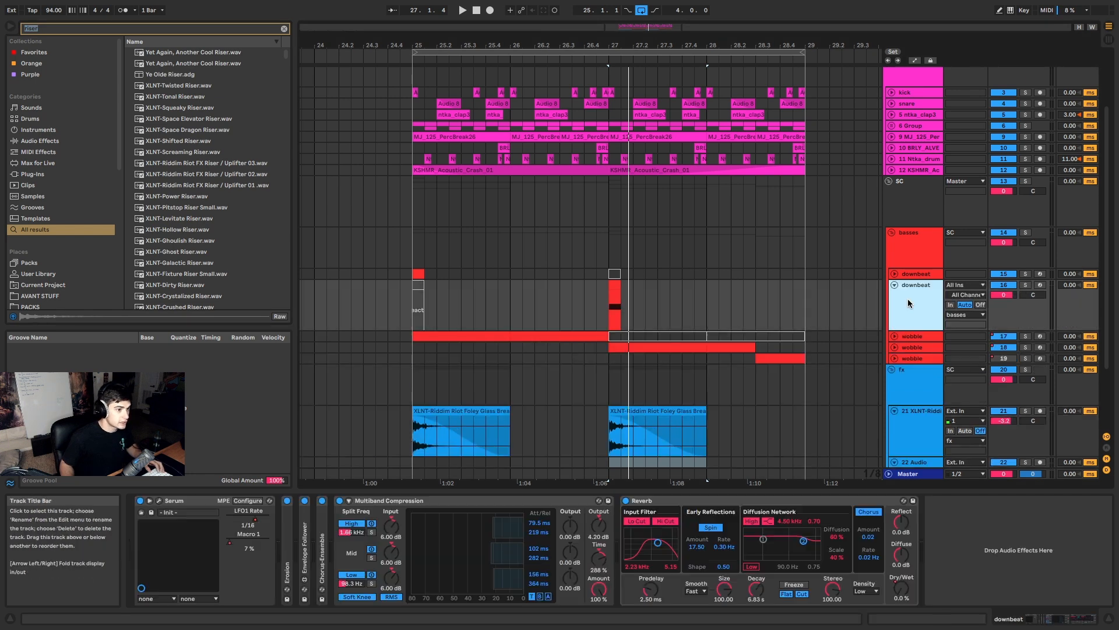
pyautogui.rightClick(911, 302)
pyautogui.click(920, 369)
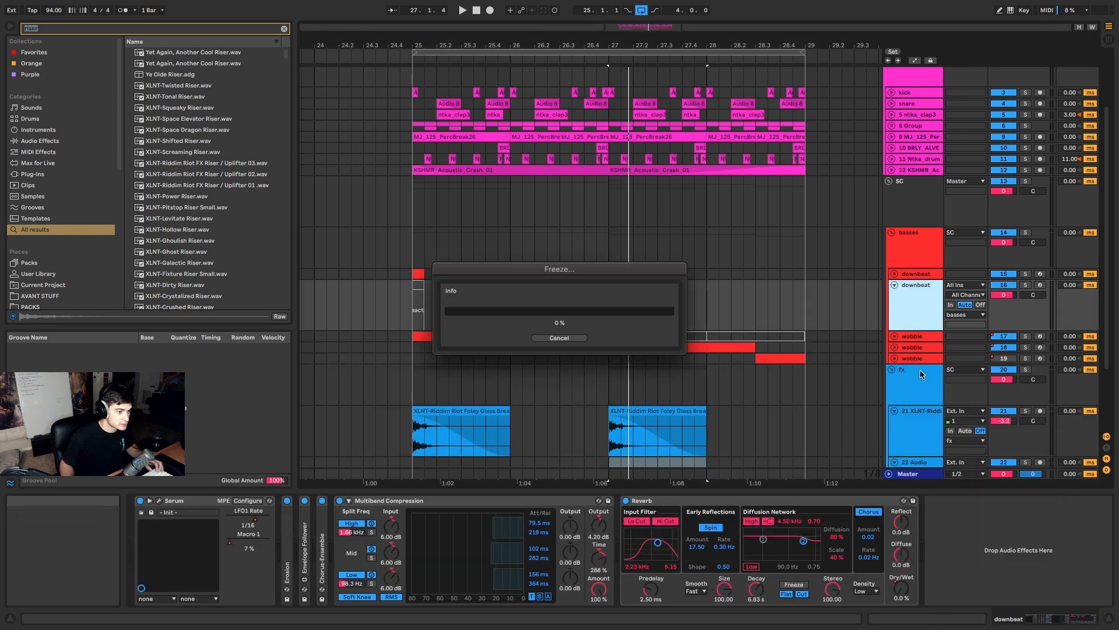
pyautogui.scroll(-3, 710, 331)
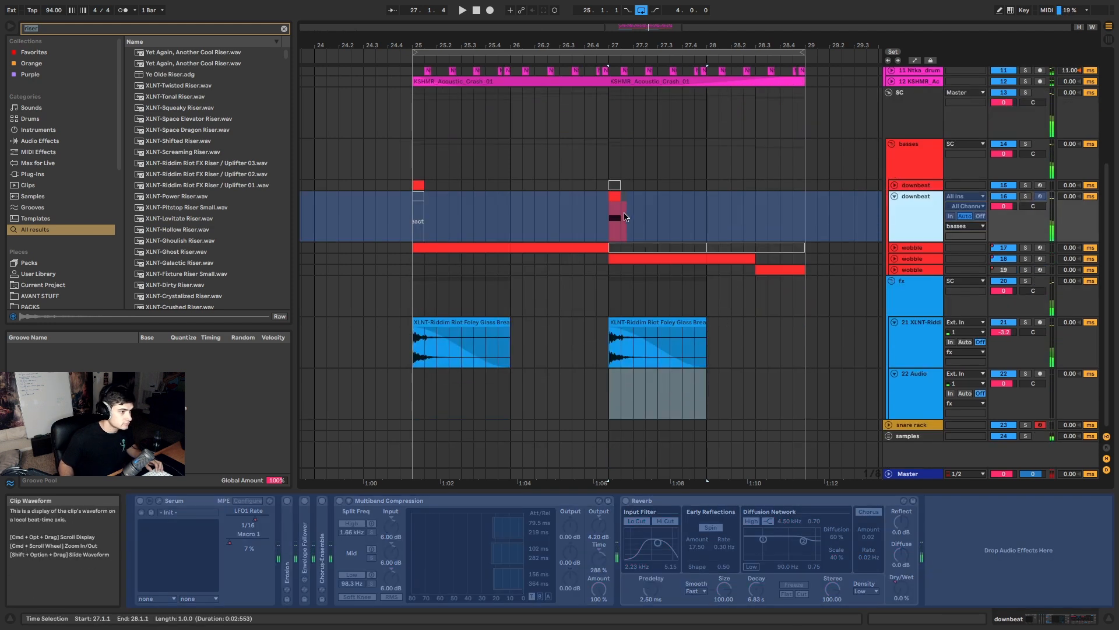
pyautogui.moveTo(617, 194); pyautogui.dragTo(417, 394)
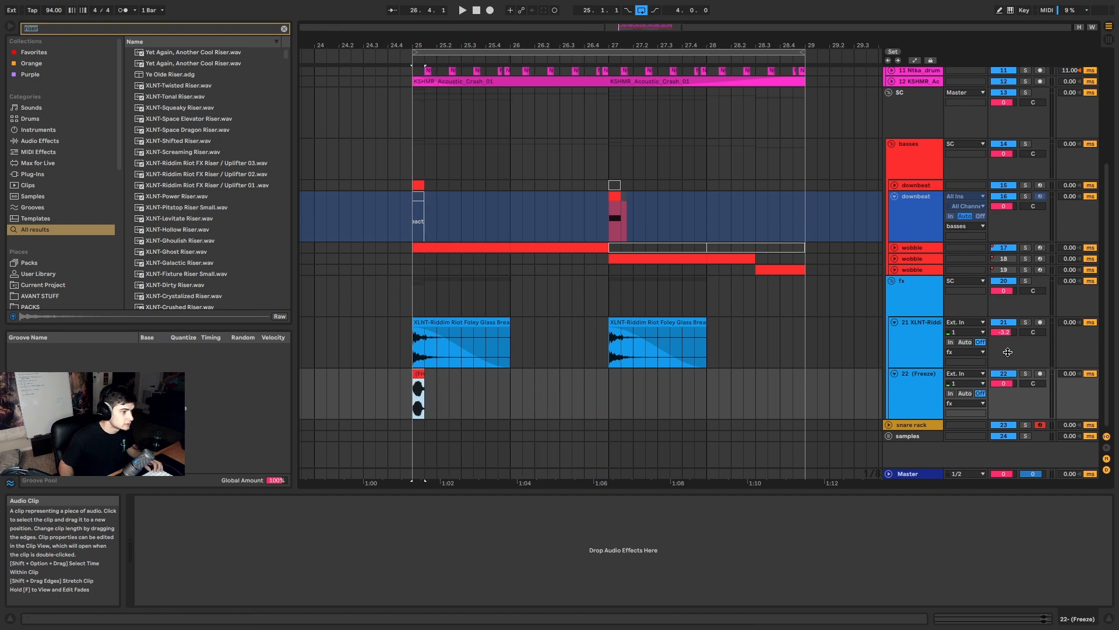
# Step: Solo the new fx audio track and listen to the frozen downbeat clip
pyautogui.click(1026, 375)
pyautogui.press('space')
pyautogui.press('space')
pyautogui.press('space')
pyautogui.press('space')
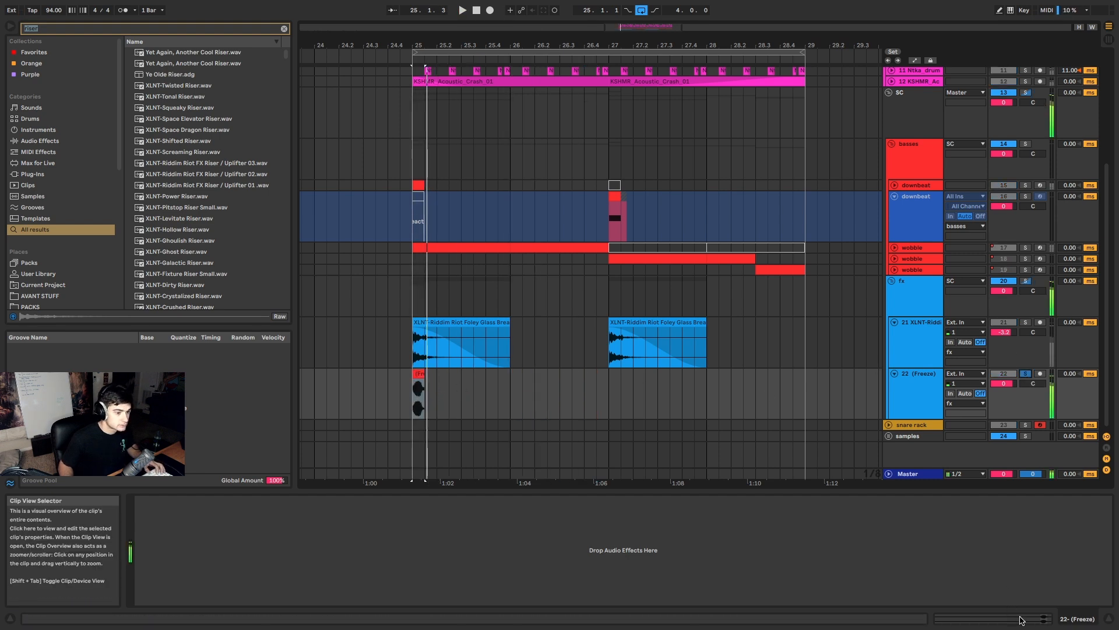
# Step: Stretch the frozen downbeat clip by doubling its tempo to 752 BPM, extend it to 26.3.3 and consolidate it
pyautogui.click(1022, 619)
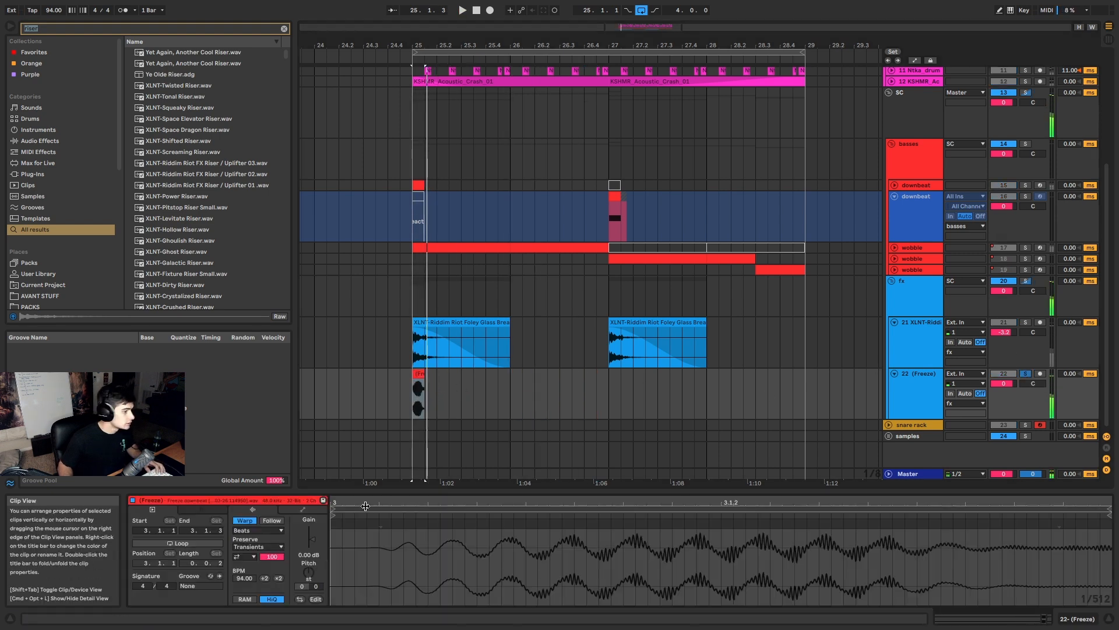
pyautogui.click(278, 578)
pyautogui.click(278, 578)
pyautogui.click(278, 578)
pyautogui.moveTo(504, 372); pyautogui.dragTo(575, 373)
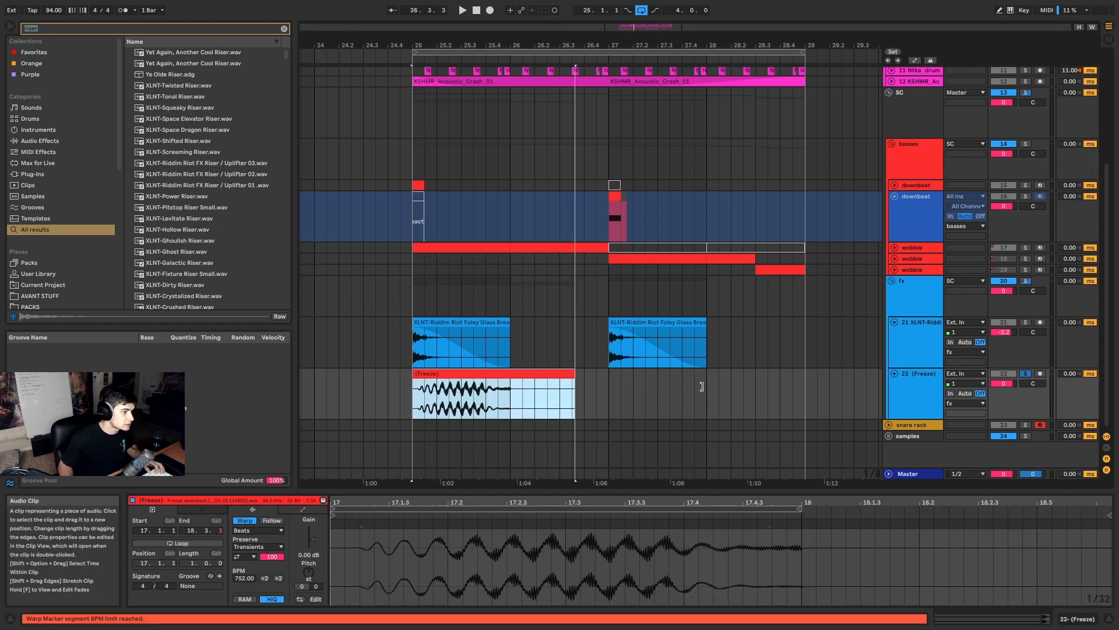
pyautogui.press('super+j')
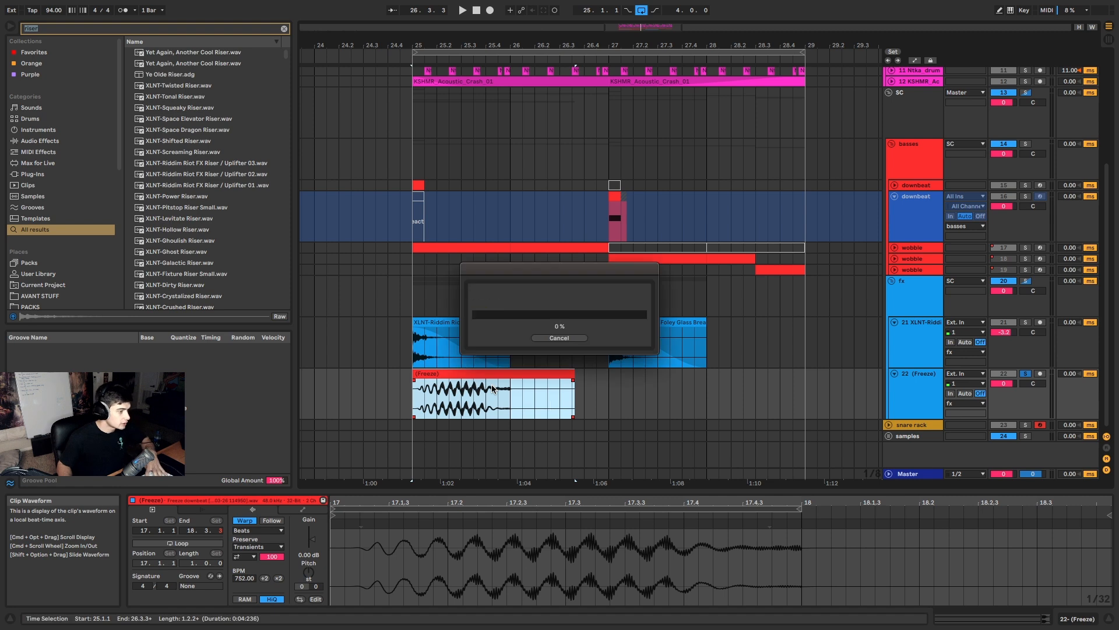
# Step: Set the consolidated clip to 376 BPM and its warp mode to Texture with a Grain Size of 263
pyautogui.click(274, 578)
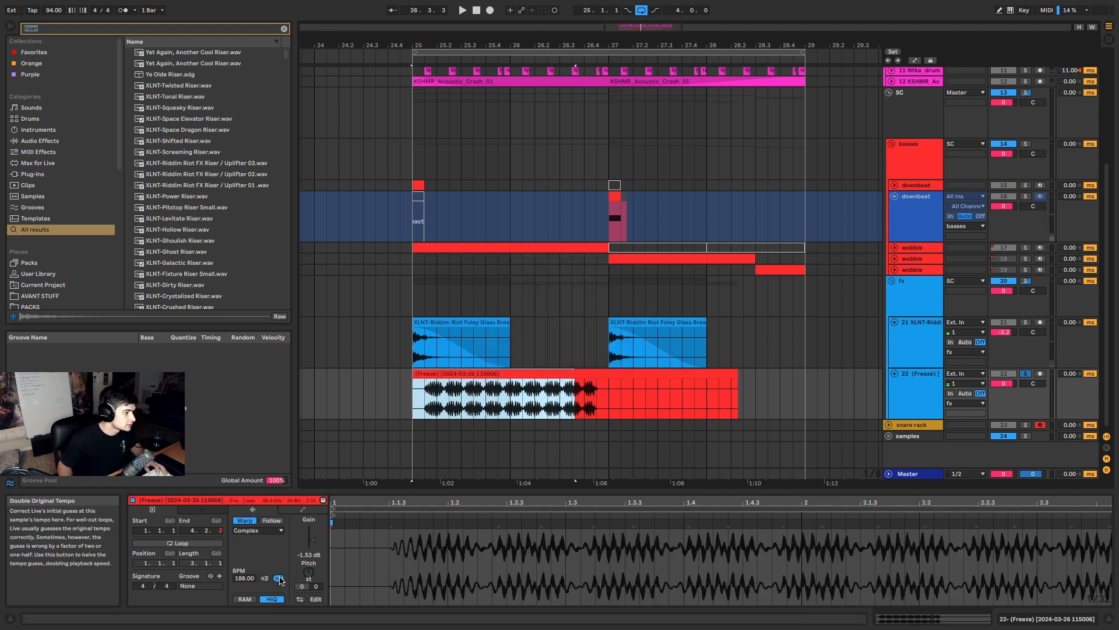
pyautogui.click(274, 578)
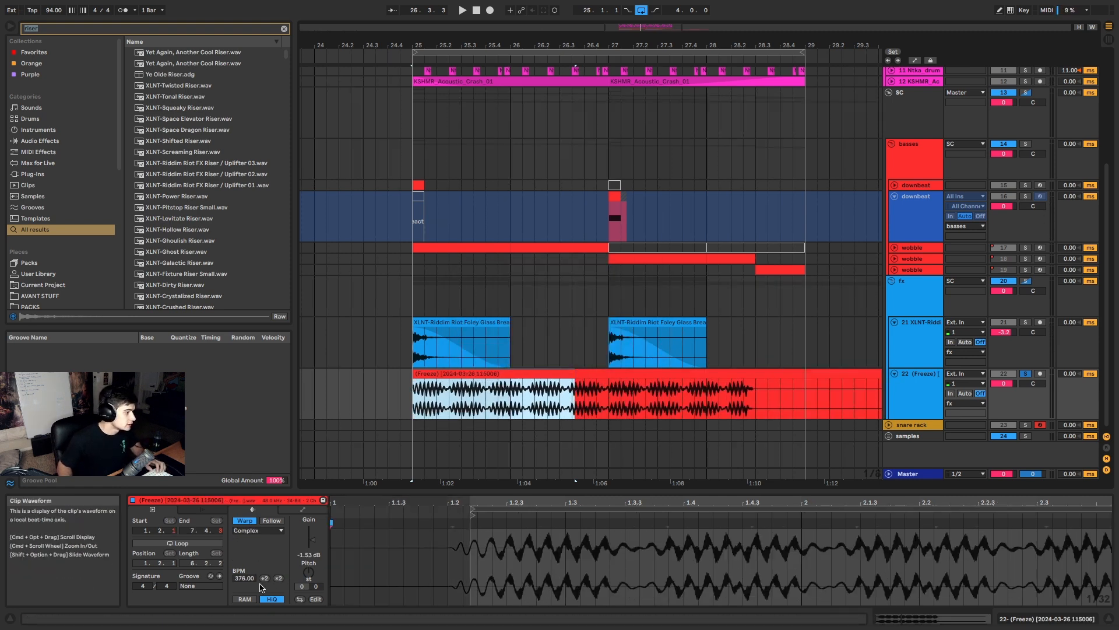
pyautogui.click(264, 530)
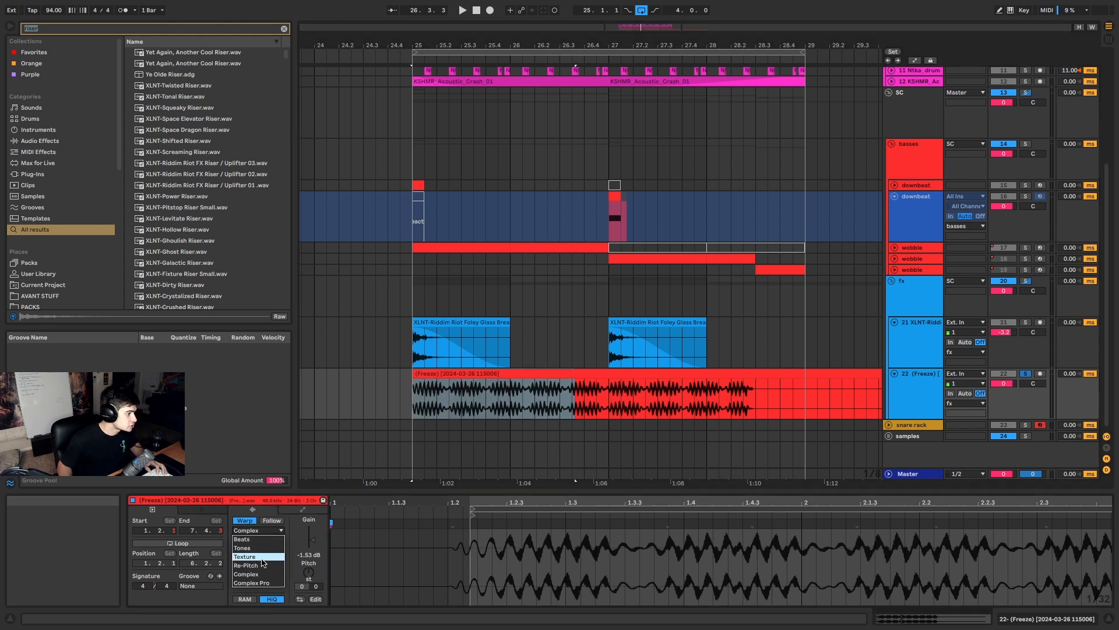
pyautogui.click(272, 546)
pyautogui.press('space')
pyautogui.moveTo(271, 561); pyautogui.dragTo(271, 521)
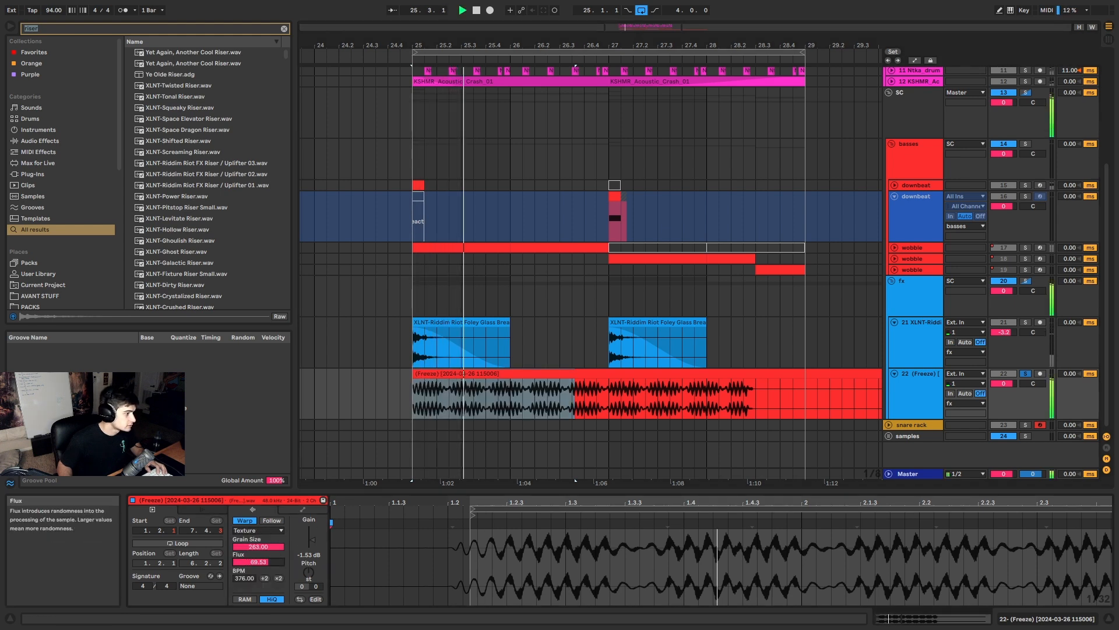
# Step: Audition the clip transposed to +48 and -28 semitones, settle on -5 semitones and set Flux to 100
pyautogui.press('space')
pyautogui.press('space')
pyautogui.moveTo(310, 574); pyautogui.dragTo(309, 545)
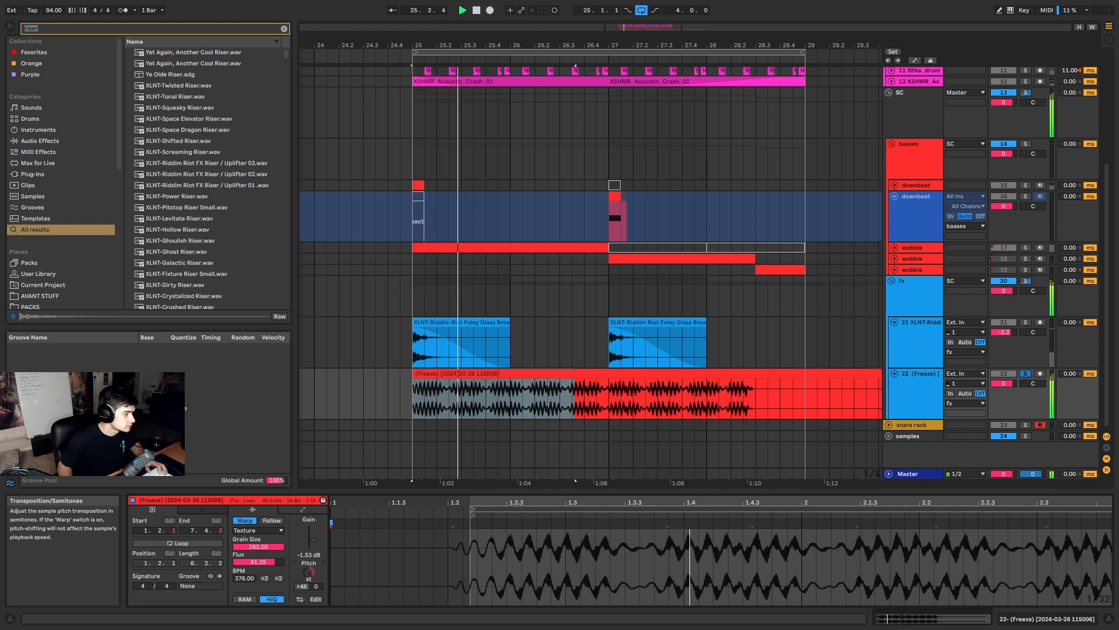
pyautogui.press('space')
pyautogui.press('space')
pyautogui.moveTo(309, 573); pyautogui.dragTo(309, 616)
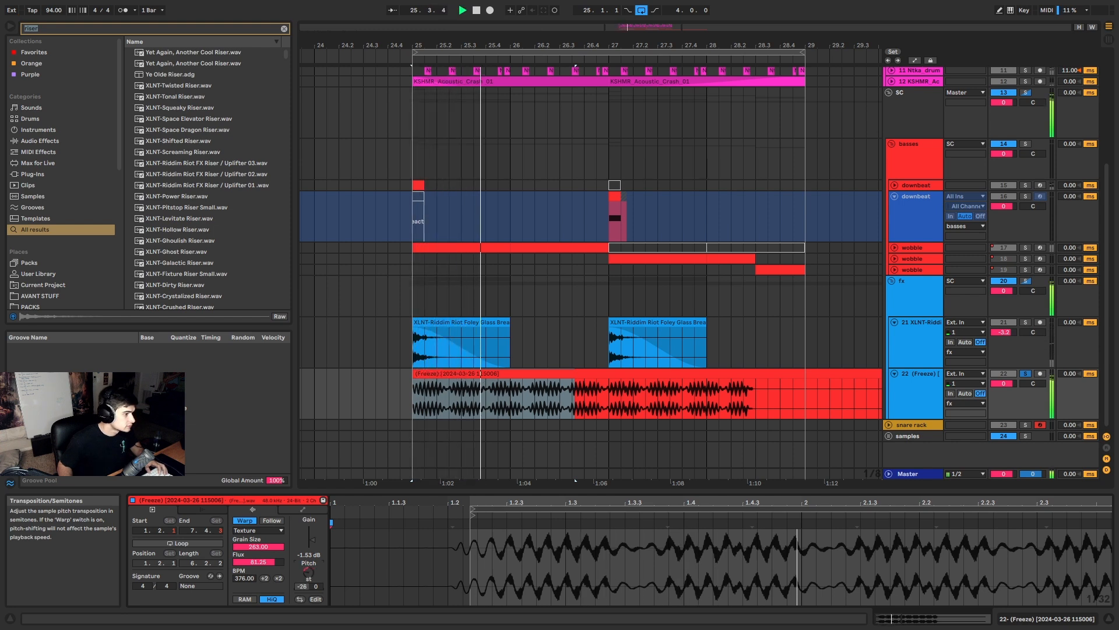
pyautogui.press('space')
pyautogui.press('space')
pyautogui.moveTo(309, 573); pyautogui.dragTo(272, 547)
pyautogui.press('space')
pyautogui.press('space')
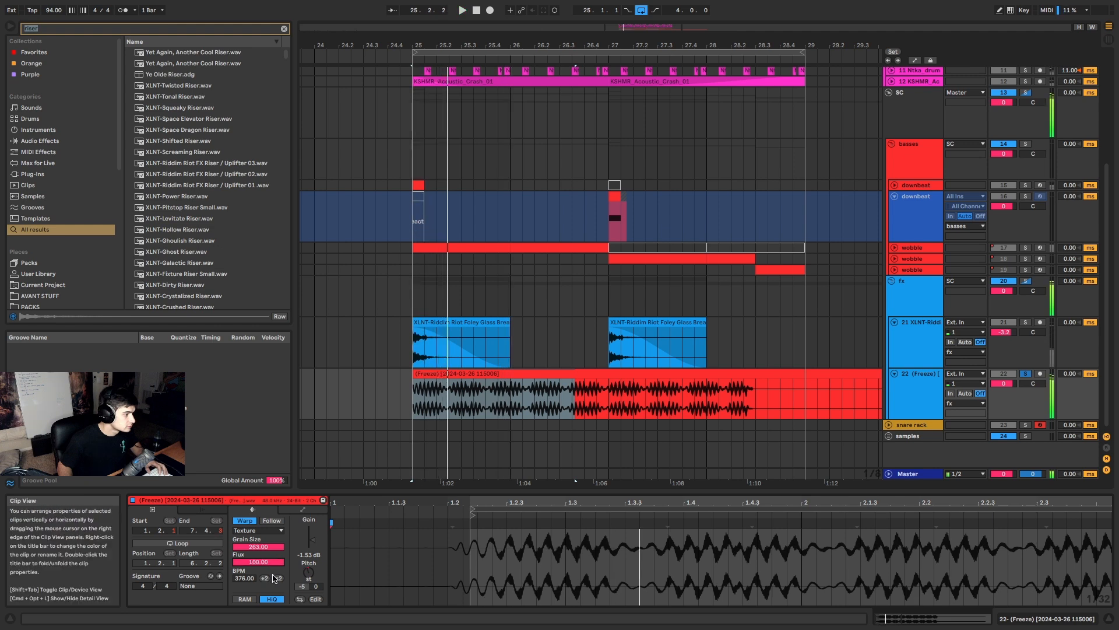
# Step: Stretch the textured clip to 752 BPM, cut off everything after bar 27 and consolidate the remaining two bars
pyautogui.click(278, 578)
pyautogui.click(544, 373)
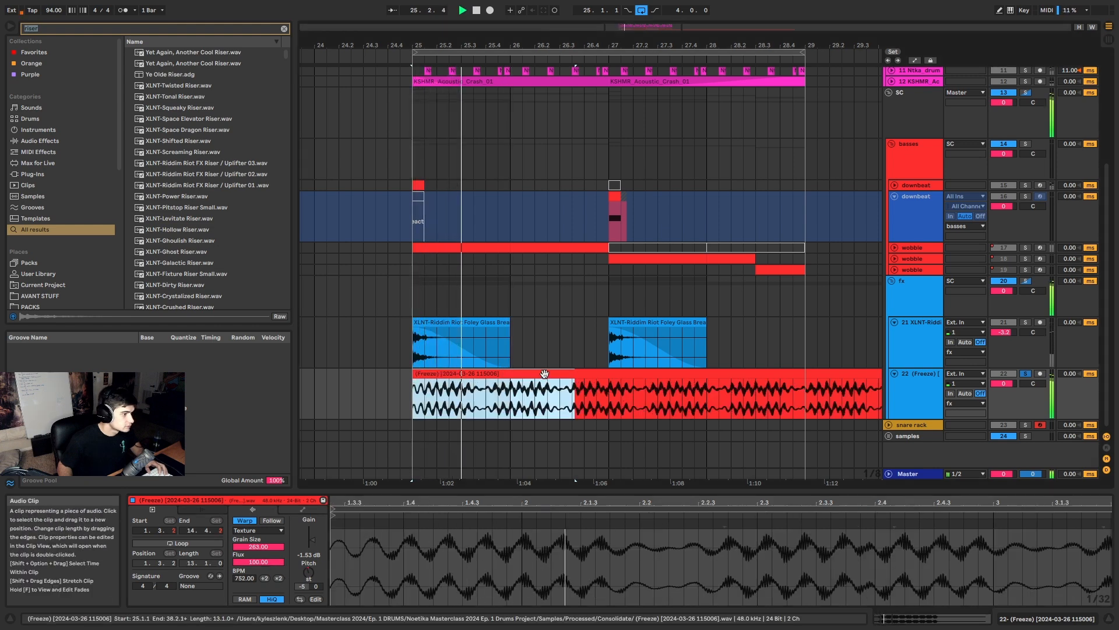
pyautogui.click(617, 382)
pyautogui.press('space')
pyautogui.press('super+e')
pyautogui.click(640, 373)
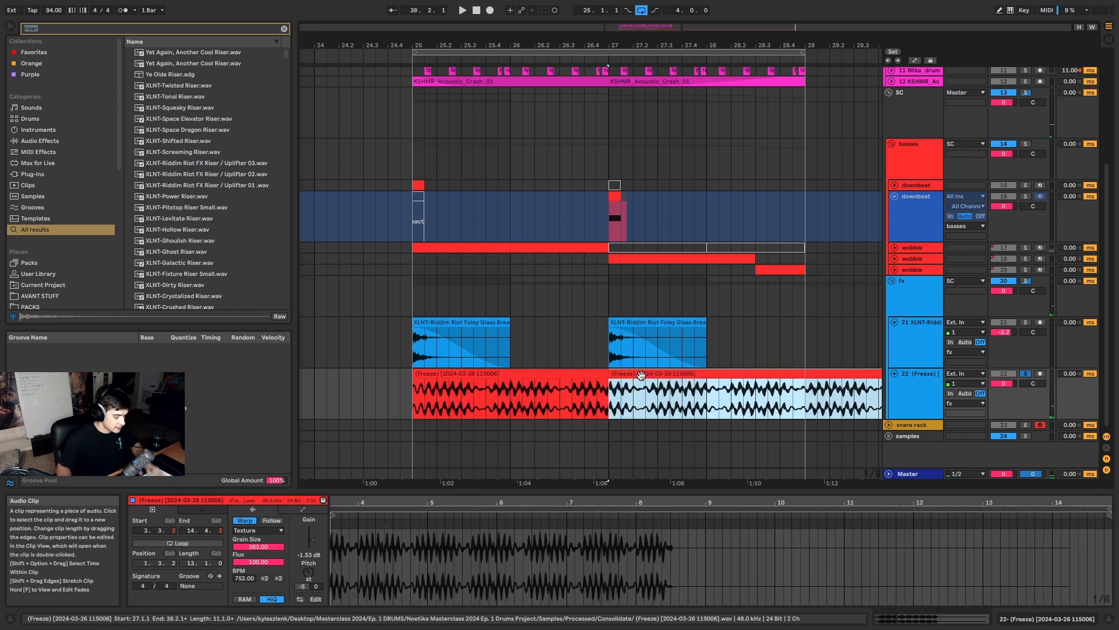
pyautogui.press('Delete')
pyautogui.click(570, 376)
pyautogui.press('super+j')
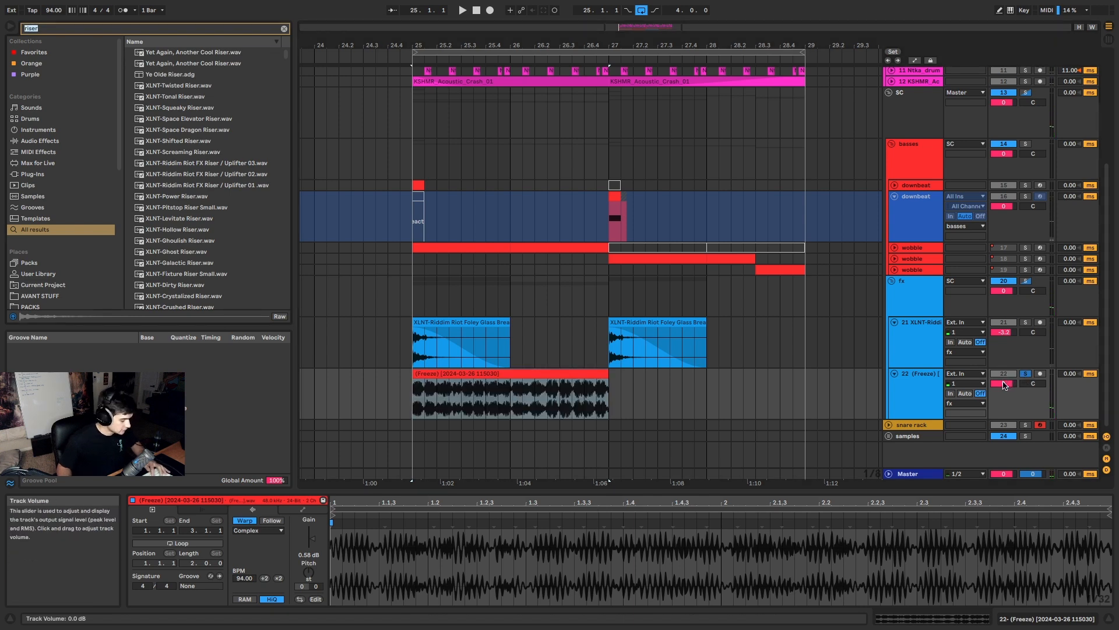
# Step: Add Erosion to the frozen downbeat track in Wide Noise mode at 18.0 kHz with Width 2.50 and a high amount, and audition it
pyautogui.write('ero')
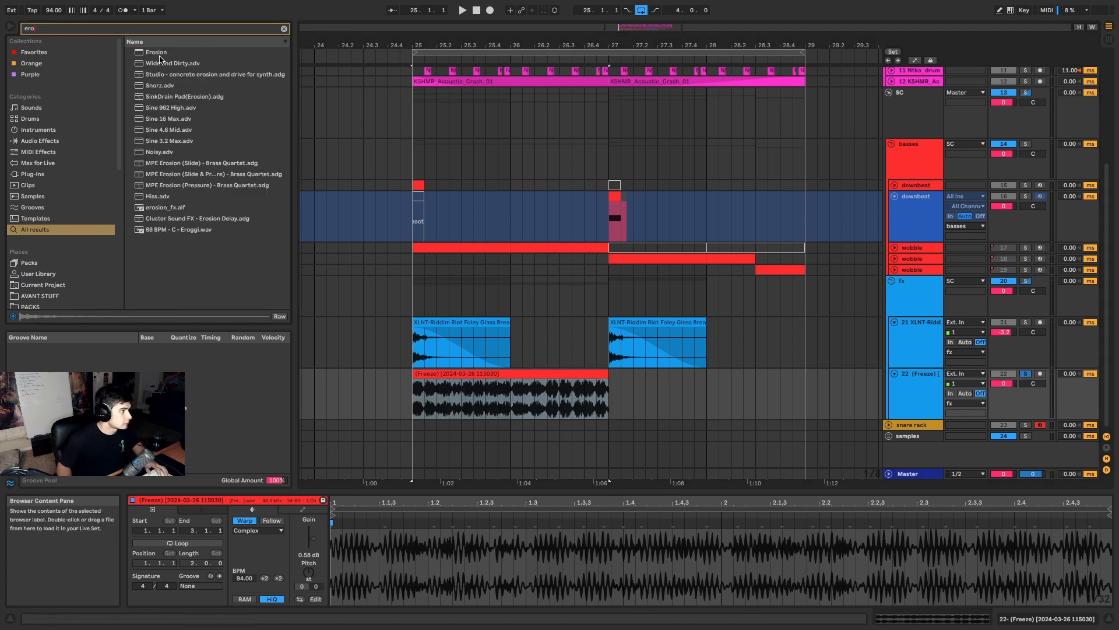
pyautogui.doubleClick(160, 54)
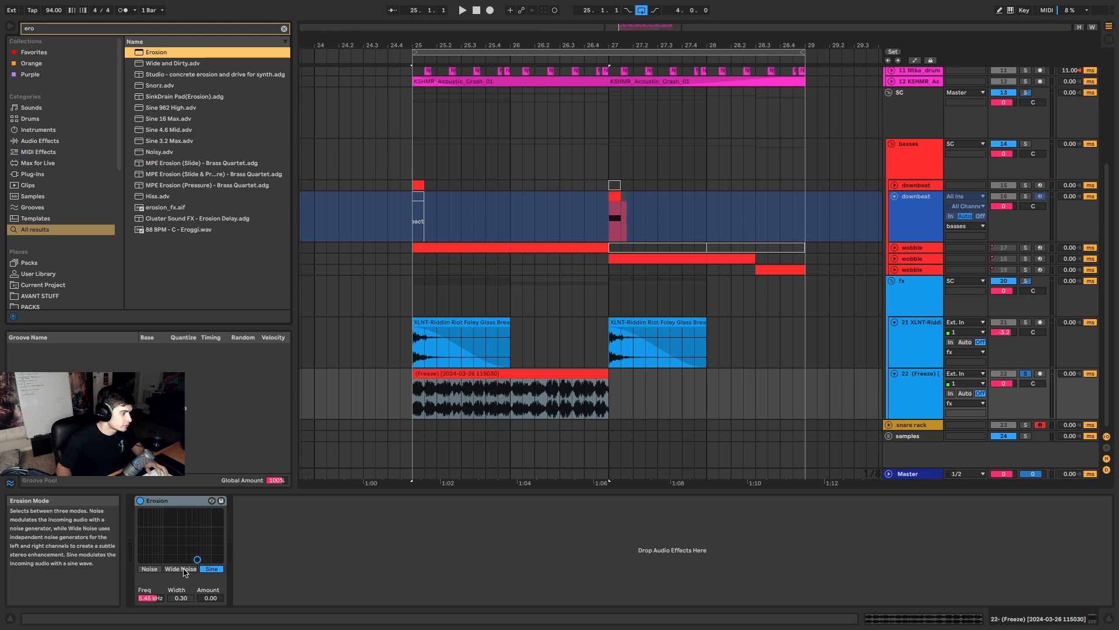
pyautogui.click(181, 569)
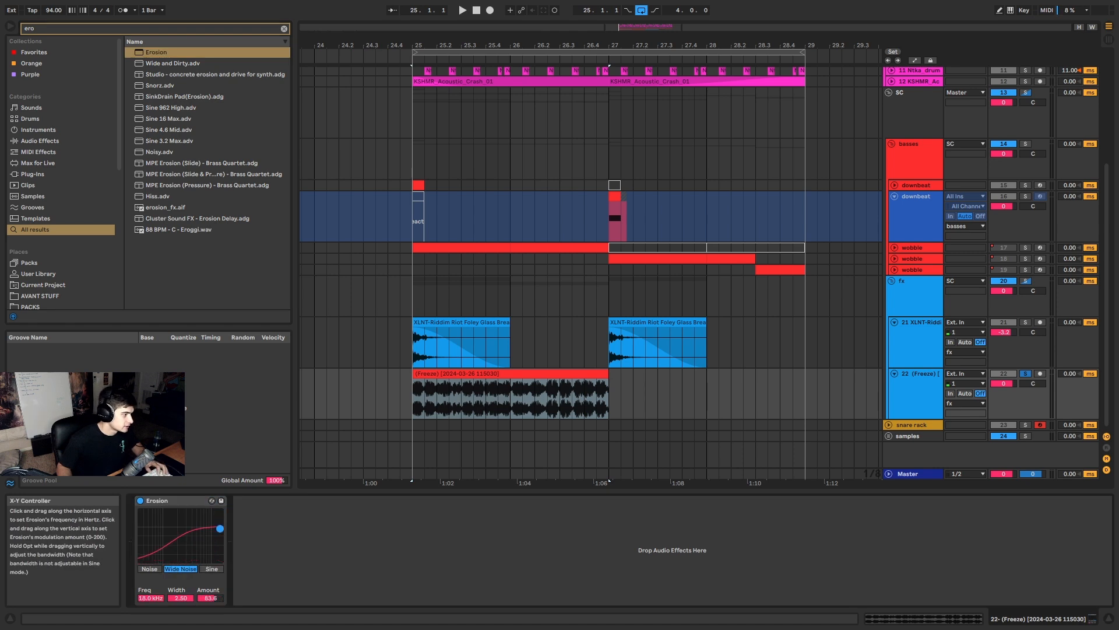
pyautogui.press('space')
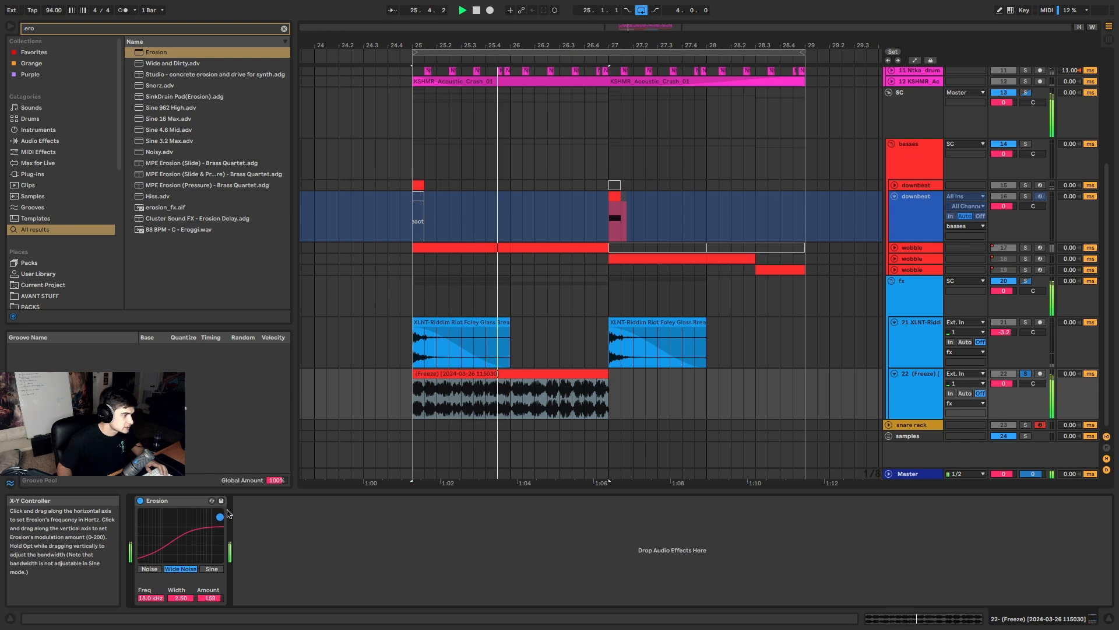
# Step: Add an EQ Eight after Erosion on the frozen downbeat texture track
pyautogui.click(449, 373)
pyautogui.press('super+f')
pyautogui.write('eq')
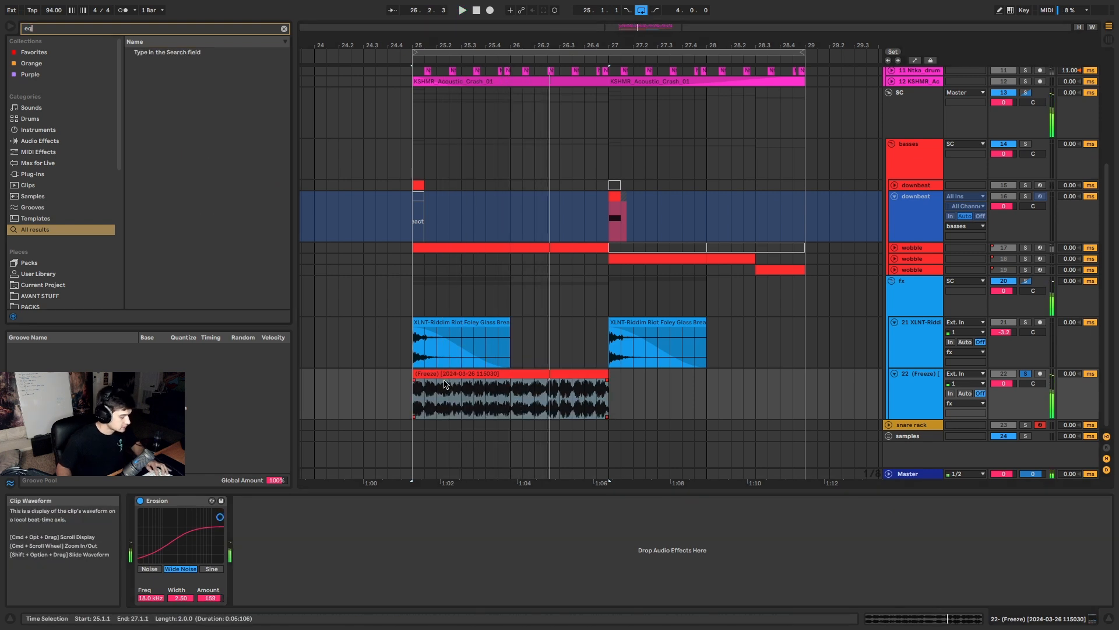
pyautogui.doubleClick(156, 63)
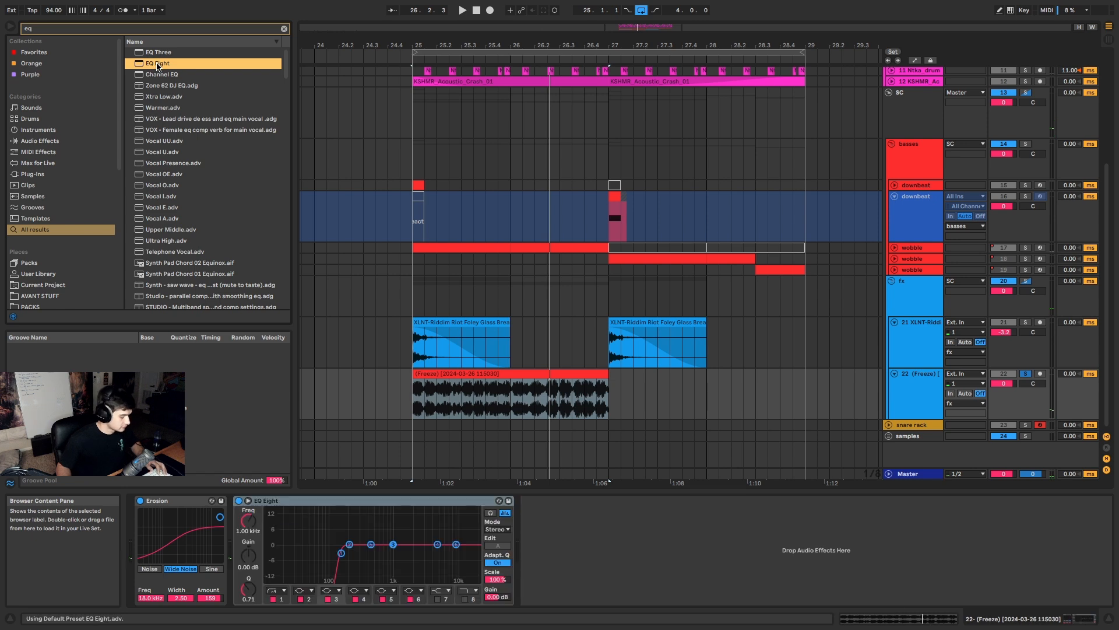
# Step: Add a Shifter after the EQ Eight, switch it to Freq mode and show the automation lanes
pyautogui.press('super+f')
pyautogui.write('shifter')
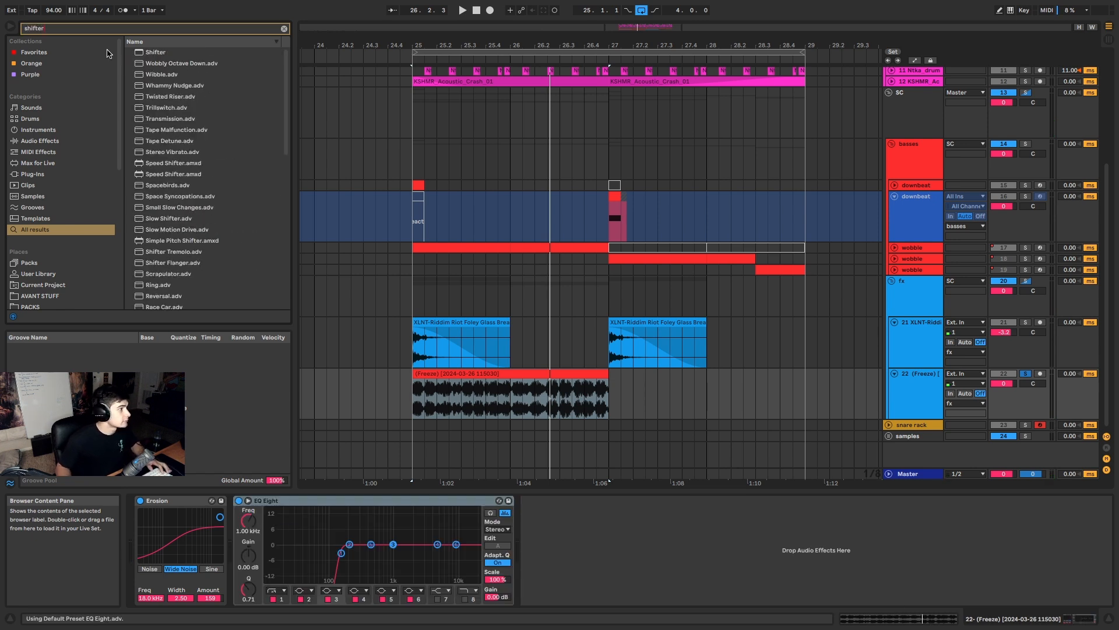
pyautogui.moveTo(147, 50); pyautogui.dragTo(606, 556)
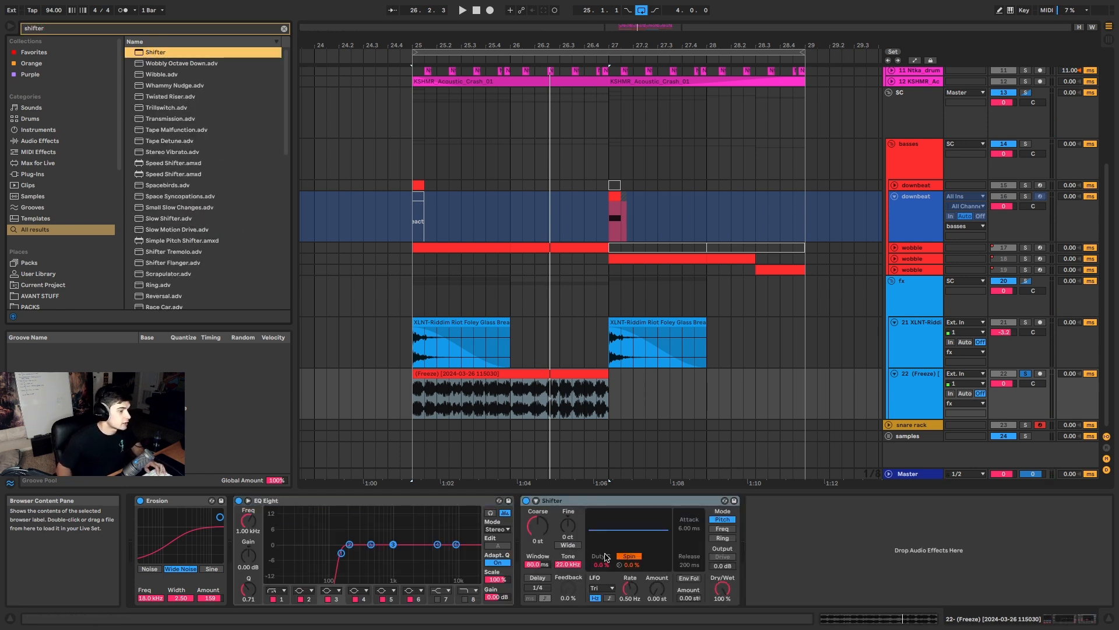
pyautogui.click(722, 529)
pyautogui.press('a')
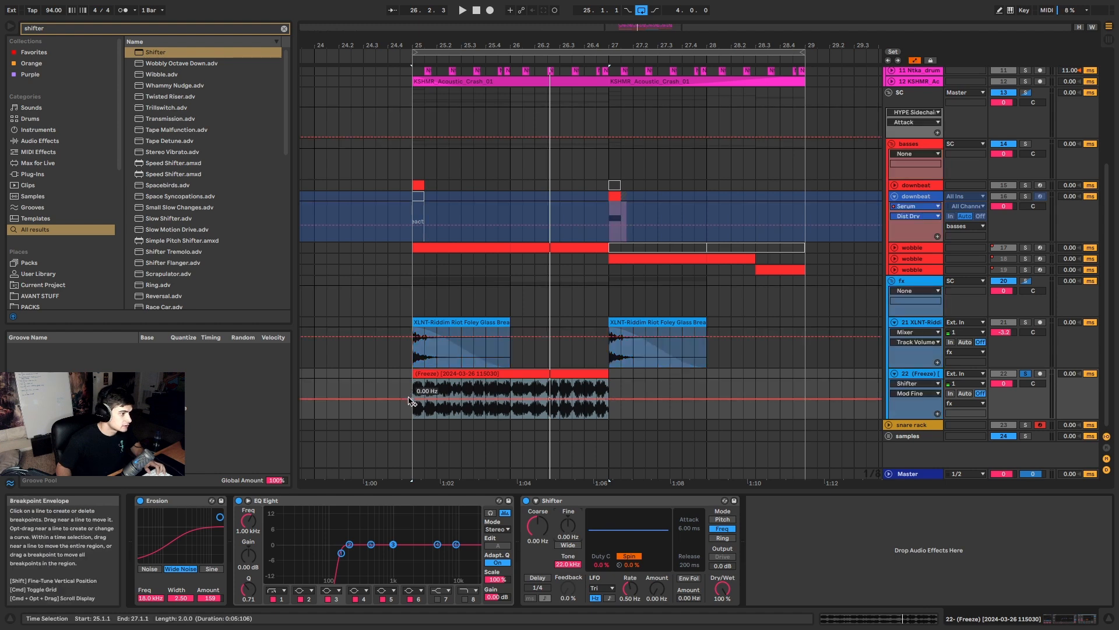
# Step: Automate the Shifter's Fine frequency from -500 Hz to 500 Hz across bars 25 to 27, and reduce the lows in EQ Eight around 153 Hz
pyautogui.moveTo(411, 399); pyautogui.dragTo(412, 419)
pyautogui.moveTo(609, 418); pyautogui.dragTo(609, 378)
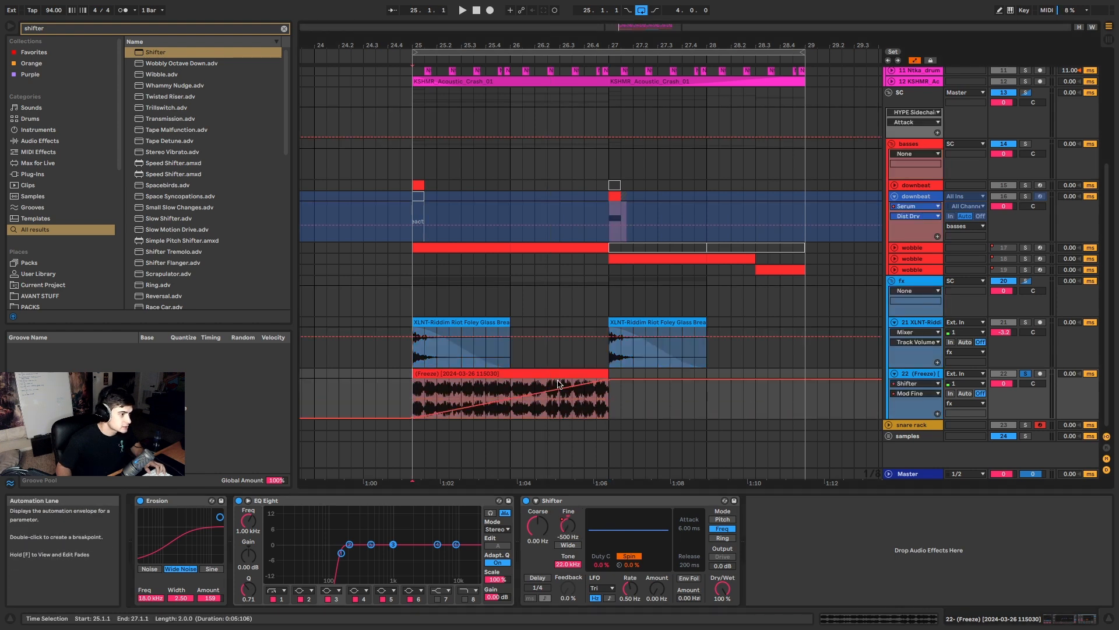
pyautogui.press('space')
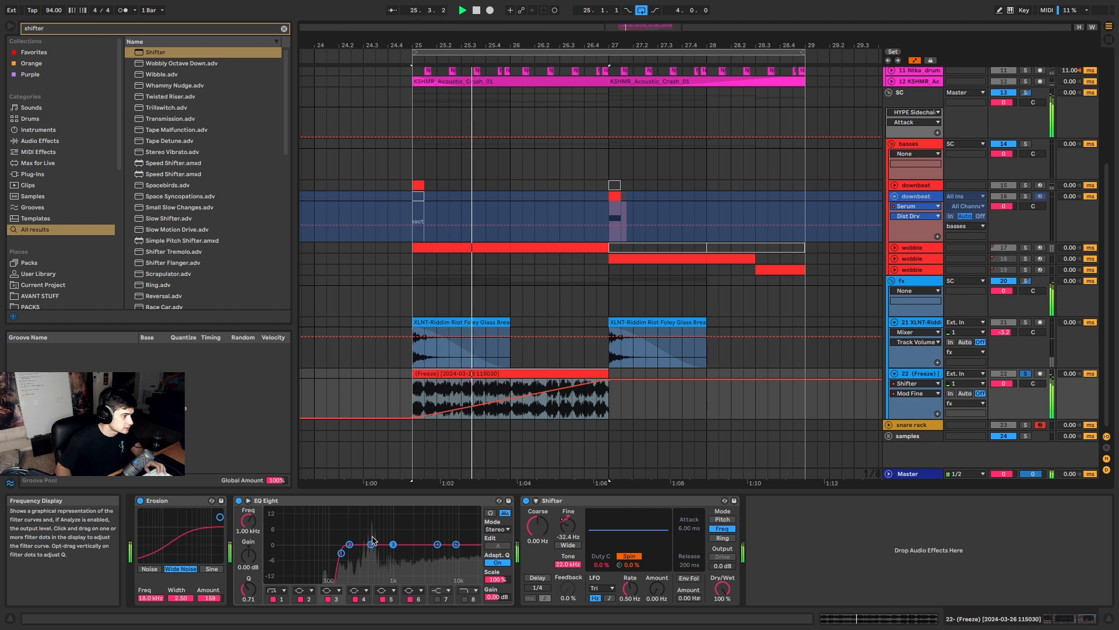
pyautogui.moveTo(371, 544); pyautogui.dragTo(341, 564)
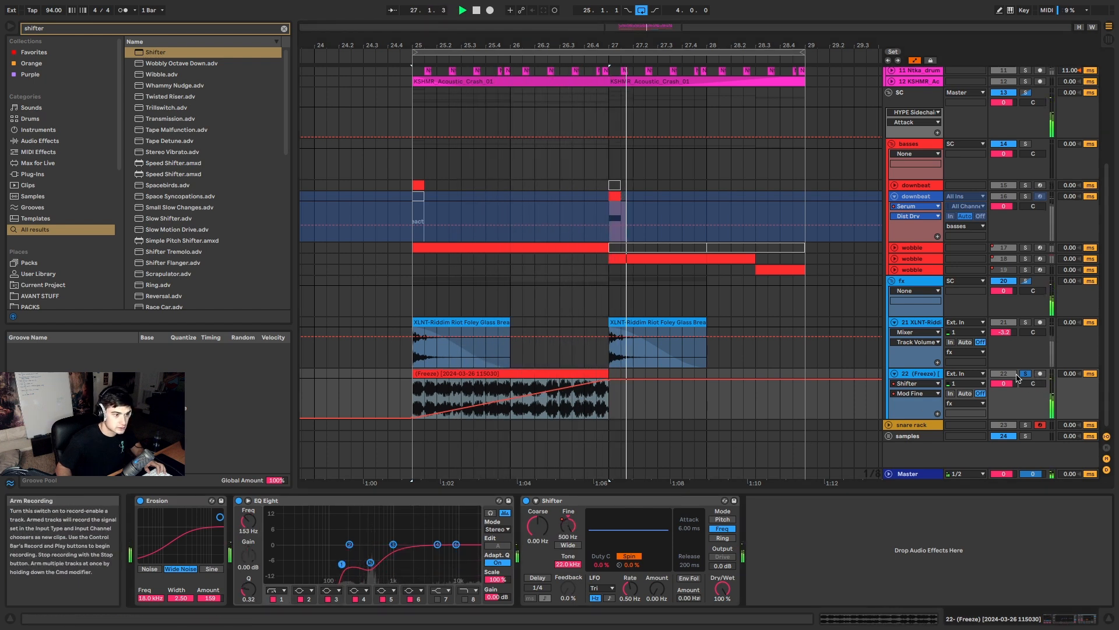
# Step: Freeze and flatten the frequency-shifted texture track
pyautogui.rightClick(934, 374)
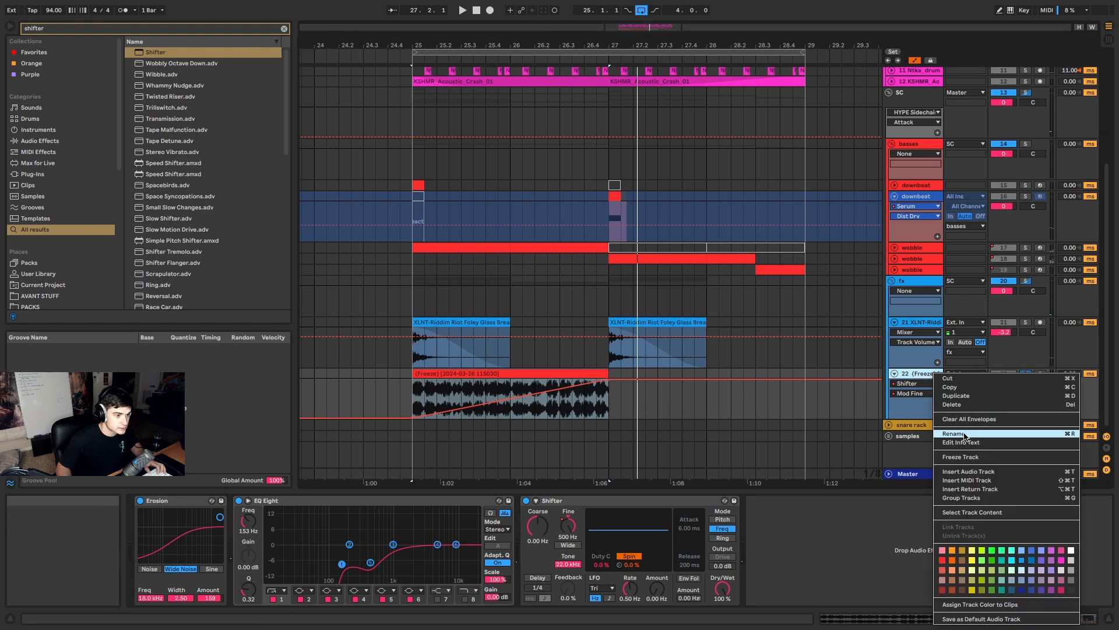
pyautogui.click(960, 457)
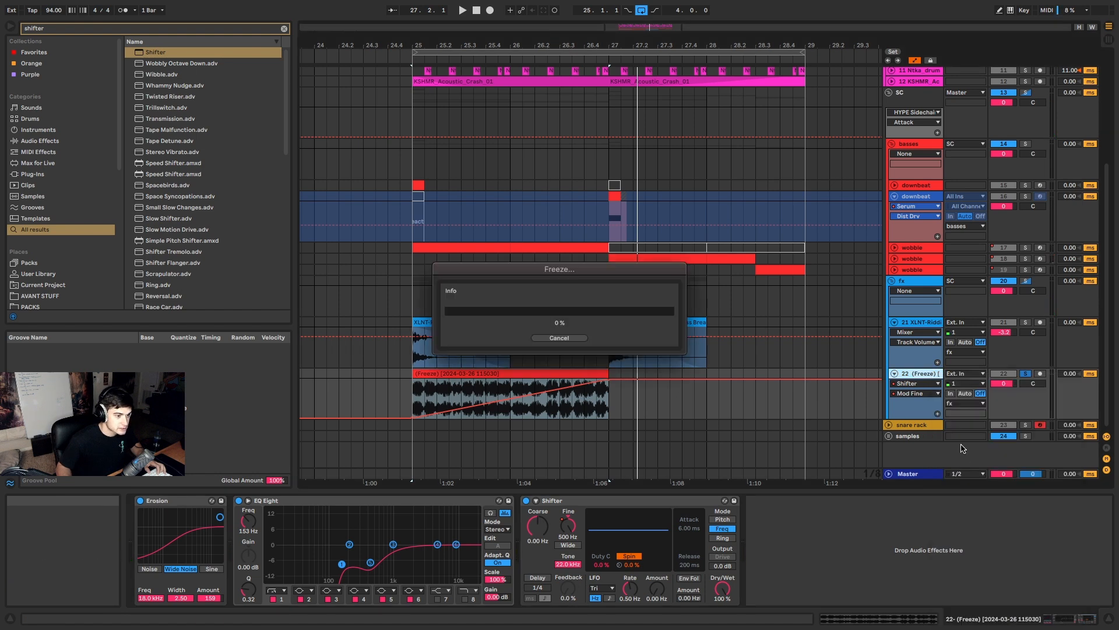
pyautogui.rightClick(918, 378)
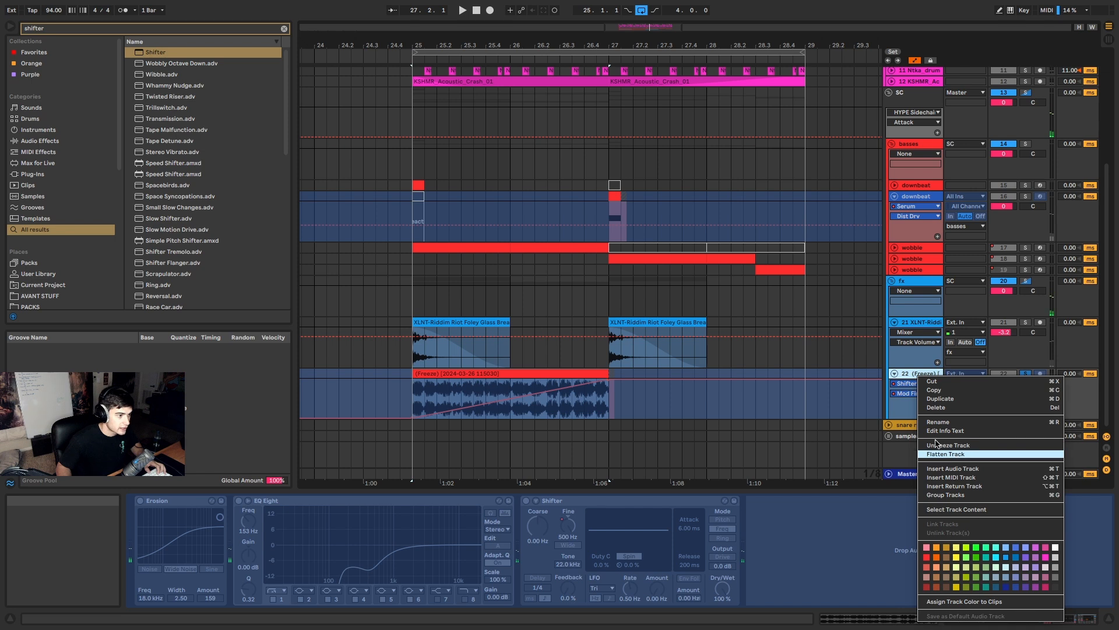
pyautogui.click(945, 454)
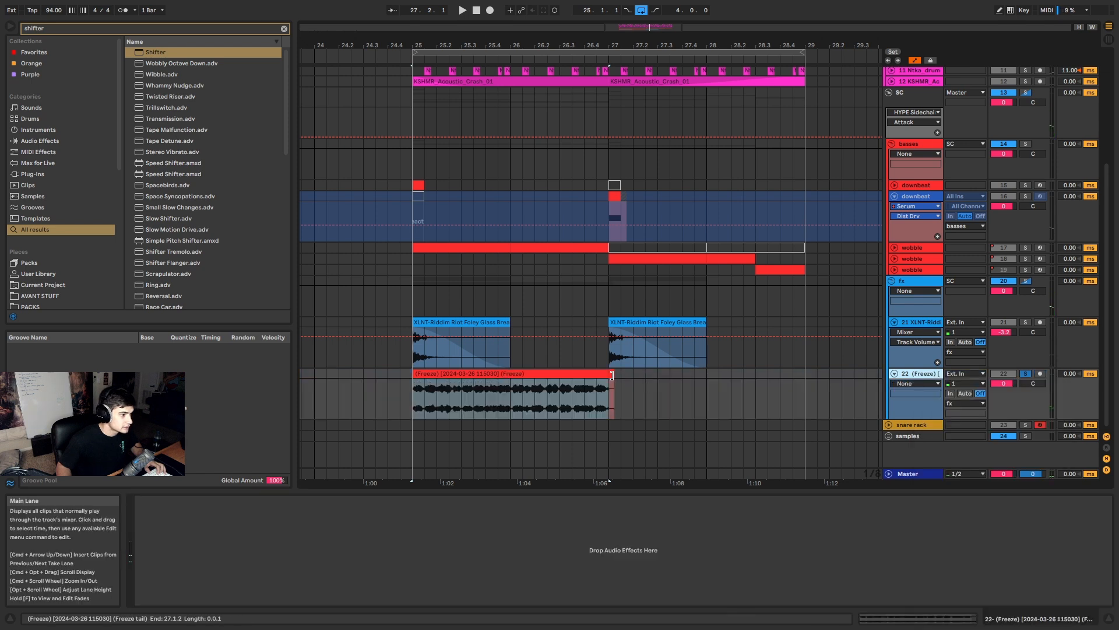
# Step: Hide the automation lanes and fade in the flattened texture clip across its full two bars
pyautogui.click(574, 373)
pyautogui.press('a')
pyautogui.press('a')
pyautogui.press('a')
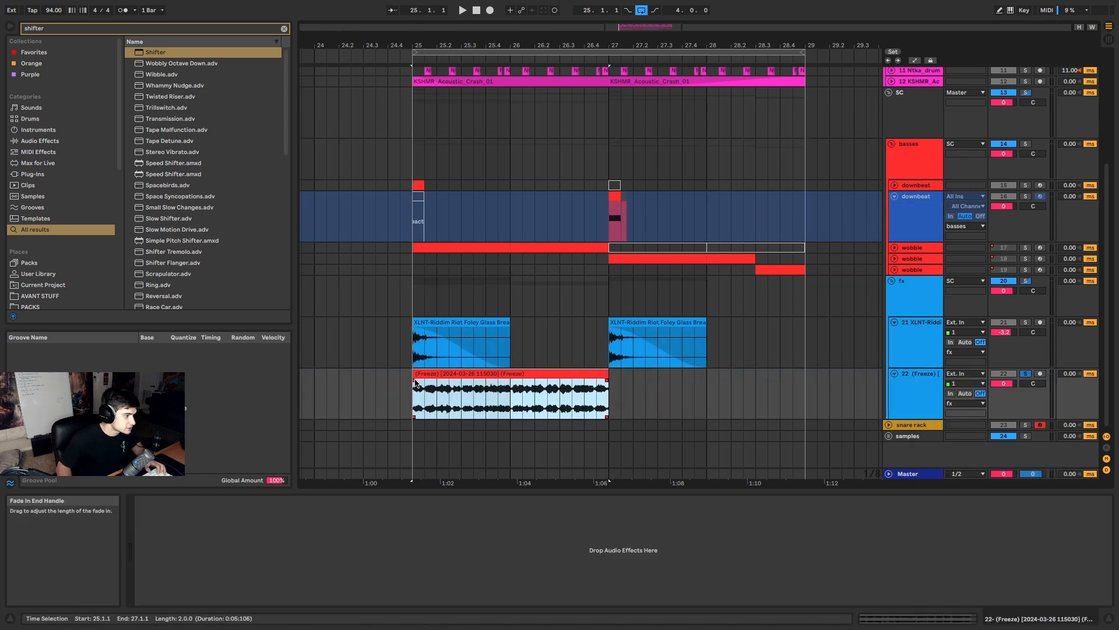
pyautogui.moveTo(415, 380); pyautogui.dragTo(607, 379)
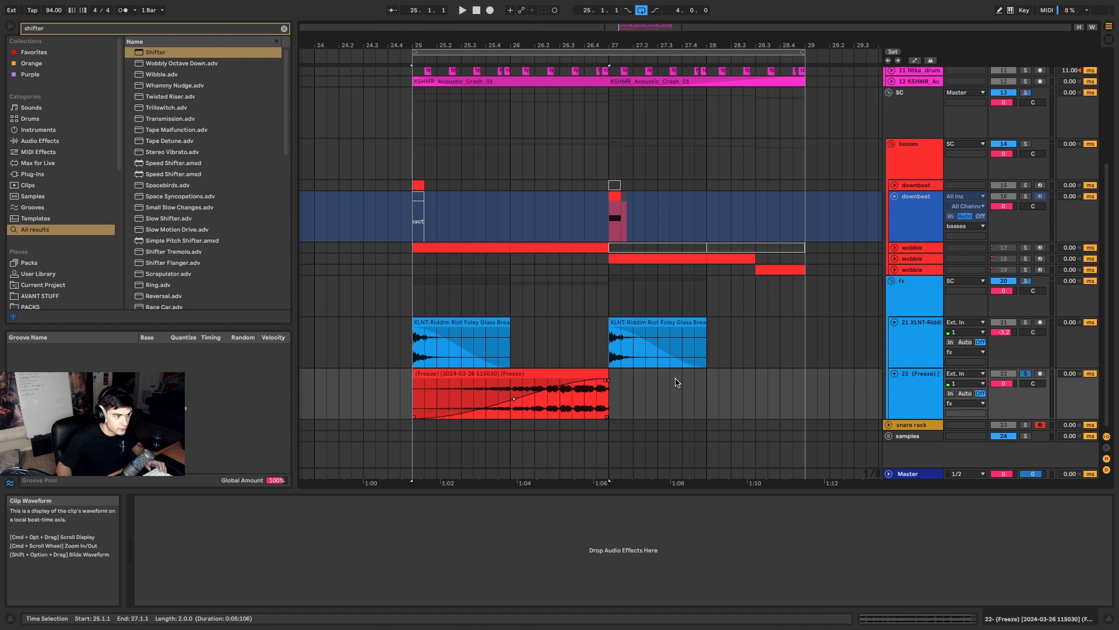
# Step: Assign the fx group's color to its tracks and clips, and the lower downbeat track's color to its clips
pyautogui.rightClick(904, 279)
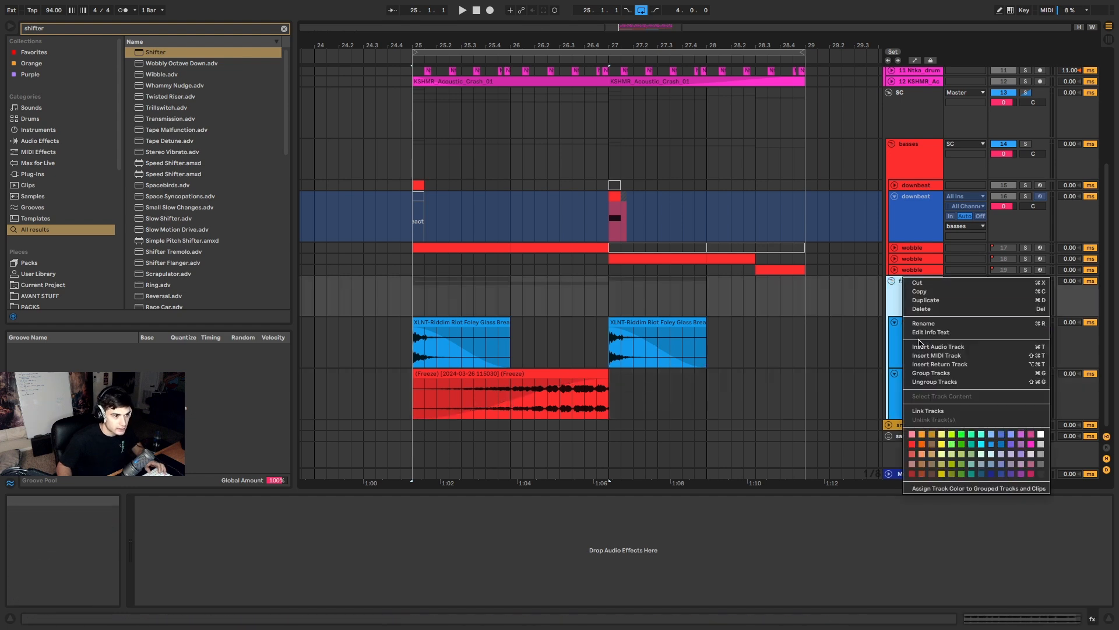
pyautogui.click(961, 489)
pyautogui.rightClick(913, 225)
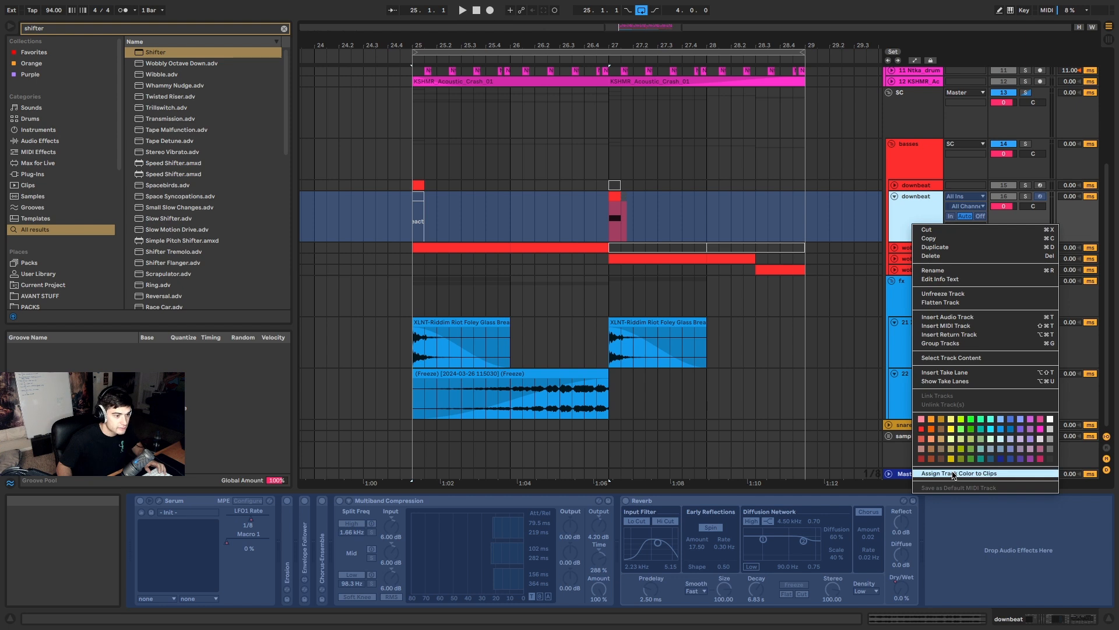
pyautogui.click(954, 474)
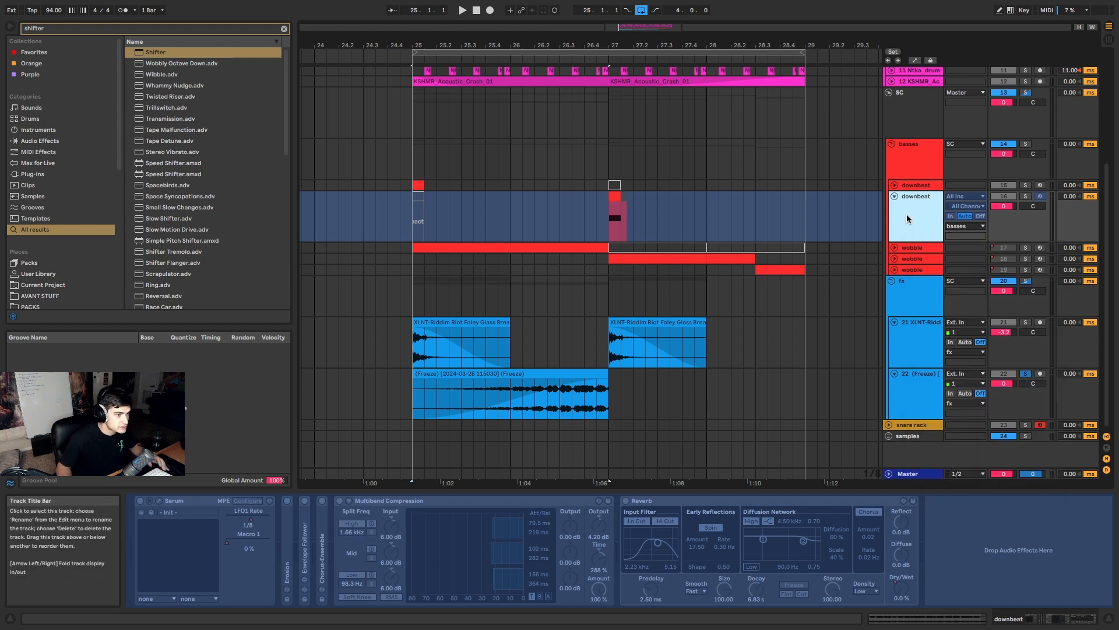
# Step: Unsolo the texture track, lower its volume to -18.4 dB in the full mix and repeat its clip at bar 27
pyautogui.click(507, 373)
pyautogui.press('space')
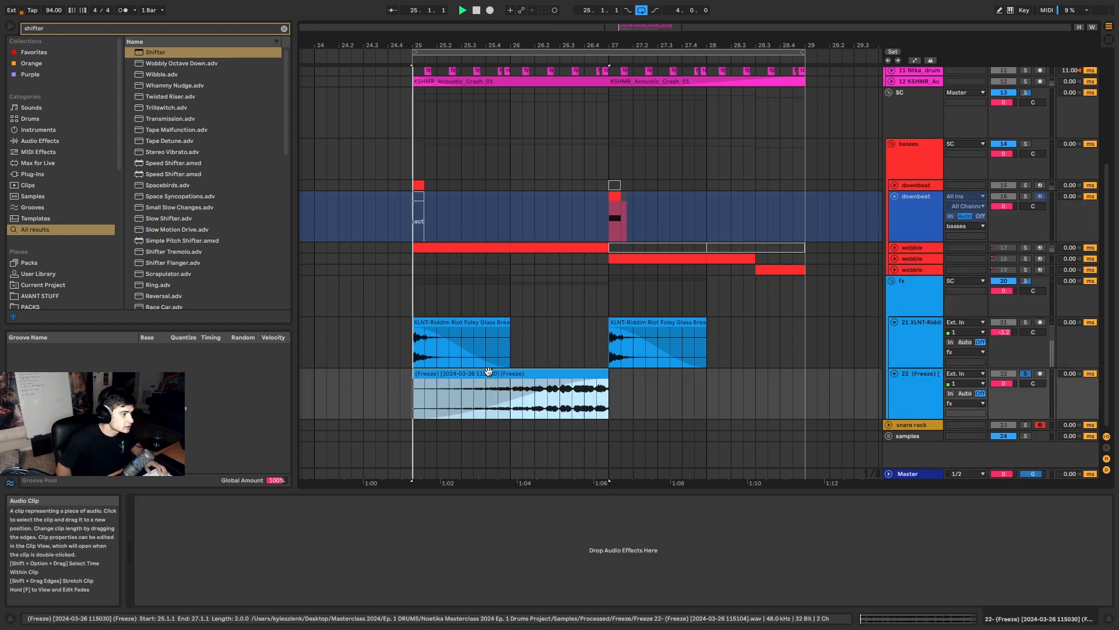
pyautogui.click(1026, 374)
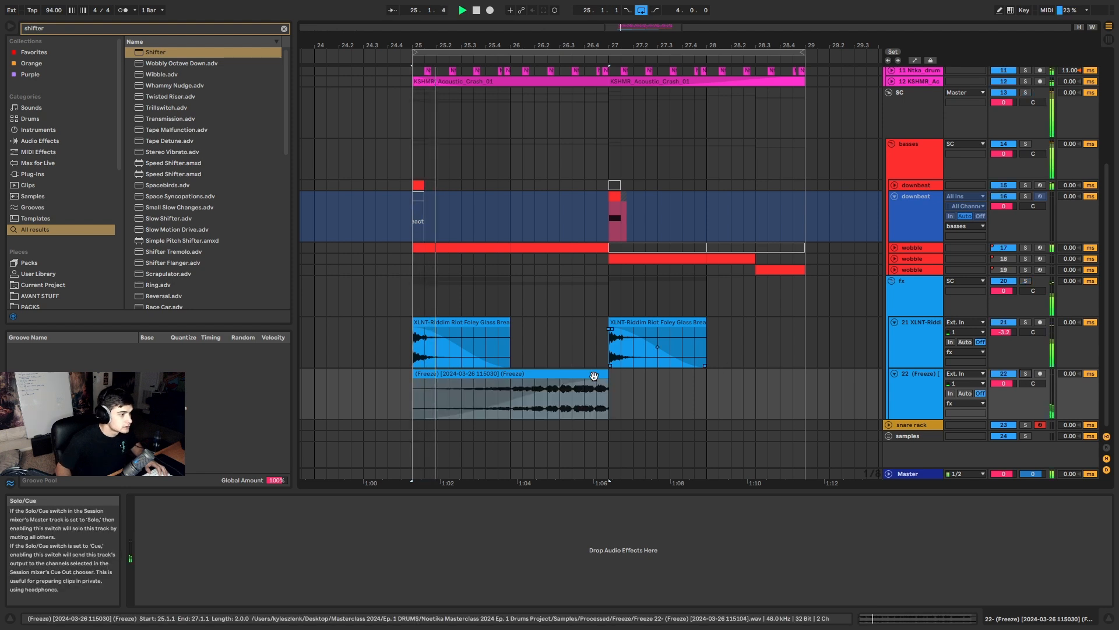
pyautogui.click(592, 375)
pyautogui.click(1003, 384)
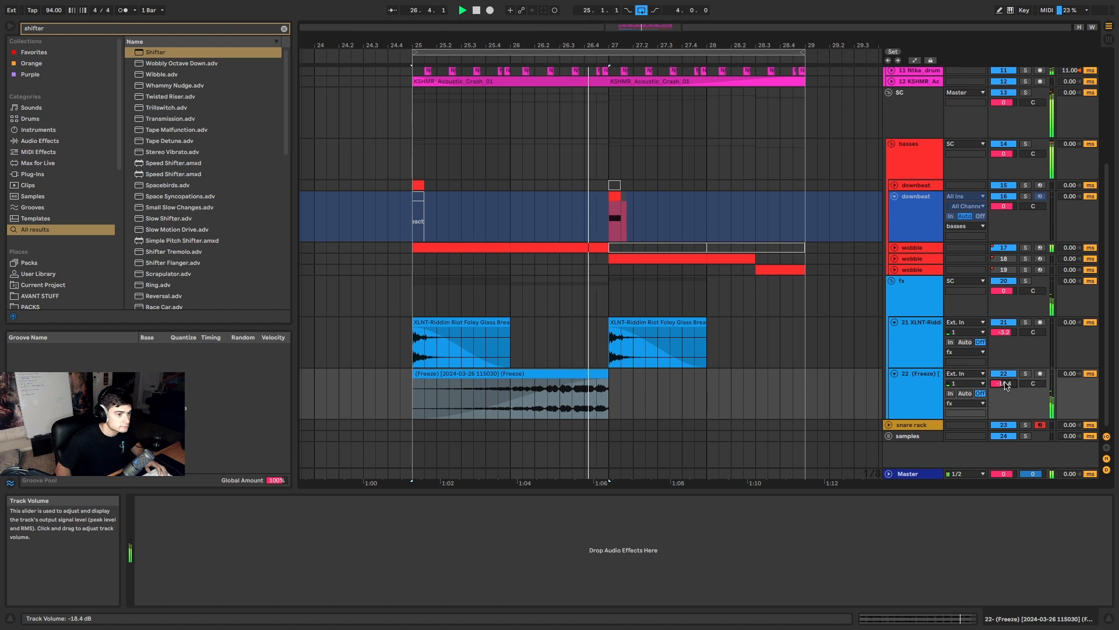
pyautogui.moveTo(531, 388); pyautogui.dragTo(728, 388)
# Step: Add an audio track to the fx group, search for "riser clean" and place XLNT-Clean Riser.wav at bar 25
pyautogui.press('super+t')
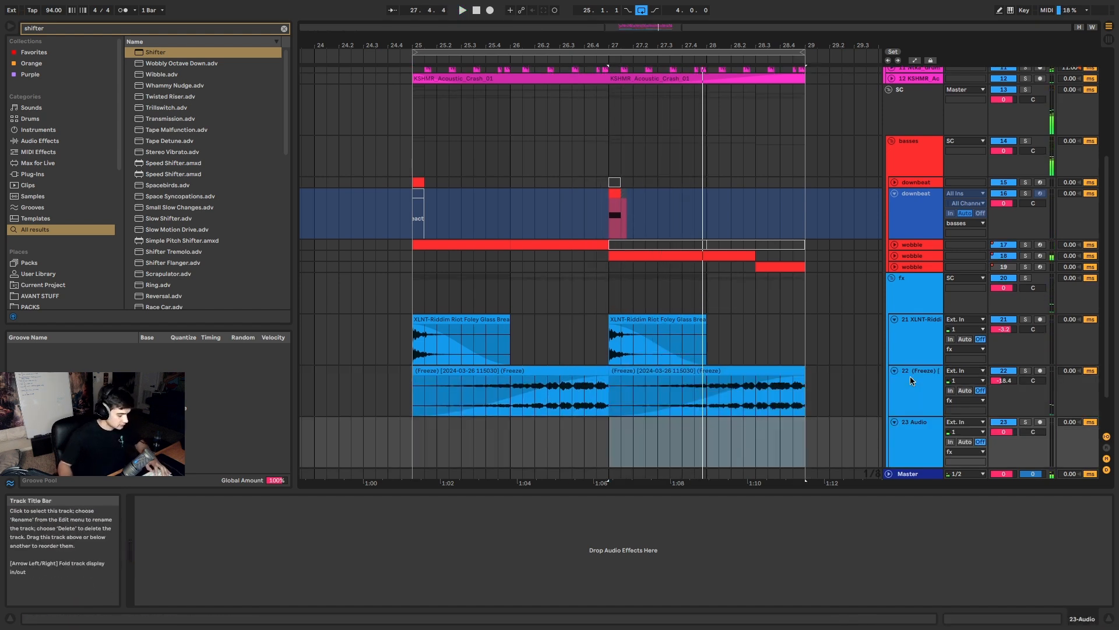
pyautogui.press('super+f')
pyautogui.write('riser clean')
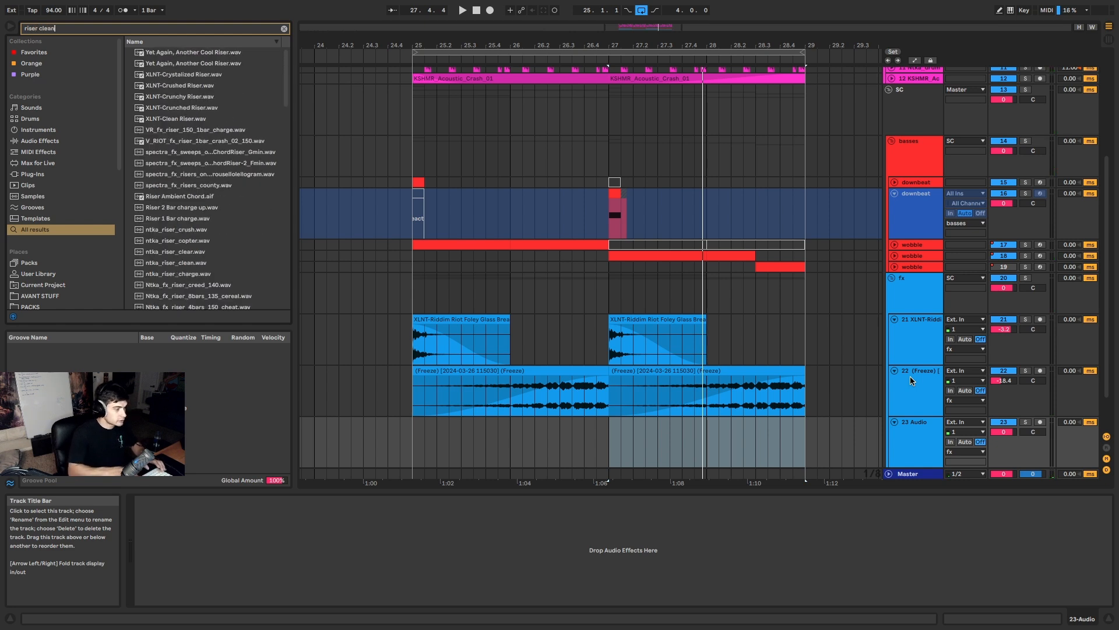
pyautogui.moveTo(198, 53); pyautogui.dragTo(420, 455)
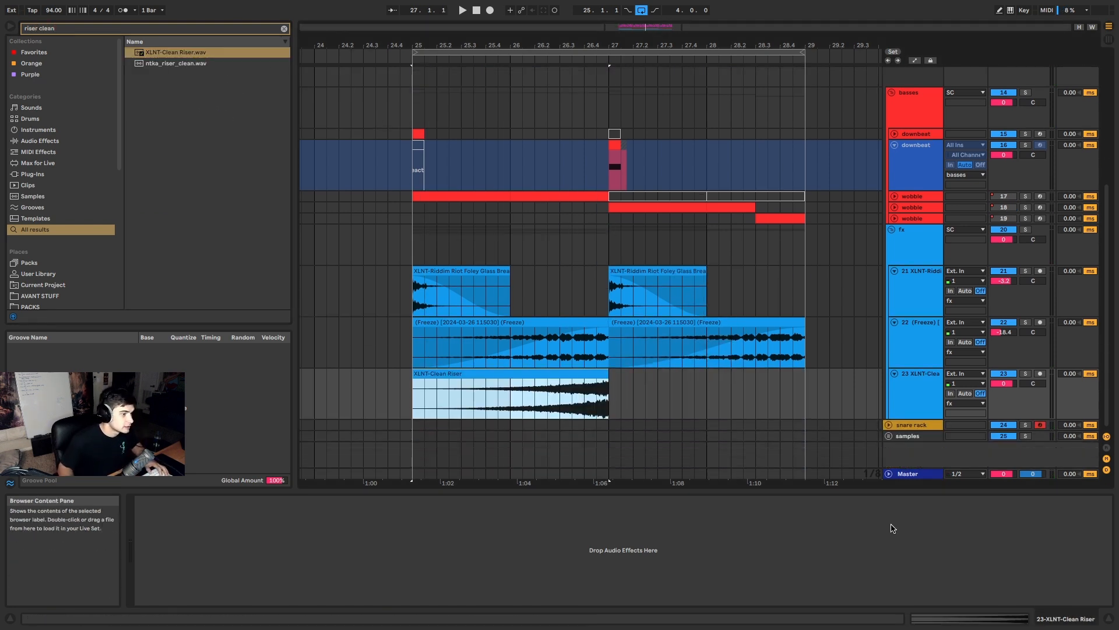
# Step: Set the riser clip's warp tempo to 150 BPM and extend the clip to bar 29
pyautogui.click(959, 616)
pyautogui.click(266, 579)
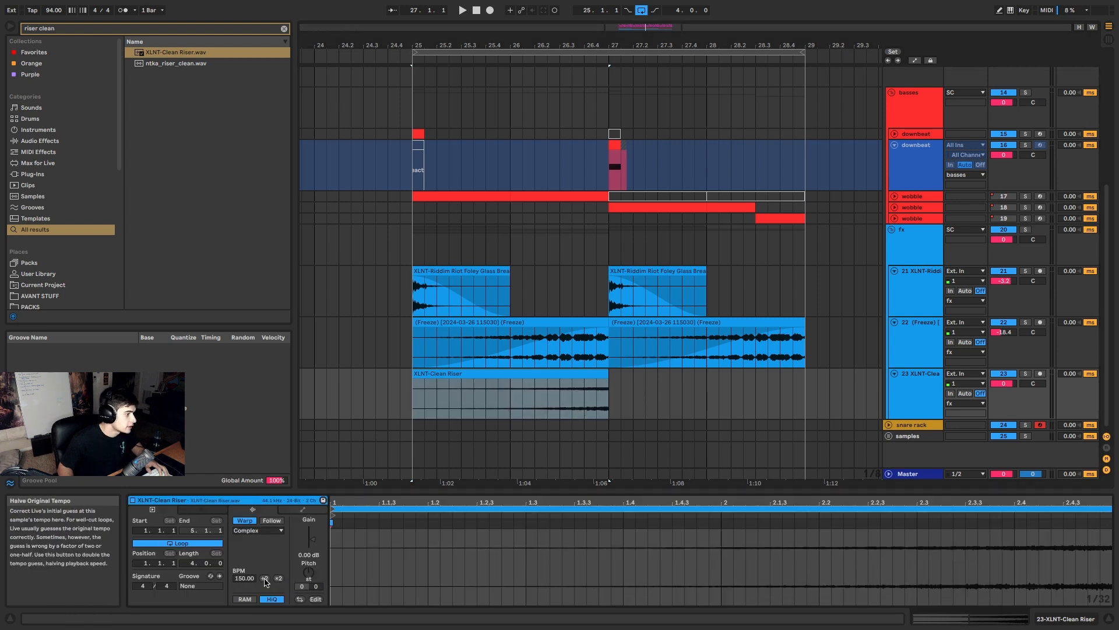
pyautogui.click(265, 579)
pyautogui.click(279, 579)
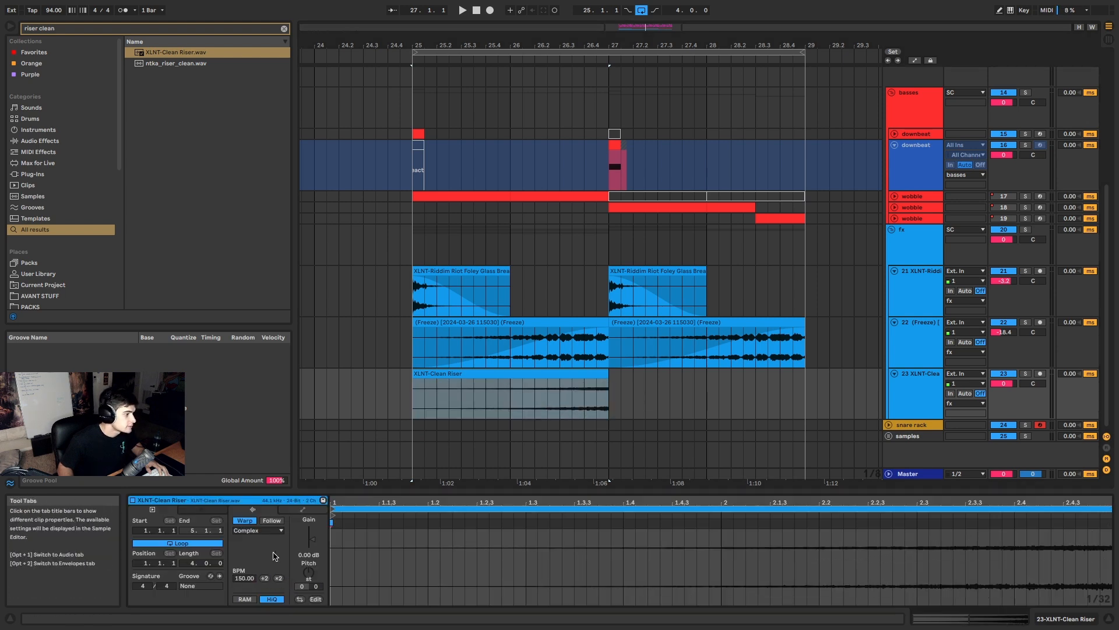
pyautogui.moveTo(608, 388); pyautogui.dragTo(800, 386)
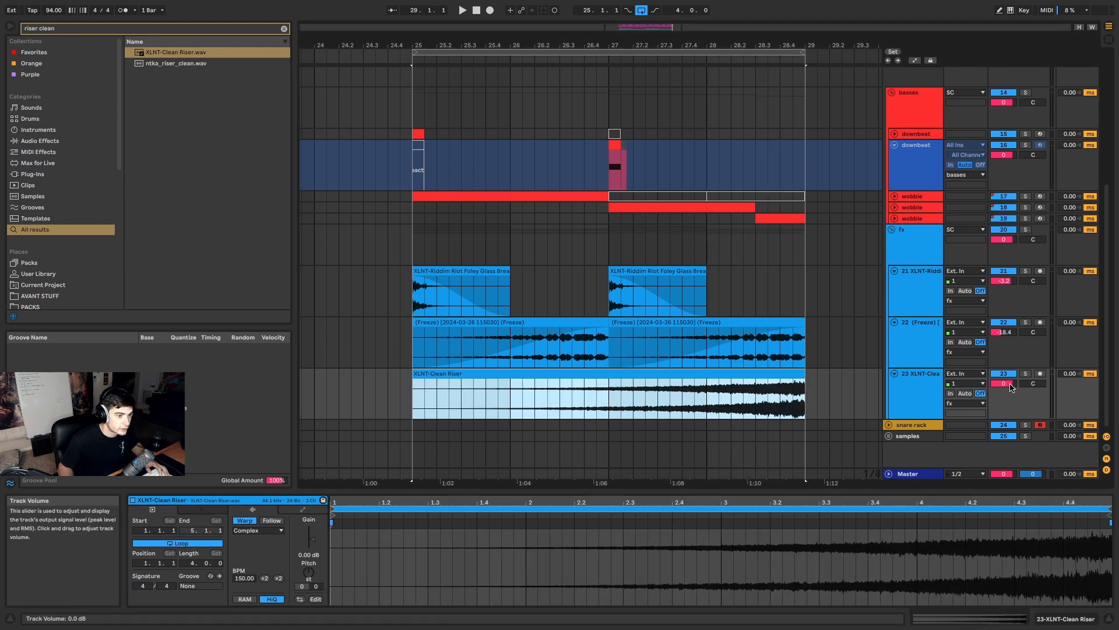
# Step: Audition the riser in the mix and lower its track volume to -15.6 dB
pyautogui.moveTo(1012, 388); pyautogui.dragTo(1012, 390)
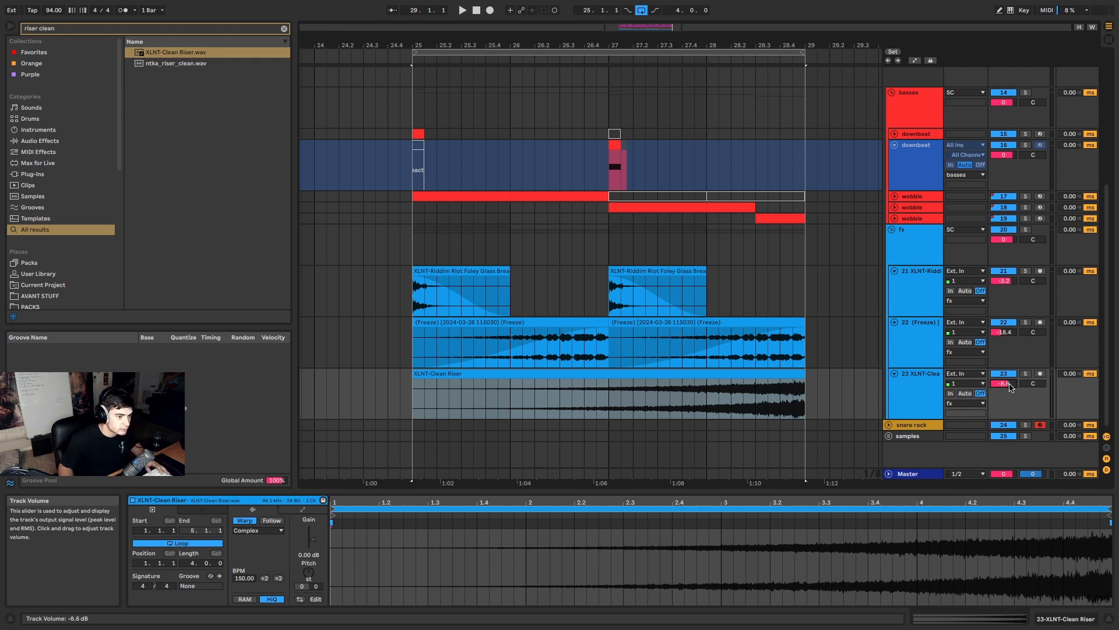
pyautogui.click(585, 396)
pyautogui.press('space')
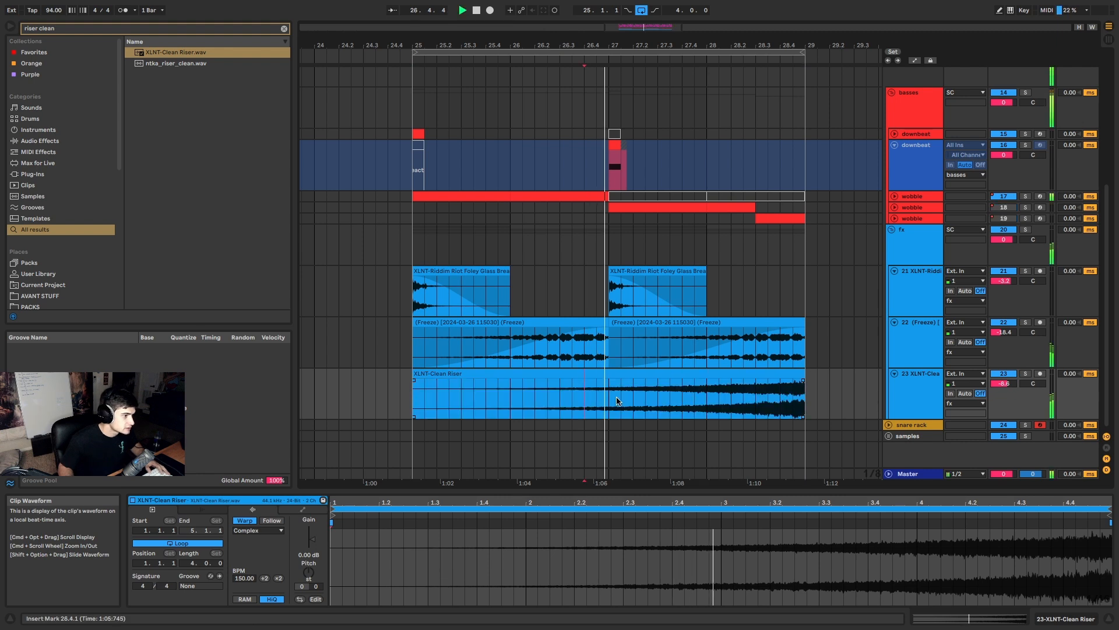
pyautogui.moveTo(1007, 382); pyautogui.dragTo(1011, 387)
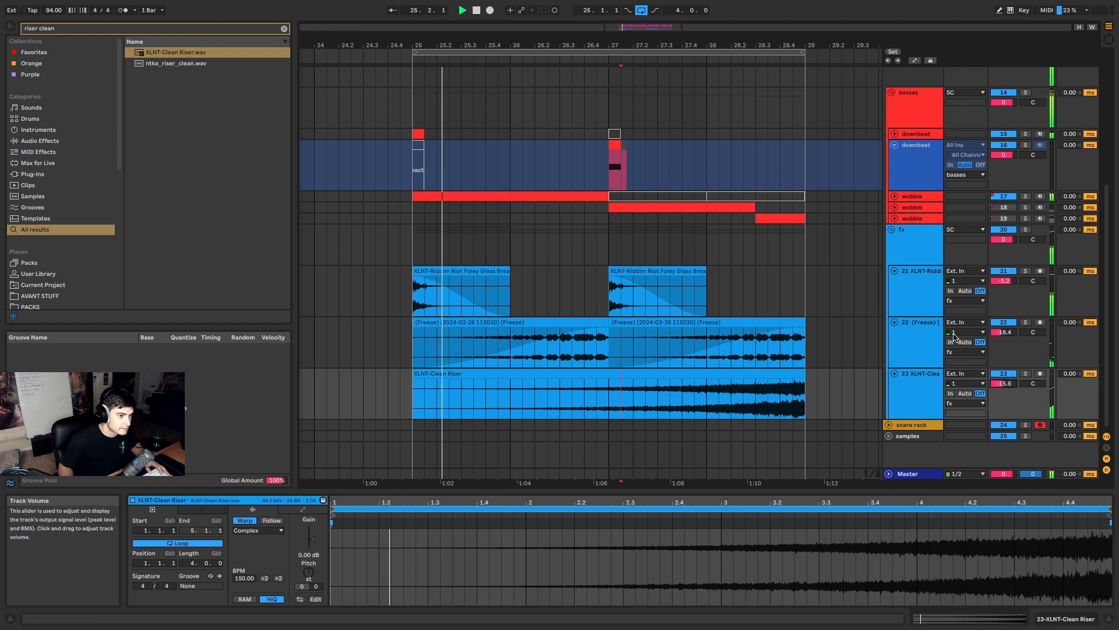
# Step: Add an audio track below the fx group, put it in its own group and name the group vox
pyautogui.click(919, 250)
pyautogui.press('super+t')
pyautogui.press('super+g')
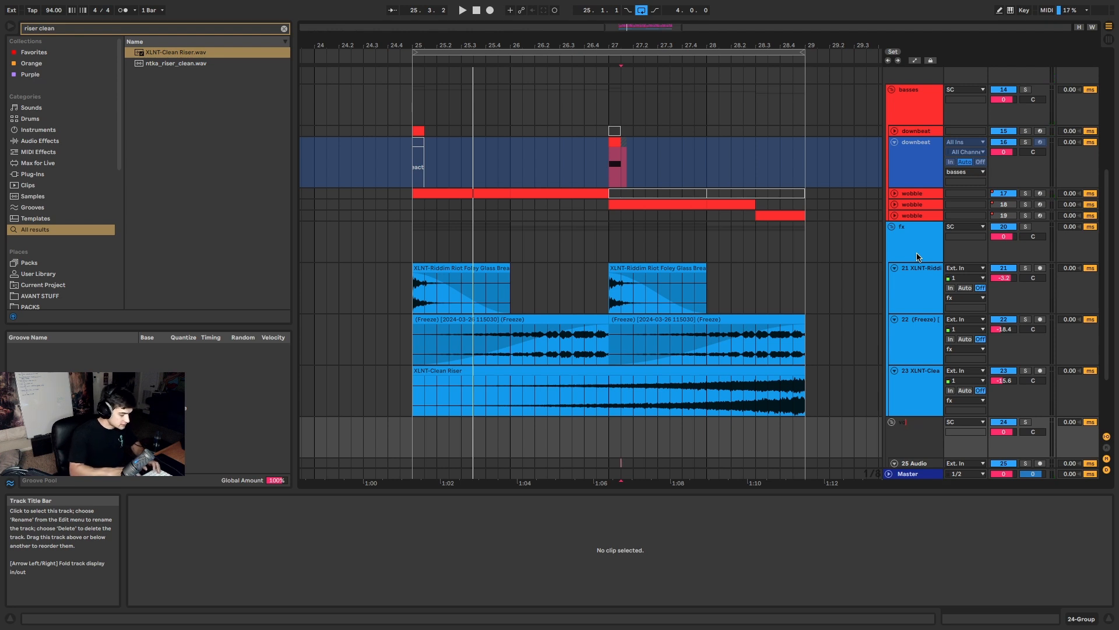
pyautogui.scroll(-3, 917, 257)
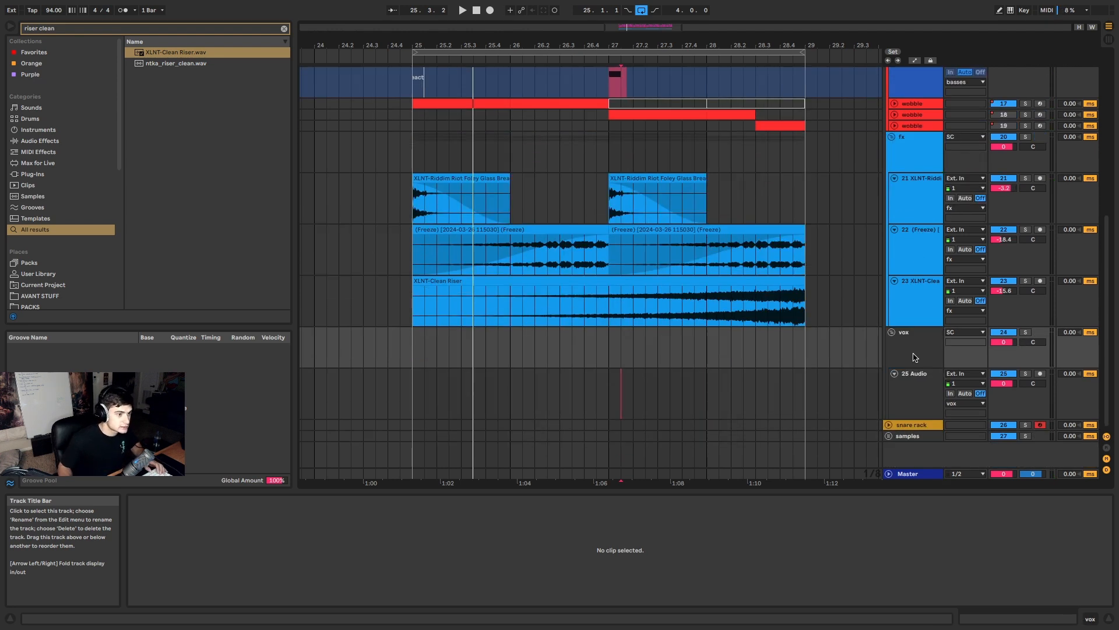
# Step: Add another audio track below the riser in the fx group and search the library for "scratch fl s"
pyautogui.click(908, 301)
pyautogui.press('super+t')
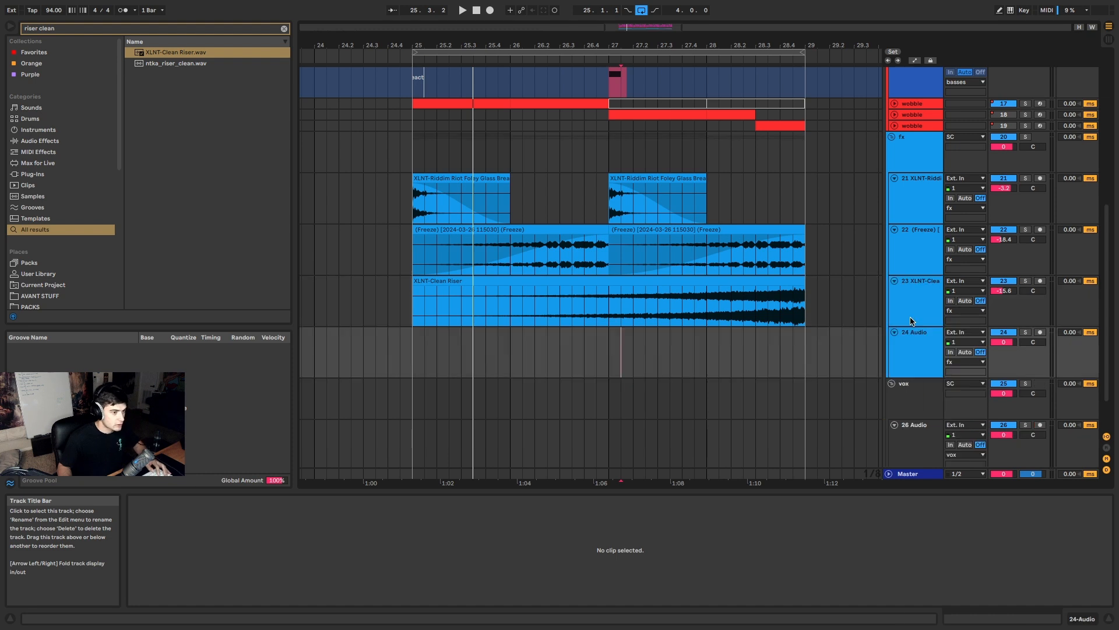
pyautogui.press('super+f')
pyautogui.write('sc')
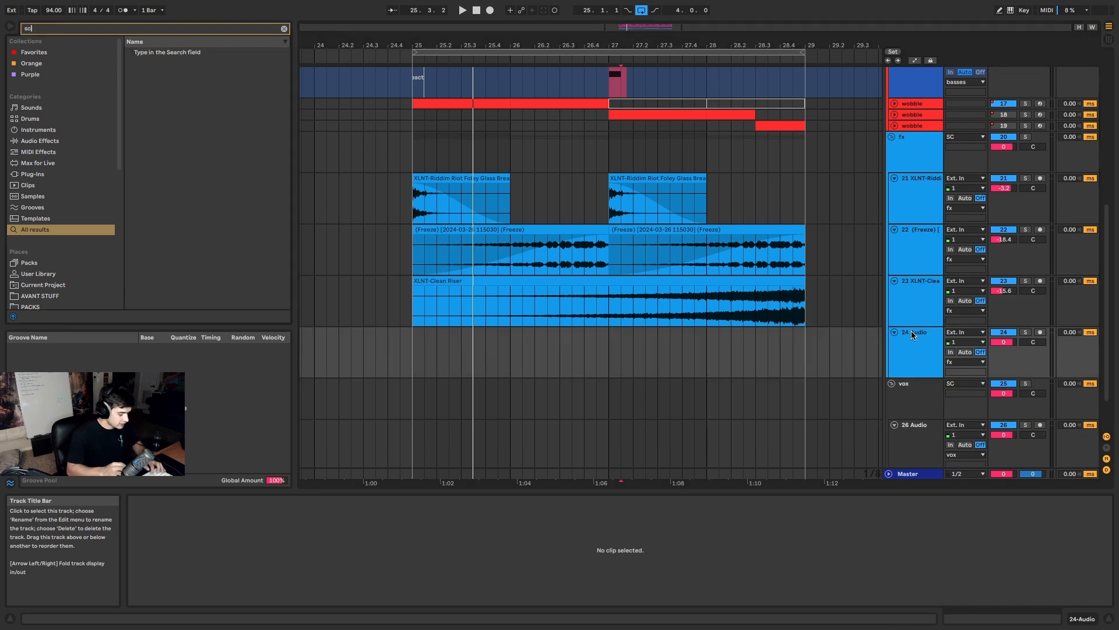
pyautogui.write('ratch')
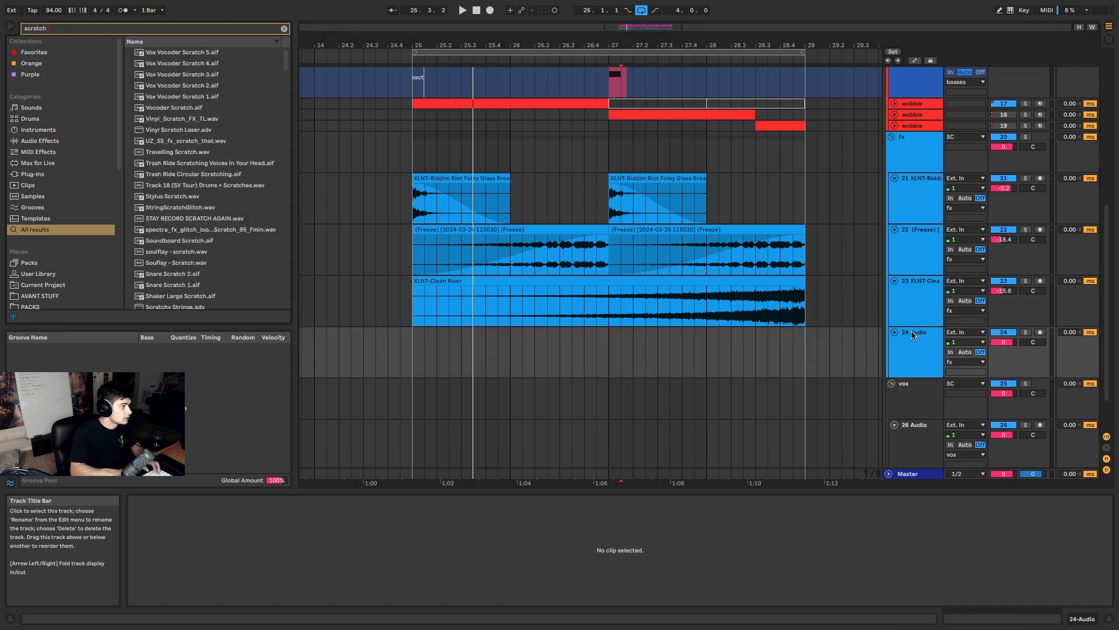
pyautogui.write(' fl s')
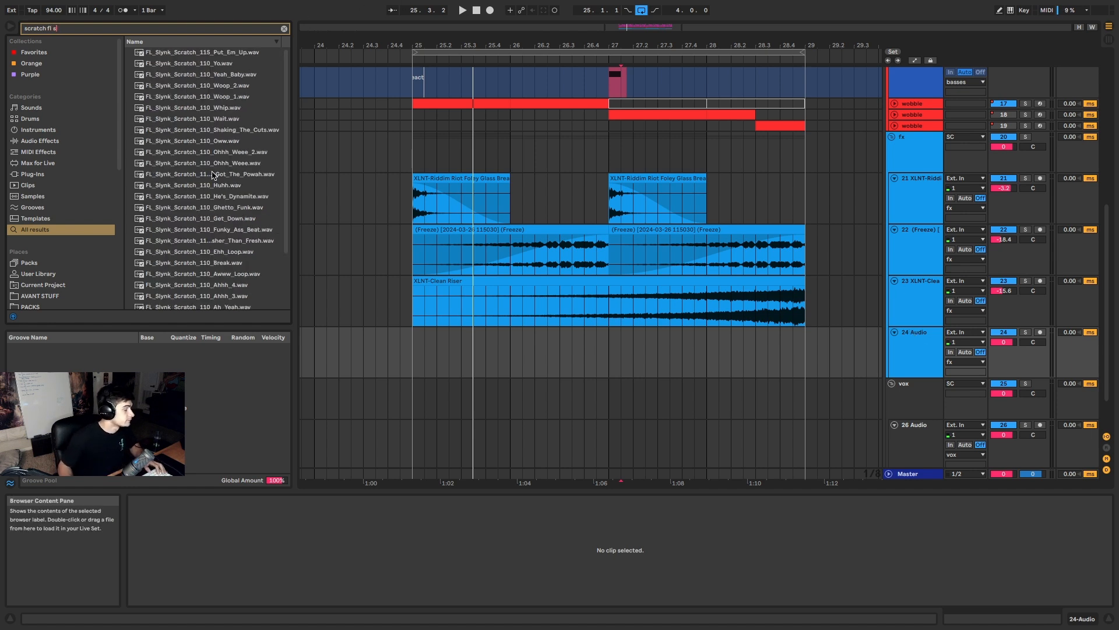
# Step: Preview FL_Slynk_Scratch_110_I've_Got_The_Powah, place it at bar 25 on the new fx track and set its warp tempo to 120 BPM
pyautogui.scroll(-2, 214, 180)
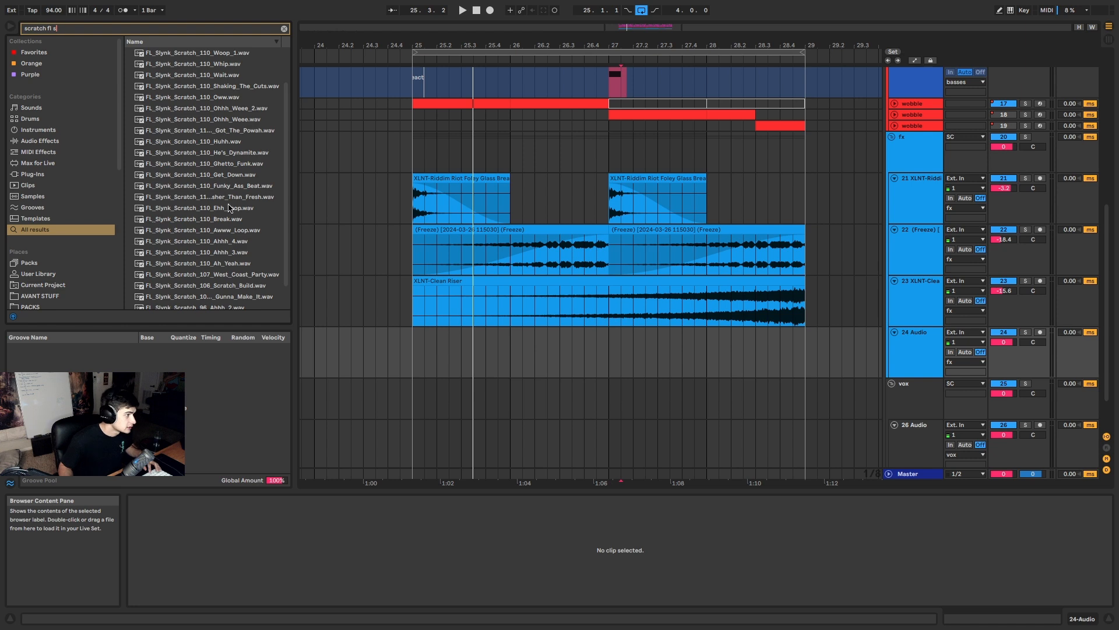
pyautogui.click(238, 131)
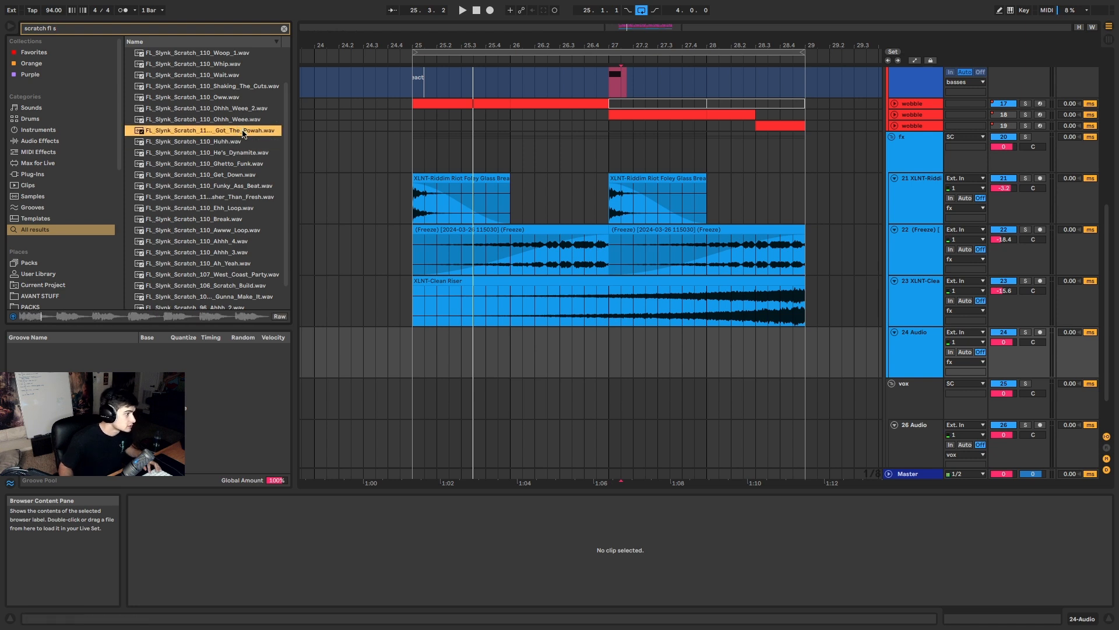
pyautogui.moveTo(242, 133); pyautogui.dragTo(414, 352)
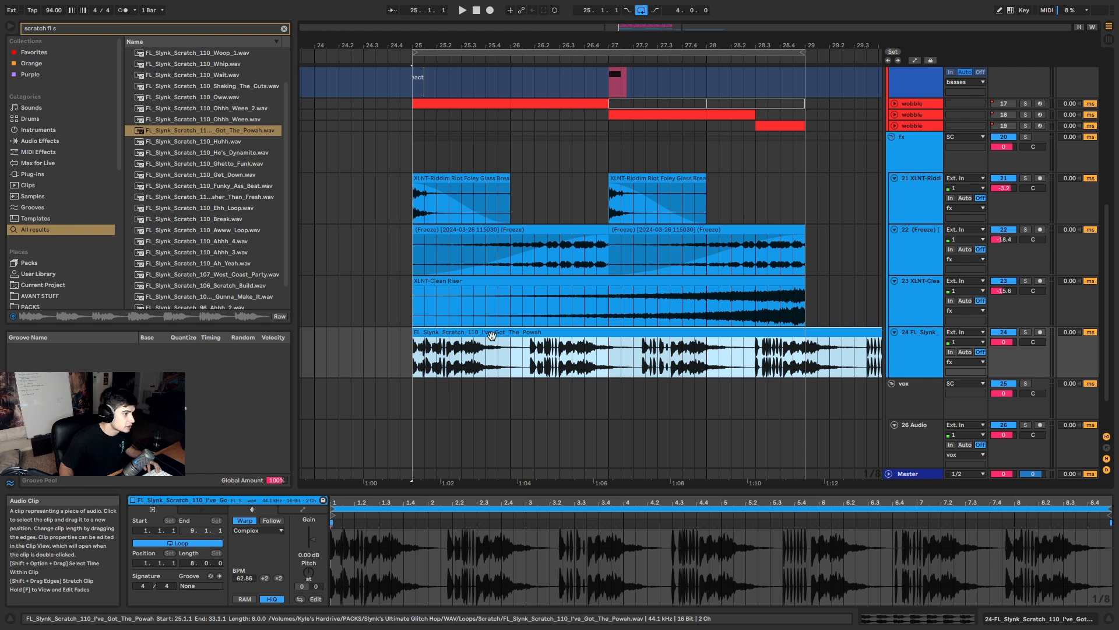
pyautogui.click(244, 578)
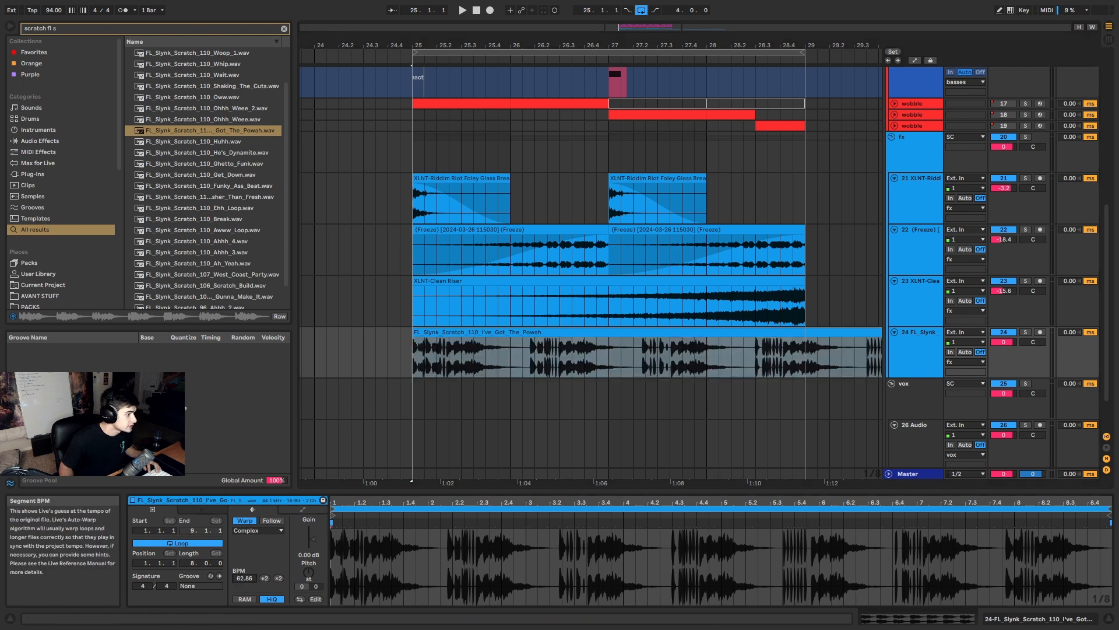
pyautogui.moveTo(245, 579); pyautogui.dragTo(245, 545)
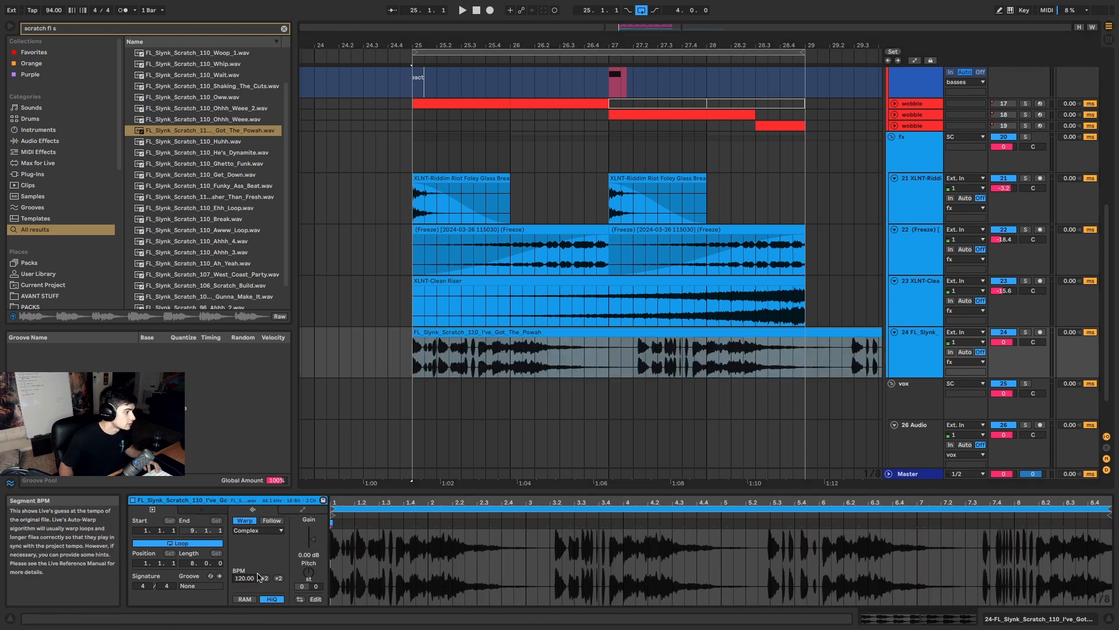
# Step: Set the scratch clip's warp tempo to 110 BPM, then split it at bar 27 and delete the remainder
pyautogui.write('110')
pyautogui.press('Return')
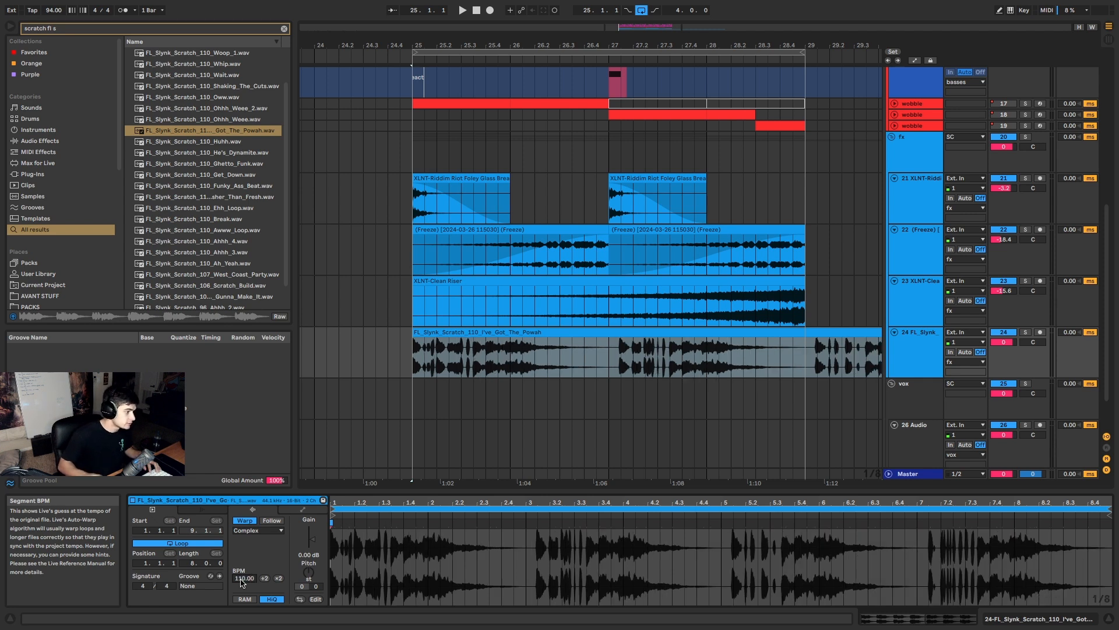
pyautogui.click(621, 349)
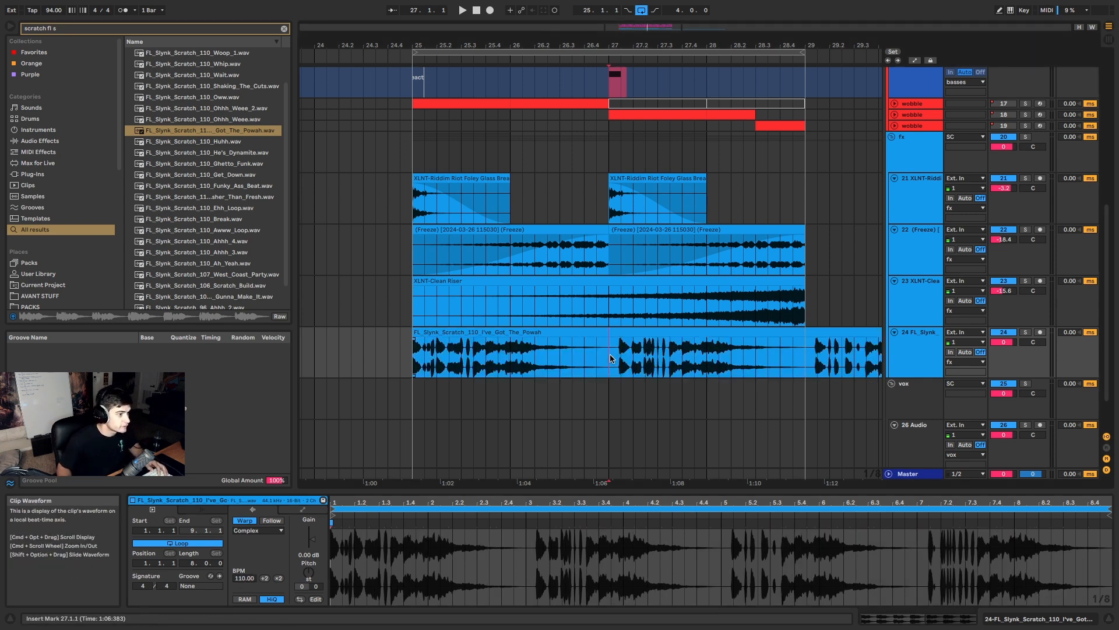
pyautogui.press('super+e')
pyautogui.click(621, 333)
pyautogui.press('Delete')
# Step: Move the trimmed scratch clip to start at 25.3.3 and audition it in the mix from bar 25
pyautogui.moveTo(544, 332)
pyautogui.mouseDown()
pyautogui.moveTo(746, 348)
pyautogui.moveTo(559, 351)
pyautogui.moveTo(771, 337)
pyautogui.moveTo(737, 355)
pyautogui.mouseUp()
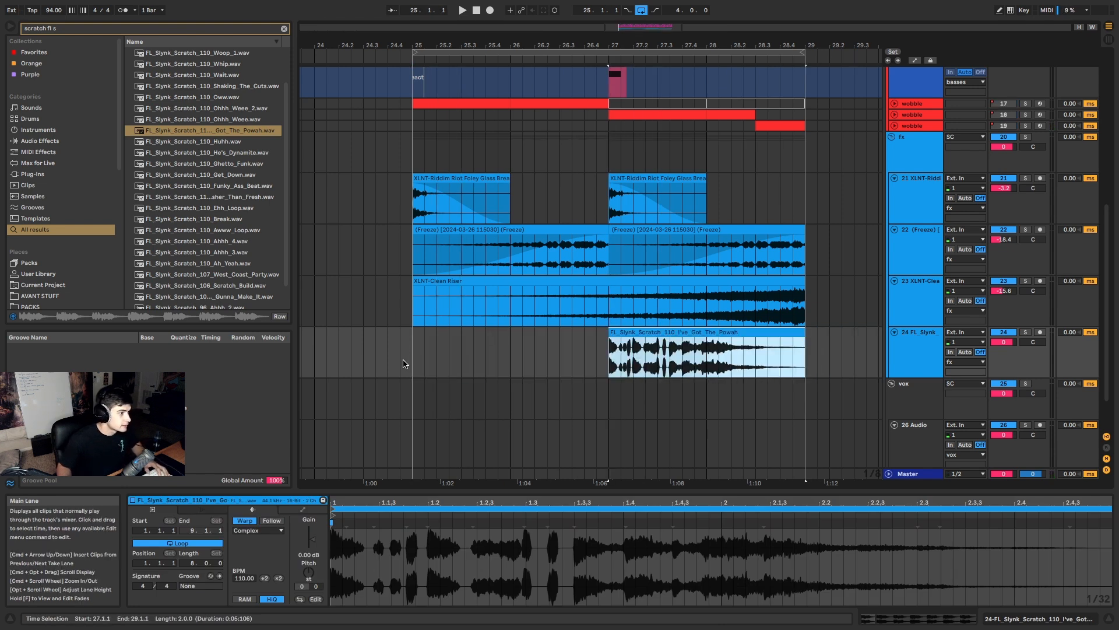
pyautogui.click(414, 352)
pyautogui.click(1027, 333)
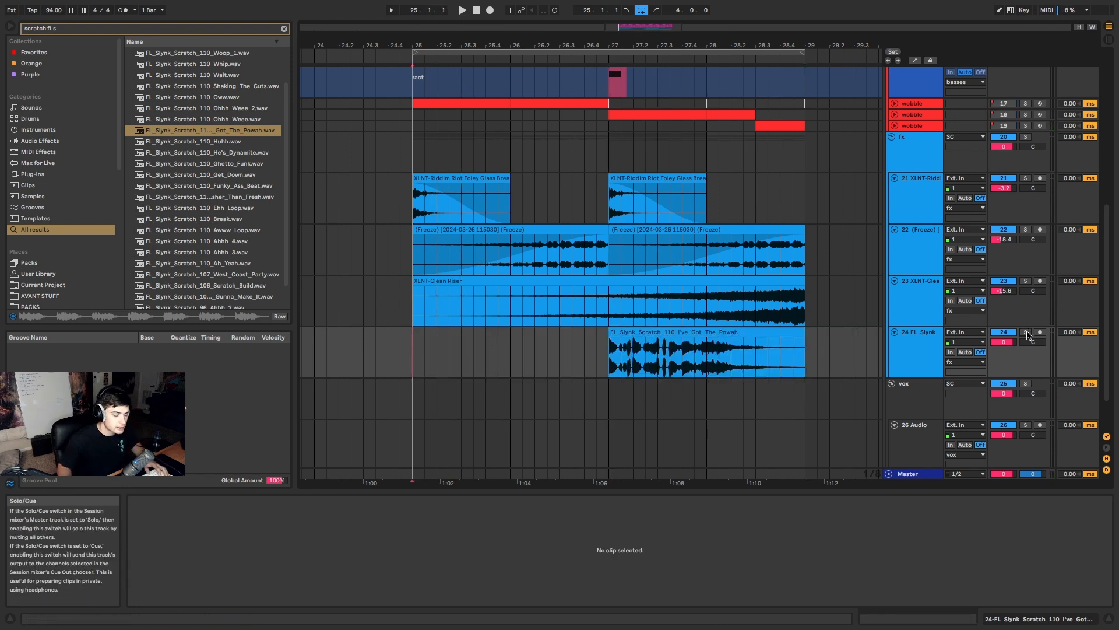
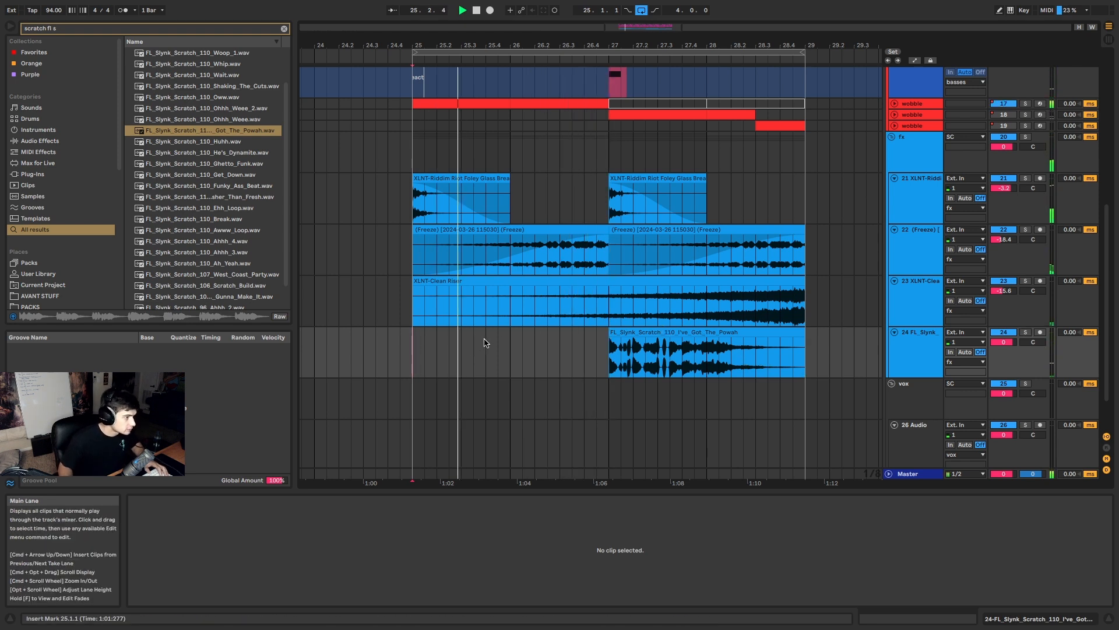
pyautogui.moveTo(621, 349); pyautogui.dragTo(485, 344)
pyautogui.click(407, 344)
pyautogui.press('space')
pyautogui.click(501, 329)
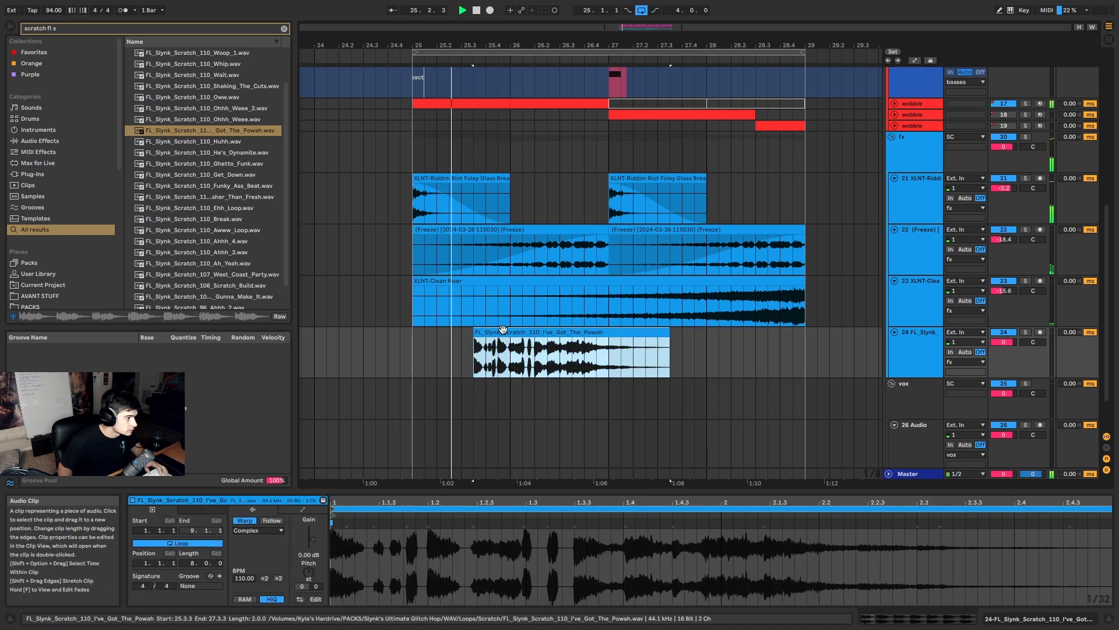
pyautogui.press('space')
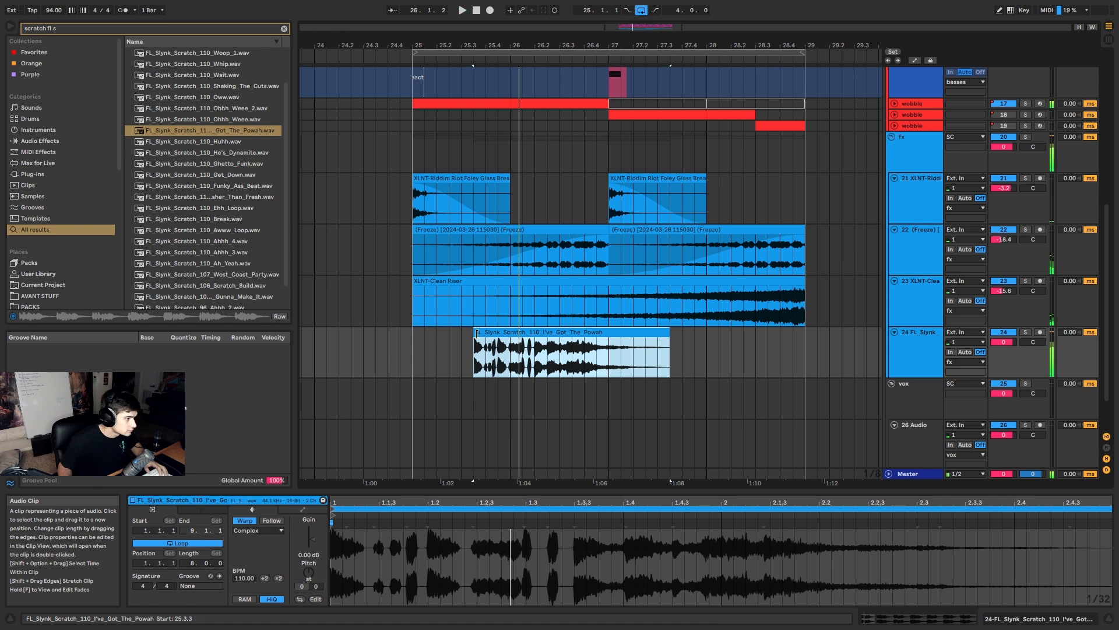
# Step: Trim the scratch clip's sample start to 1.1.3, keep it placed at 25.3.3 and audition it from bar 25
pyautogui.moveTo(474, 332); pyautogui.dragTo(490, 335)
pyautogui.click(416, 344)
pyautogui.press('space')
pyautogui.click(497, 346)
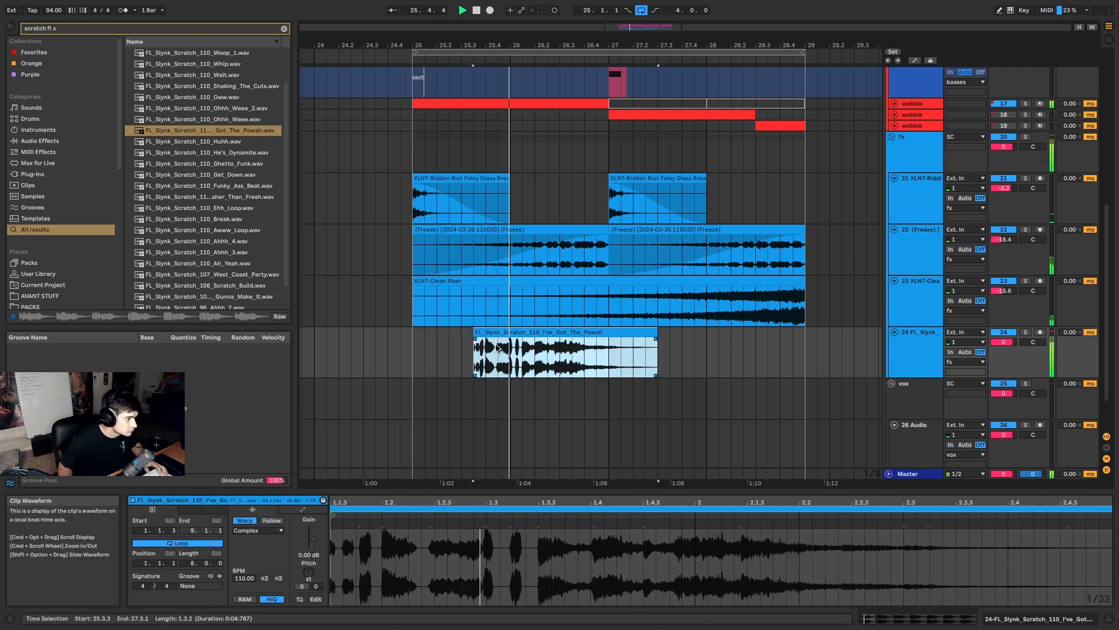
# Step: Split the scratch clip at bar 26, delete the part after it and play the result from bar 25
pyautogui.click(512, 348)
pyautogui.press('super+e')
pyautogui.click(520, 332)
pyautogui.press('space')
pyautogui.press('Delete')
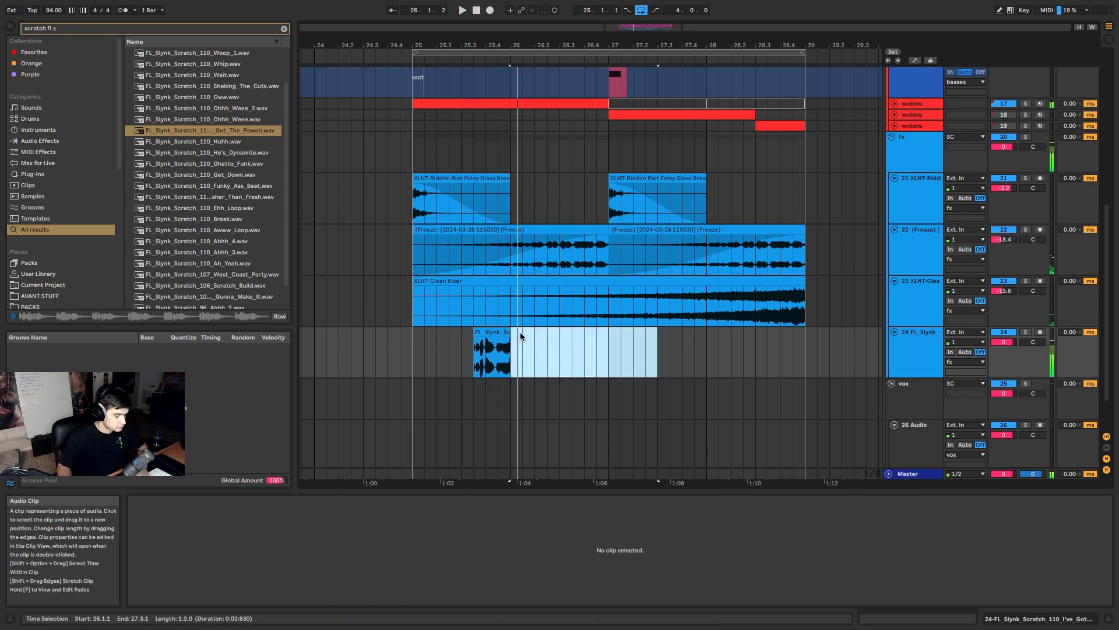
pyautogui.click(406, 346)
pyautogui.click(414, 343)
pyautogui.press('space')
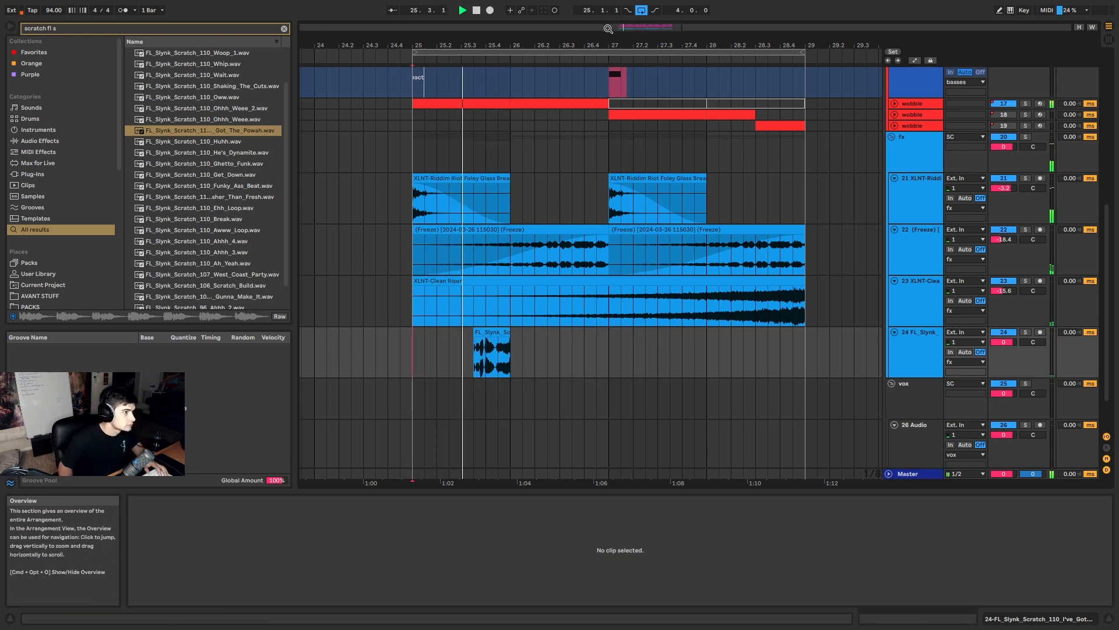
# Step: Shorten the scratch clip to a length of 0.0.2 and place four copies back to back from 26.3.1 to bar 27
pyautogui.moveTo(608, 28); pyautogui.dragTo(609, 49)
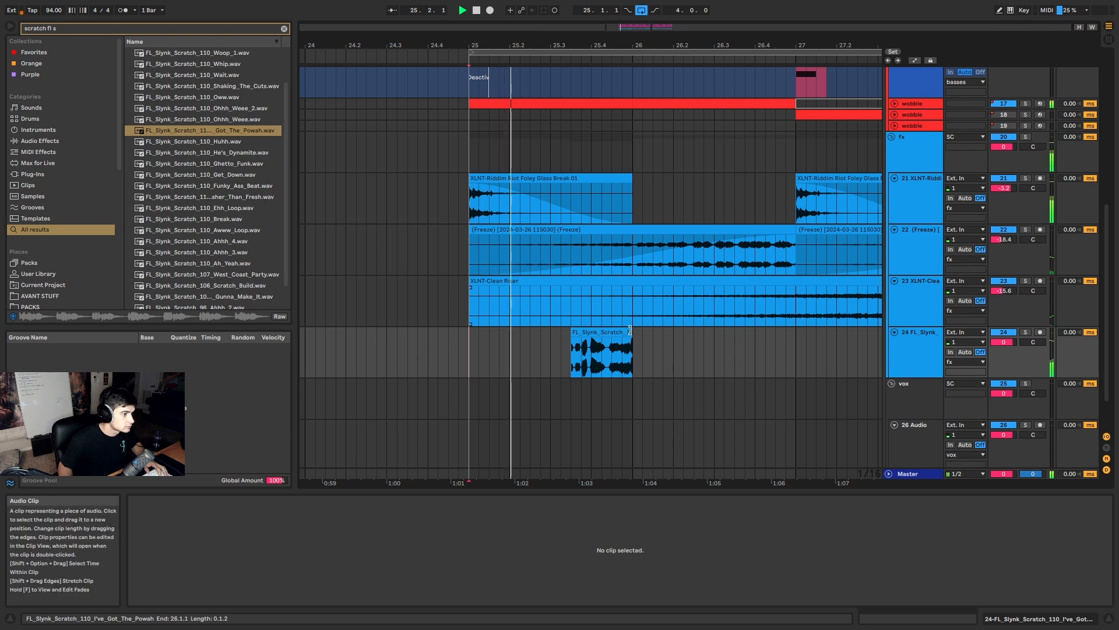
pyautogui.moveTo(630, 334); pyautogui.dragTo(725, 334)
pyautogui.press('space')
pyautogui.press('space')
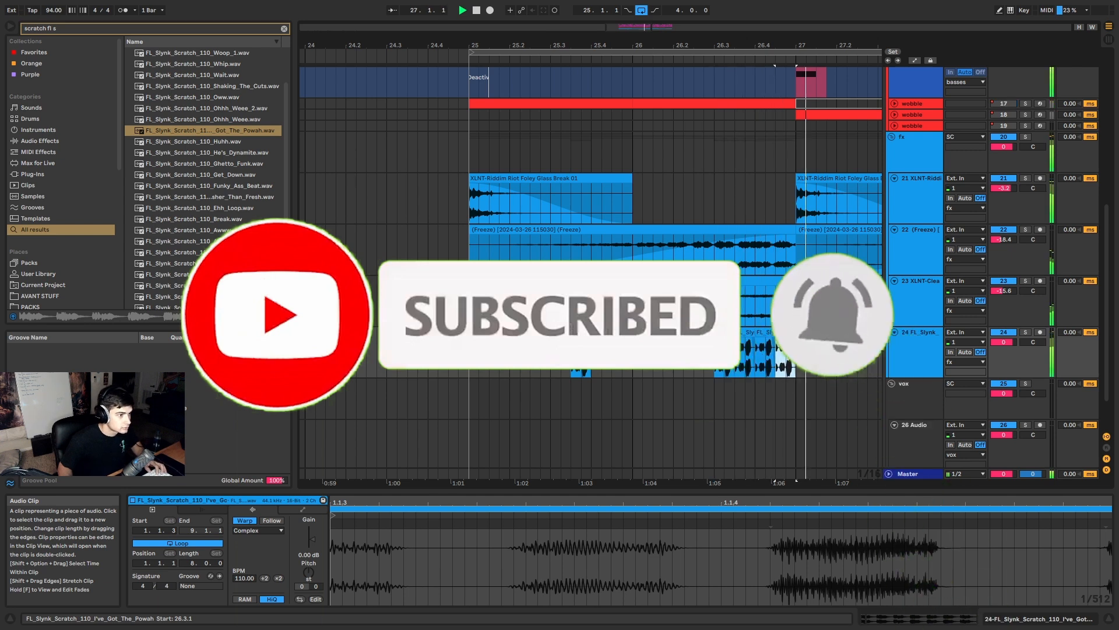
pyautogui.click(469, 351)
pyautogui.press('space')
pyautogui.press('space')
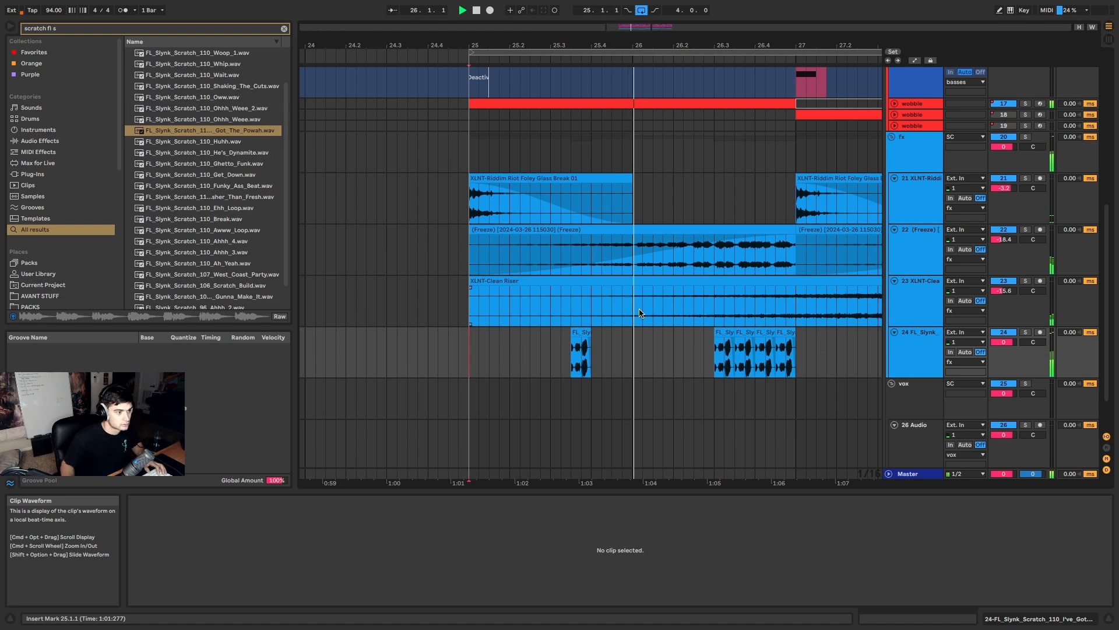
# Step: Extend the third scratch copy from 26.4.1 to bar 27 in place of the last one, and audition the run from 26.3.1
pyautogui.click(574, 359)
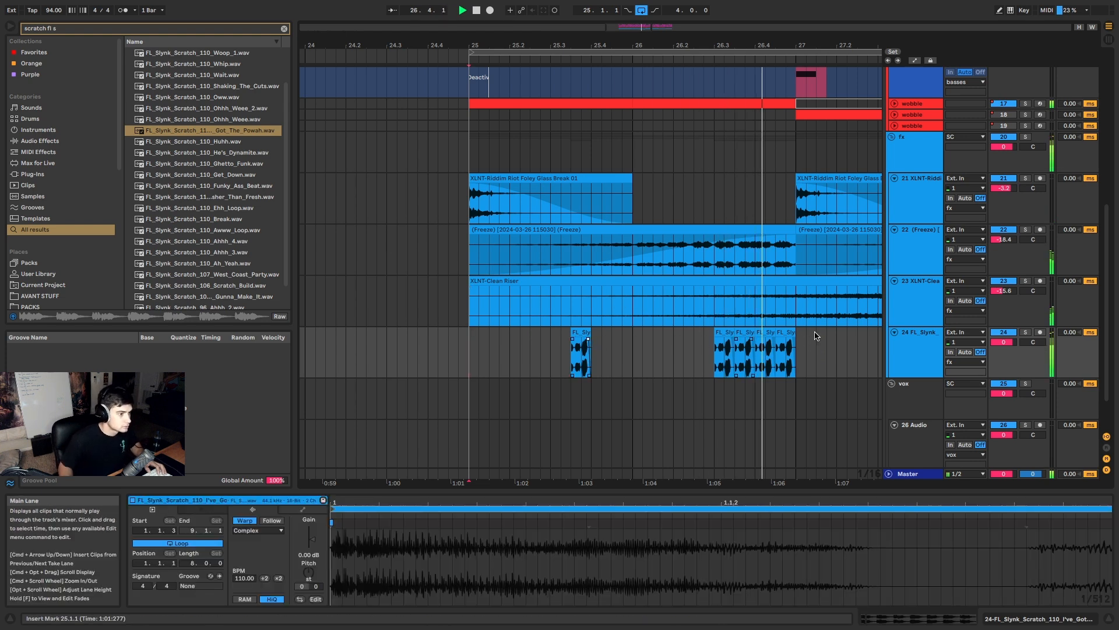
pyautogui.click(723, 332)
pyautogui.press('space')
pyautogui.press('space')
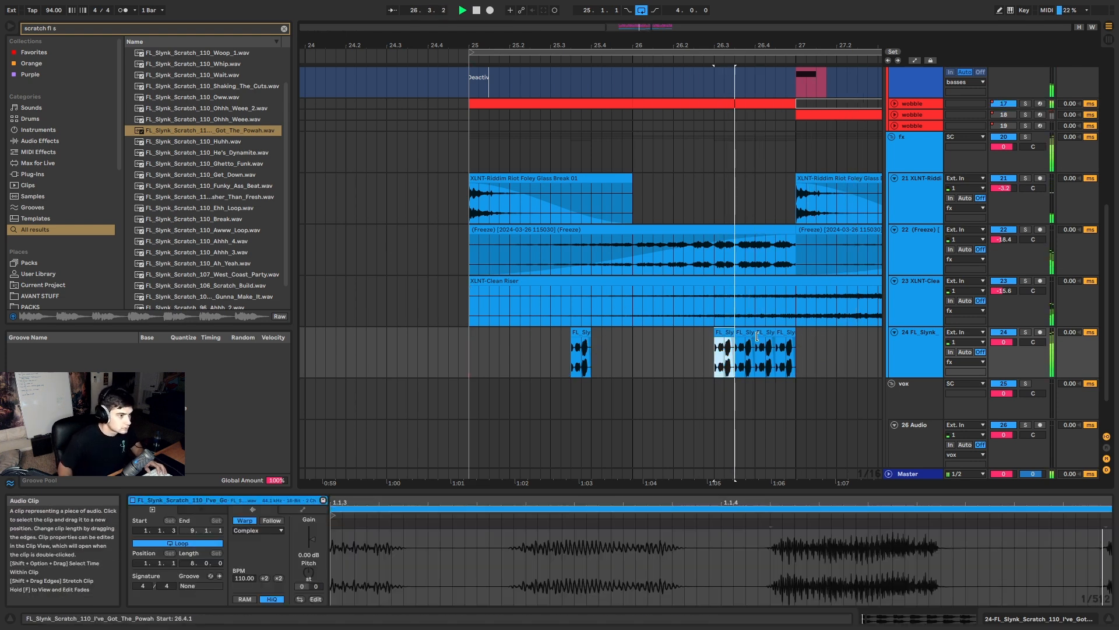
pyautogui.click(775, 333)
pyautogui.moveTo(776, 334); pyautogui.dragTo(795, 347)
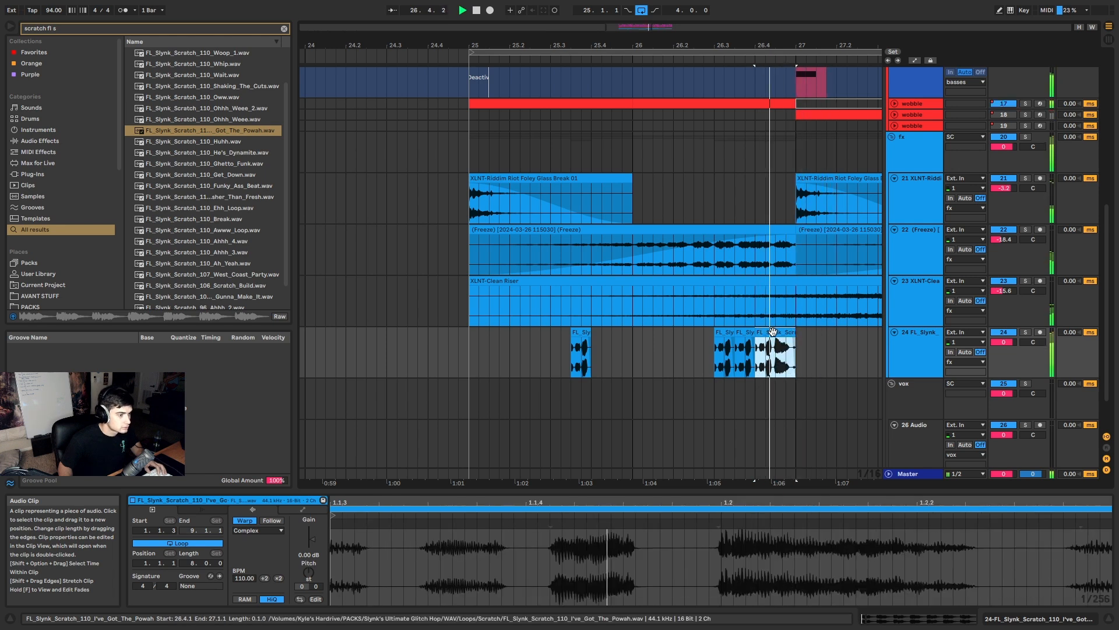
pyautogui.click(792, 338)
pyautogui.click(723, 332)
pyautogui.press('space')
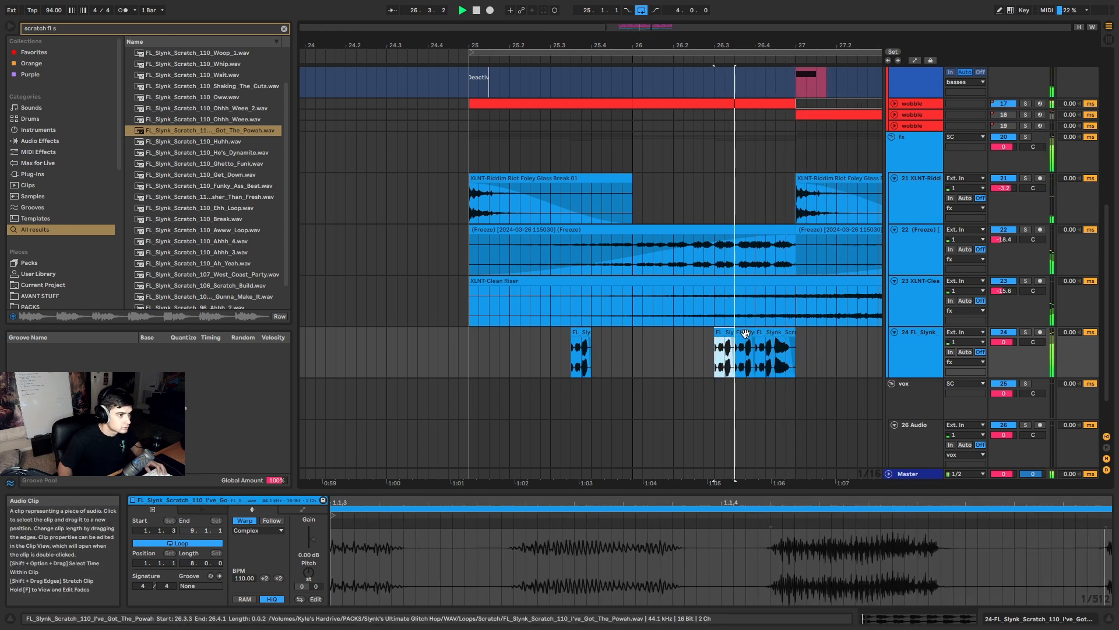
# Step: Duplicate the two-bar scratch pattern from bars 25–27 into bars 27–29
pyautogui.scroll(-3, 797, 346)
pyautogui.moveTo(797, 348); pyautogui.dragTo(574, 348)
pyautogui.press('super+d')
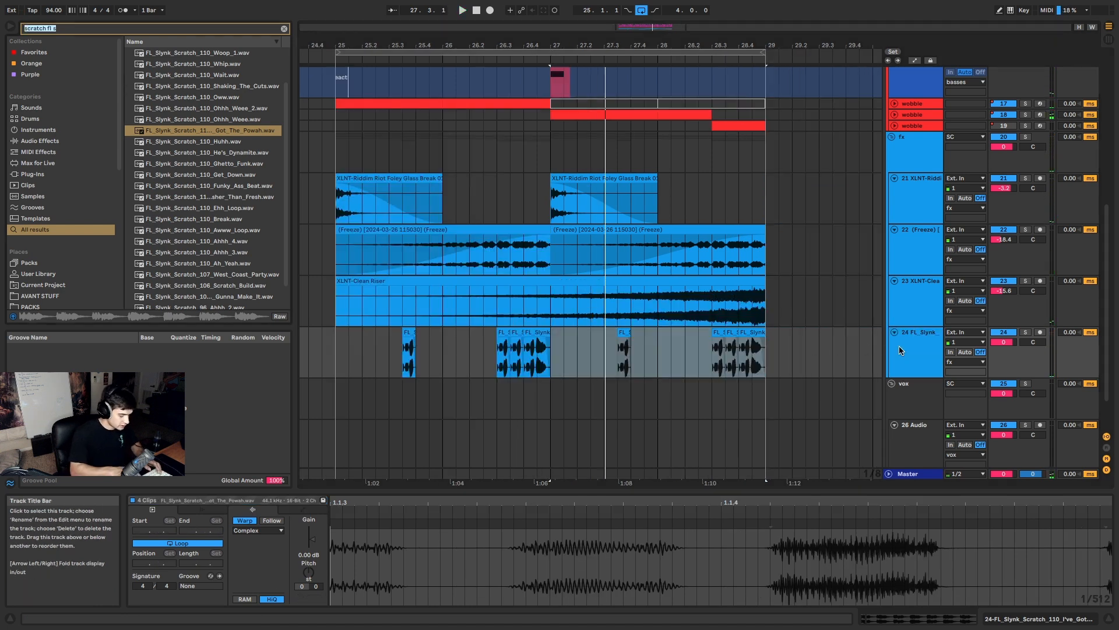
# Step: Load NTKA VOCAL RACK 2024 onto the scratch track and lower the track's volume to -8.6 dB during playback
pyautogui.write('ntka vocal')
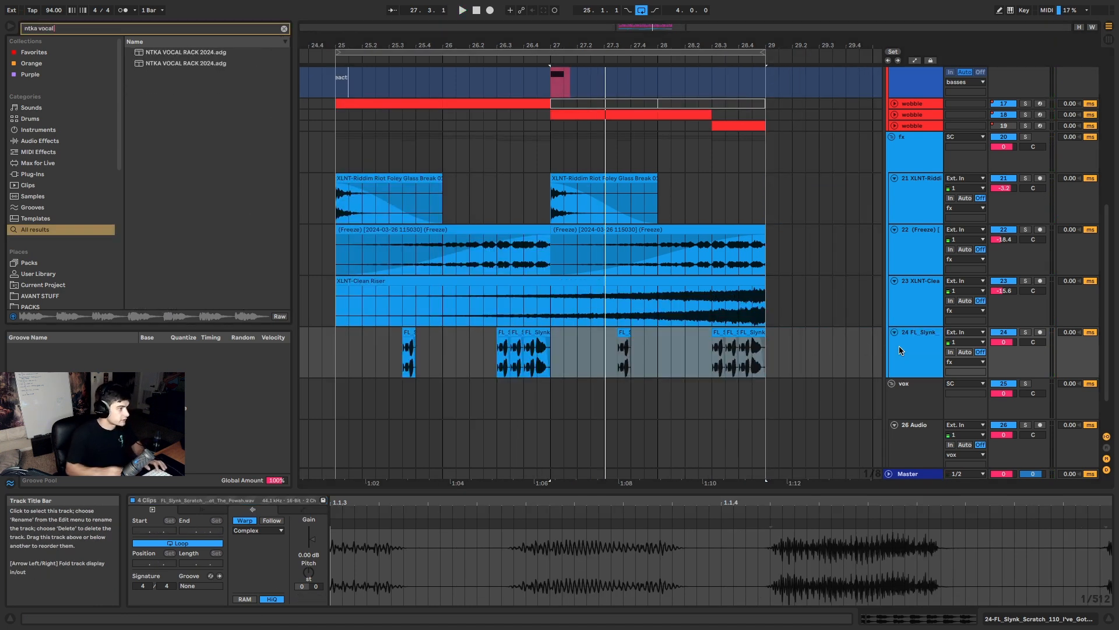
pyautogui.click(217, 64)
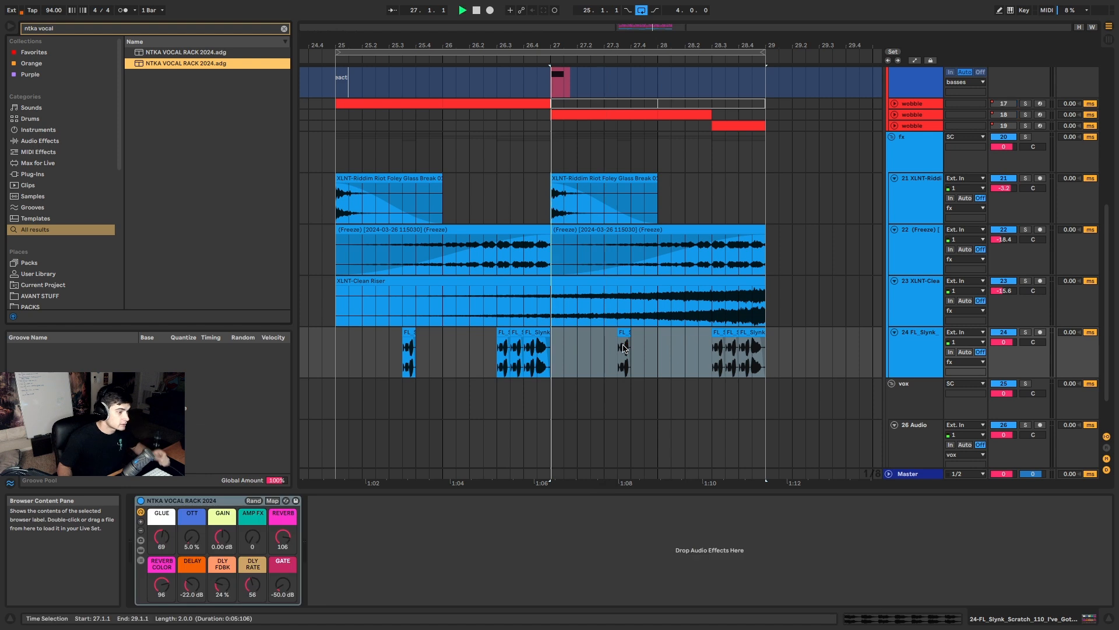
pyautogui.click(409, 336)
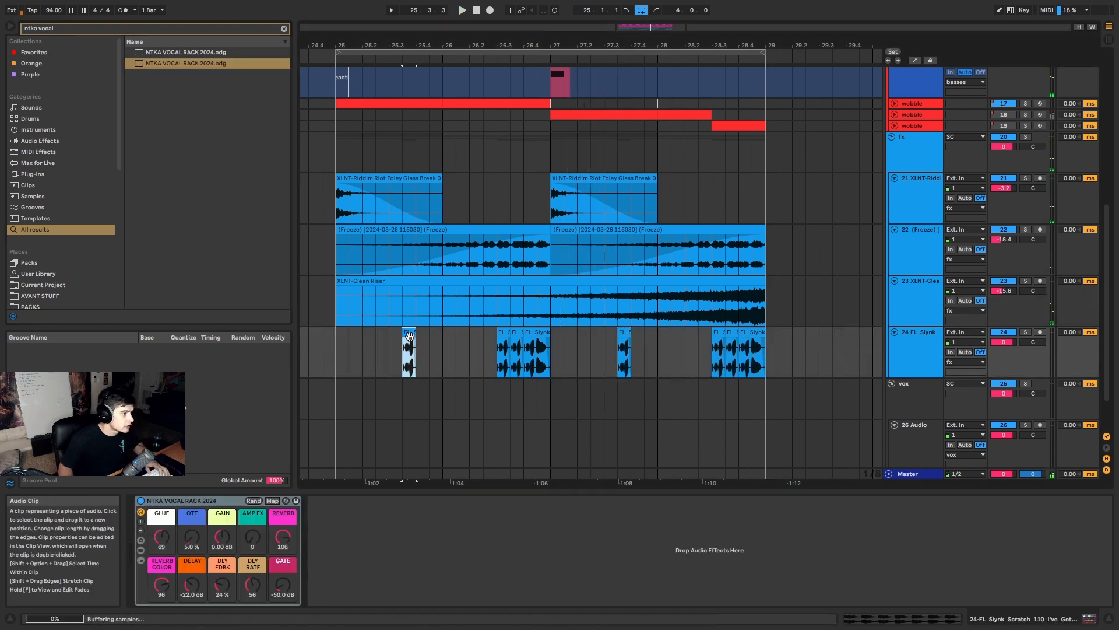
pyautogui.press('space')
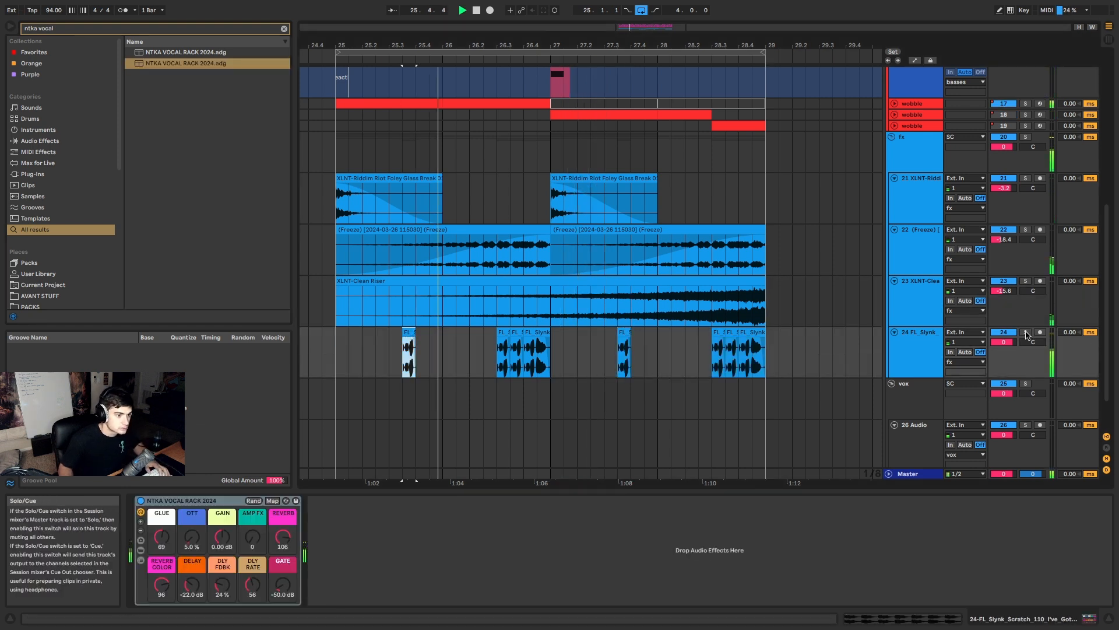
pyautogui.moveTo(1003, 342); pyautogui.dragTo(1003, 348)
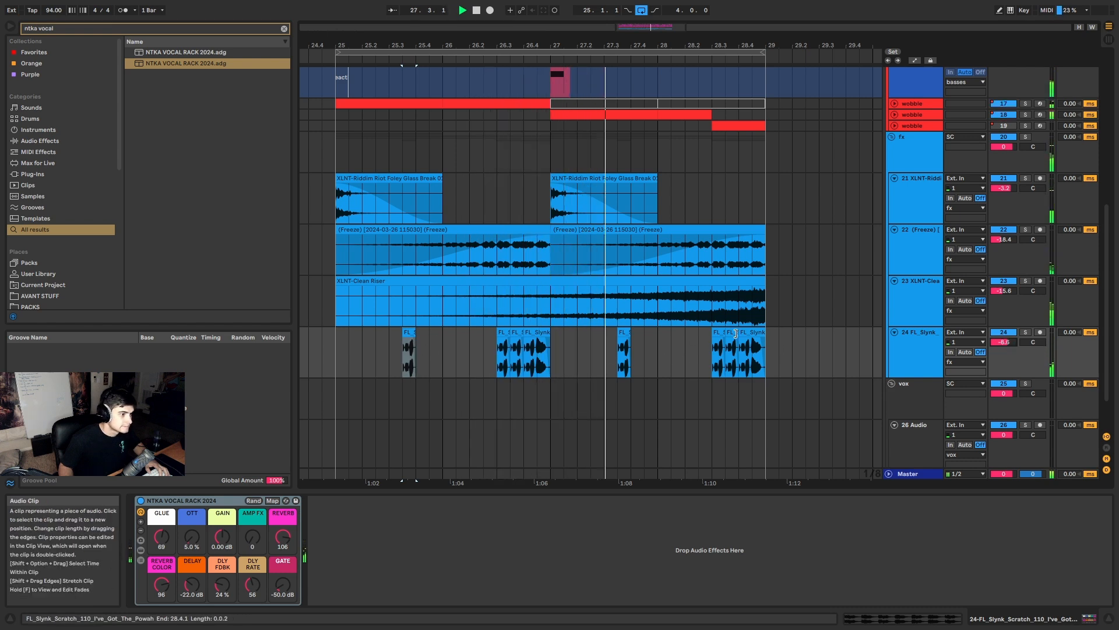
# Step: Deactivate the final run of scratch clips from 28.3.1 to bar 29
pyautogui.click(713, 353)
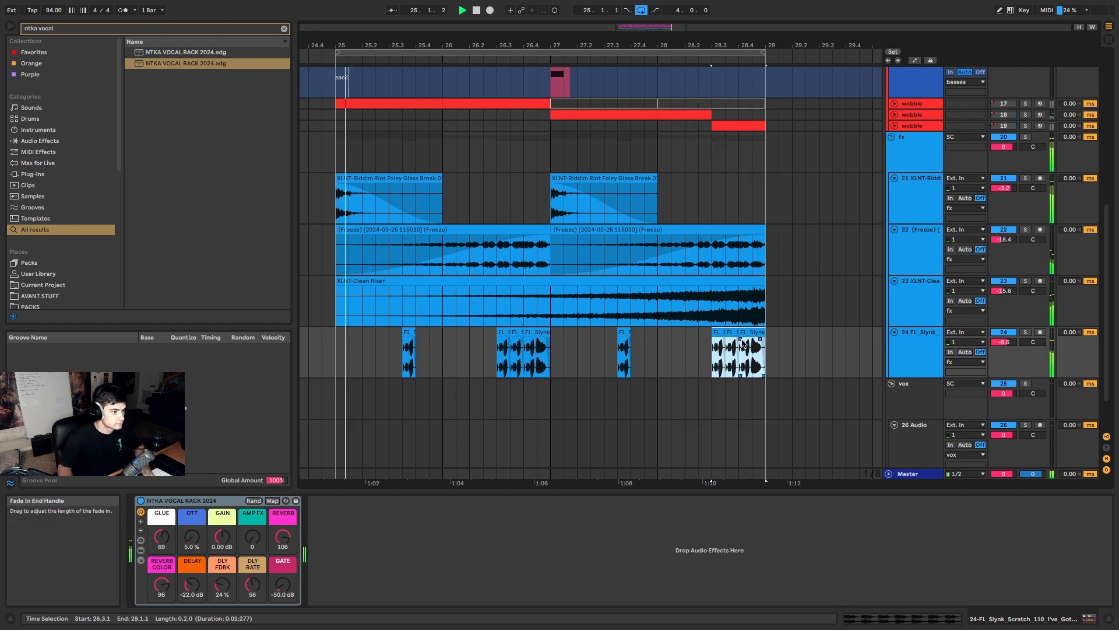
pyautogui.press('0')
pyautogui.click(686, 350)
pyautogui.click(712, 346)
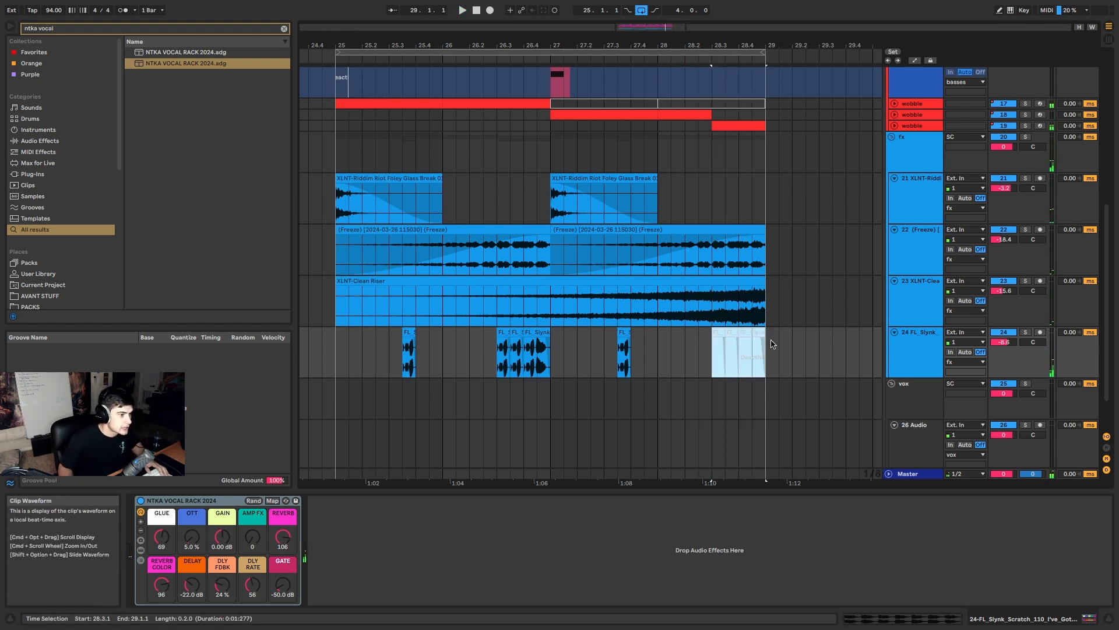
# Step: Color the vox group red and assign that color to its grouped tracks and clips
pyautogui.scroll(-3, 758, 350)
pyautogui.rightClick(917, 354)
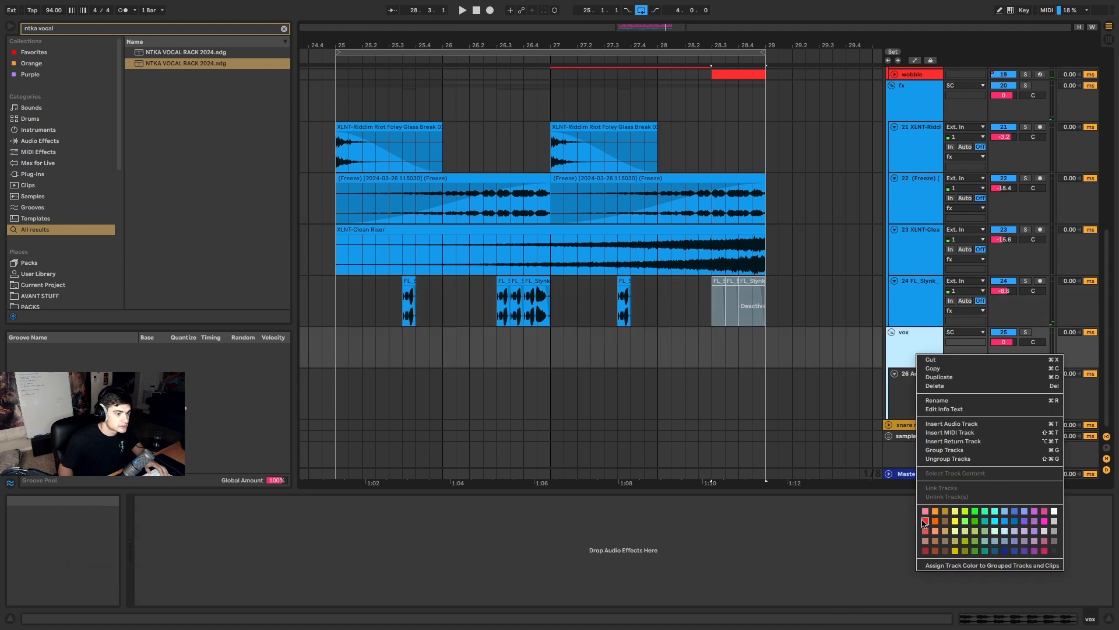
pyautogui.click(926, 522)
pyautogui.rightClick(919, 352)
pyautogui.click(992, 565)
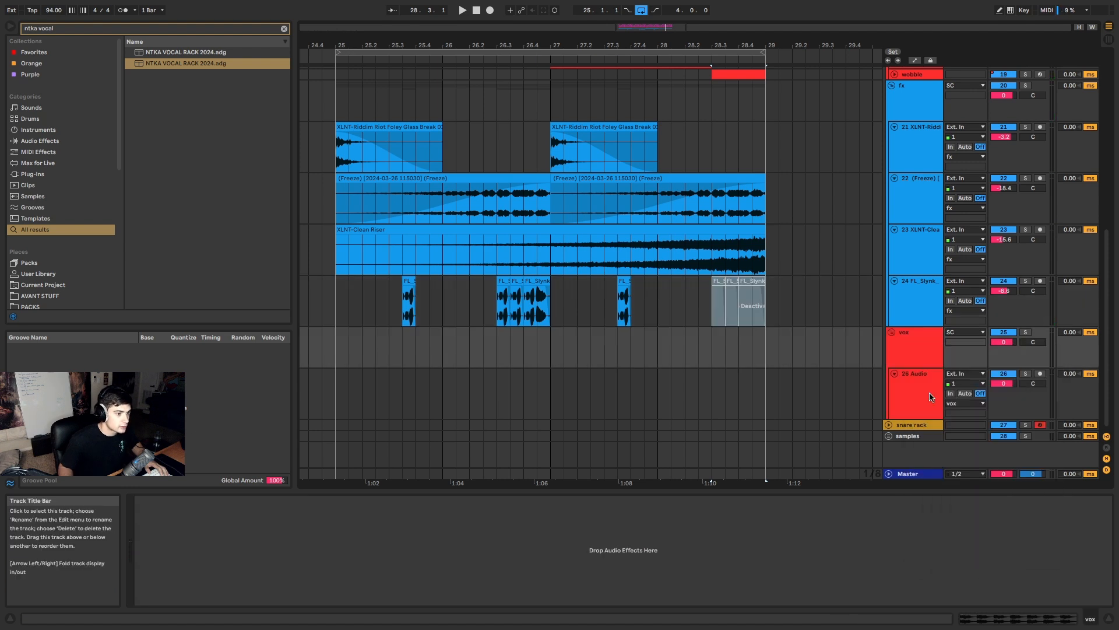
# Step: Play the drop from bar 25 and select the empty audio track inside the vox group
pyautogui.click(927, 389)
pyautogui.click(725, 389)
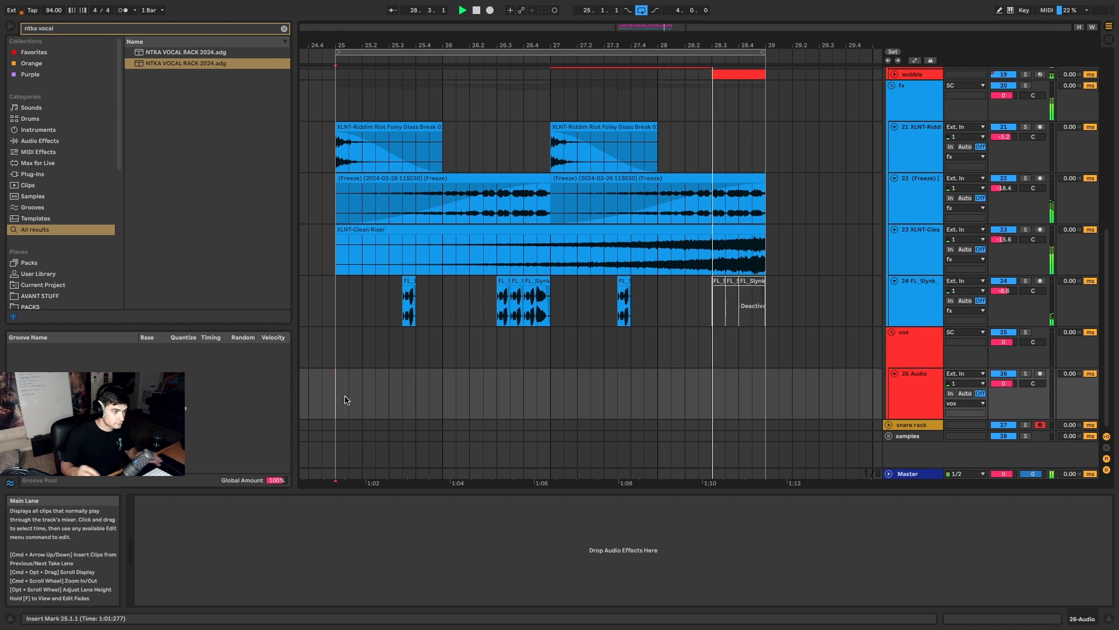
pyautogui.click(911, 393)
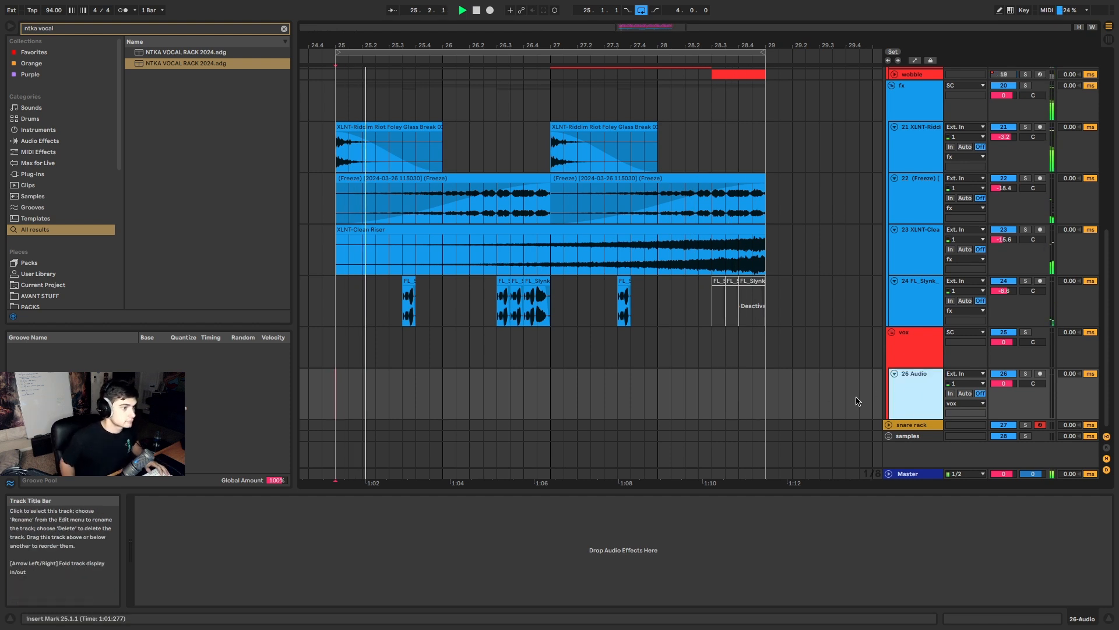
pyautogui.press('space')
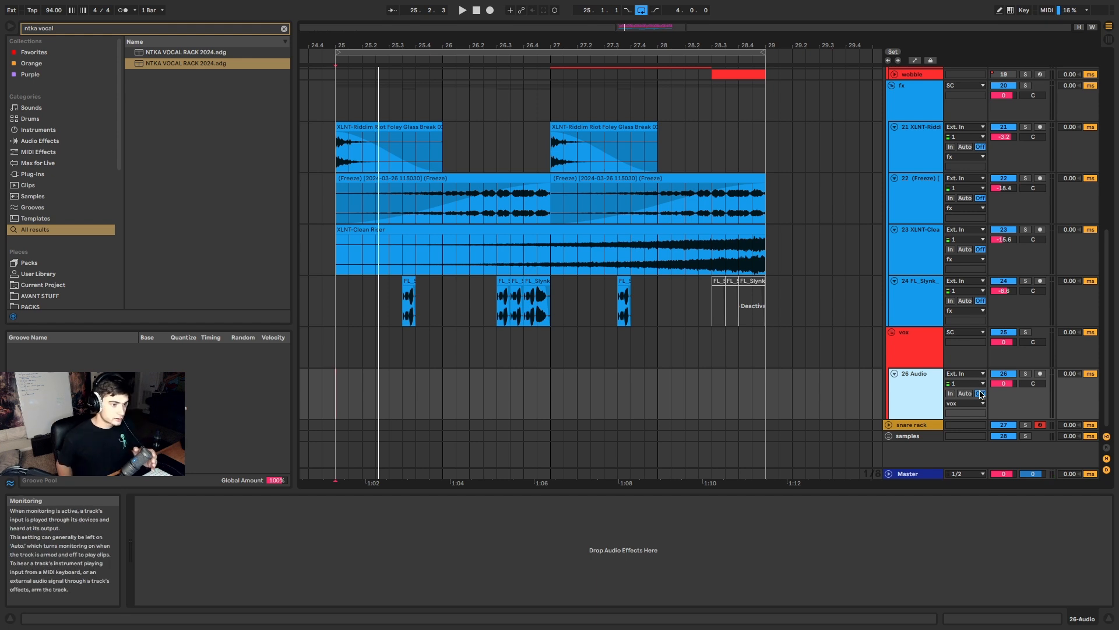
# Step: Check the audio input and output devices in the audio preferences
pyautogui.click(39, 7)
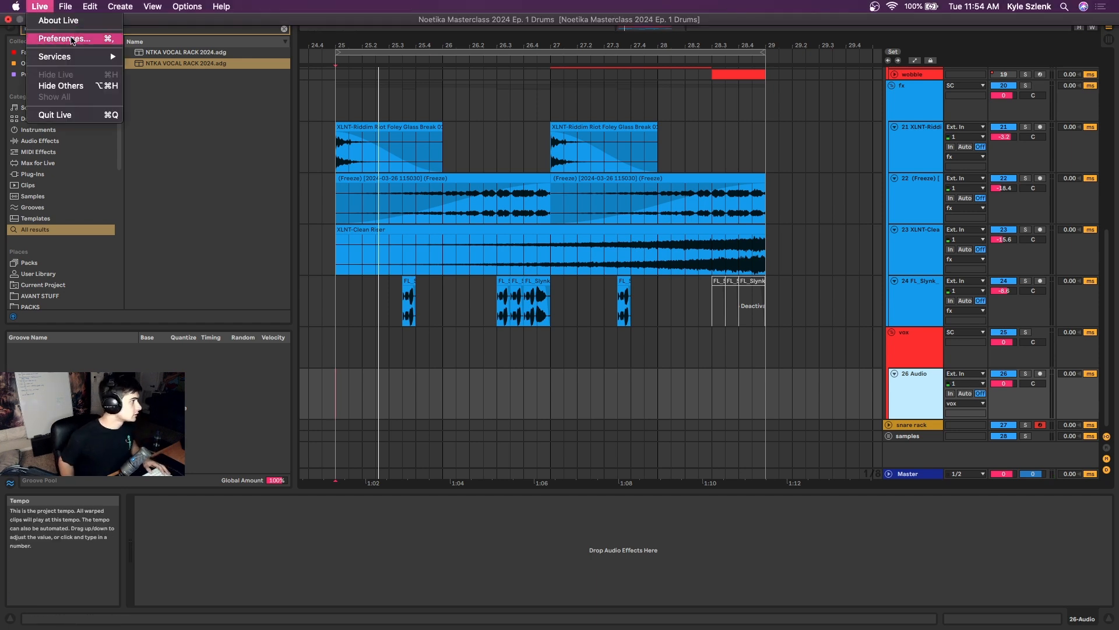
pyautogui.click(64, 38)
pyautogui.click(628, 197)
pyautogui.click(533, 170)
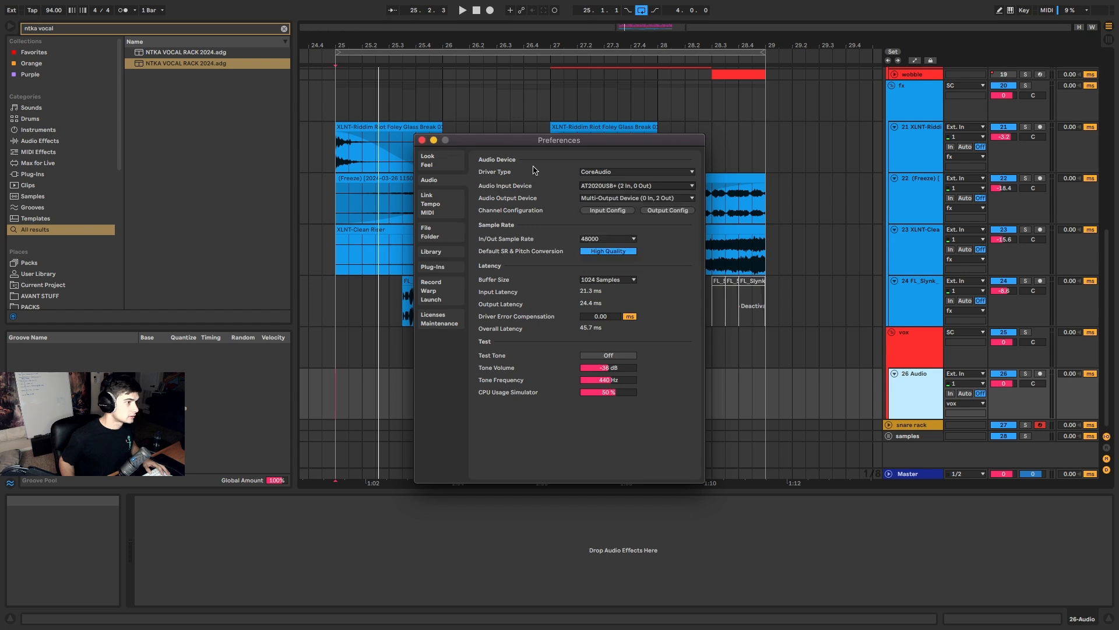
pyautogui.click(421, 140)
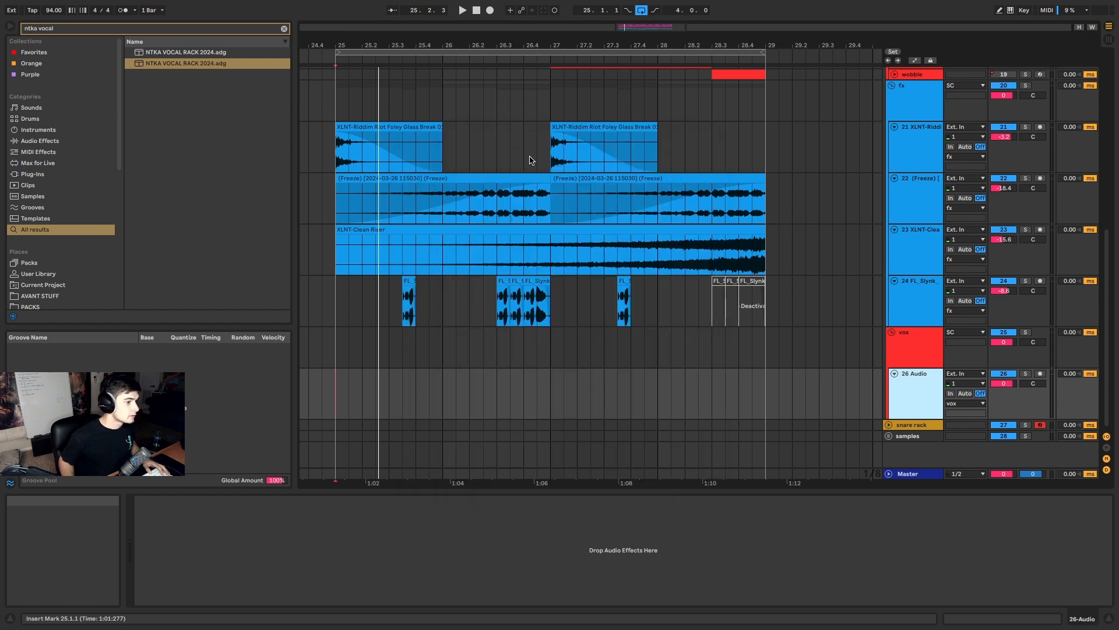
# Step: Arm the audio track in the vox group for recording
pyautogui.click(1040, 373)
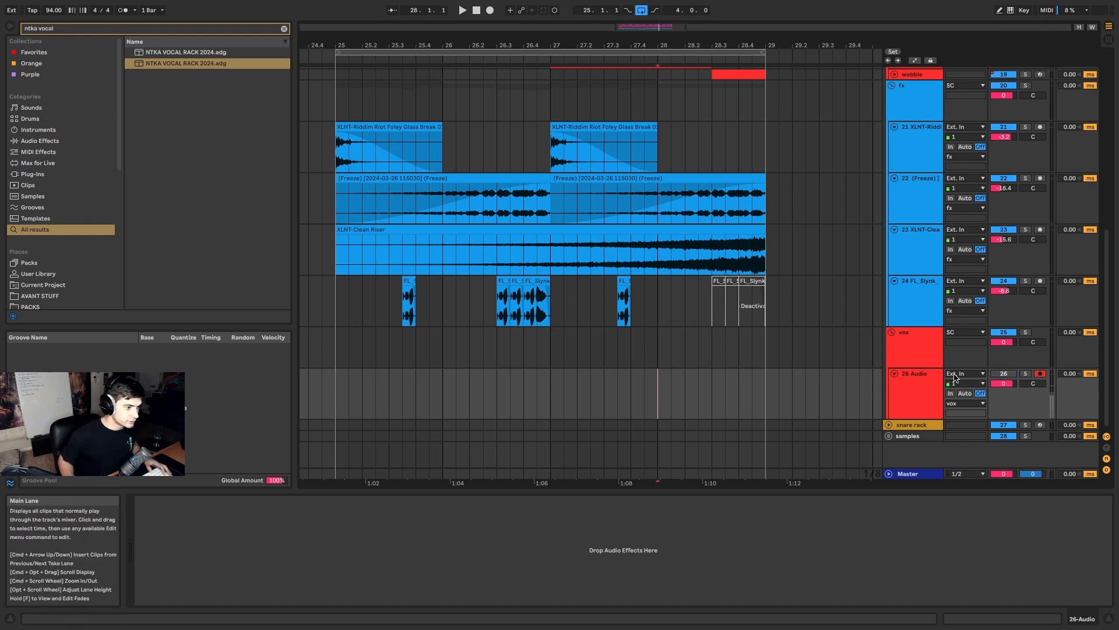
pyautogui.click(1025, 373)
pyautogui.click(932, 377)
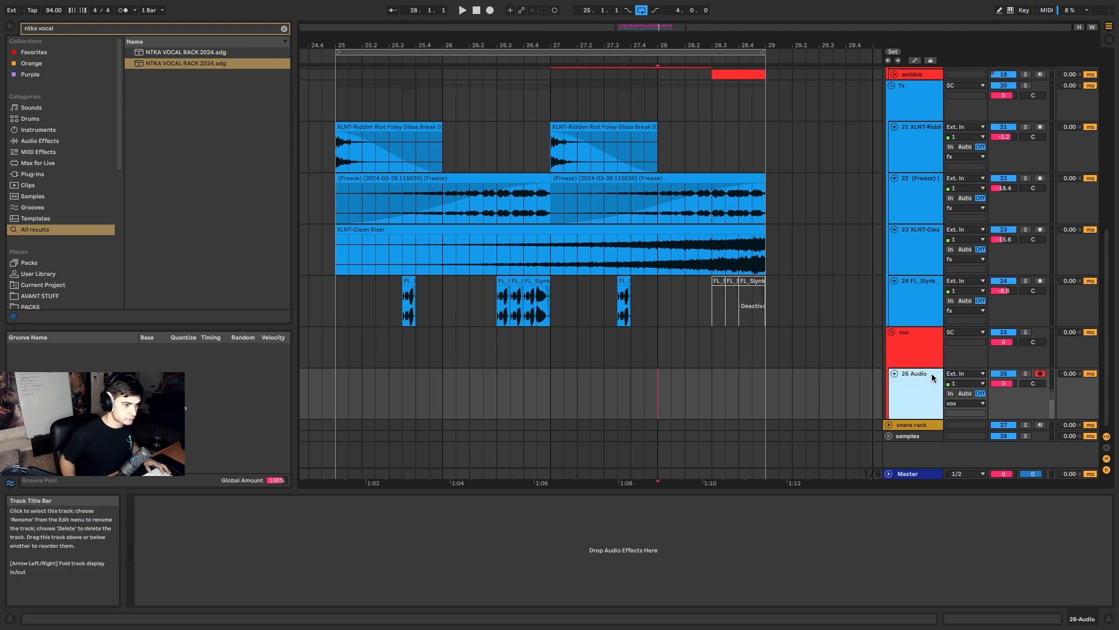
# Step: Copy the fx scratch sample to the vox group's audio track so it fills 28.3 to 29, and play it
pyautogui.moveTo(535, 289); pyautogui.dragTo(765, 375)
pyautogui.moveTo(692, 376); pyautogui.dragTo(719, 377)
pyautogui.press('space')
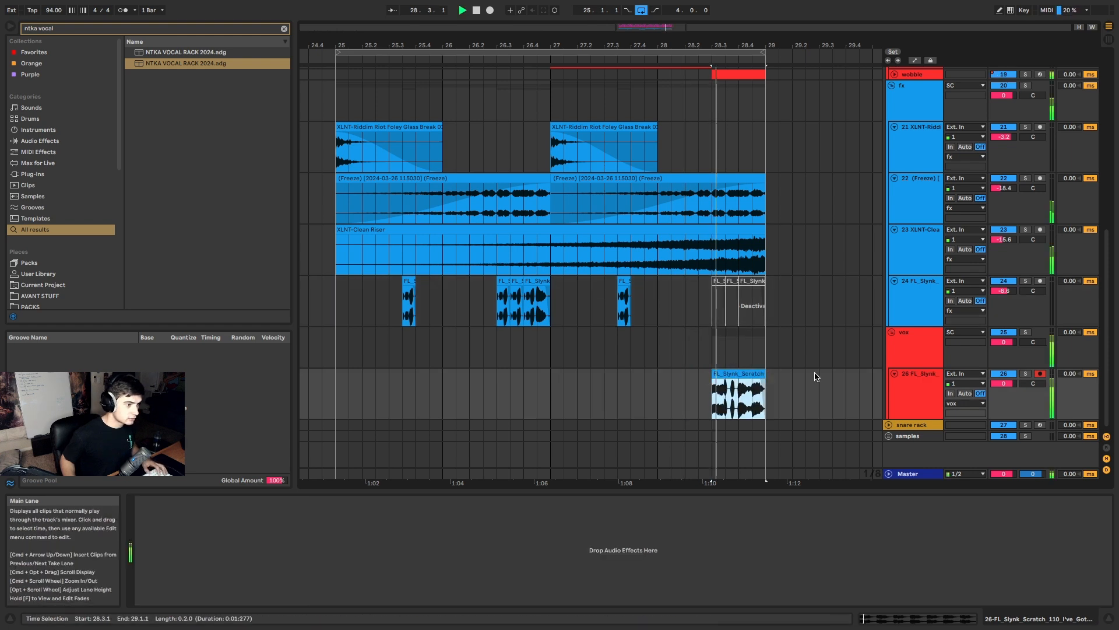
# Step: Solo the vox audio track, slide the scratch waveform inside its clip while replaying it, and check the result with the solo off
pyautogui.click(1026, 374)
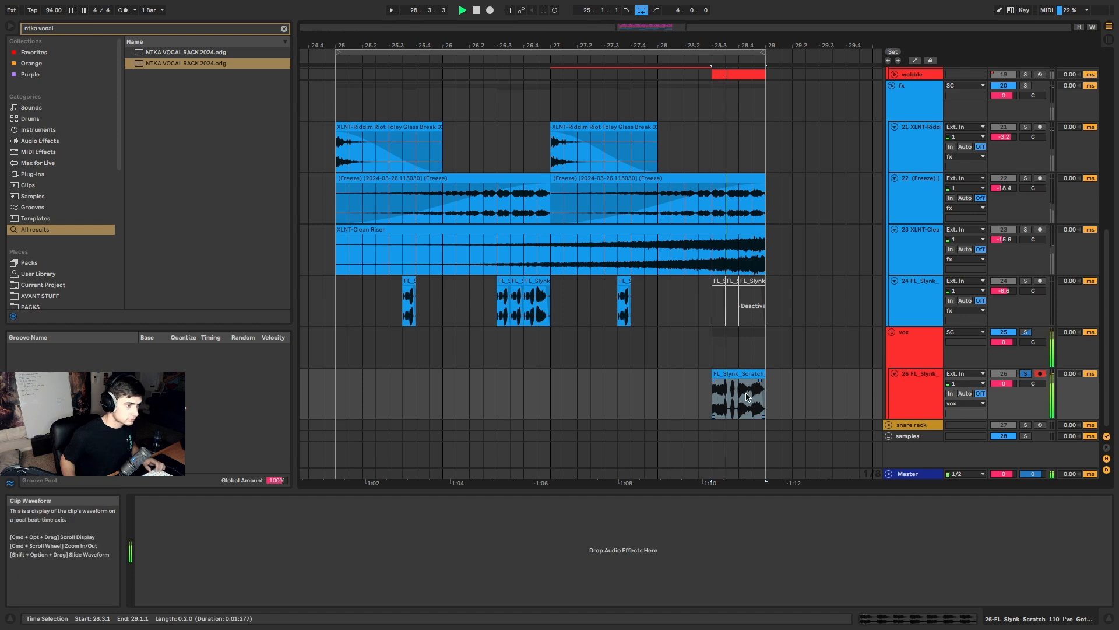
pyautogui.click(723, 404)
pyautogui.press('space')
pyautogui.press('space')
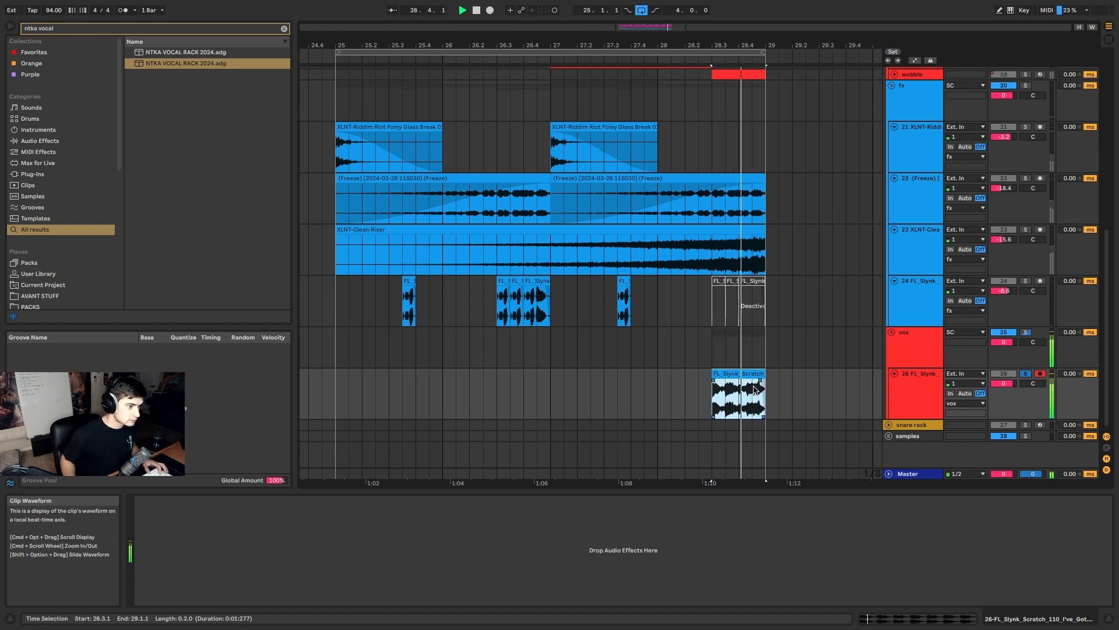
pyautogui.press('space')
pyautogui.press('space')
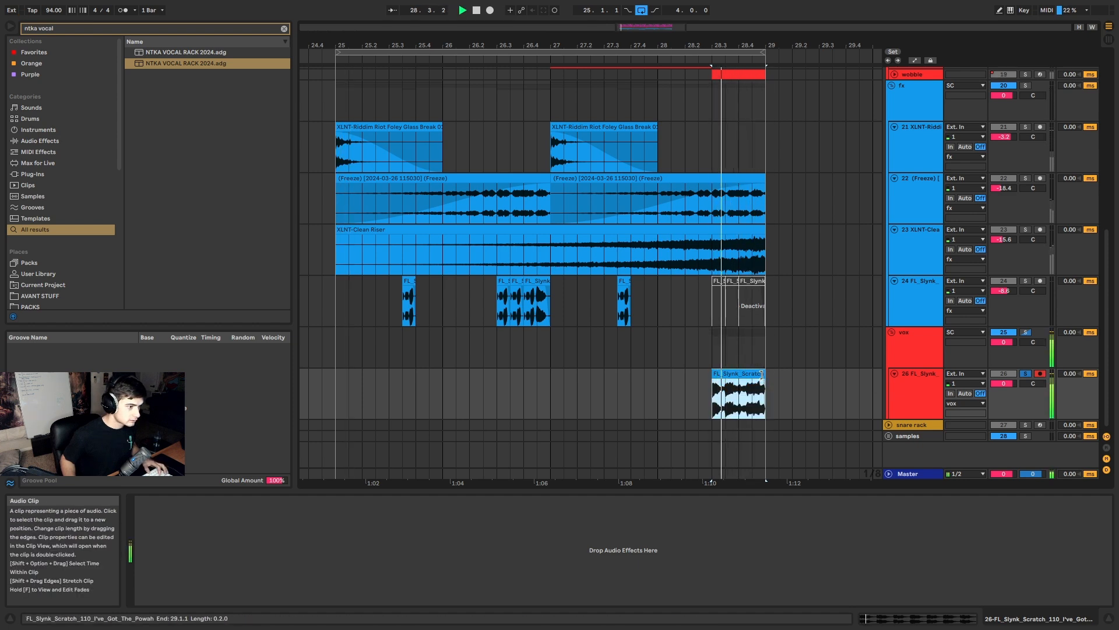
pyautogui.click(1026, 375)
pyautogui.press('space')
pyautogui.press('space')
# Step: Assign the vox group's red color to its grouped tracks and clips
pyautogui.rightClick(925, 352)
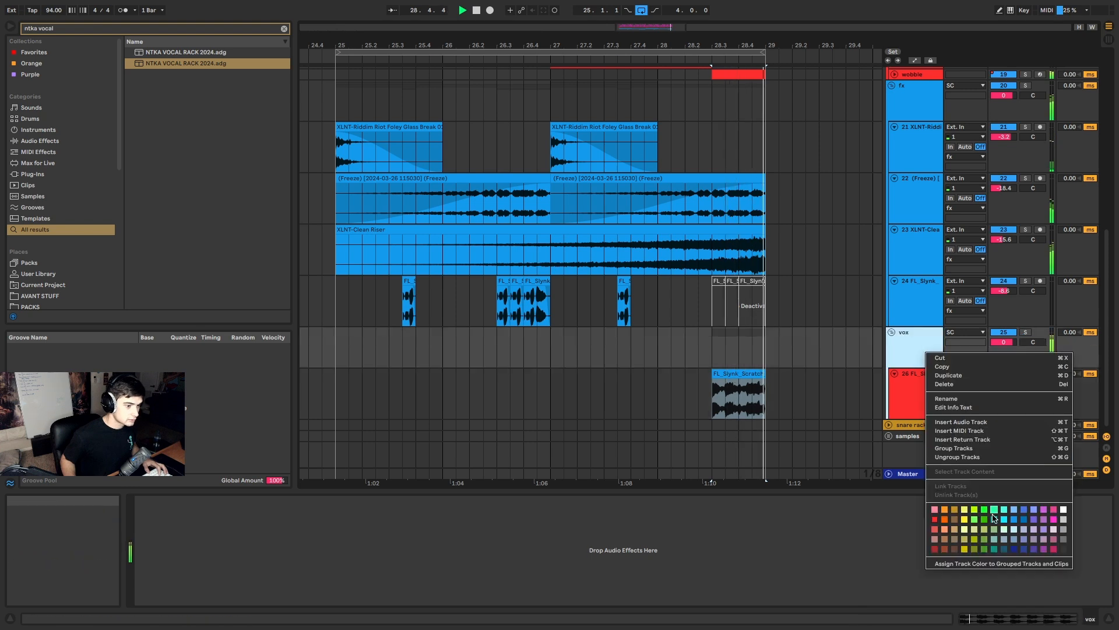
pyautogui.click(993, 563)
pyautogui.rightClick(903, 355)
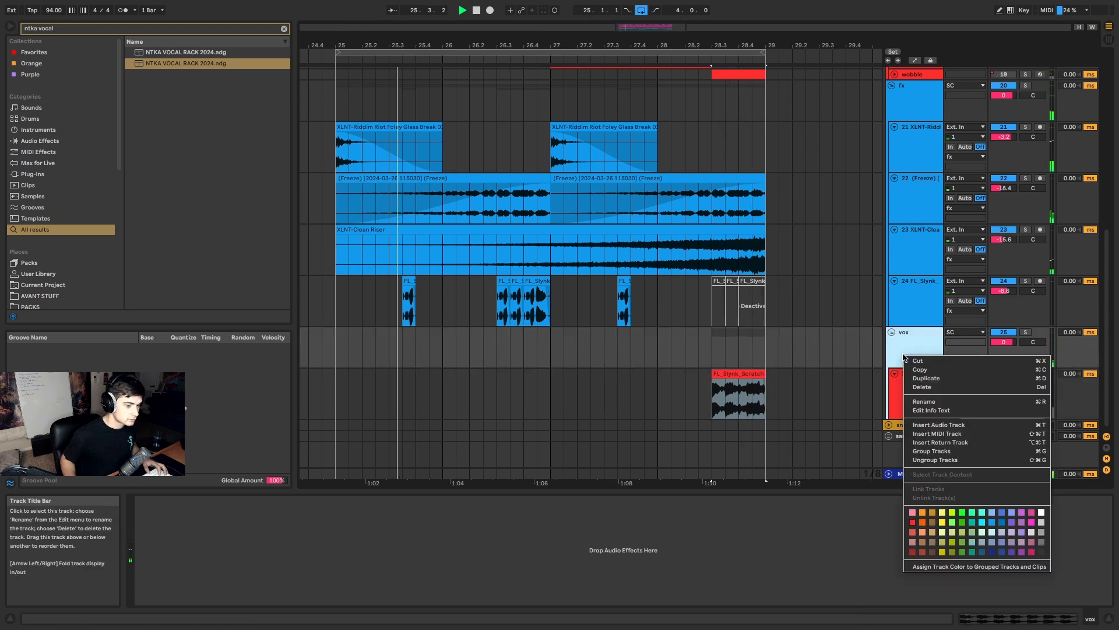
# Step: Remove the deactivated clips from 28.3 onward on the fx scratch track and extend the vox scratch clip's start back to 28.1
pyautogui.click(904, 285)
pyautogui.moveTo(819, 309); pyautogui.dragTo(712, 310)
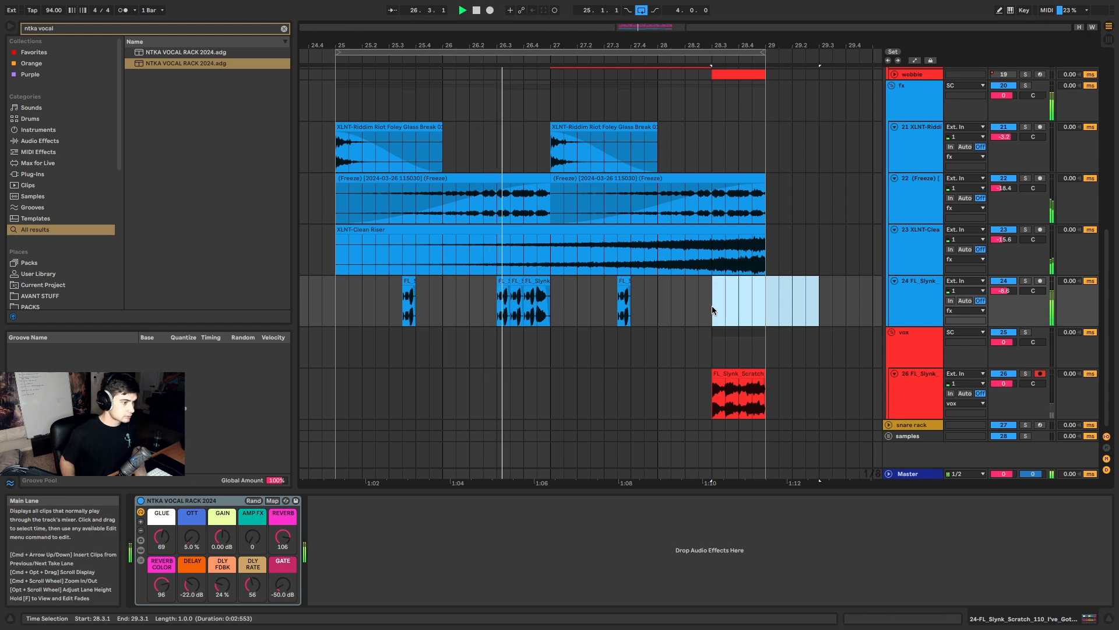
pyautogui.moveTo(712, 379); pyautogui.dragTo(659, 382)
pyautogui.press('space')
pyautogui.press('space')
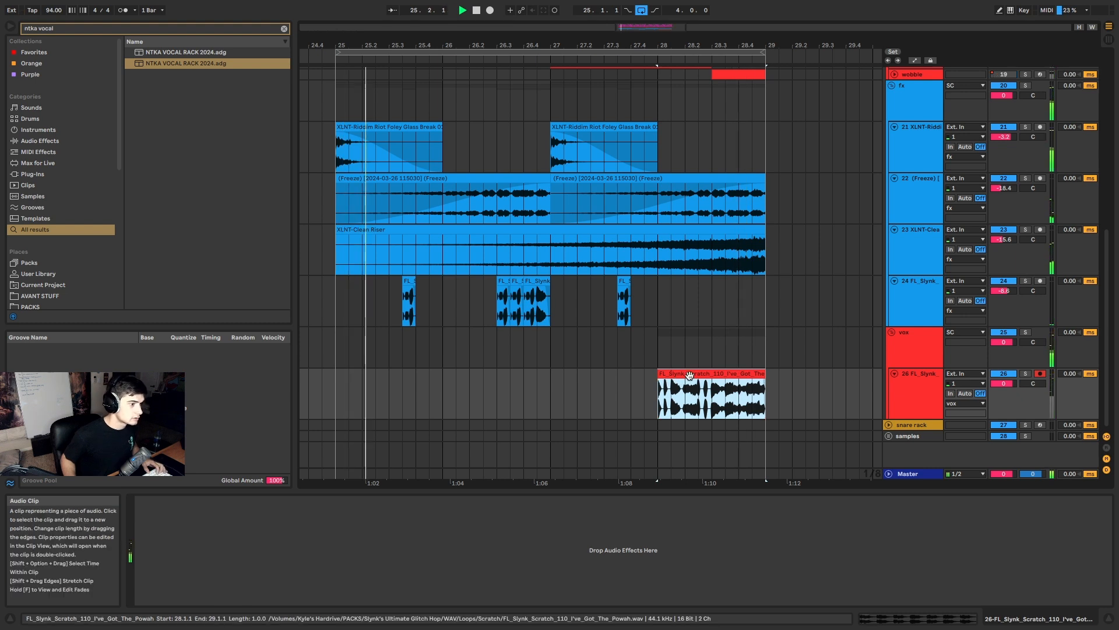
# Step: Collapse the vox group and fold the four sample tracks inside the fx group
pyautogui.click(892, 331)
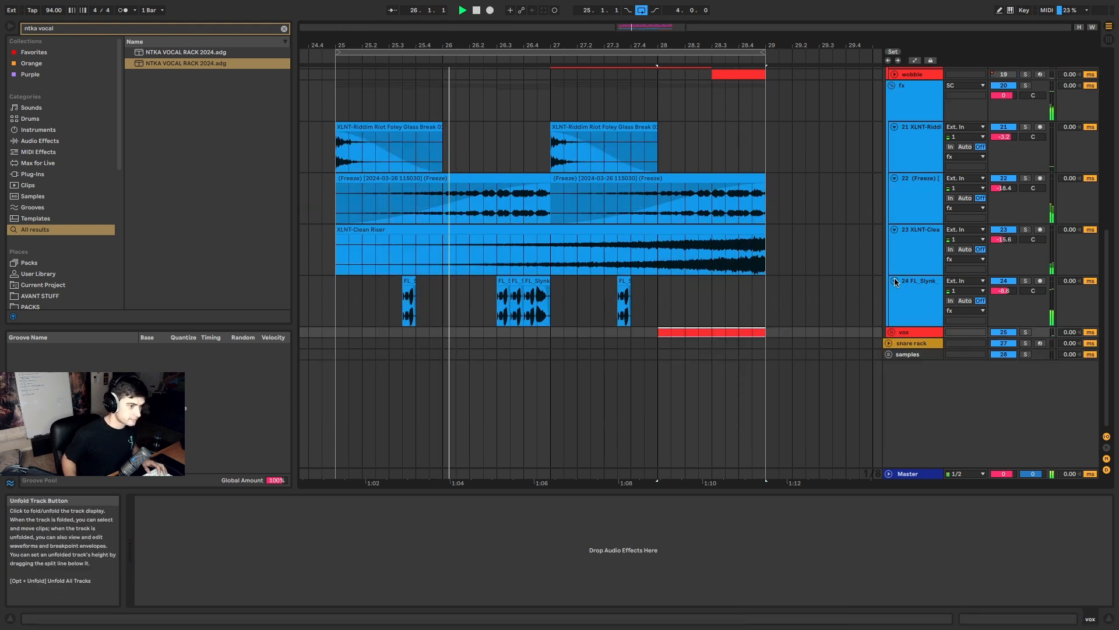
pyautogui.click(895, 280)
pyautogui.click(895, 229)
pyautogui.click(894, 178)
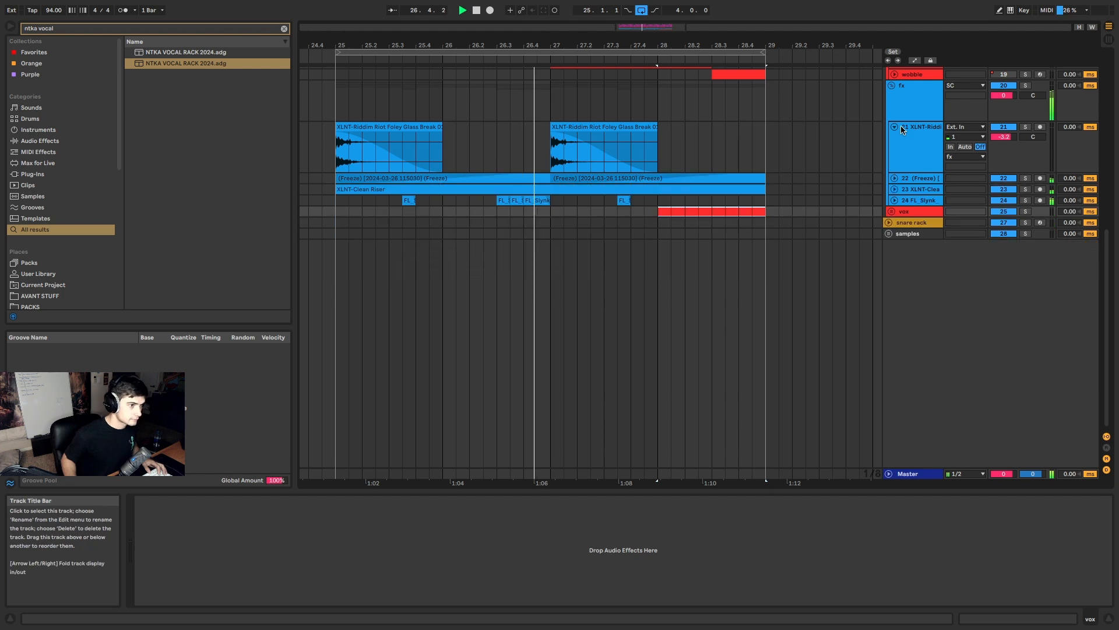
pyautogui.click(894, 127)
# Step: Fold the expanded downbeat track and collapse the basses and DRUMS groups
pyautogui.scroll(3, 819, 143)
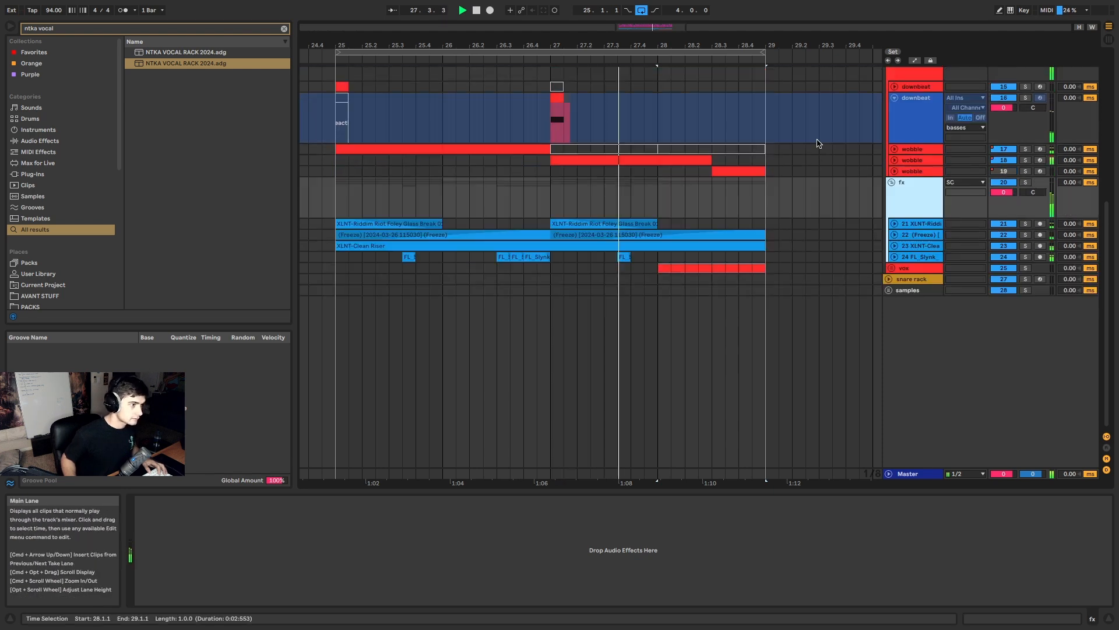
pyautogui.scroll(5, 818, 144)
pyautogui.click(894, 282)
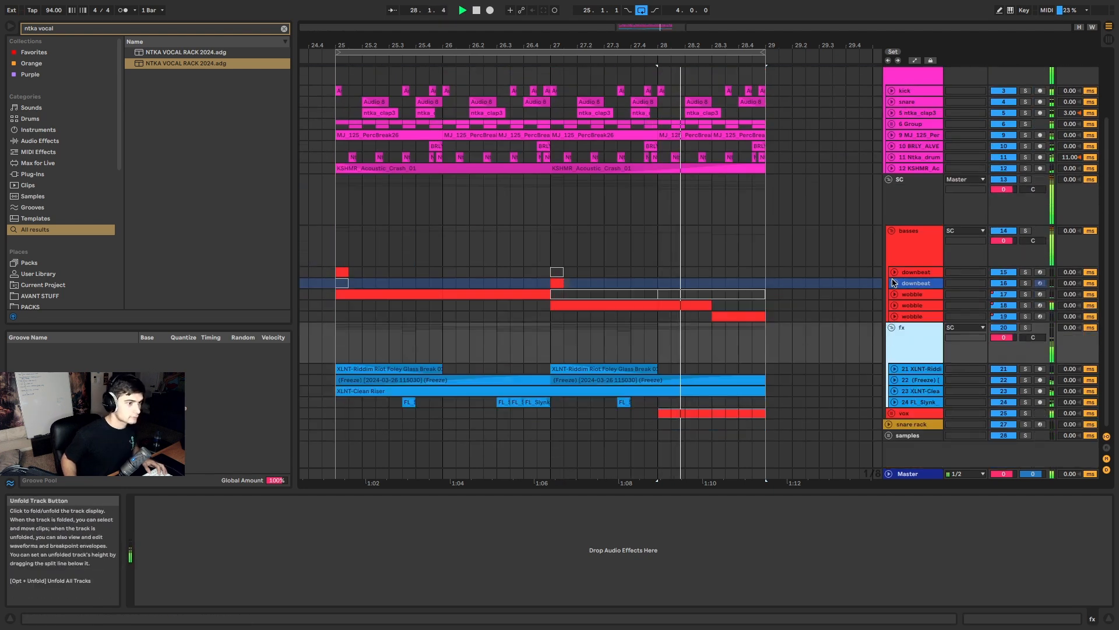
pyautogui.click(891, 231)
pyautogui.click(880, 123)
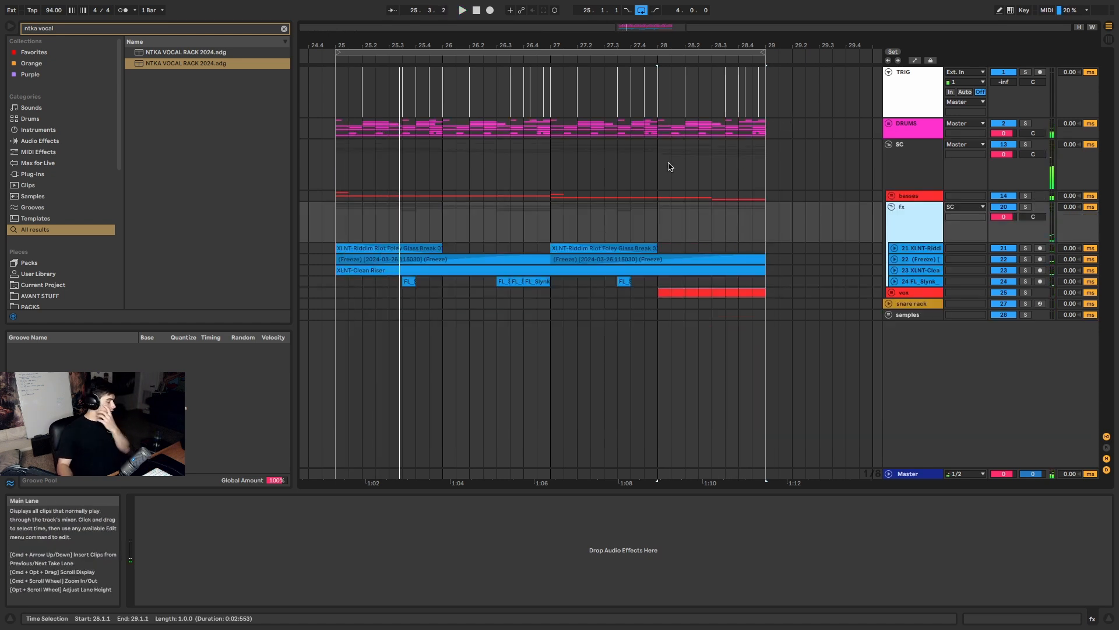
# Step: Take the project window out of full-screen mode
pyautogui.moveTo(30, 17)
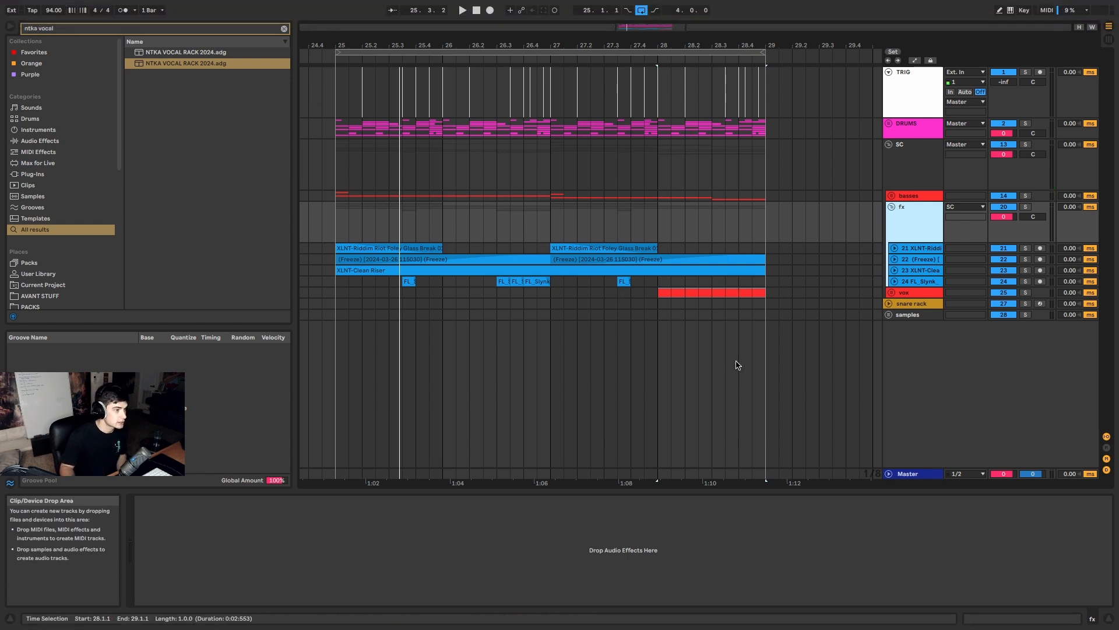
pyautogui.moveTo(2, 3)
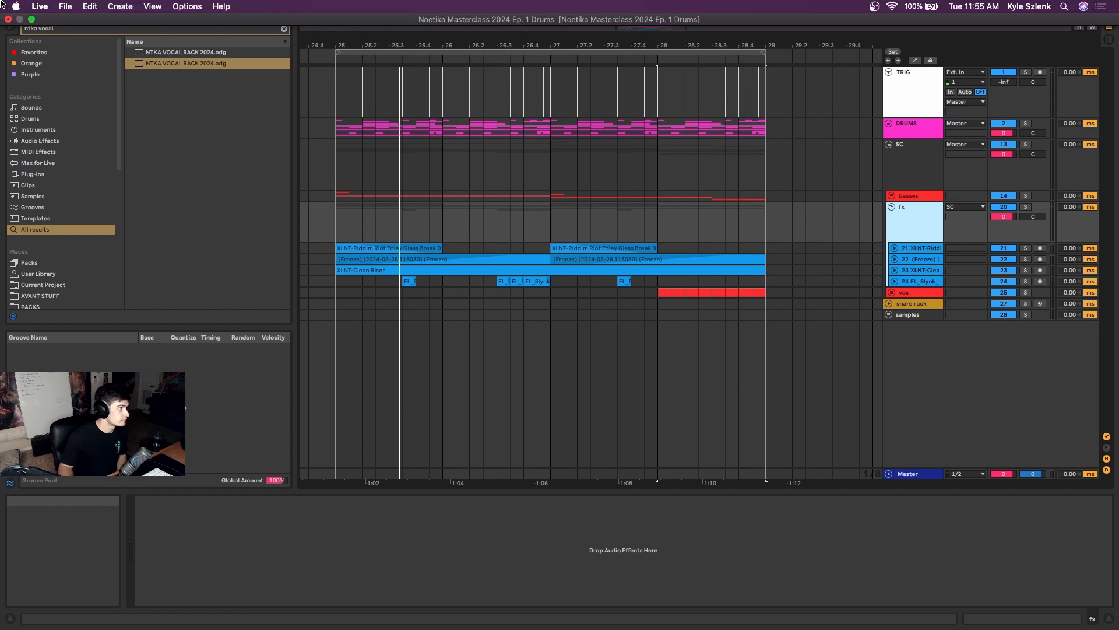
pyautogui.click(31, 20)
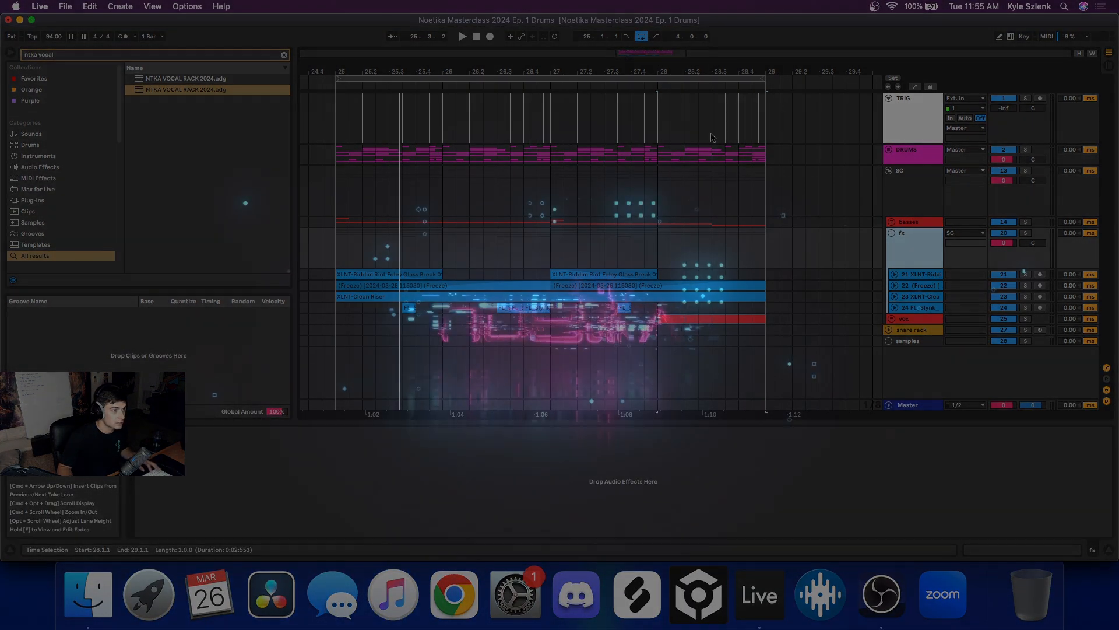